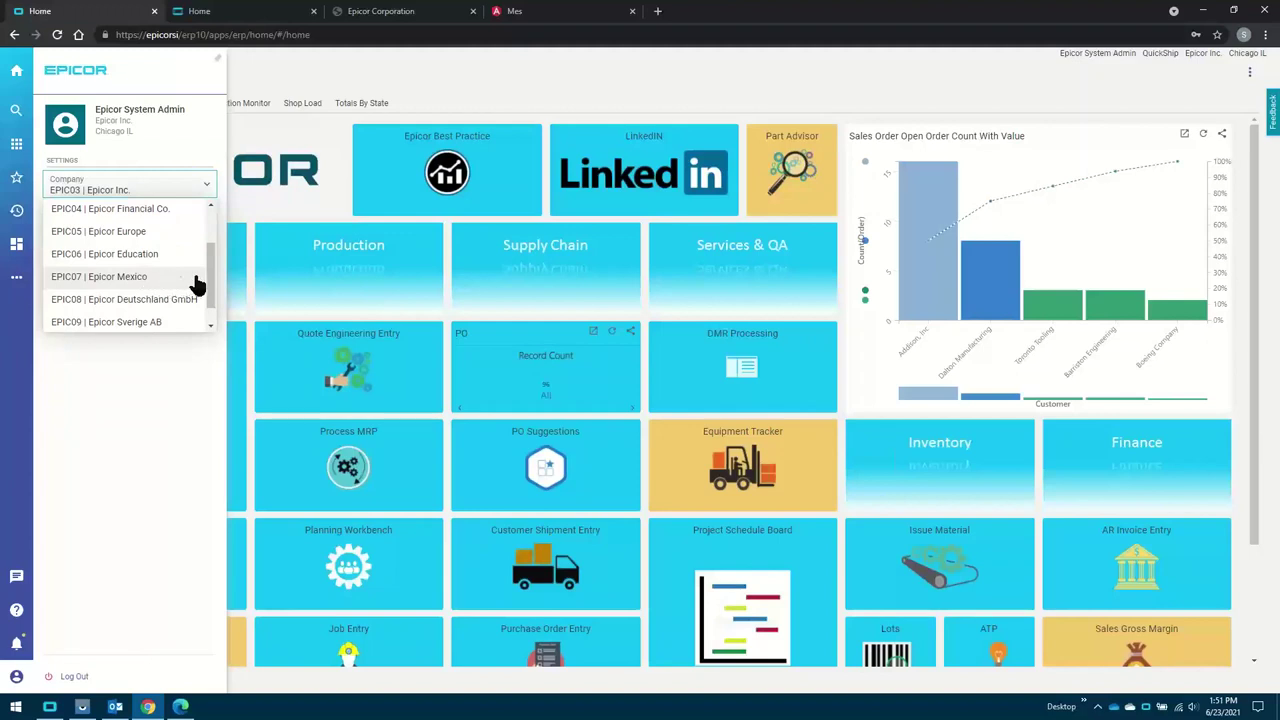
# Step: Scroll the Company list and keep EPIC03 | Epicor Inc. selected
pyautogui.moveTo(206, 270); pyautogui.dragTo(208, 255)
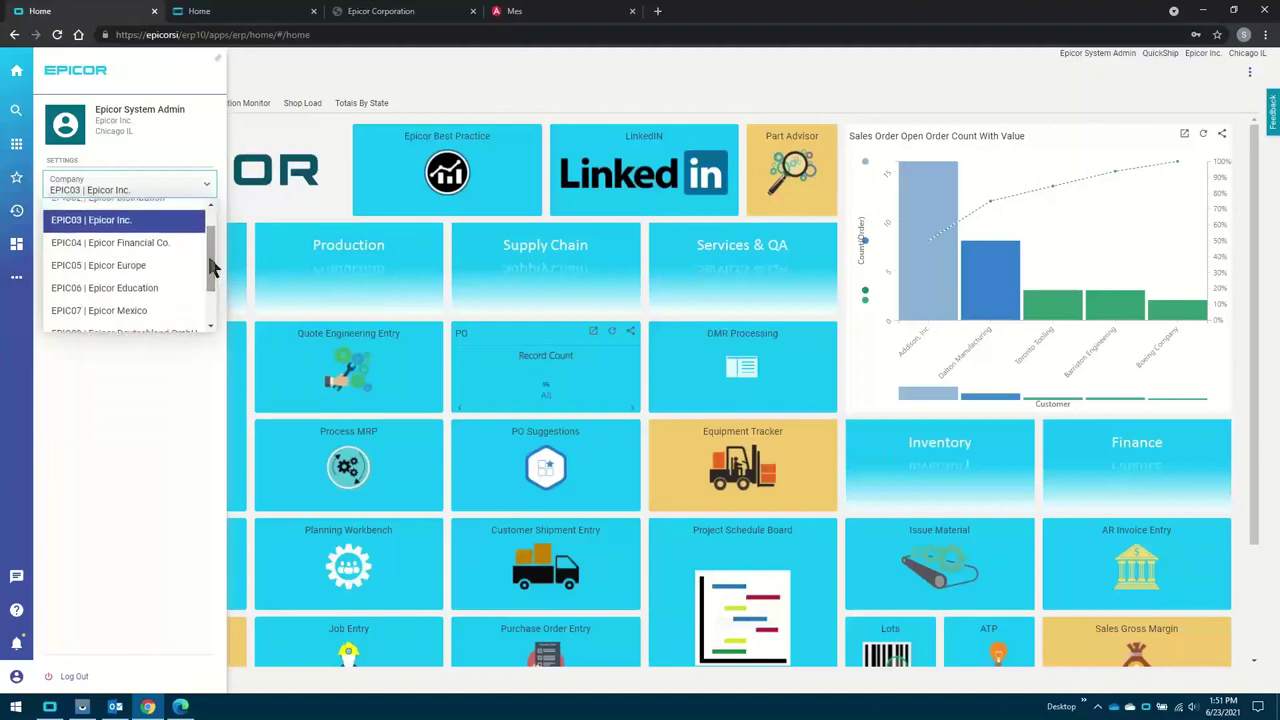
pyautogui.click(155, 222)
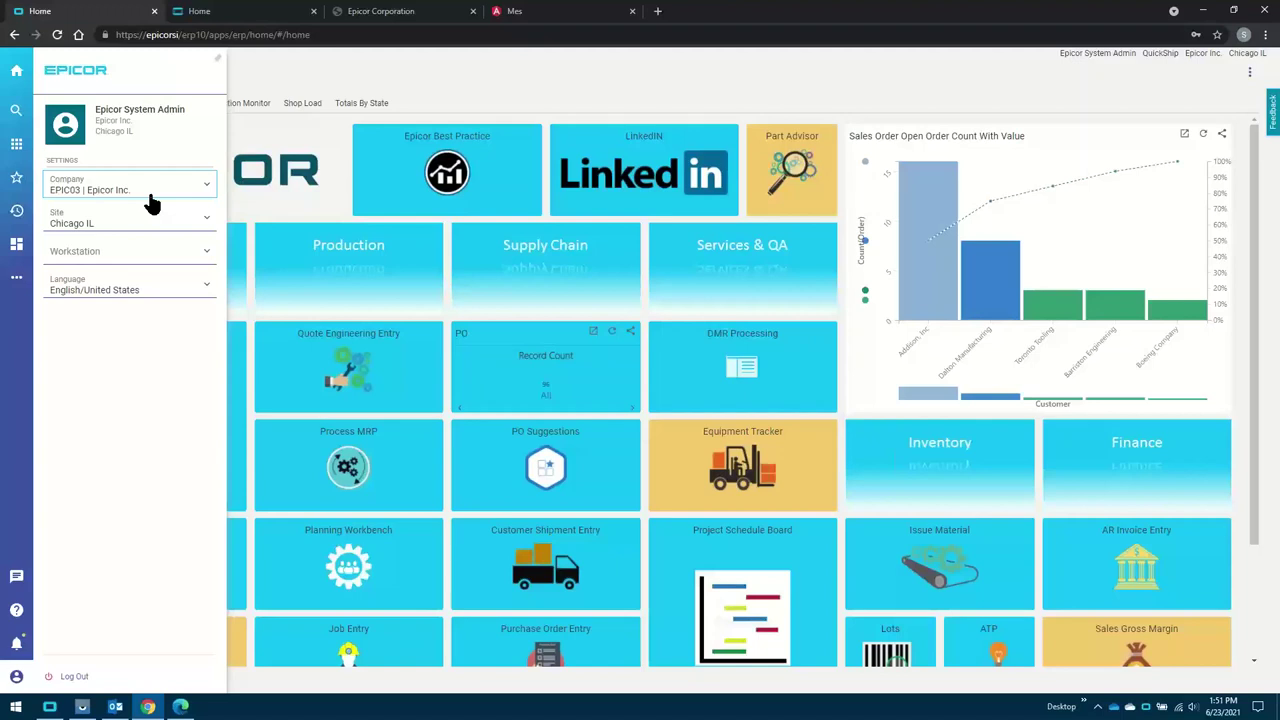
# Step: Review the company list keeping EPIC03, then list the Chicago IL and Rockford IL sites
pyautogui.click(150, 197)
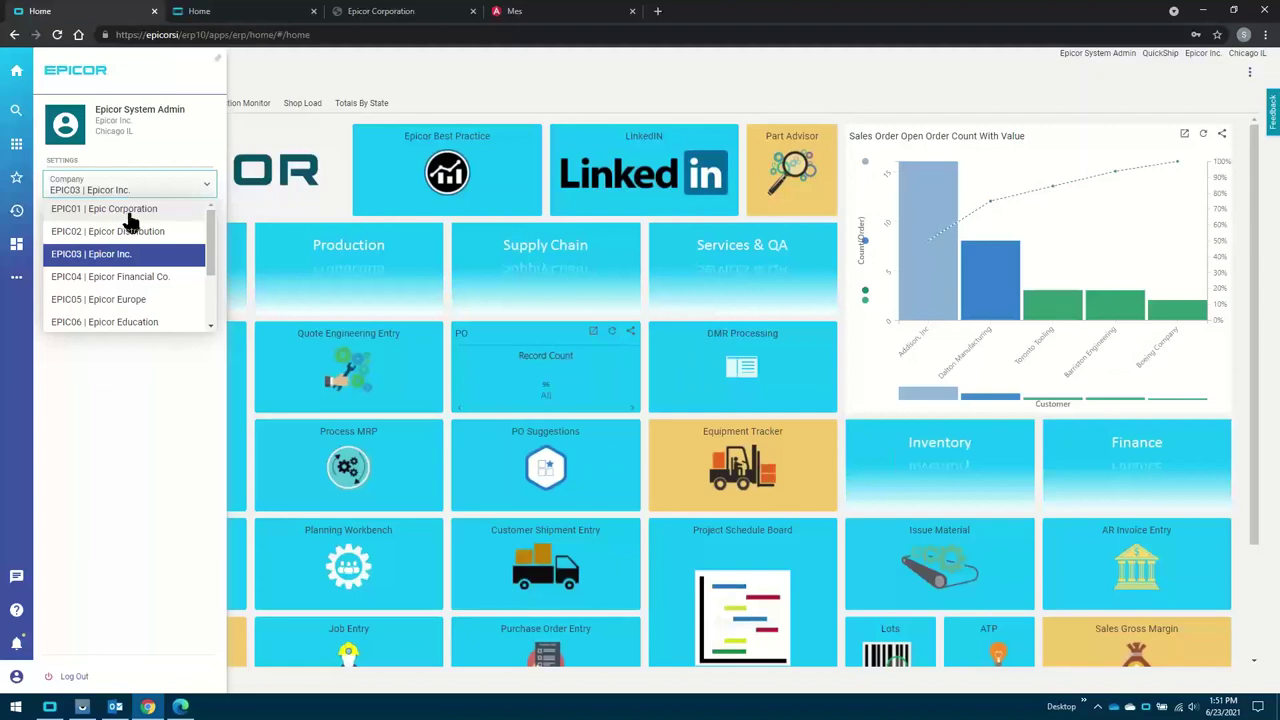
pyautogui.click(186, 178)
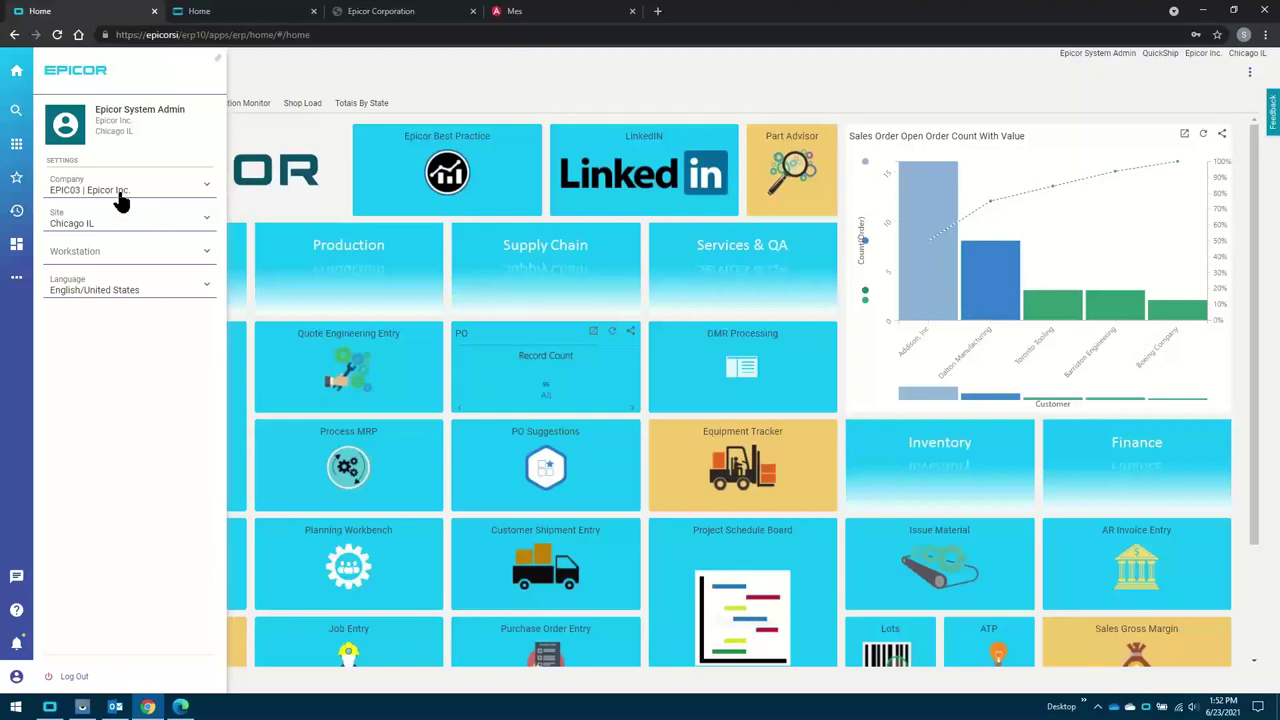
pyautogui.click(209, 224)
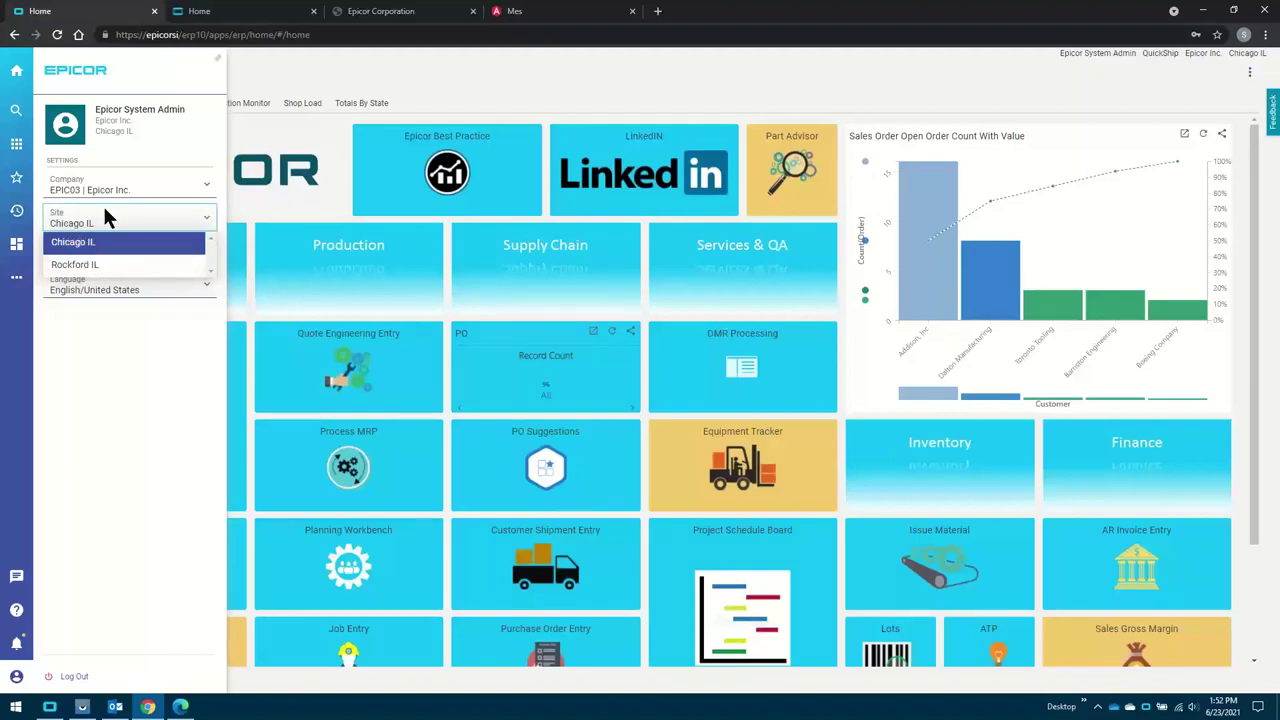
# Step: Keep Chicago IL as the site and review languages, leaving English/United States
pyautogui.click(110, 215)
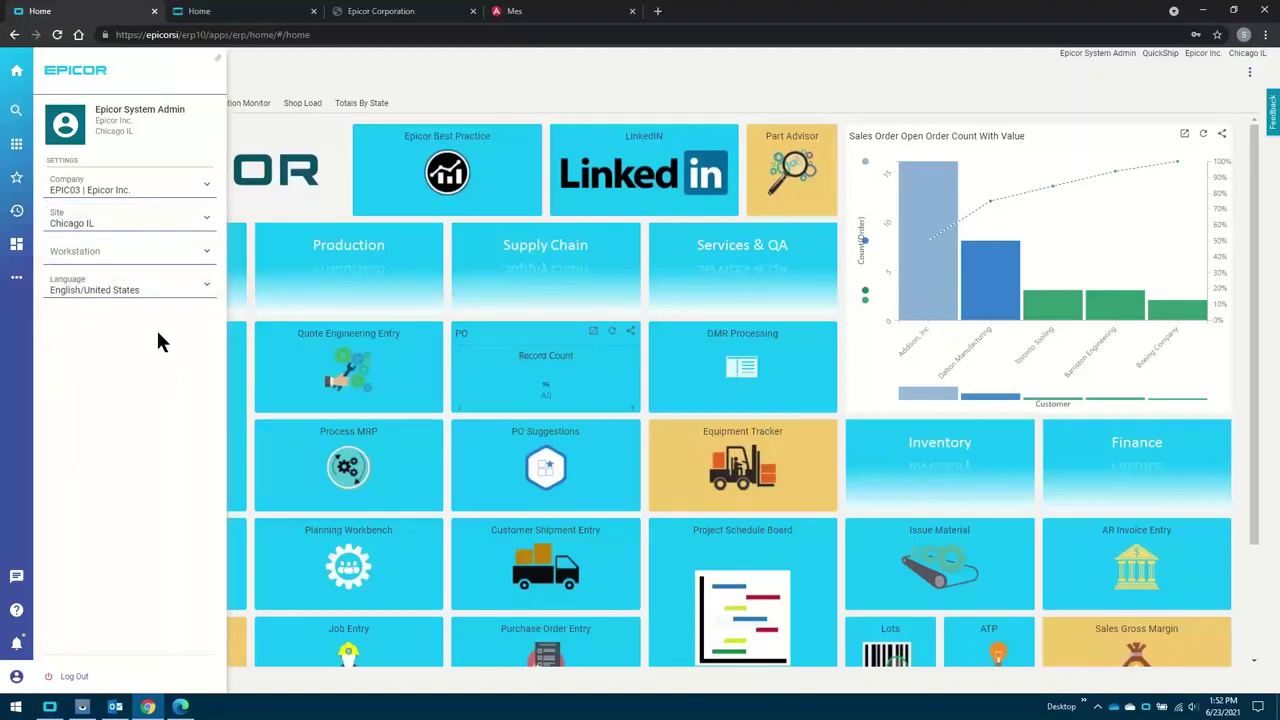
pyautogui.click(203, 289)
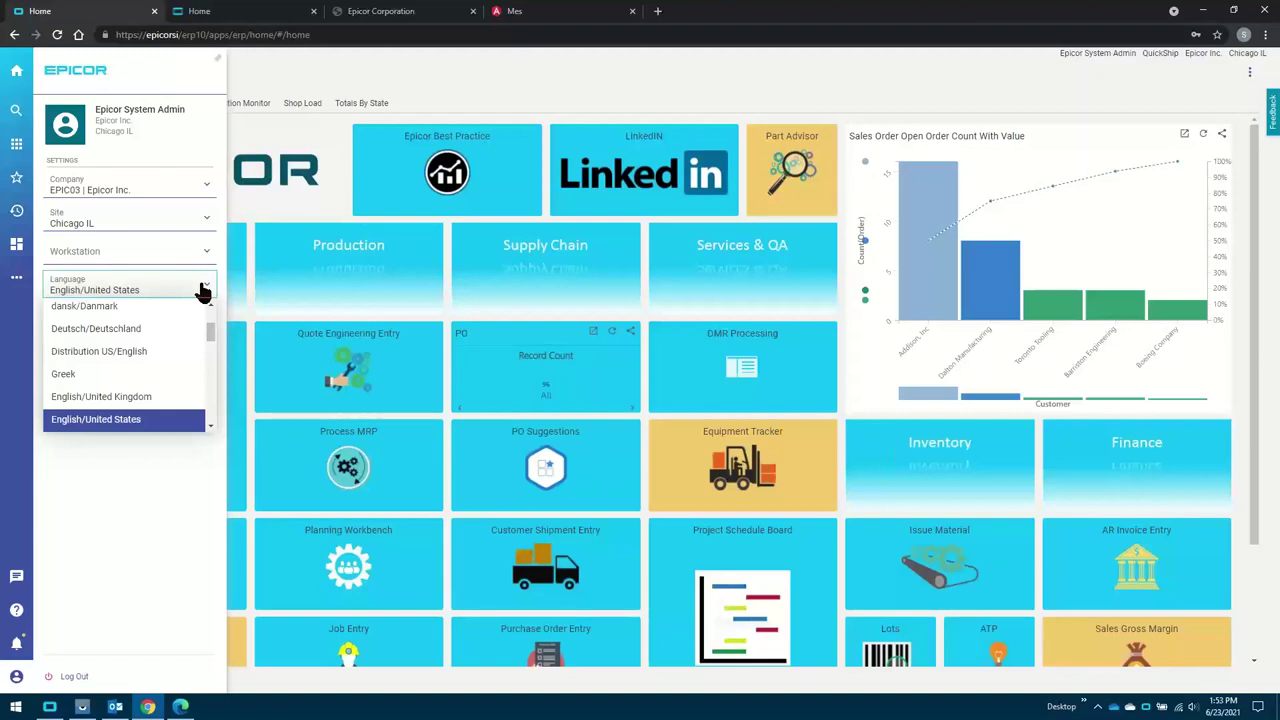
pyautogui.click(203, 290)
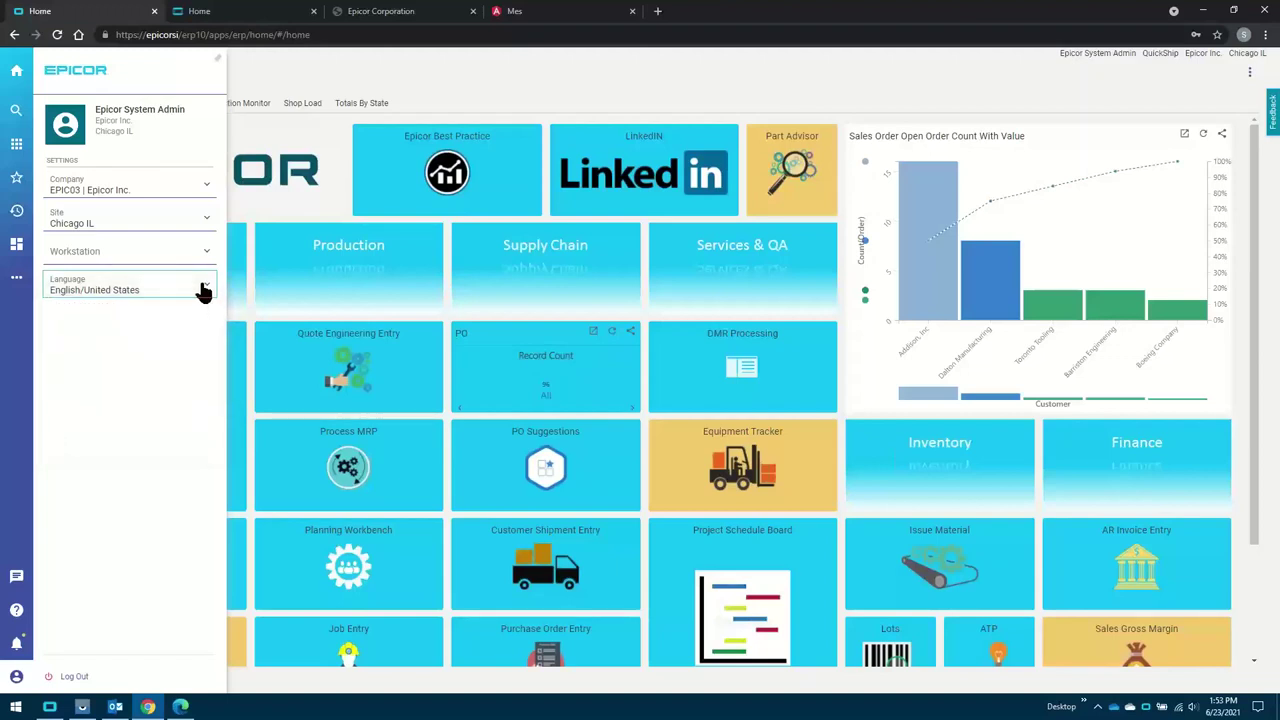
pyautogui.click(18, 143)
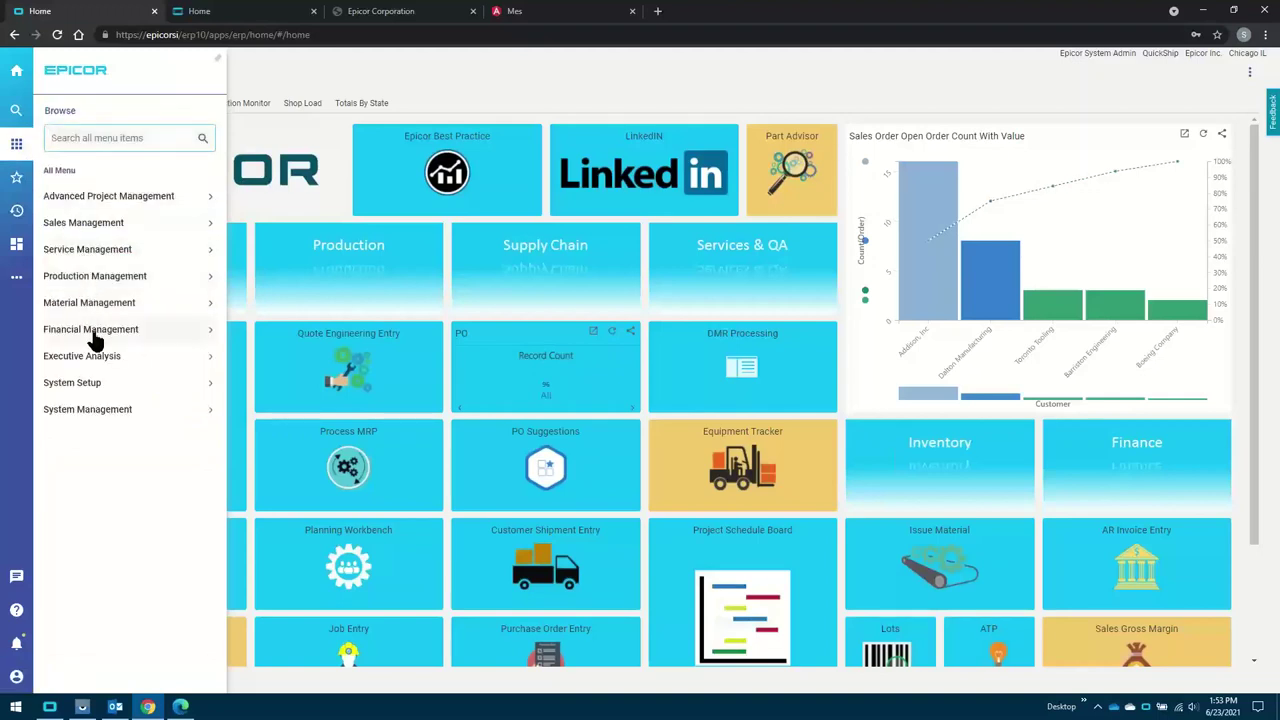
pyautogui.click(92, 329)
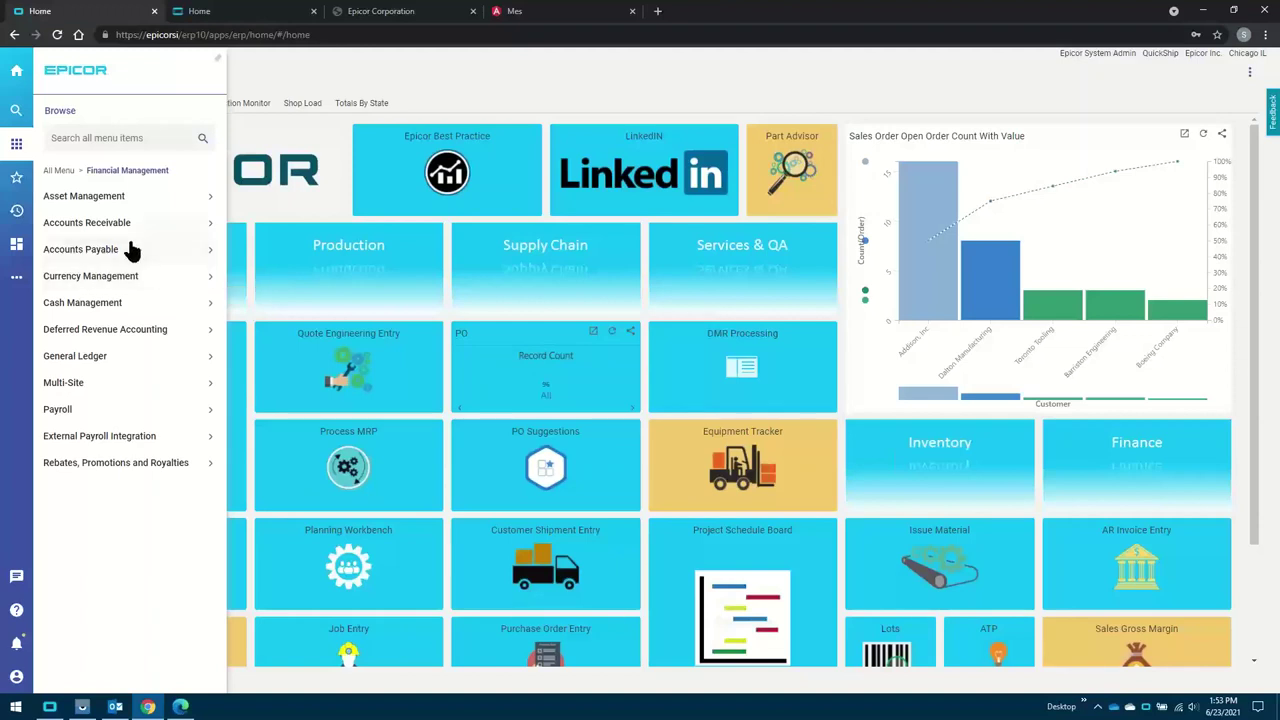
pyautogui.click(60, 170)
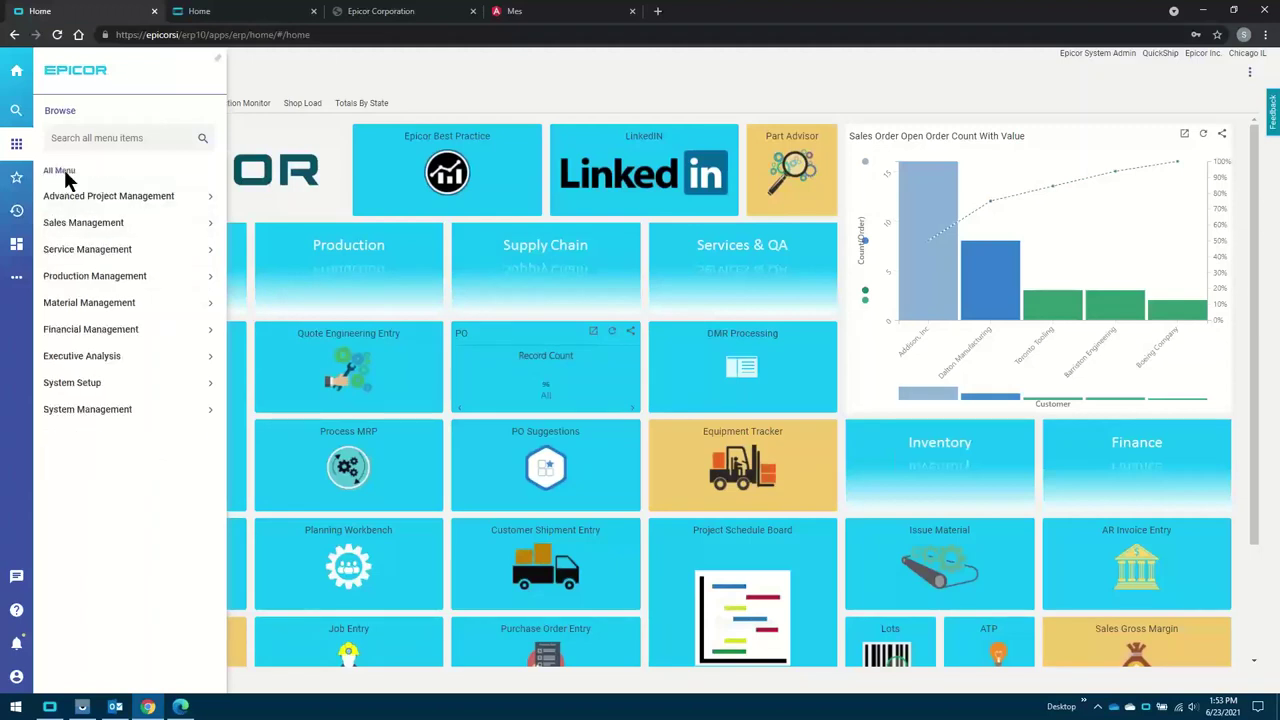
pyautogui.click(15, 677)
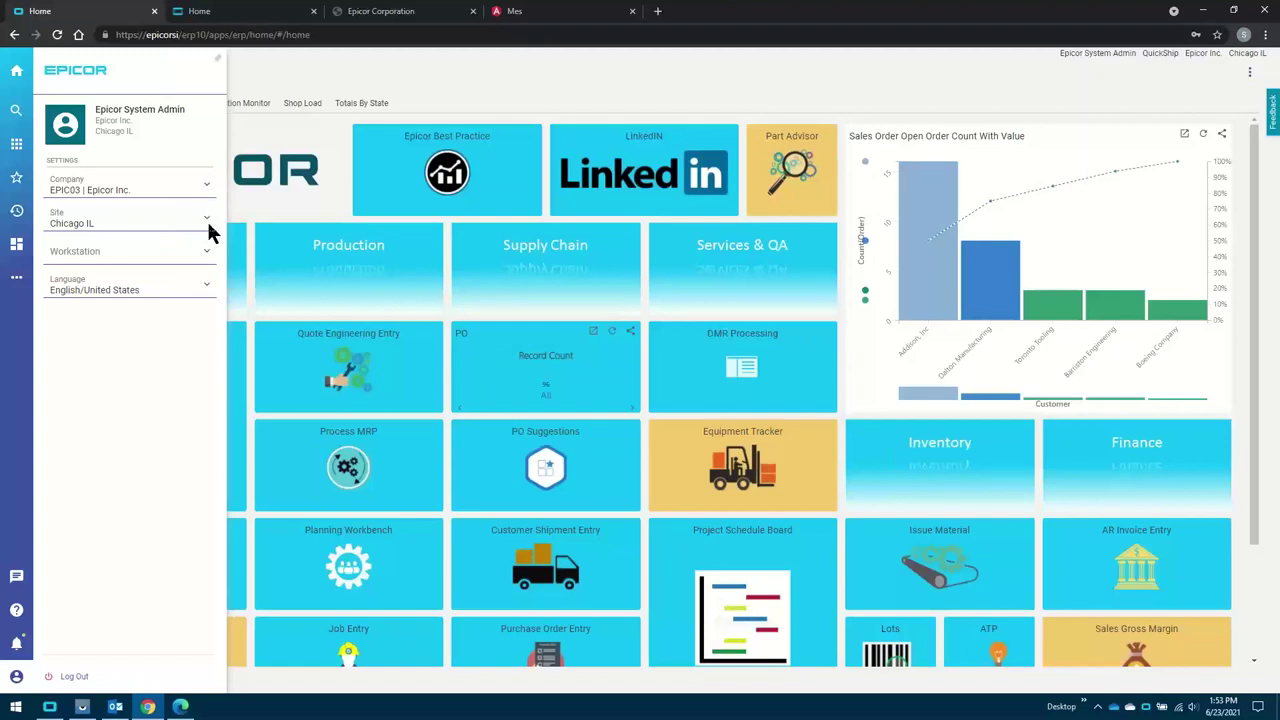
# Step: Dismiss the user settings panel to reveal the Sales Homepage dashboard
pyautogui.click(252, 135)
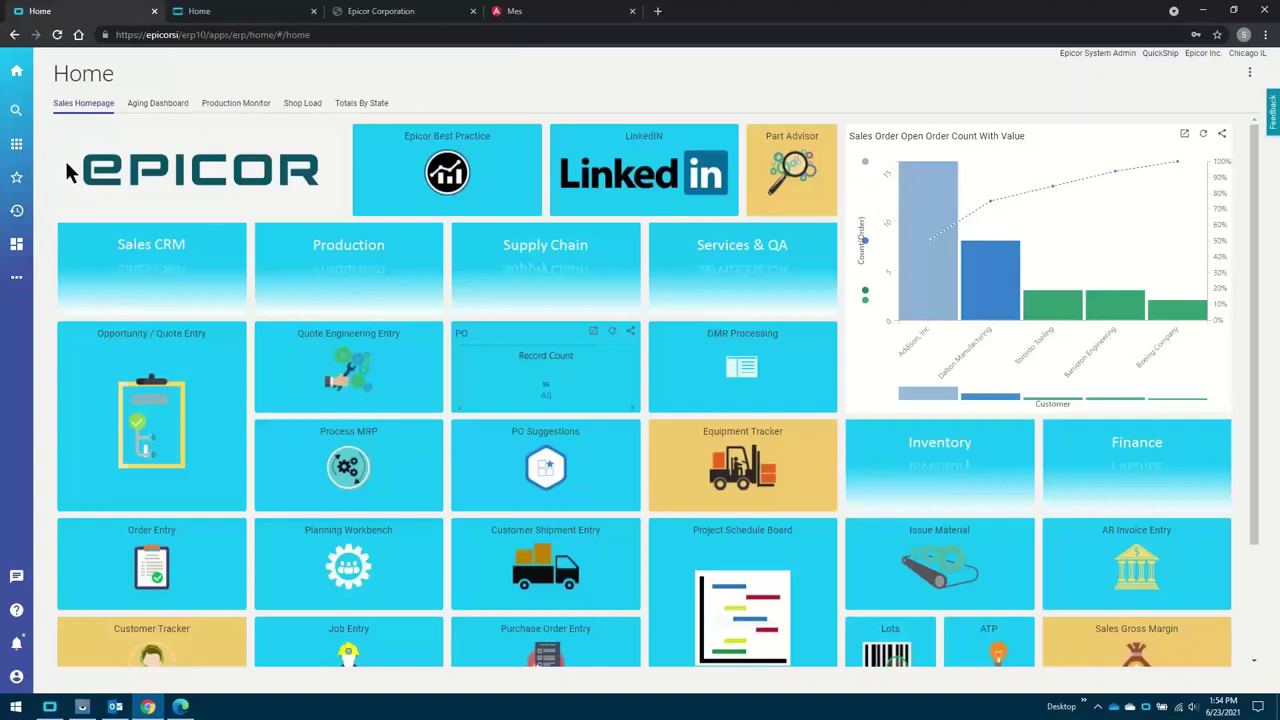
# Step: Open the Browse menu listing all top-level modules
pyautogui.click(16, 145)
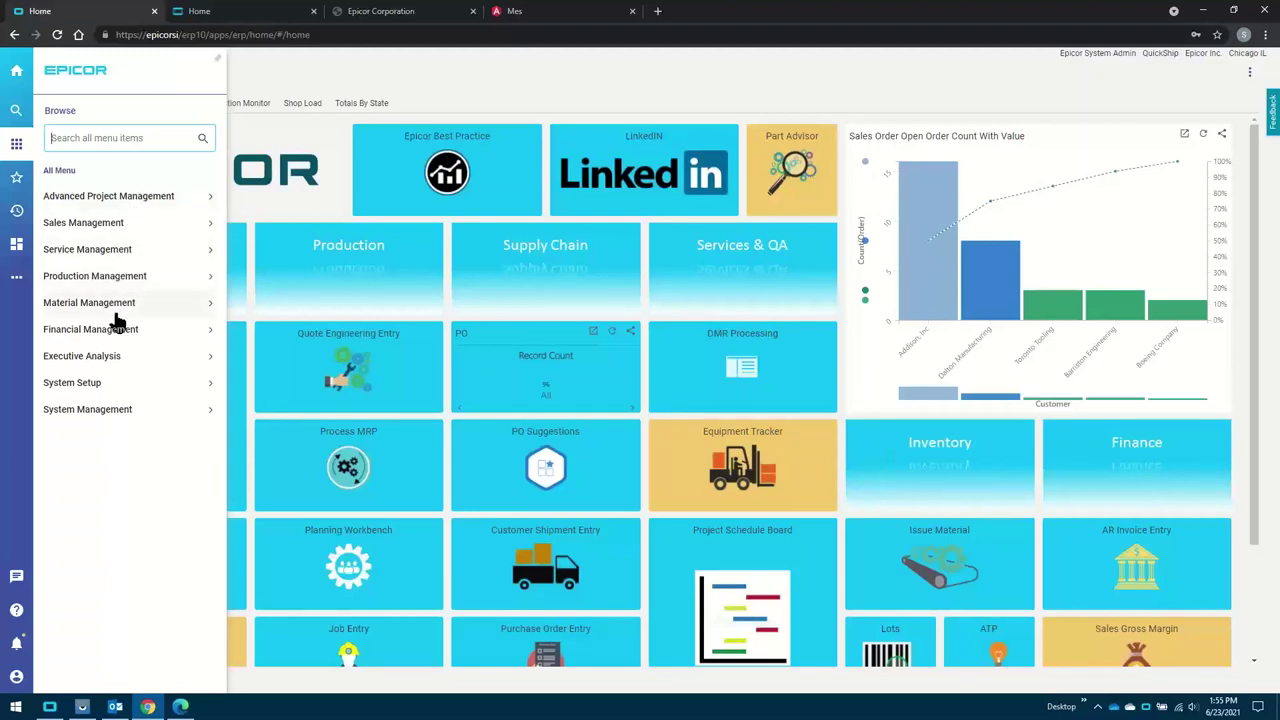
# Step: Navigate to Financial Management > Accounts Payable > General Operations in the menu
pyautogui.click(116, 334)
pyautogui.click(113, 248)
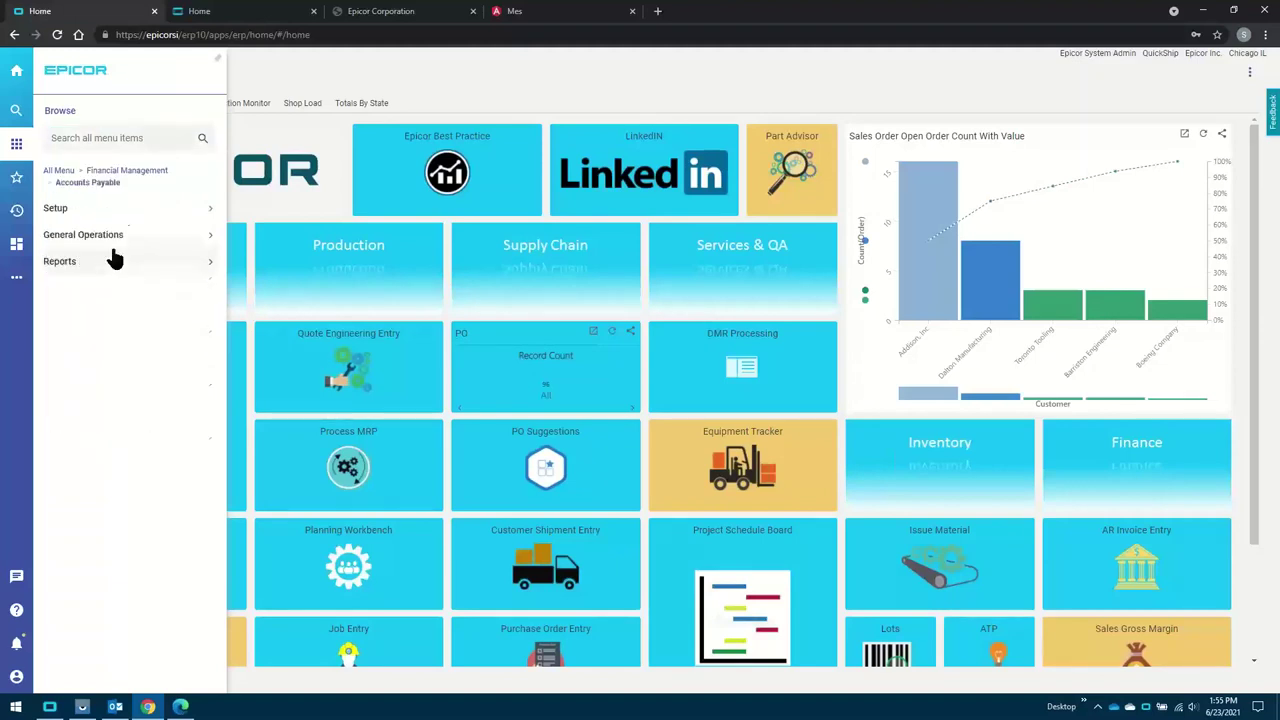
pyautogui.click(113, 248)
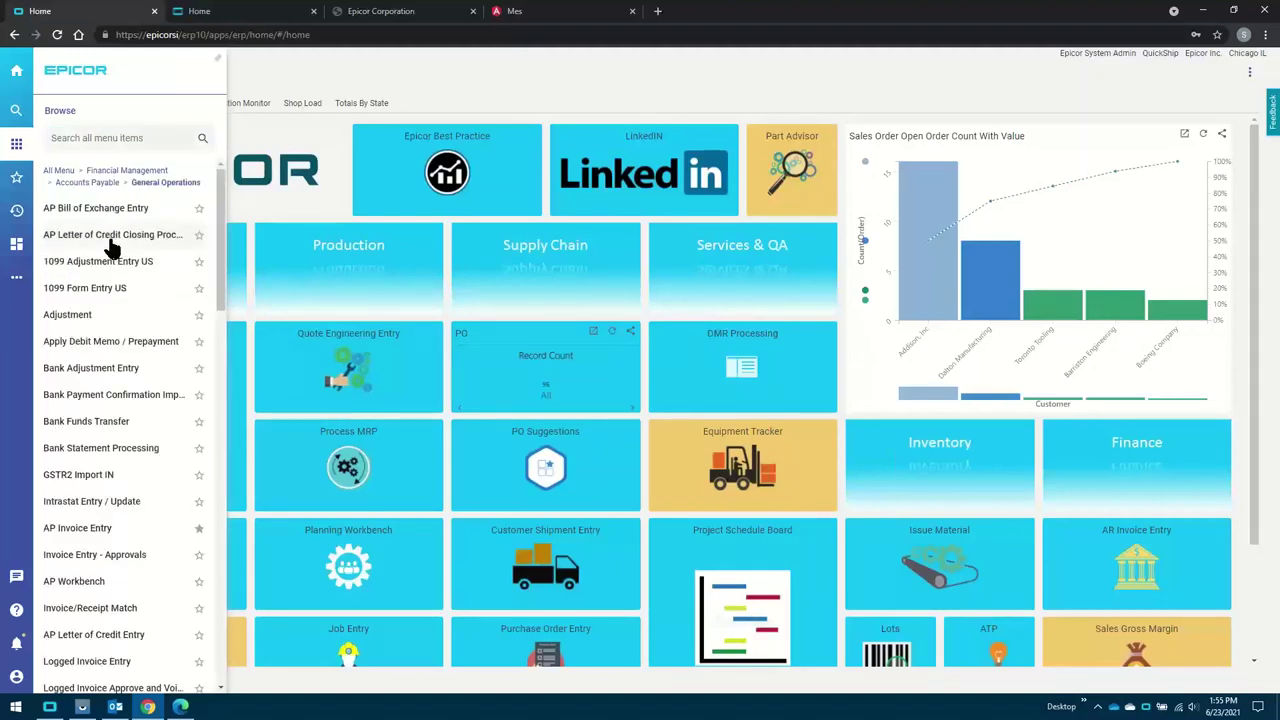
# Step: Search the menu for 'payment e', then clear the search text
pyautogui.click(98, 134)
pyautogui.write('pa')
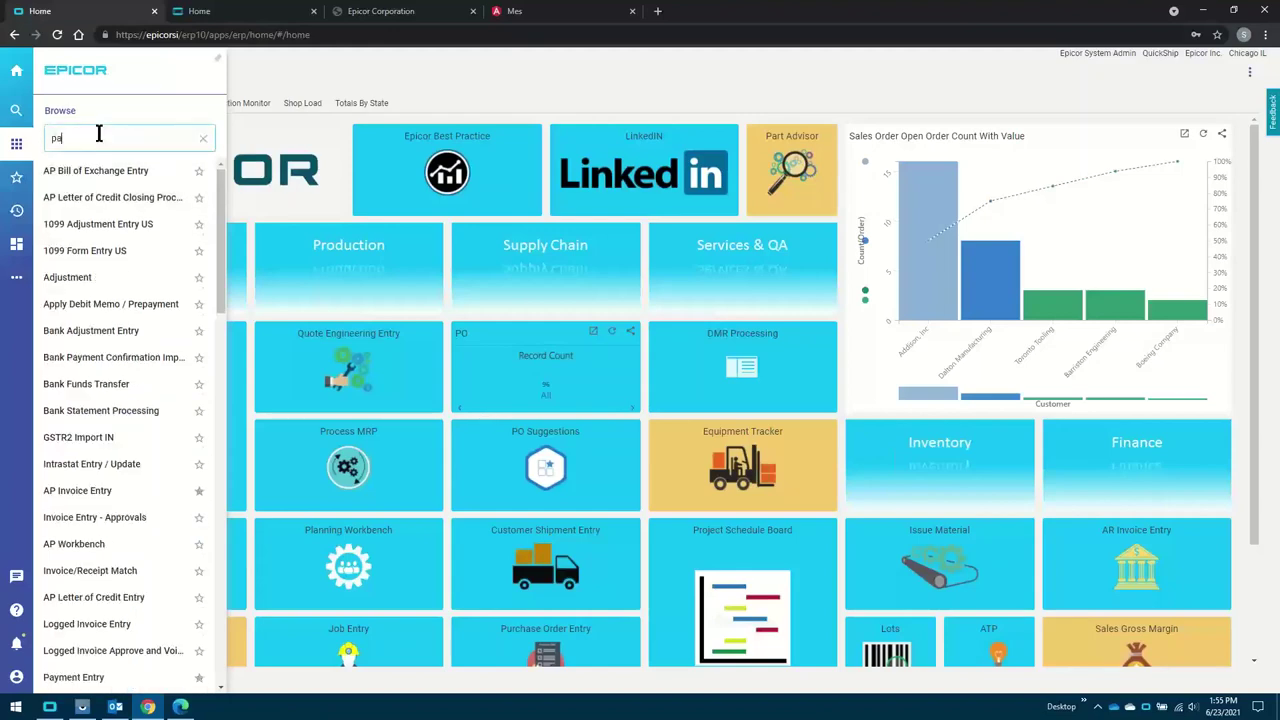
pyautogui.write('yment')
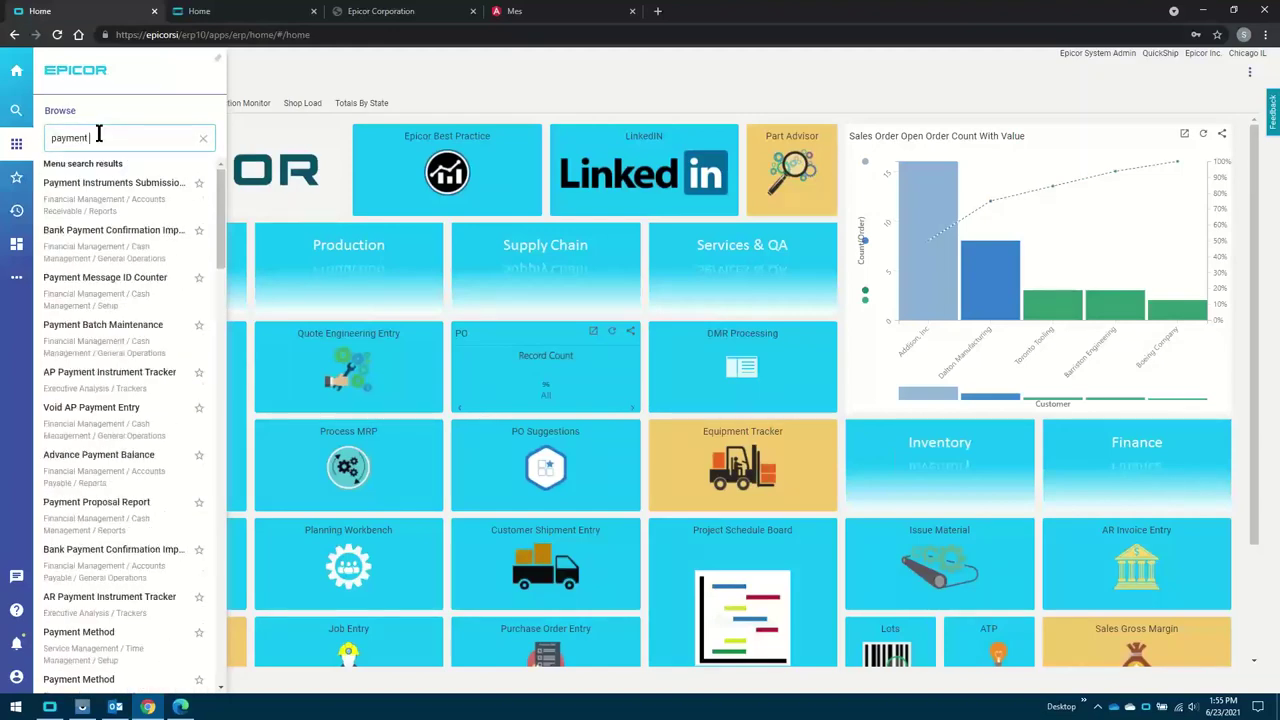
pyautogui.write(' e')
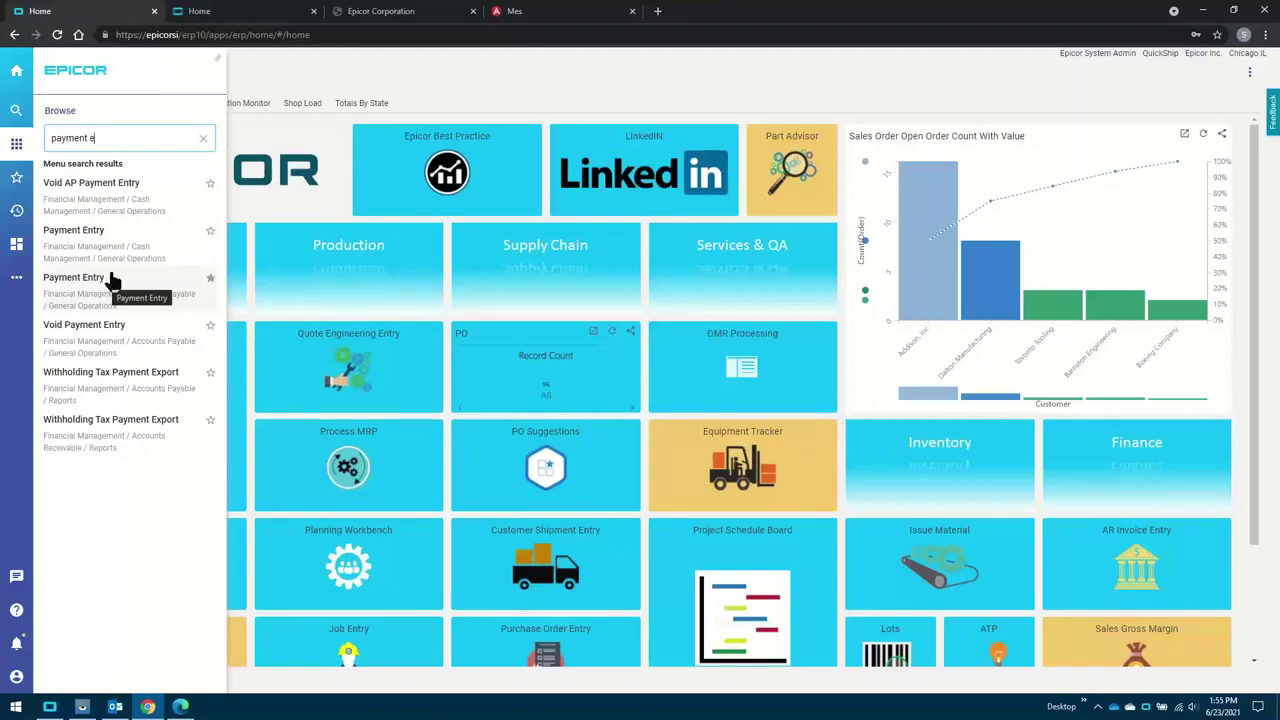
pyautogui.click(202, 139)
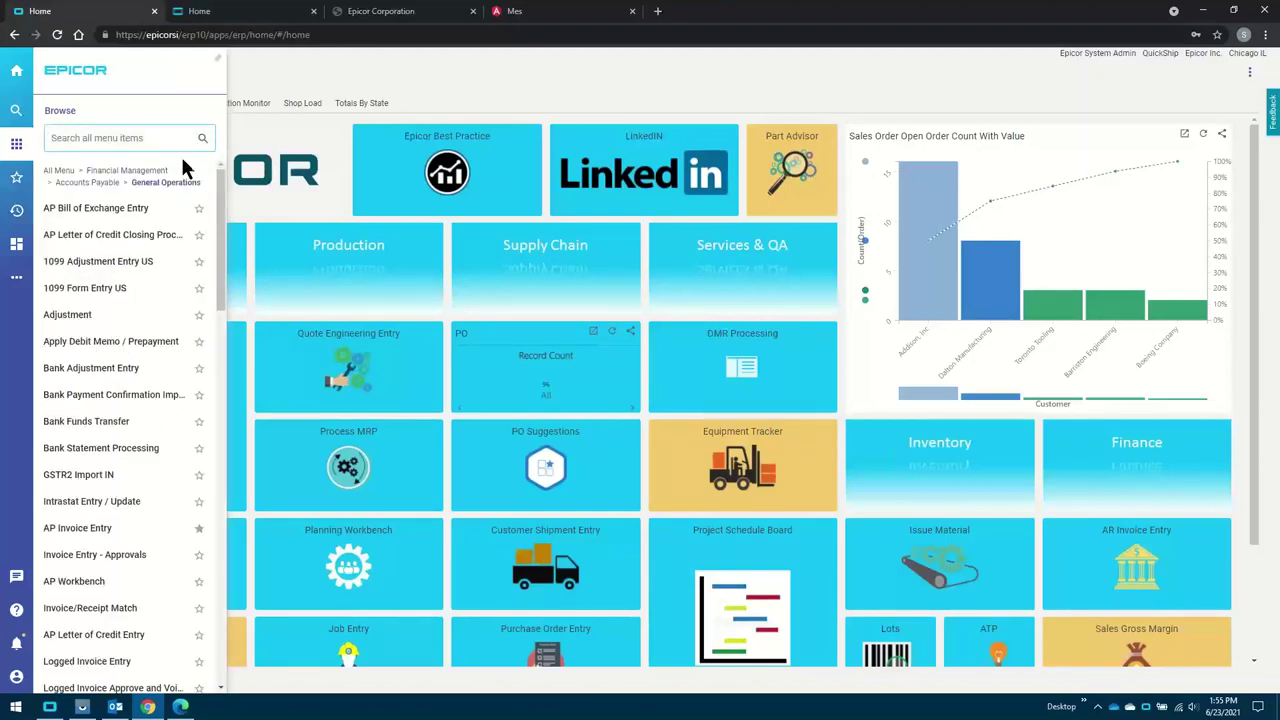
# Step: Return to All Menu and close the Browse panel, showing the Sales Homepage
pyautogui.click(58, 170)
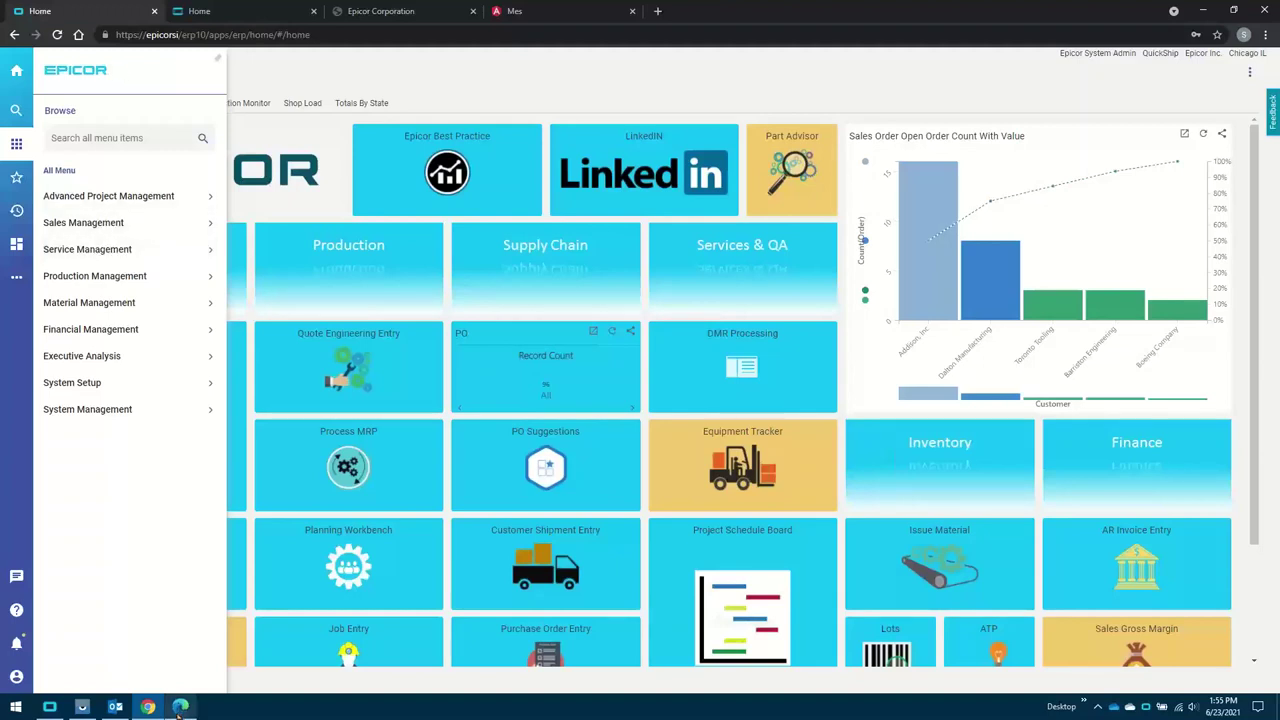
pyautogui.moveTo(178, 708)
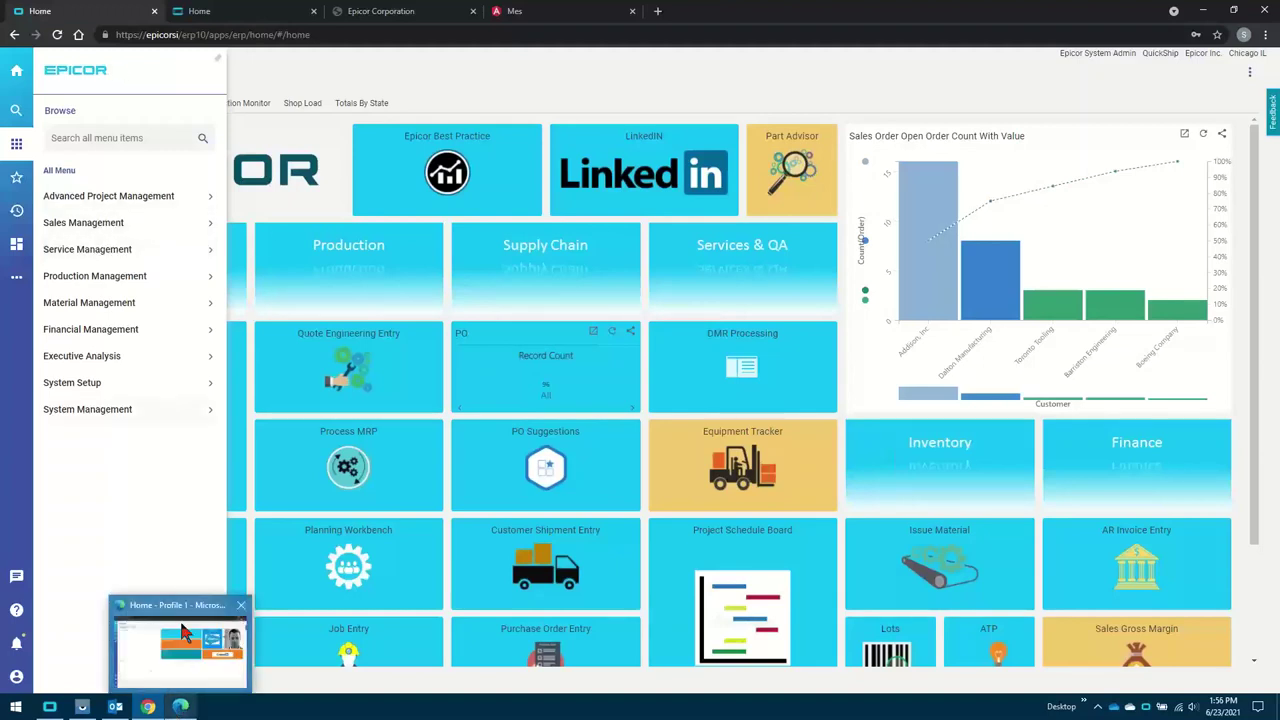
pyautogui.click(302, 136)
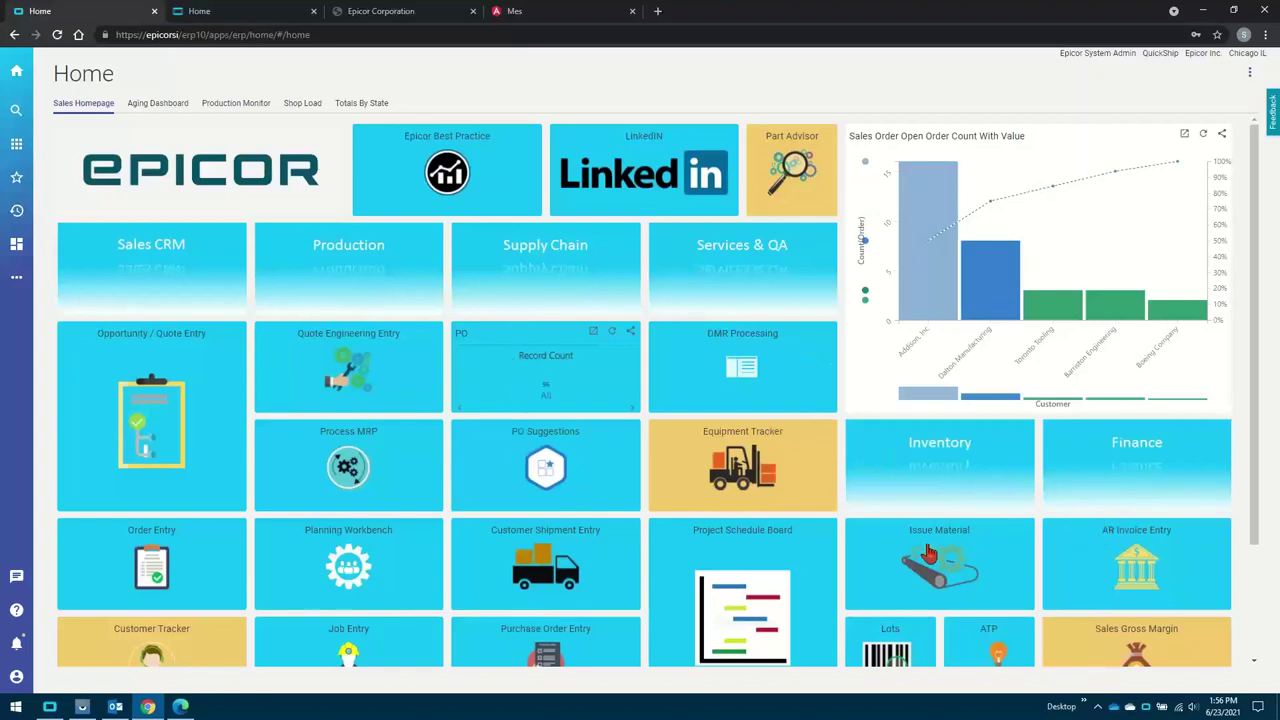
# Step: Minimize the Accounts Receivable home window and open the Aging Dashboard with its AR and AP aging charts
pyautogui.click(180, 707)
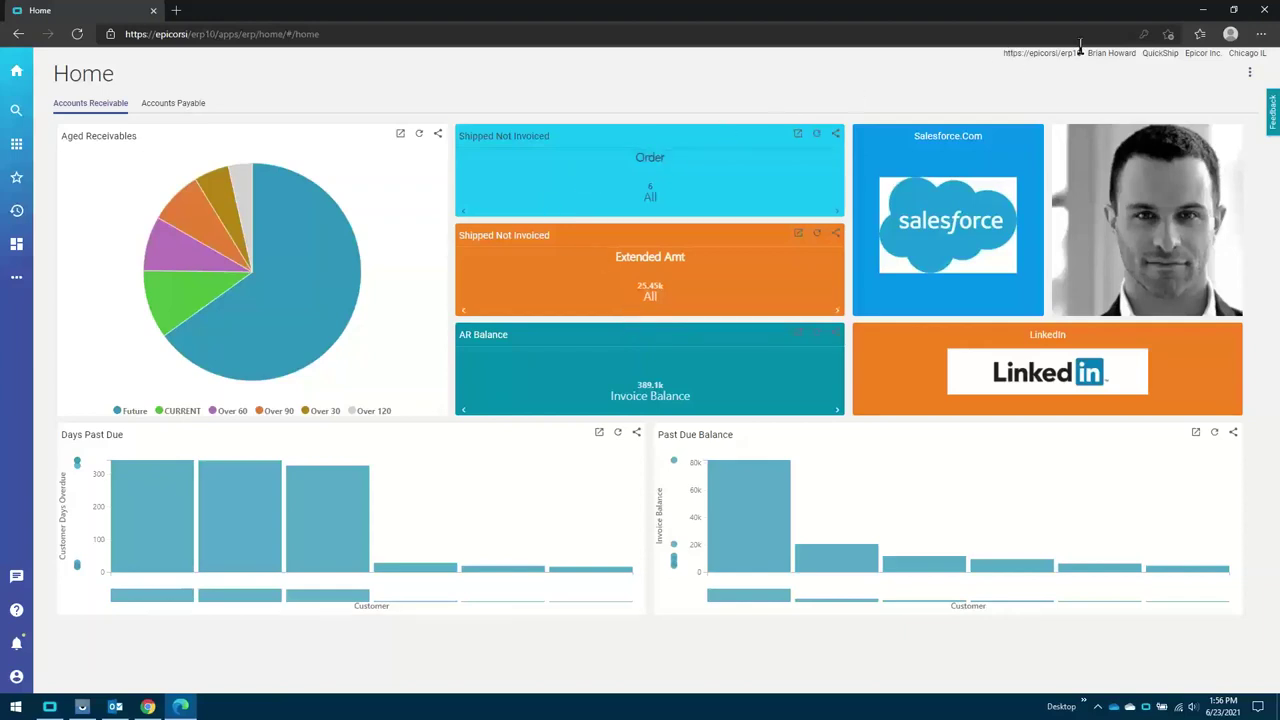
pyautogui.click(1199, 10)
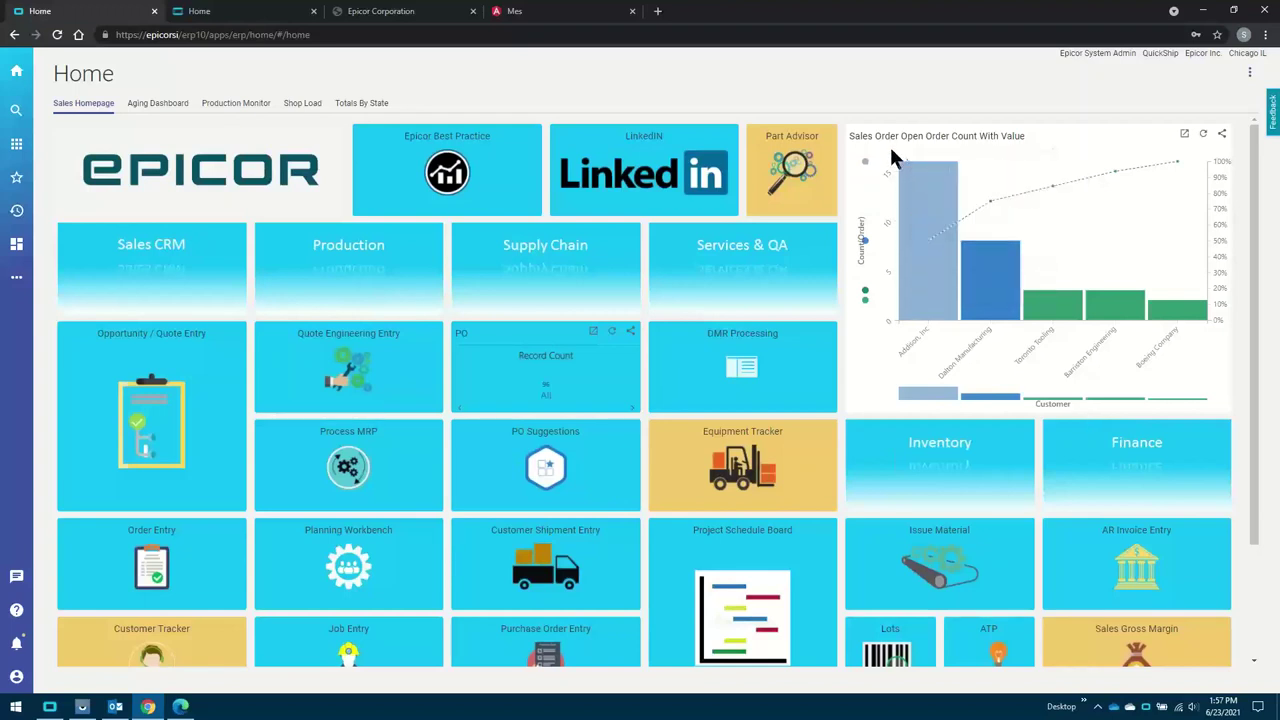
pyautogui.moveTo(942, 190)
pyautogui.click(163, 107)
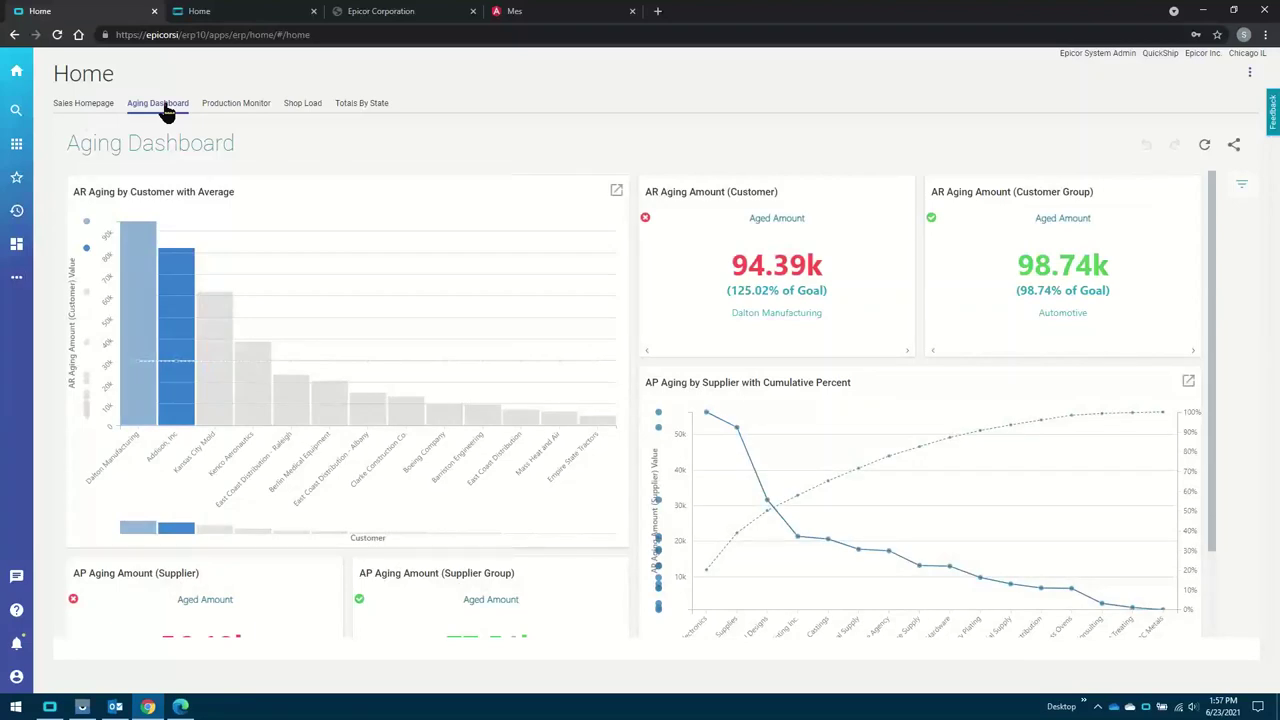
# Step: Open the Production Monitor dashboard, then the Shop Load dashboard with 3D load and ten-day grid
pyautogui.moveTo(1208, 360); pyautogui.dragTo(1204, 272)
pyautogui.click(233, 105)
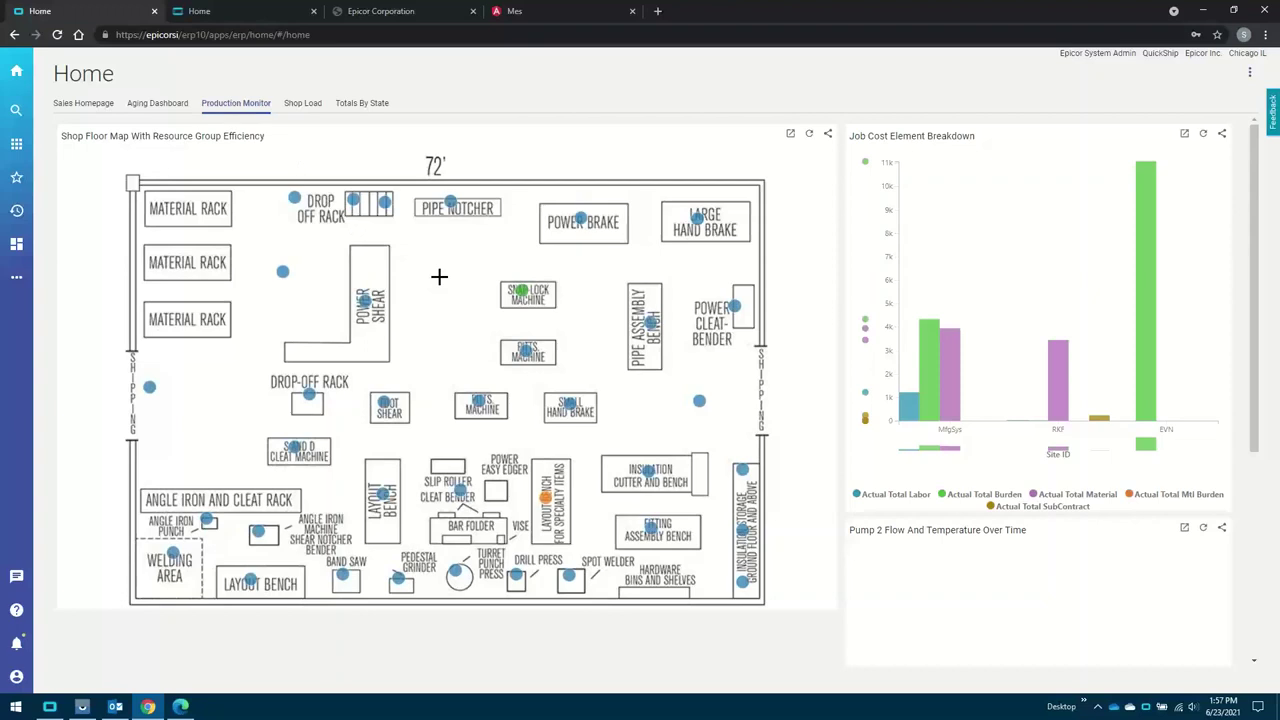
pyautogui.moveTo(574, 411)
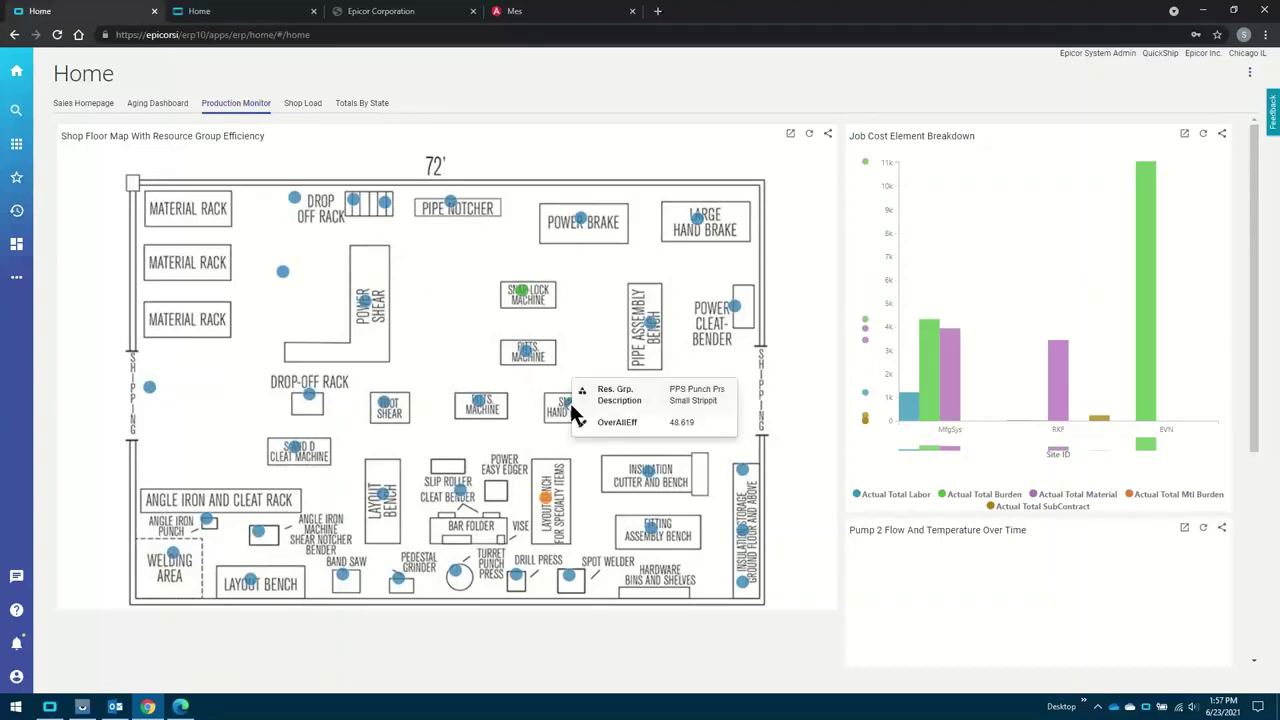
pyautogui.click(303, 104)
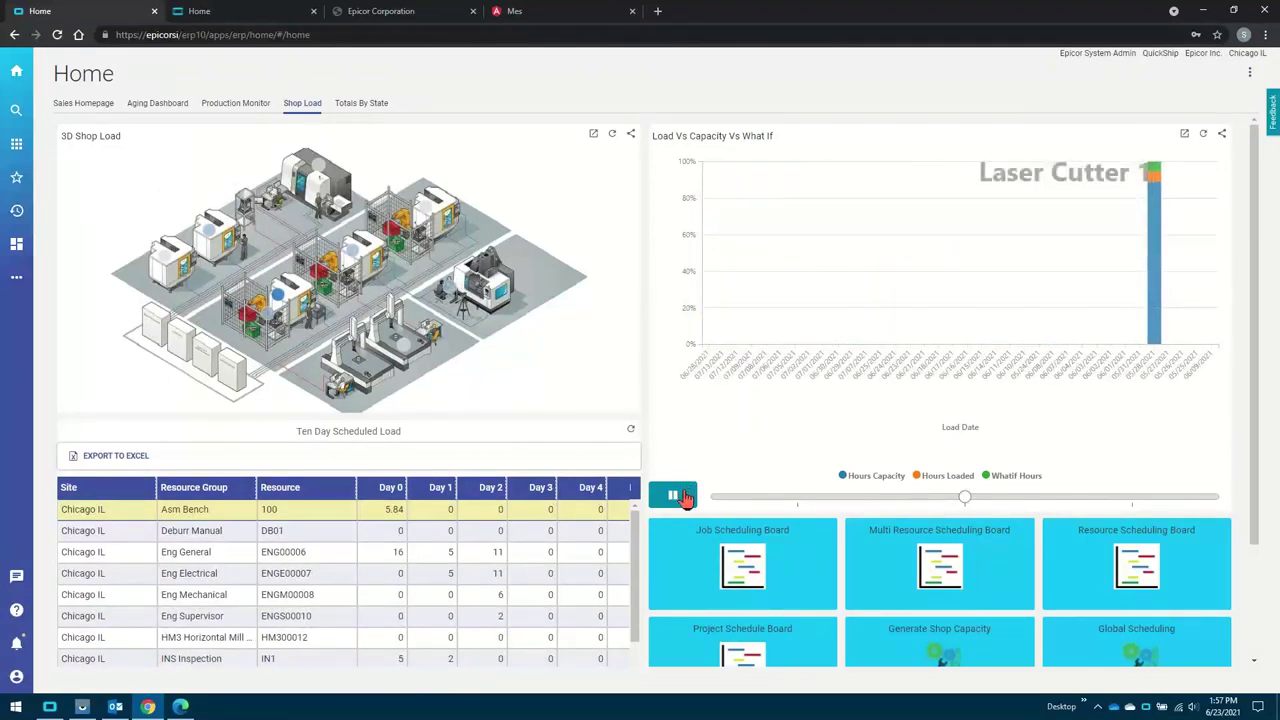
# Step: Pause the Load Vs Capacity chart animation on the Shop Load tab
pyautogui.click(686, 498)
pyautogui.moveTo(330, 176)
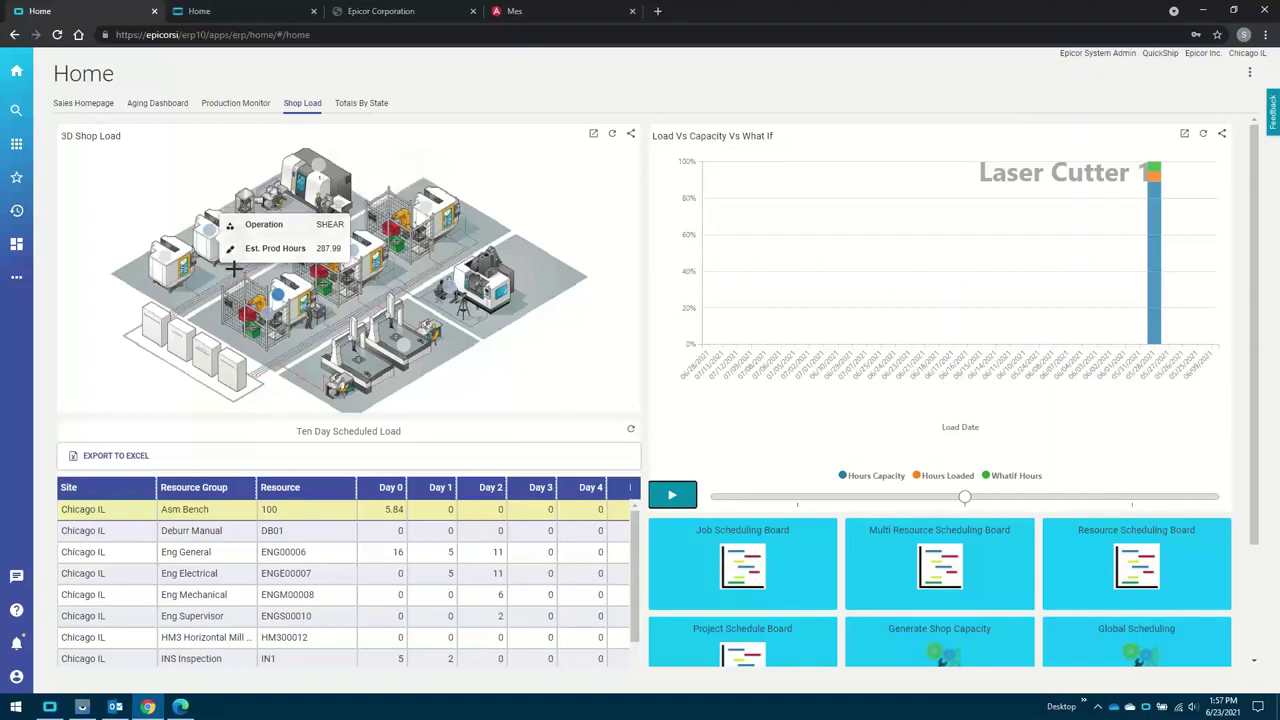
pyautogui.moveTo(305, 298)
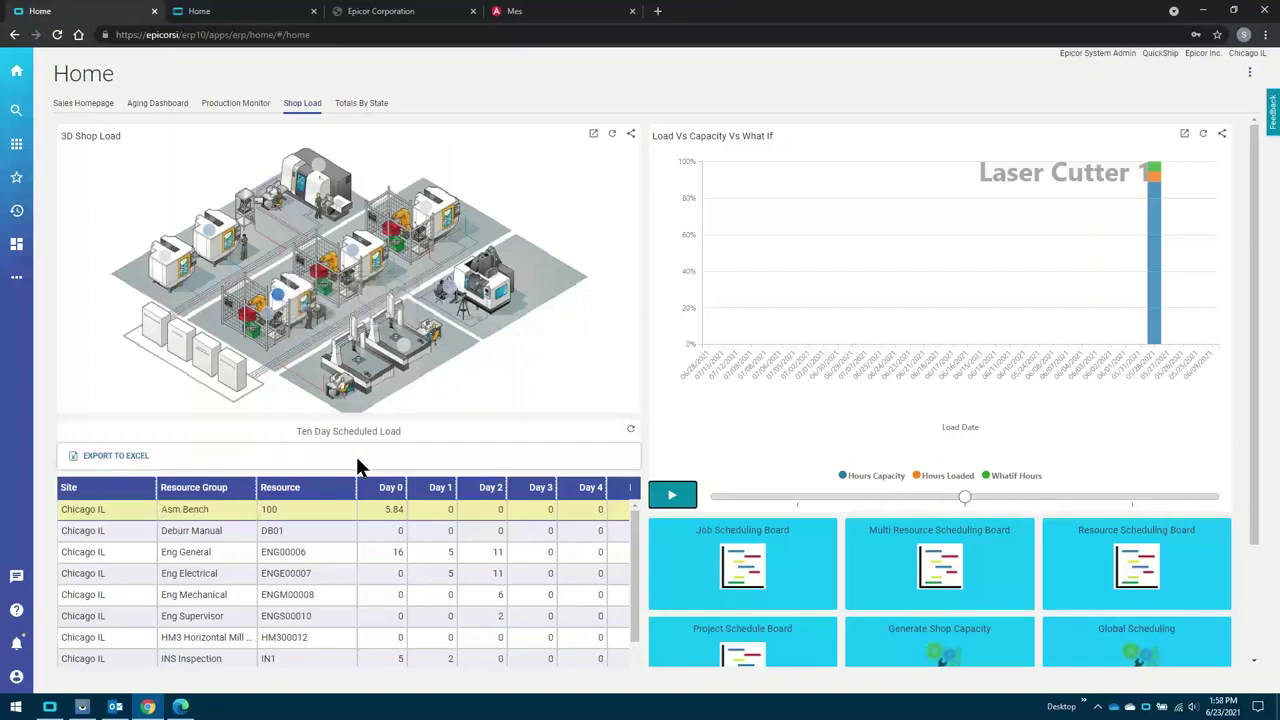
pyautogui.scroll(-2, 630, 540)
pyautogui.scroll(2, 626, 537)
# Step: Export the Ten Day Scheduled Load table to an Excel workbook, then close it
pyautogui.click(115, 462)
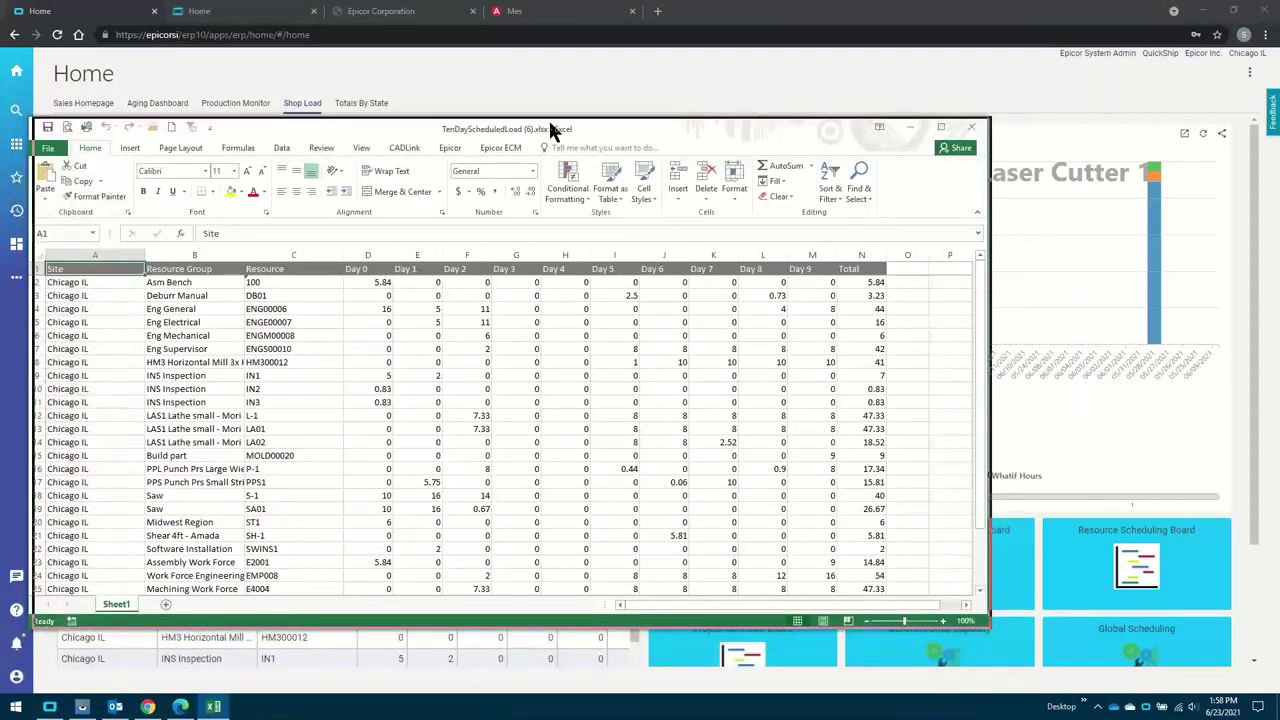
pyautogui.moveTo(552, 130); pyautogui.dragTo(697, 125)
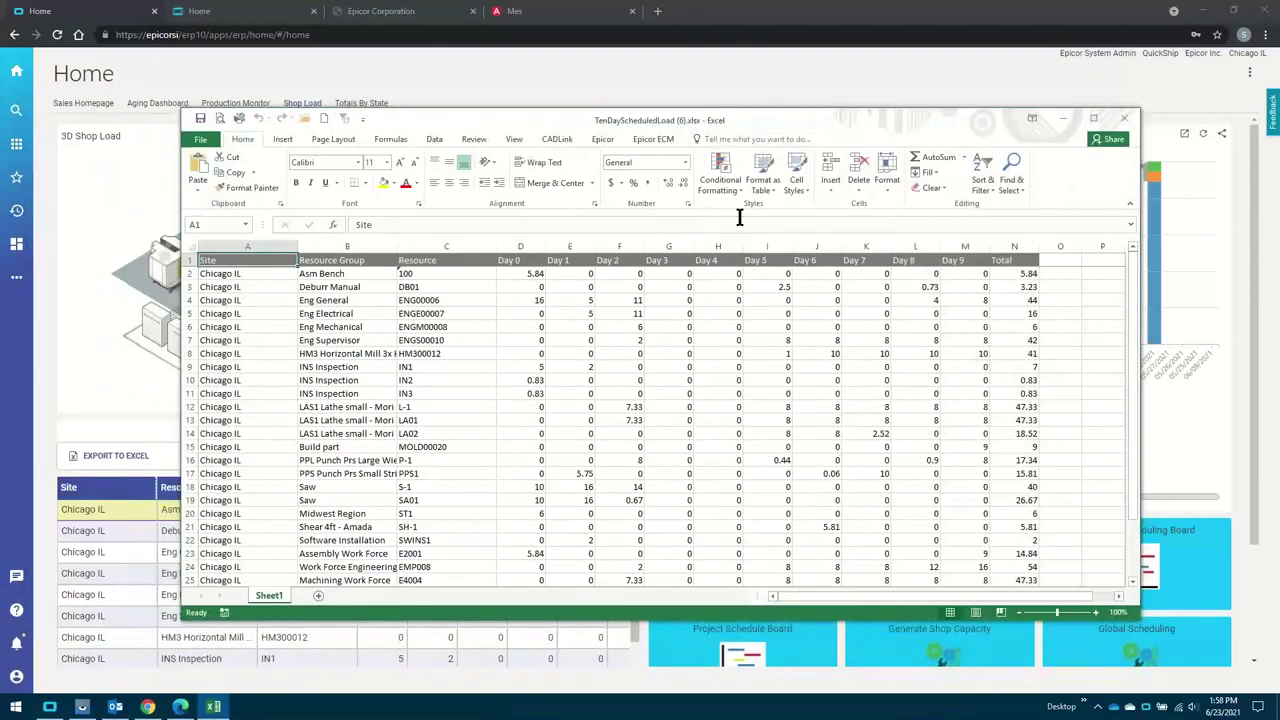
pyautogui.click(1126, 124)
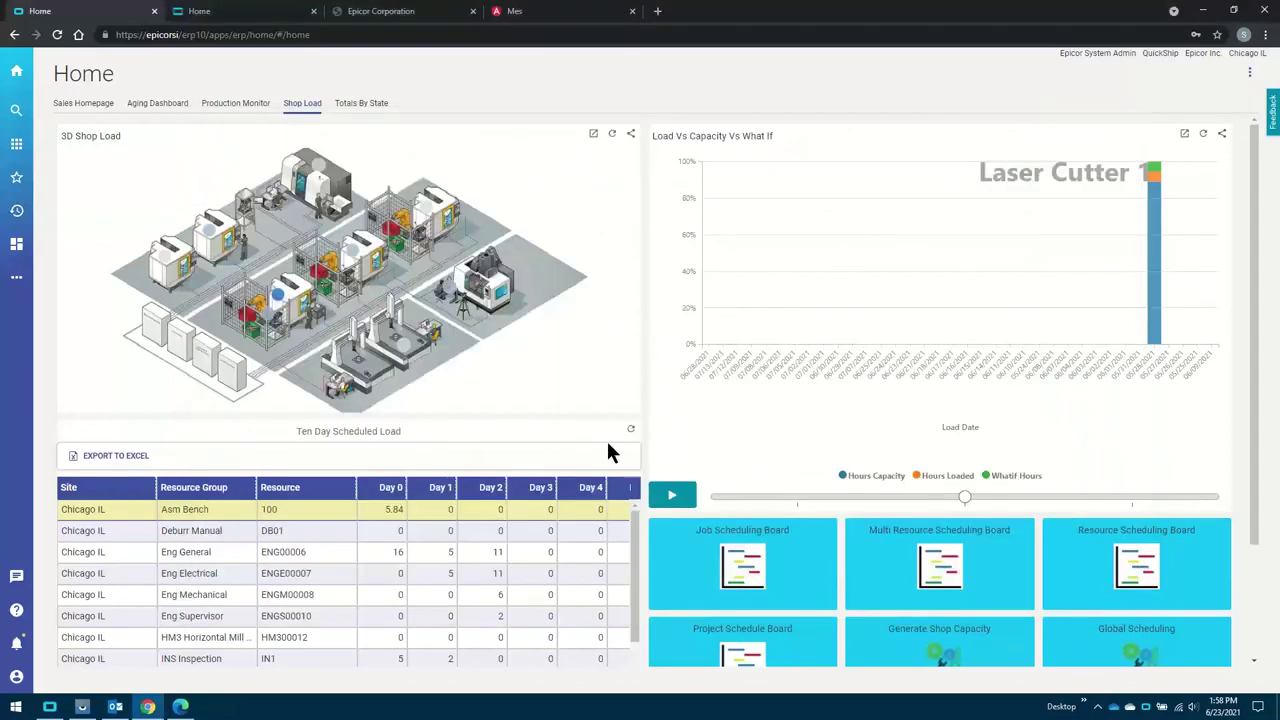
# Step: View the Totals By State map and charts, then return to the Sales Homepage
pyautogui.click(362, 104)
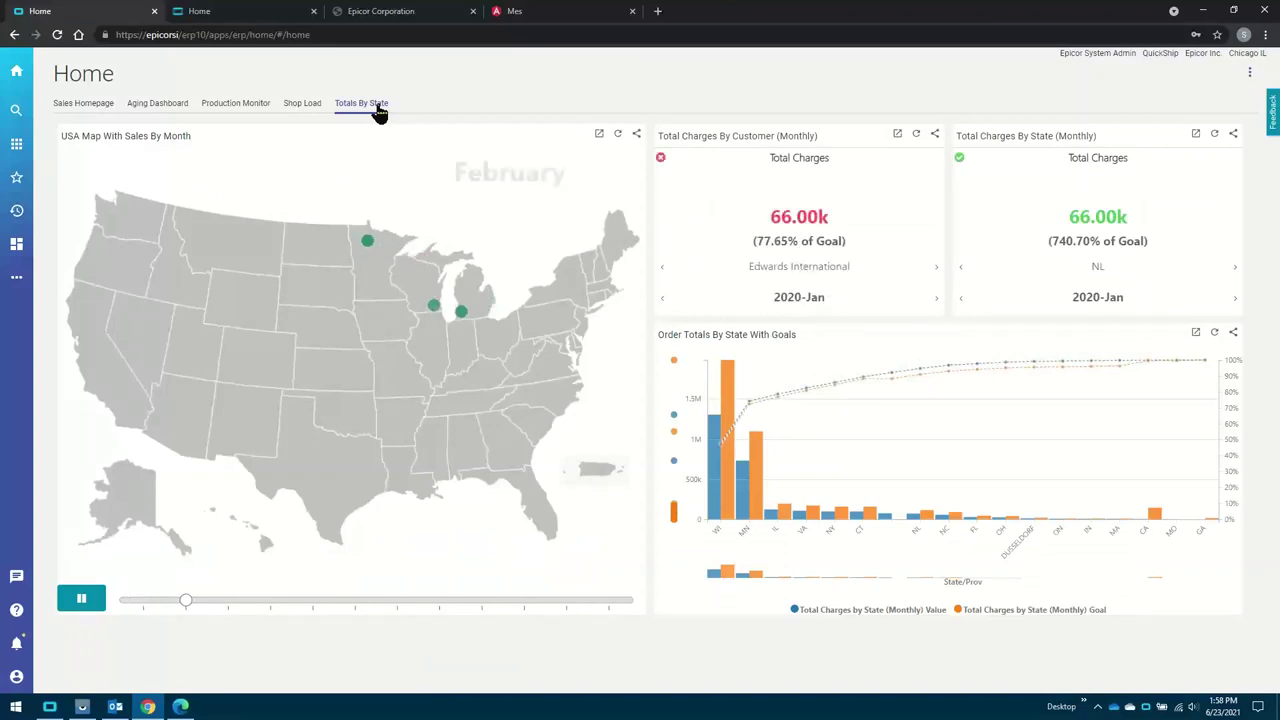
pyautogui.moveTo(367, 245)
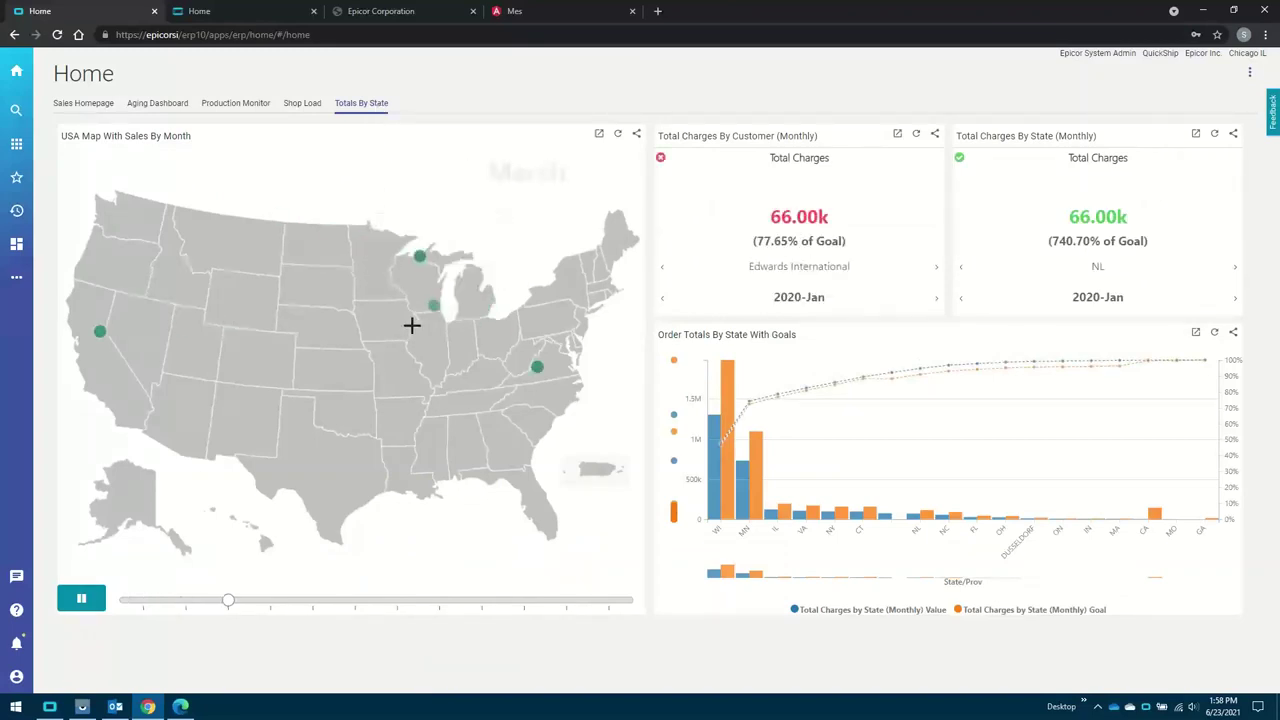
pyautogui.moveTo(729, 391)
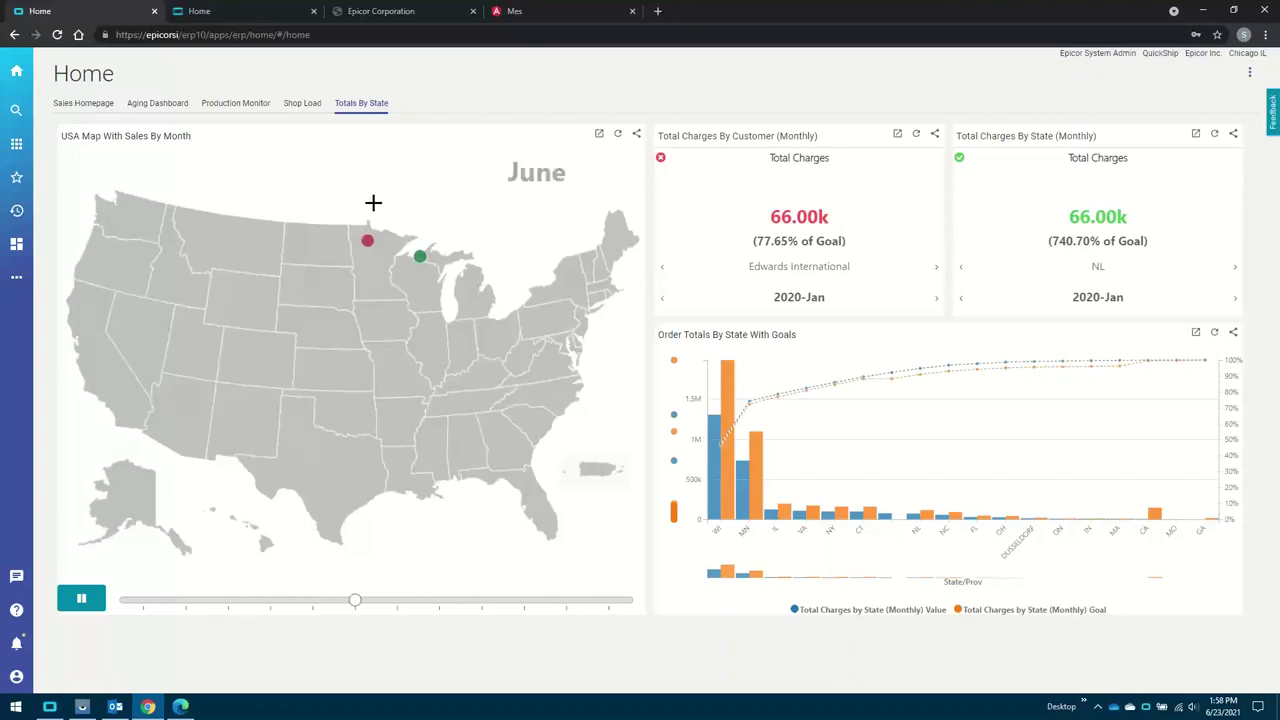
pyautogui.click(80, 110)
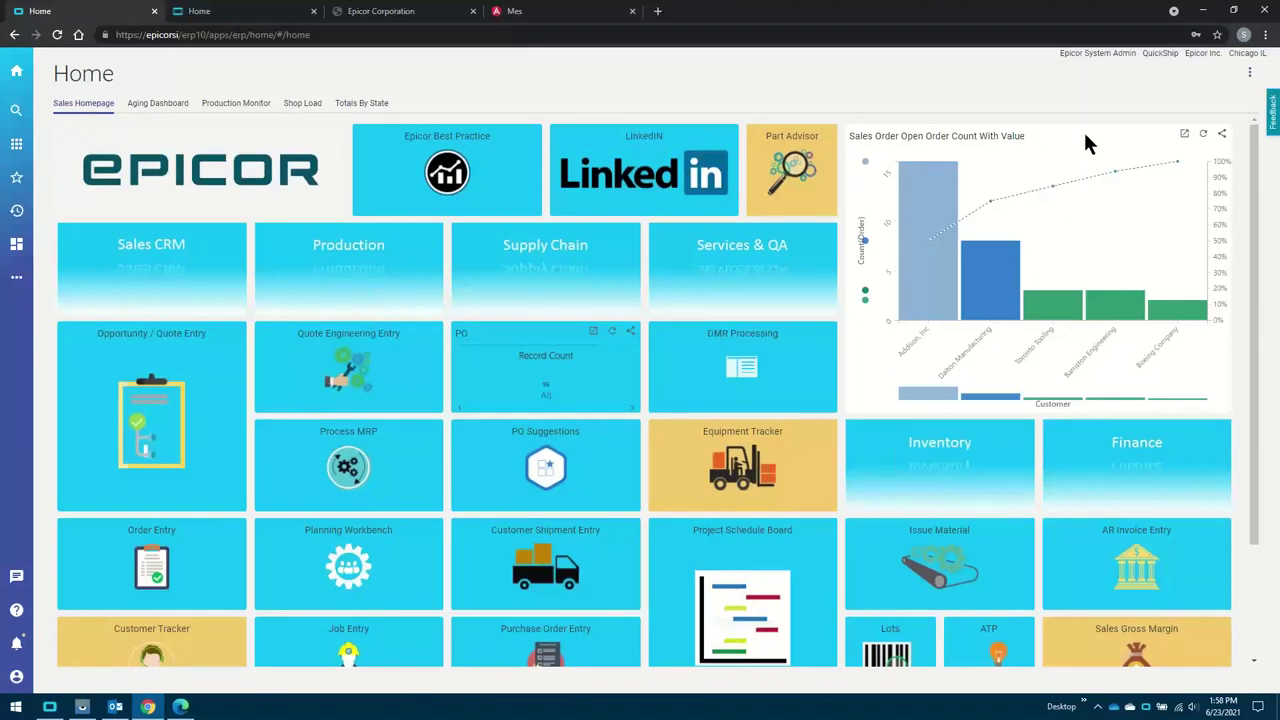
# Step: Edit the home layout and add an App Link tile for Engineering Workbench
pyautogui.click(1249, 79)
pyautogui.click(1246, 95)
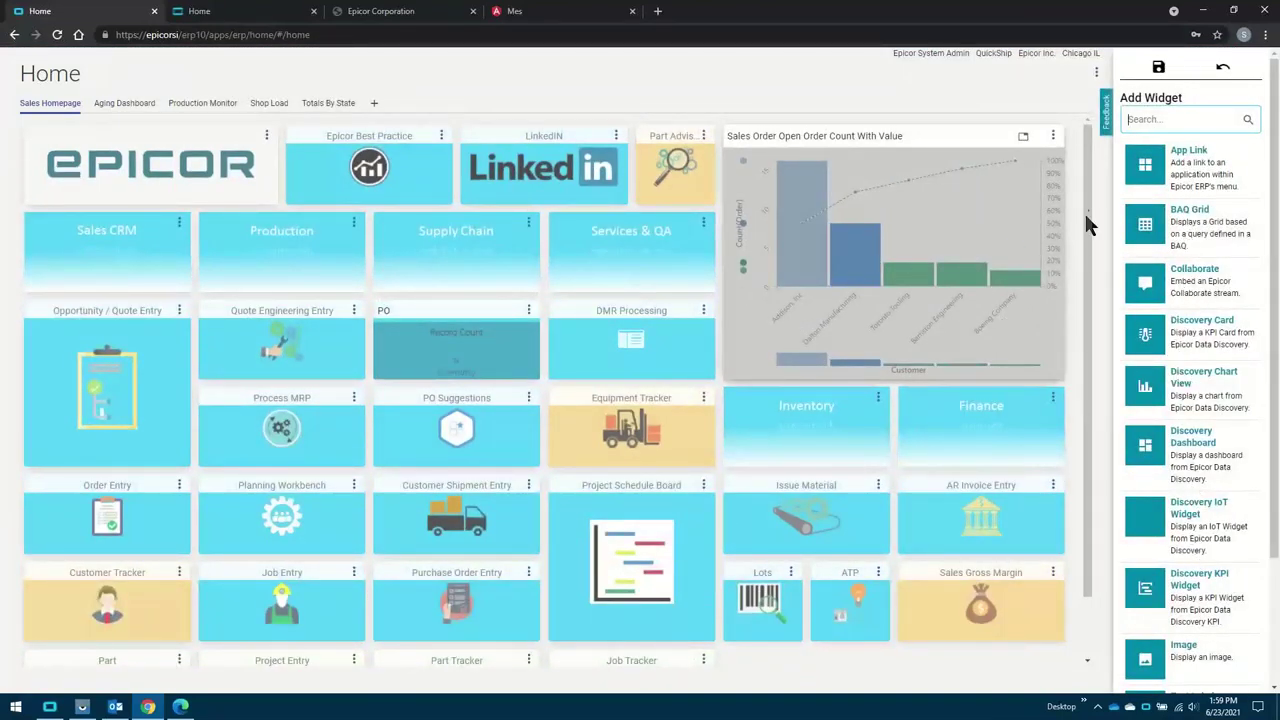
pyautogui.click(1166, 168)
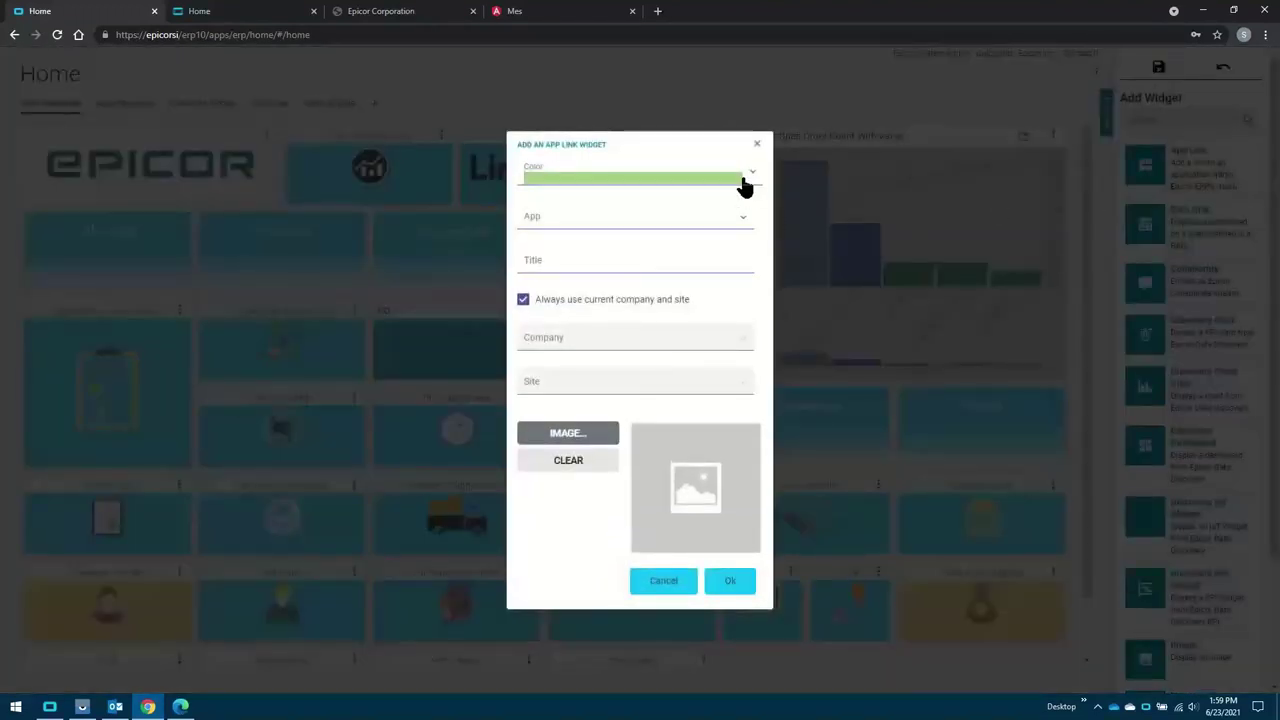
pyautogui.click(578, 212)
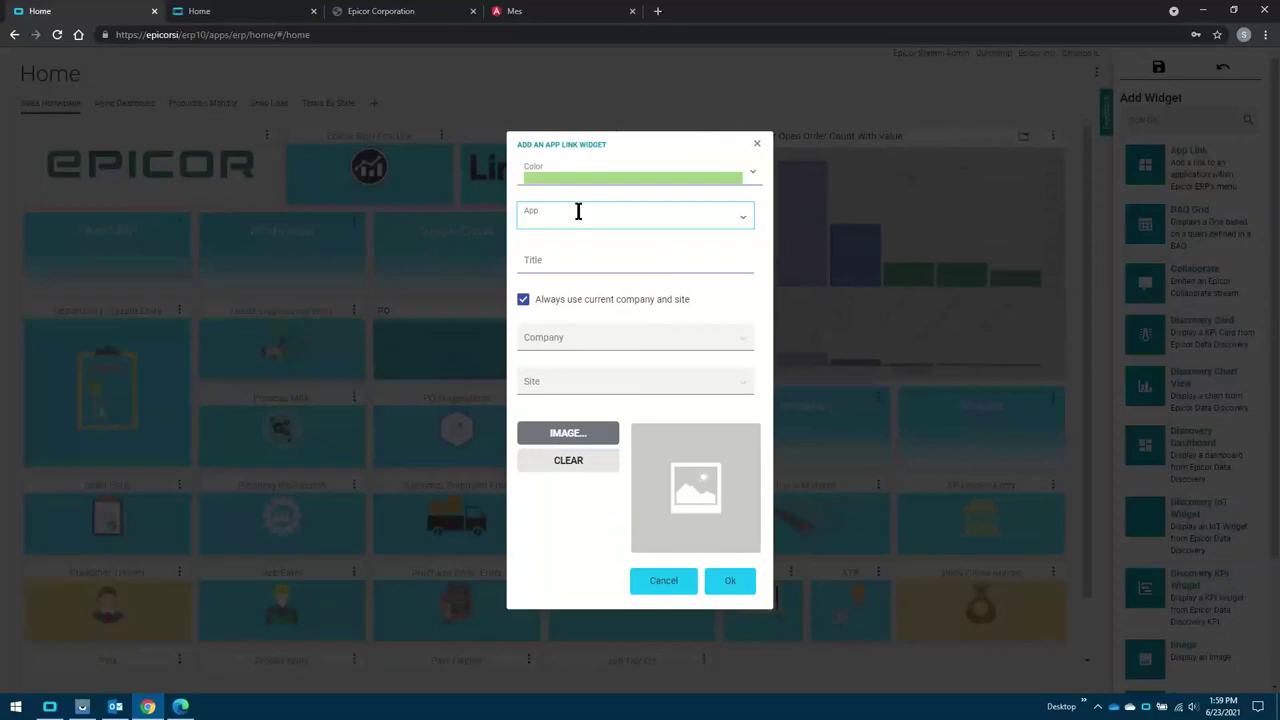
pyautogui.write('enginee')
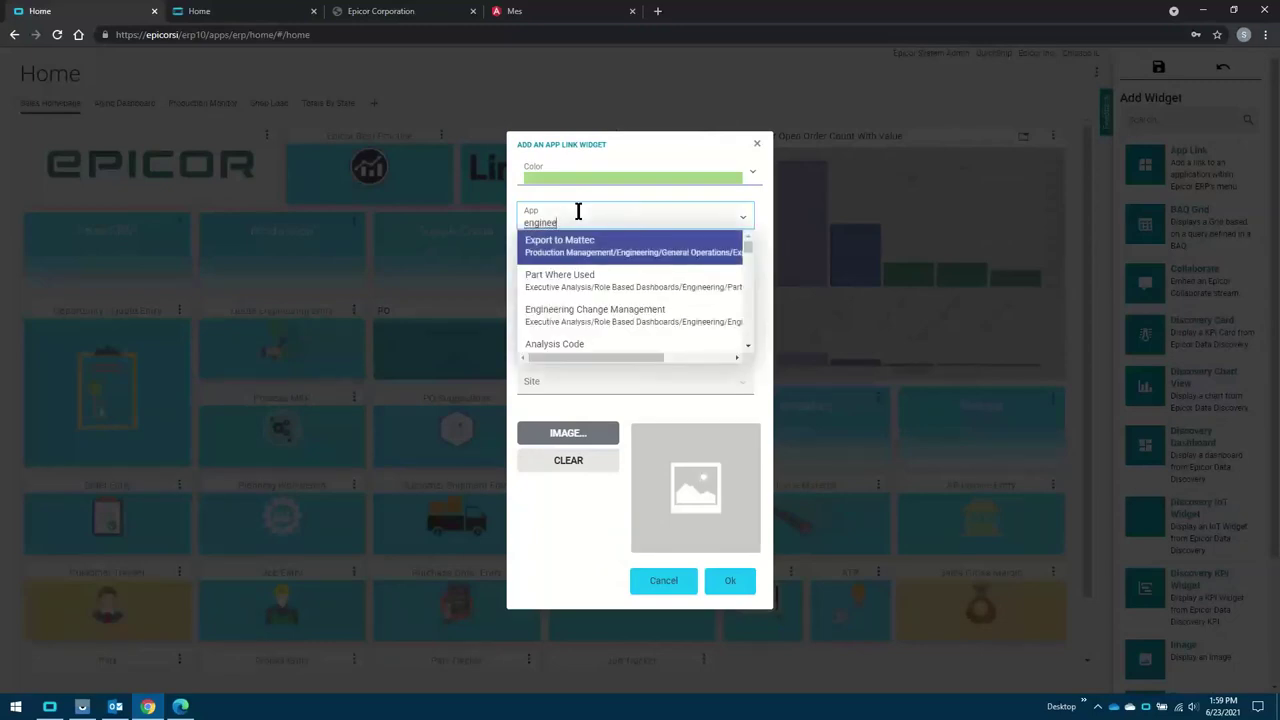
pyautogui.write('ring w')
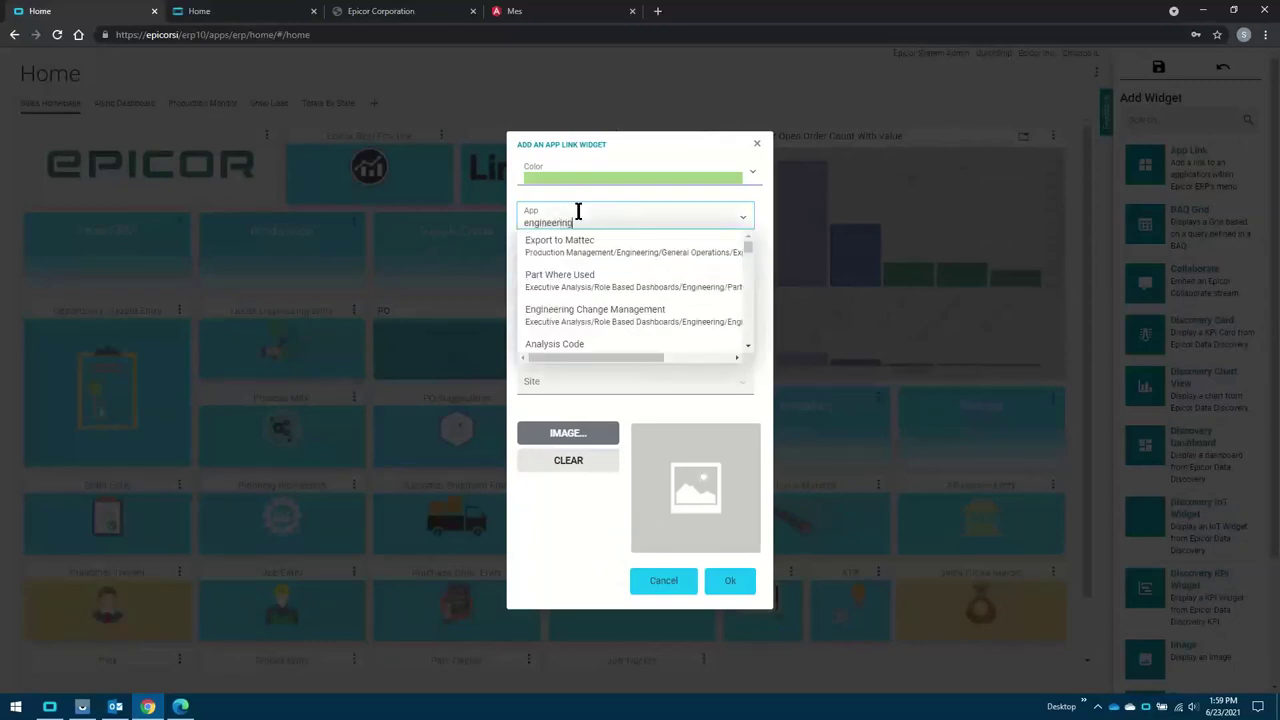
pyautogui.click(580, 244)
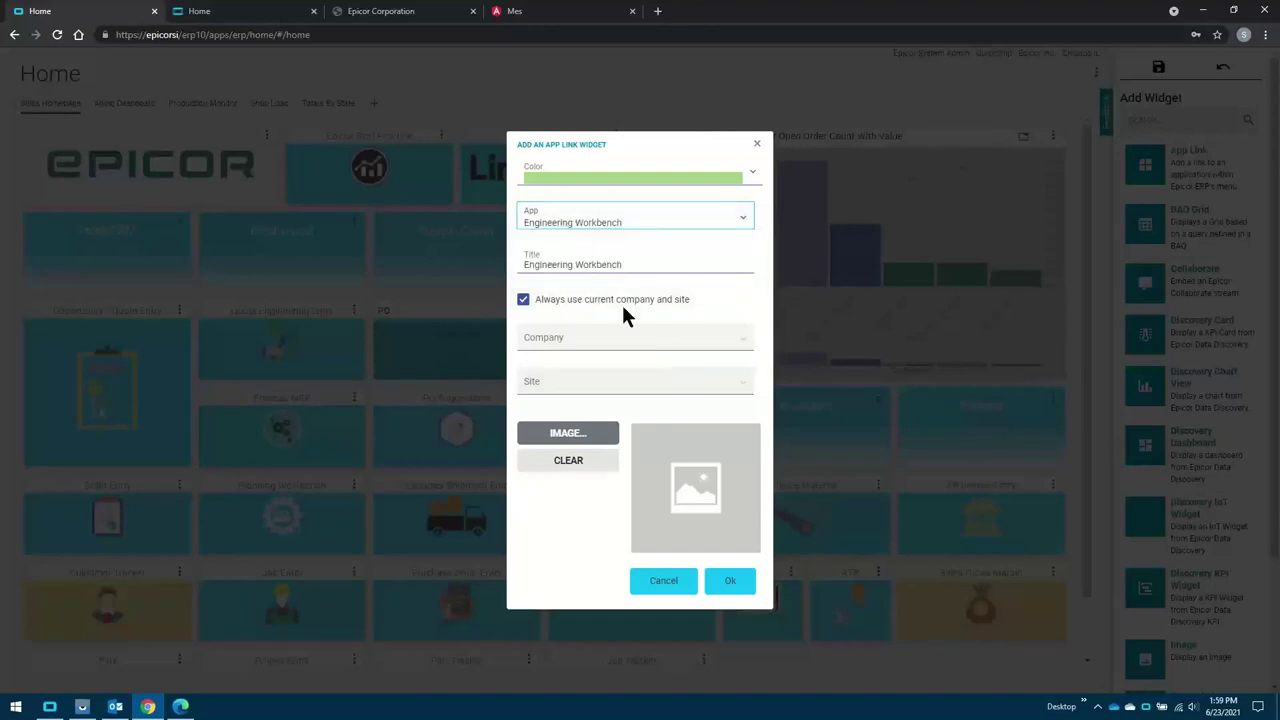
pyautogui.click(743, 588)
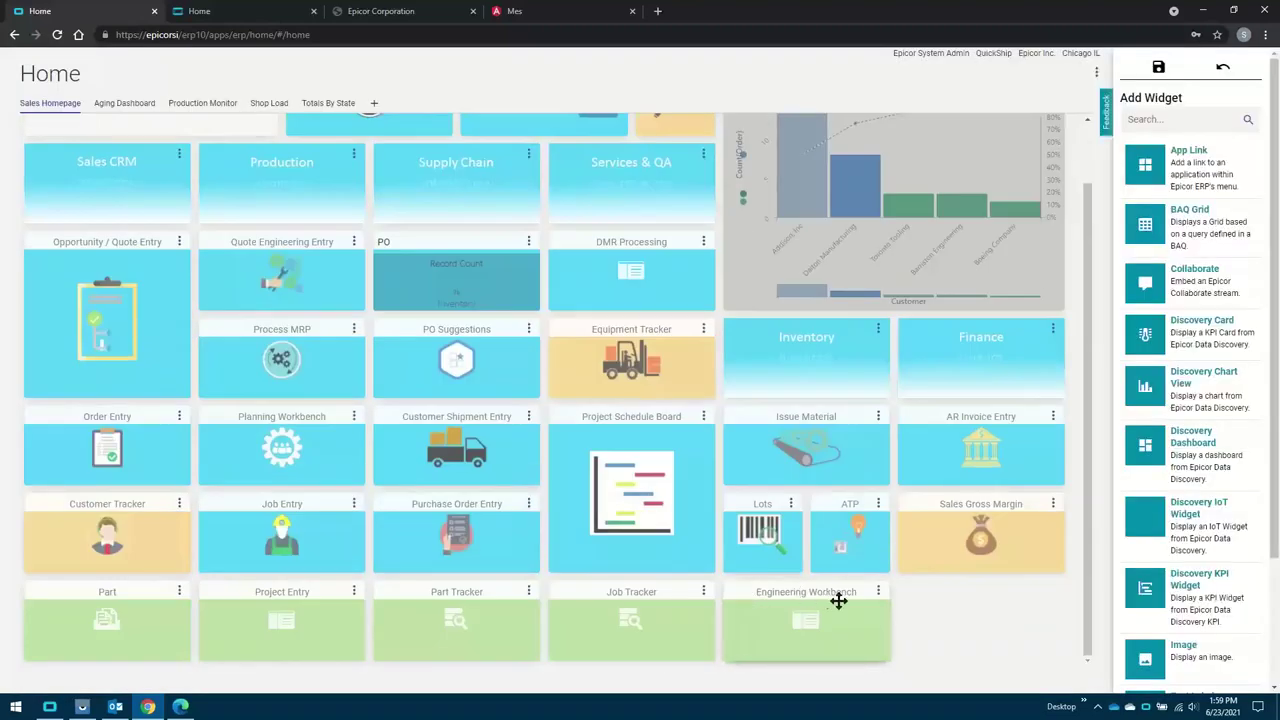
# Step: Narrow the Engineering Workbench and Job Entry tiles, place them side by side, and save
pyautogui.moveTo(886, 609); pyautogui.dragTo(797, 606)
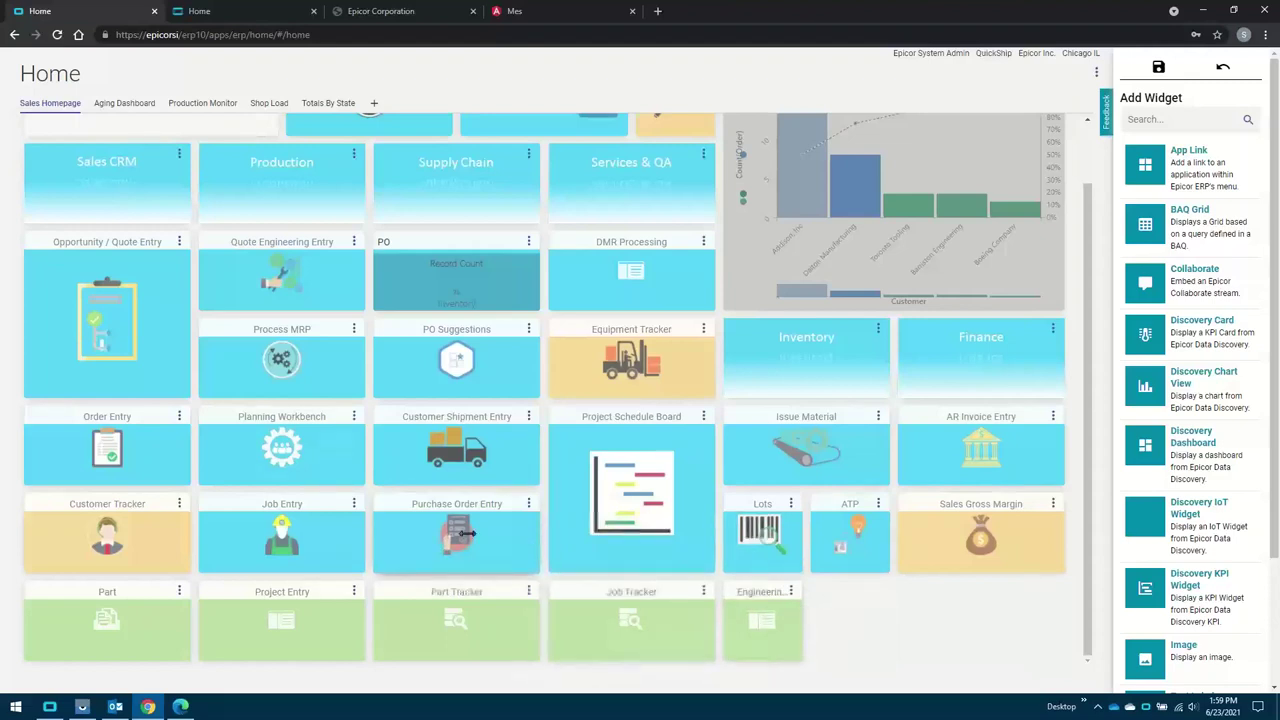
pyautogui.moveTo(361, 524); pyautogui.dragTo(277, 524)
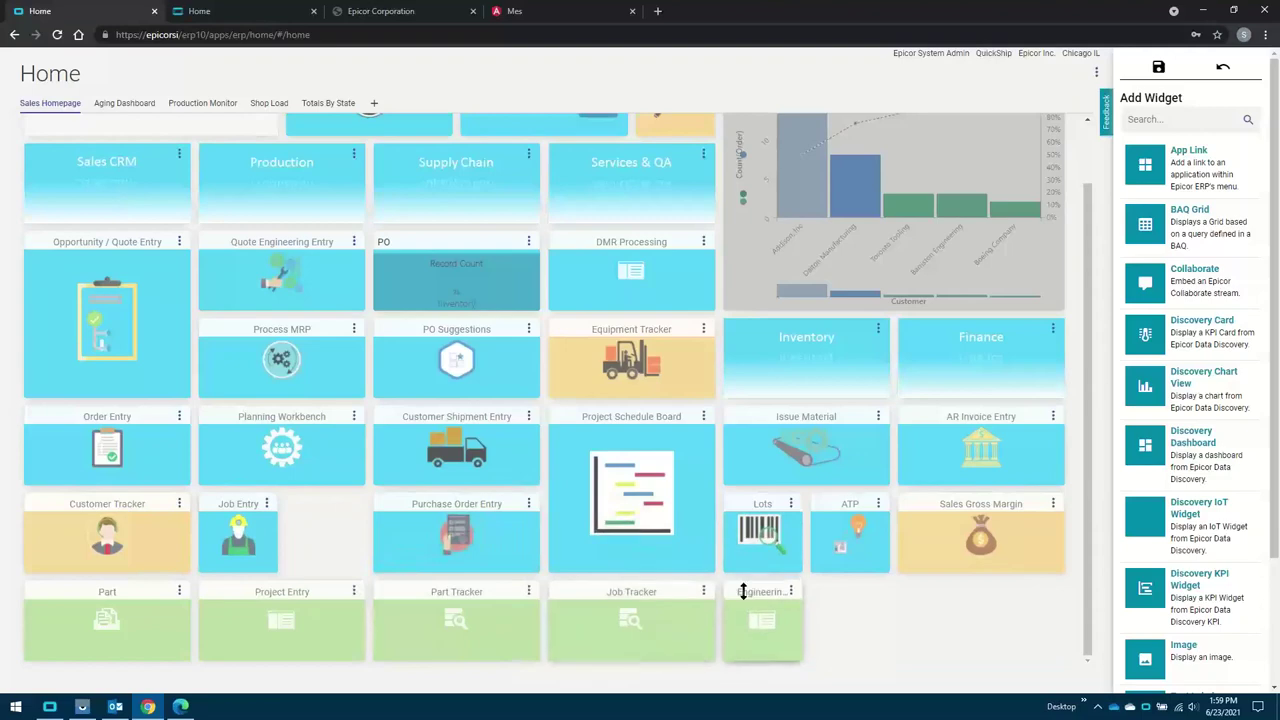
pyautogui.moveTo(746, 591); pyautogui.dragTo(320, 514)
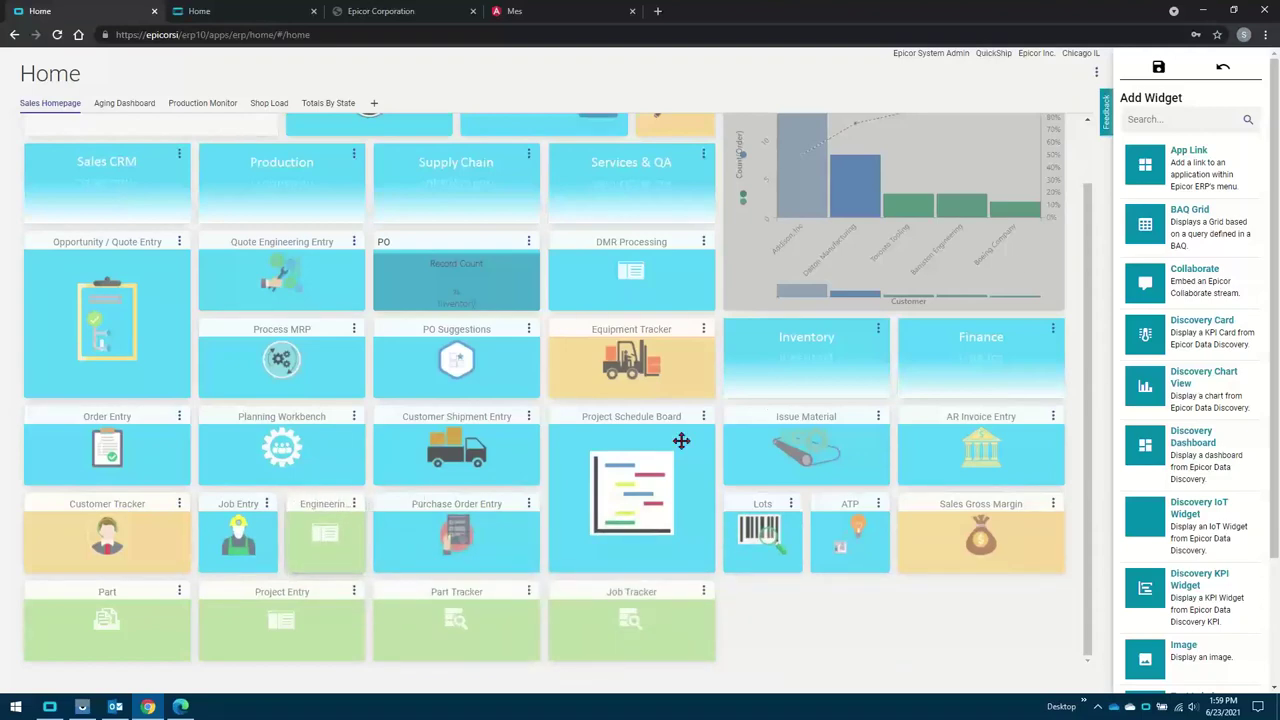
pyautogui.click(1157, 68)
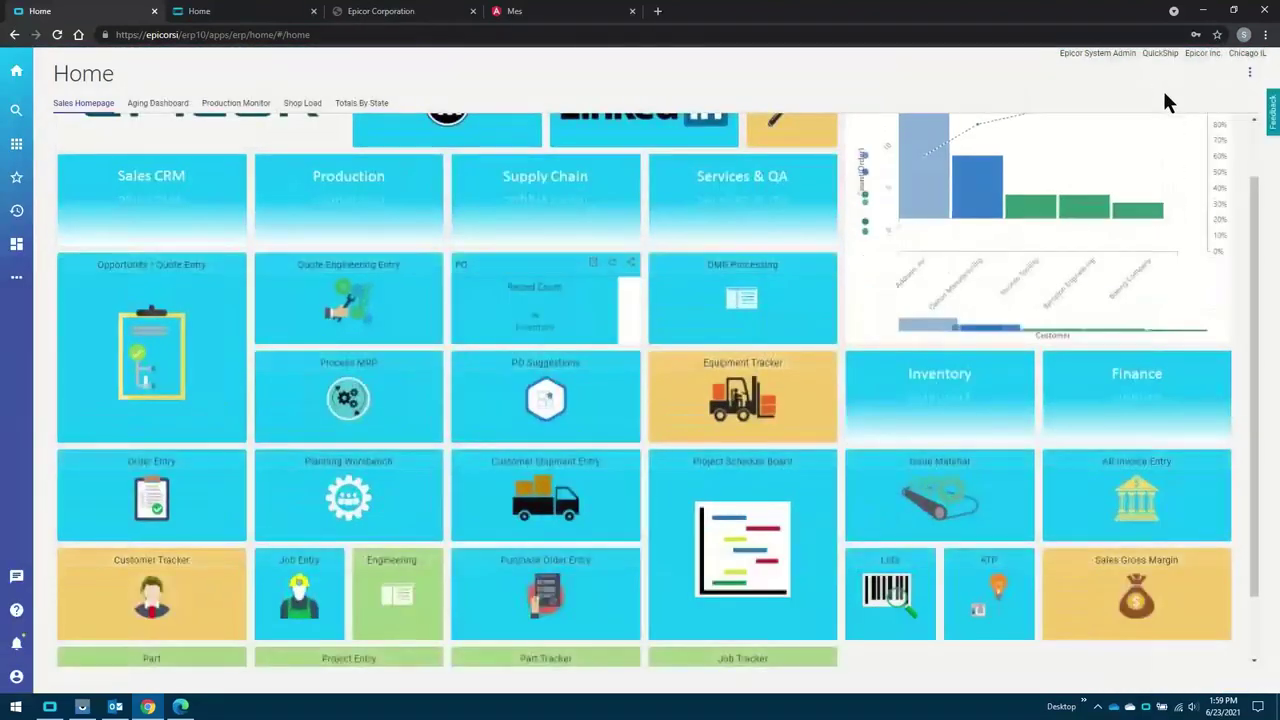
# Step: Search the menu for Job Entry and open job 005629-1-1
pyautogui.scroll(1, 1262, 222)
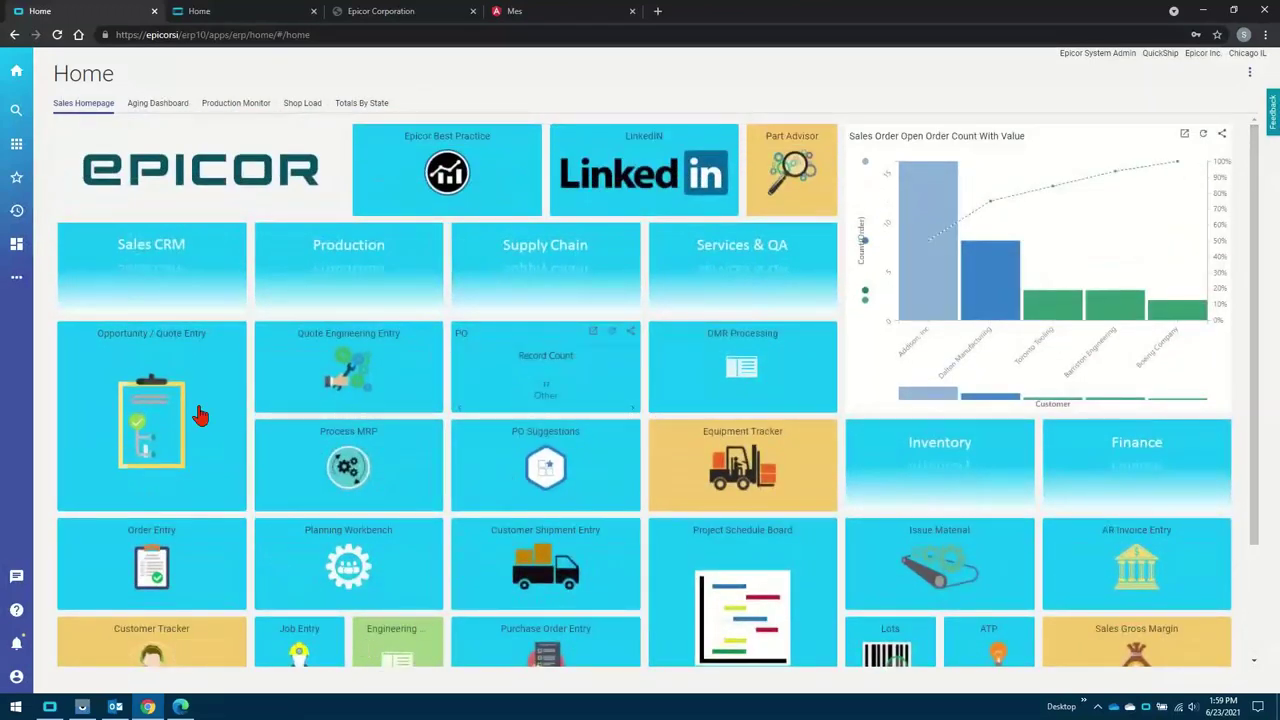
pyautogui.click(16, 147)
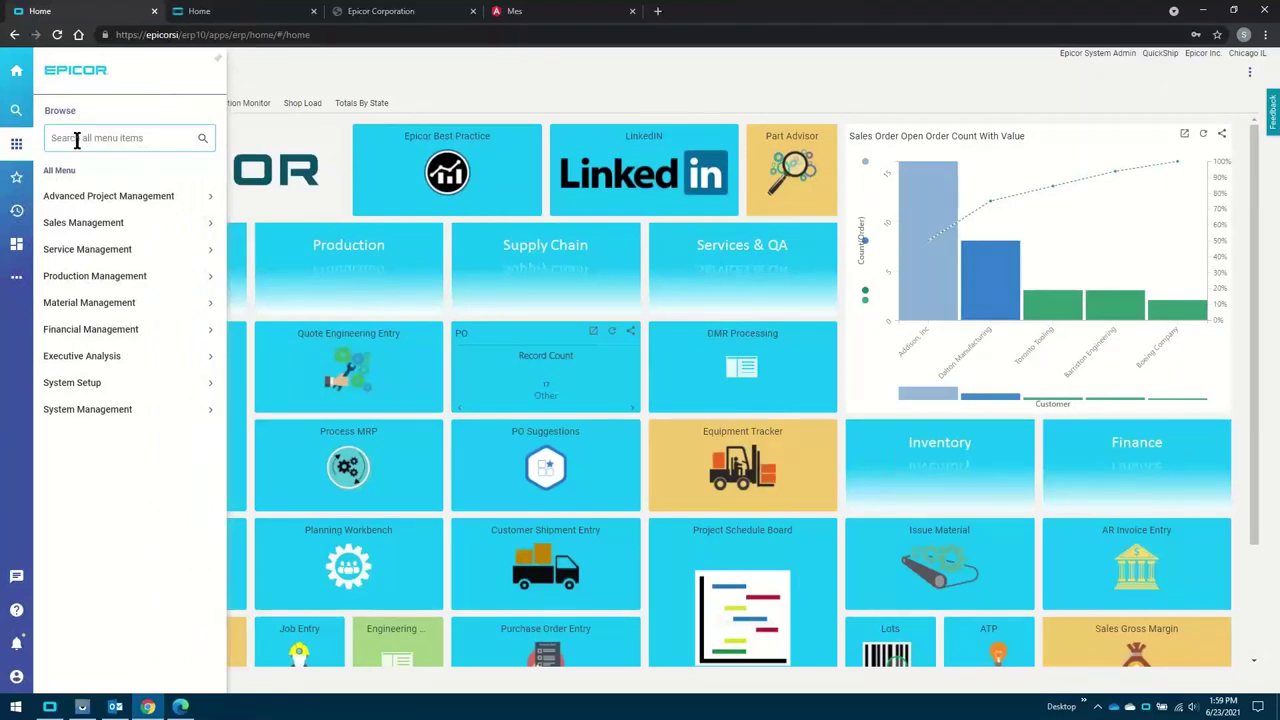
pyautogui.click(77, 139)
pyautogui.write('iob entry')
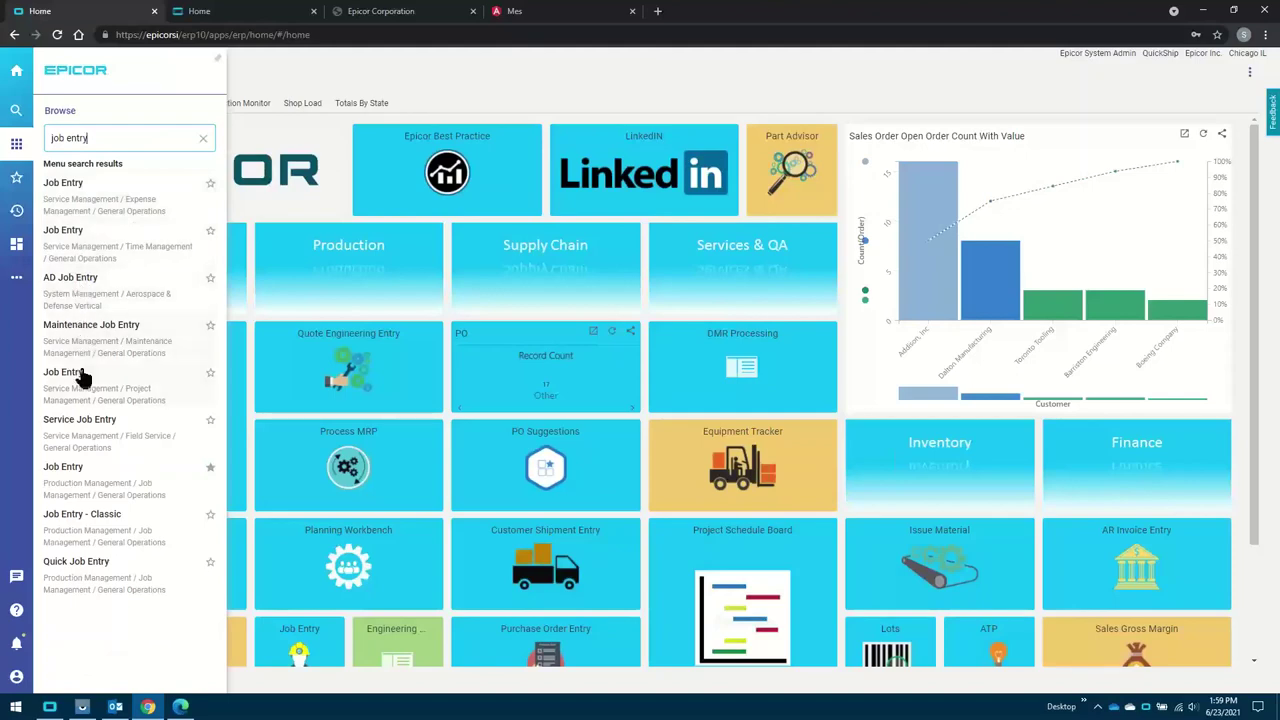
pyautogui.click(106, 468)
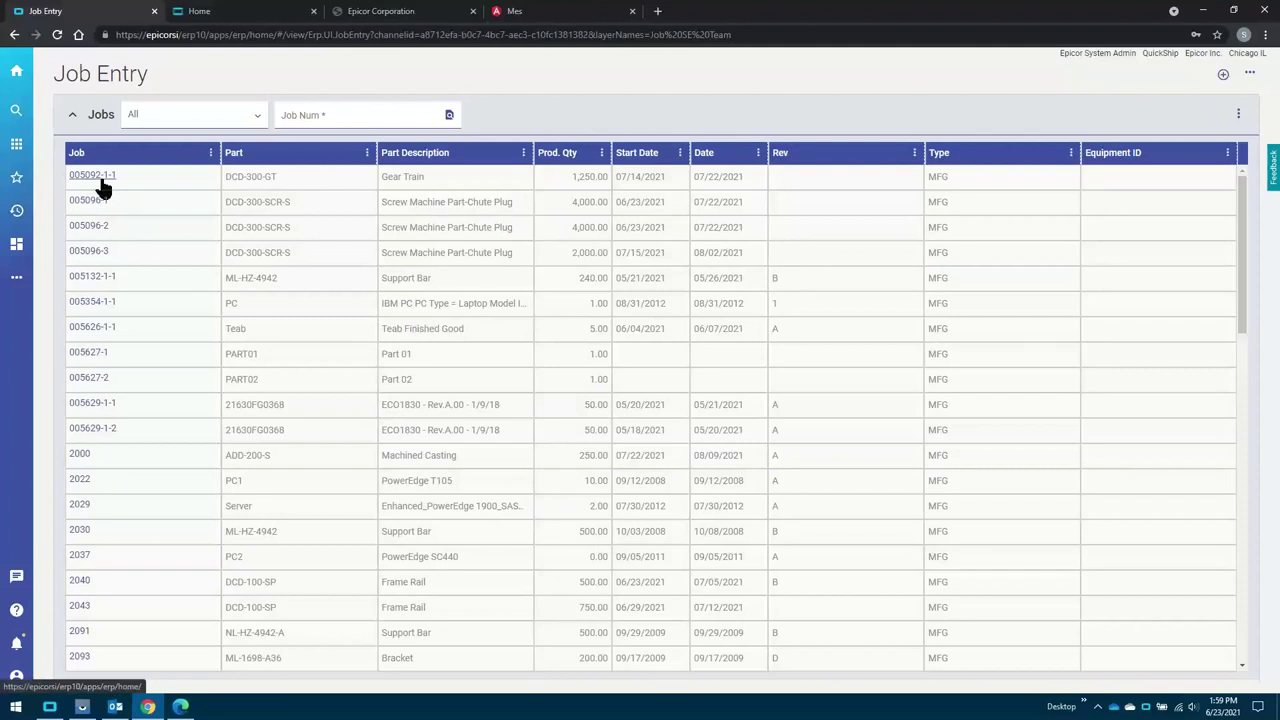
pyautogui.click(108, 411)
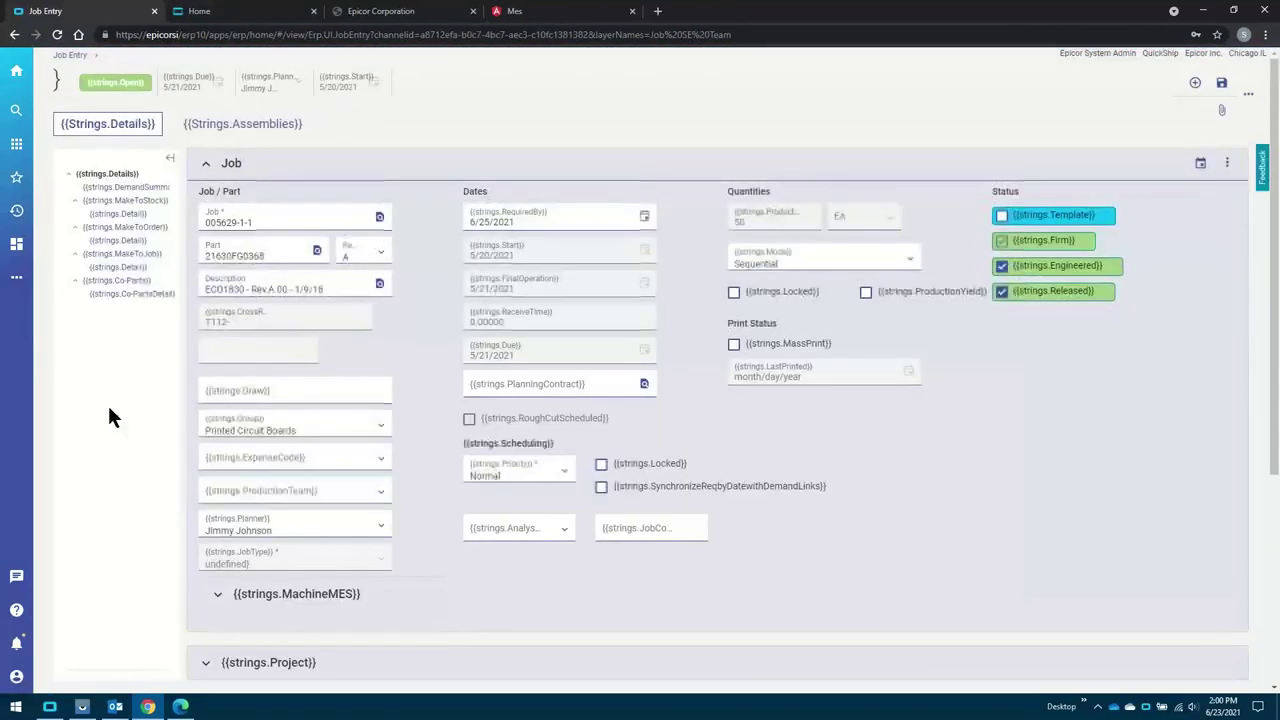
# Step: Go back to the Home page and show the Favorites list
pyautogui.click(17, 72)
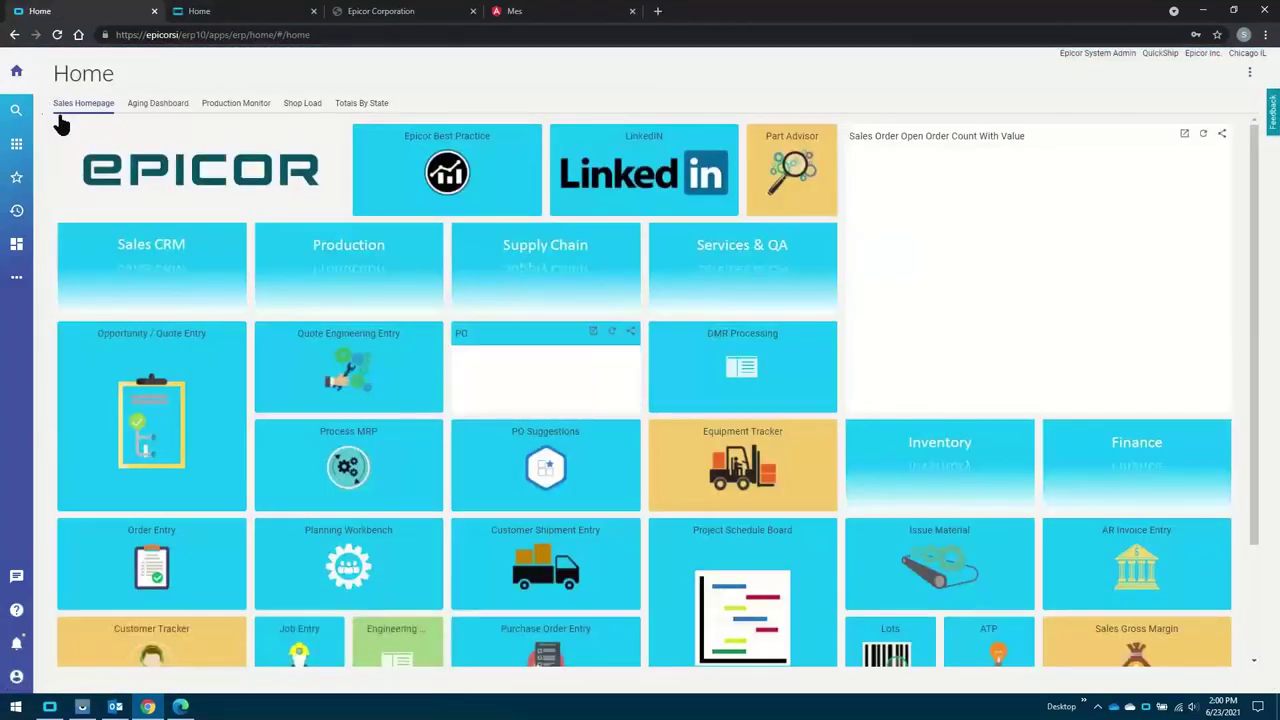
pyautogui.click(16, 177)
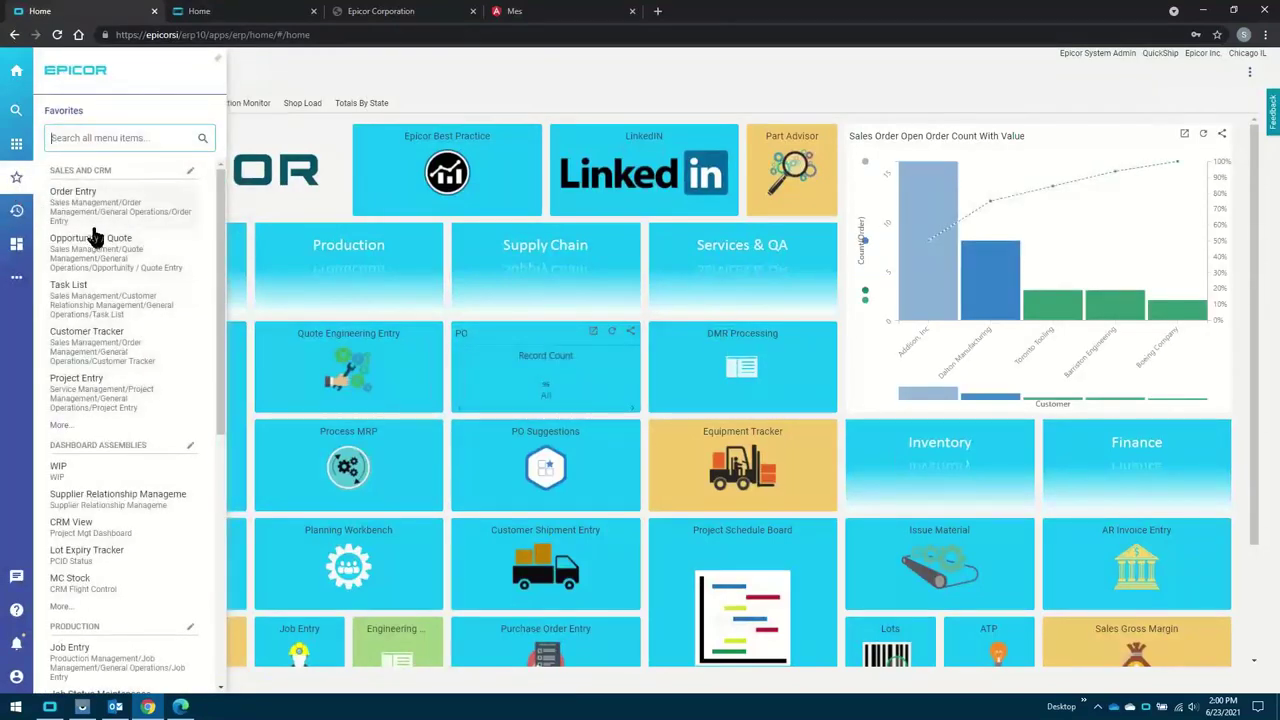
pyautogui.moveTo(222, 312); pyautogui.dragTo(224, 537)
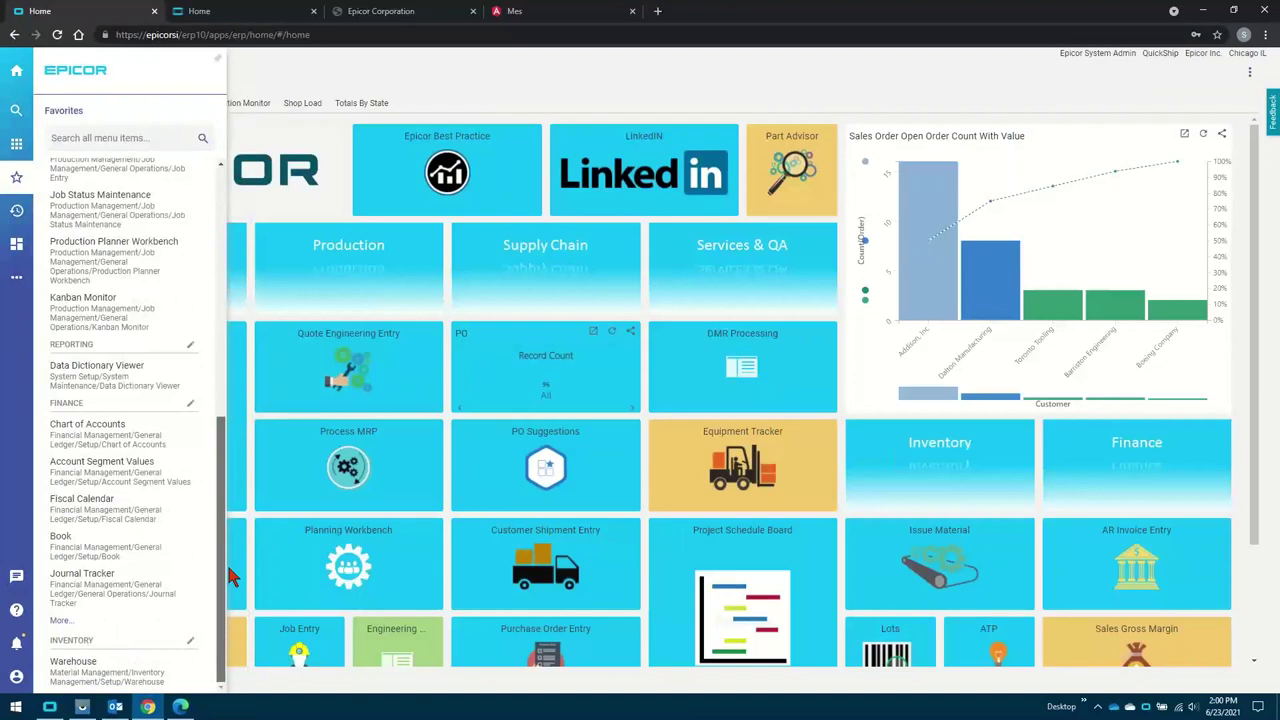
# Step: Search the menu for 'cash f' and save the Cash Flow tracker as a FINANCE favorite
pyautogui.moveTo(228, 522); pyautogui.dragTo(200, 277)
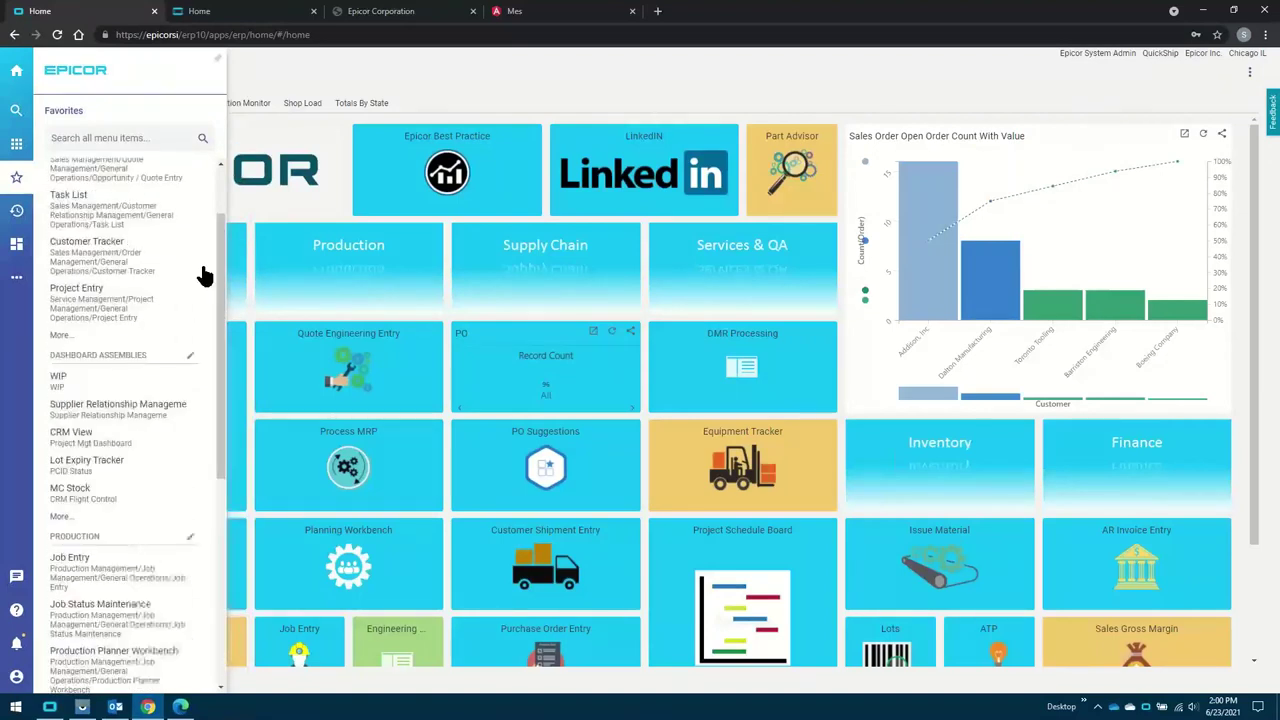
pyautogui.click(20, 147)
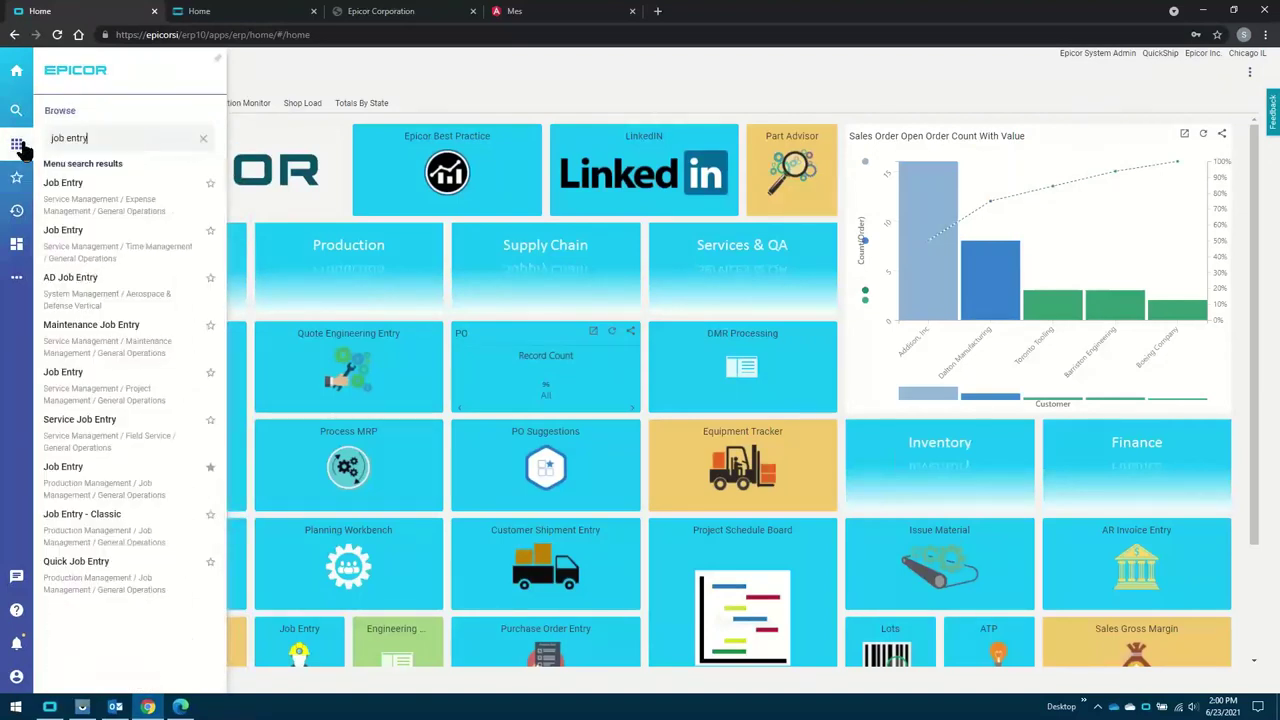
pyautogui.click(203, 139)
pyautogui.write('ca')
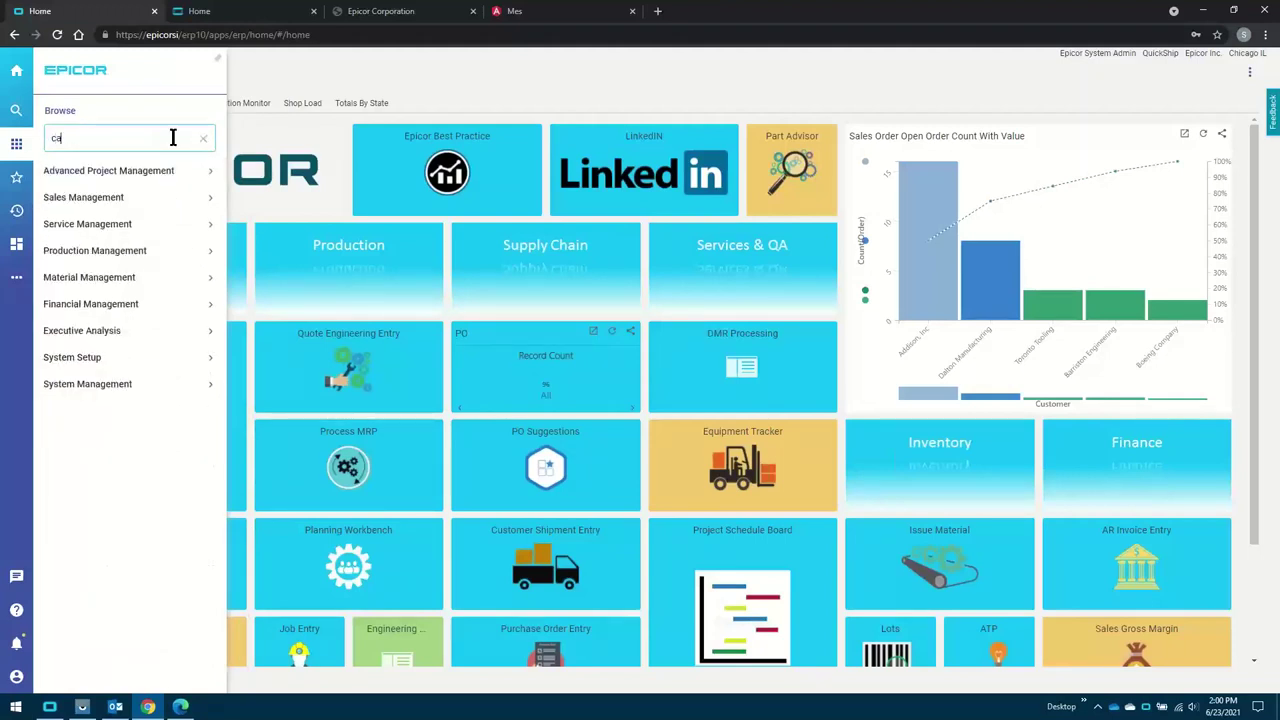
pyautogui.write('sh flo')
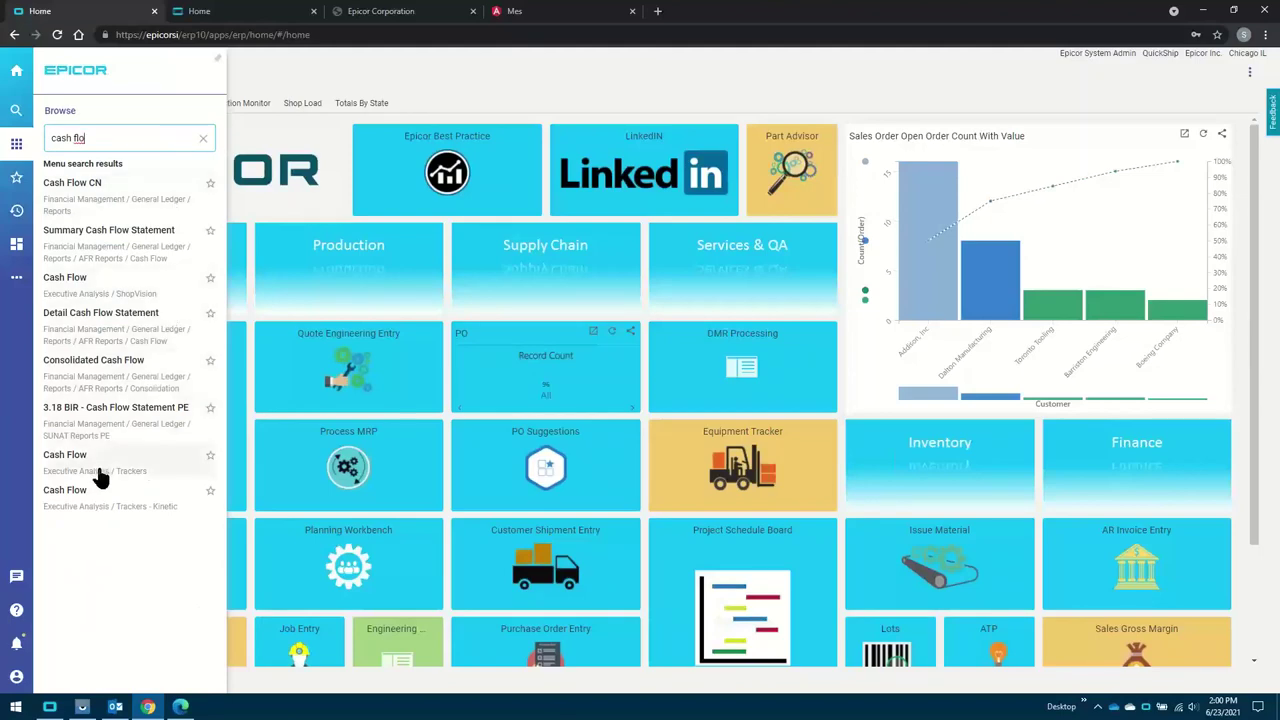
pyautogui.click(210, 455)
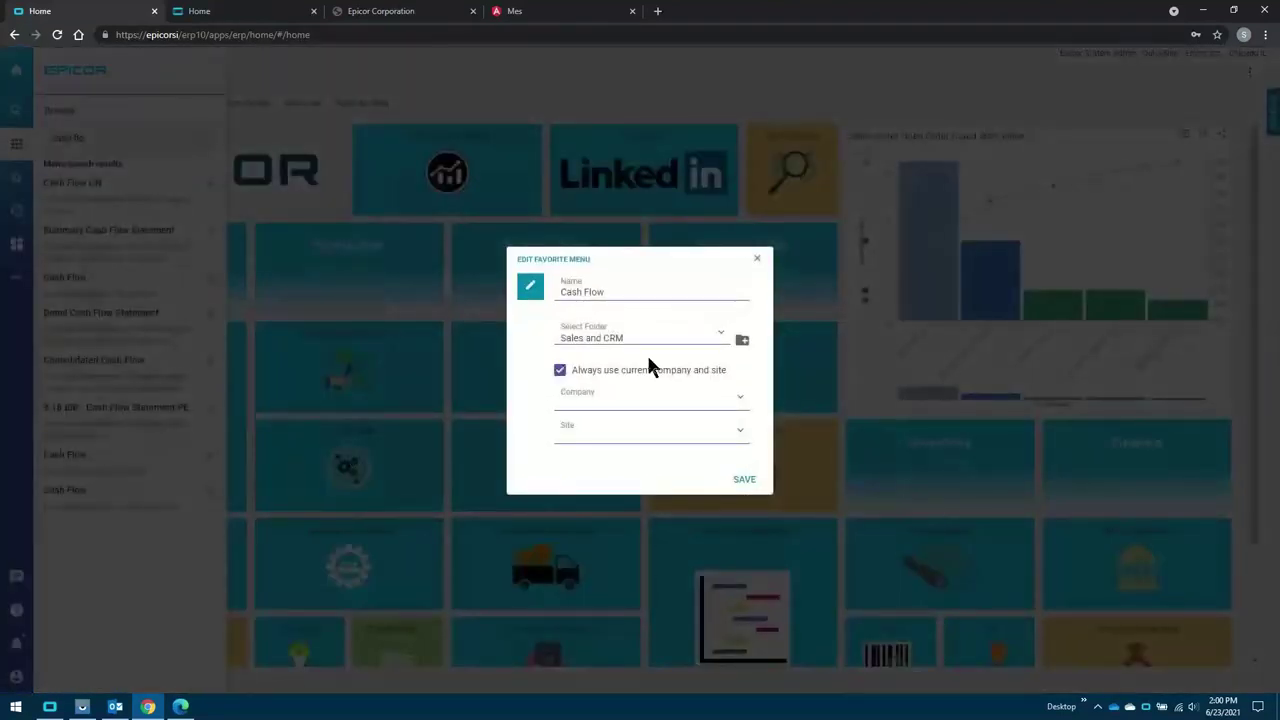
pyautogui.click(722, 342)
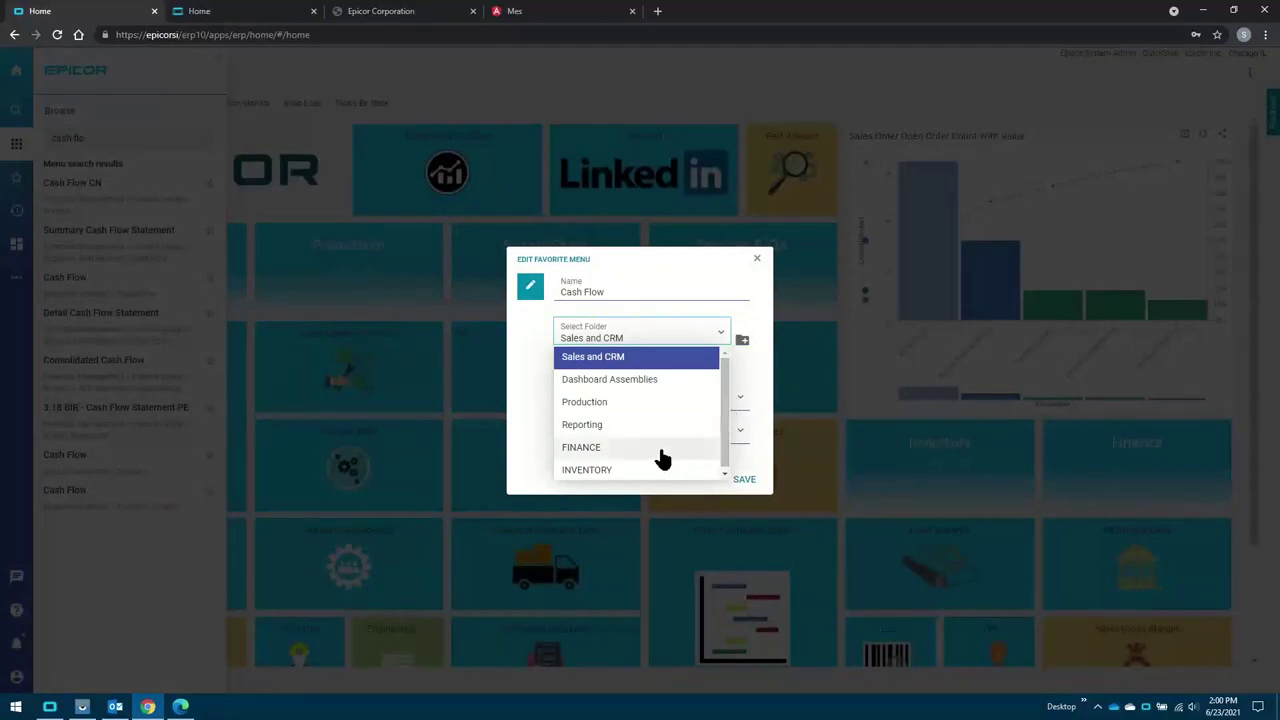
pyautogui.click(668, 448)
pyautogui.click(741, 479)
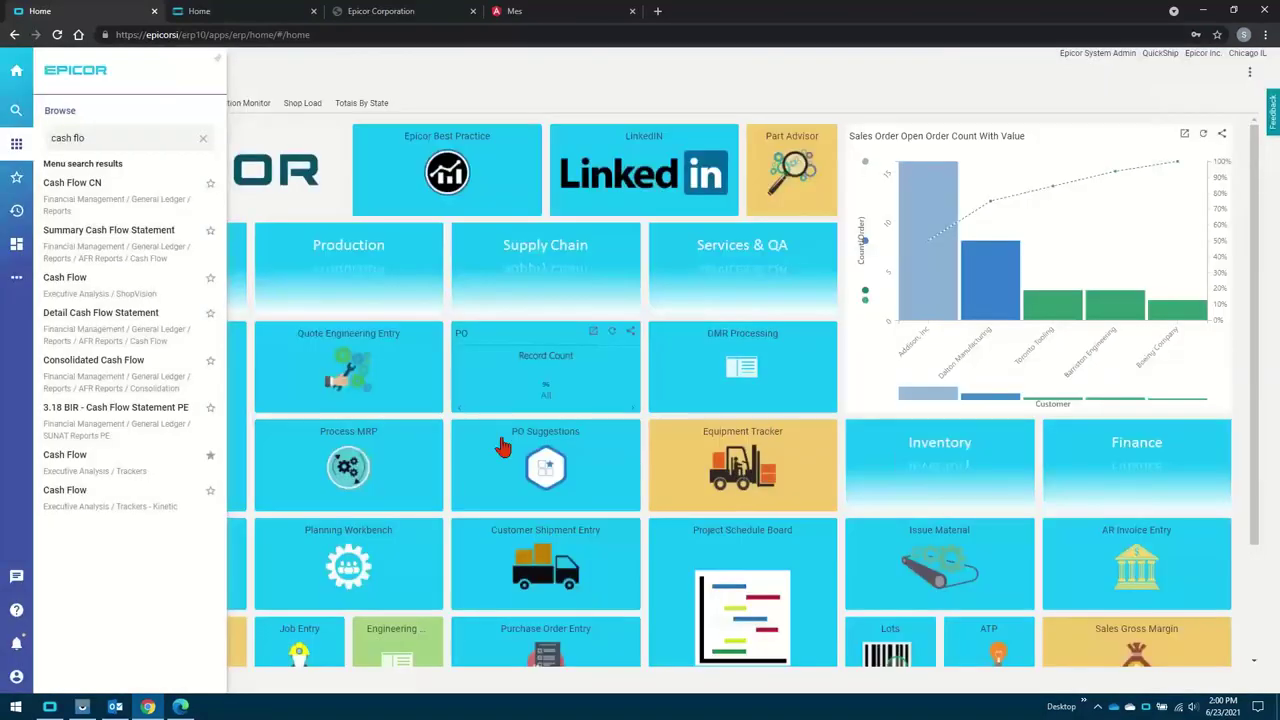
# Step: Review the Favorites list, expanding the remaining Finance favorites
pyautogui.click(16, 177)
pyautogui.scroll(-1, 224, 283)
pyautogui.moveTo(224, 283); pyautogui.dragTo(214, 586)
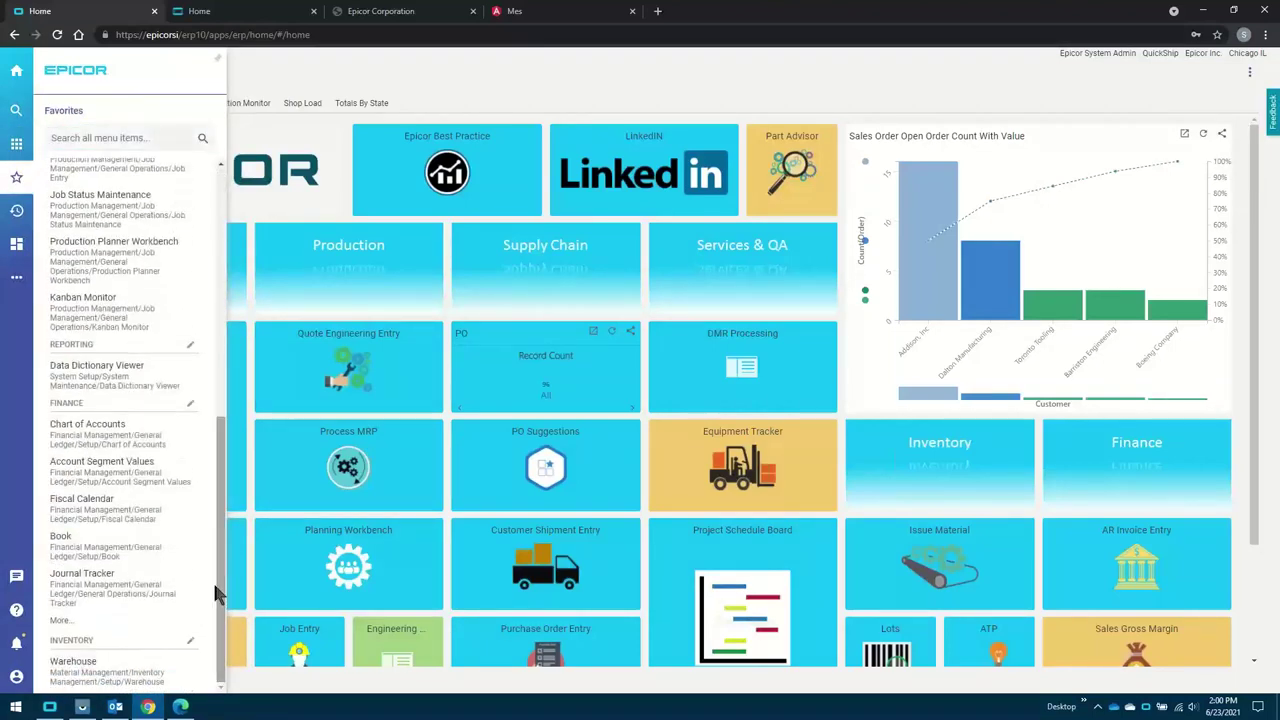
pyautogui.click(60, 622)
pyautogui.moveTo(215, 425); pyautogui.dragTo(224, 228)
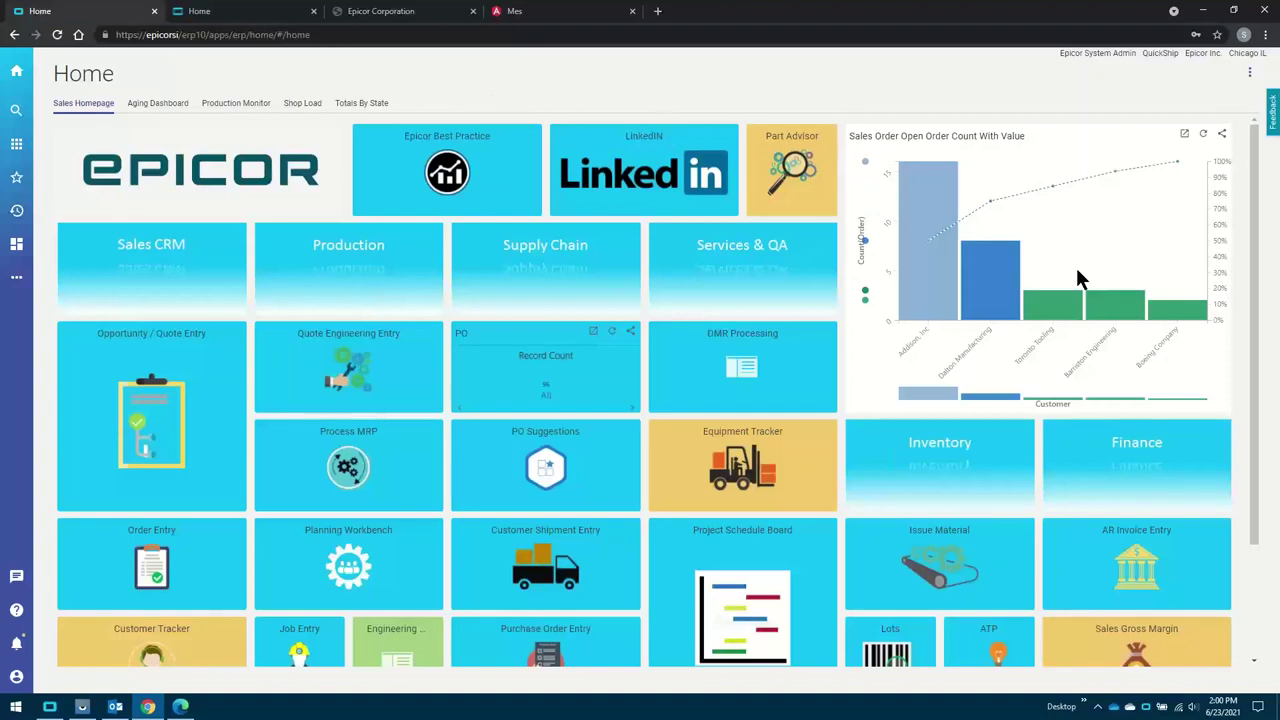
pyautogui.click(17, 247)
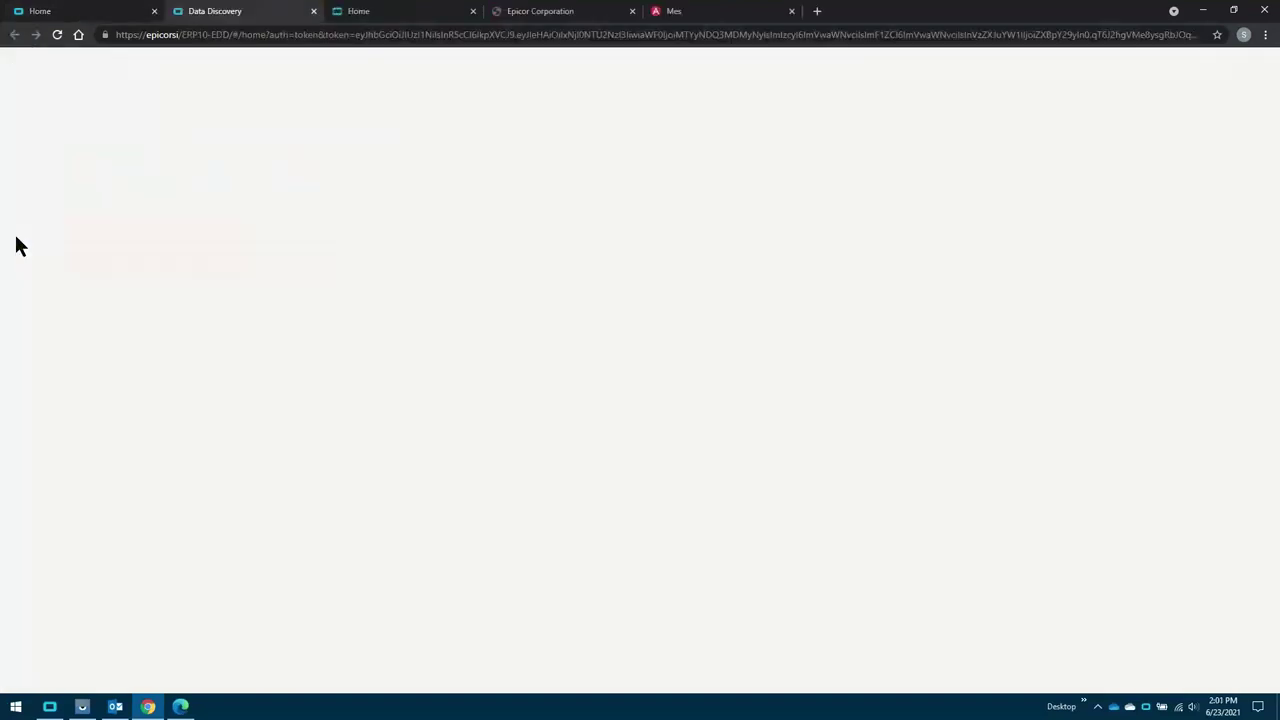
pyautogui.click(460, 260)
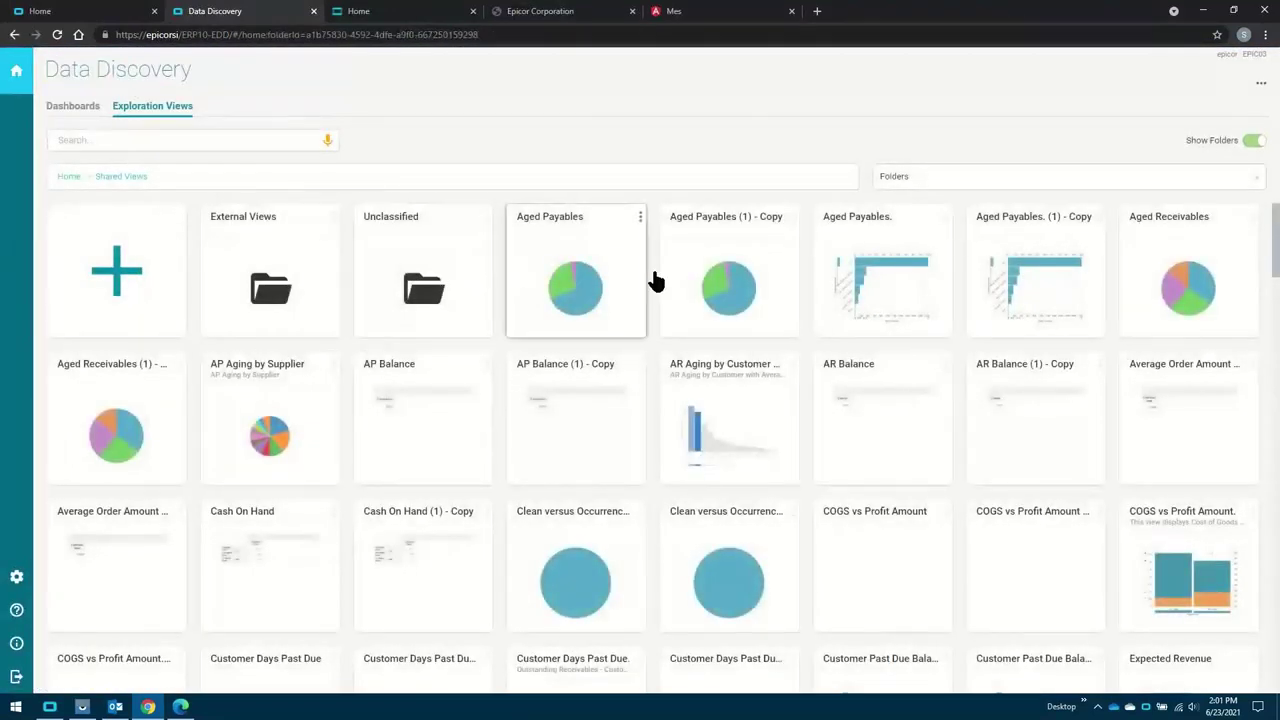
pyautogui.moveTo(1275, 255)
pyautogui.mouseDown()
pyautogui.moveTo(1277, 556)
pyautogui.moveTo(1277, 255)
pyautogui.mouseUp()
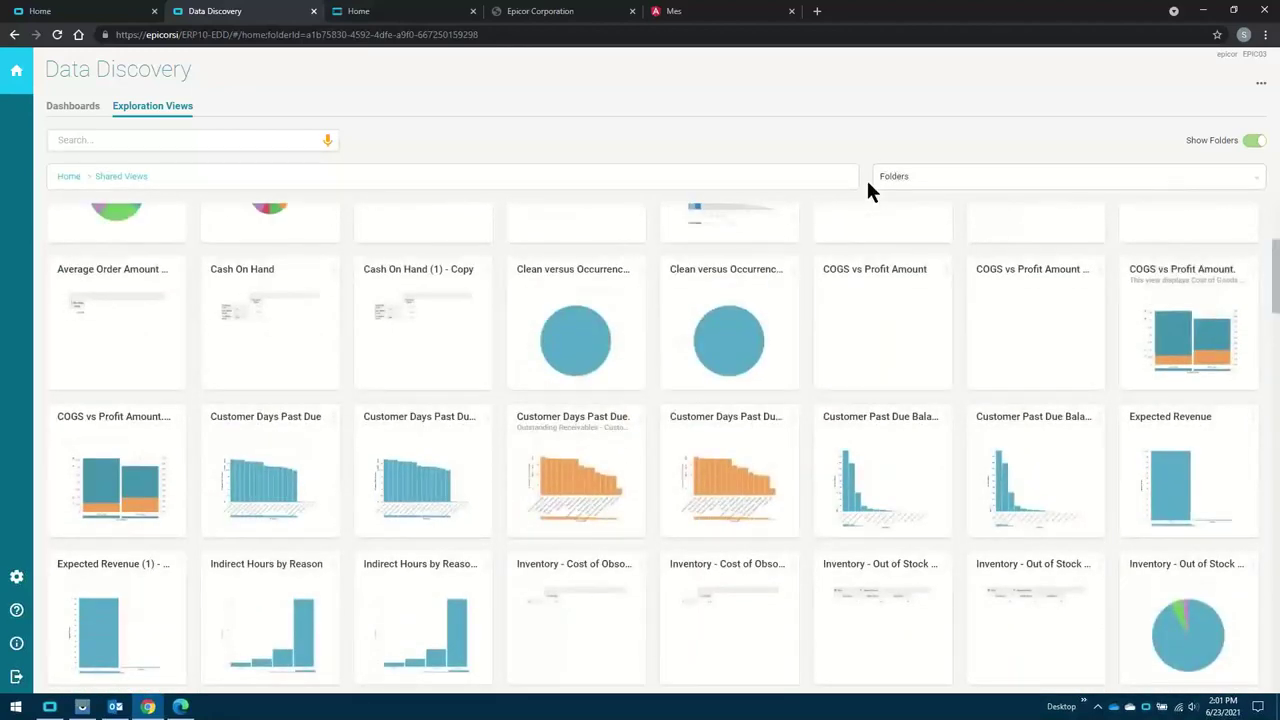
pyautogui.click(315, 13)
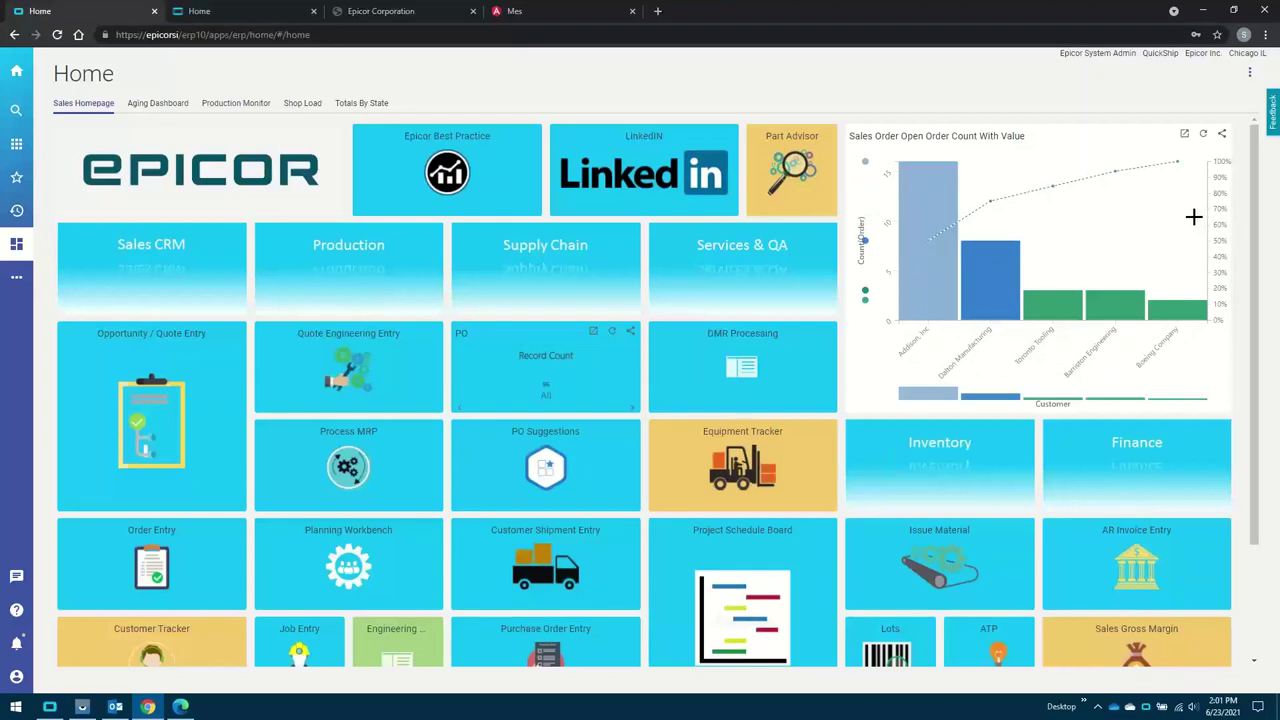
# Step: Open the open order chart in Data Discovery and add Customer Group and Product Group columns
pyautogui.click(1184, 134)
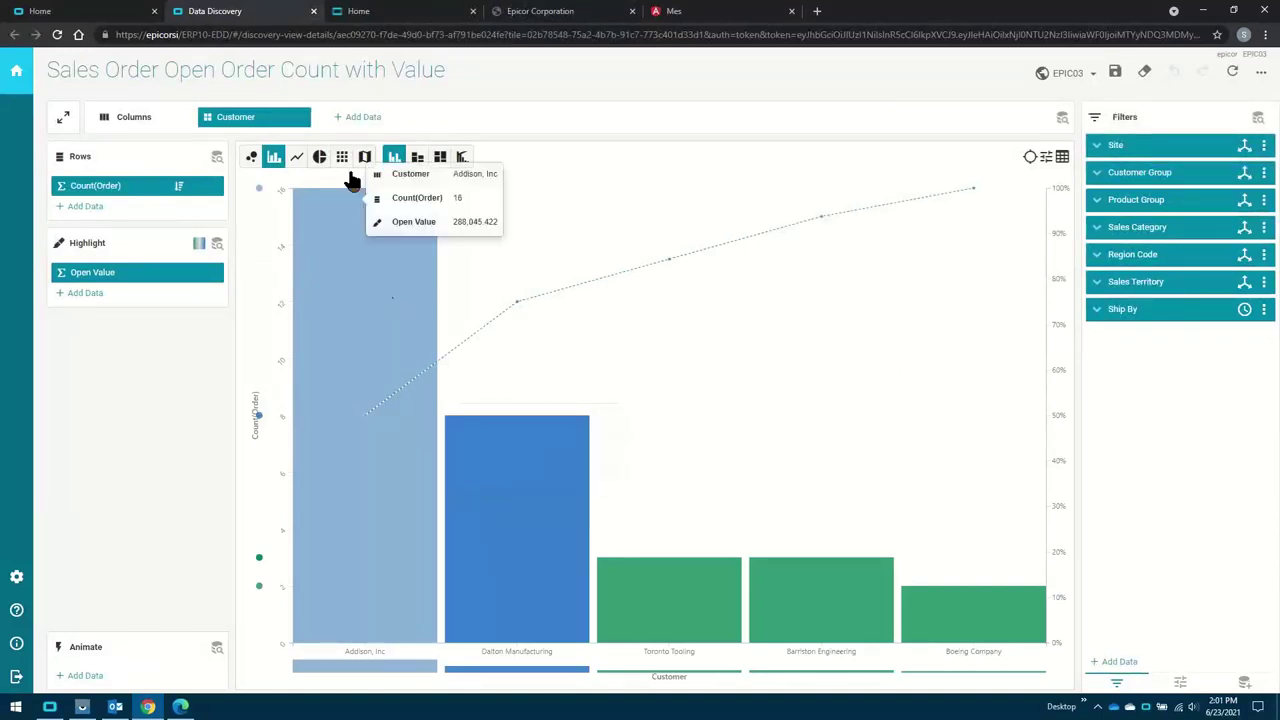
pyautogui.click(348, 117)
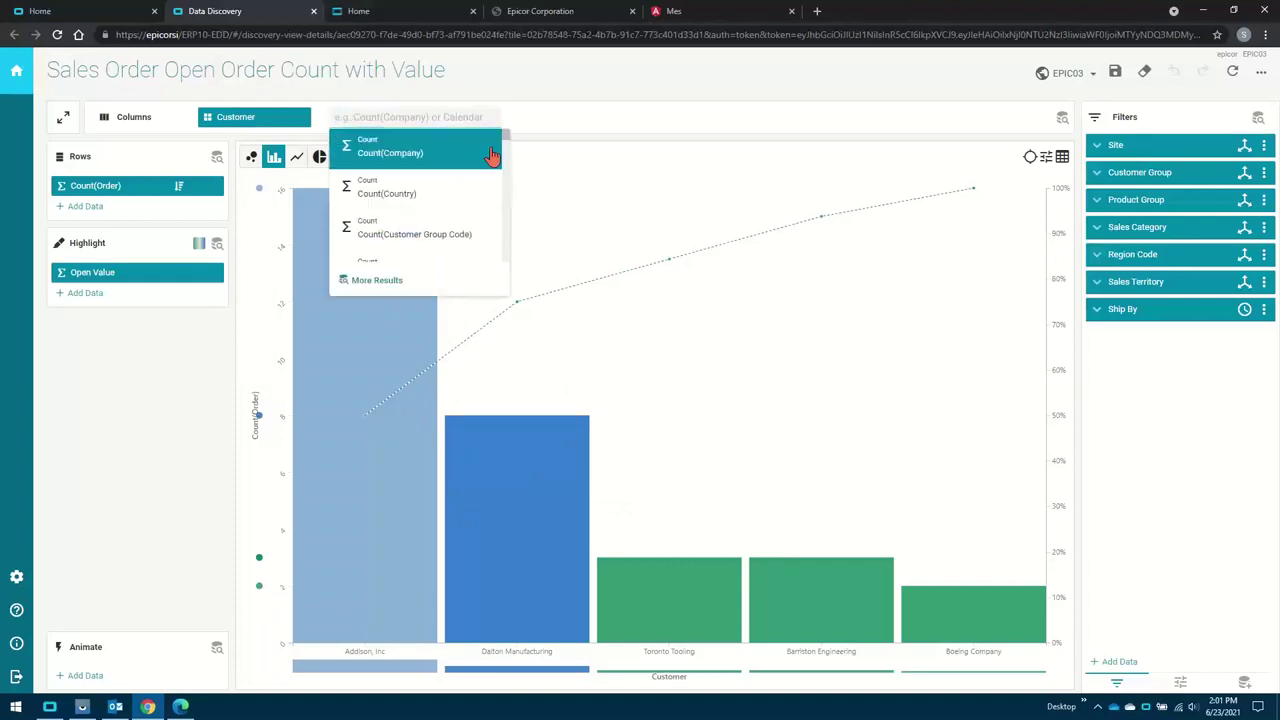
pyautogui.click(390, 283)
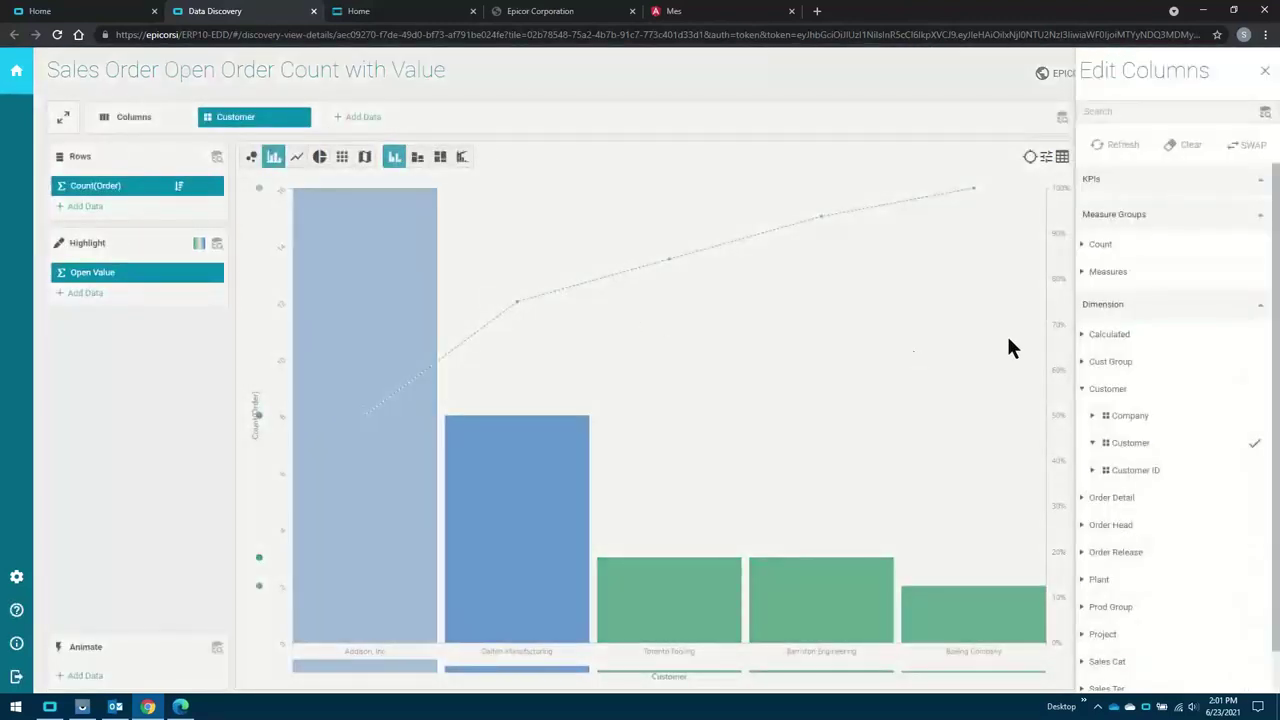
pyautogui.click(1083, 389)
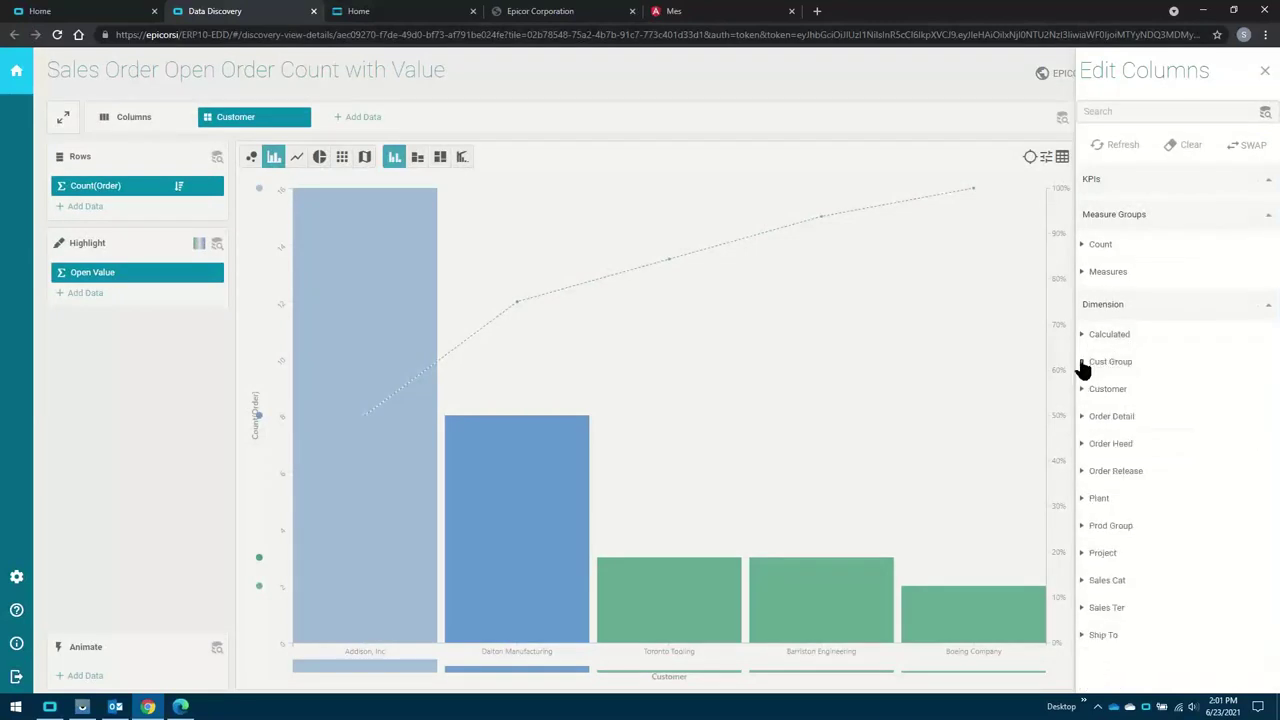
pyautogui.click(1081, 362)
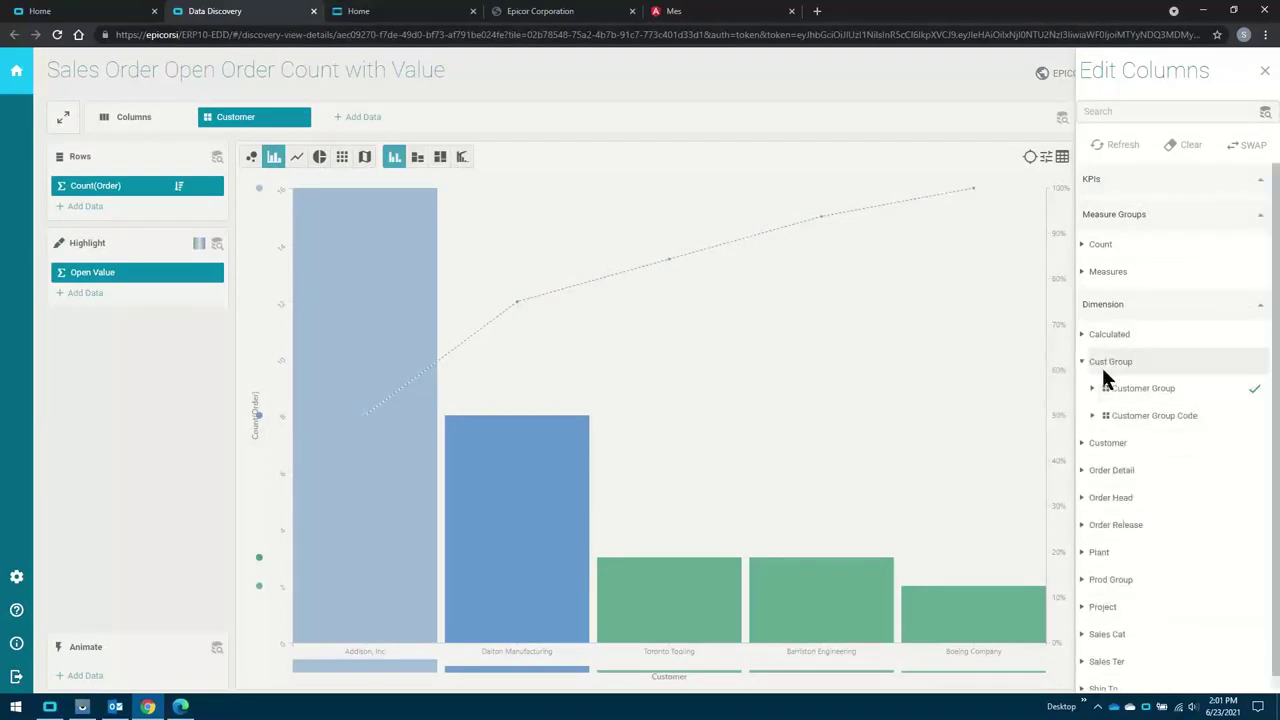
pyautogui.click(1081, 362)
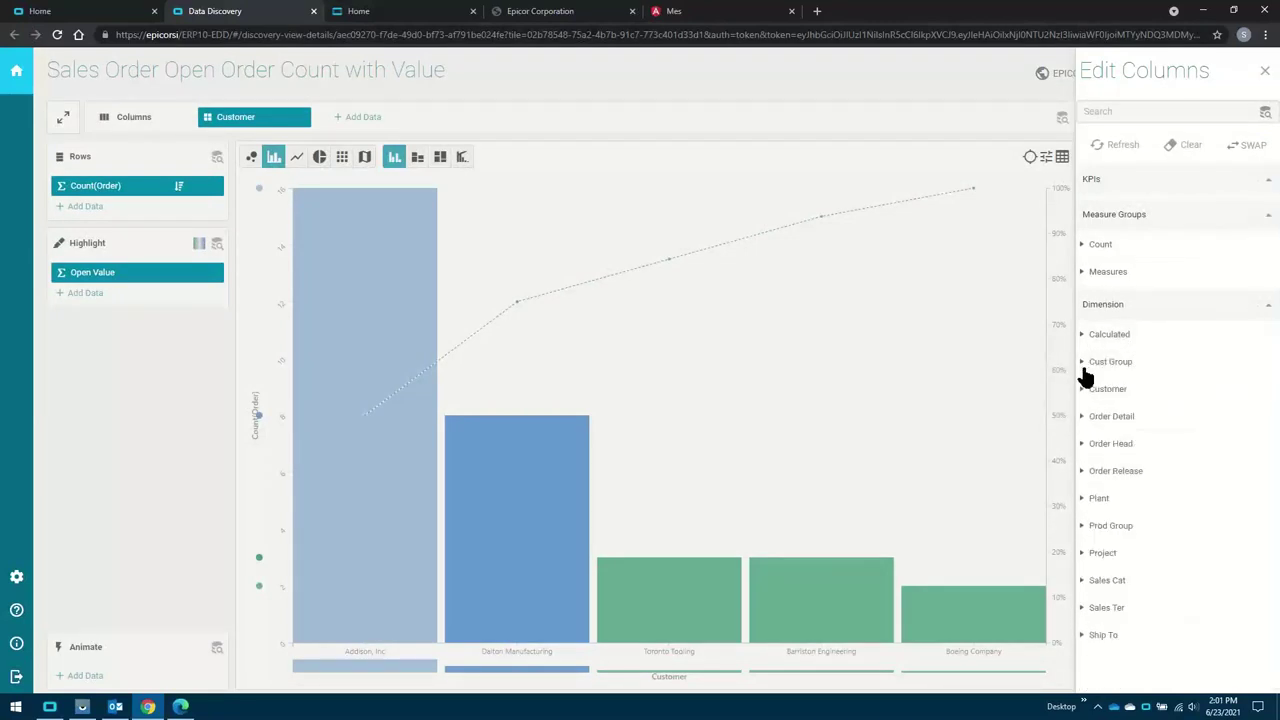
pyautogui.click(1085, 527)
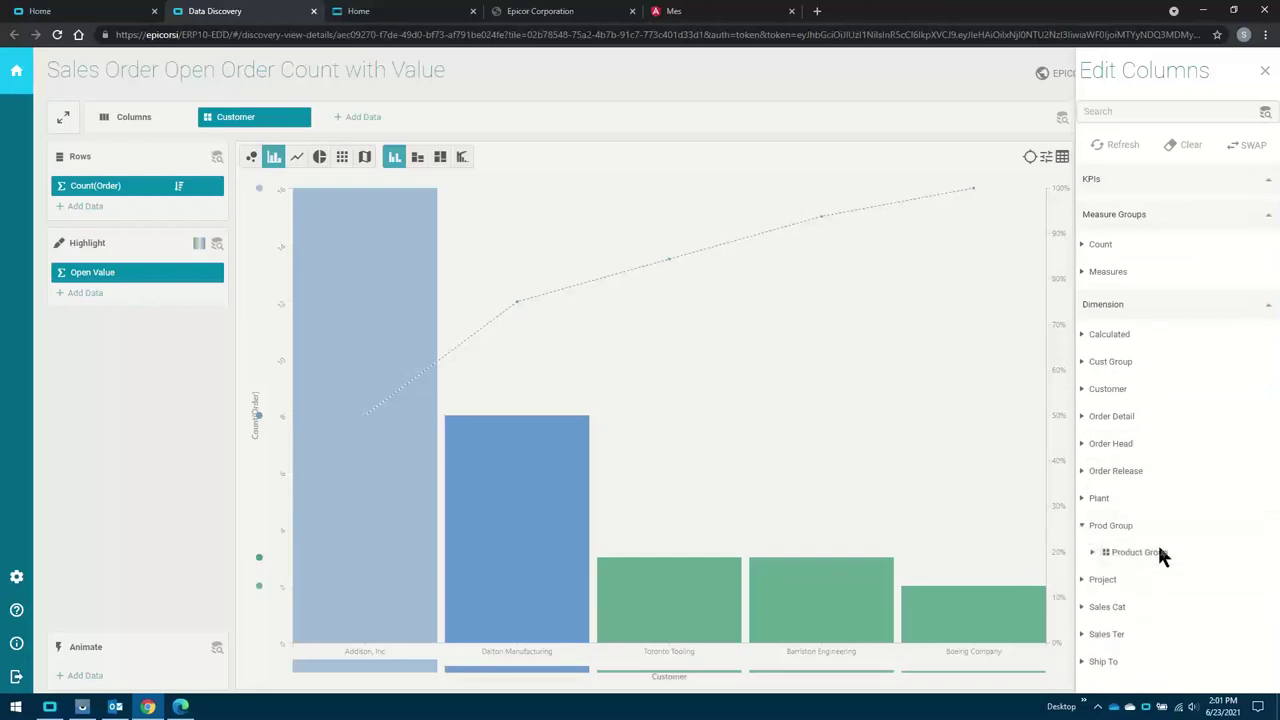
pyautogui.click(1158, 553)
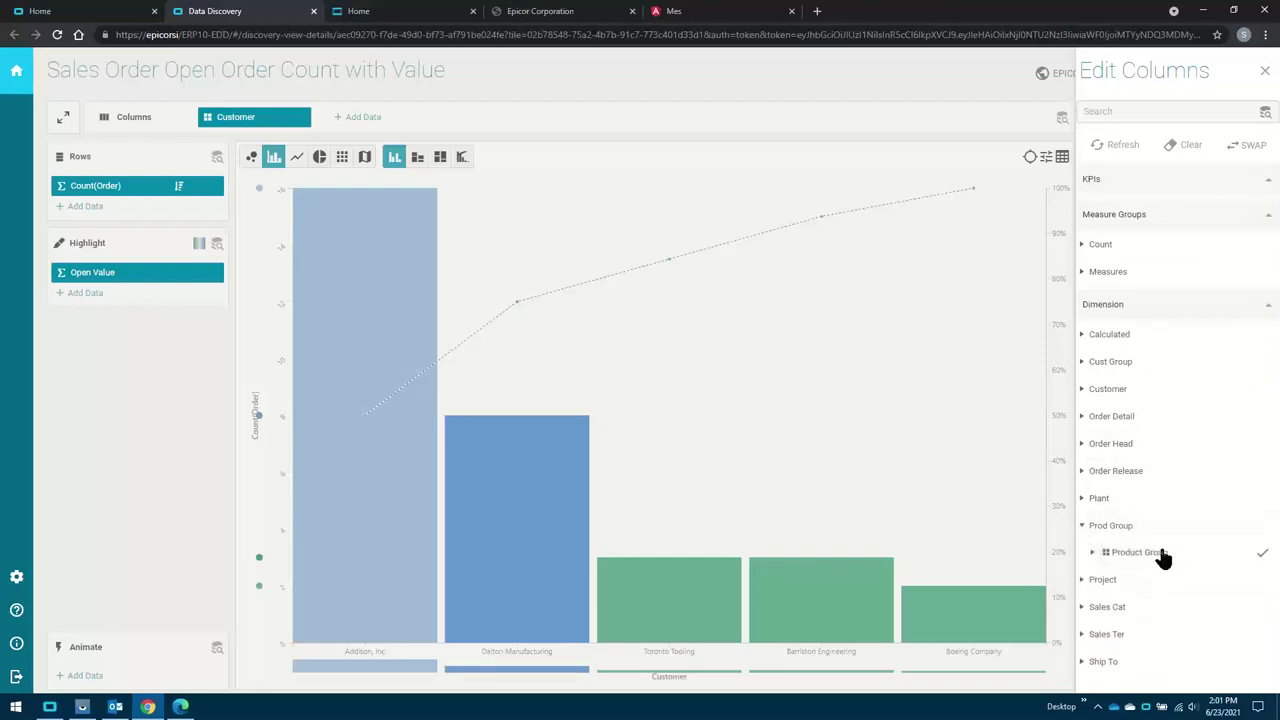
pyautogui.click(1267, 74)
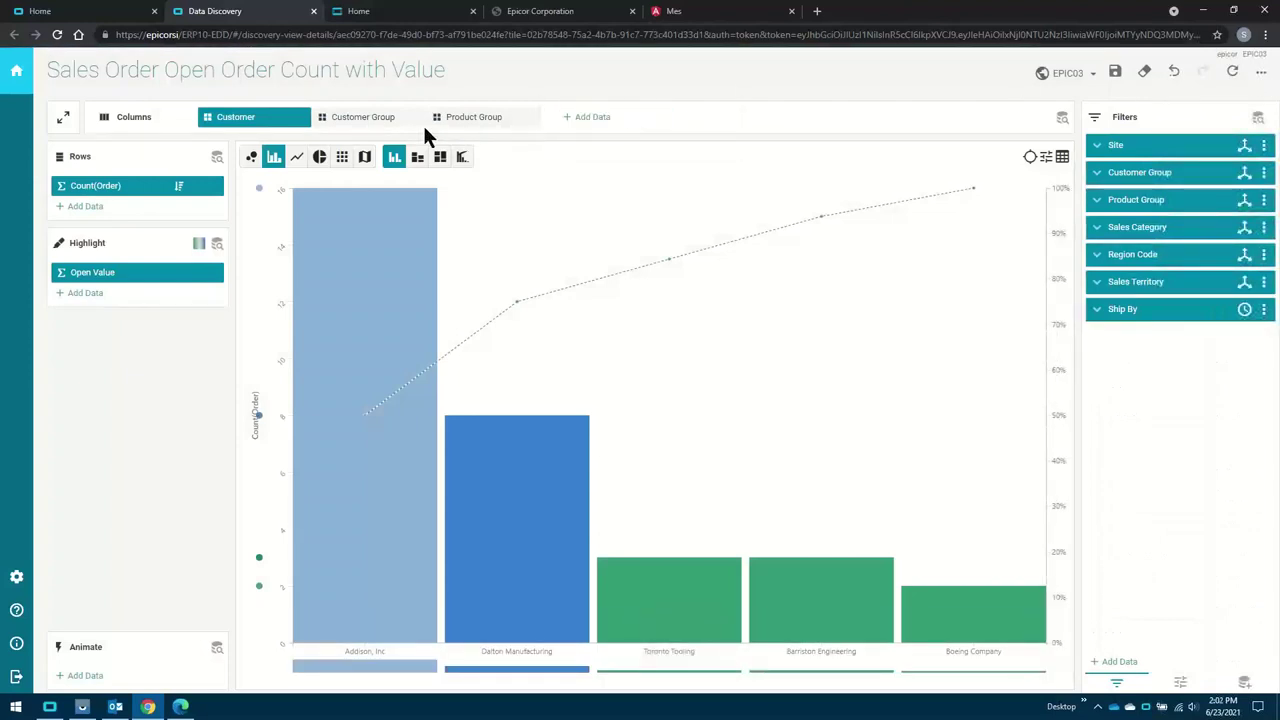
# Step: Group the chart by Customer Group, then try and clear a Machine Building Parts Product Group filter
pyautogui.click(381, 124)
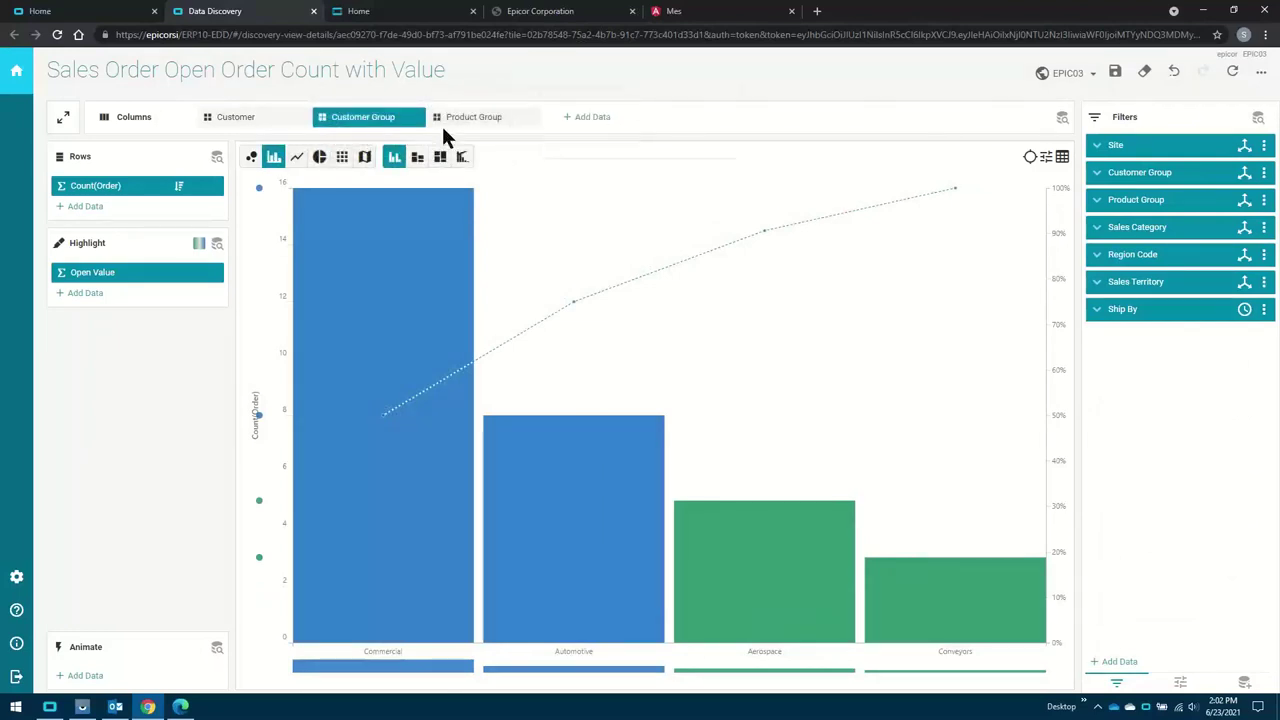
pyautogui.click(453, 128)
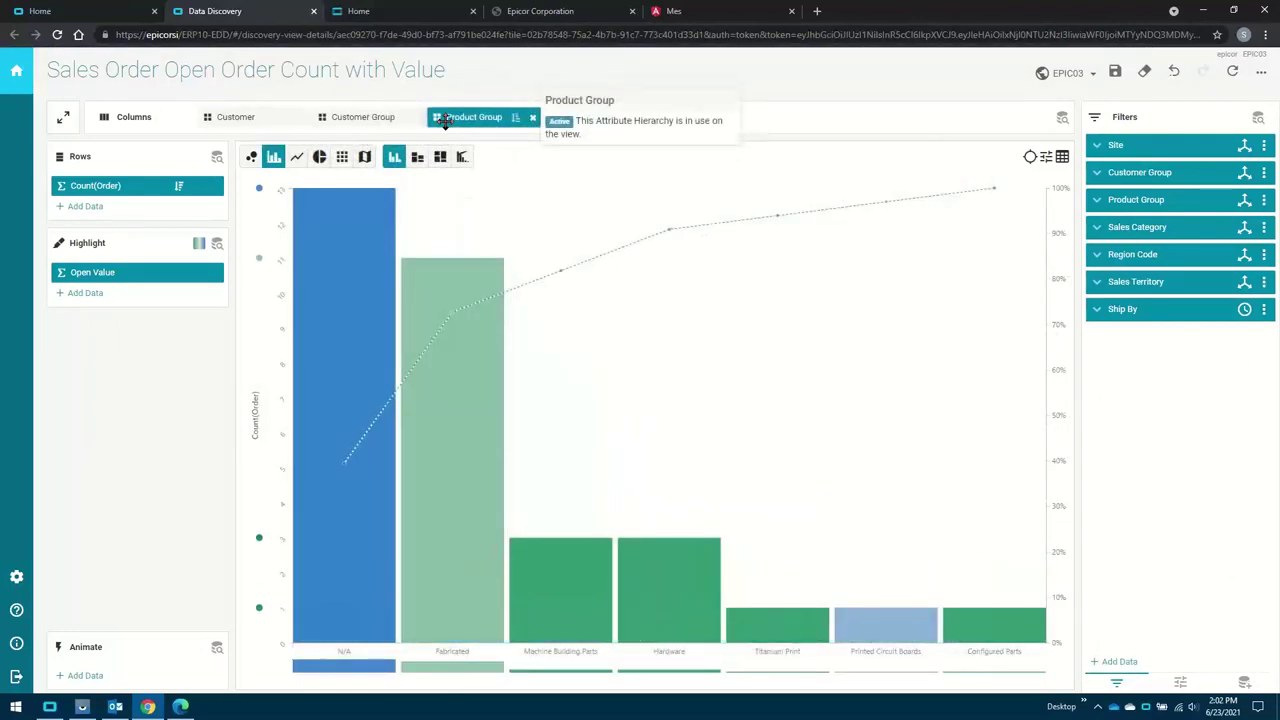
pyautogui.click(380, 125)
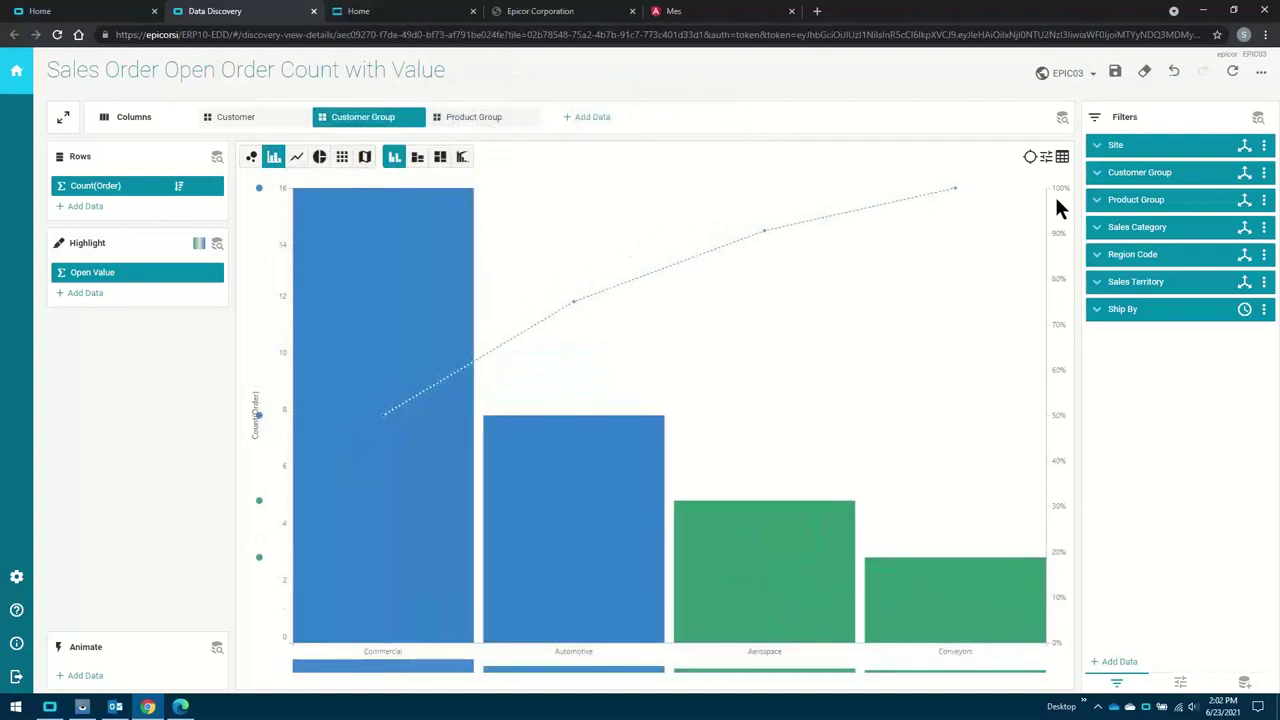
pyautogui.click(1095, 203)
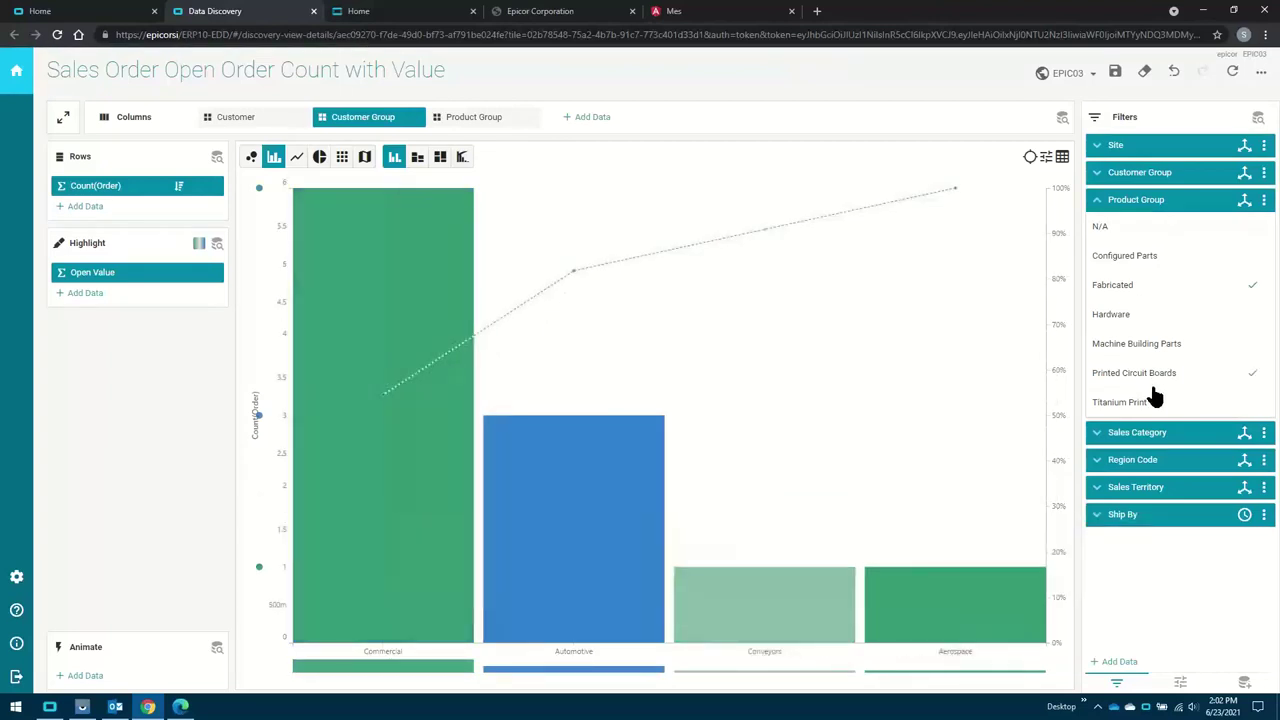
pyautogui.click(1155, 350)
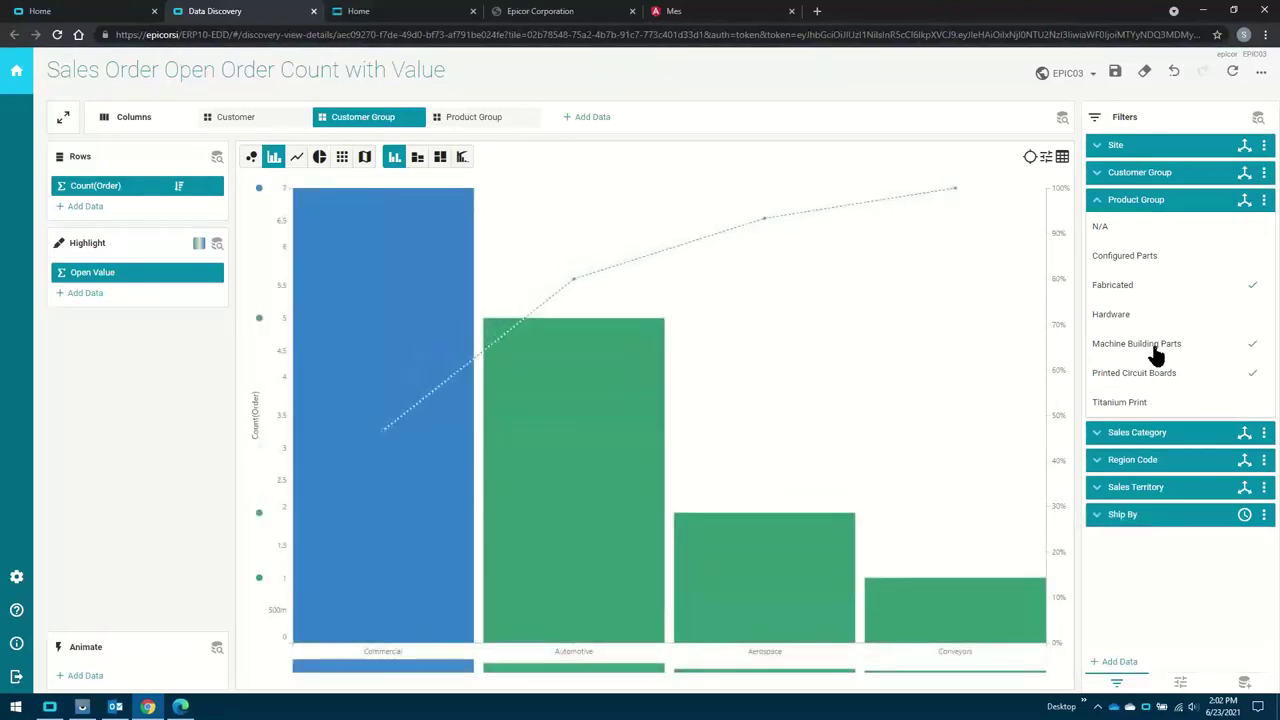
pyautogui.click(1264, 200)
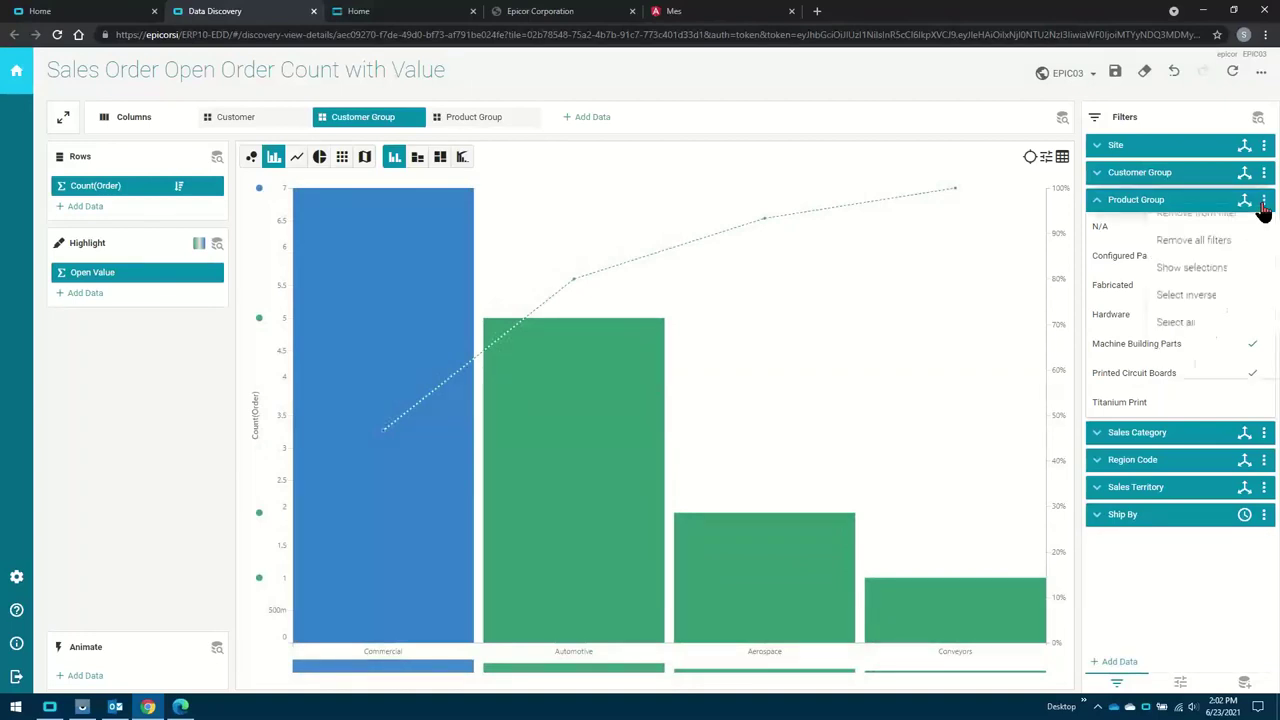
pyautogui.click(1247, 230)
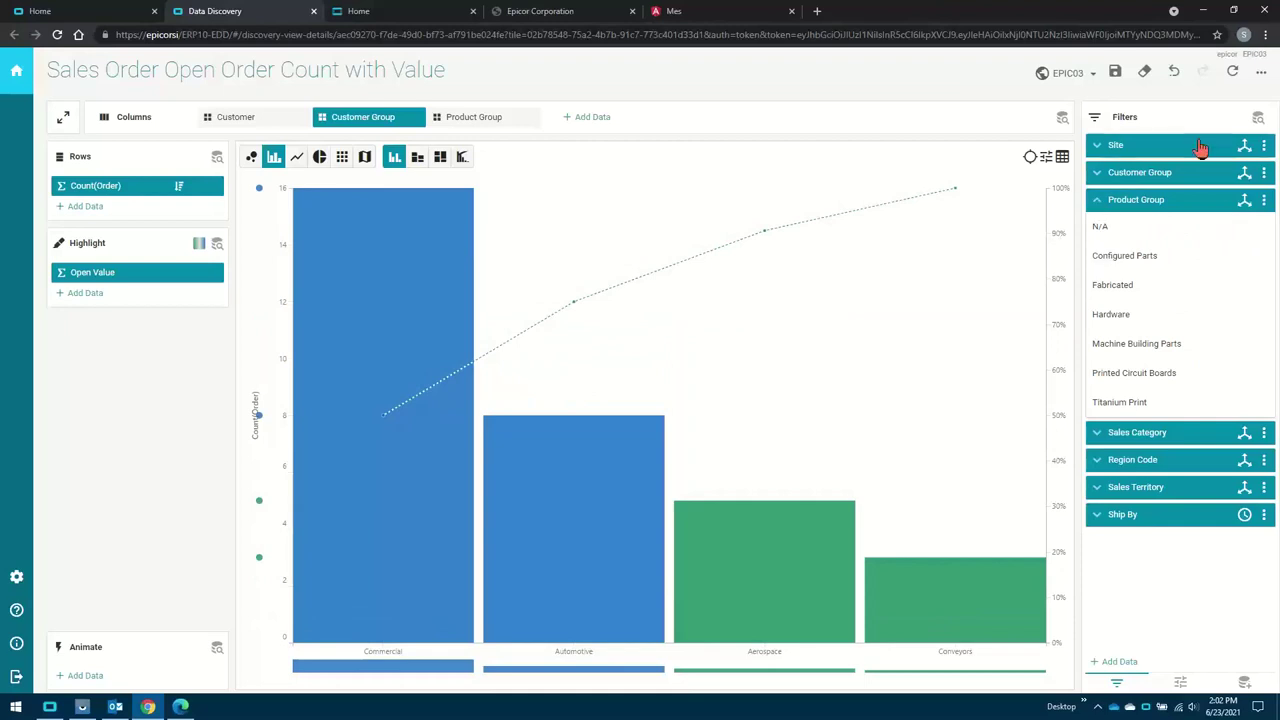
# Step: Keep the bar chart with an Average trendline, save the view, and close its tab
pyautogui.click(318, 157)
pyautogui.click(274, 158)
pyautogui.click(1180, 682)
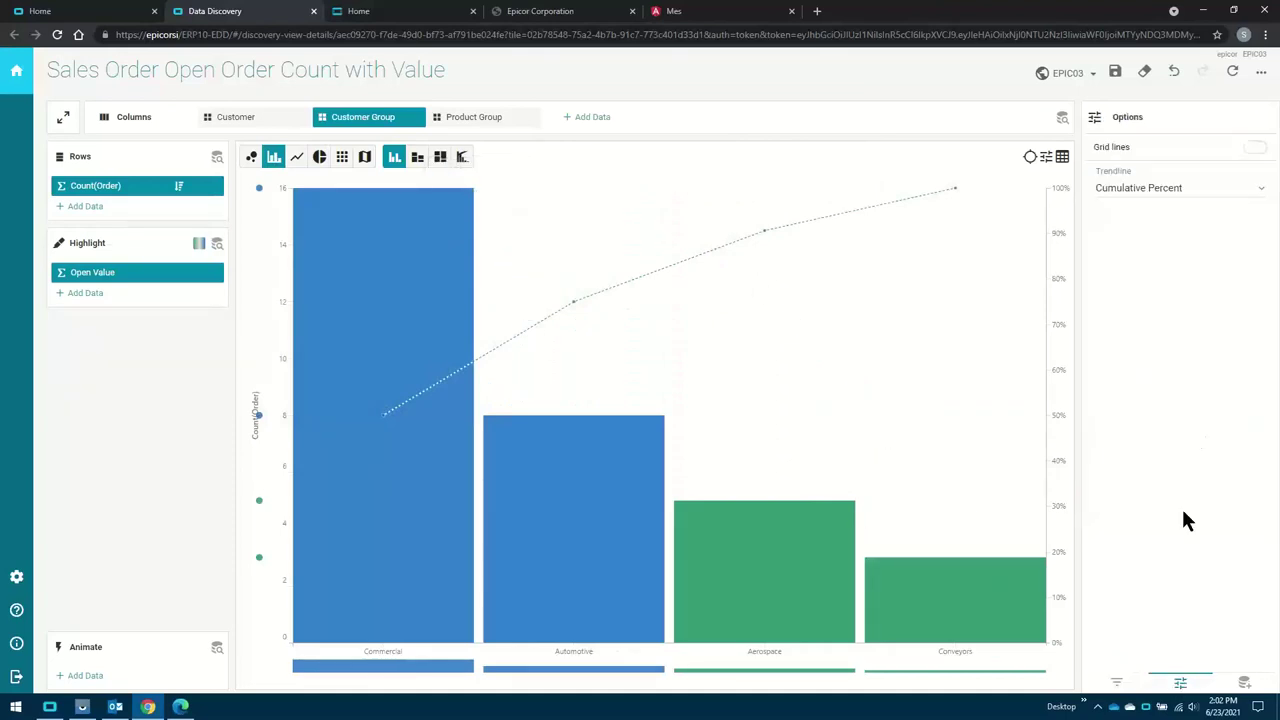
pyautogui.click(1262, 192)
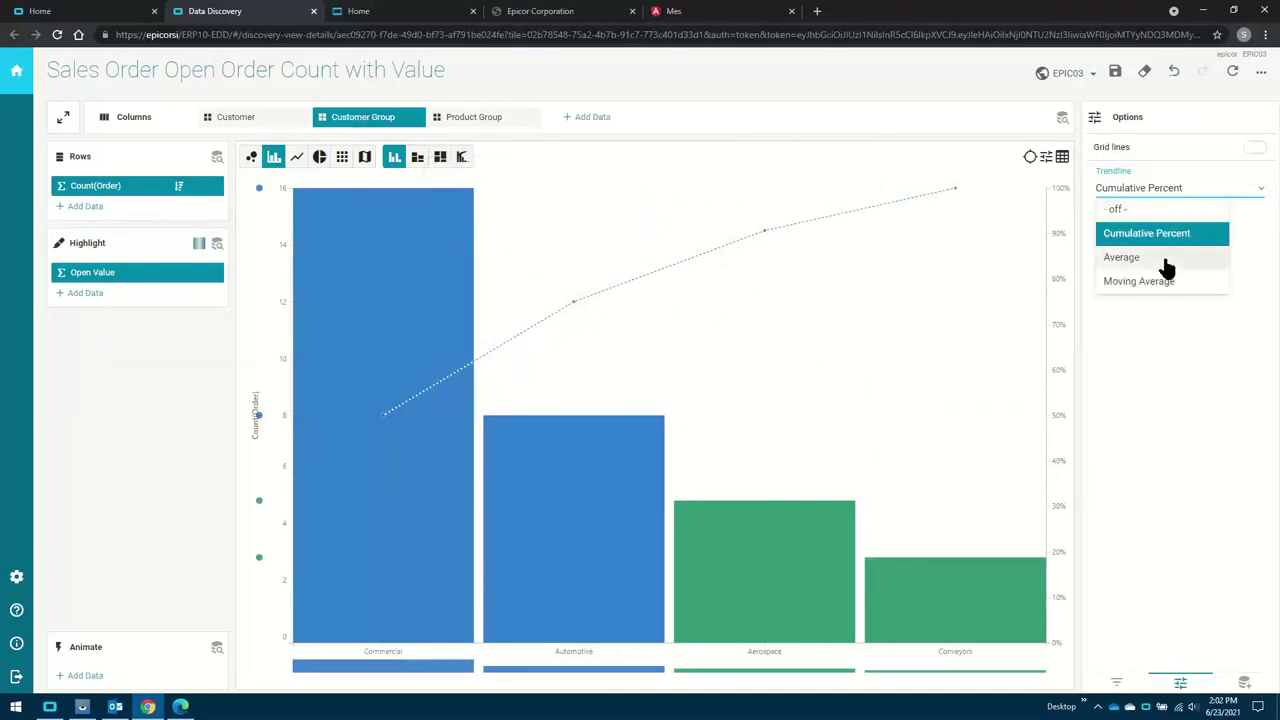
pyautogui.click(1167, 265)
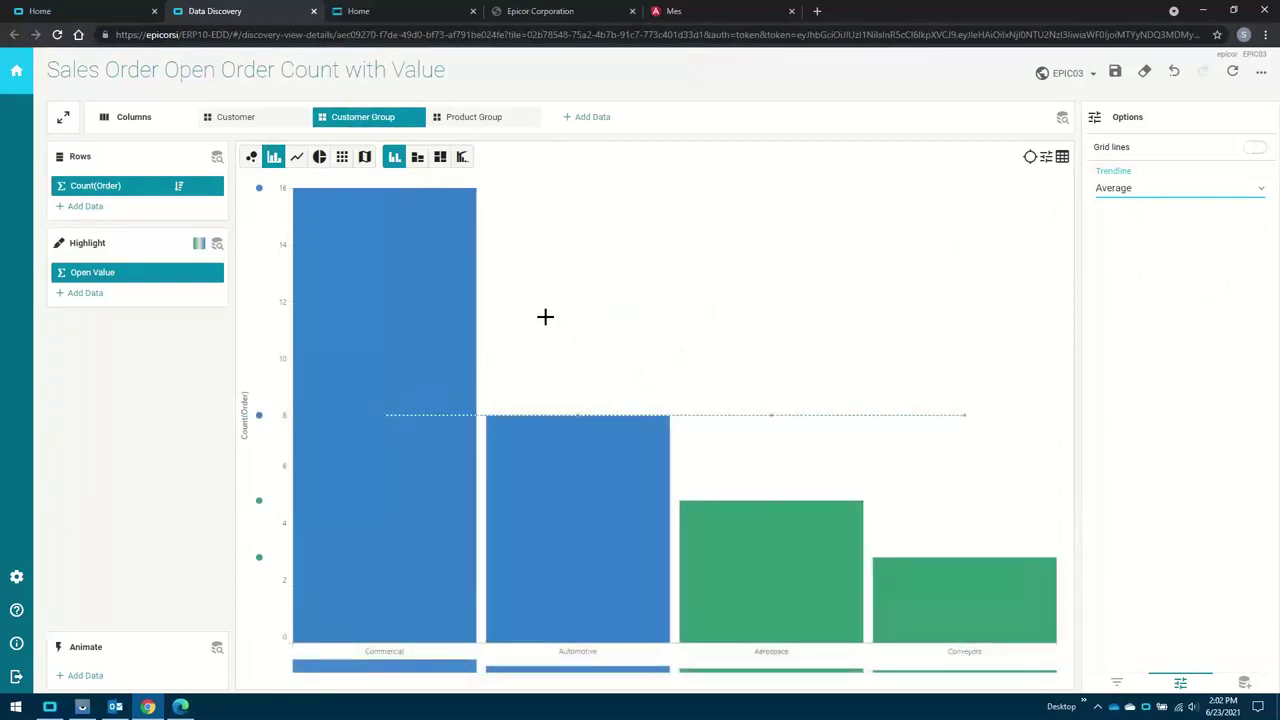
pyautogui.click(1115, 73)
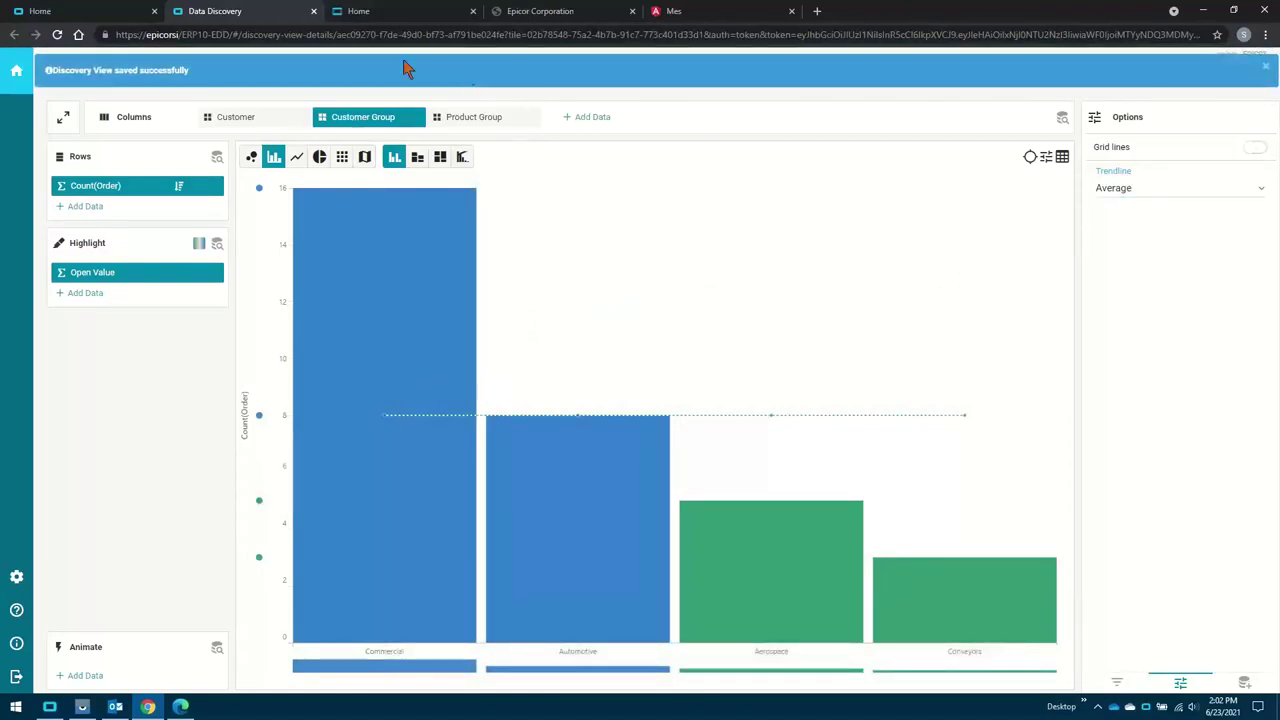
pyautogui.click(313, 11)
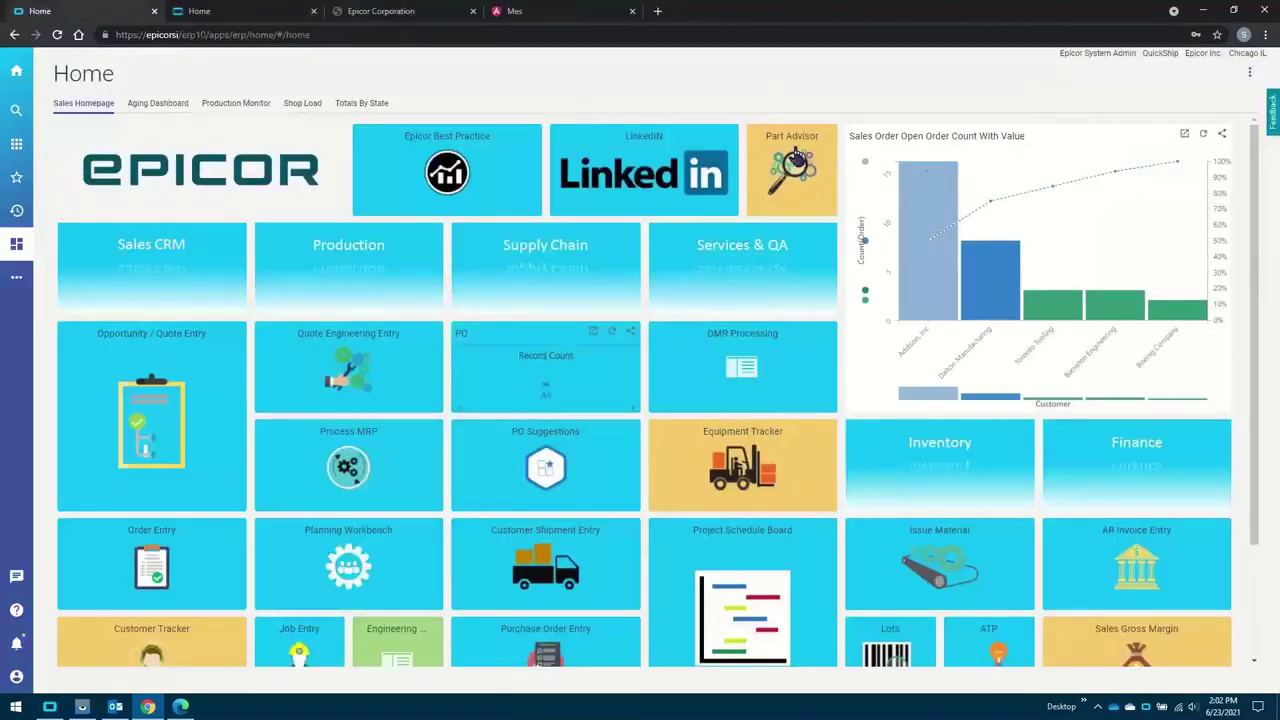
# Step: Refresh the home order chart, reopen it in Data Discovery with Transaction Details, and open Addison's linked actions
pyautogui.click(1203, 135)
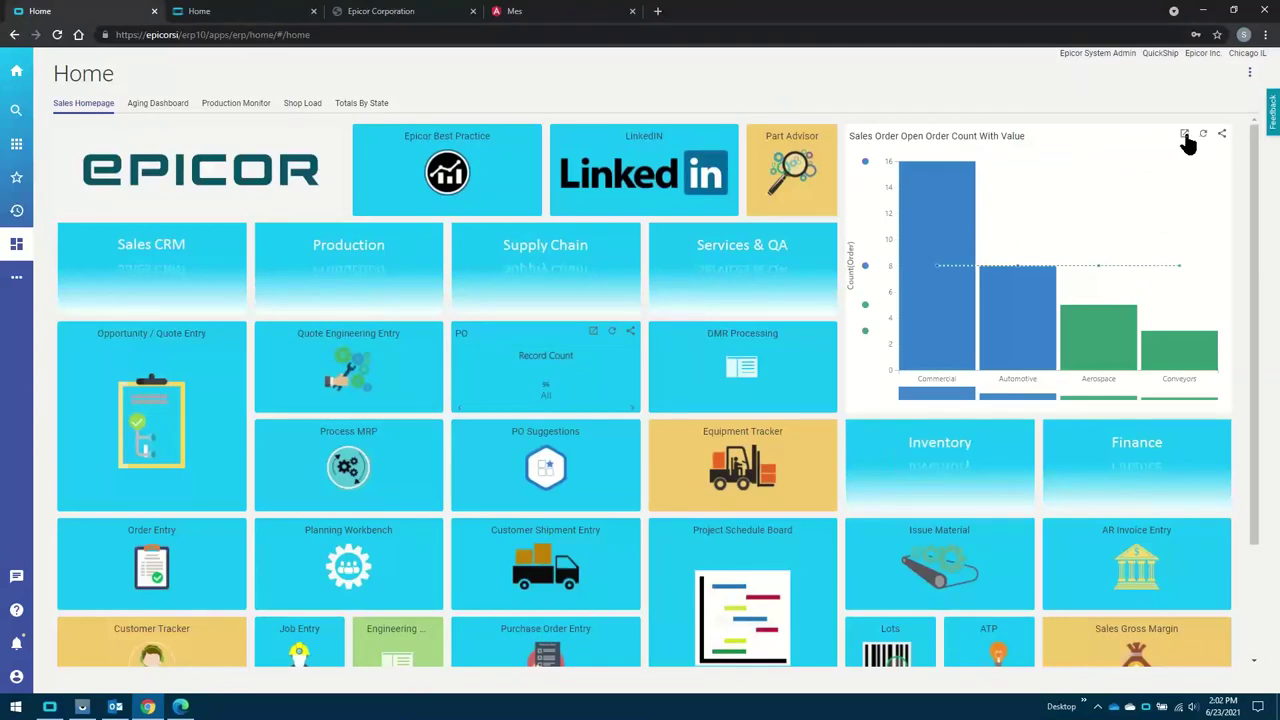
pyautogui.click(1185, 134)
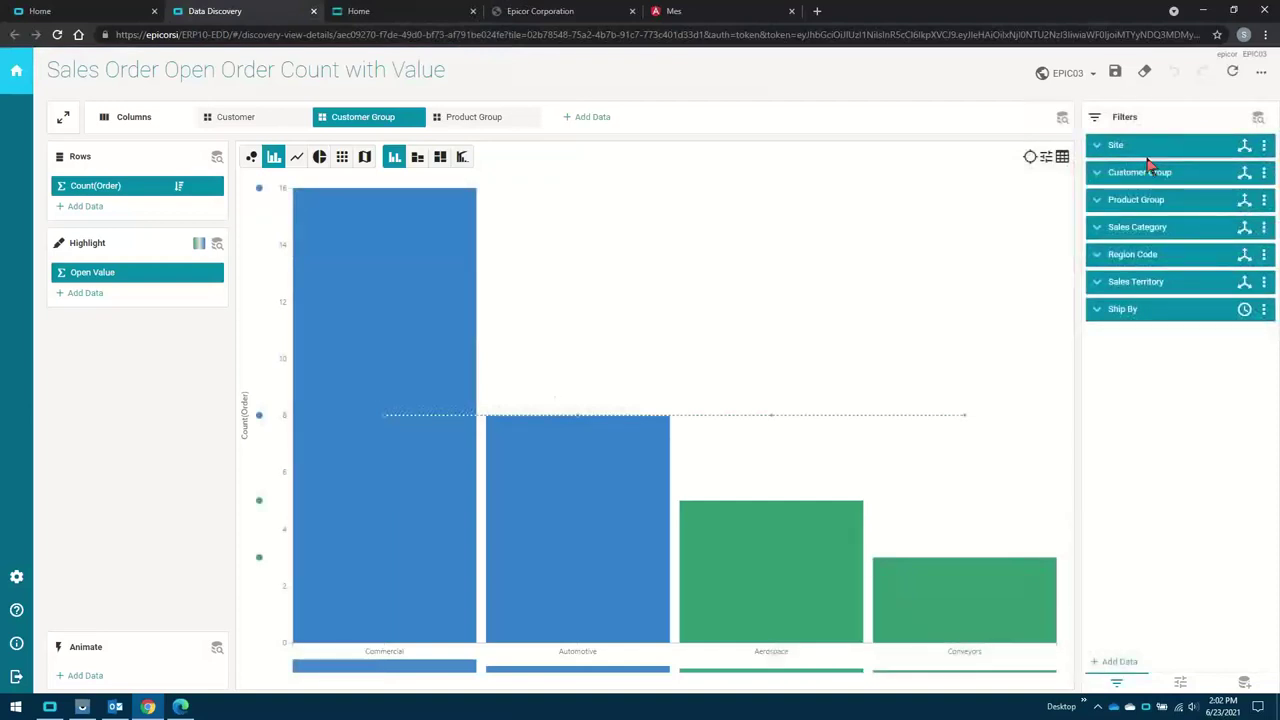
pyautogui.click(1060, 158)
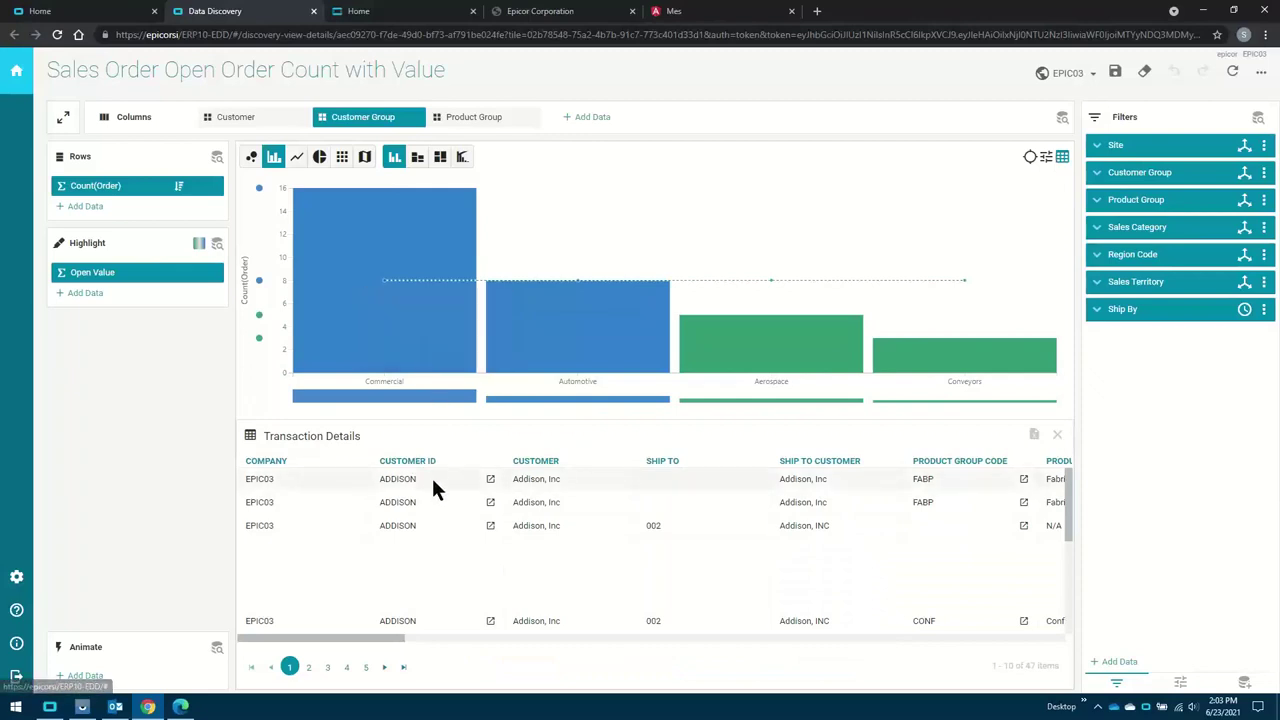
pyautogui.click(490, 480)
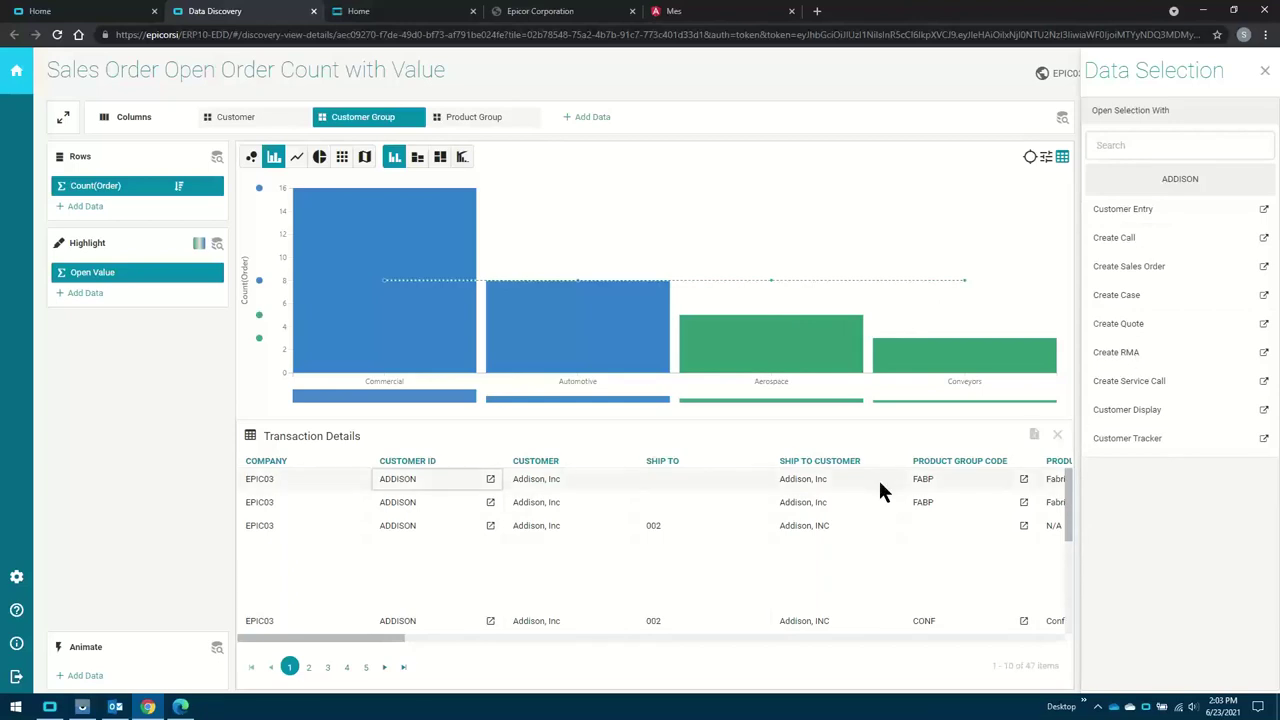
# Step: Close Data Discovery and go back to the Sales Homepage's open order count chart
pyautogui.moveTo(398, 637); pyautogui.dragTo(654, 634)
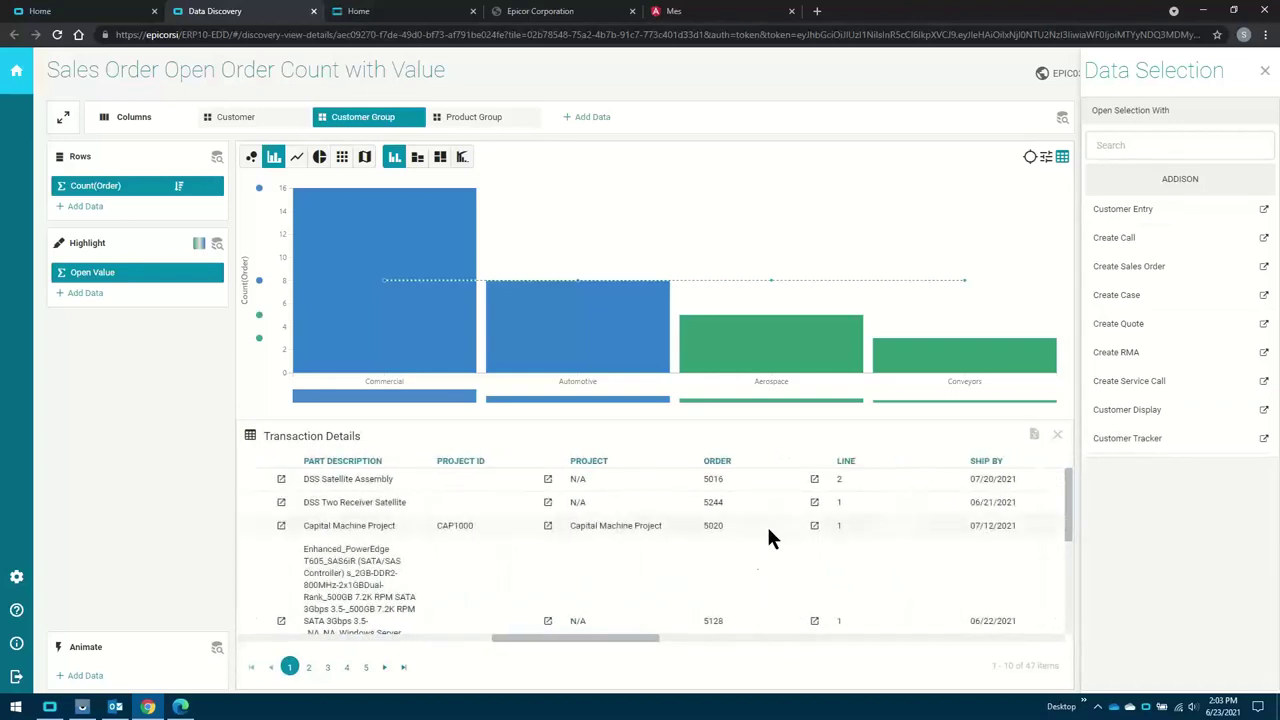
pyautogui.click(813, 482)
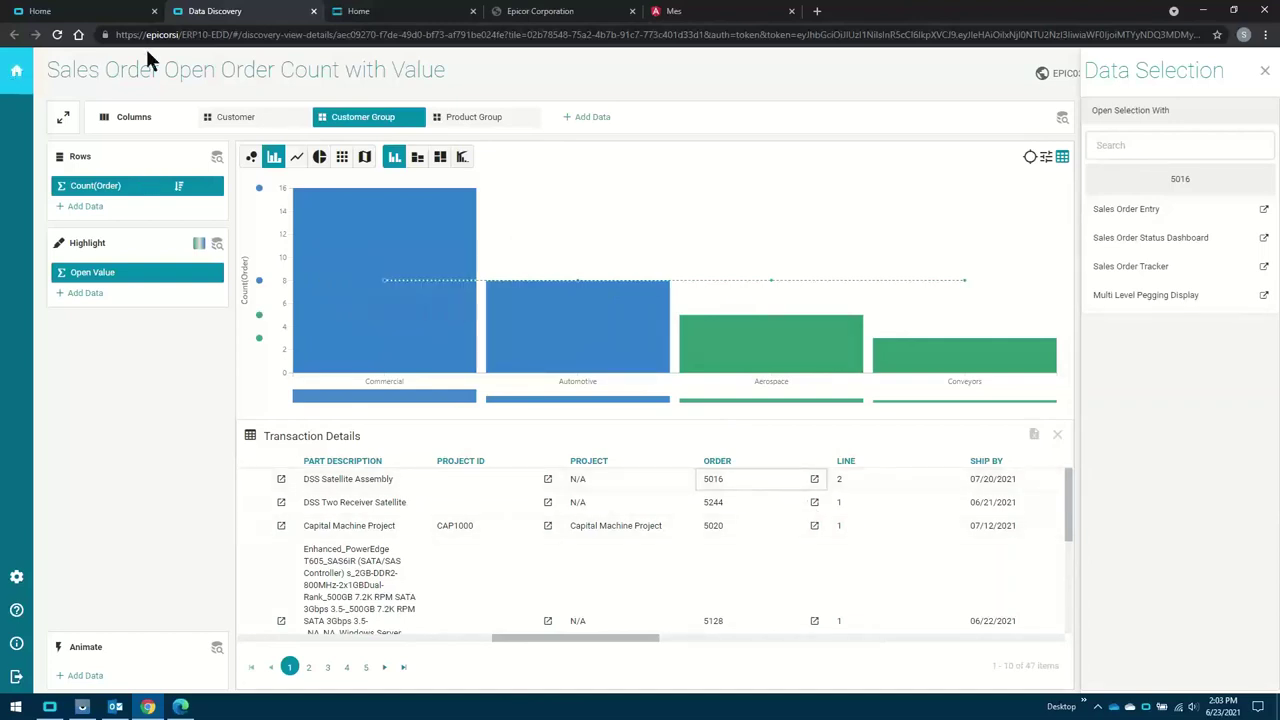
pyautogui.click(313, 11)
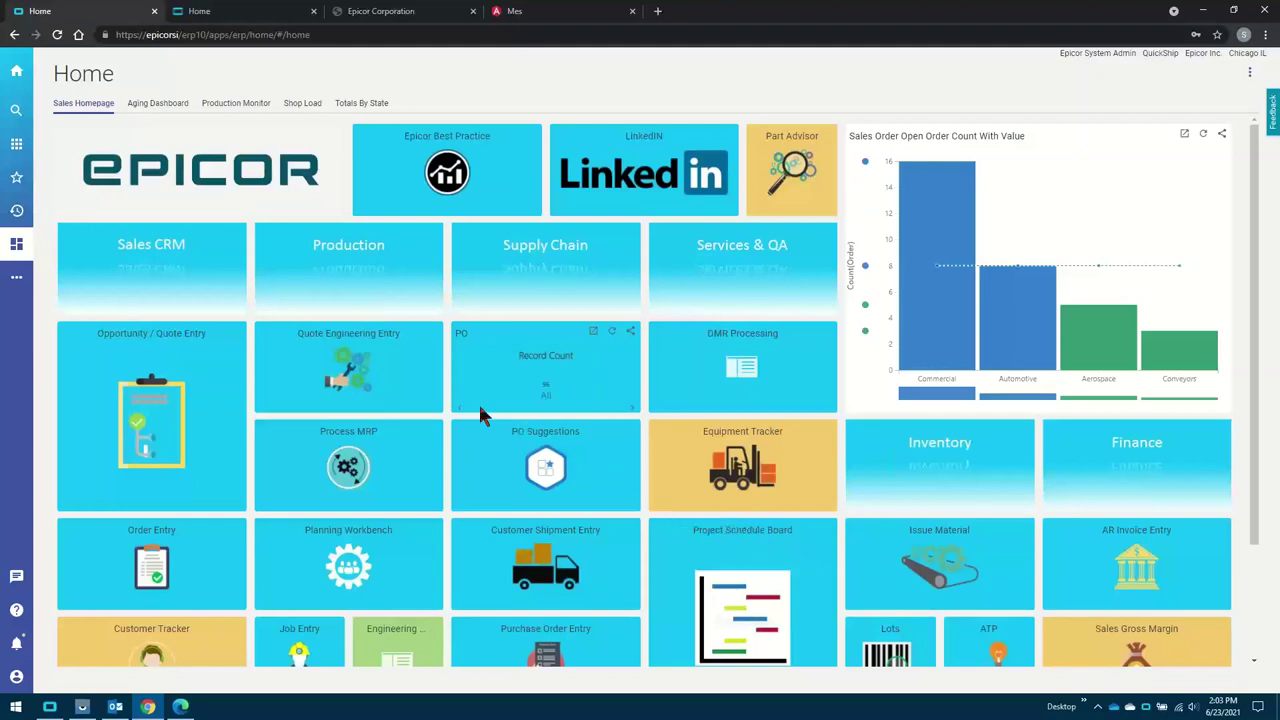
# Step: Run a global search for 'add' and browse the All Results category counts
pyautogui.click(15, 112)
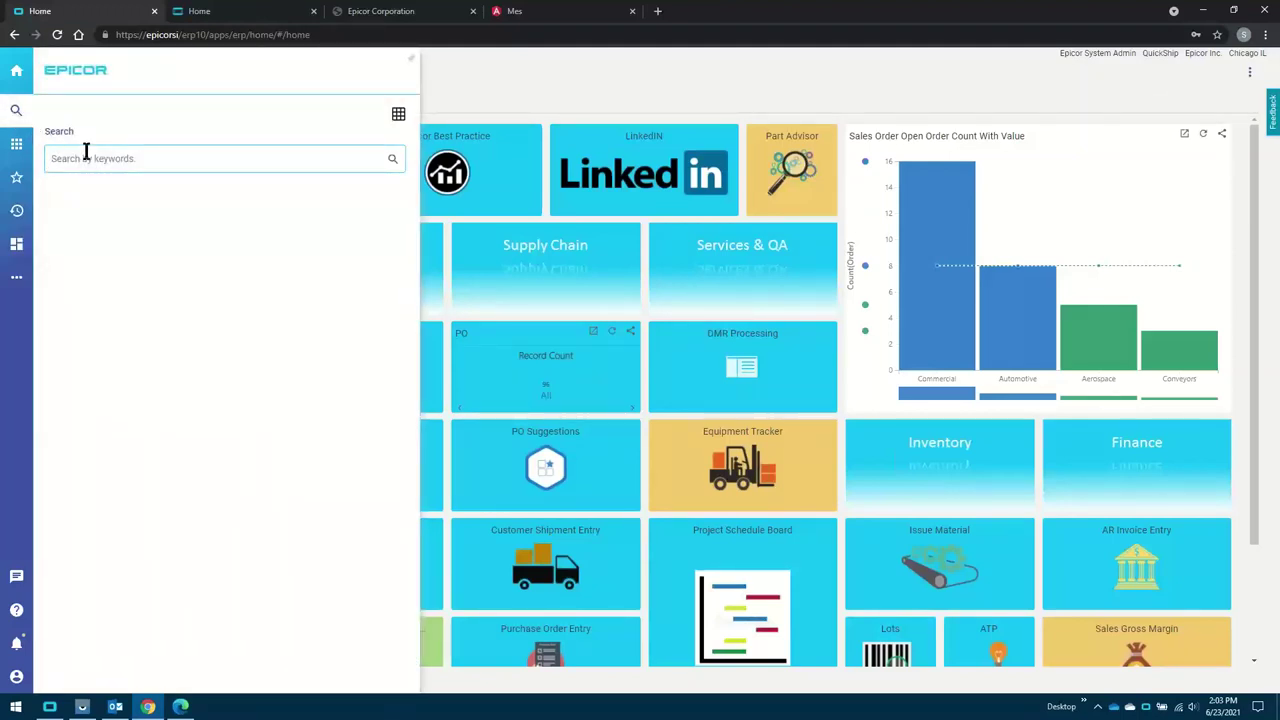
pyautogui.write('addison')
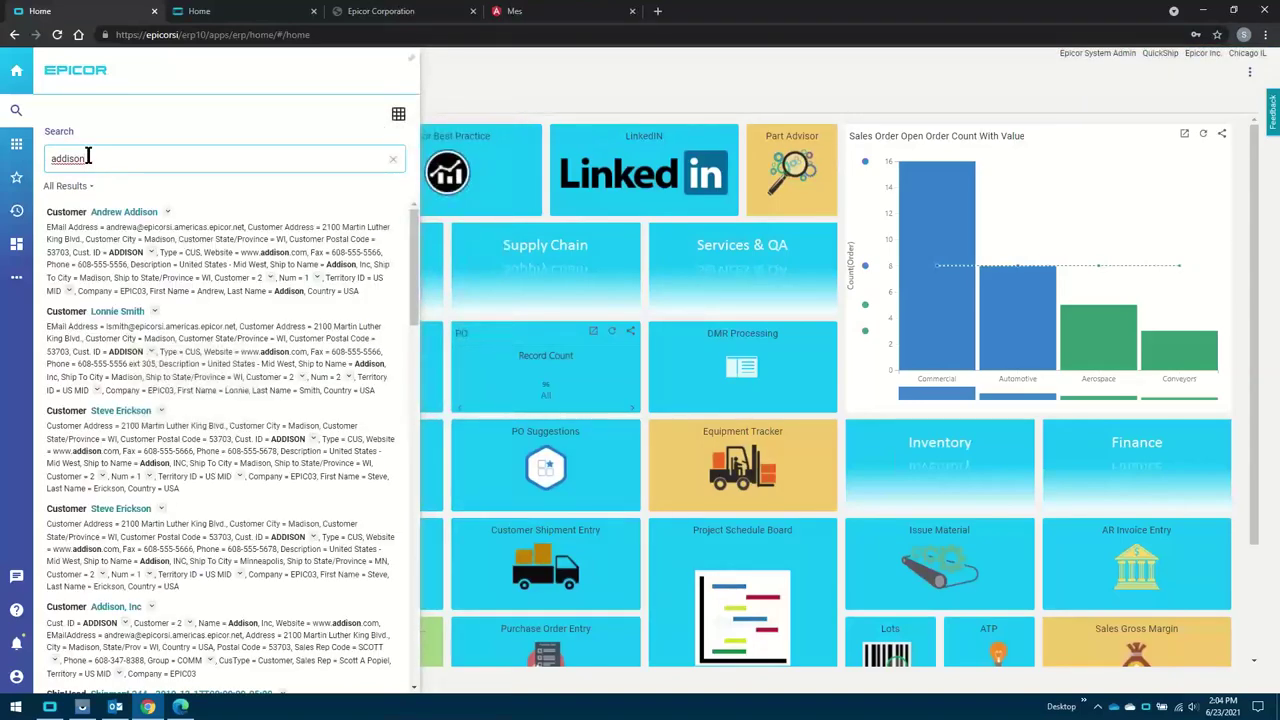
pyautogui.click(86, 187)
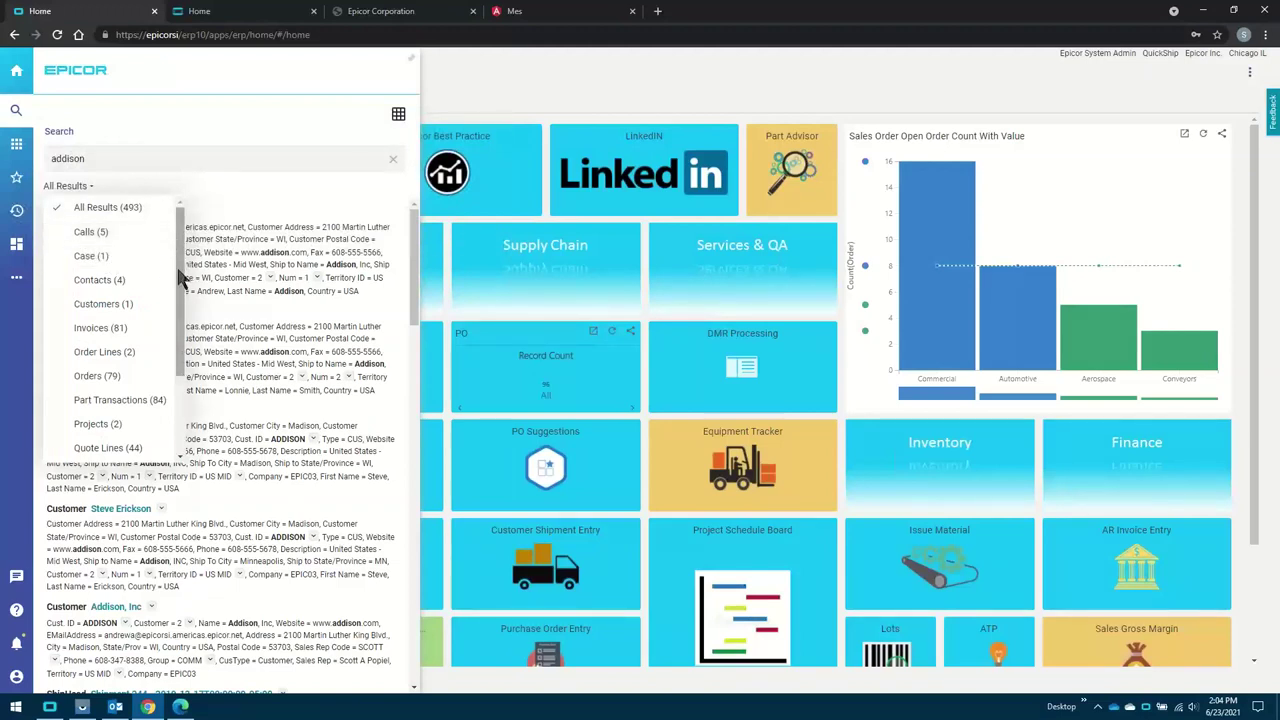
pyautogui.moveTo(180, 278); pyautogui.dragTo(180, 372)
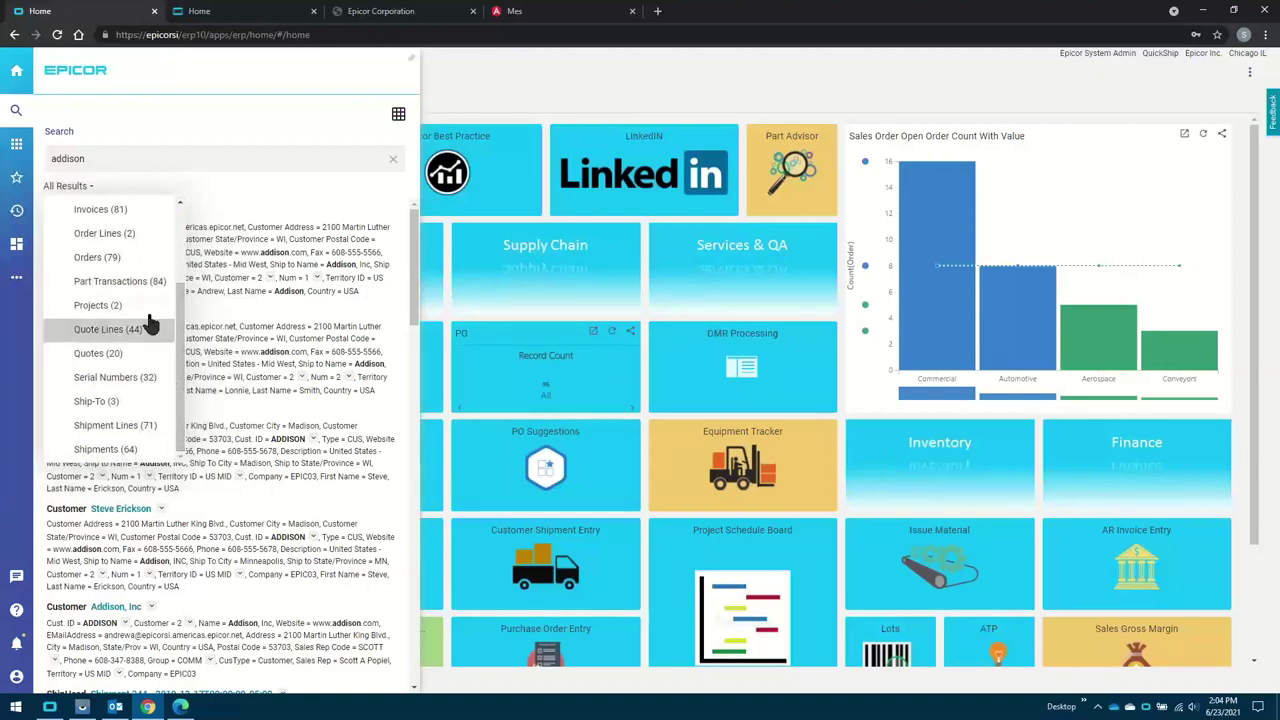
pyautogui.click(204, 204)
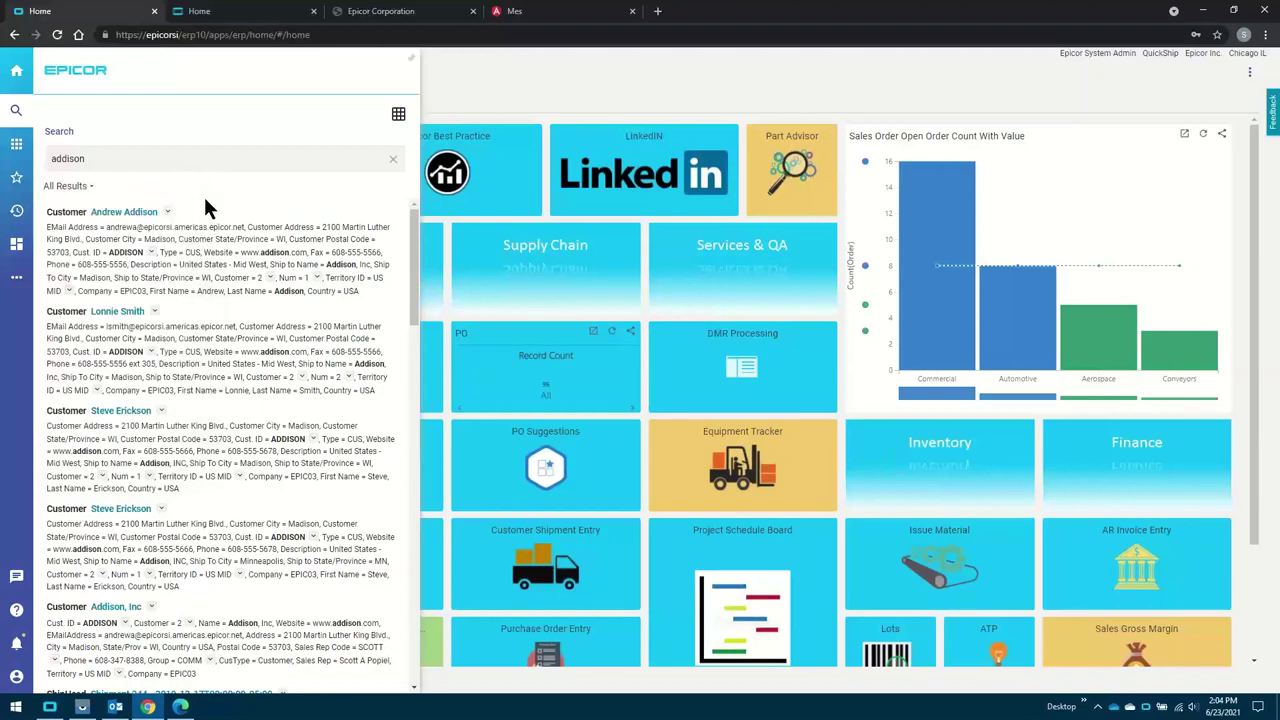
# Step: Refine the keywords with 42471 and open the Invoice 10025 result for Addison, Inc
pyautogui.click(134, 165)
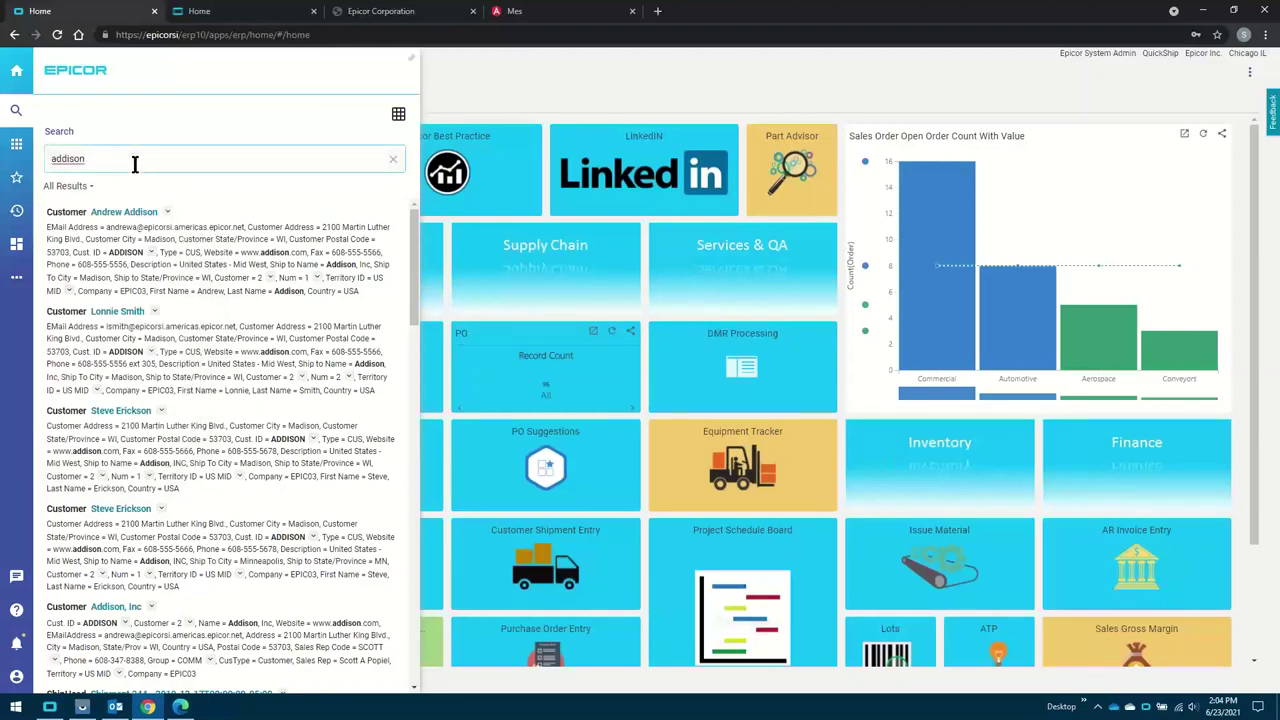
pyautogui.write('42471')
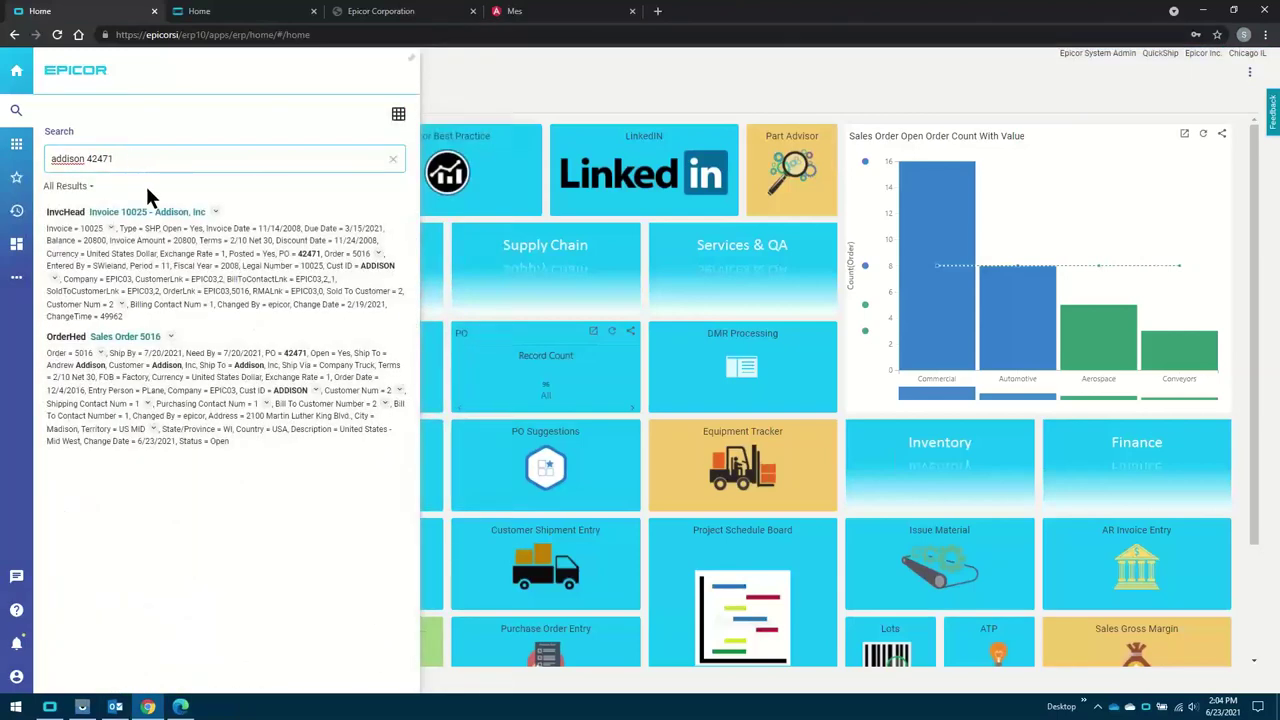
pyautogui.click(216, 213)
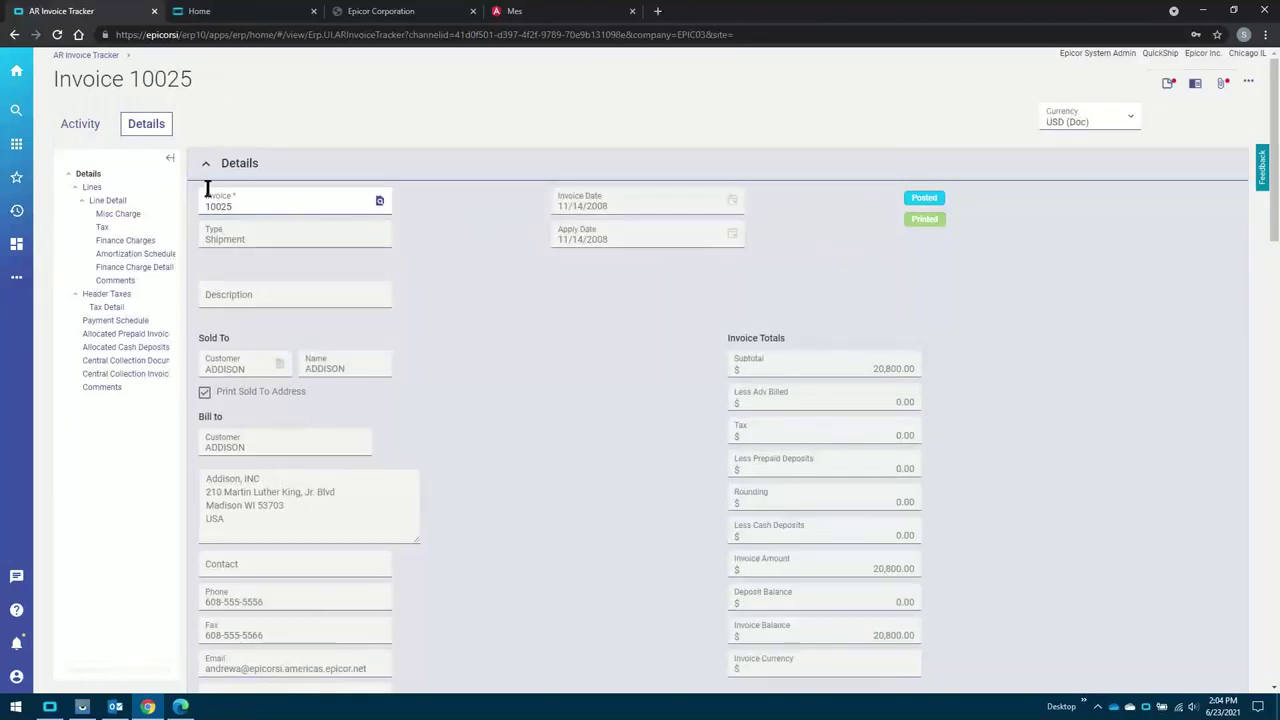
# Step: Start printing Invoice 10025 from the AR Invoice Tracker's actions menu
pyautogui.click(1250, 84)
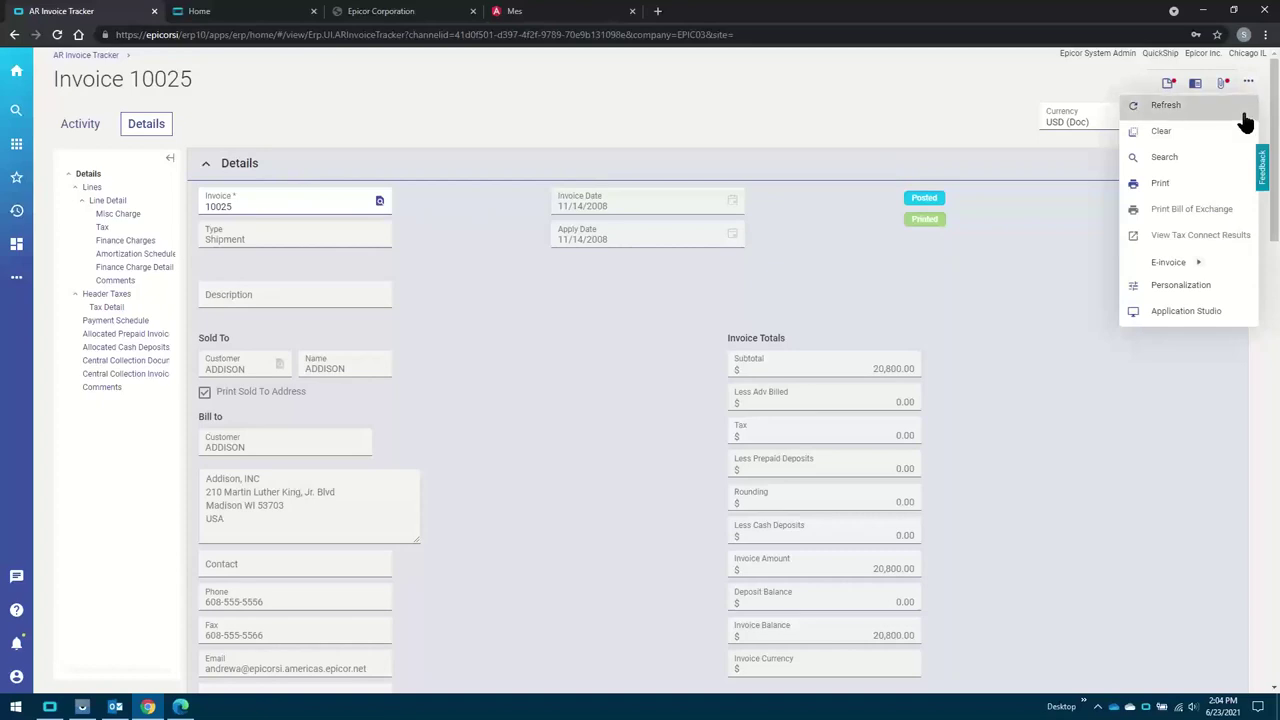
pyautogui.click(1192, 185)
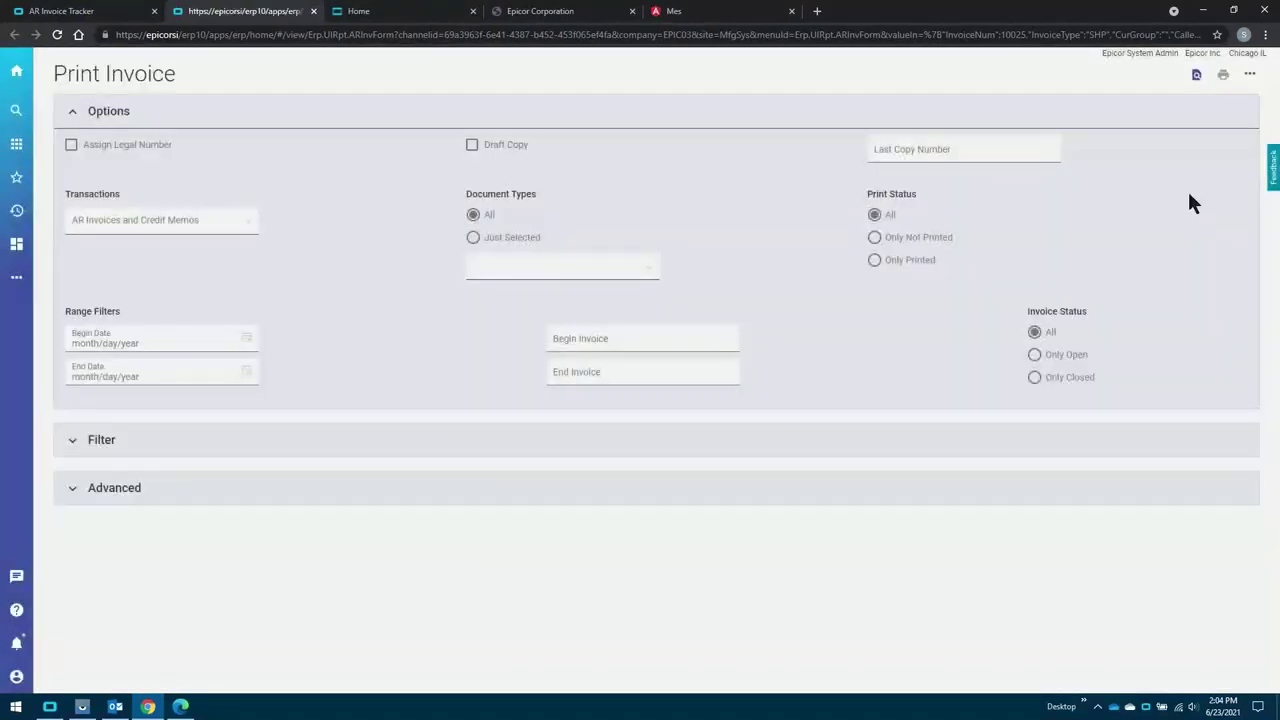
# Step: Generate Invoice 10025 as a routed PDF via Generate Only, confirm routing, and close the print tab
pyautogui.click(1250, 80)
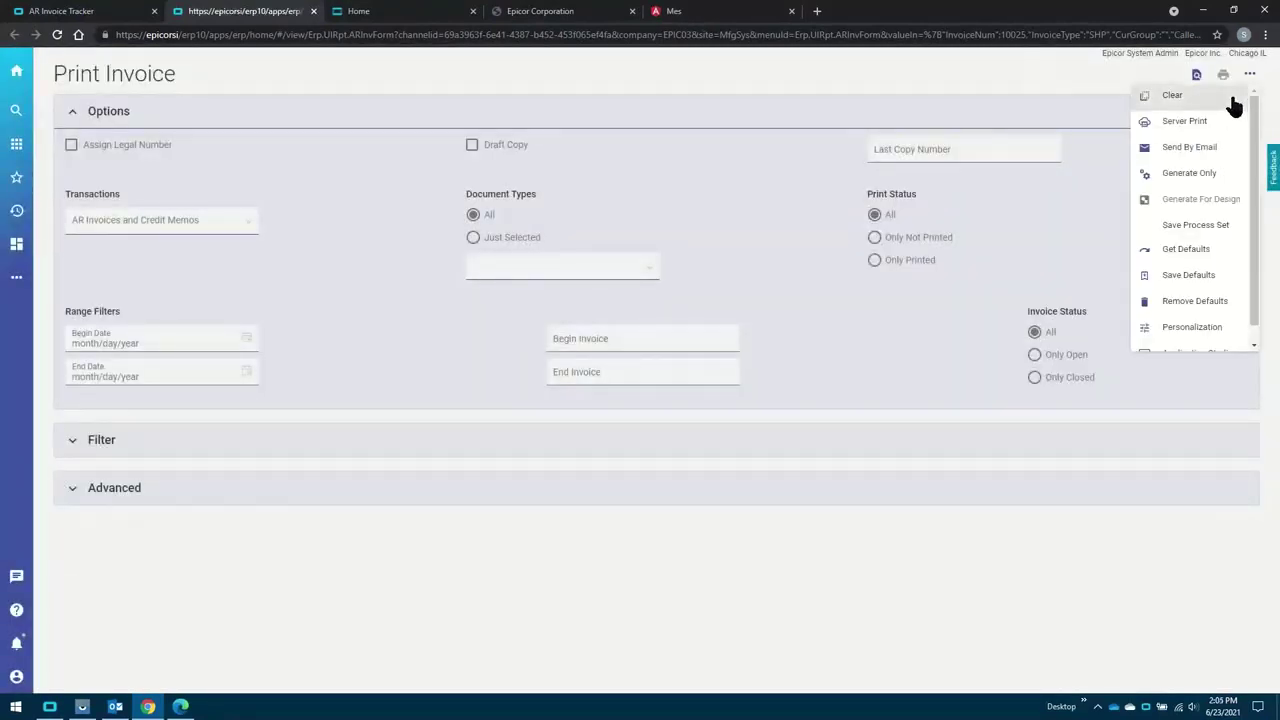
pyautogui.click(1208, 176)
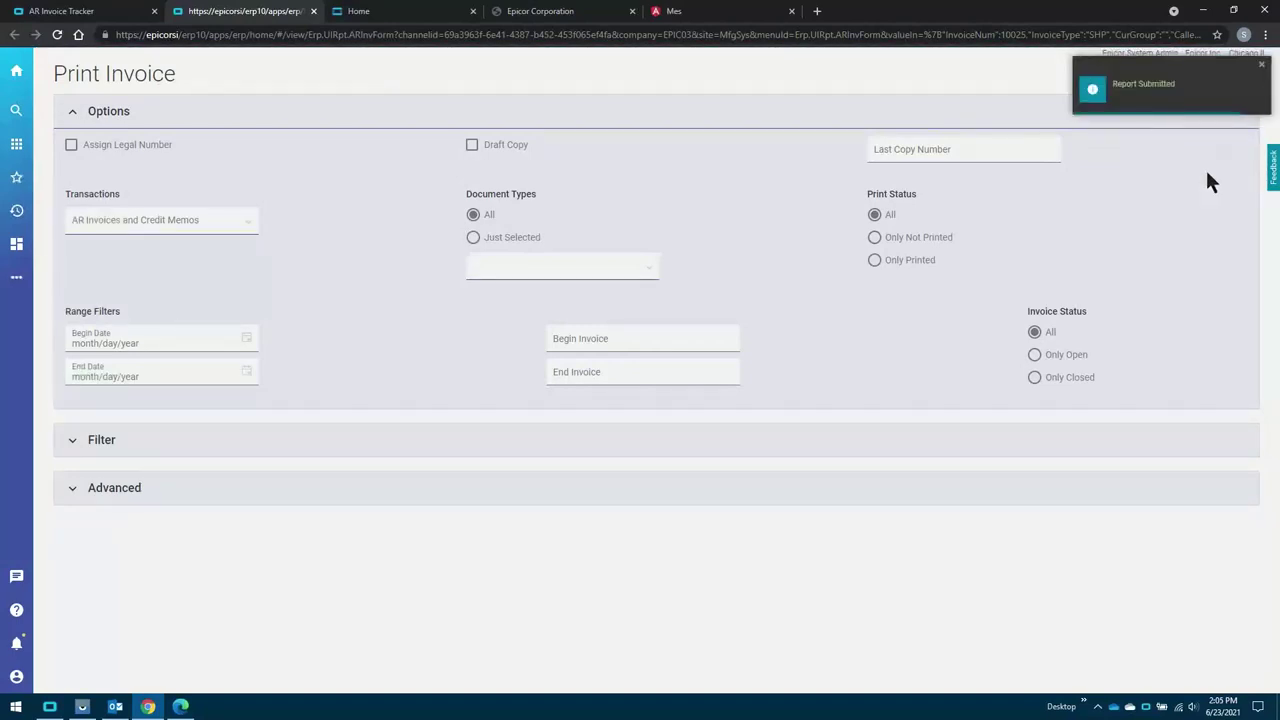
pyautogui.click(70, 492)
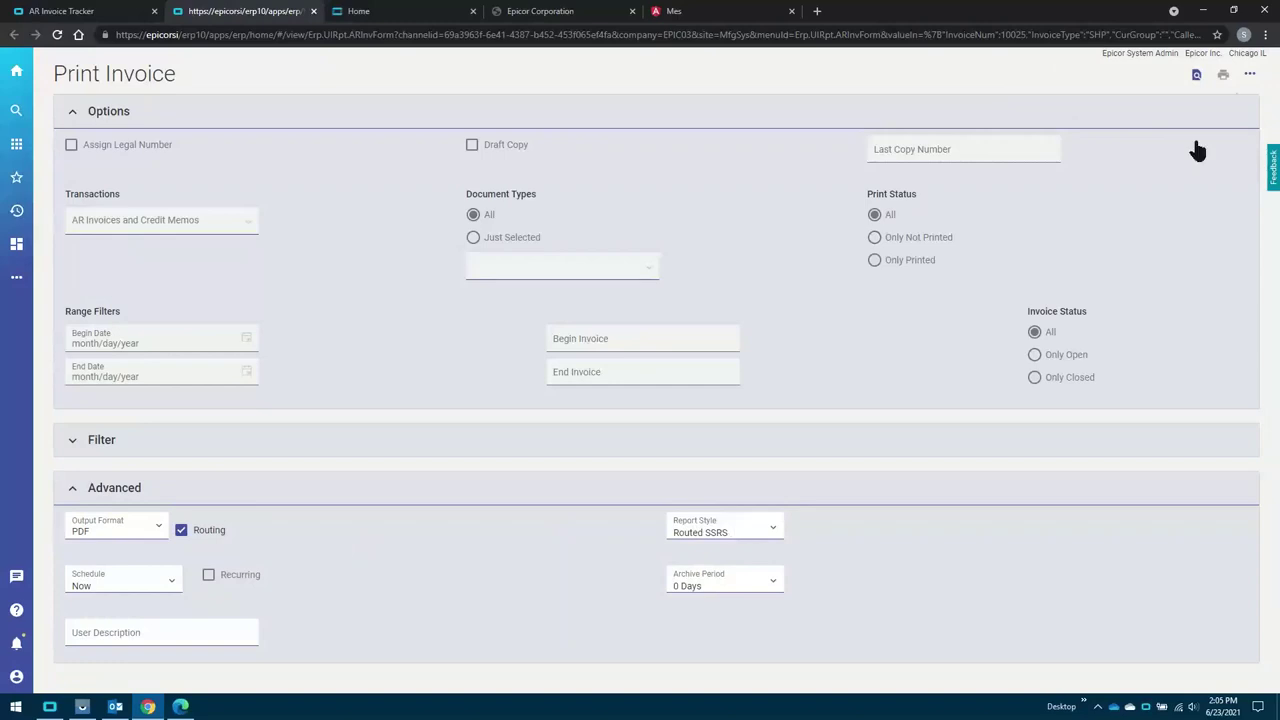
pyautogui.click(1250, 75)
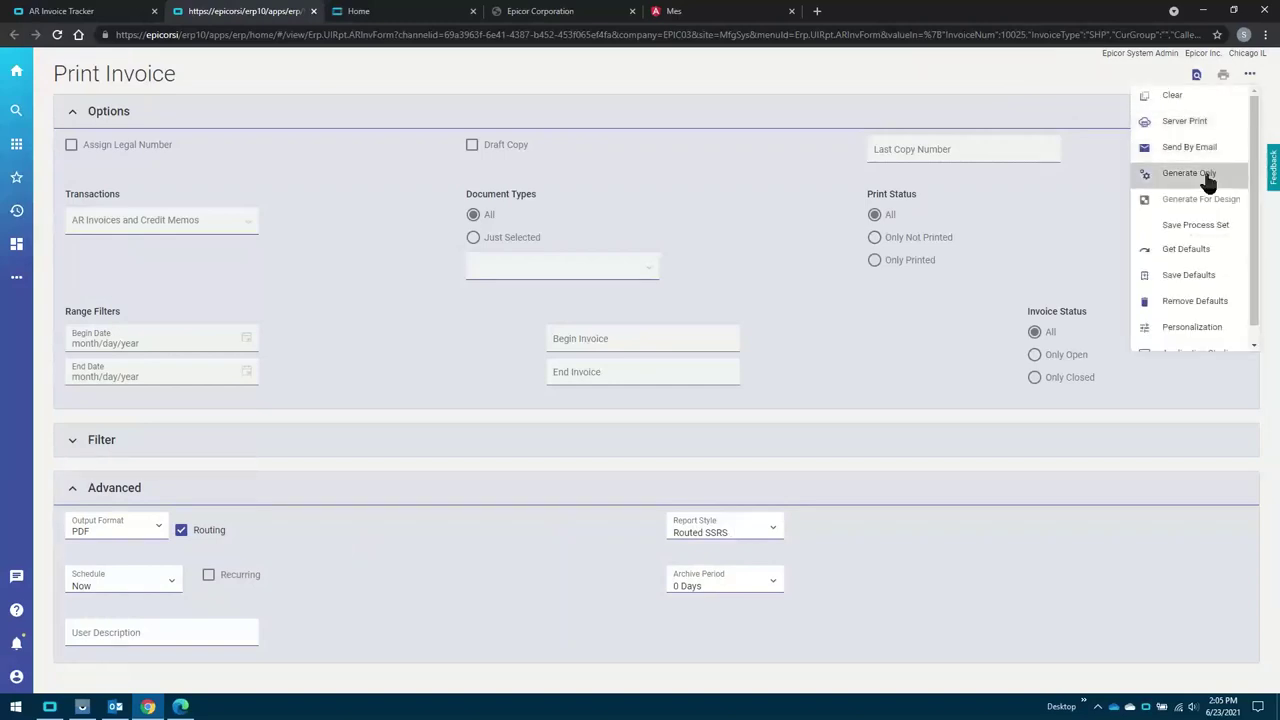
pyautogui.click(1208, 178)
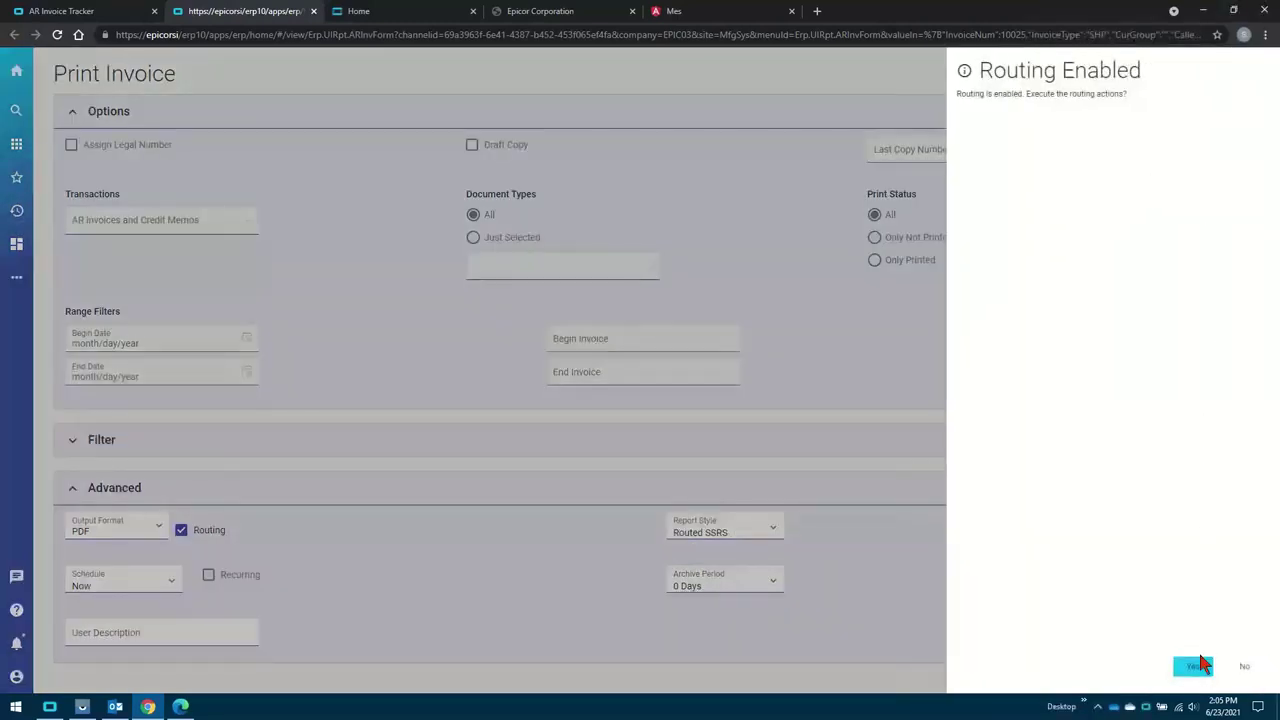
pyautogui.click(1196, 665)
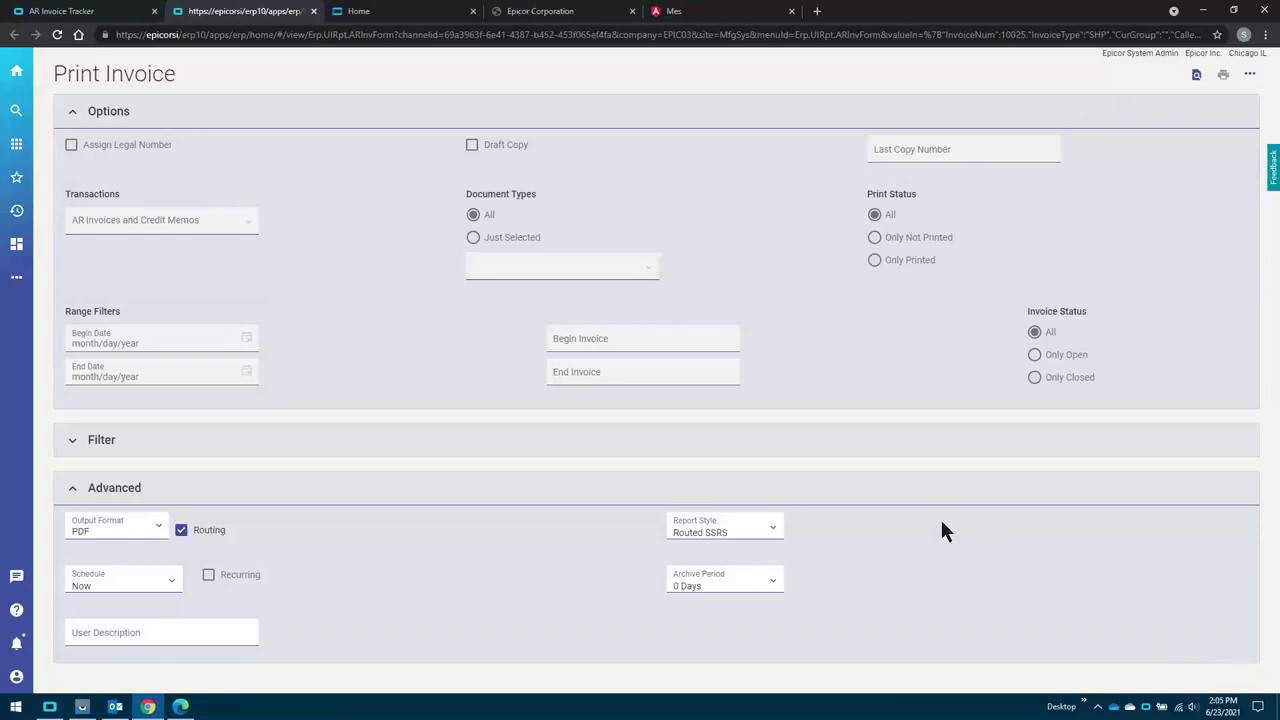
pyautogui.click(313, 11)
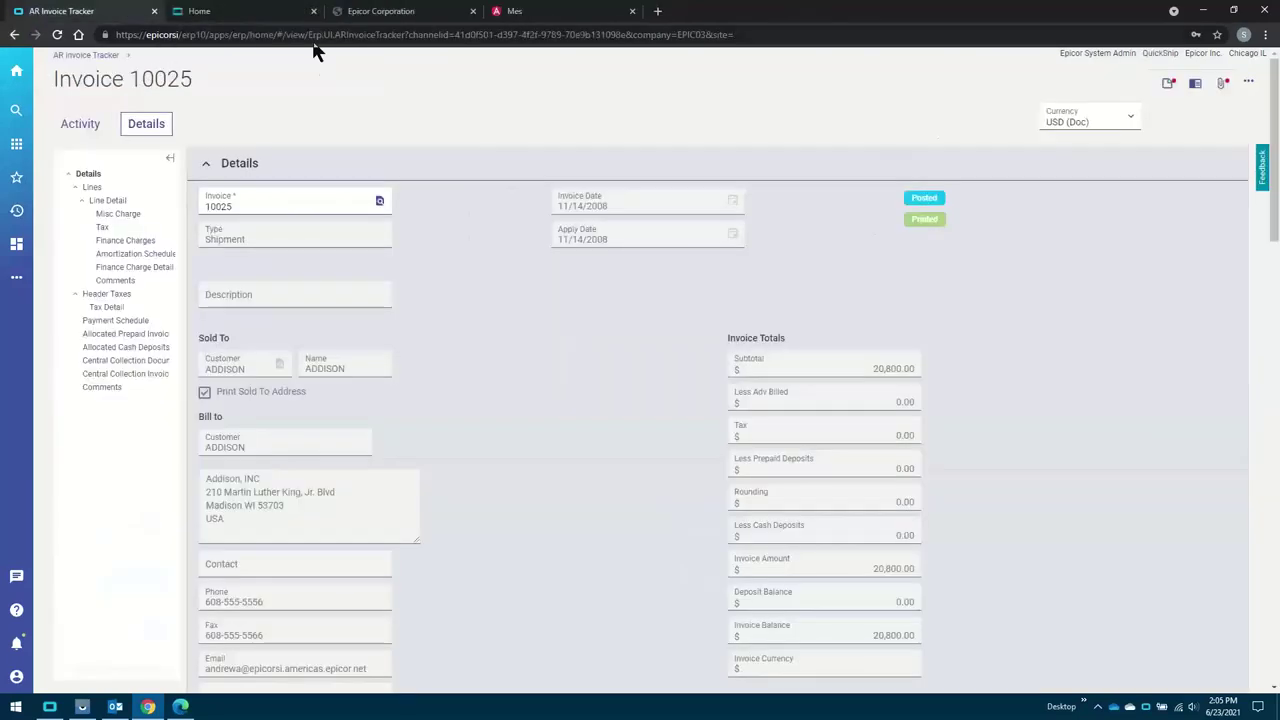
# Step: Return to the Epicor Home dashboard, then open the ARInvoice10025.pdf attachment options in Outlook
pyautogui.click(18, 75)
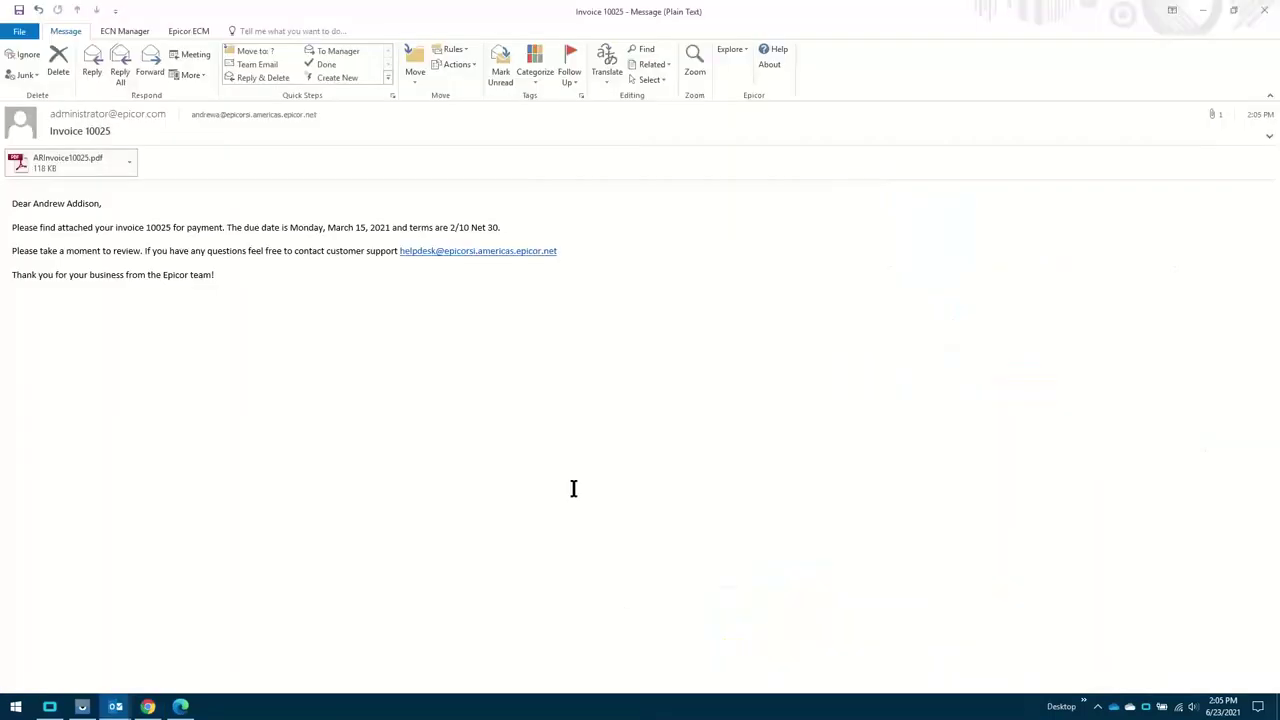
pyautogui.click(132, 161)
# Step: Preview and scroll the ARInvoice10025.pdf attachment, then close the Invoice 10025 email
pyautogui.click(100, 183)
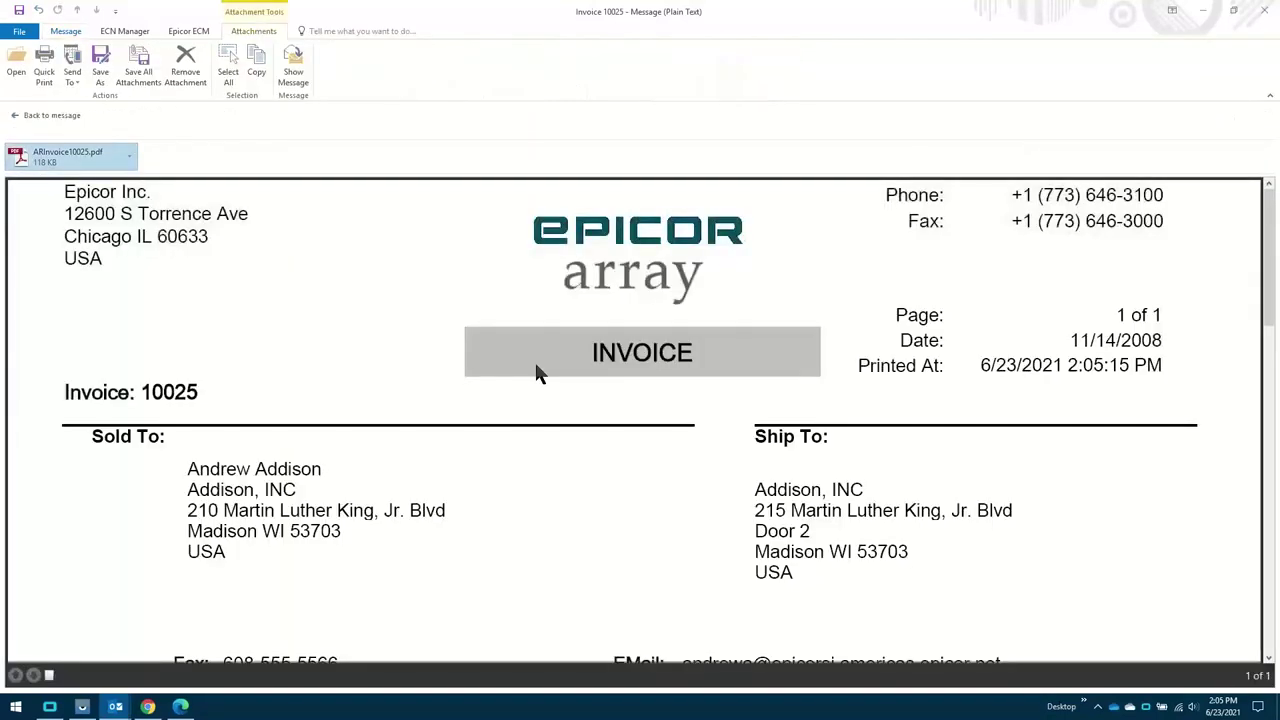
pyautogui.moveTo(1270, 312)
pyautogui.mouseDown()
pyautogui.moveTo(1273, 556)
pyautogui.moveTo(1273, 290)
pyautogui.mouseUp()
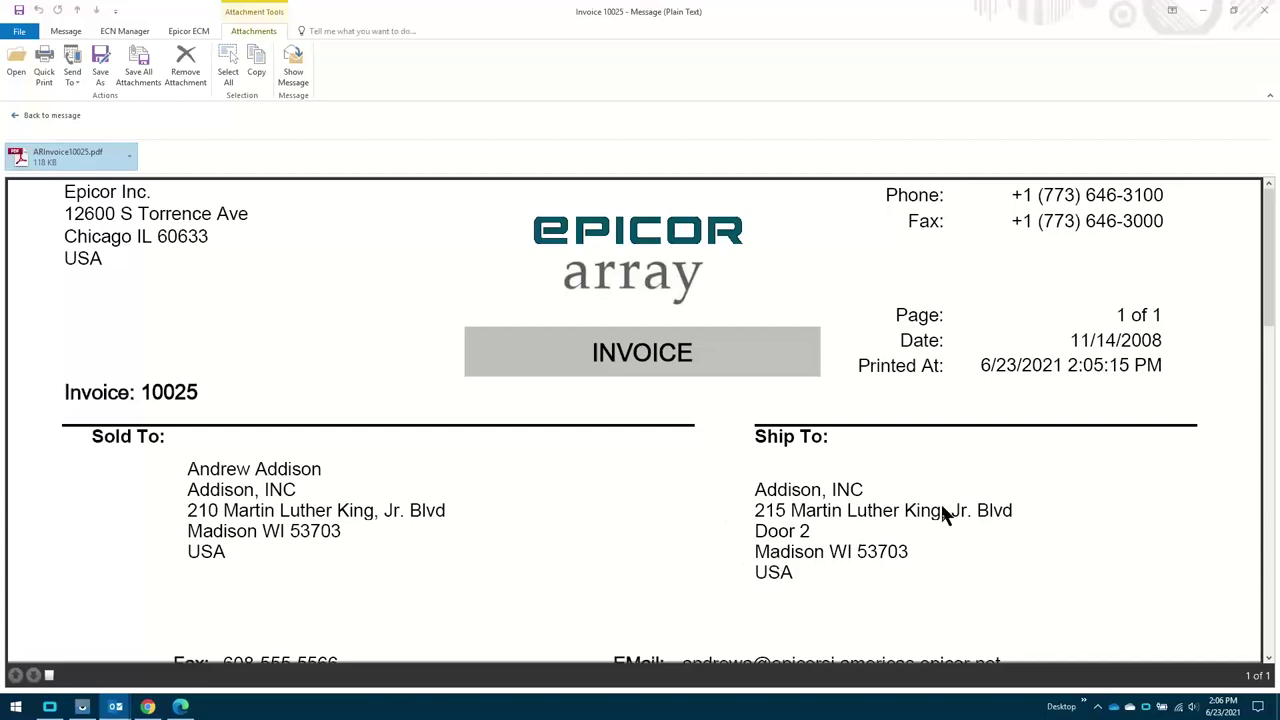
pyautogui.click(20, 120)
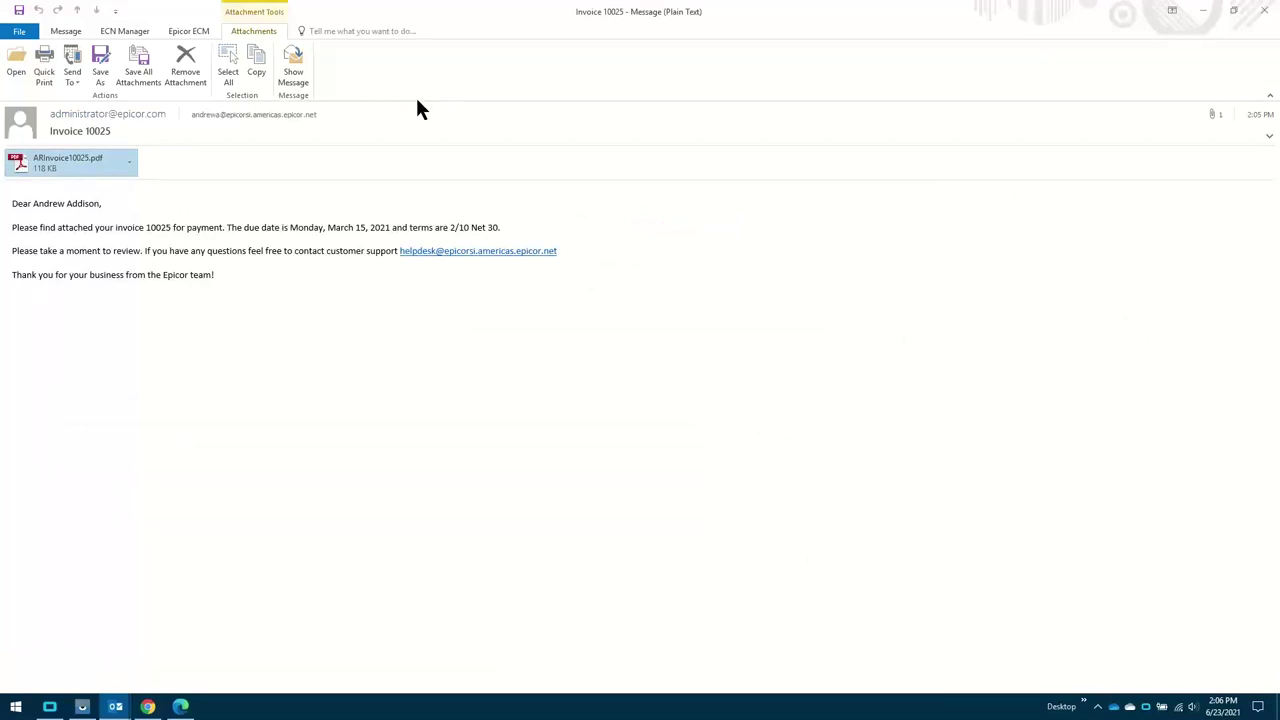
pyautogui.click(1264, 20)
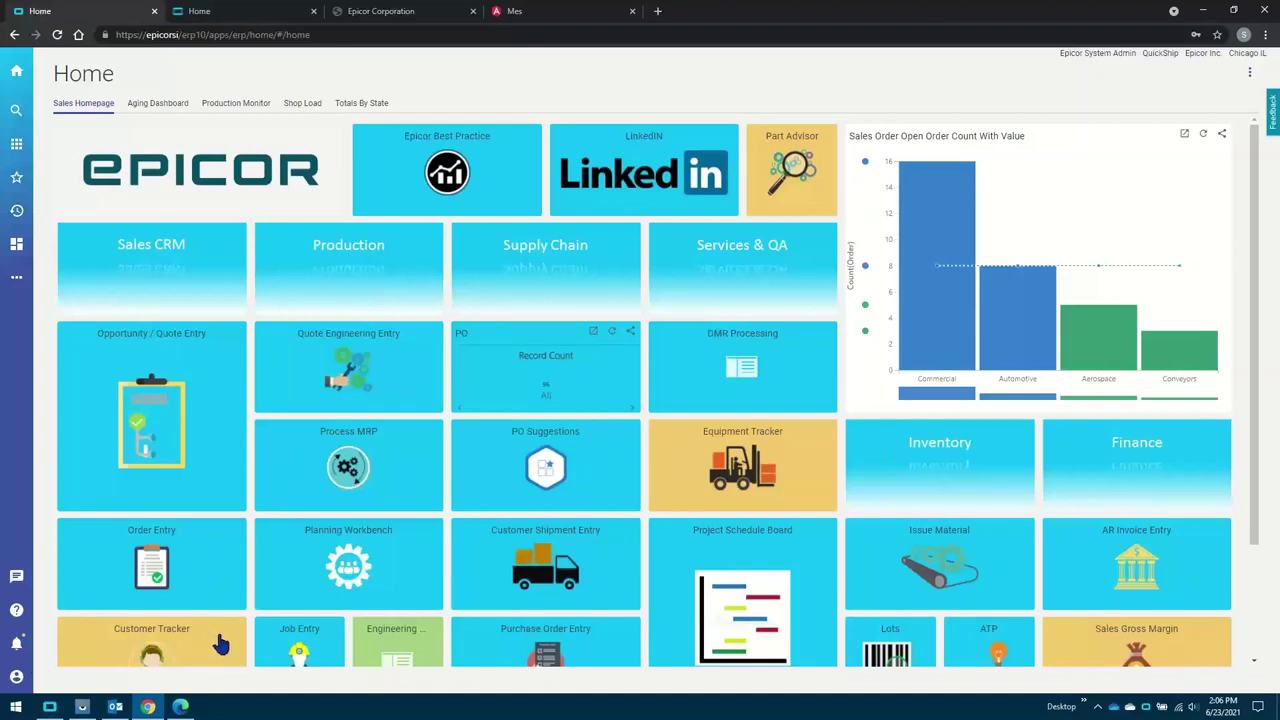
# Step: Open the help panel and show its Additional Help & Support resources
pyautogui.click(16, 609)
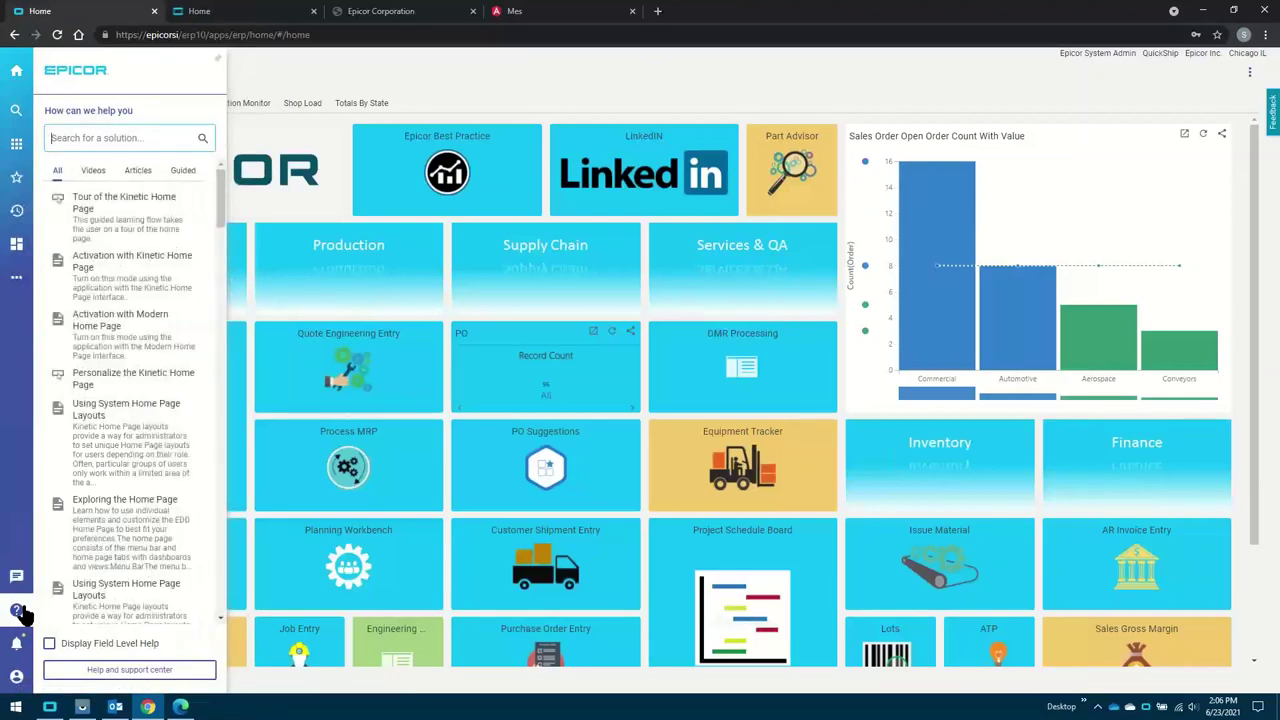
pyautogui.click(118, 672)
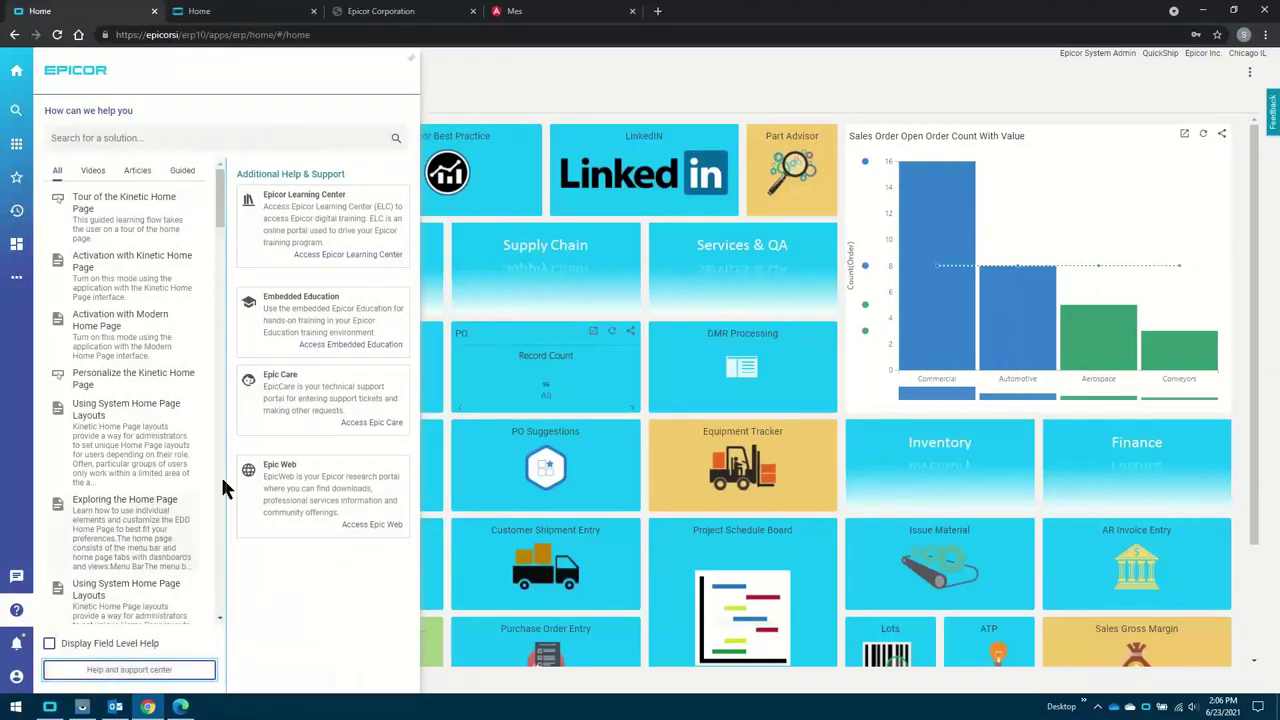
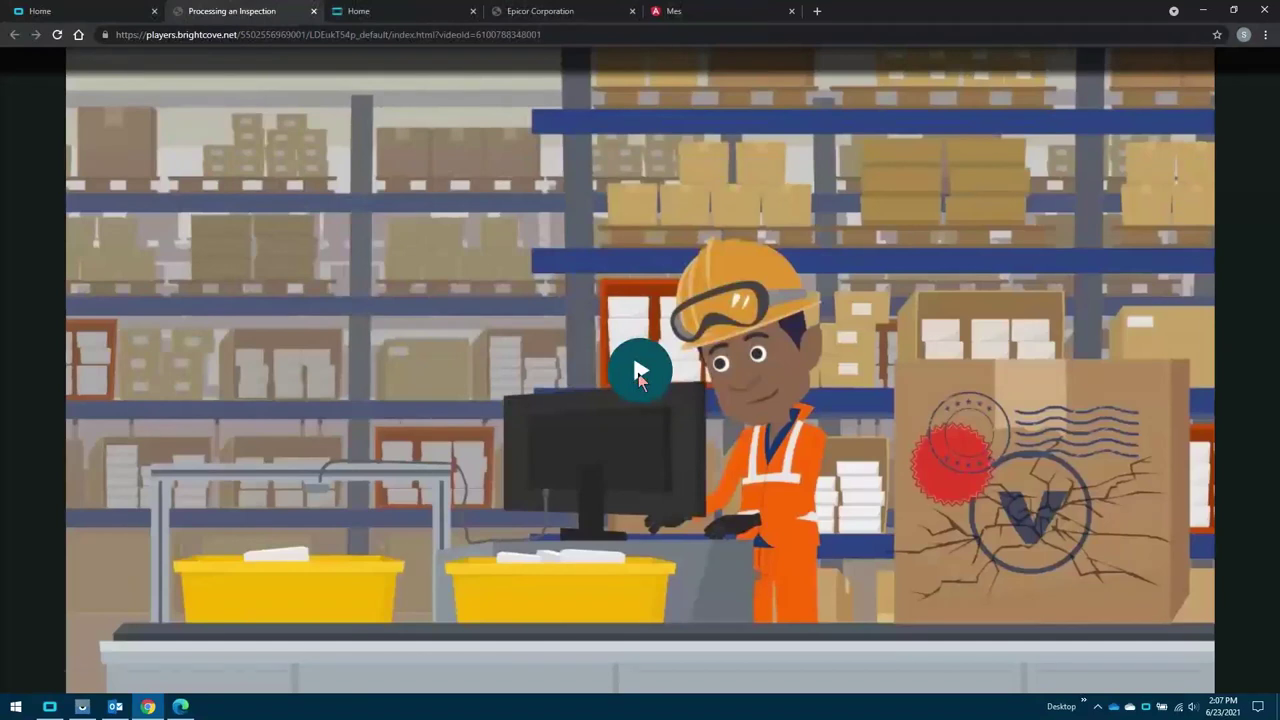
# Step: Play the Processing an Inspection video muted, jump ahead to about 0:26, then close its tab
pyautogui.click(638, 377)
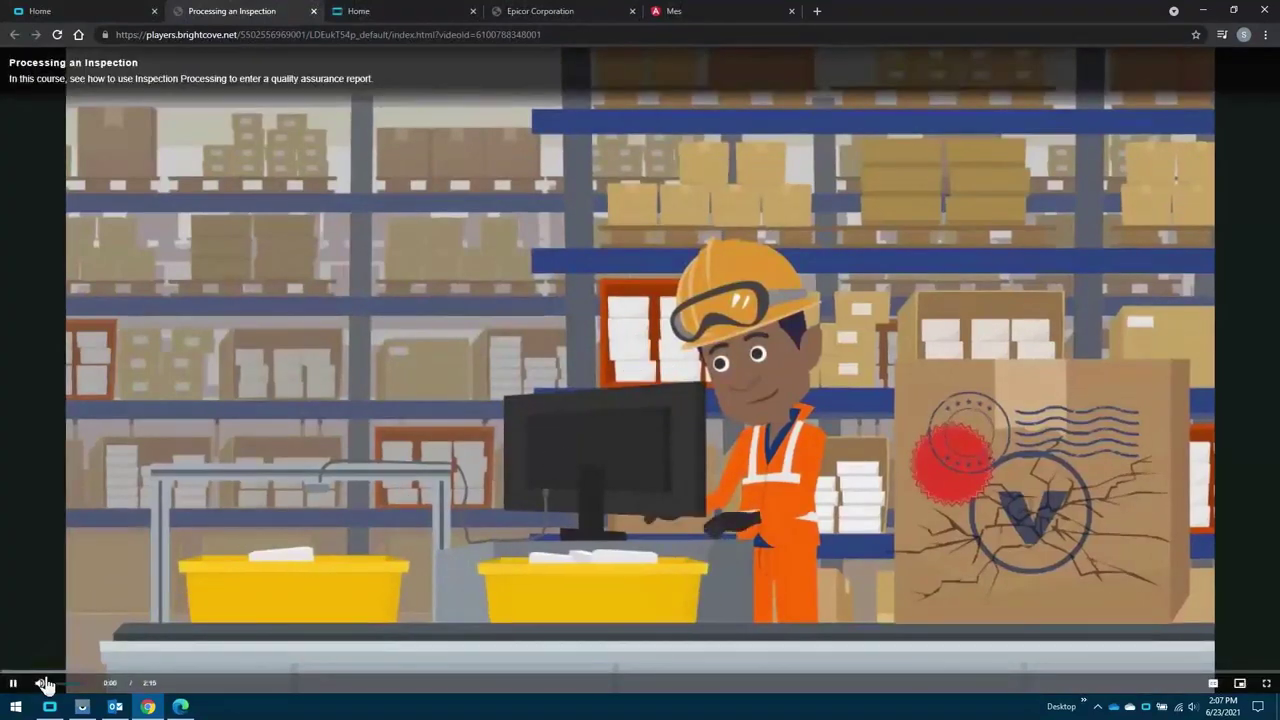
pyautogui.click(45, 685)
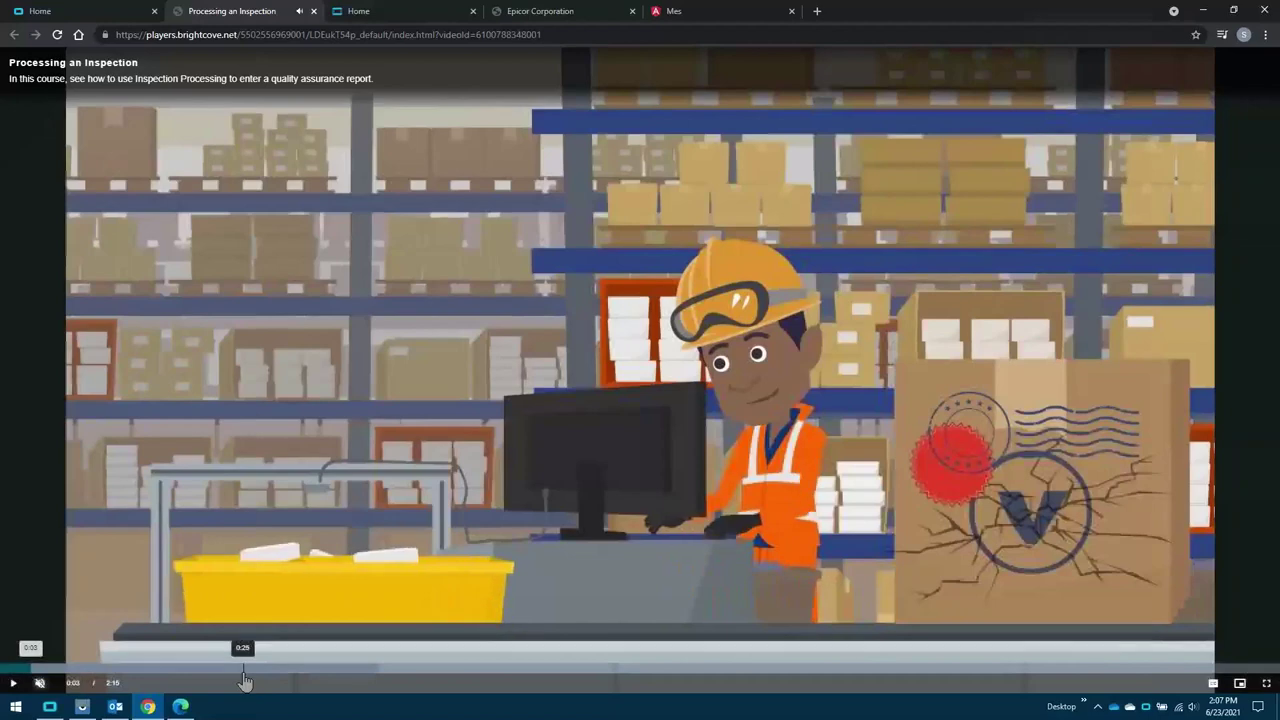
pyautogui.click(247, 672)
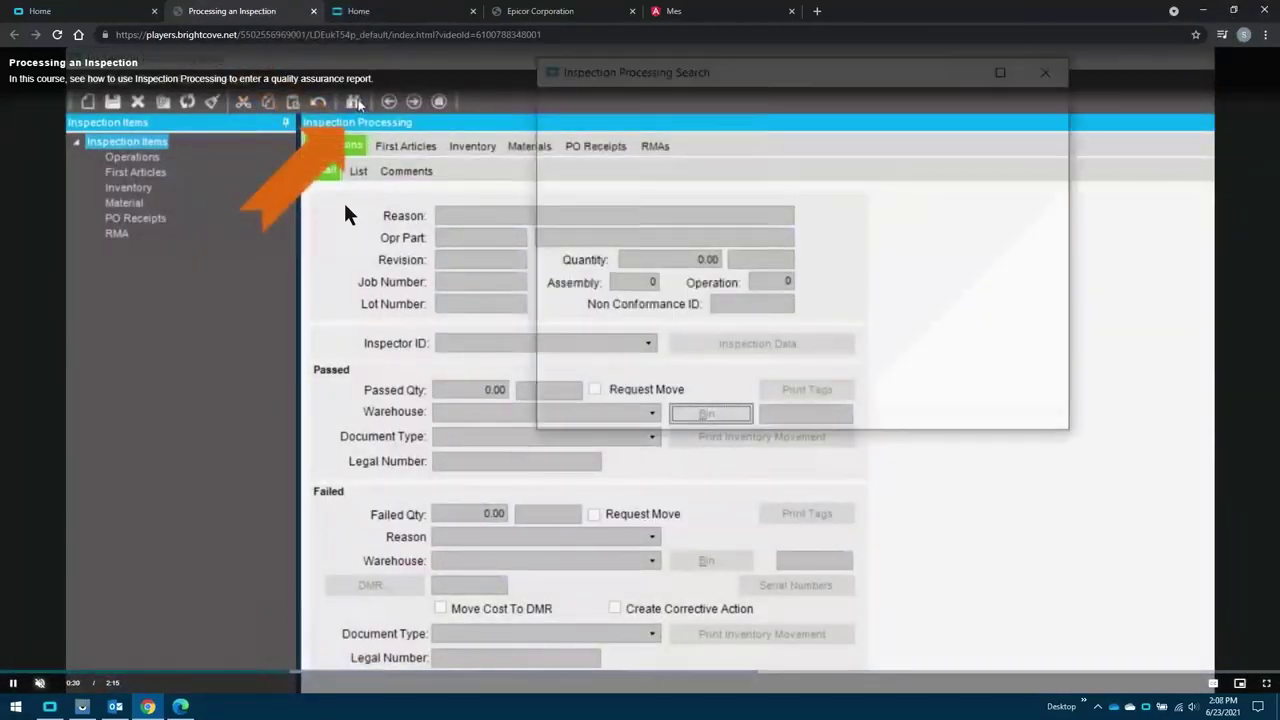
pyautogui.click(313, 12)
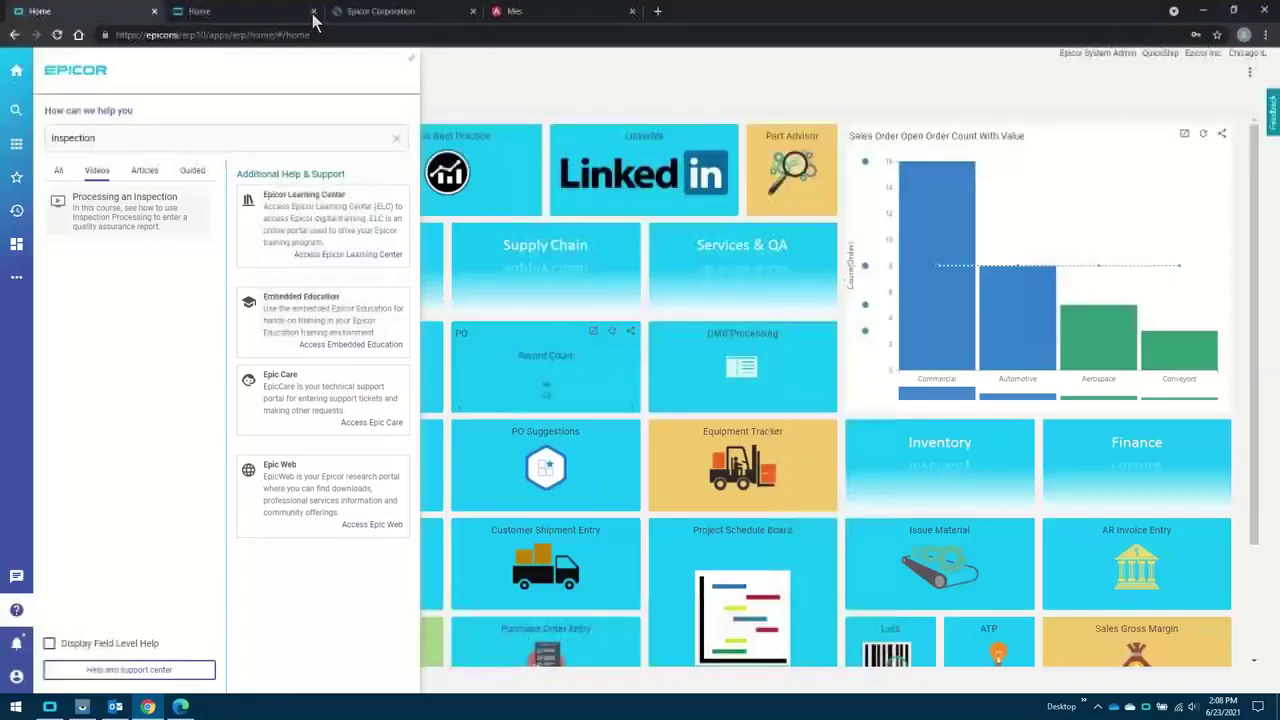
# Step: Clear the Inspection help search, close the help panel, and launch Purchase Order Entry
pyautogui.click(58, 170)
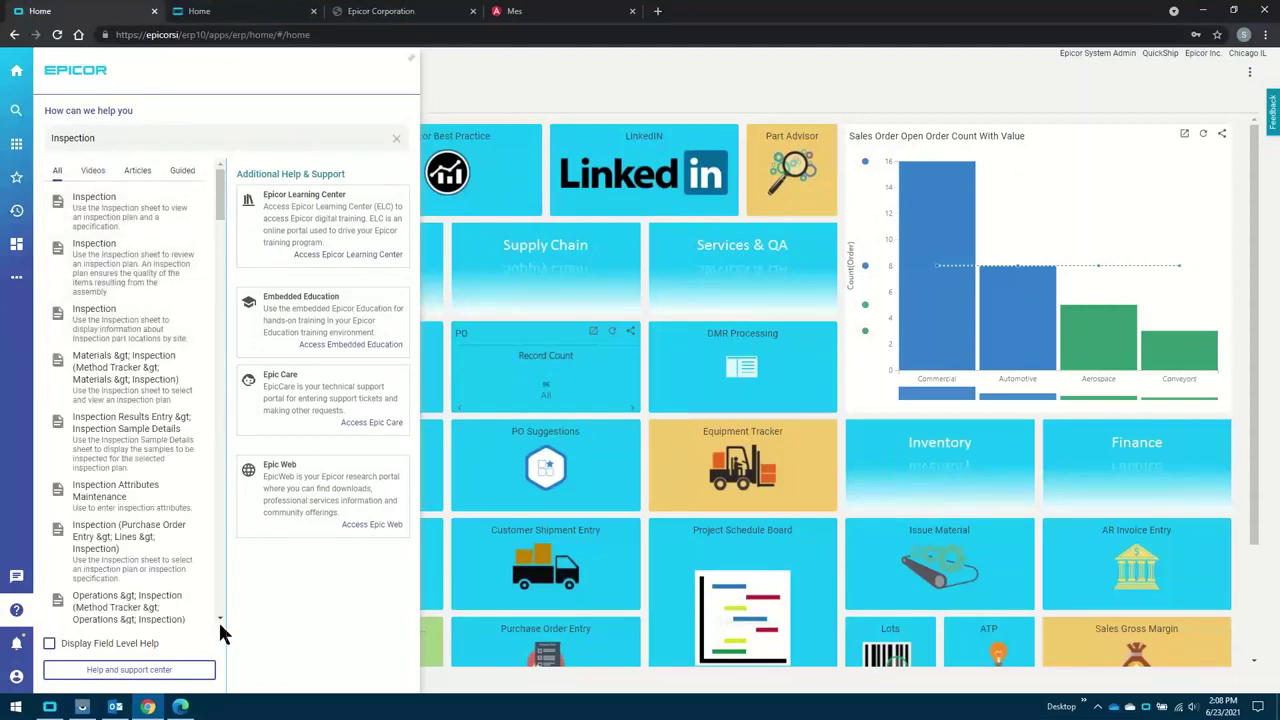
pyautogui.click(396, 138)
pyautogui.click(462, 82)
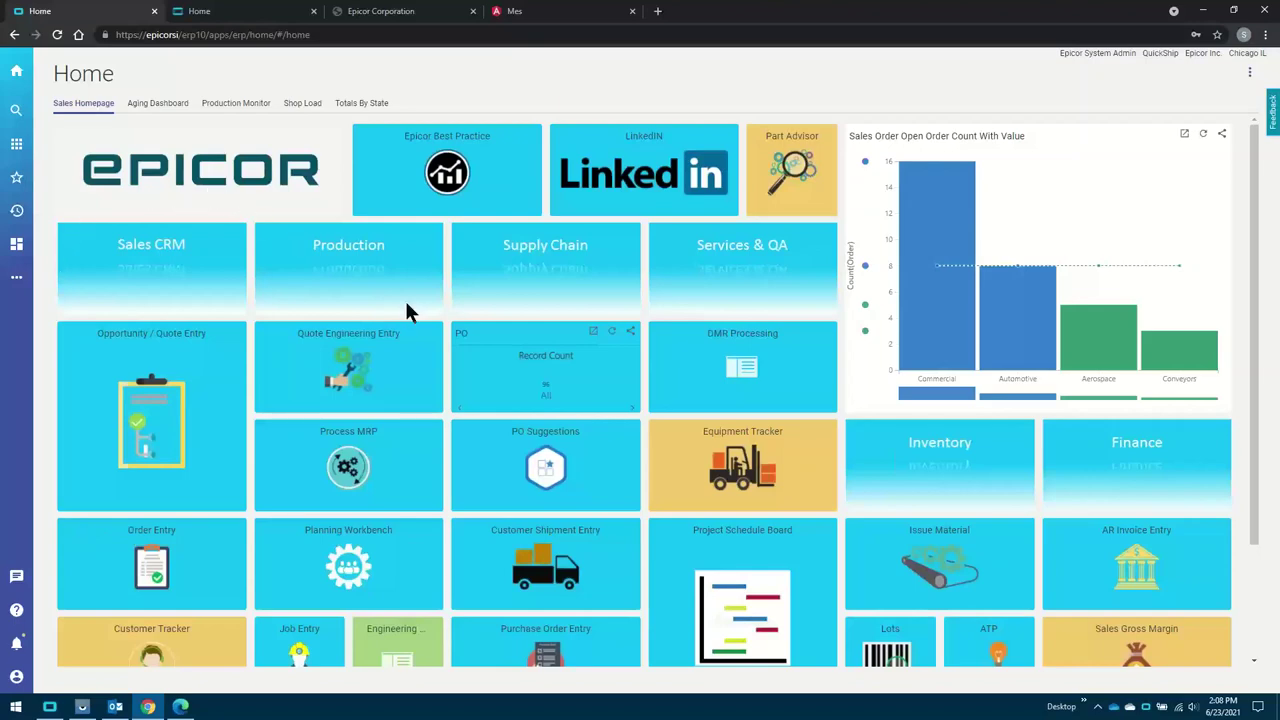
pyautogui.click(556, 643)
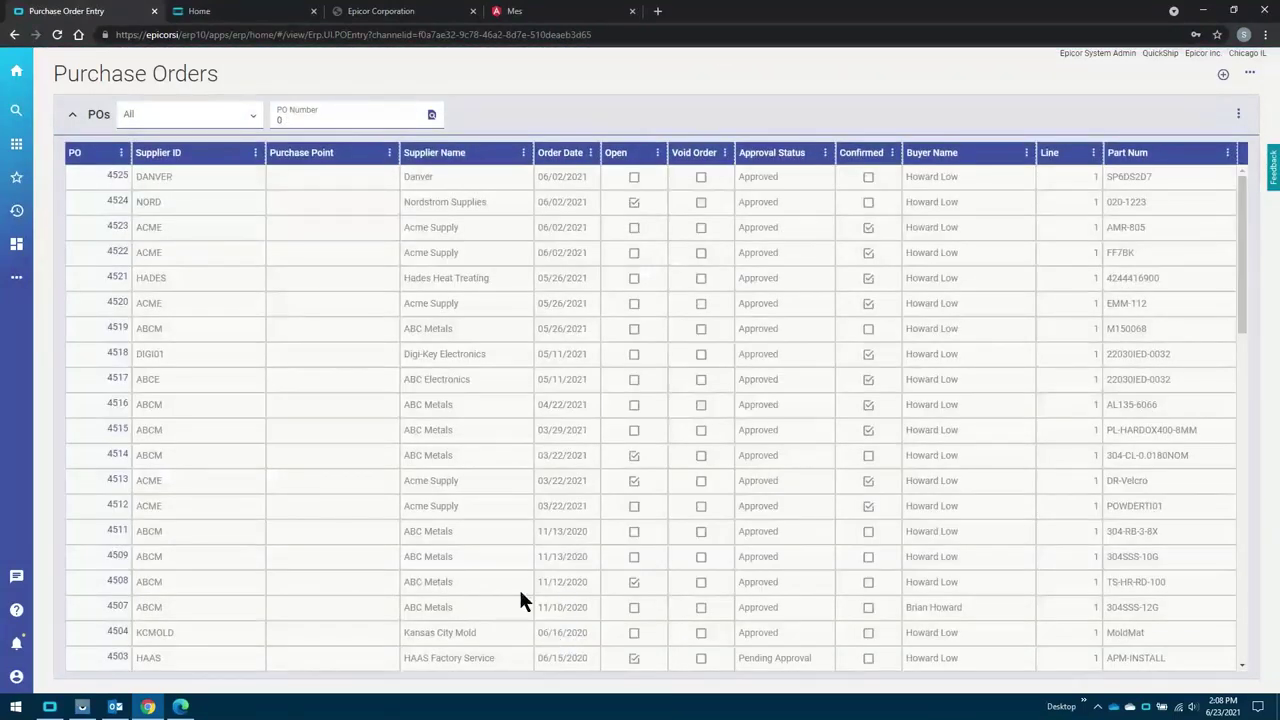
# Step: Duplicate PO 4525 with the default Duplicate PO options, creating PO 4526 due 6/23/2021
pyautogui.click(112, 180)
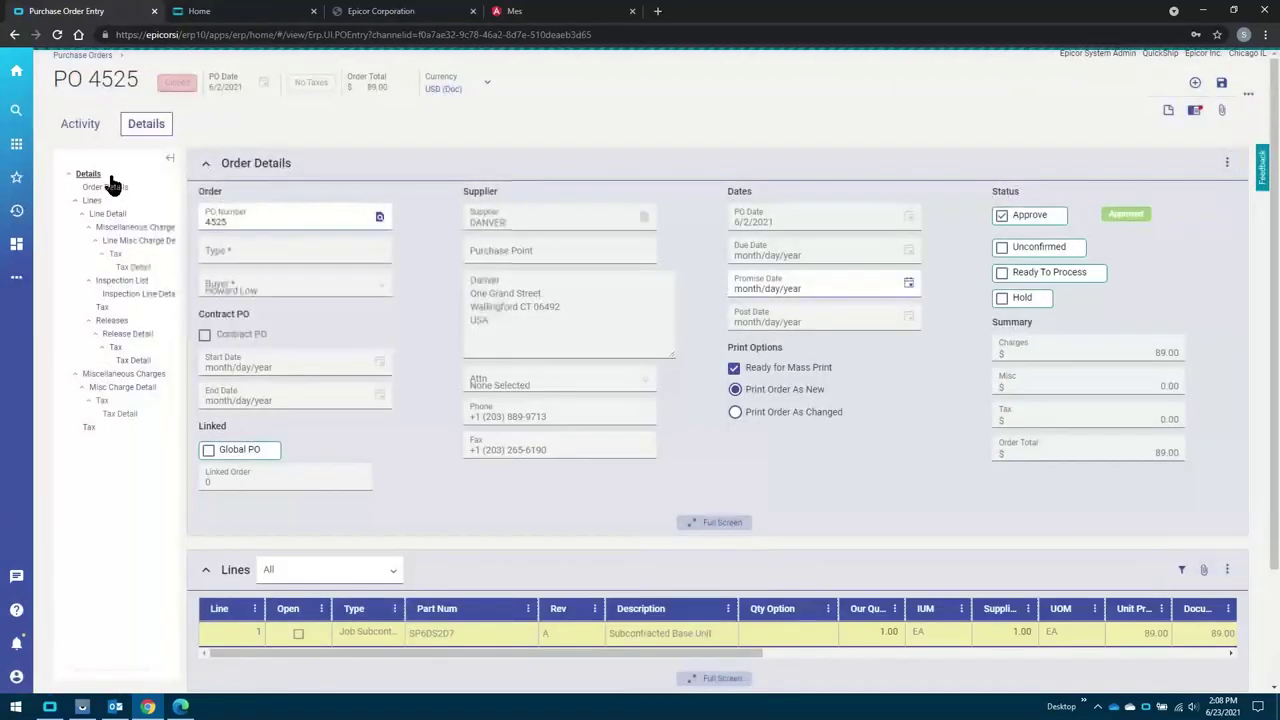
pyautogui.click(1249, 96)
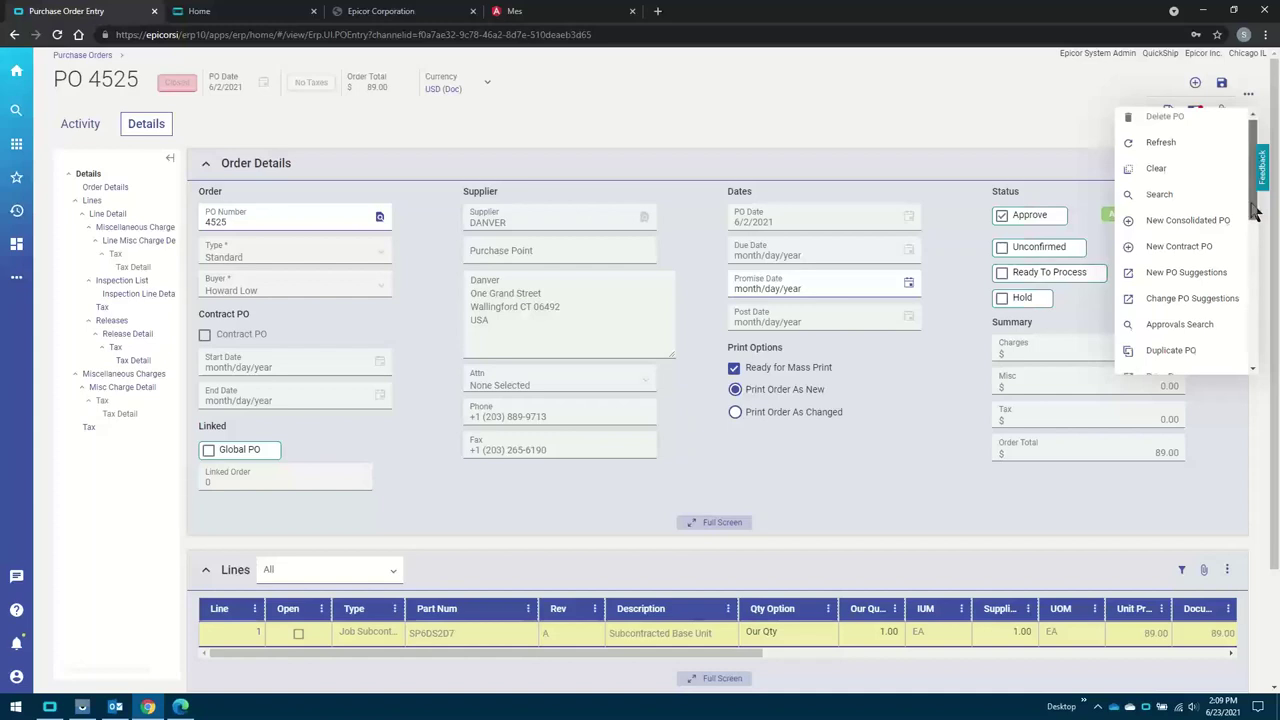
pyautogui.moveTo(1255, 207)
pyautogui.mouseDown()
pyautogui.moveTo(1254, 357)
pyautogui.moveTo(1250, 190)
pyautogui.mouseUp()
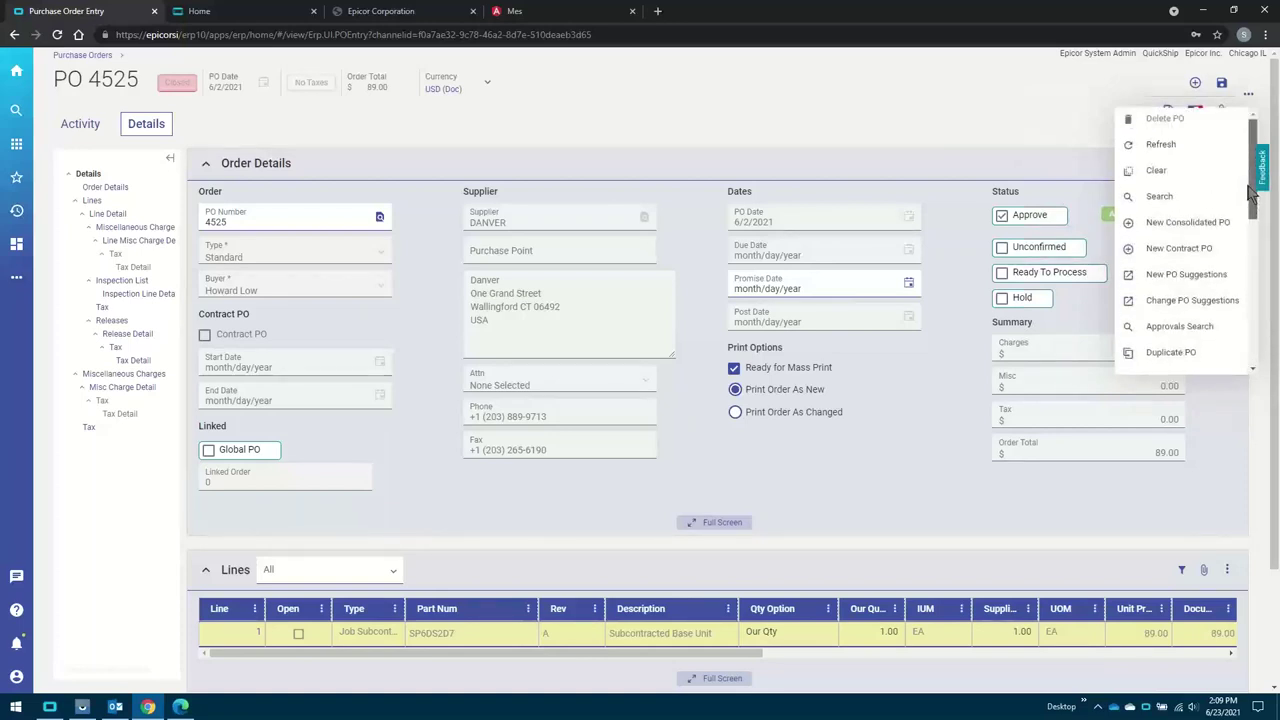
pyautogui.click(1176, 356)
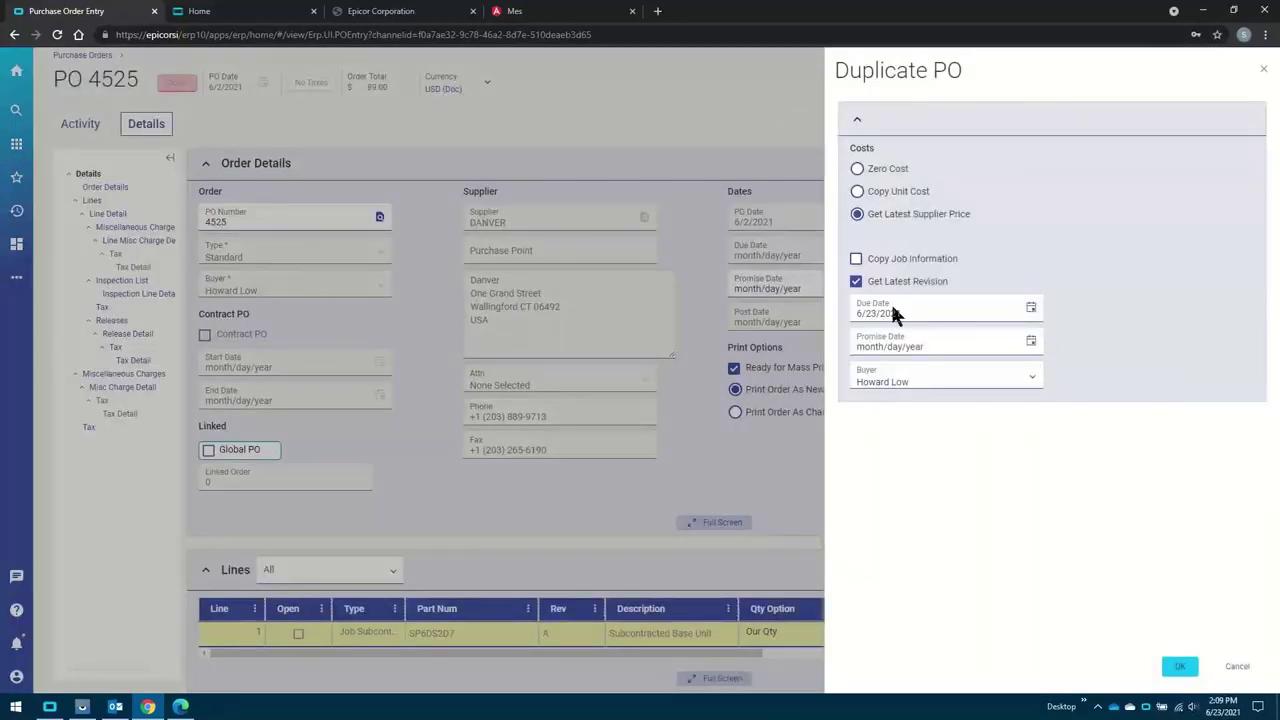
pyautogui.click(1180, 666)
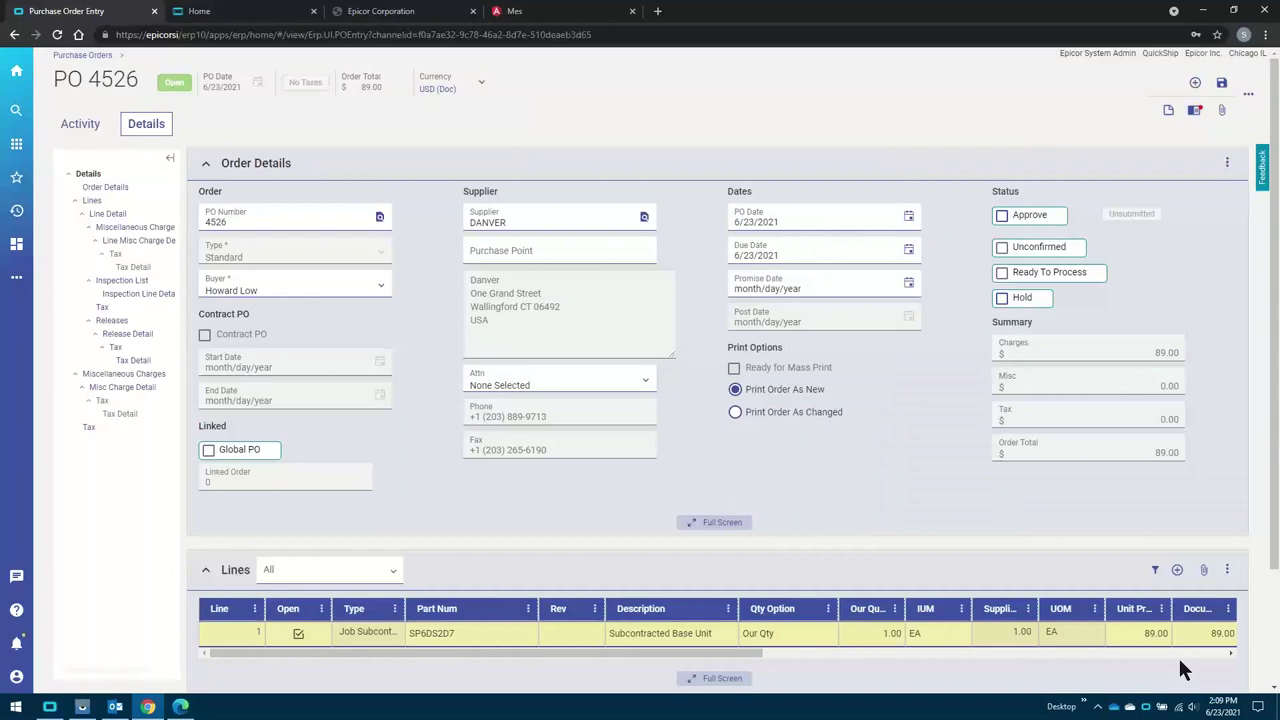
pyautogui.hotkey('ctrl', 'h')
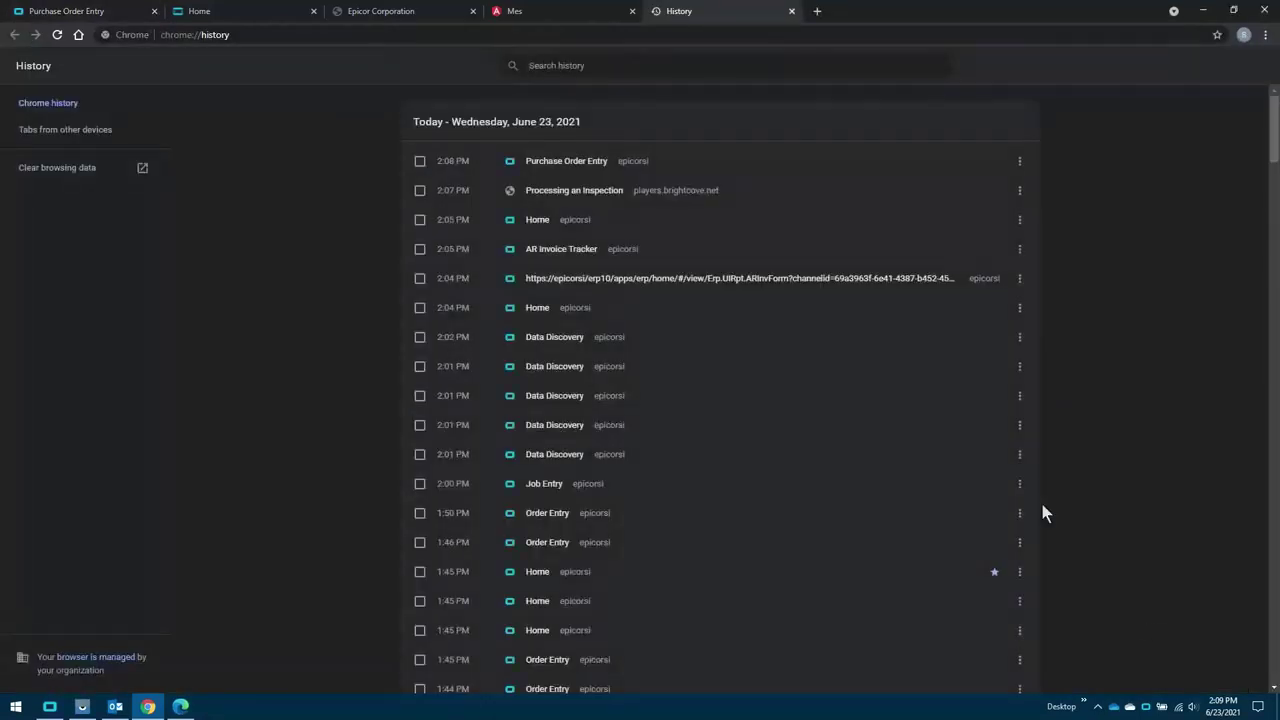
pyautogui.click(792, 11)
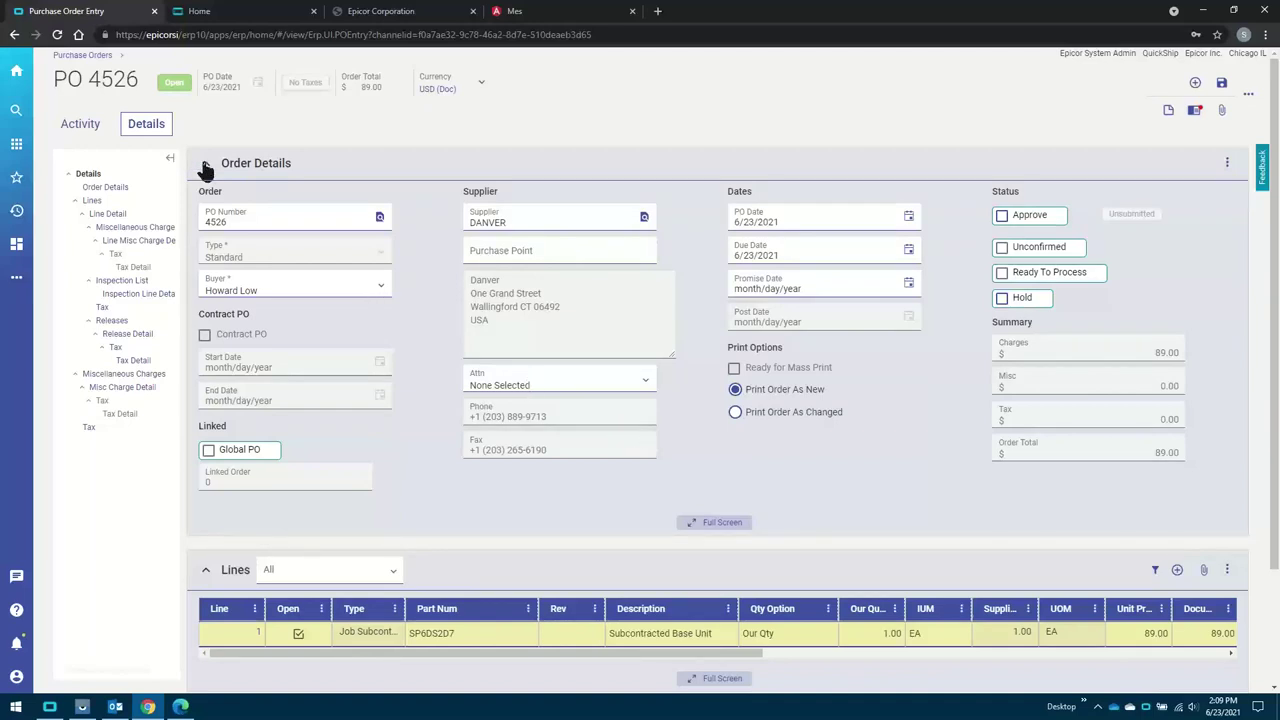
pyautogui.click(205, 163)
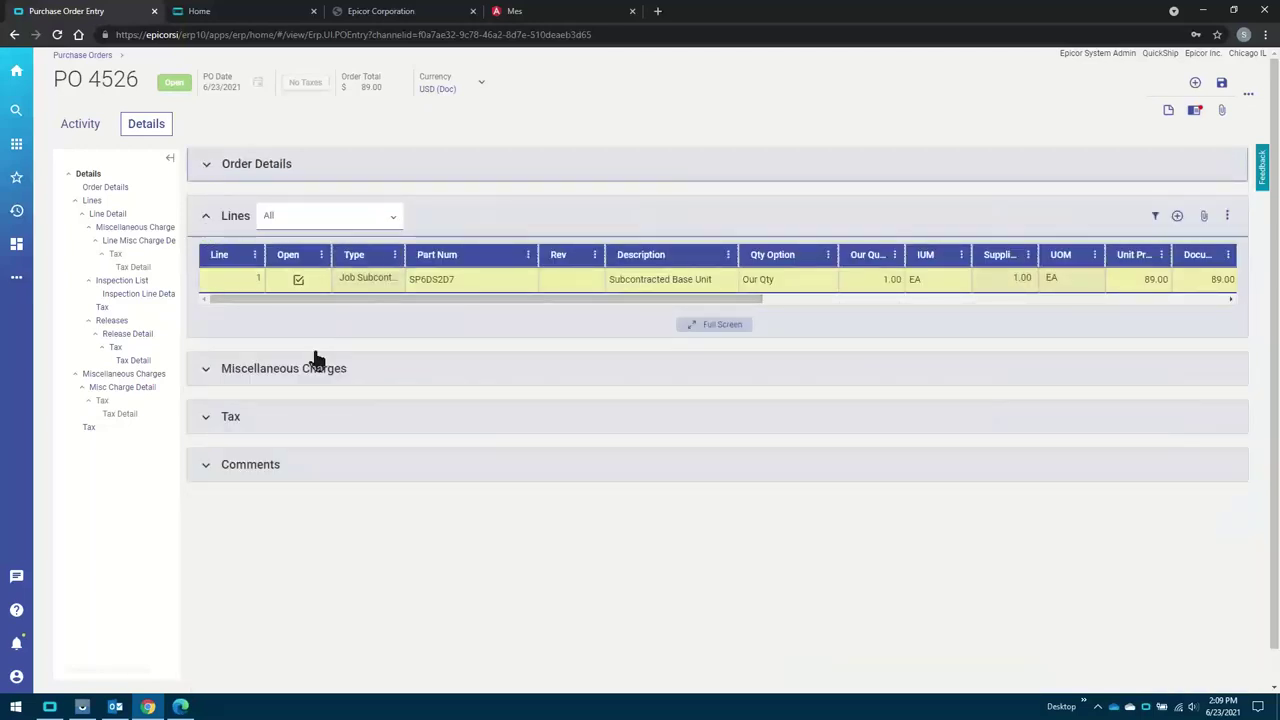
pyautogui.click(205, 466)
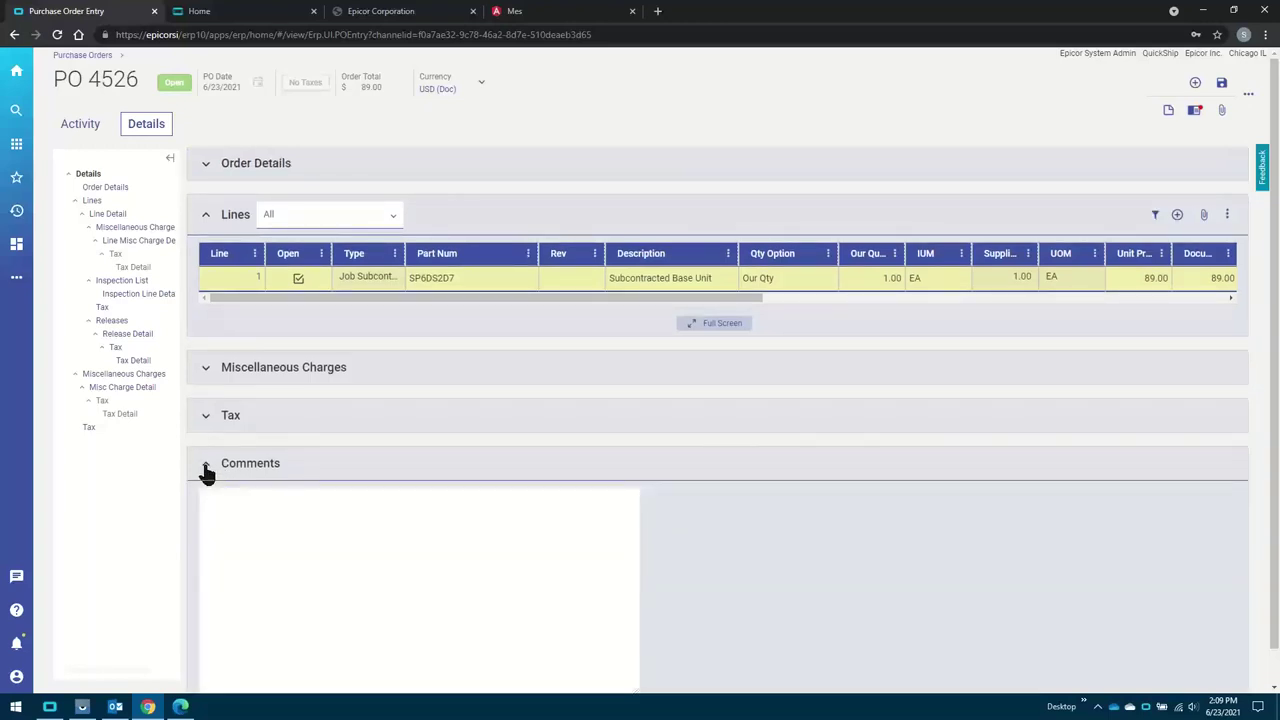
pyautogui.click(205, 466)
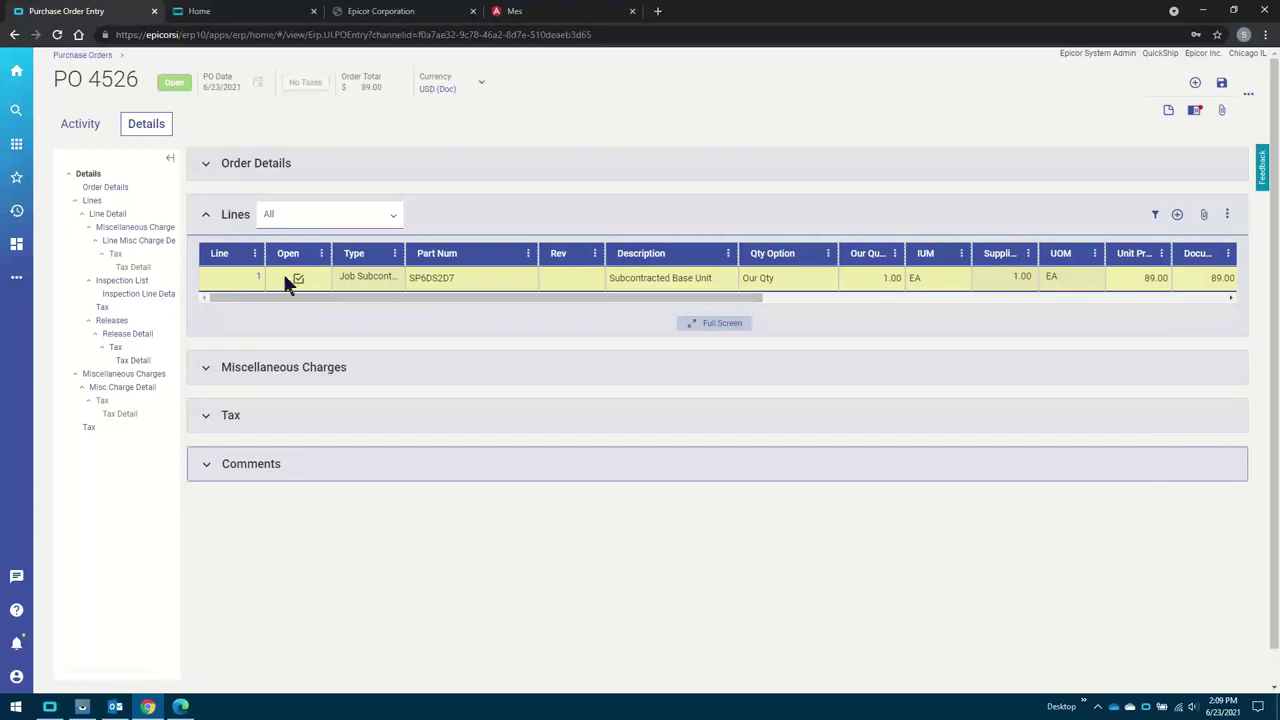
pyautogui.click(103, 216)
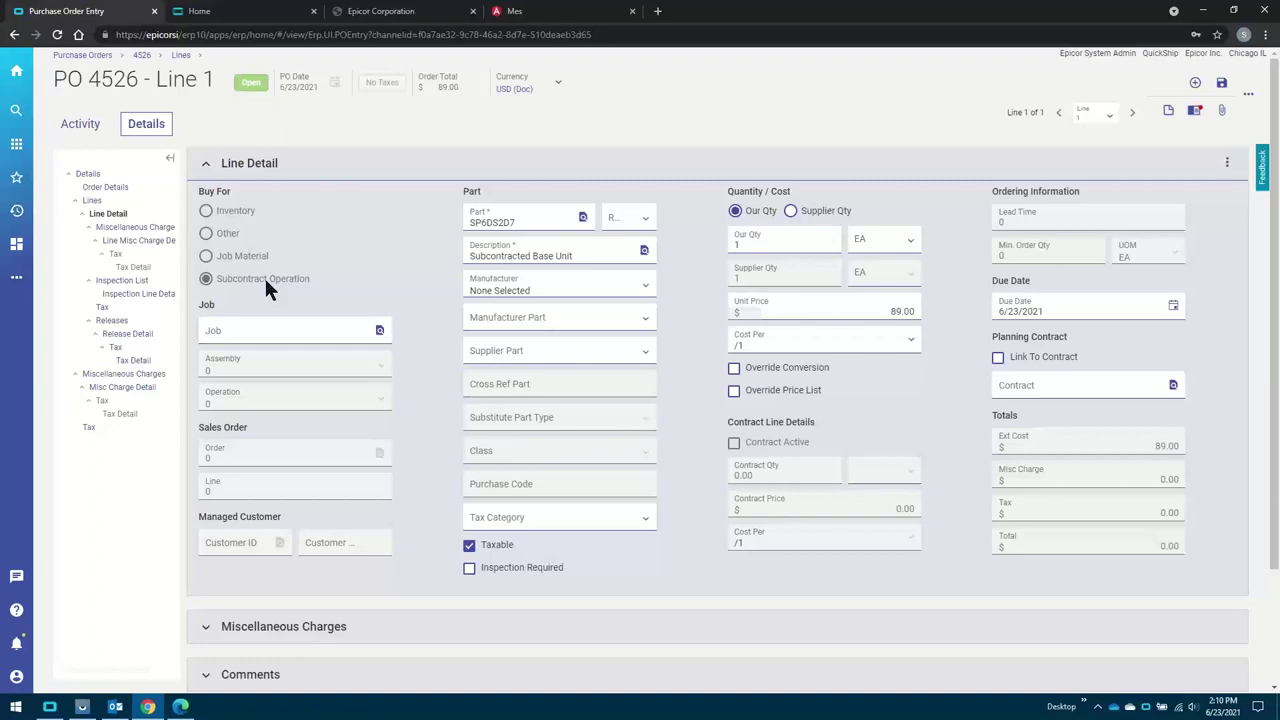
pyautogui.click(98, 126)
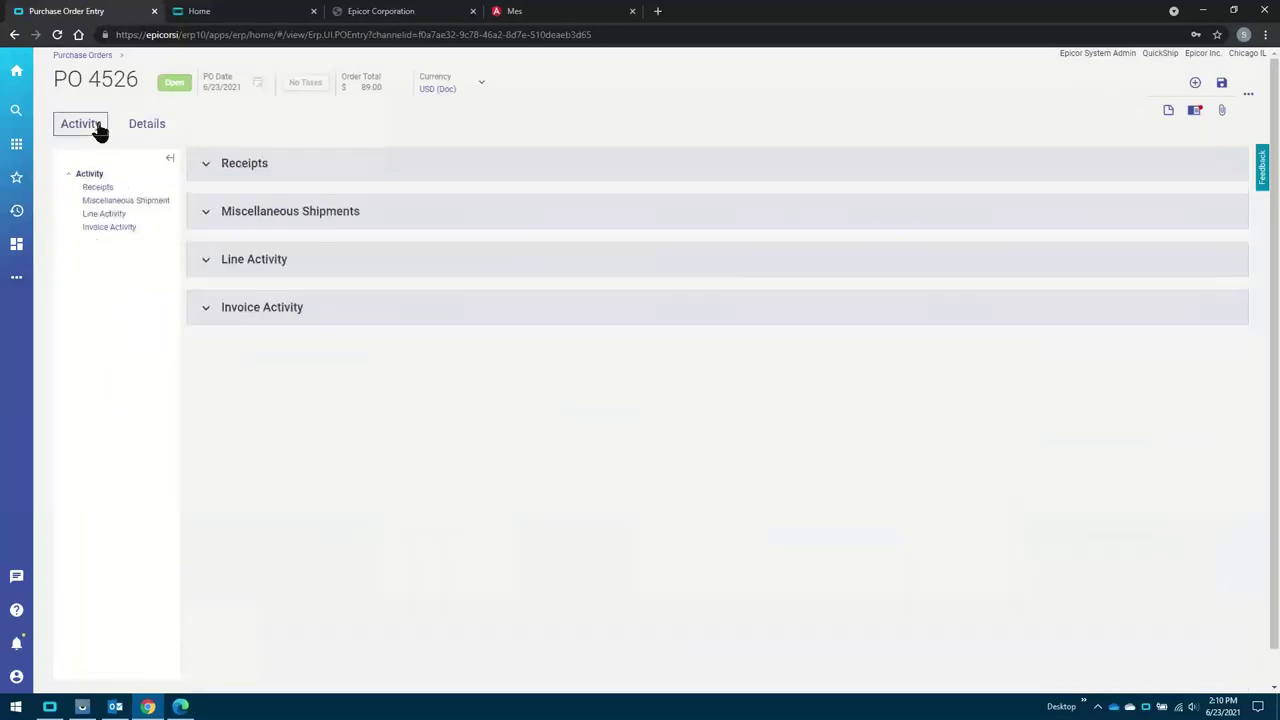
pyautogui.click(202, 168)
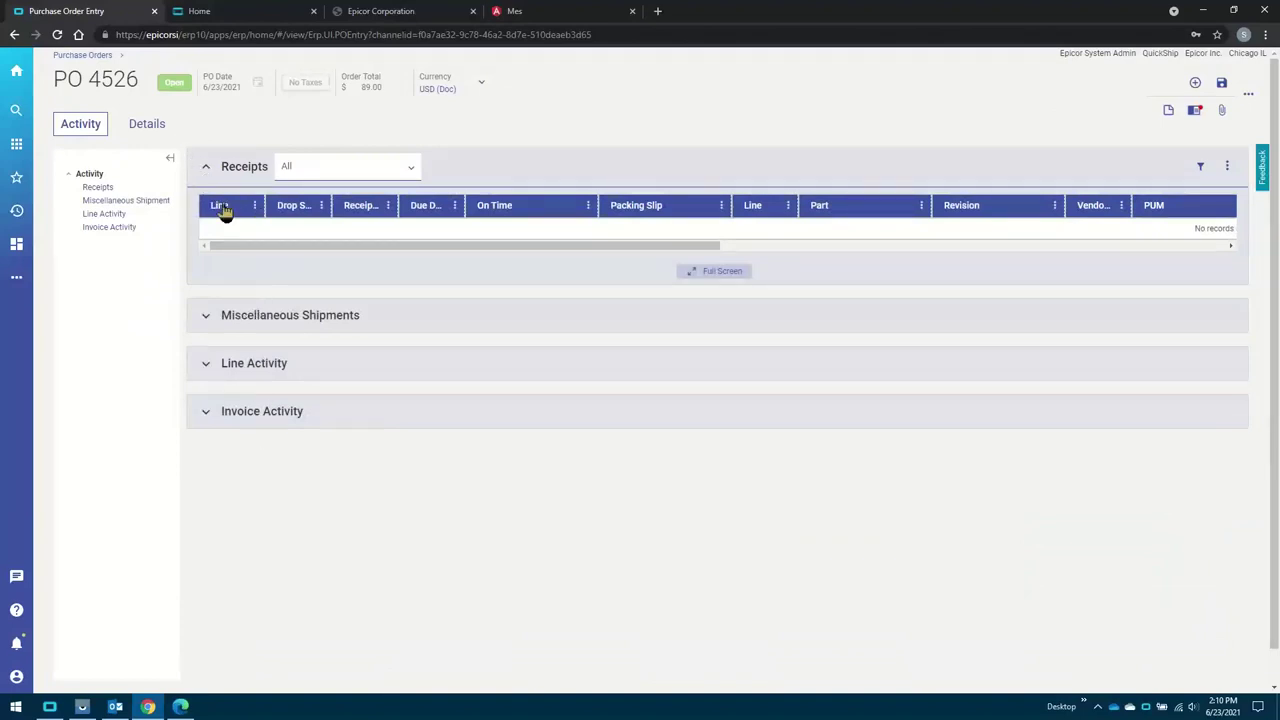
pyautogui.click(145, 125)
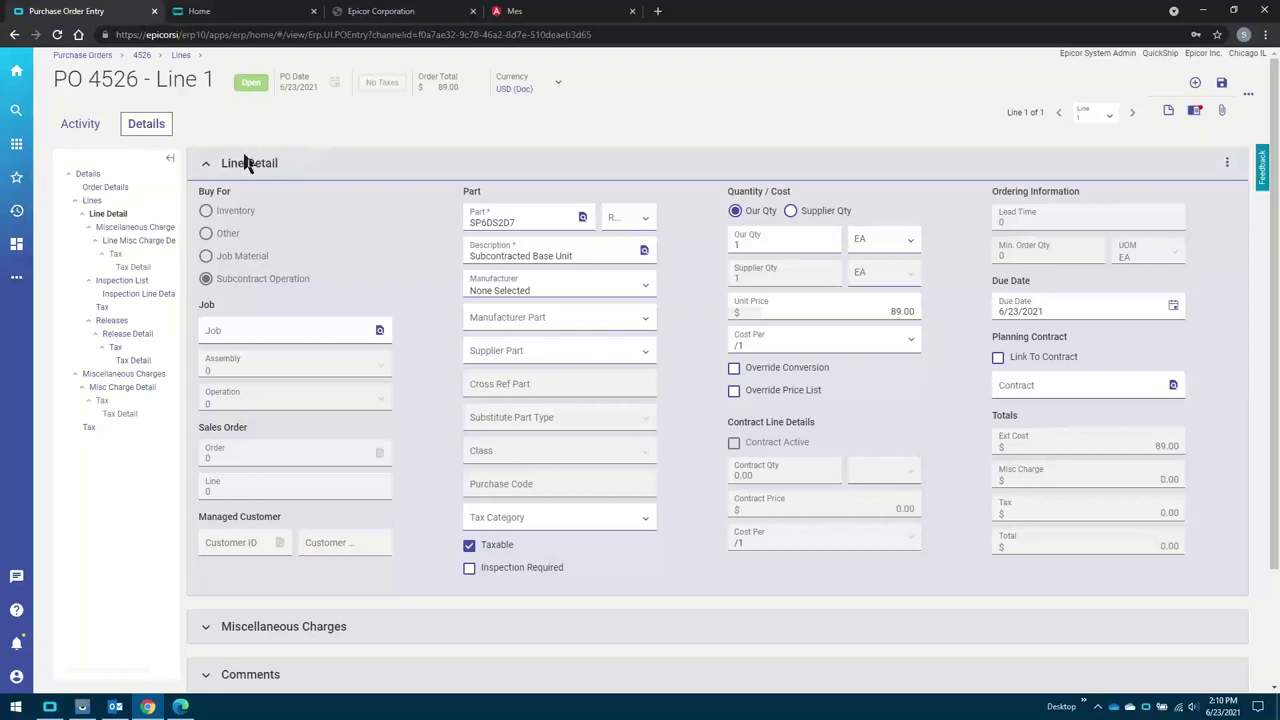
pyautogui.click(88, 174)
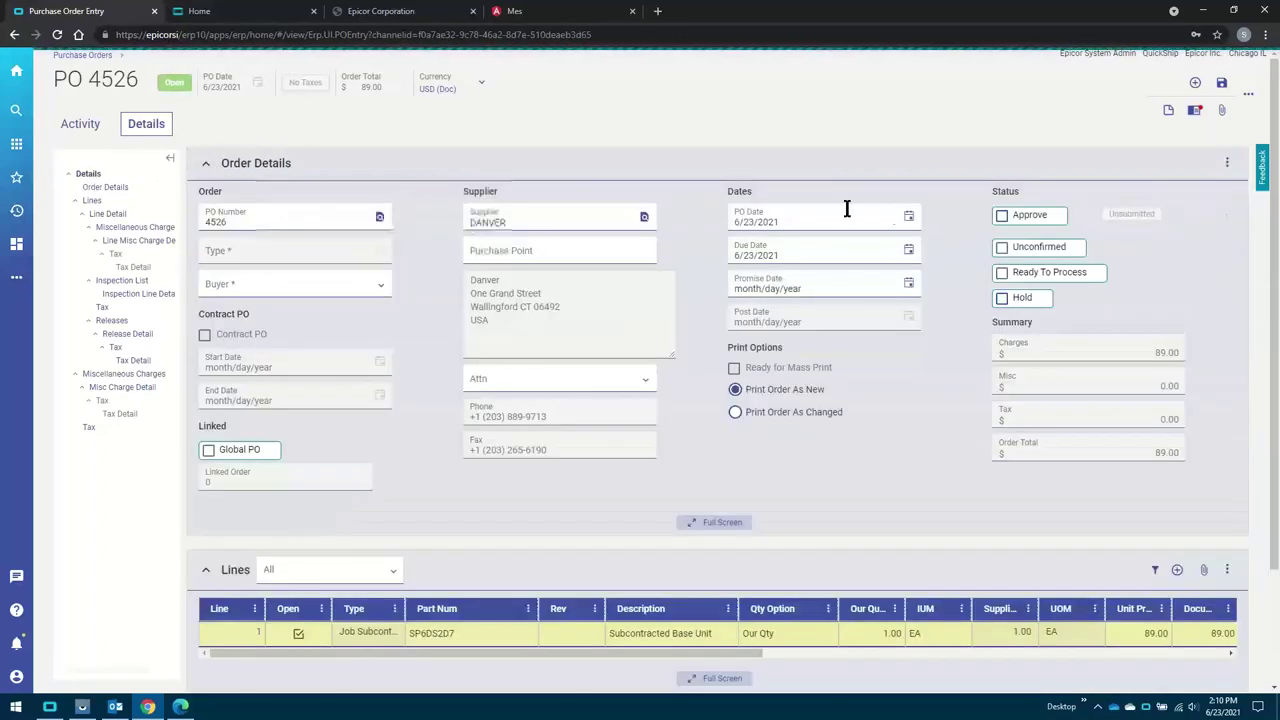
# Step: Zoom the Chrome page out, then reset the zoom back to 100%
pyautogui.click(1265, 35)
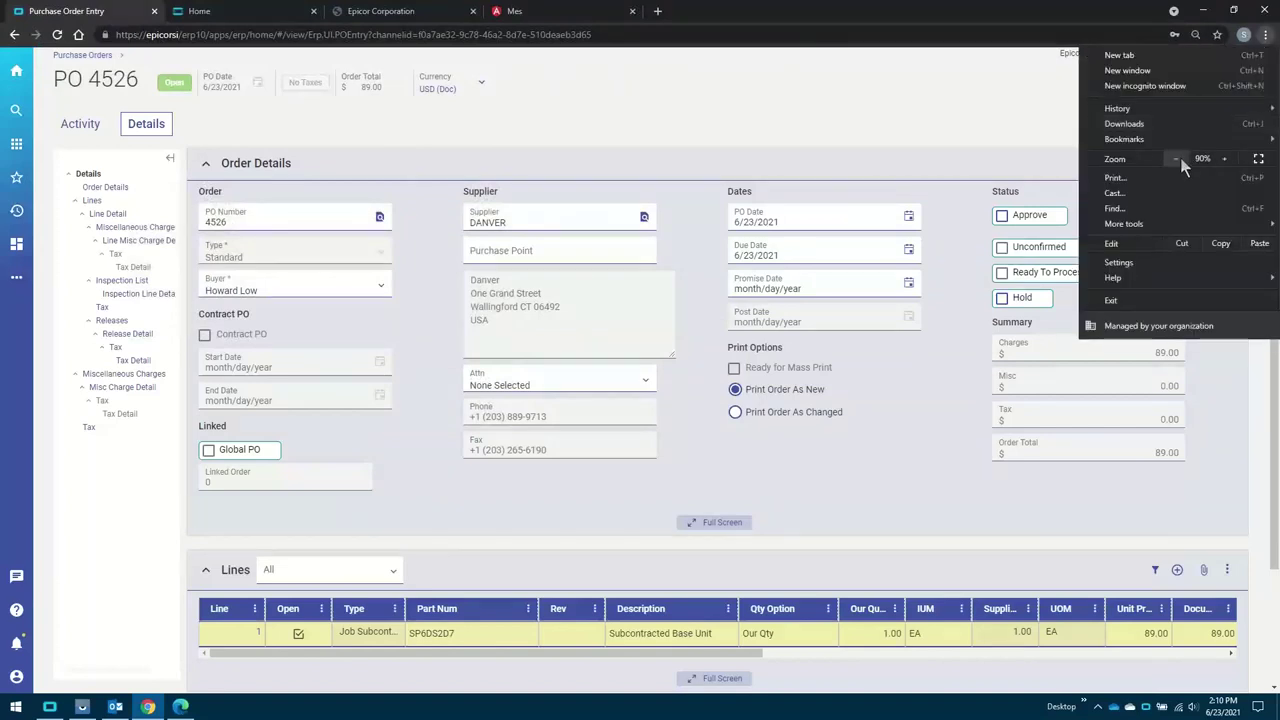
pyautogui.click(1177, 158)
pyautogui.click(1223, 158)
pyautogui.click(996, 140)
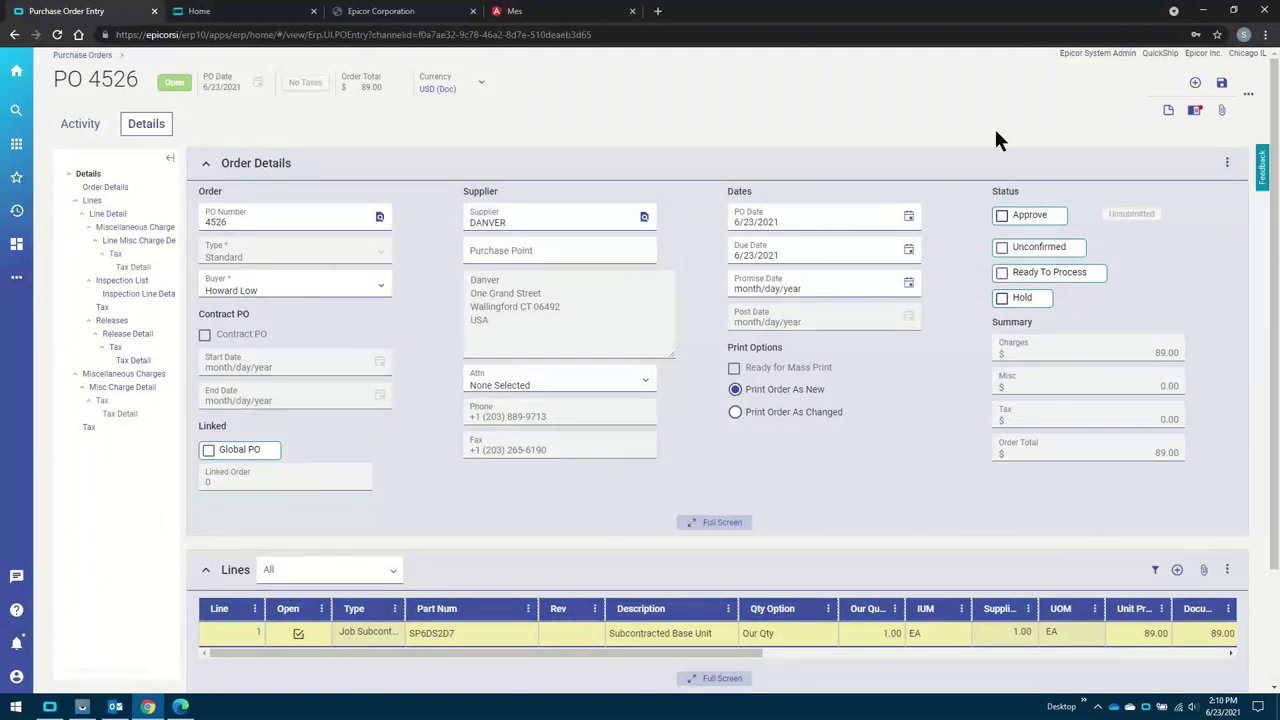
# Step: Preview the page in iPad emulation, go to Home, then turn emulation off
pyautogui.hotkey('ctrl', 'shift', 'm')
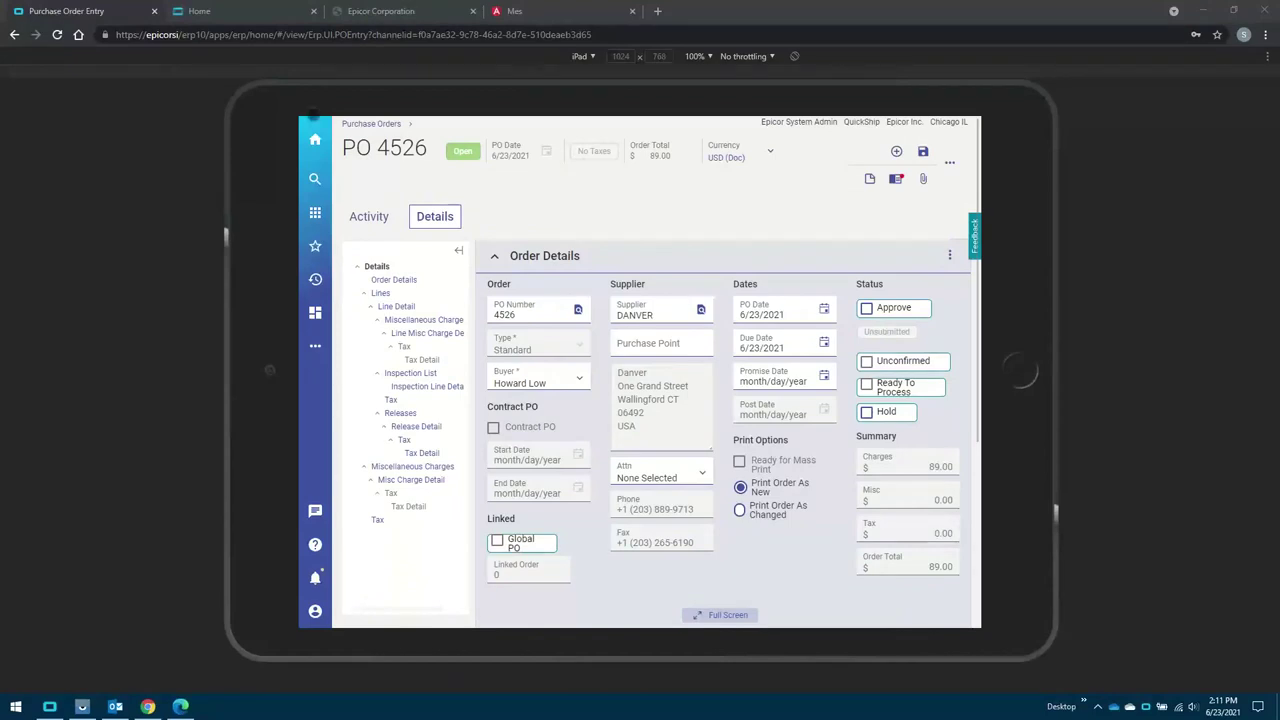
pyautogui.click(315, 124)
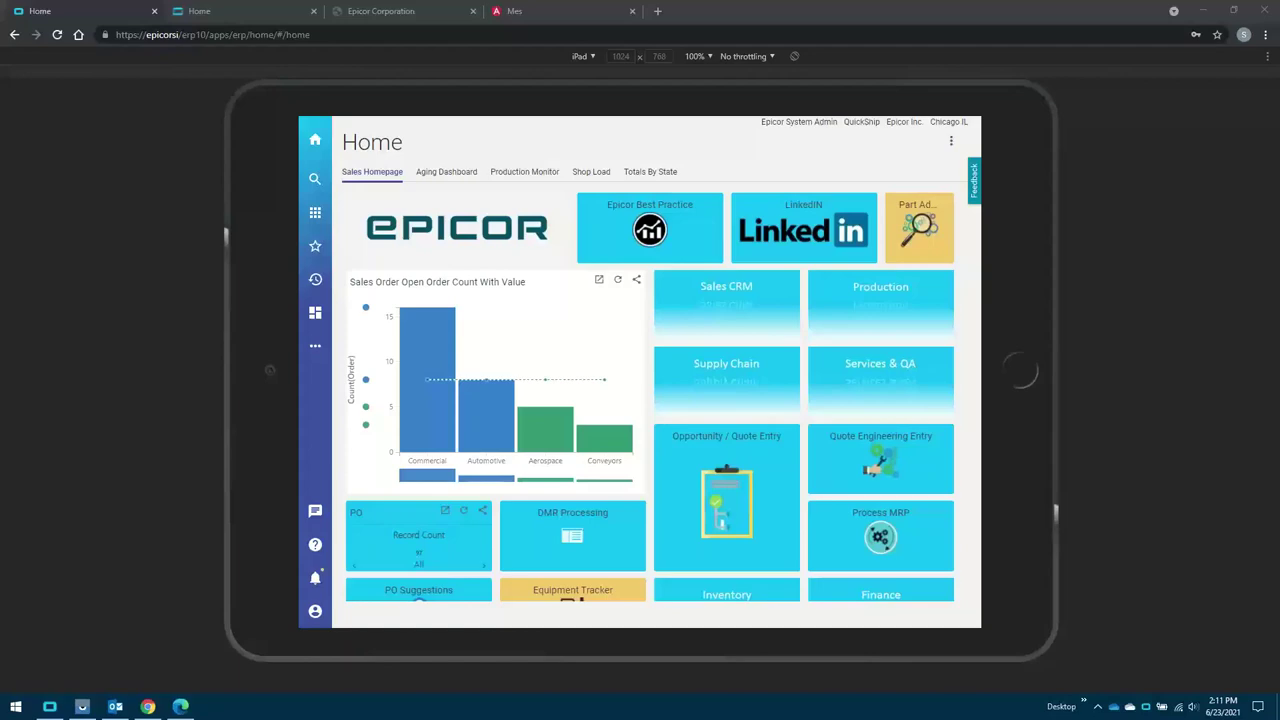
pyautogui.press('F12')
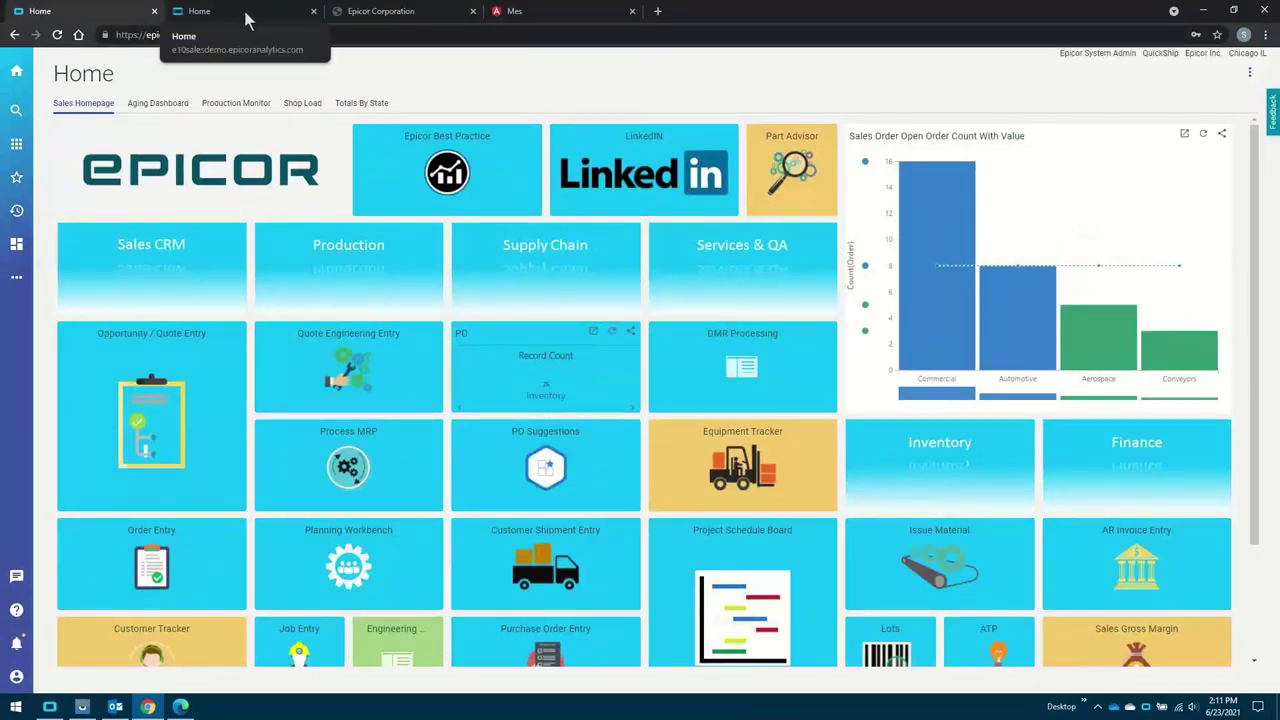
# Step: Sign in to MES with the employee ID and clock in on shift 2
pyautogui.click(530, 12)
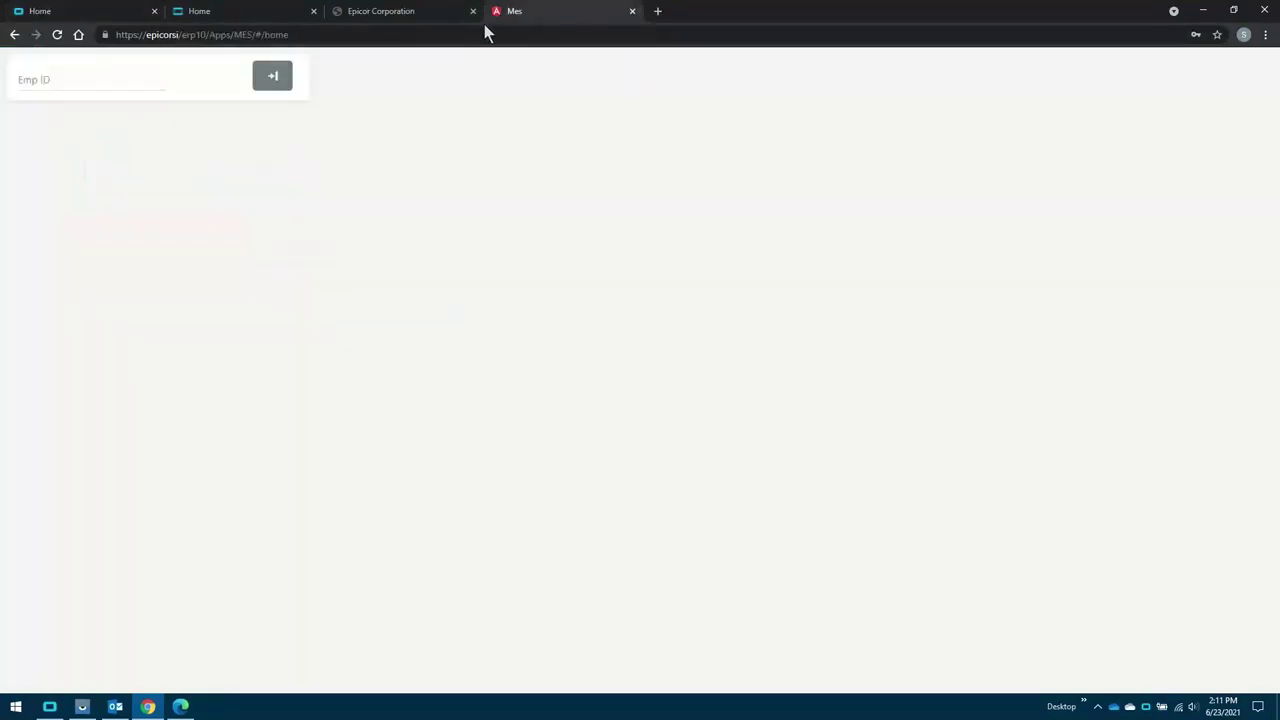
pyautogui.click(60, 85)
pyautogui.write('100')
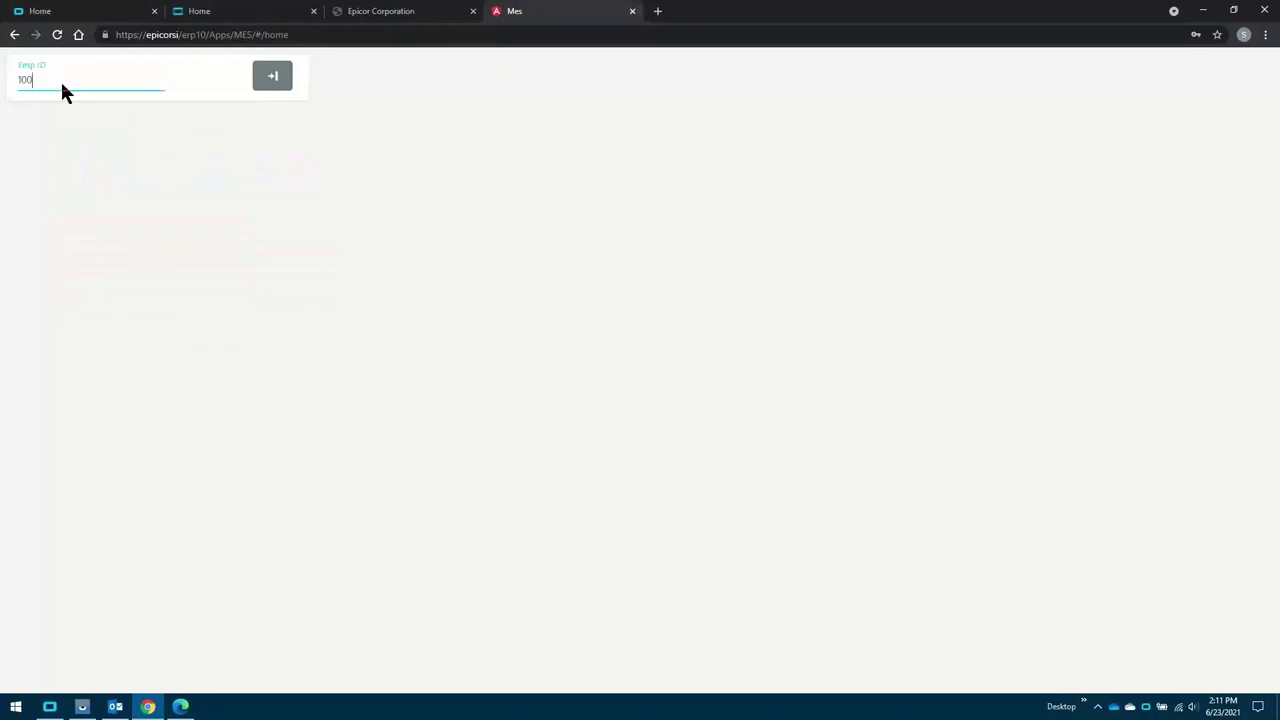
pyautogui.press('Return')
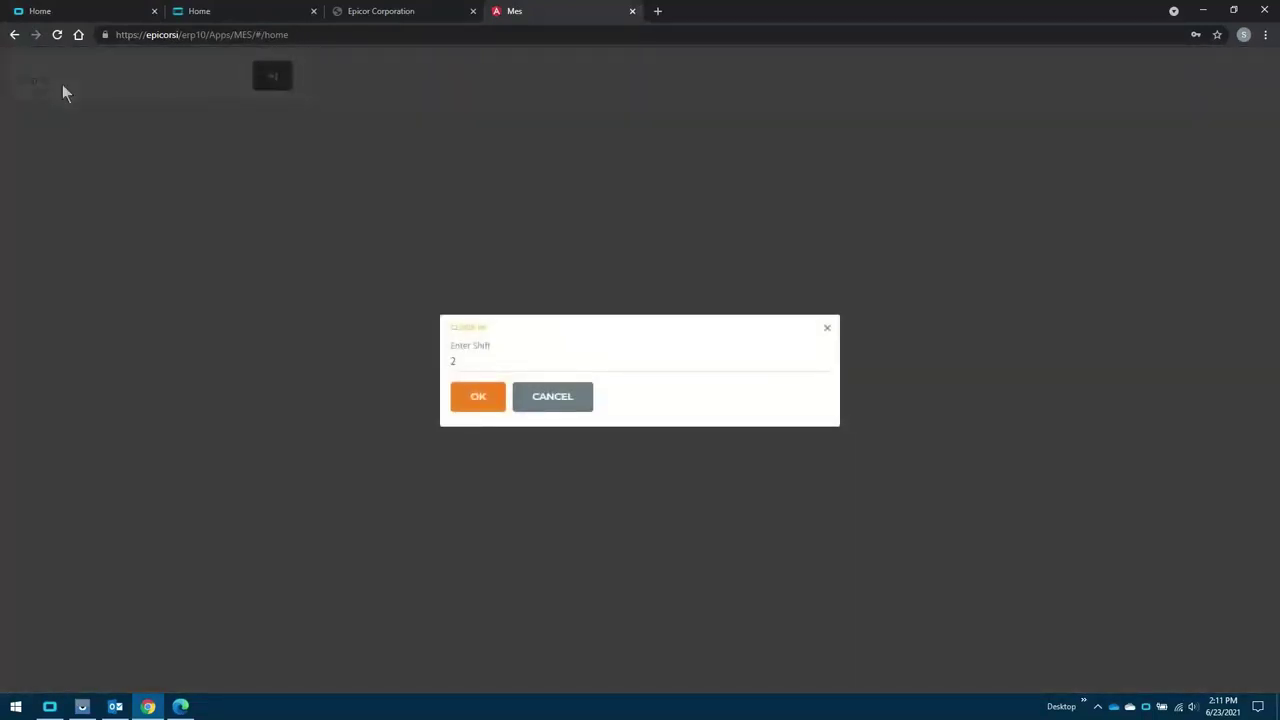
pyautogui.click(476, 405)
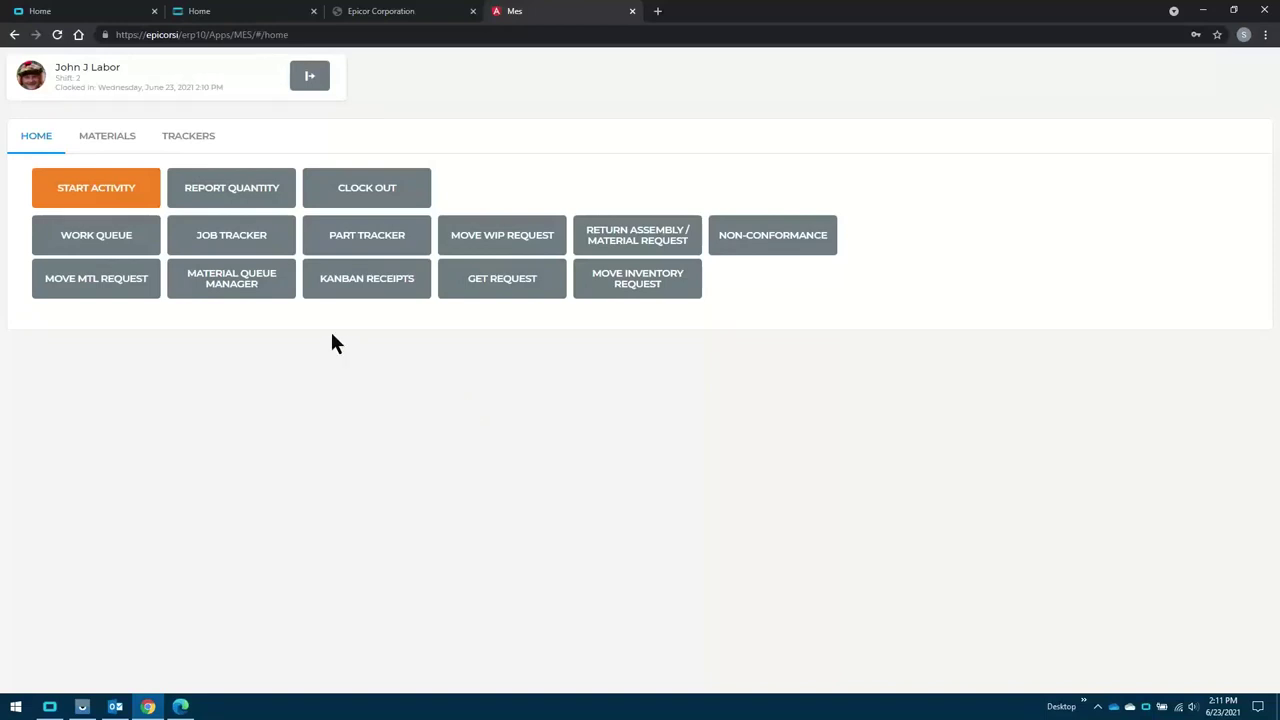
# Step: Review the work queue and the Production start-activity form, then log the employee out
pyautogui.click(110, 252)
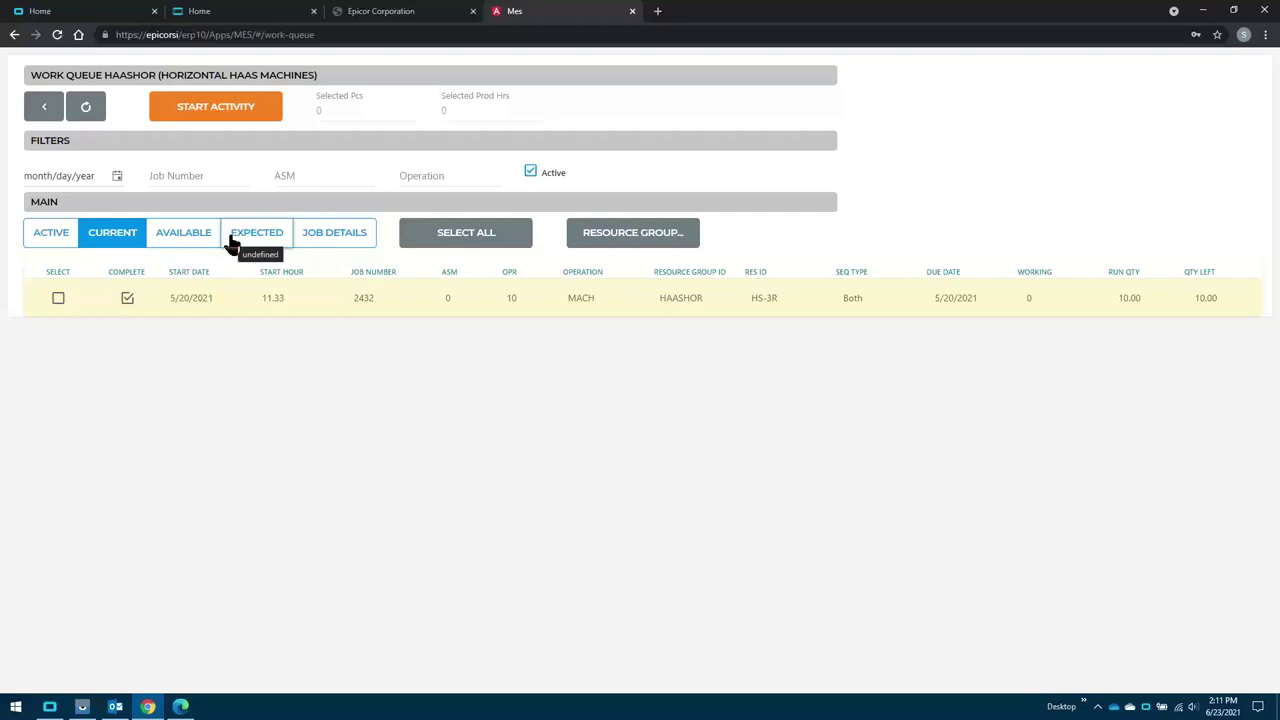
pyautogui.click(38, 116)
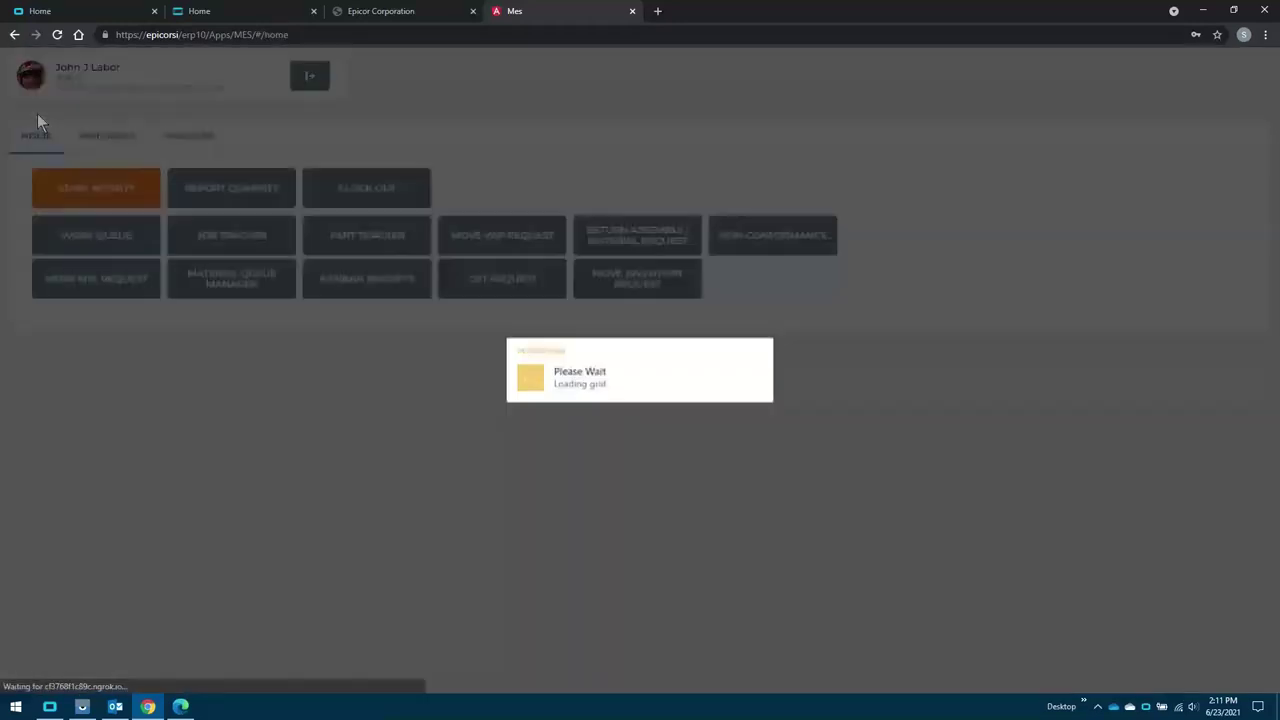
pyautogui.click(99, 203)
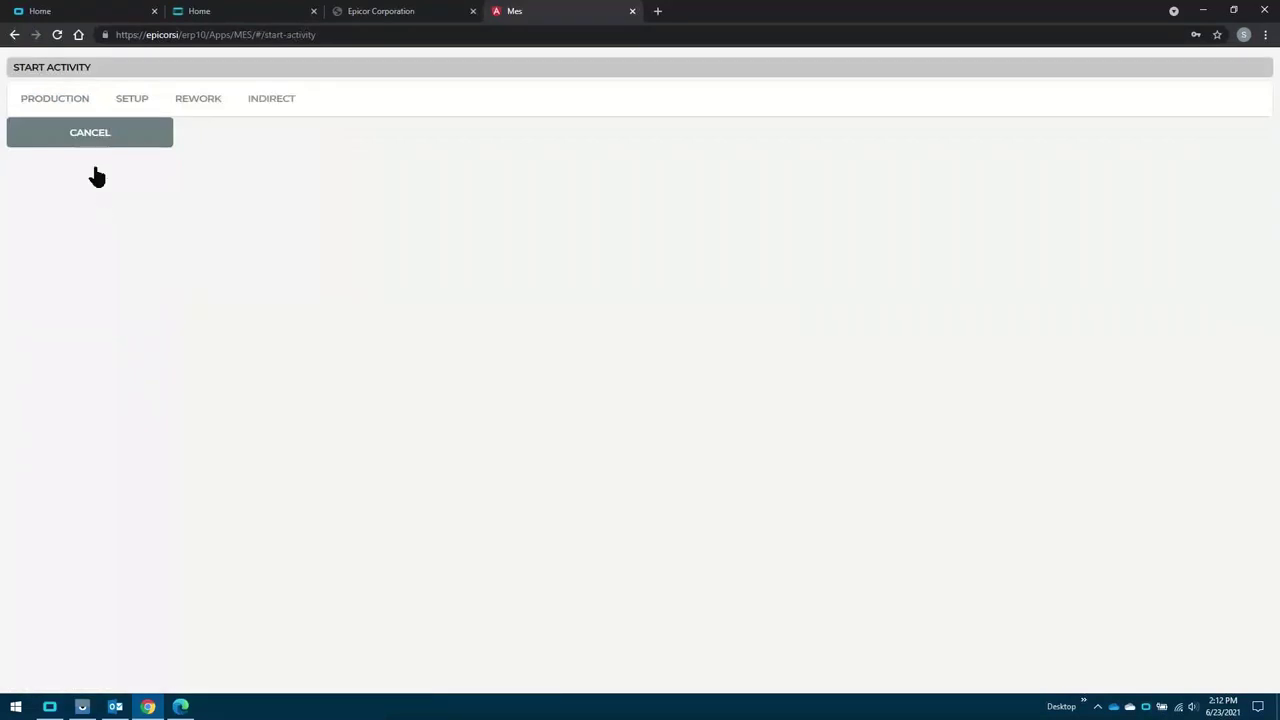
pyautogui.click(78, 101)
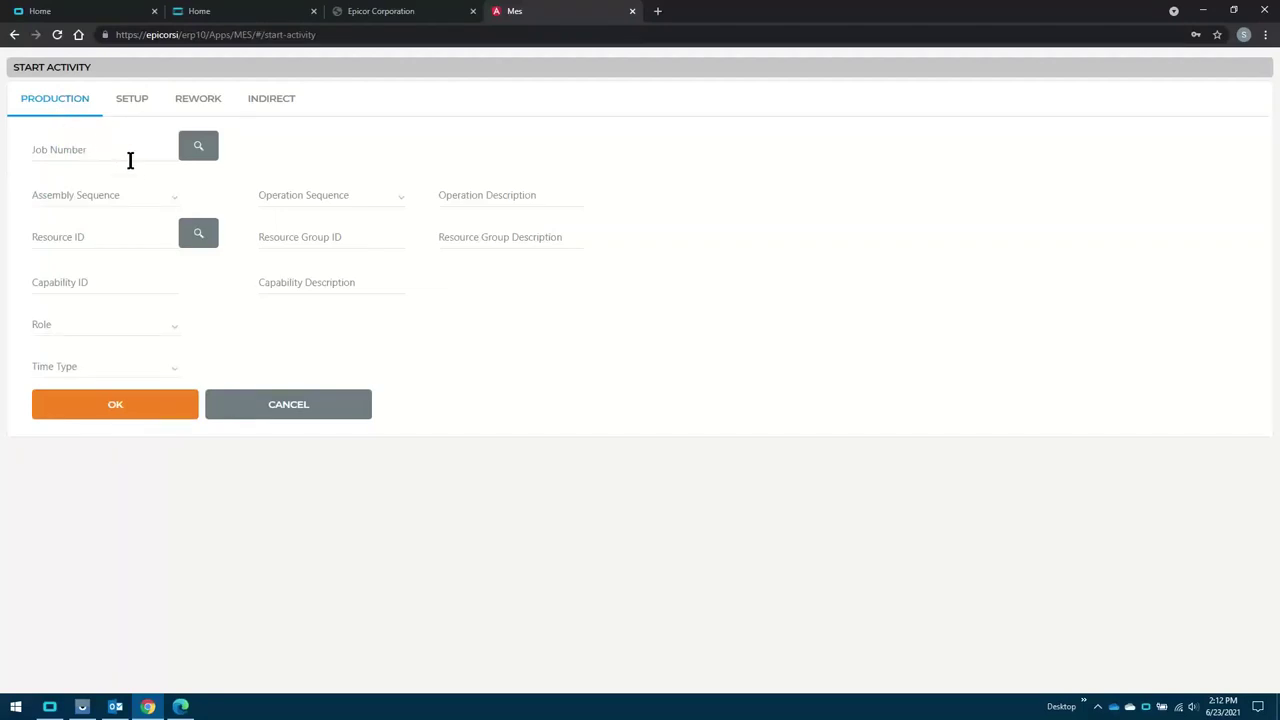
pyautogui.click(290, 406)
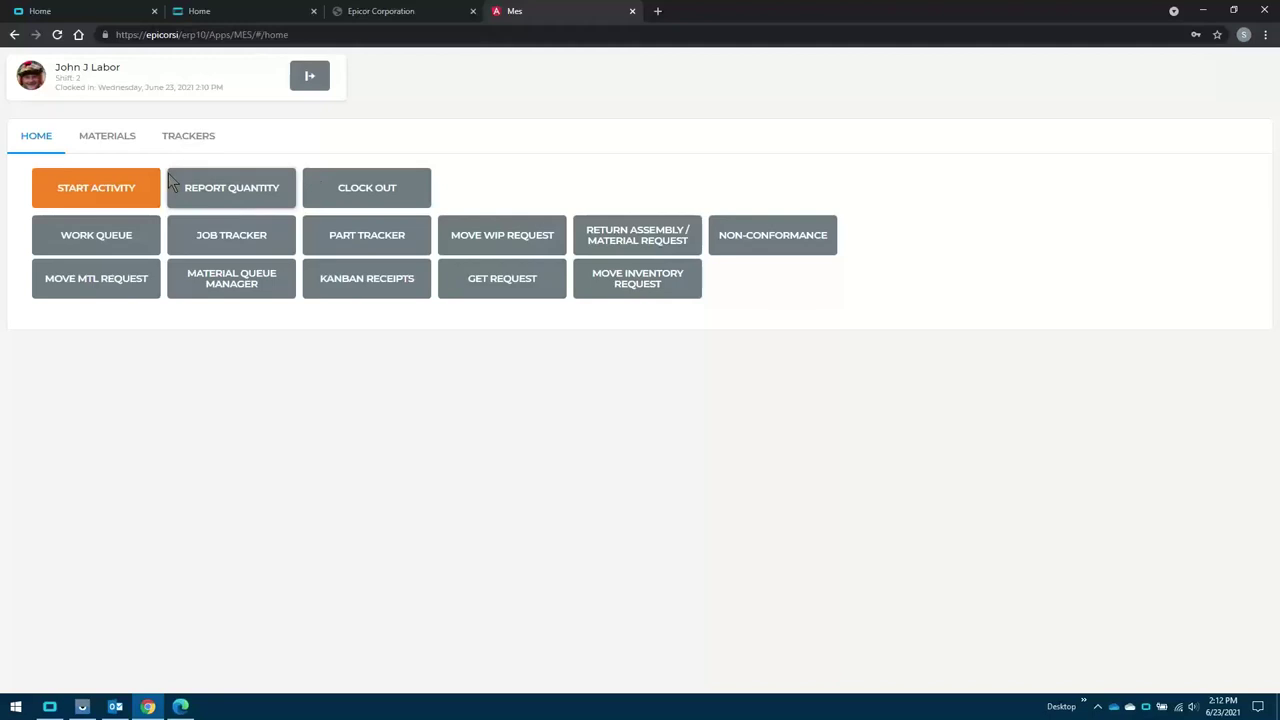
pyautogui.click(300, 80)
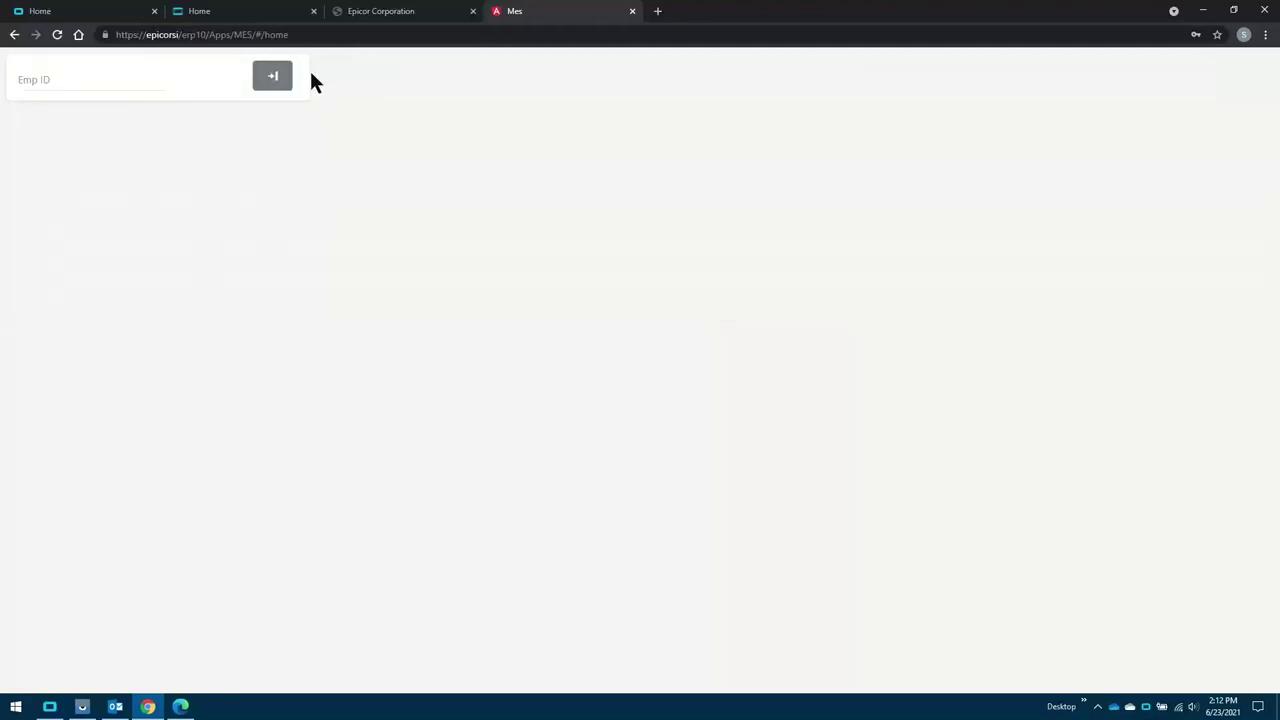
pyautogui.click(1203, 11)
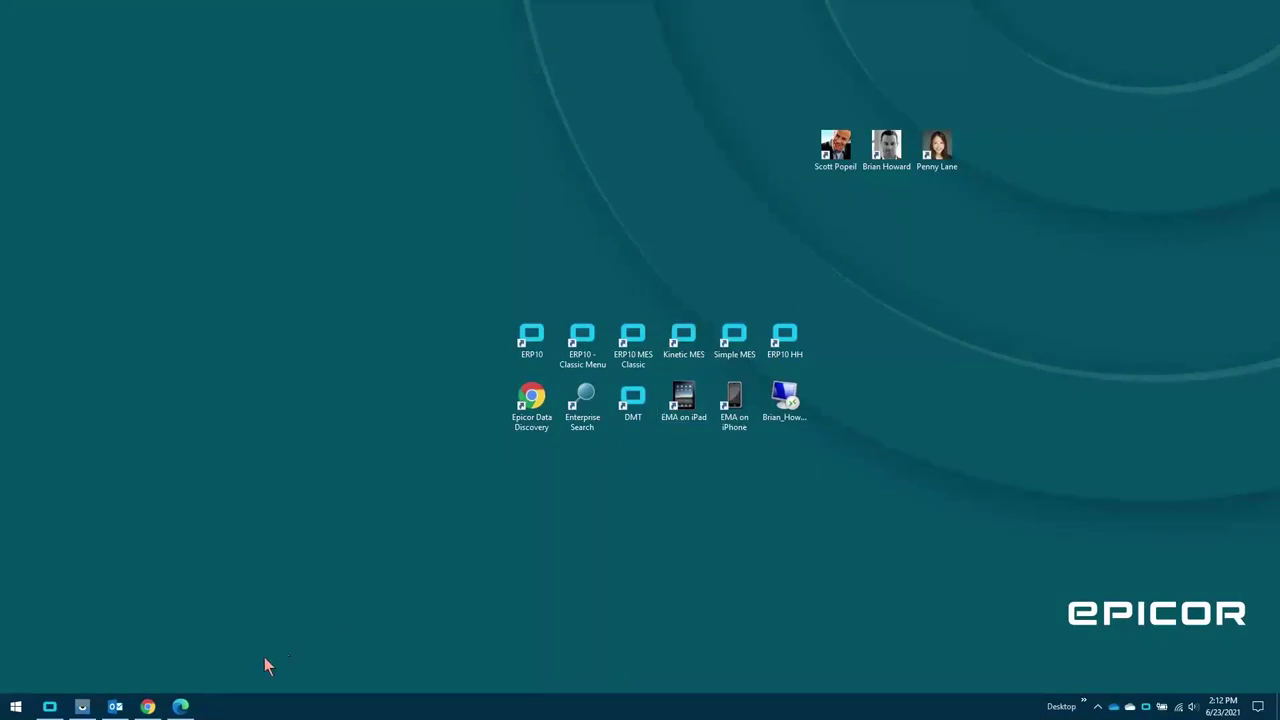
# Step: Bring up the mirrored CT40 phone and unlock it with its PIN
pyautogui.click(82, 706)
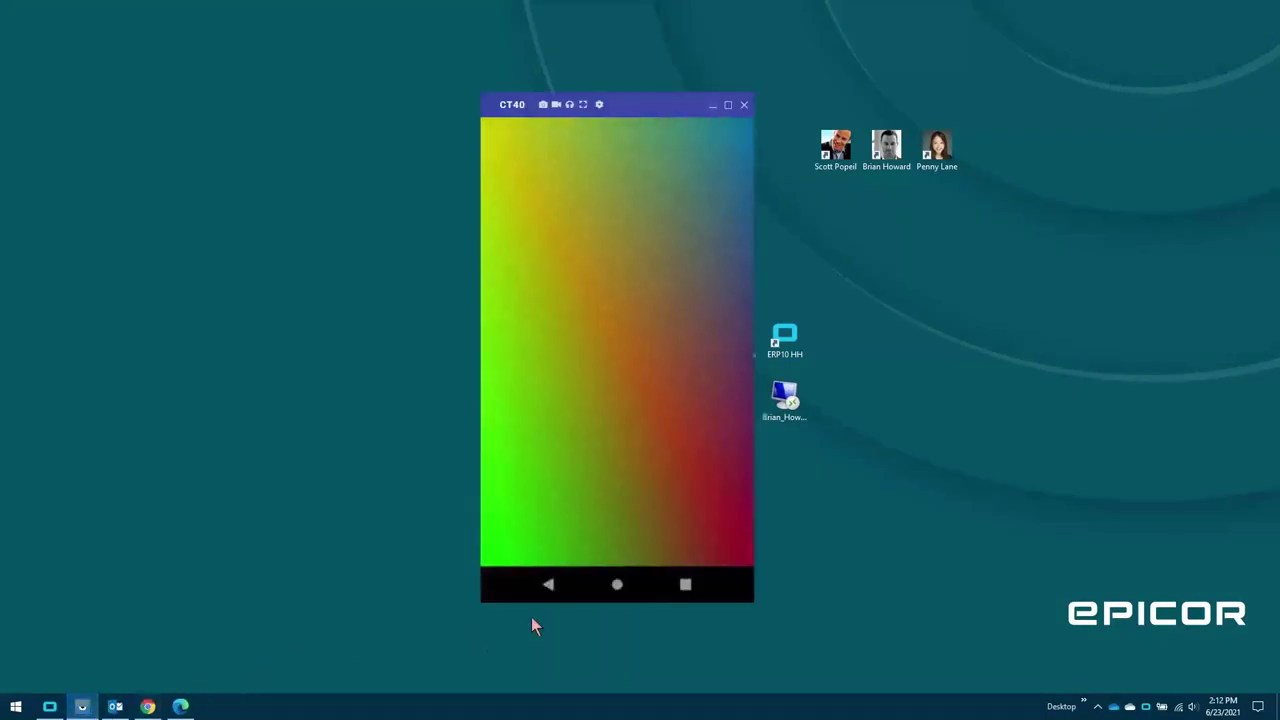
pyautogui.click(616, 585)
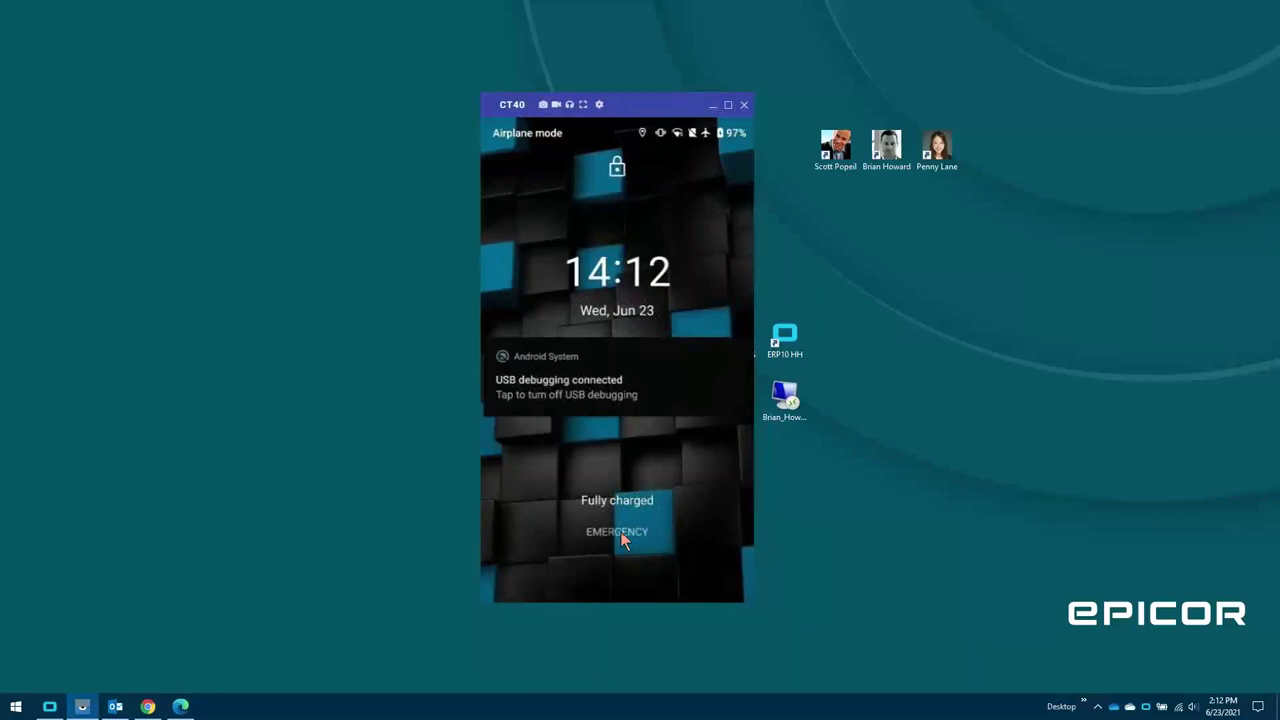
pyautogui.moveTo(620, 534); pyautogui.dragTo(623, 531)
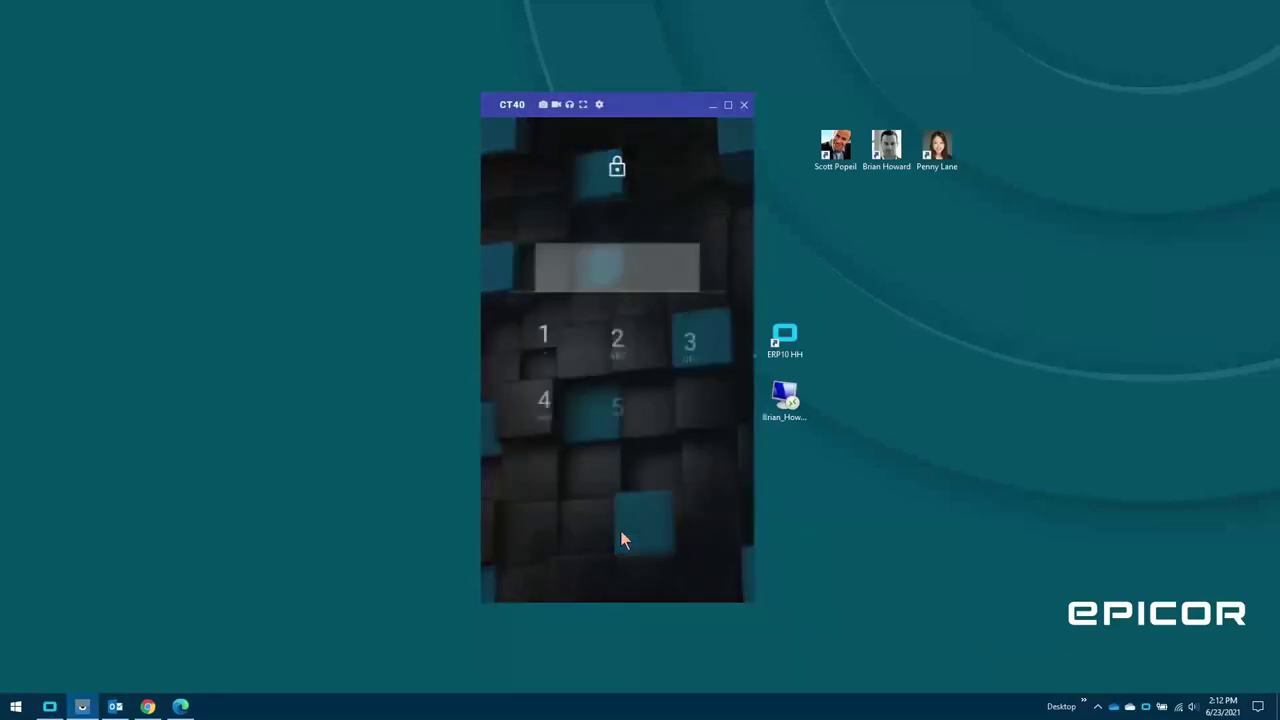
pyautogui.click(546, 330)
pyautogui.click(546, 378)
pyautogui.click(701, 386)
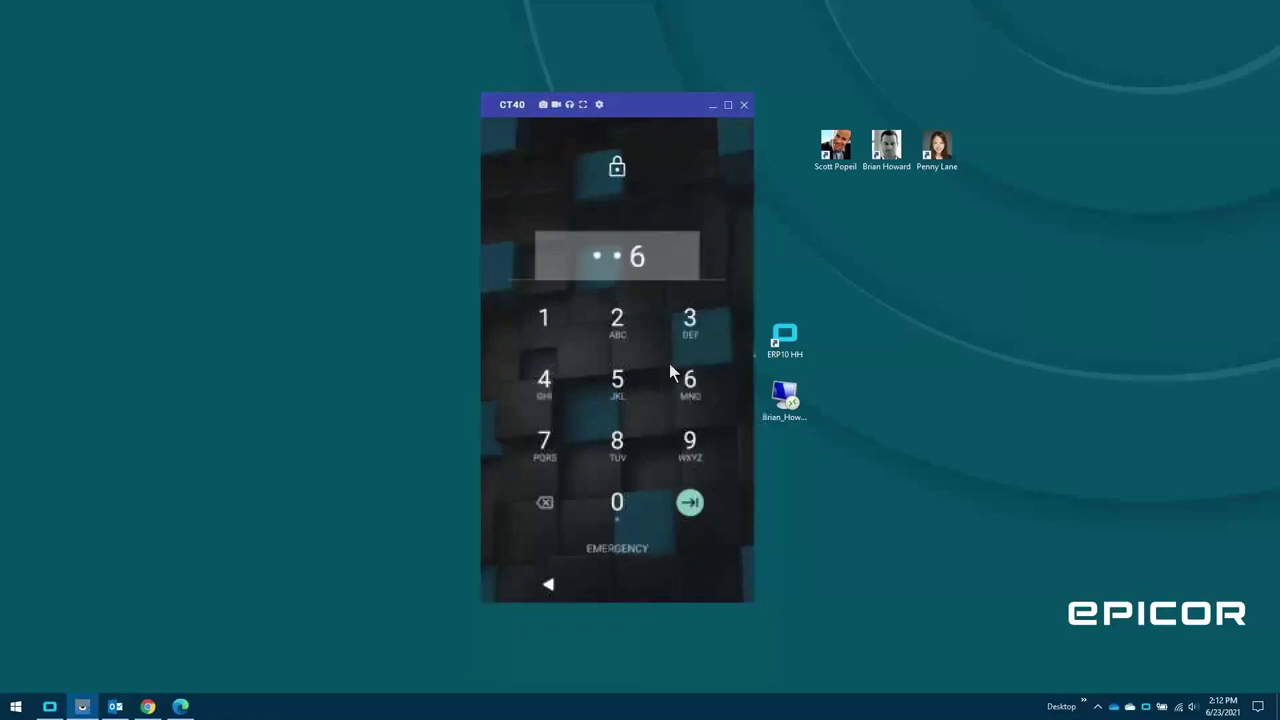
pyautogui.click(622, 334)
pyautogui.click(689, 503)
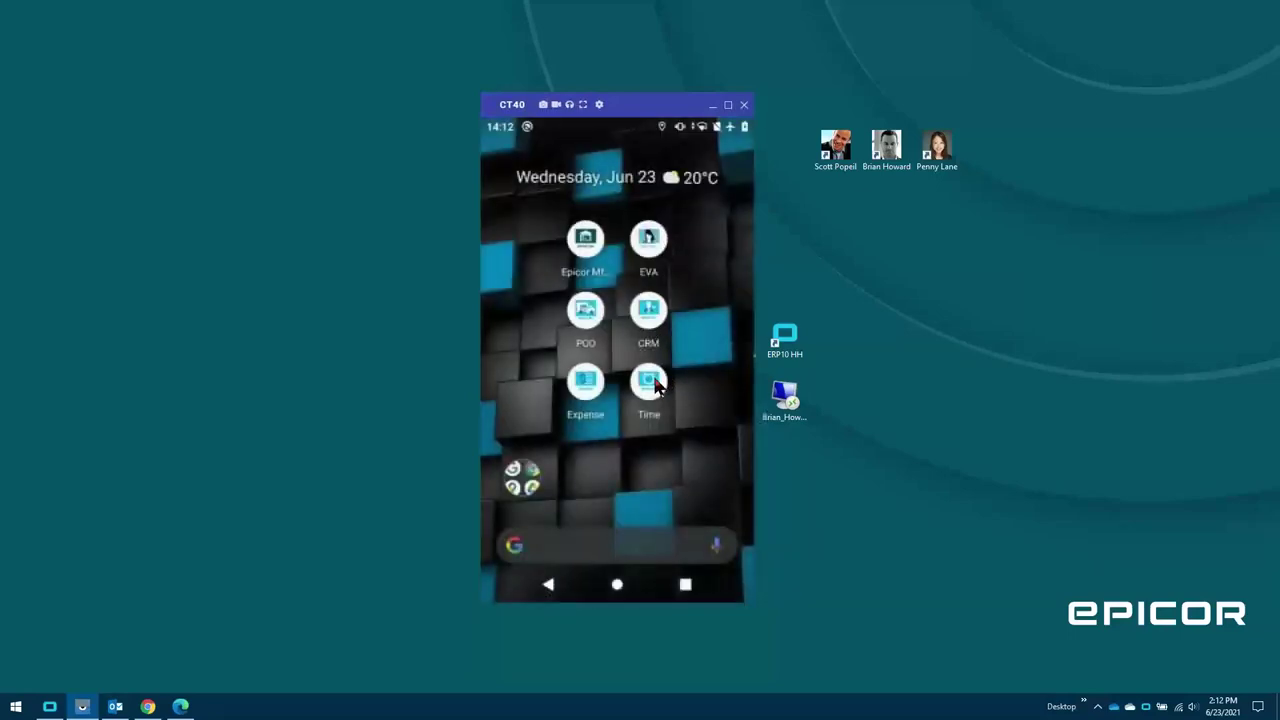
# Step: In the CRM app, open customer Addison, Inc and view its financial summary
pyautogui.click(650, 338)
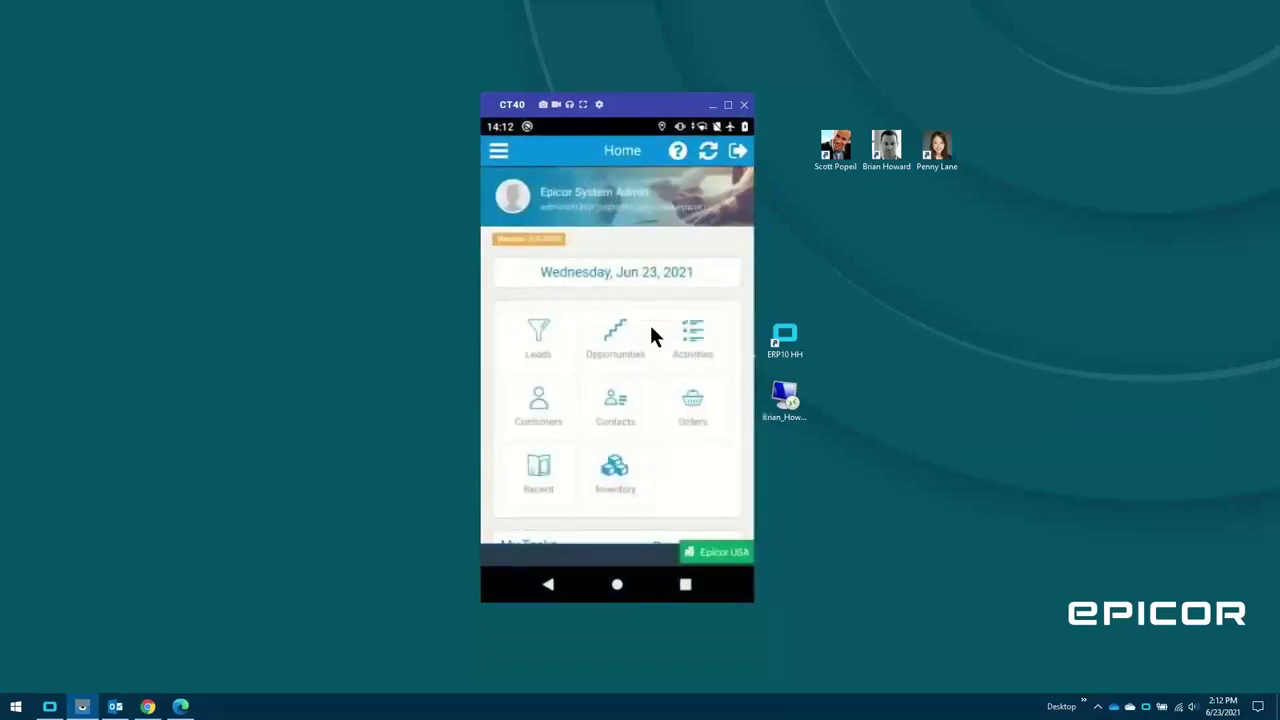
pyautogui.click(538, 335)
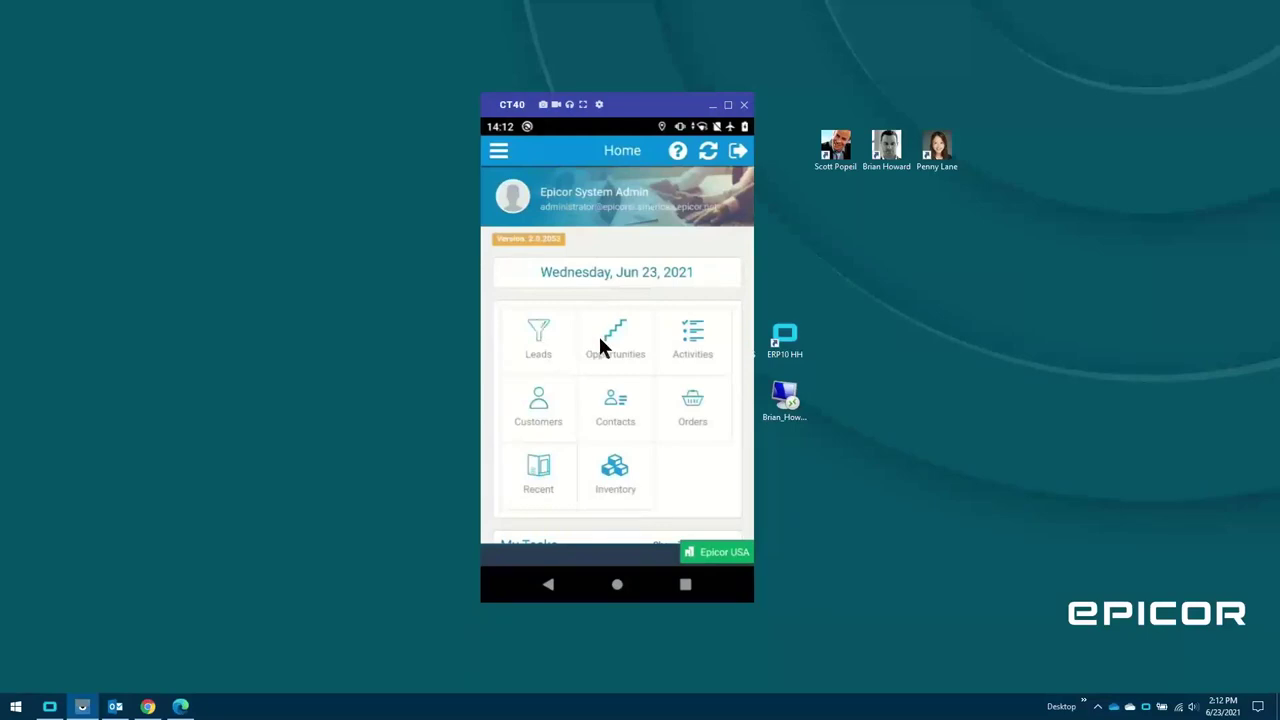
pyautogui.click(560, 414)
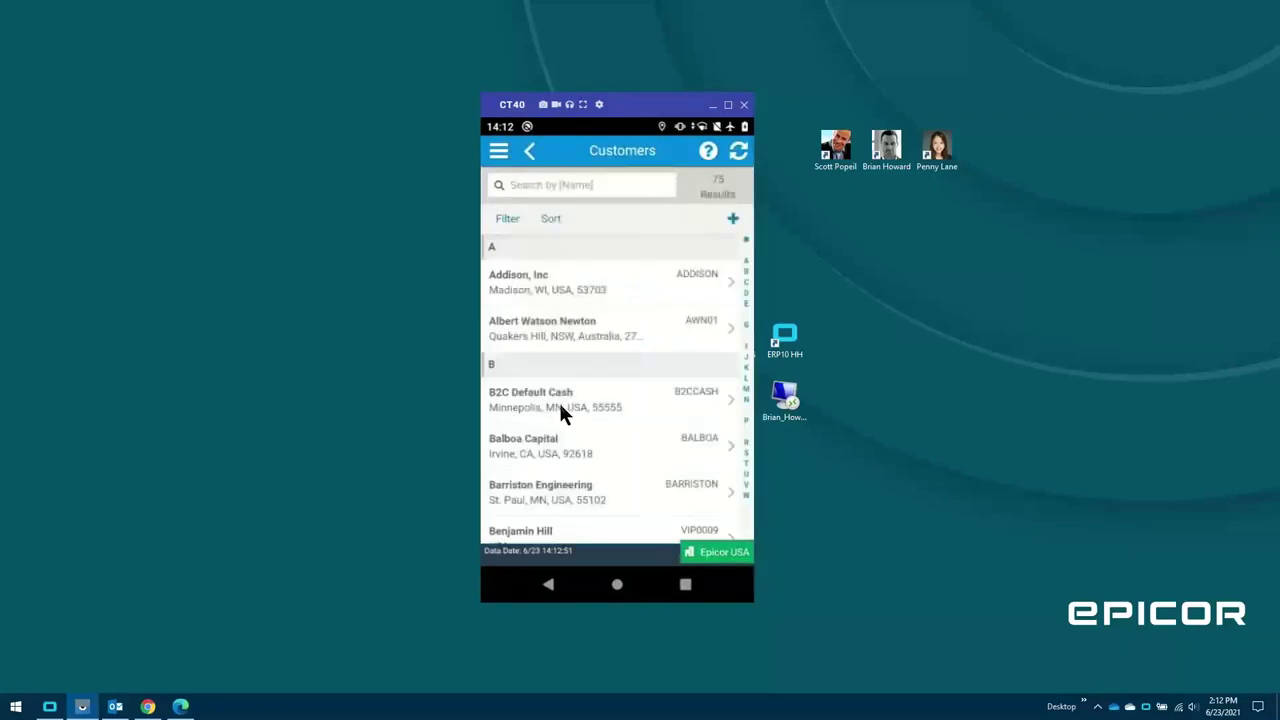
pyautogui.click(584, 304)
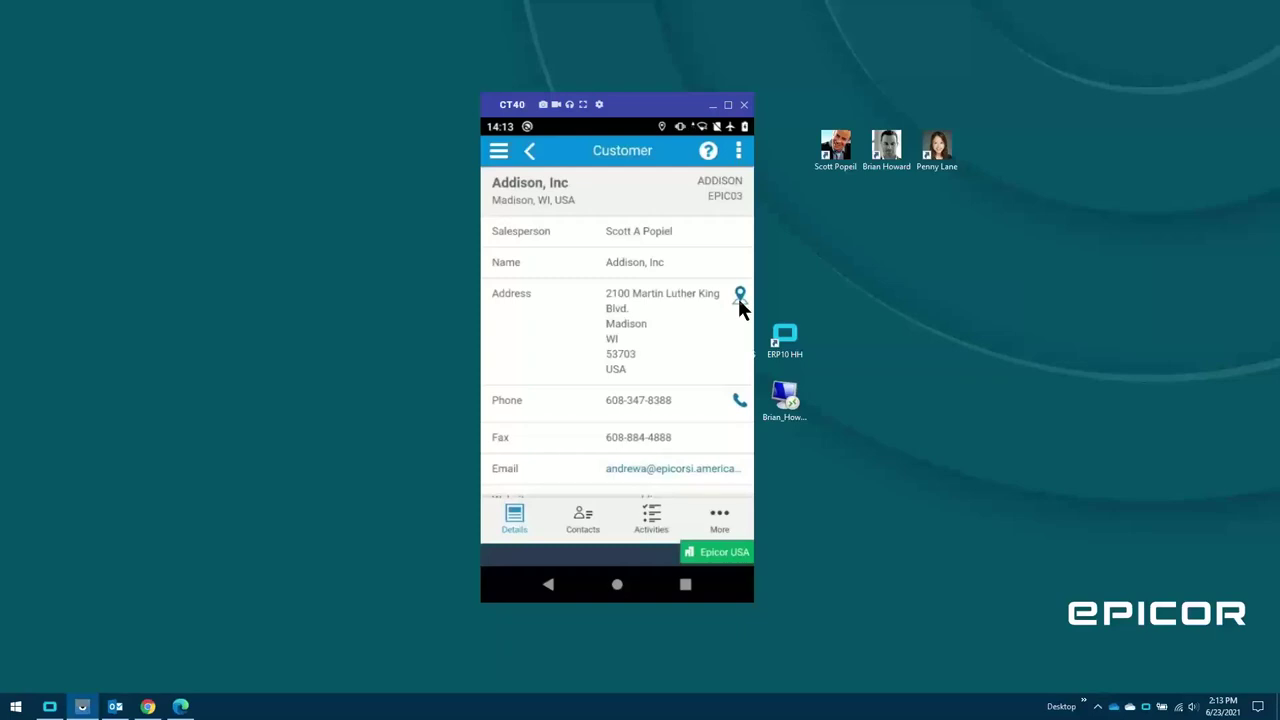
pyautogui.click(533, 163)
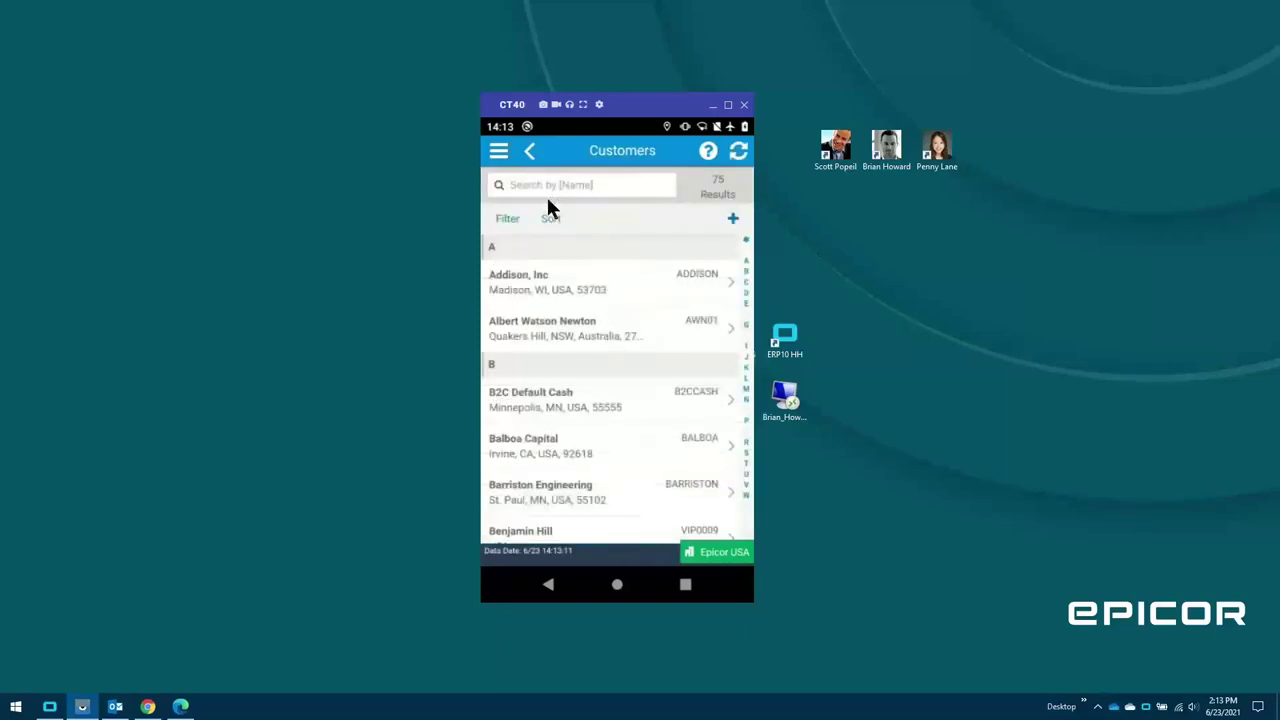
pyautogui.click(553, 295)
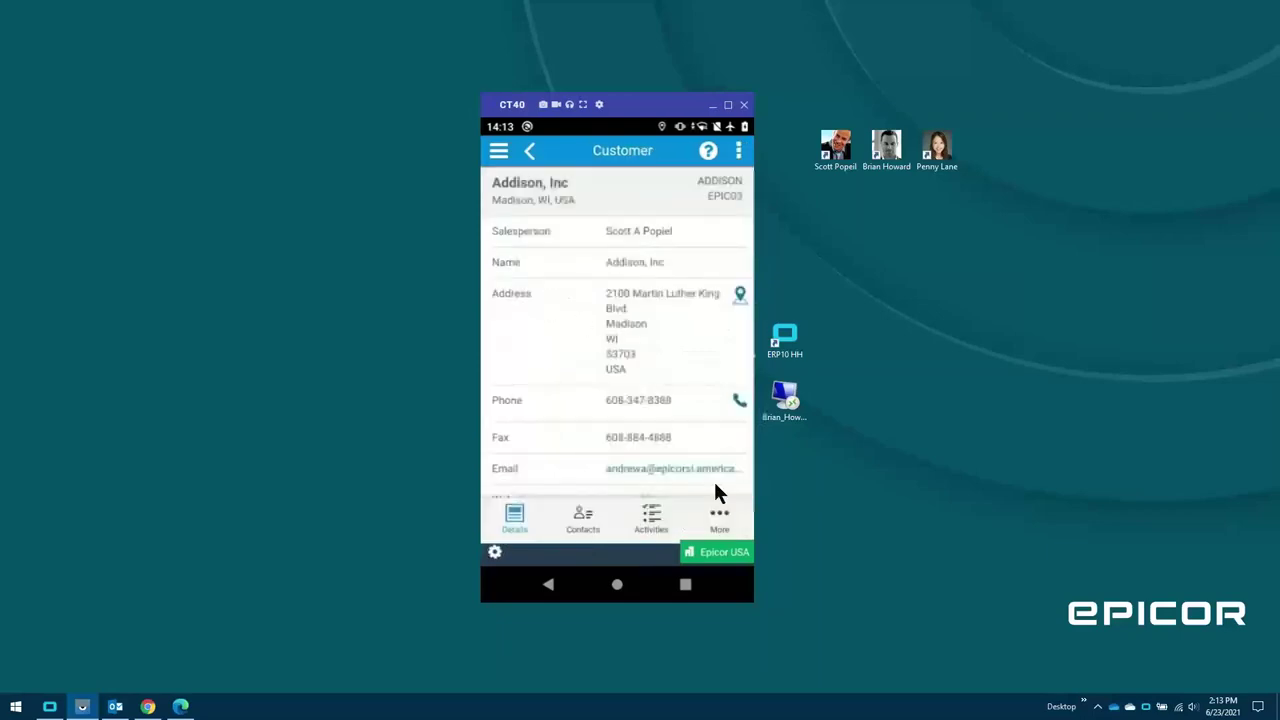
pyautogui.click(725, 519)
pyautogui.click(707, 384)
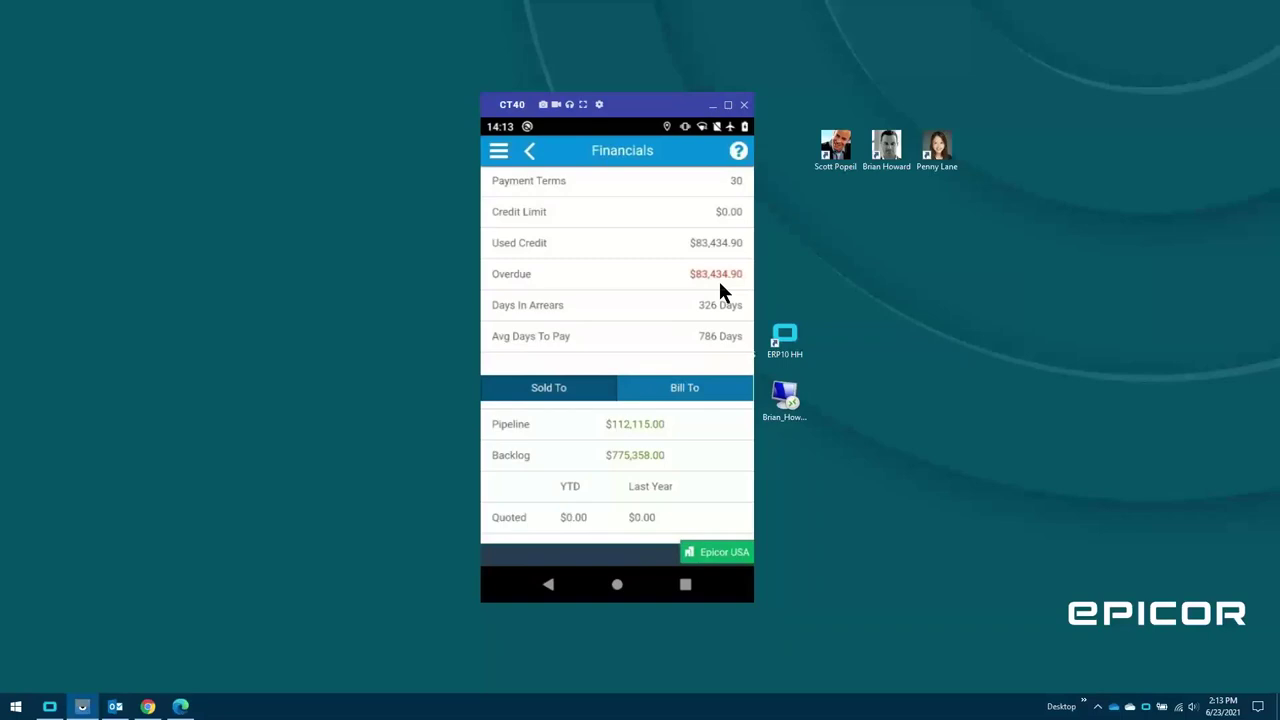
pyautogui.click(531, 152)
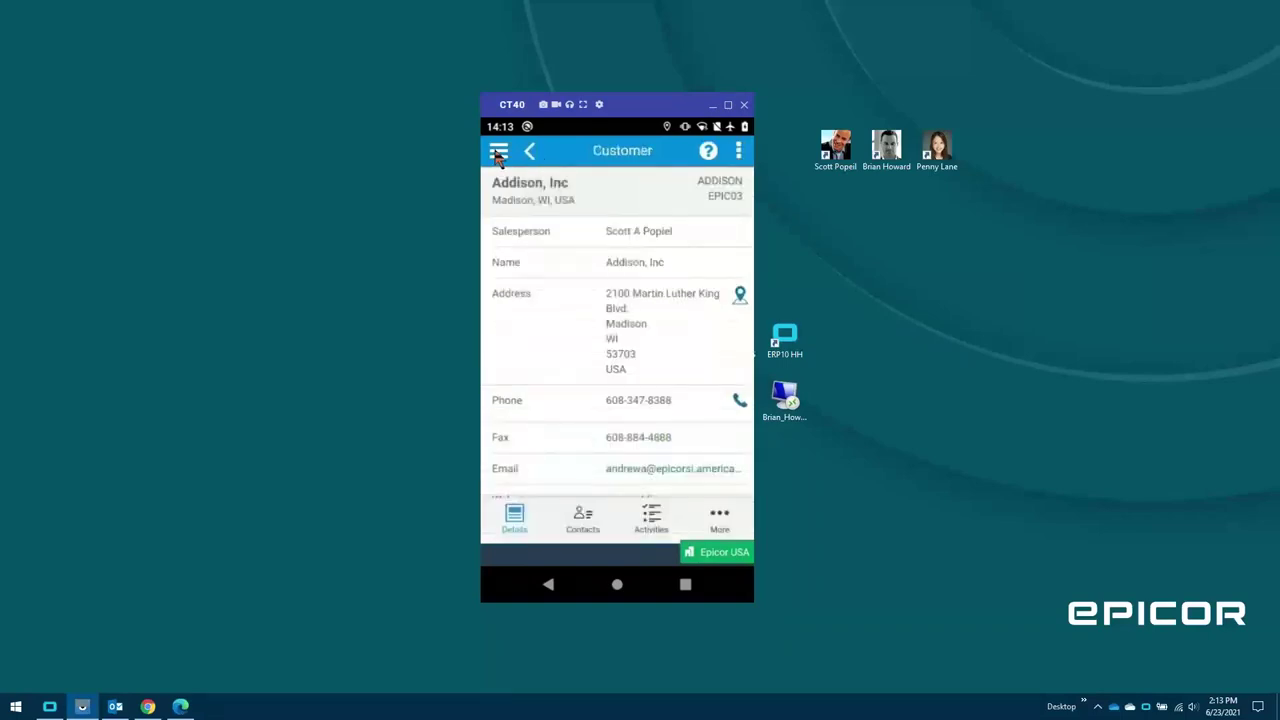
# Step: Open the Leads list, start a new lead, and return to the phone's home screen
pyautogui.click(498, 155)
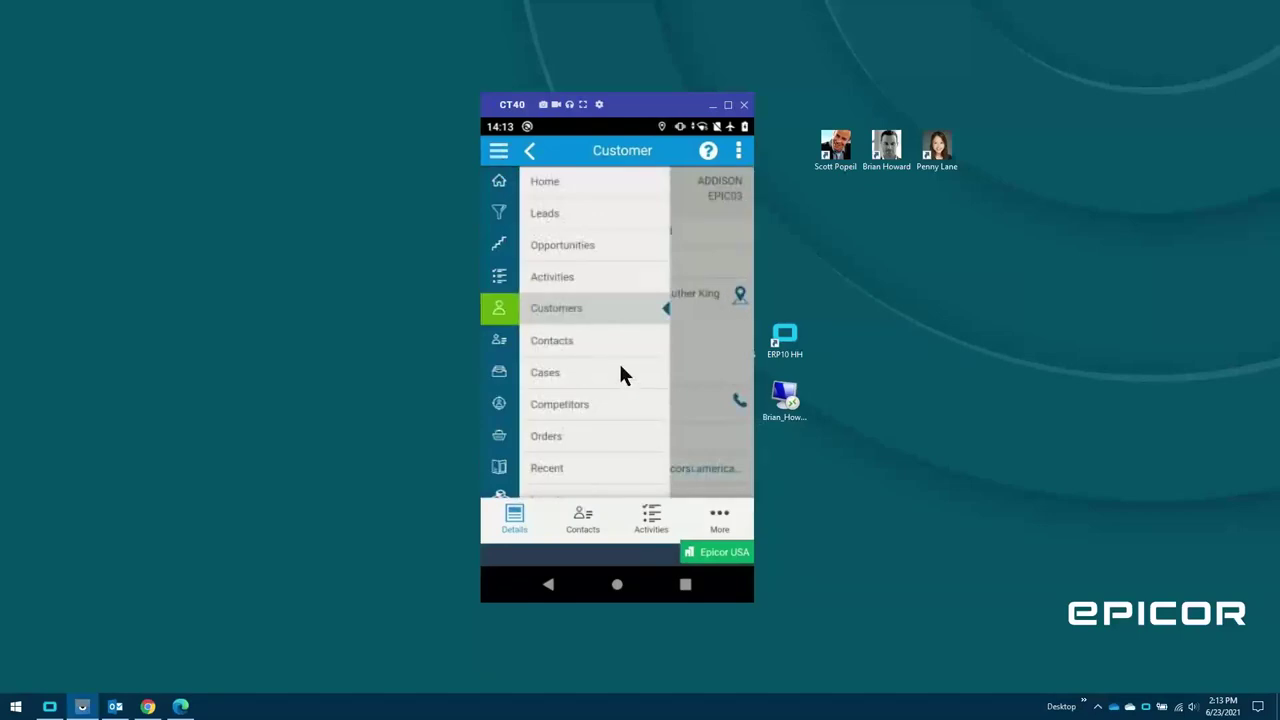
pyautogui.click(571, 217)
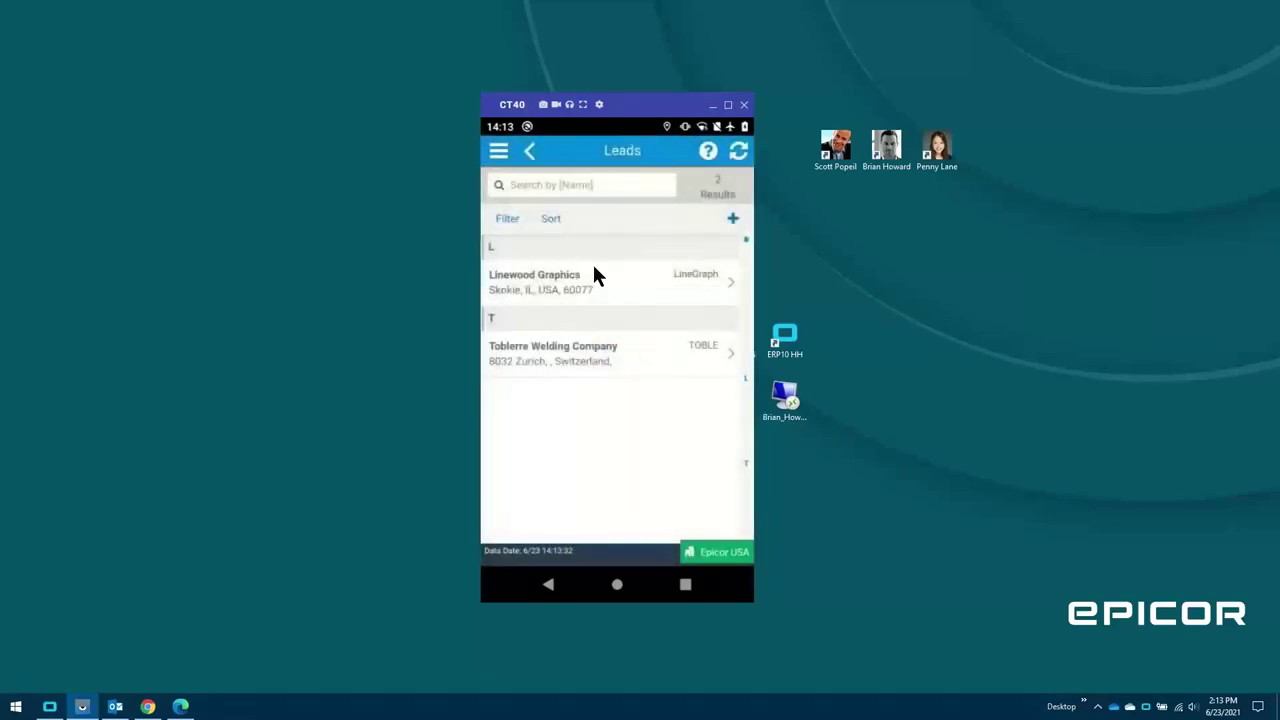
pyautogui.click(731, 224)
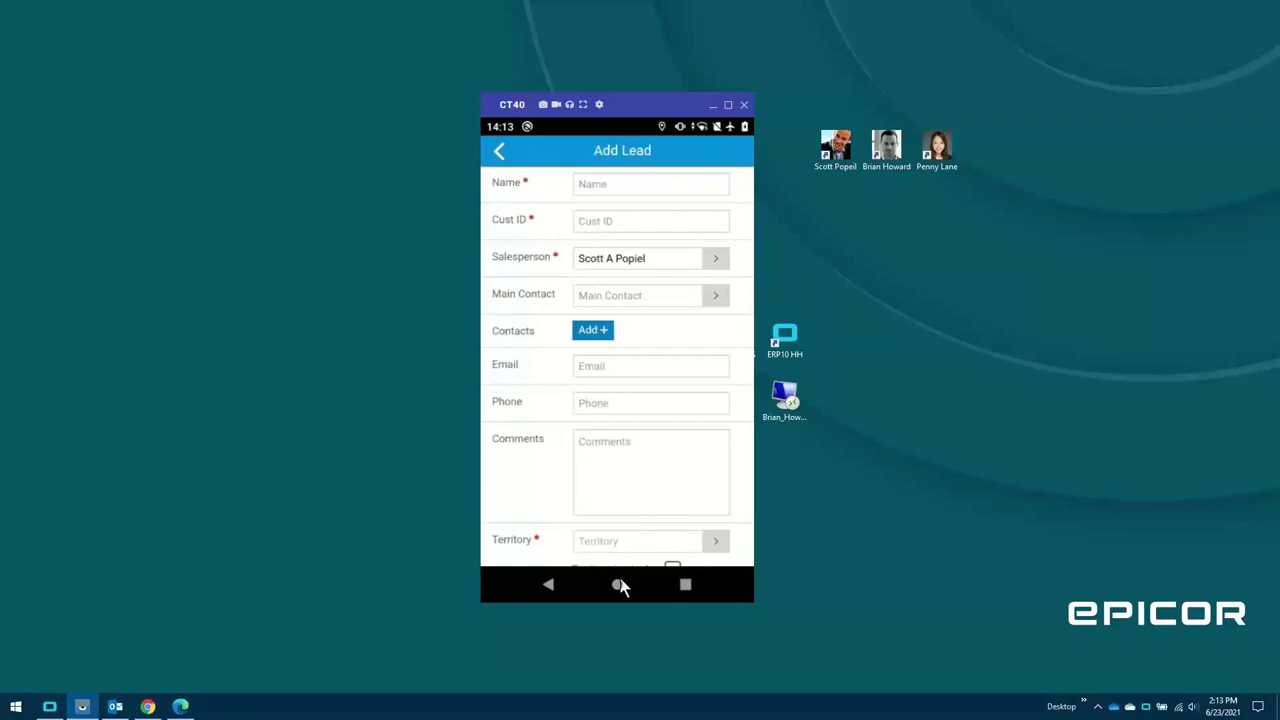
pyautogui.click(619, 587)
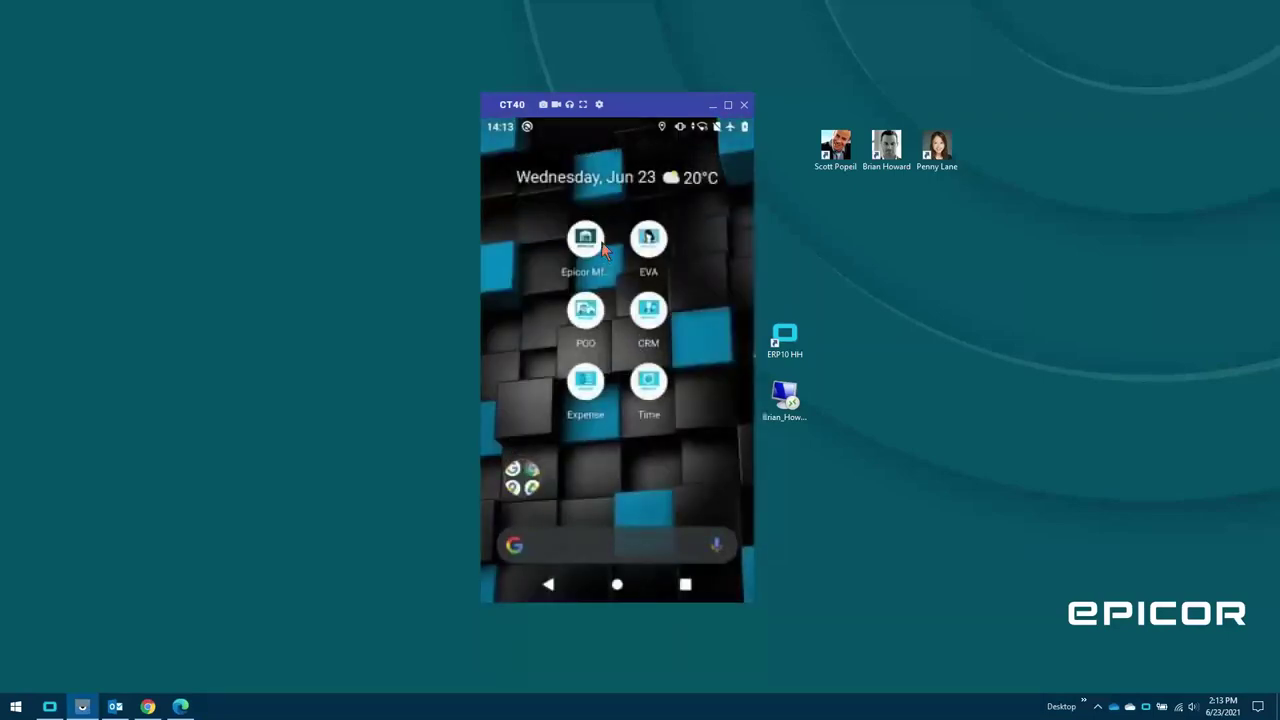
# Step: Search Part Tracker for part 020-1234, scroll its Location List, and return to the app home
pyautogui.click(599, 247)
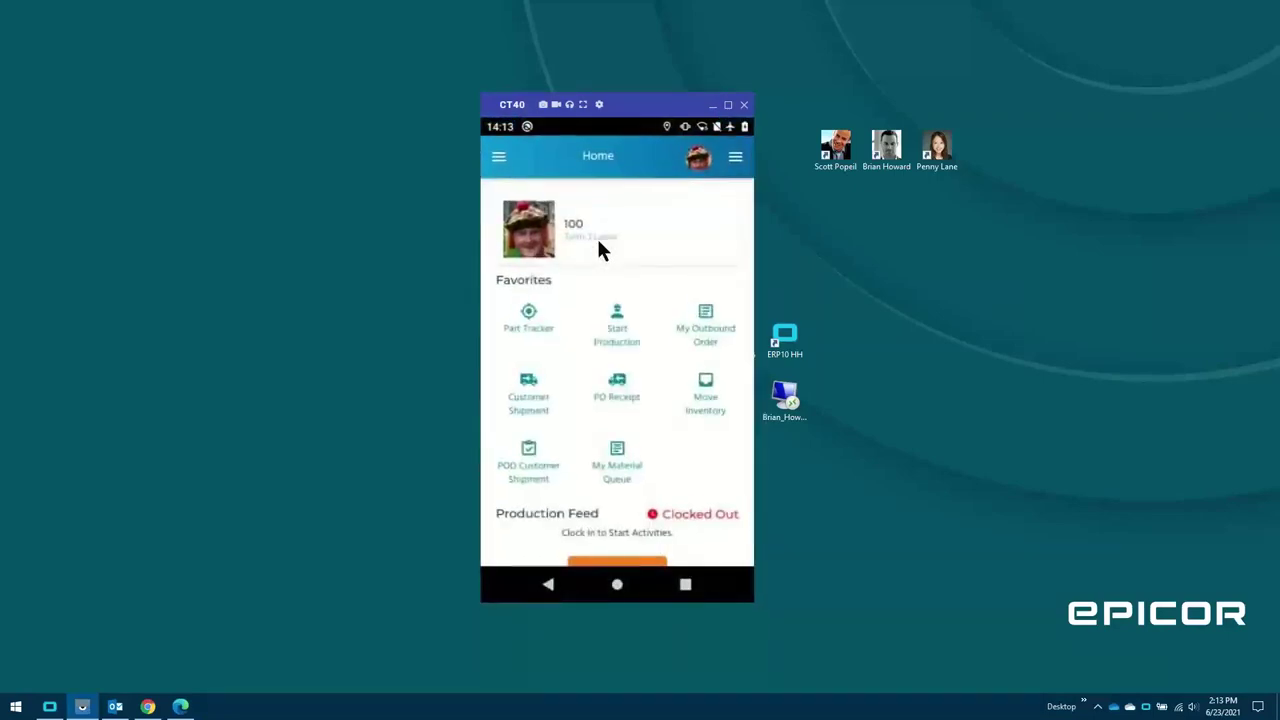
pyautogui.click(528, 326)
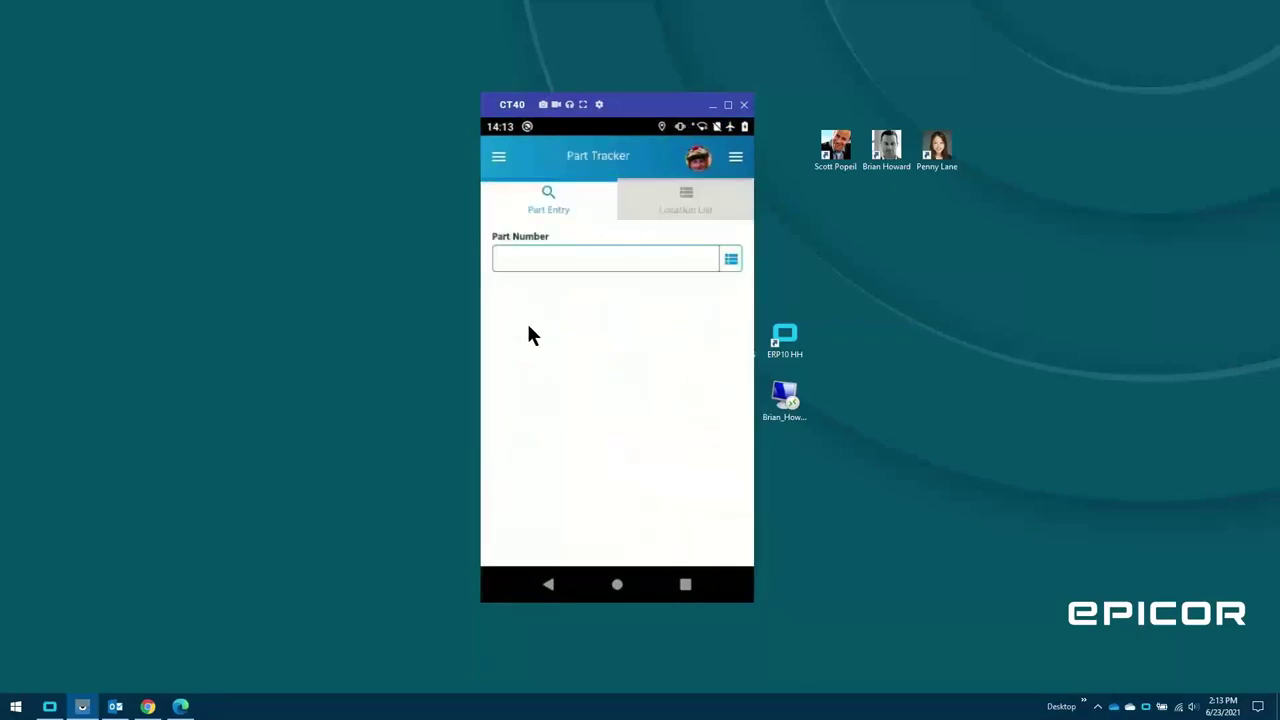
pyautogui.click(530, 263)
pyautogui.write('020')
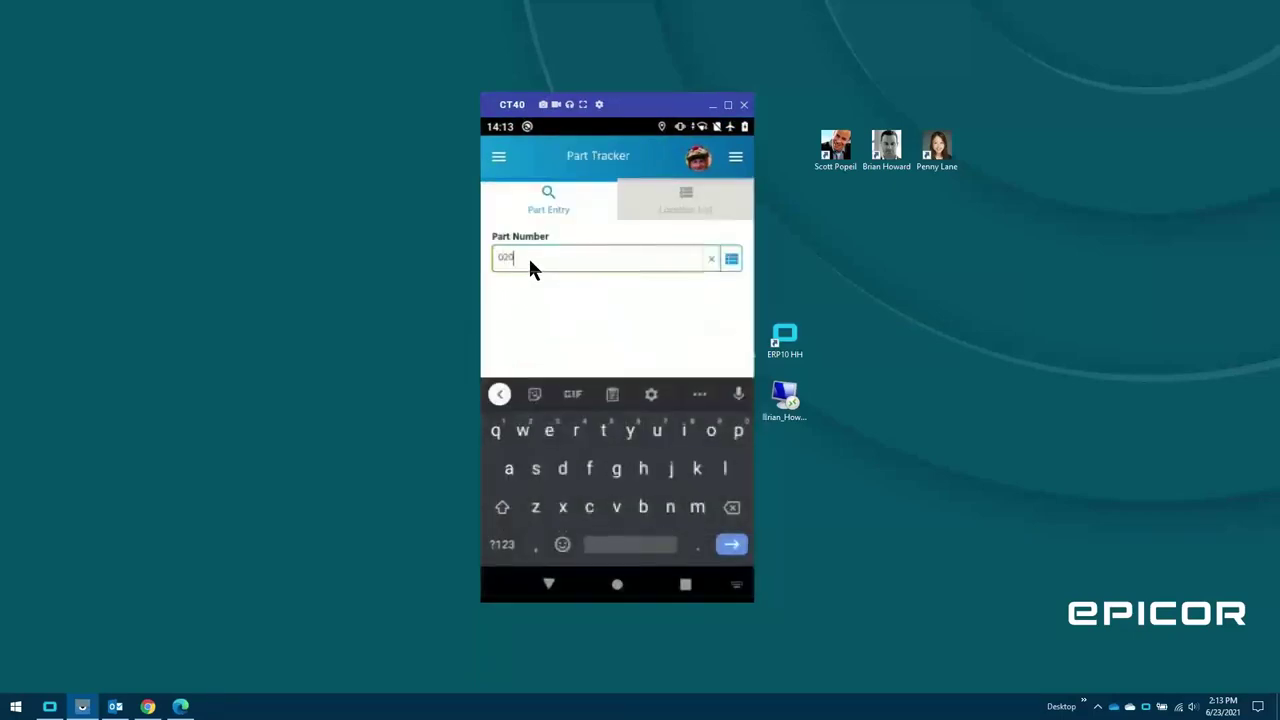
pyautogui.write('-1234')
pyautogui.press('Return')
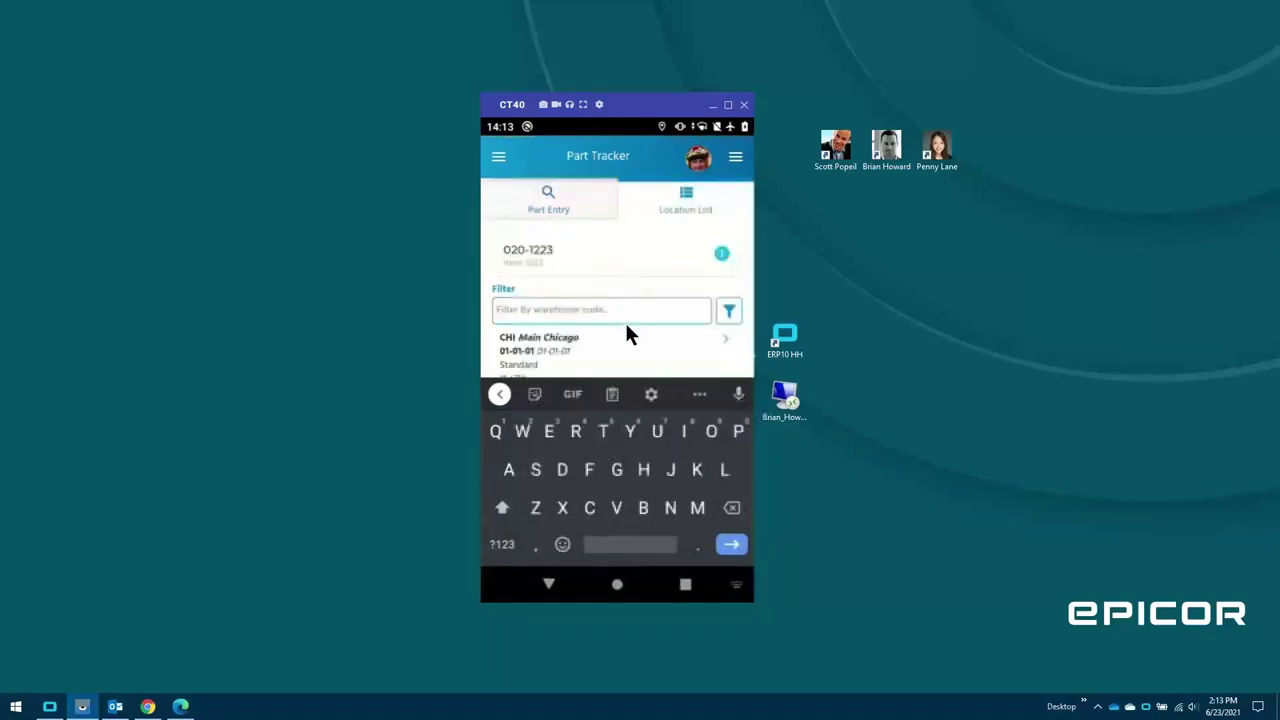
pyautogui.click(549, 585)
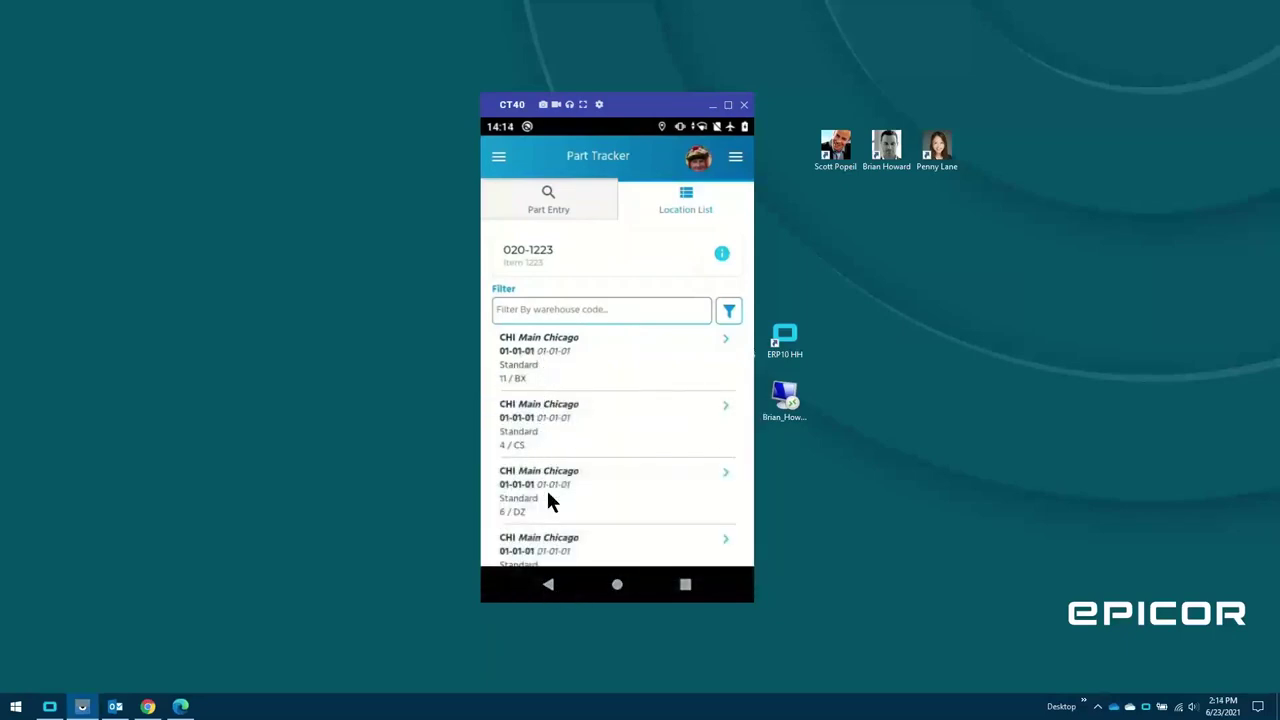
pyautogui.scroll(-5, 548, 503)
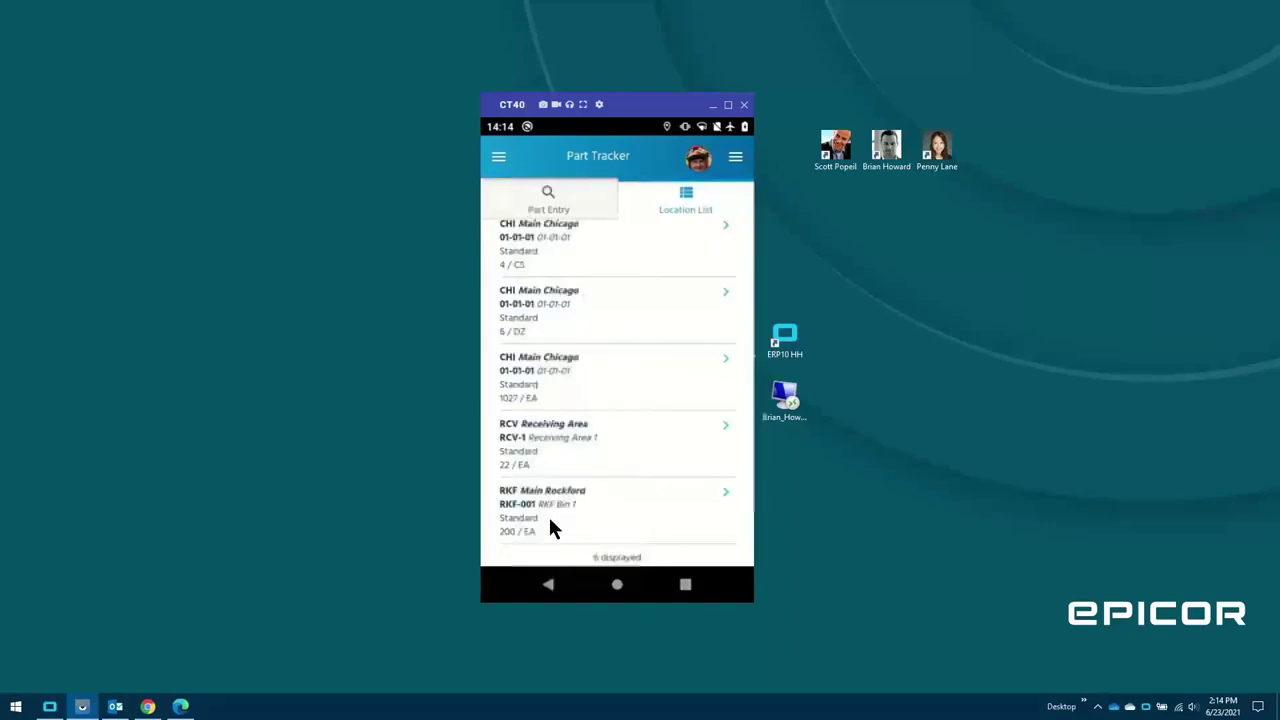
pyautogui.scroll(6, 550, 492)
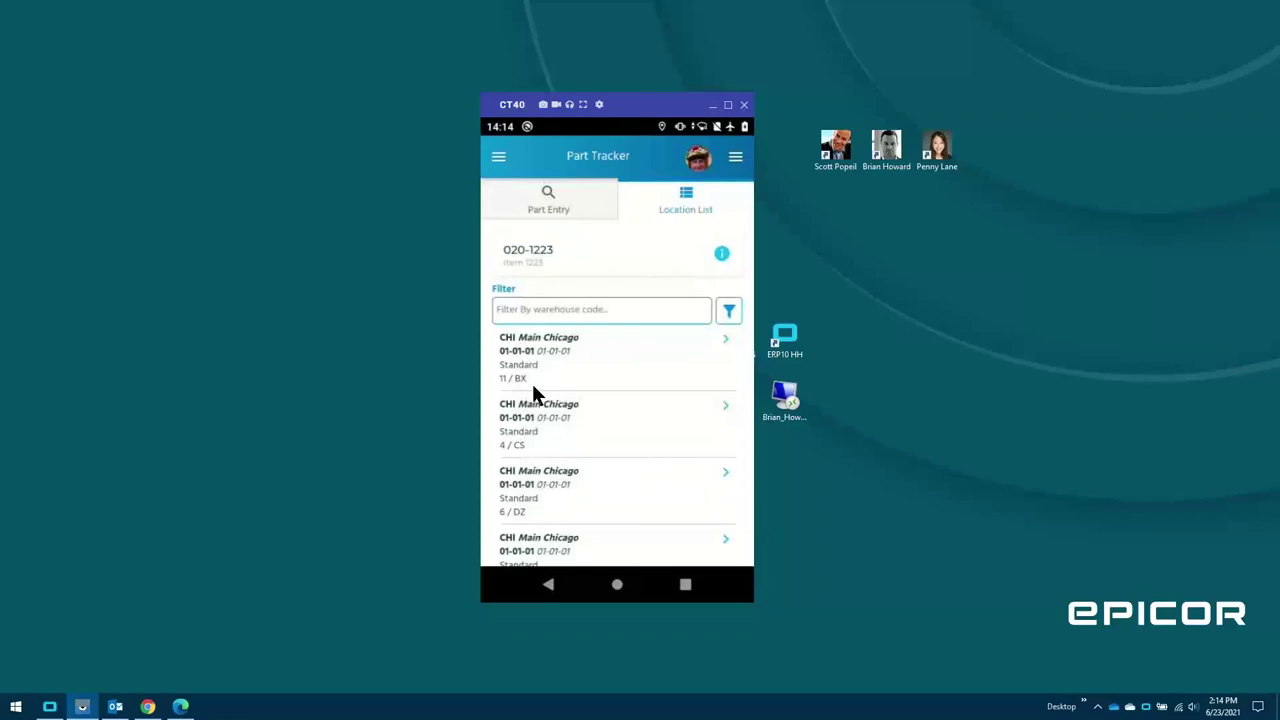
pyautogui.click(500, 158)
# Step: Scroll through My Material Queue, return to the app home, then exit to the device home screen
pyautogui.click(512, 194)
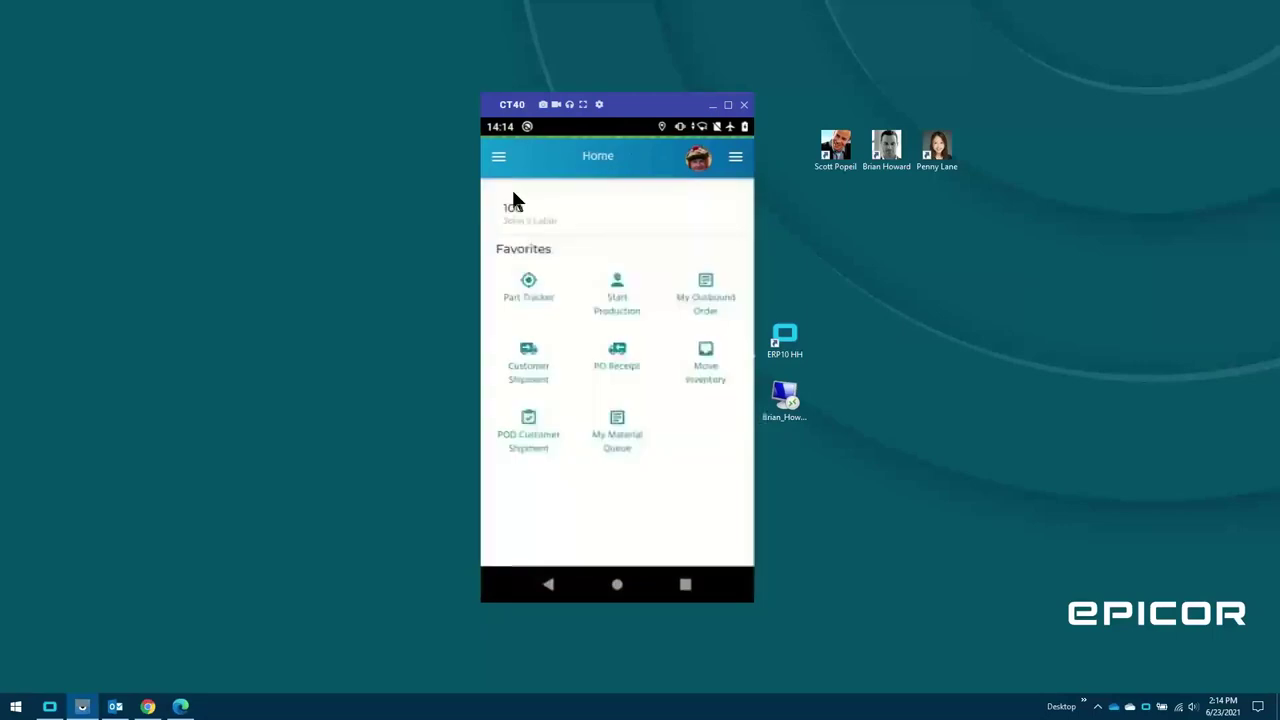
pyautogui.click(620, 443)
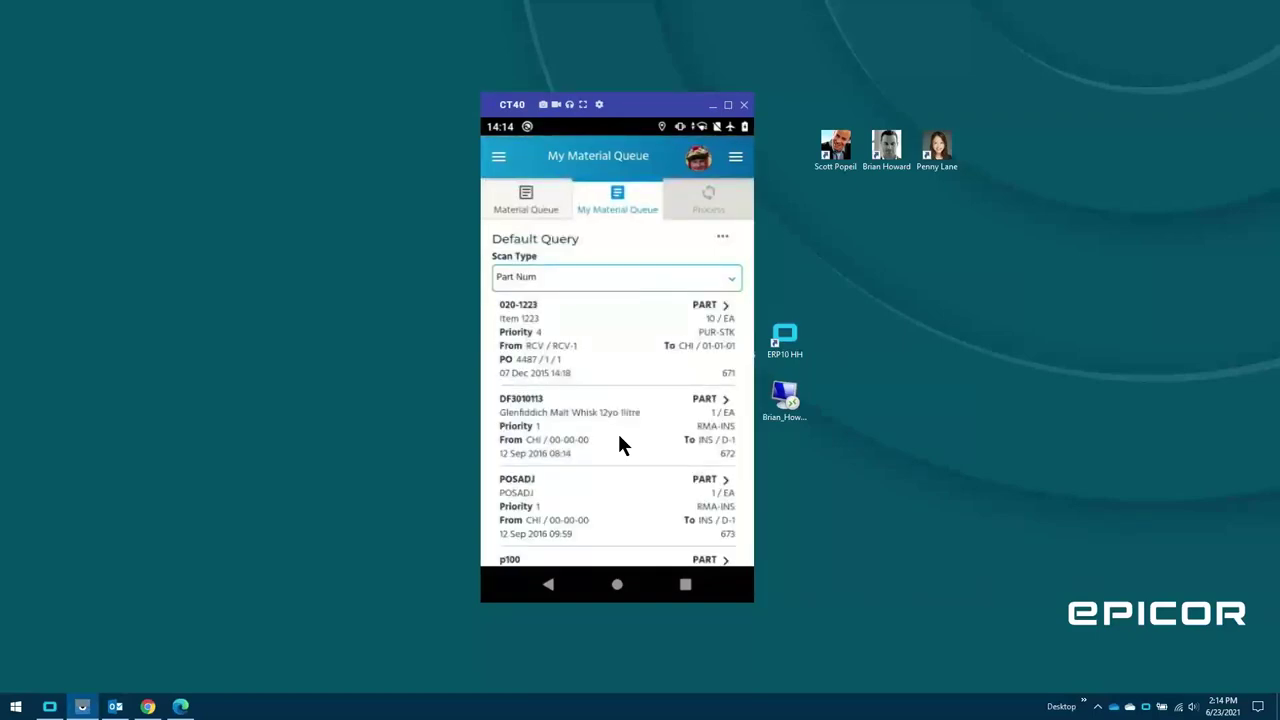
pyautogui.scroll(-8, 620, 445)
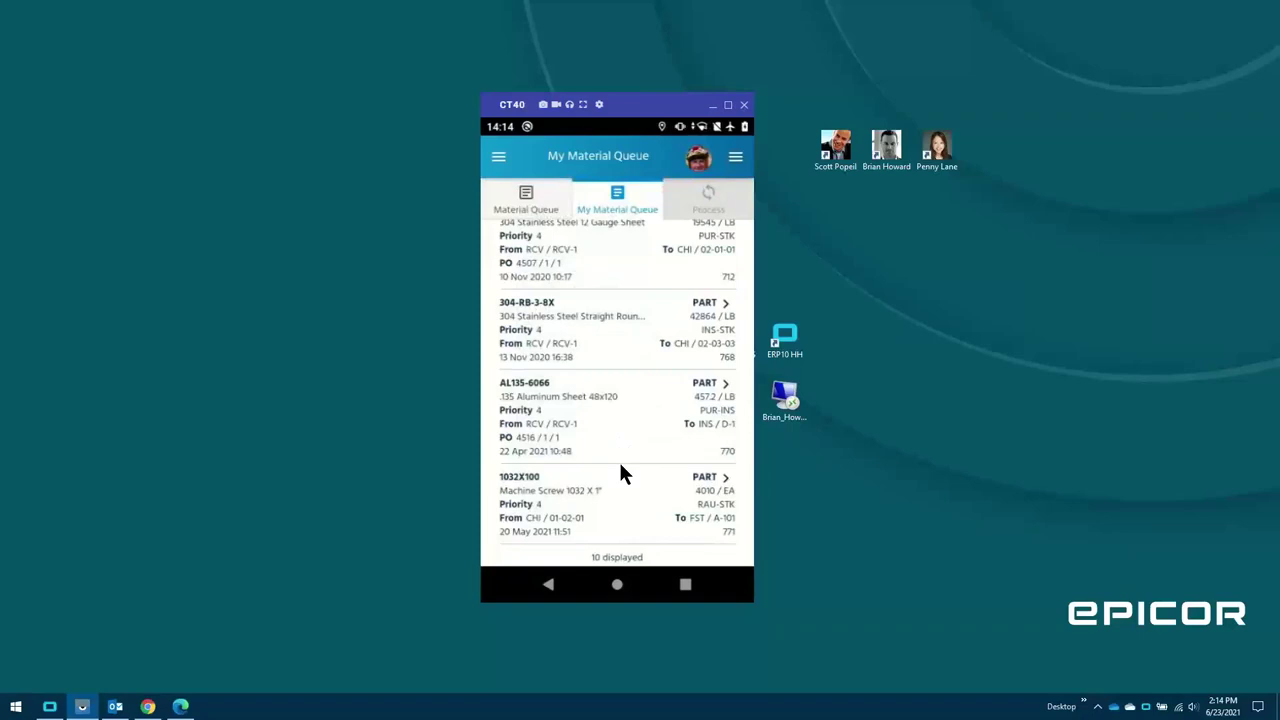
pyautogui.scroll(10, 620, 465)
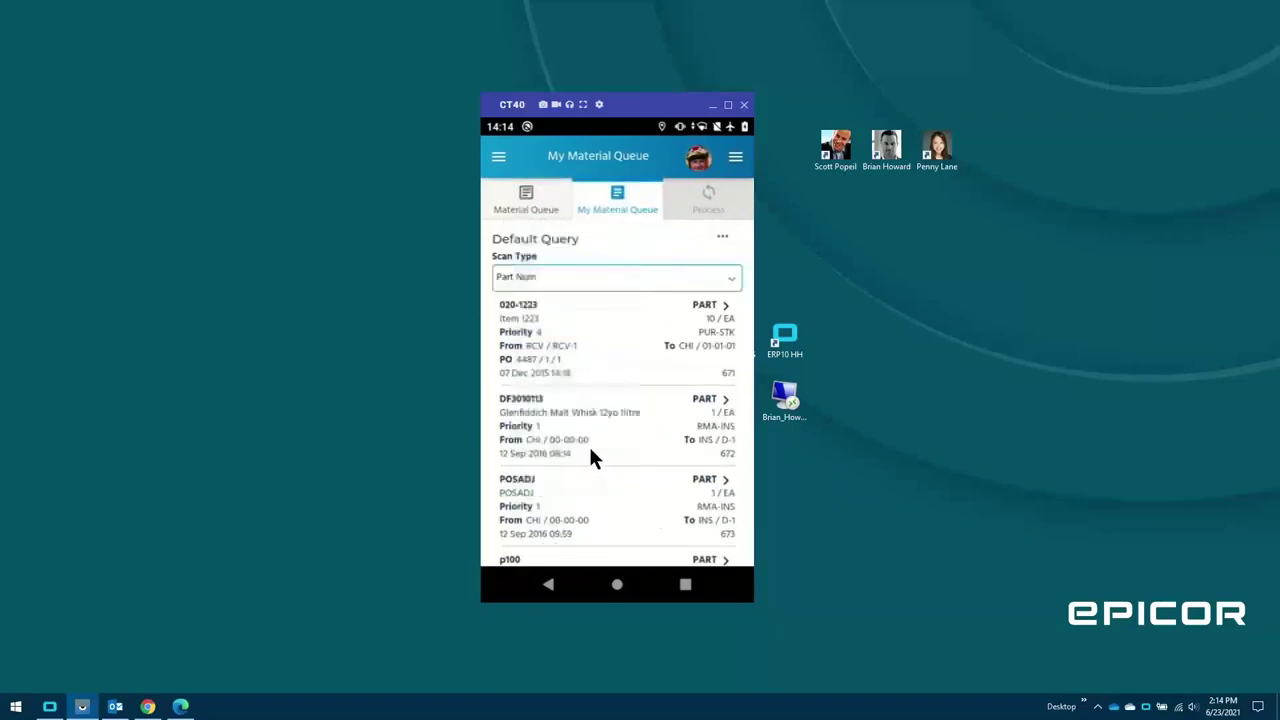
pyautogui.click(499, 157)
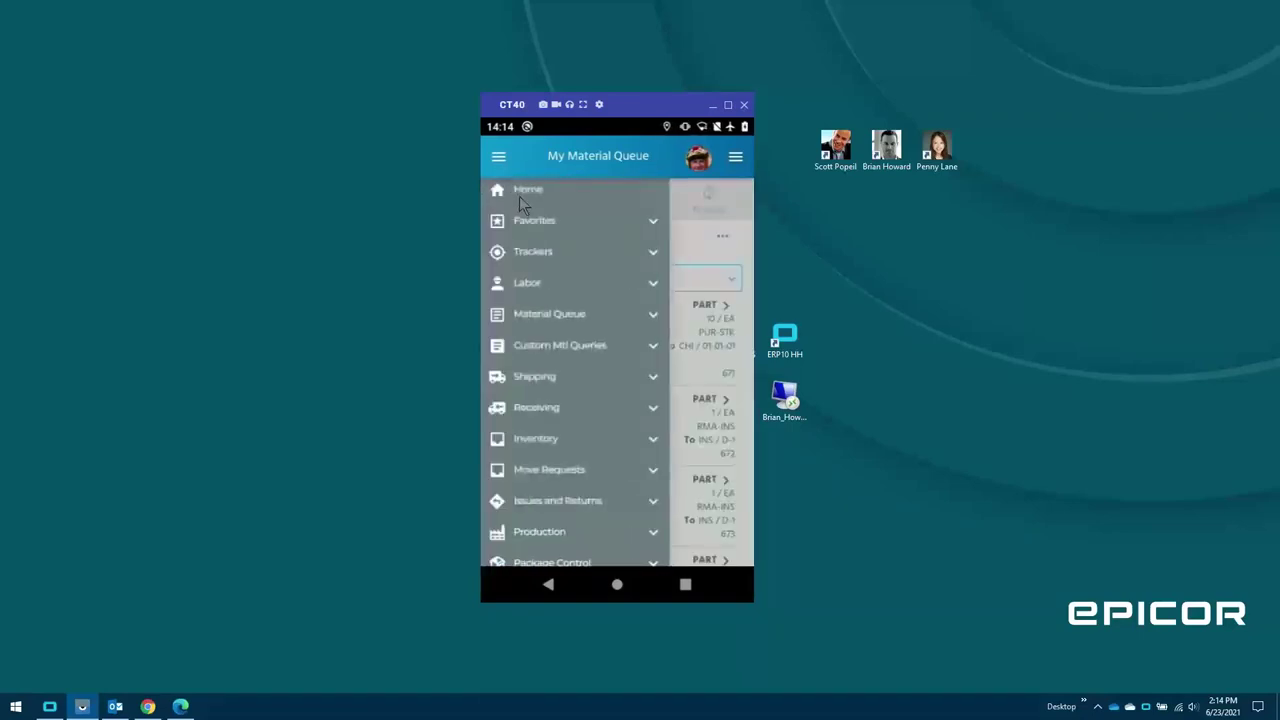
pyautogui.click(519, 196)
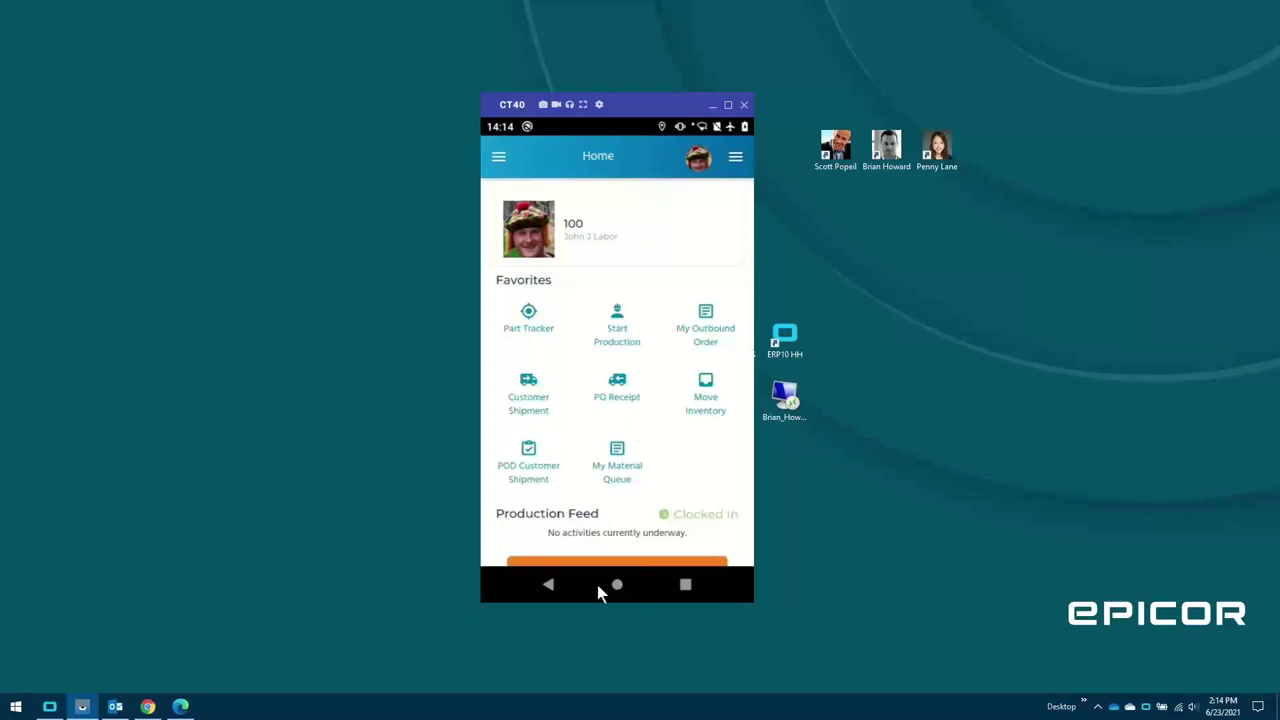
pyautogui.click(620, 586)
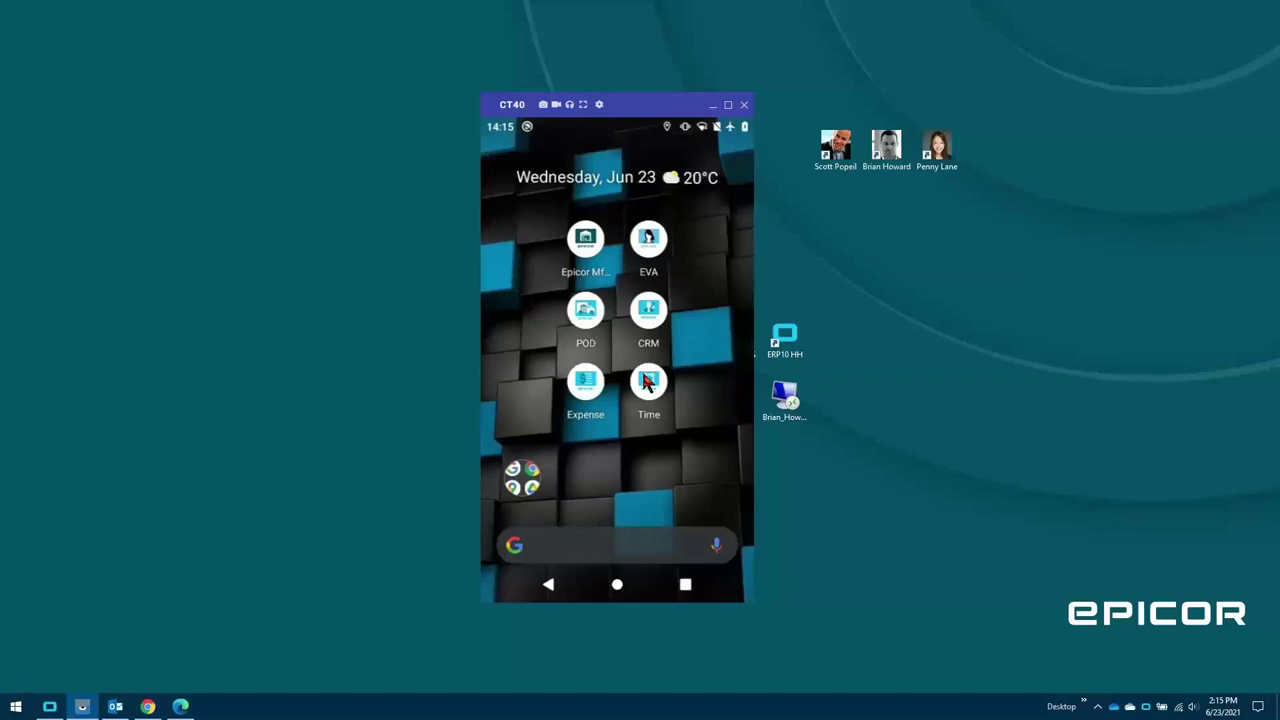
# Step: Ask EVA 'show me product 1223', then clarify with 'Item 1223' to get its product card
pyautogui.click(657, 245)
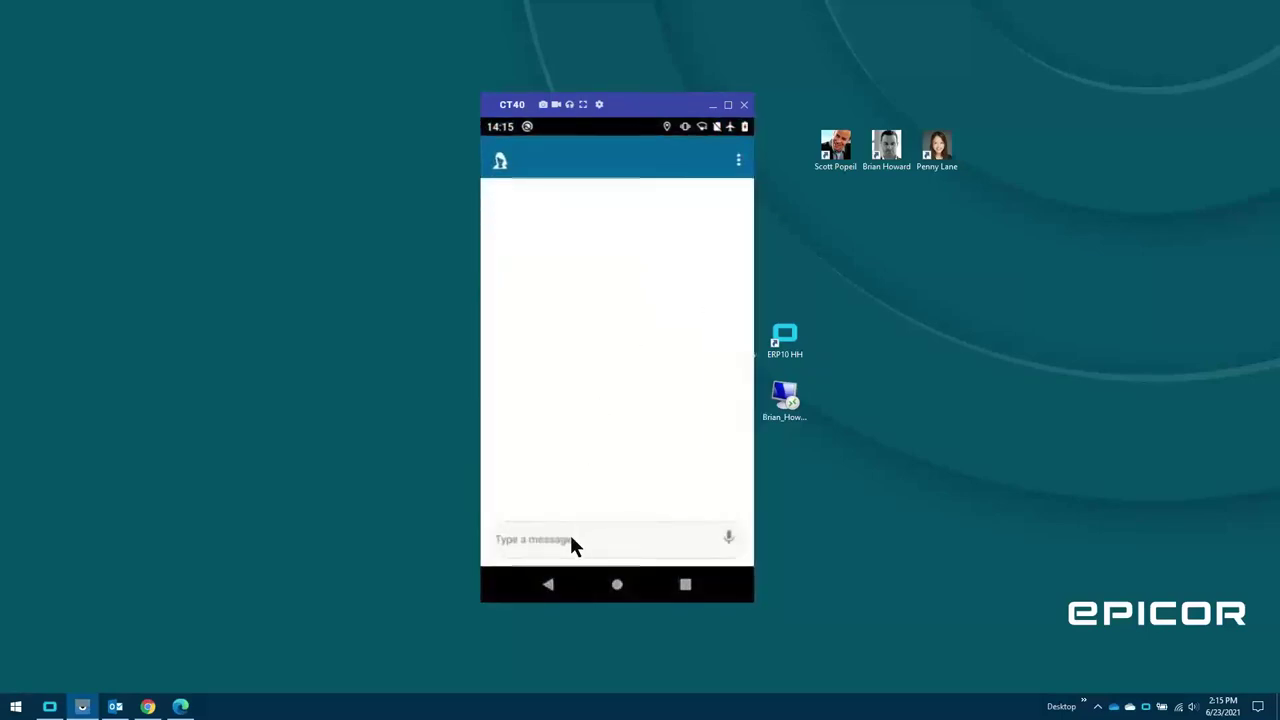
pyautogui.click(571, 543)
pyautogui.write('sh')
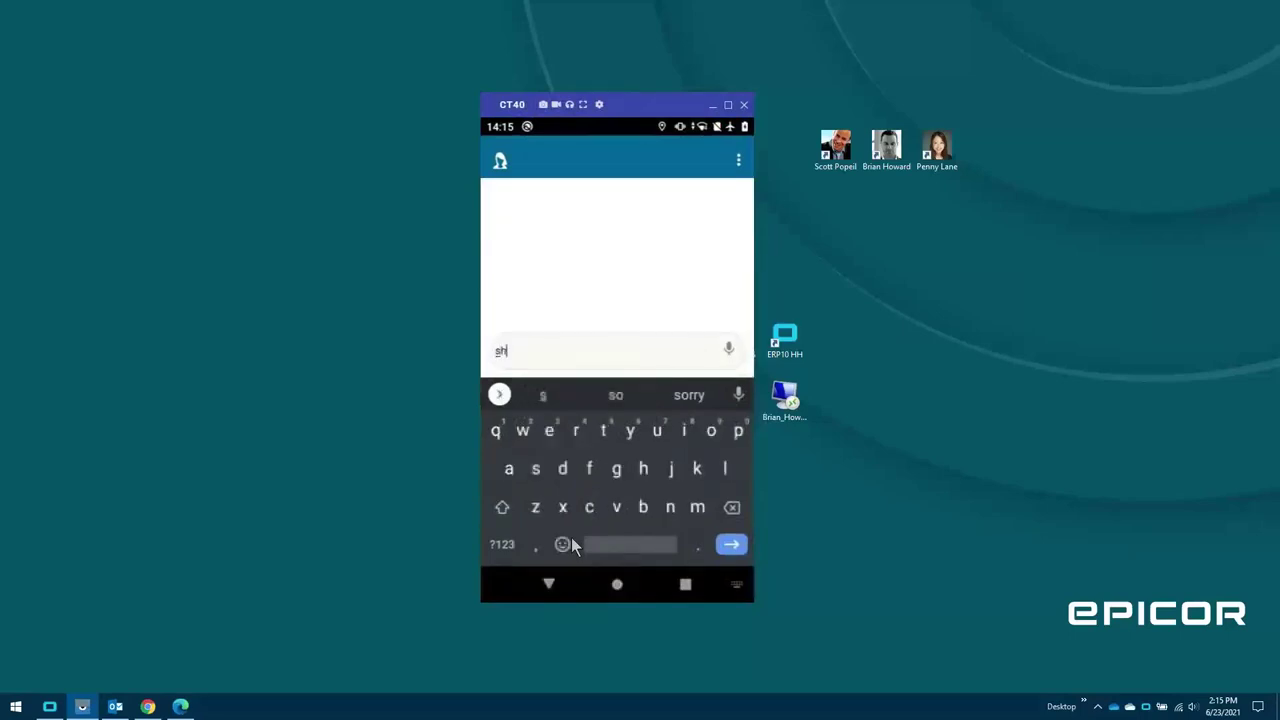
pyautogui.write('ow me ')
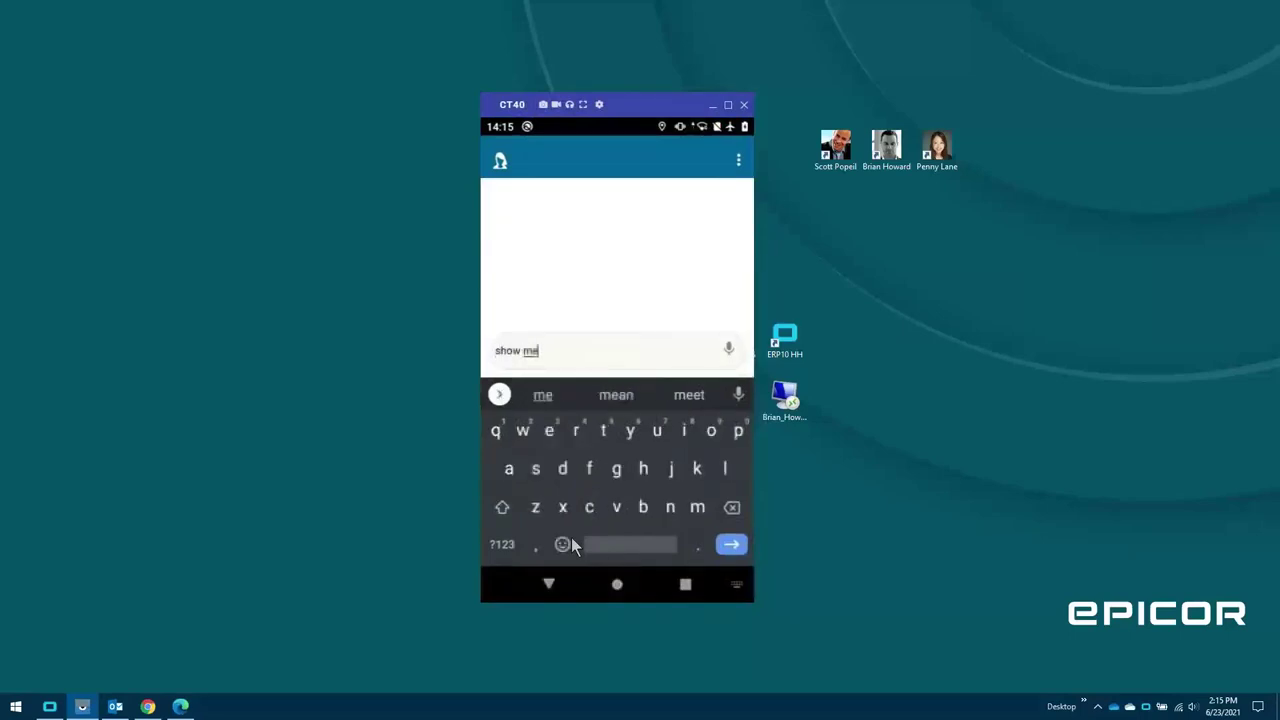
pyautogui.write('product 1223')
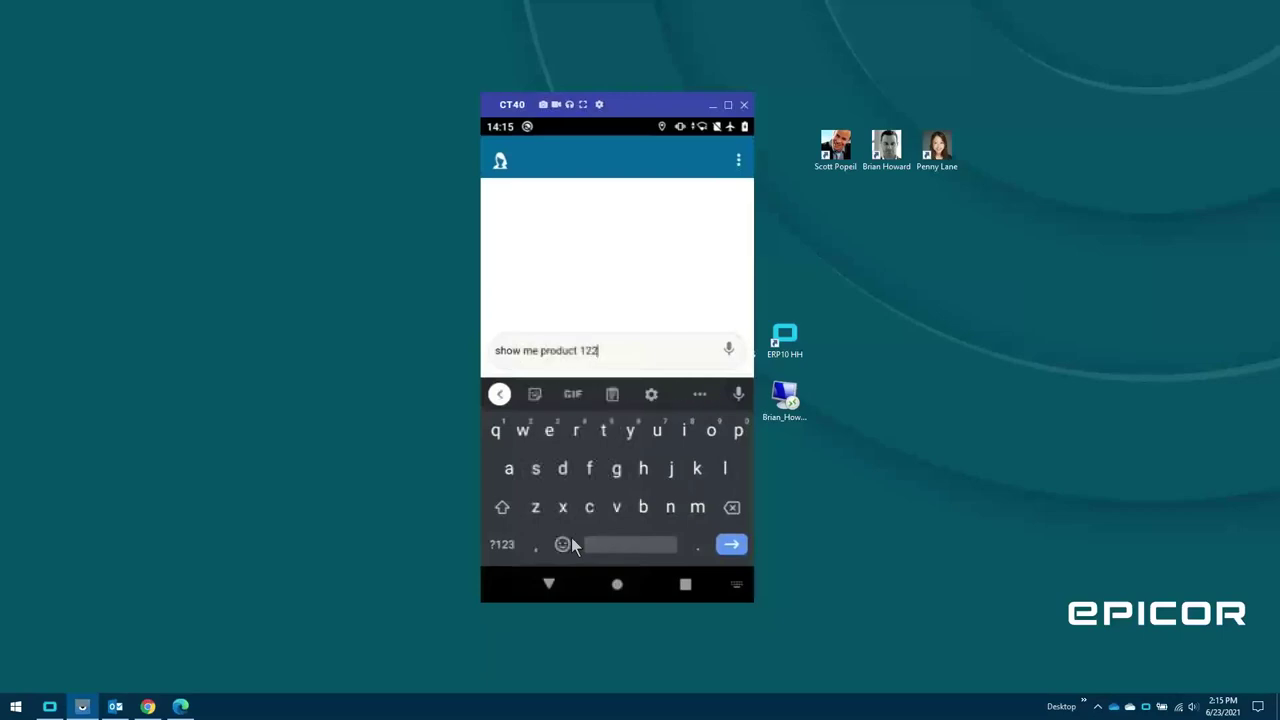
pyautogui.press('Return')
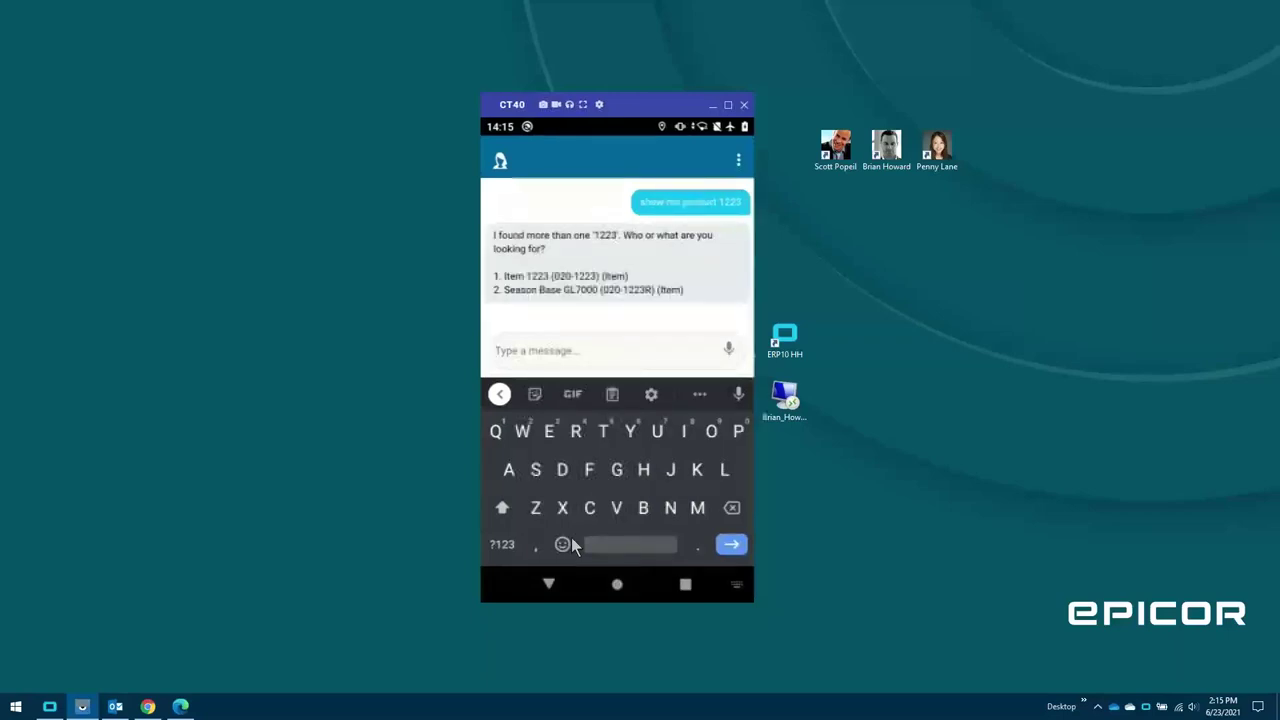
pyautogui.write('Item 12')
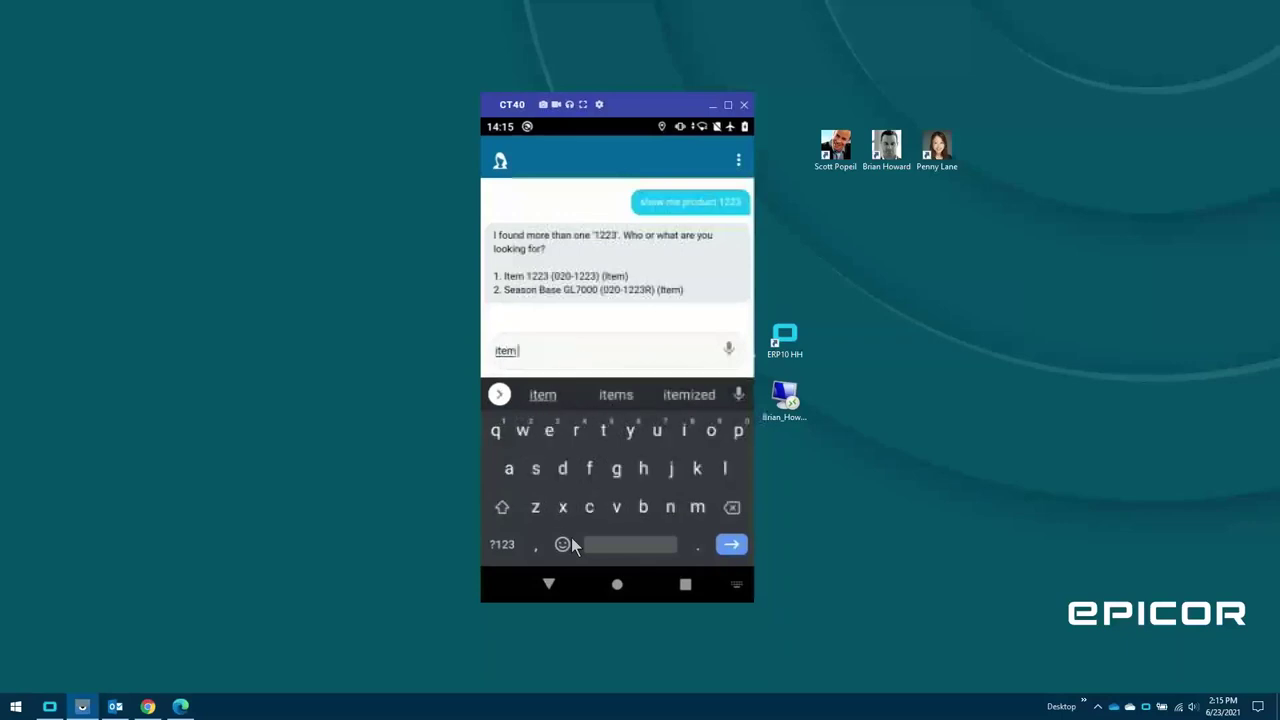
pyautogui.write('23')
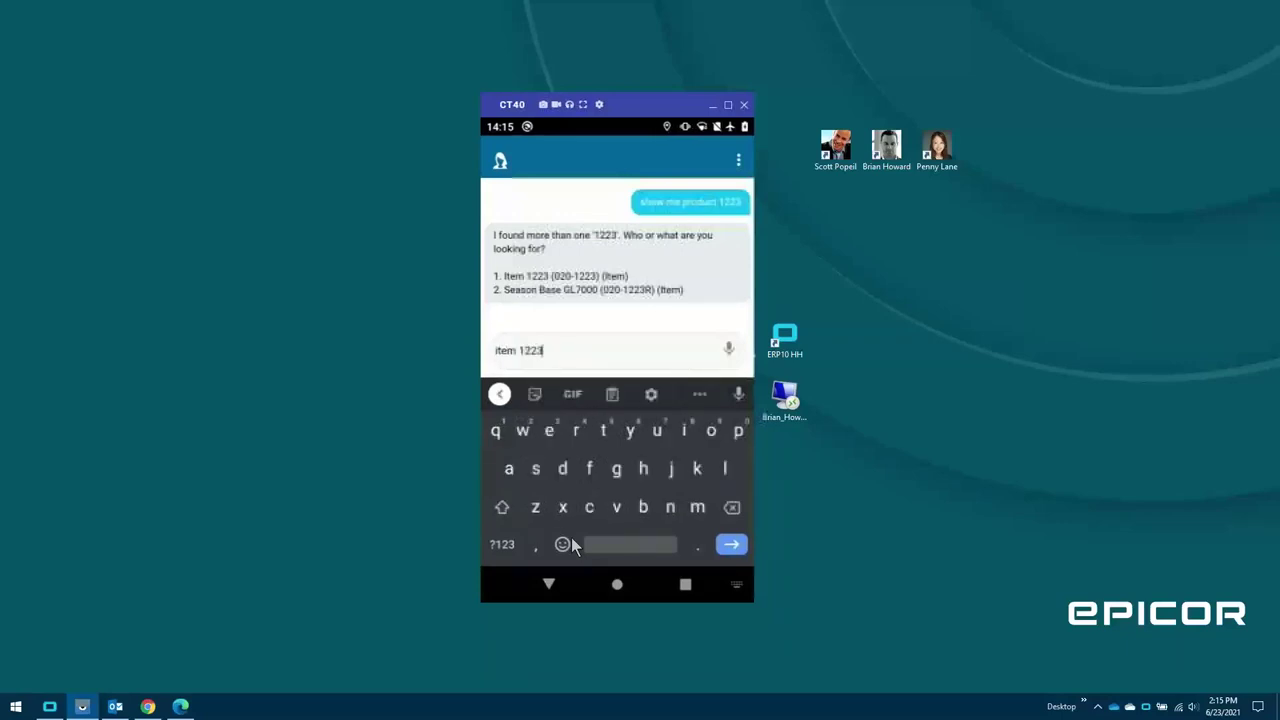
pyautogui.press('Return')
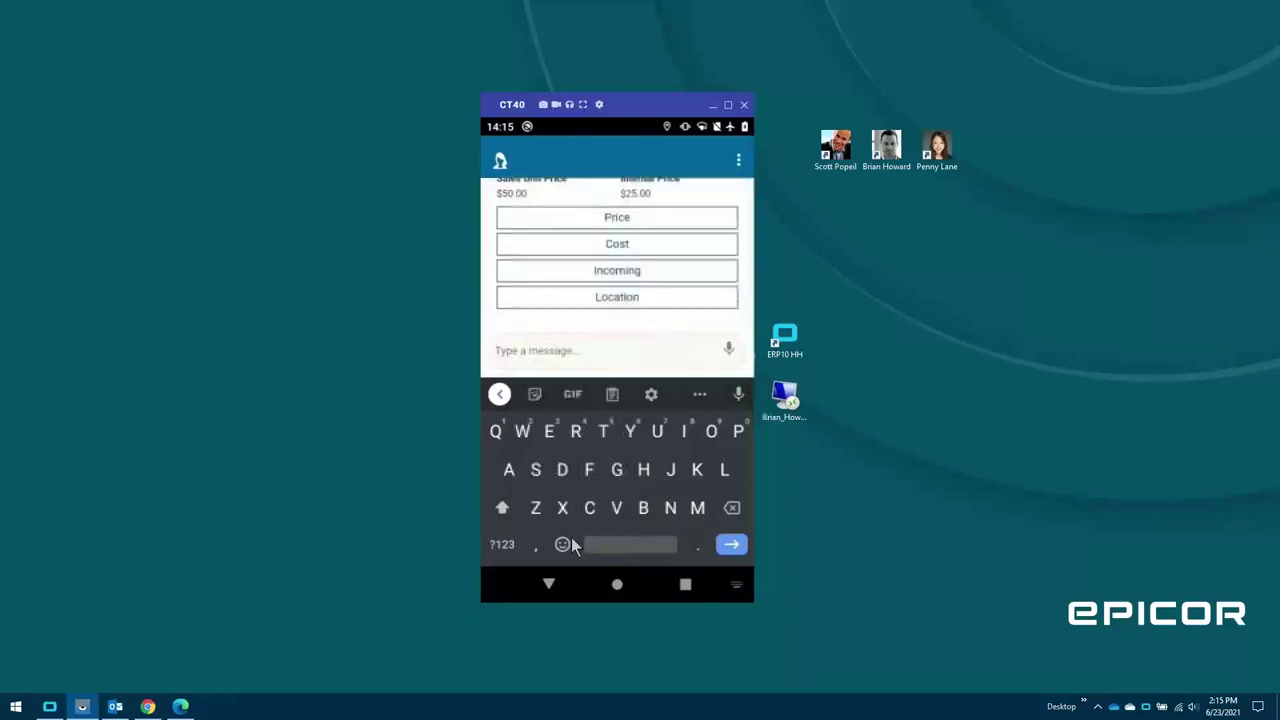
pyautogui.click(547, 584)
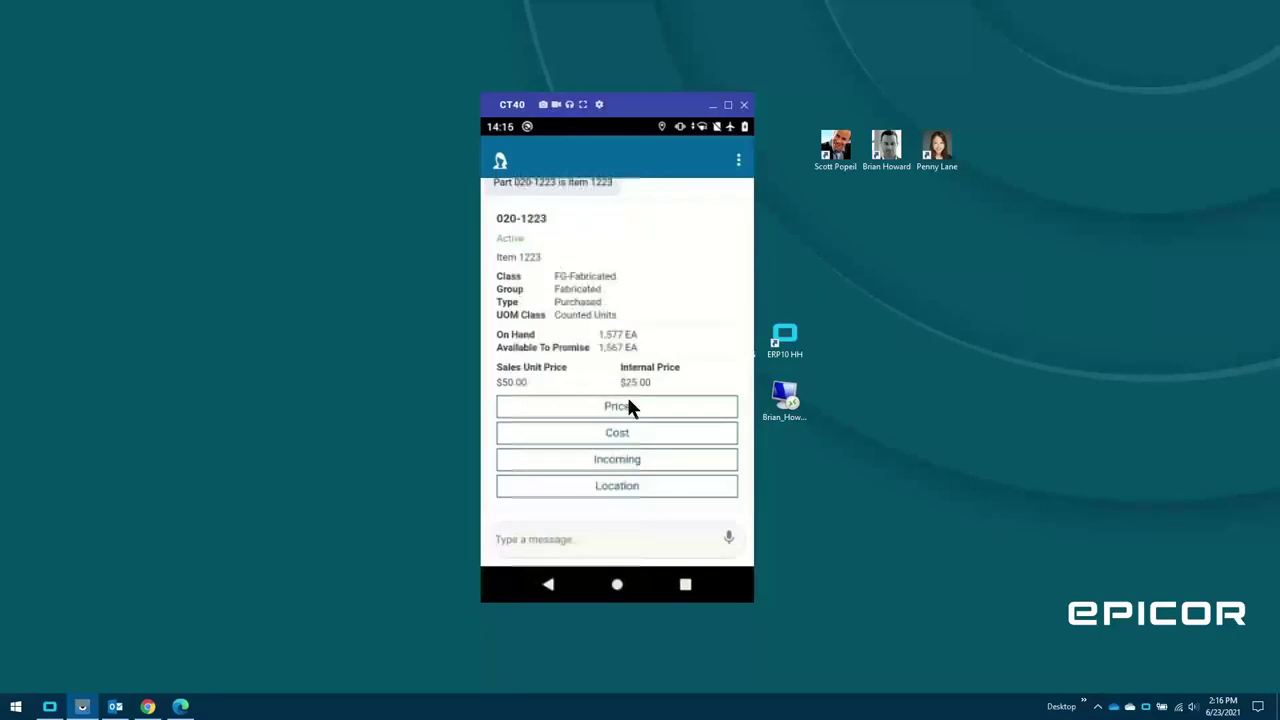
# Step: Calculate the price of 5 units of part 020-1223 for customer Addison
pyautogui.click(627, 406)
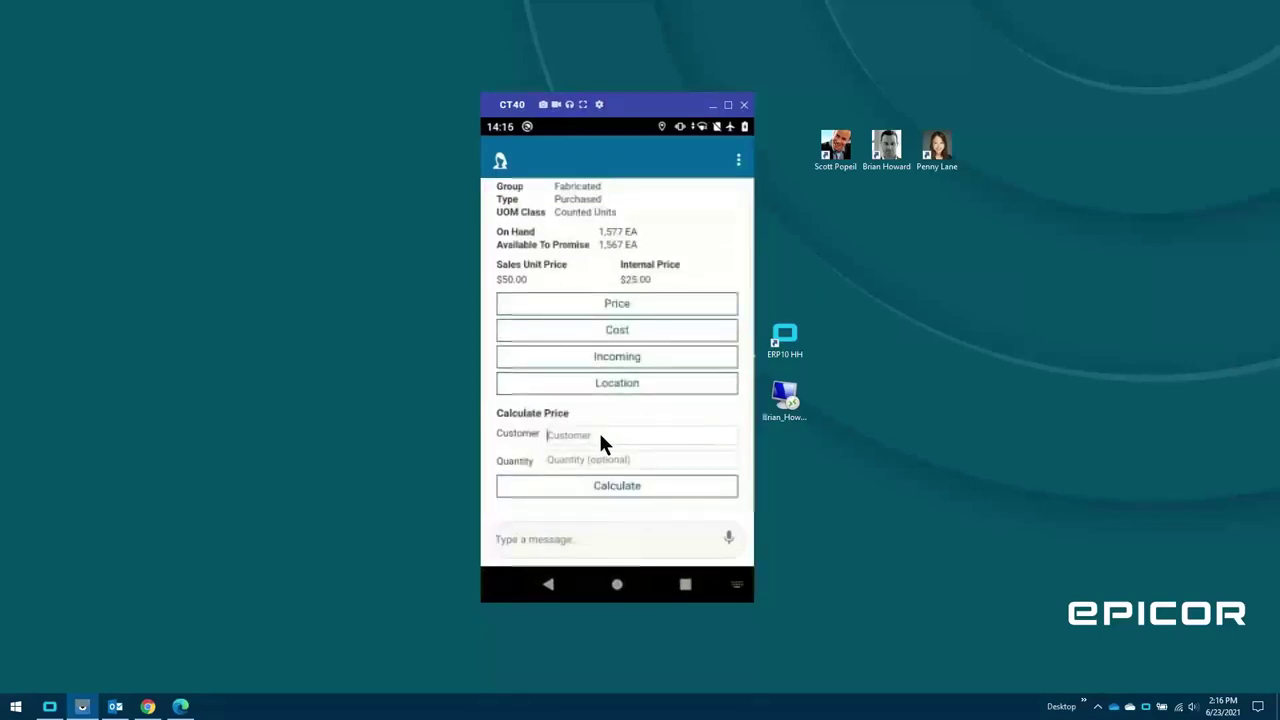
pyautogui.click(605, 437)
pyautogui.write('addison')
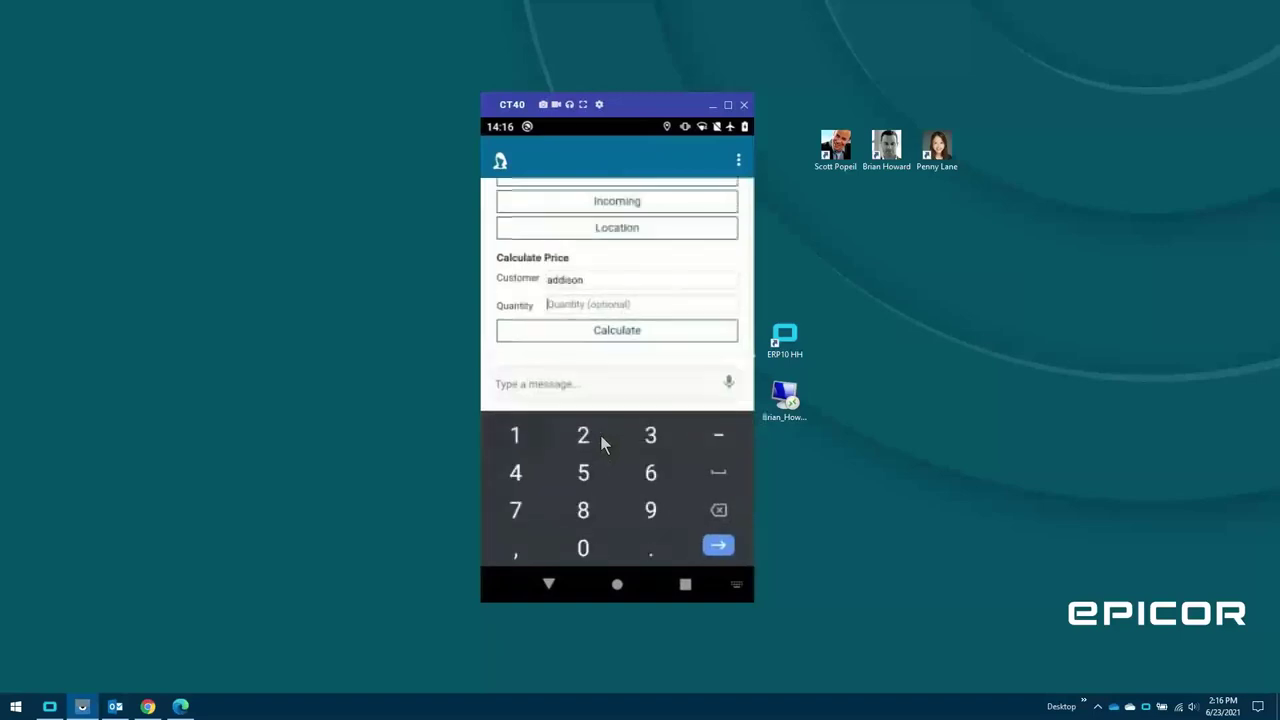
pyautogui.press('Tab')
pyautogui.write('5')
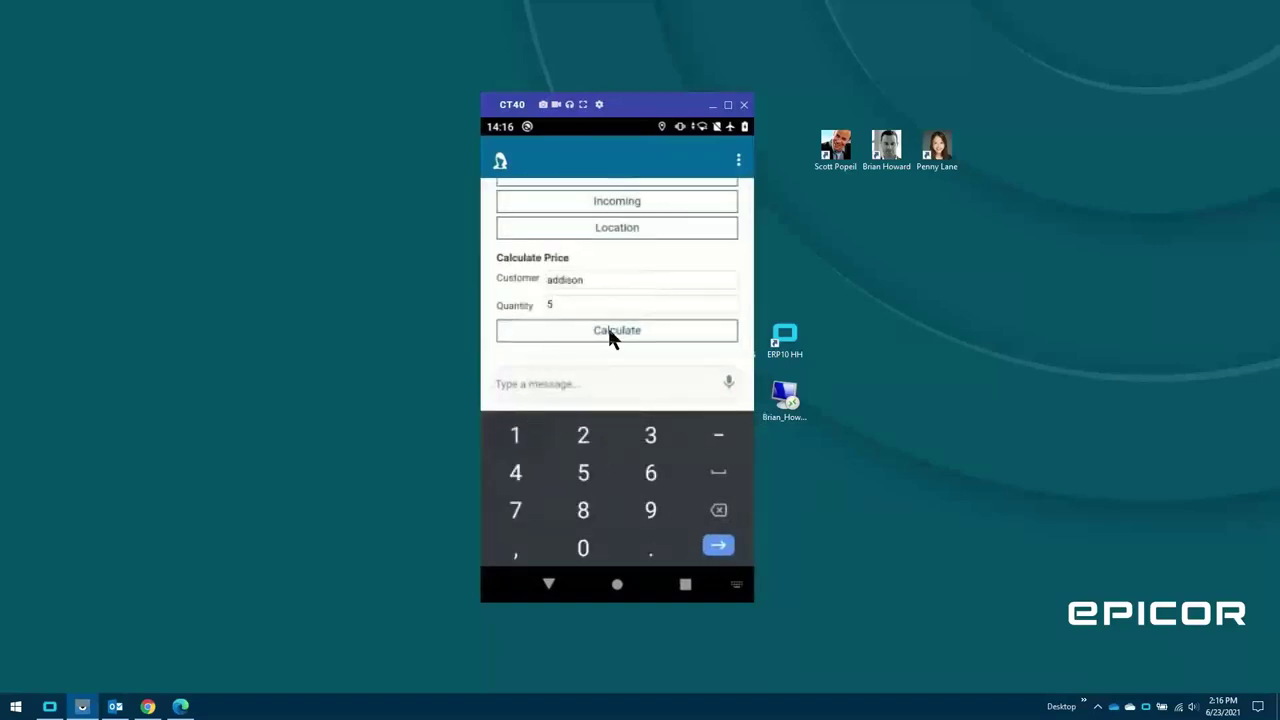
pyautogui.click(610, 334)
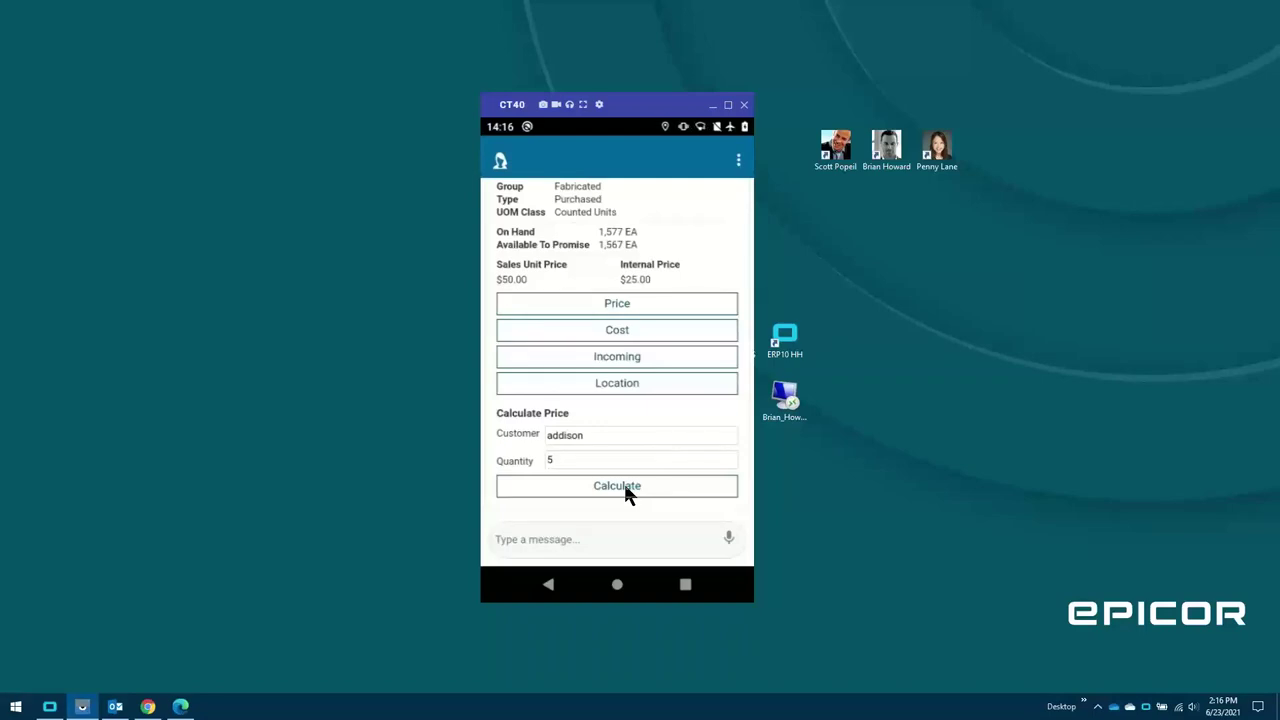
pyautogui.click(624, 483)
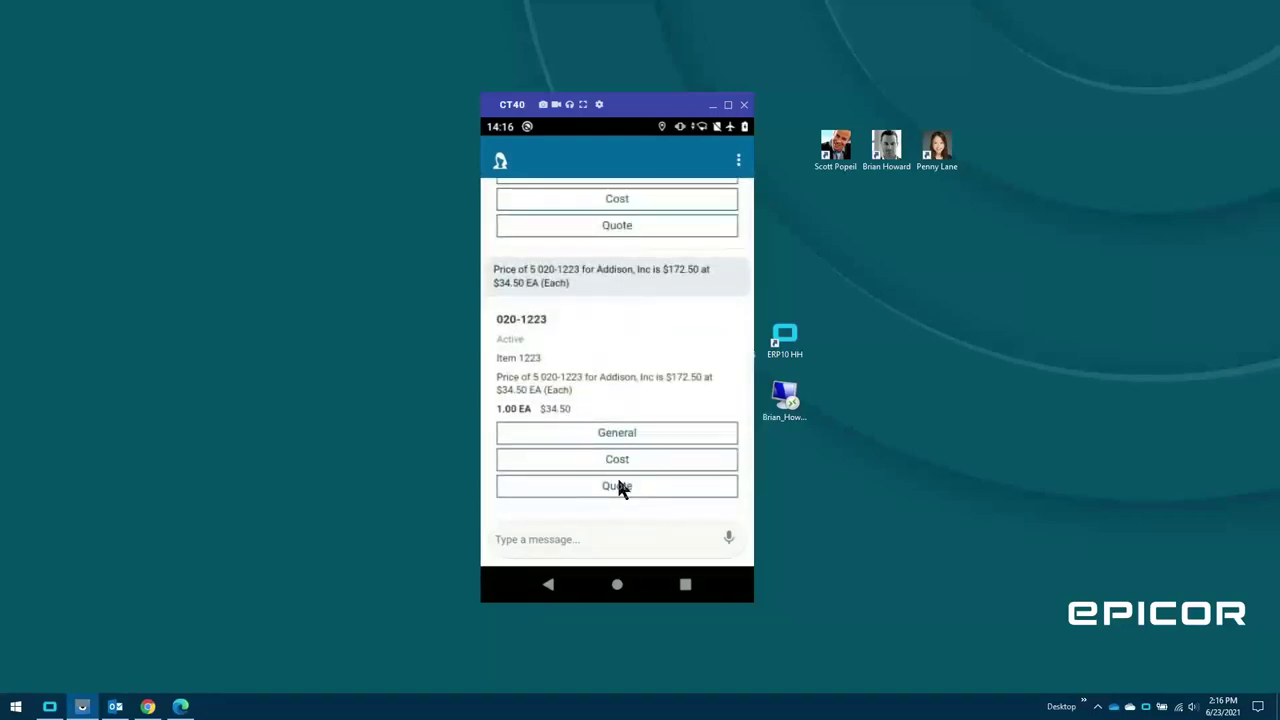
# Step: Create quote 1186 for 10 units of part 020-1223 in Epicor EVA
pyautogui.click(620, 485)
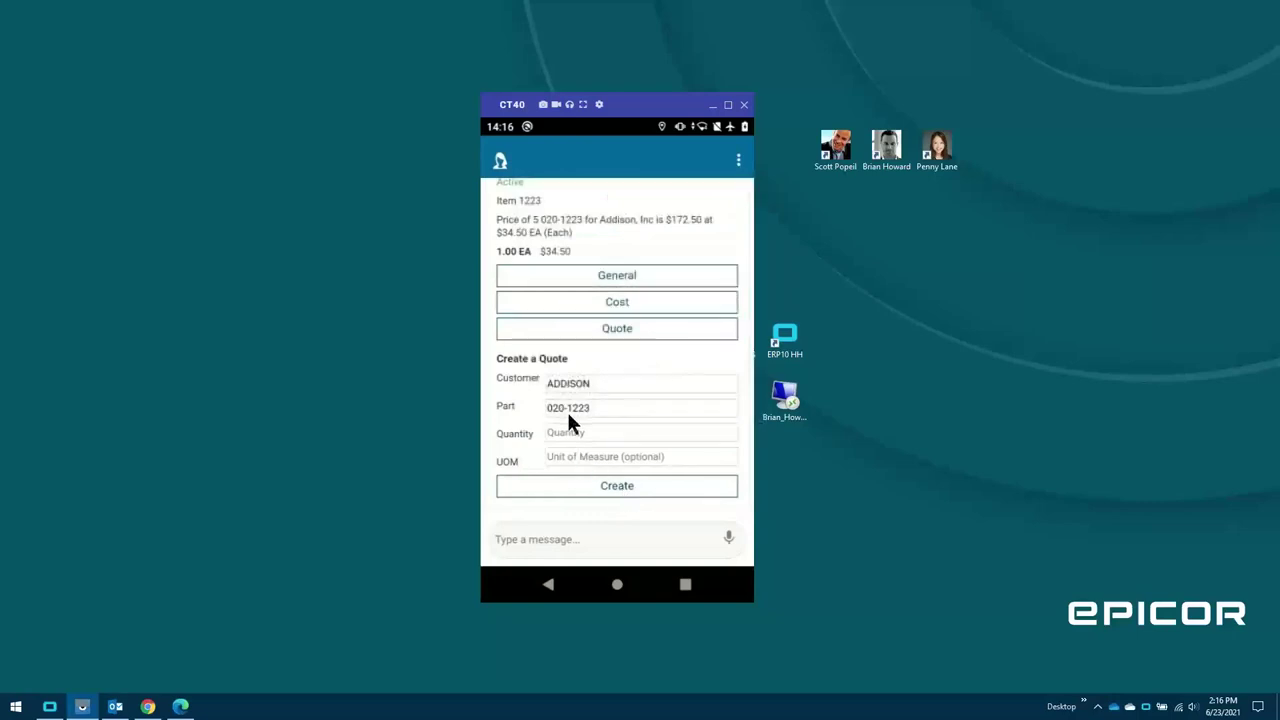
pyautogui.click(580, 433)
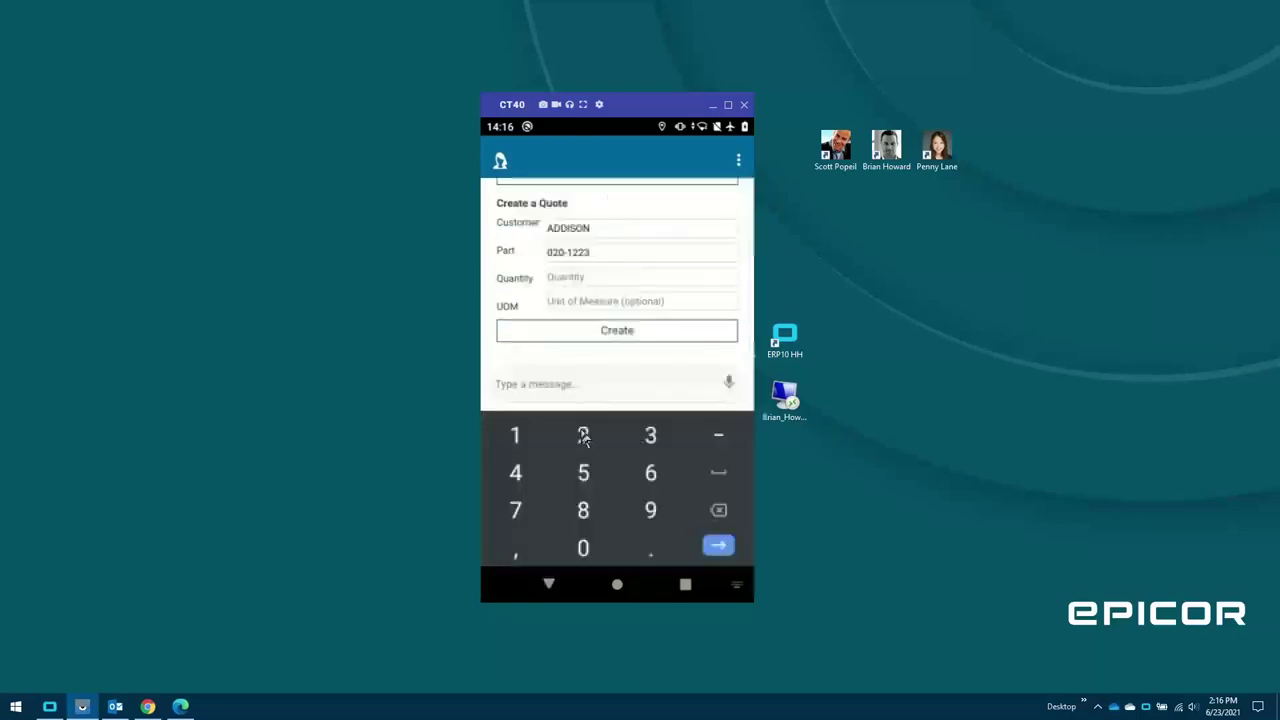
pyautogui.write('10')
pyautogui.press('Tab')
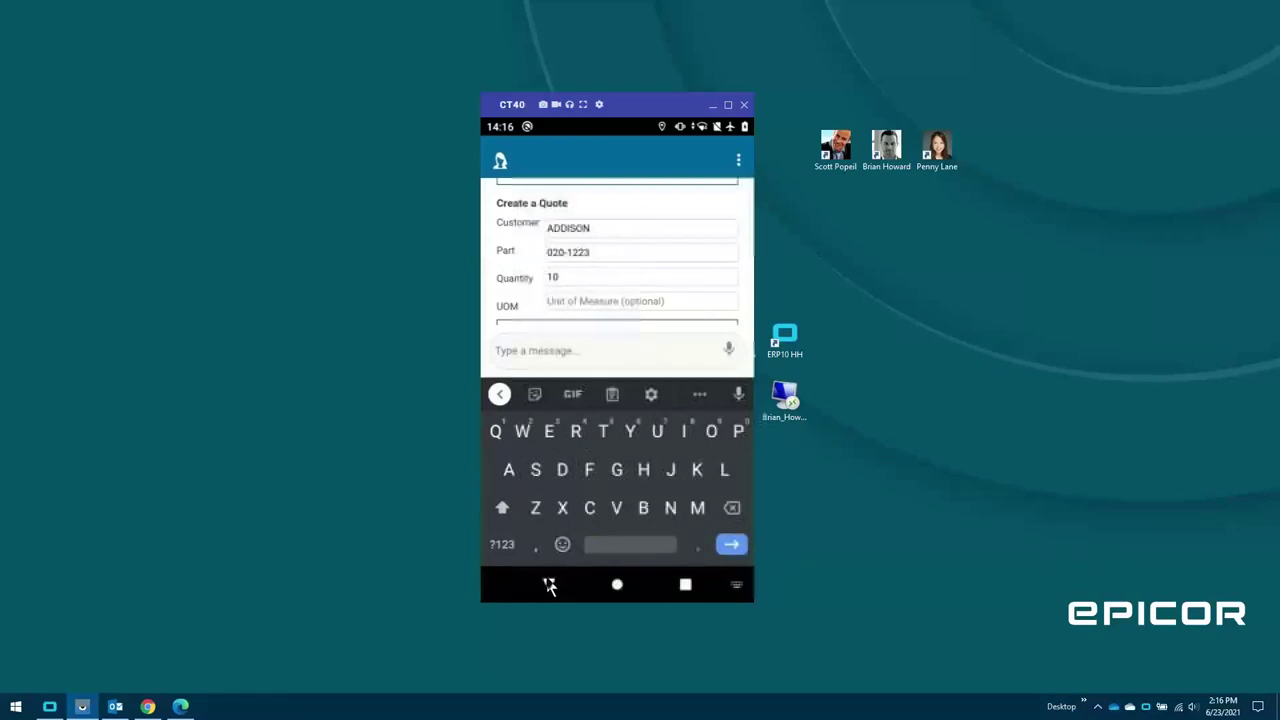
pyautogui.click(549, 586)
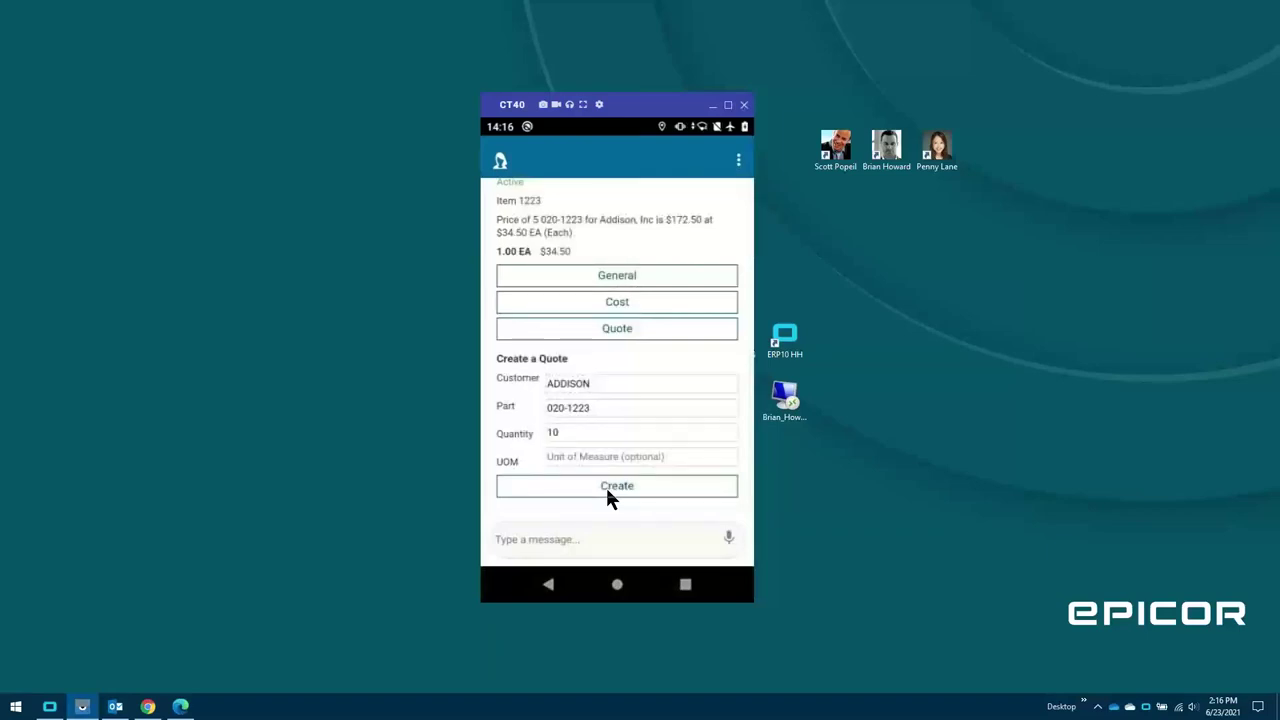
pyautogui.click(607, 490)
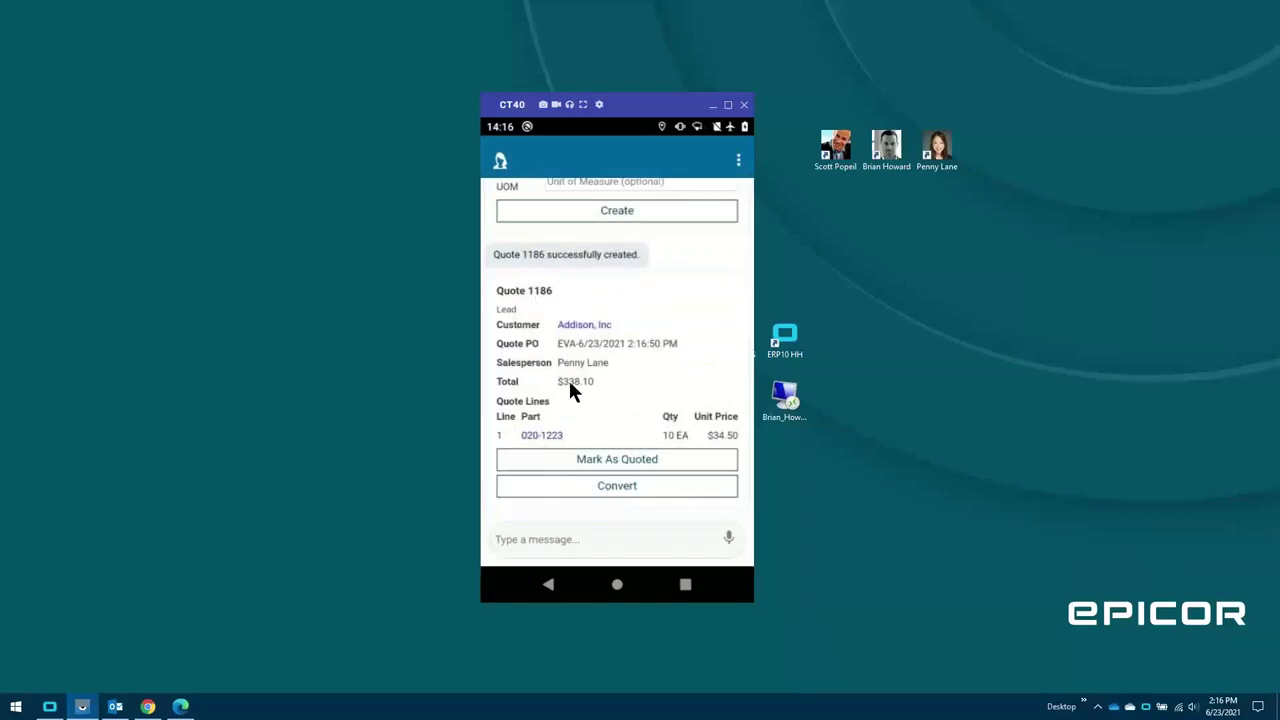
# Step: Mark quote 1186 as Quoted, confirm with Yes, and minimize the CT40 emulator
pyautogui.click(612, 462)
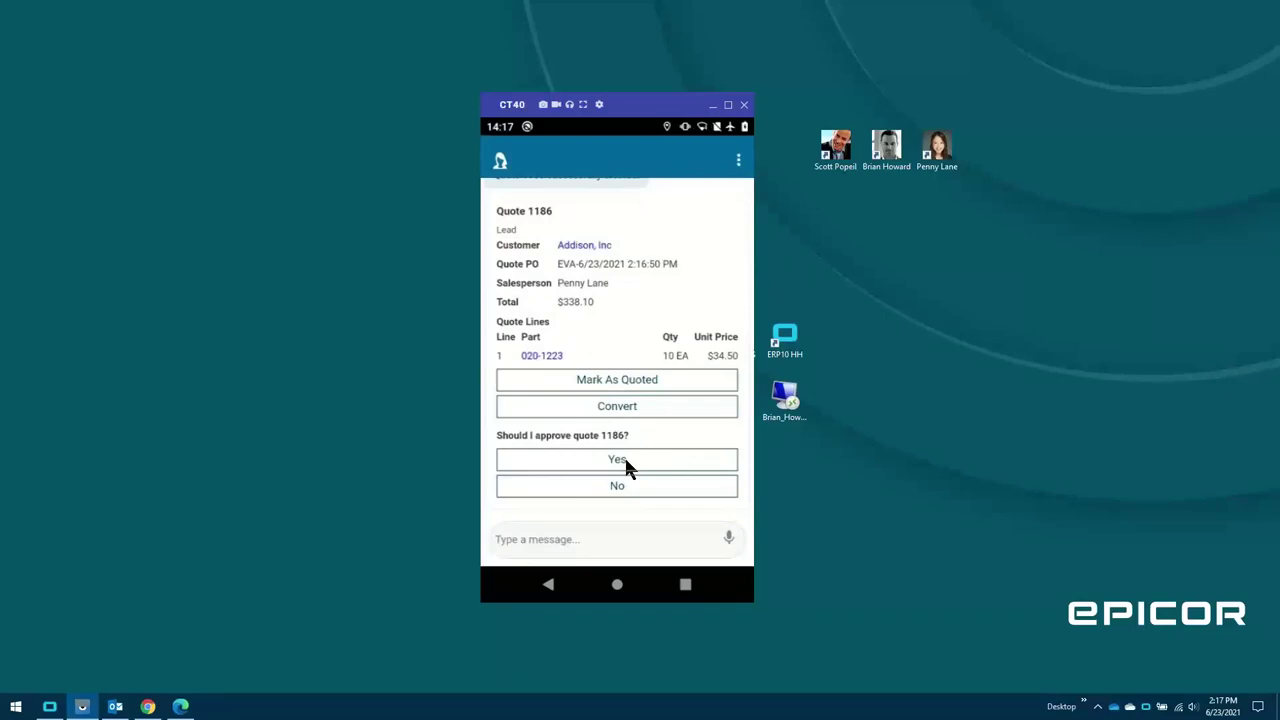
pyautogui.click(625, 460)
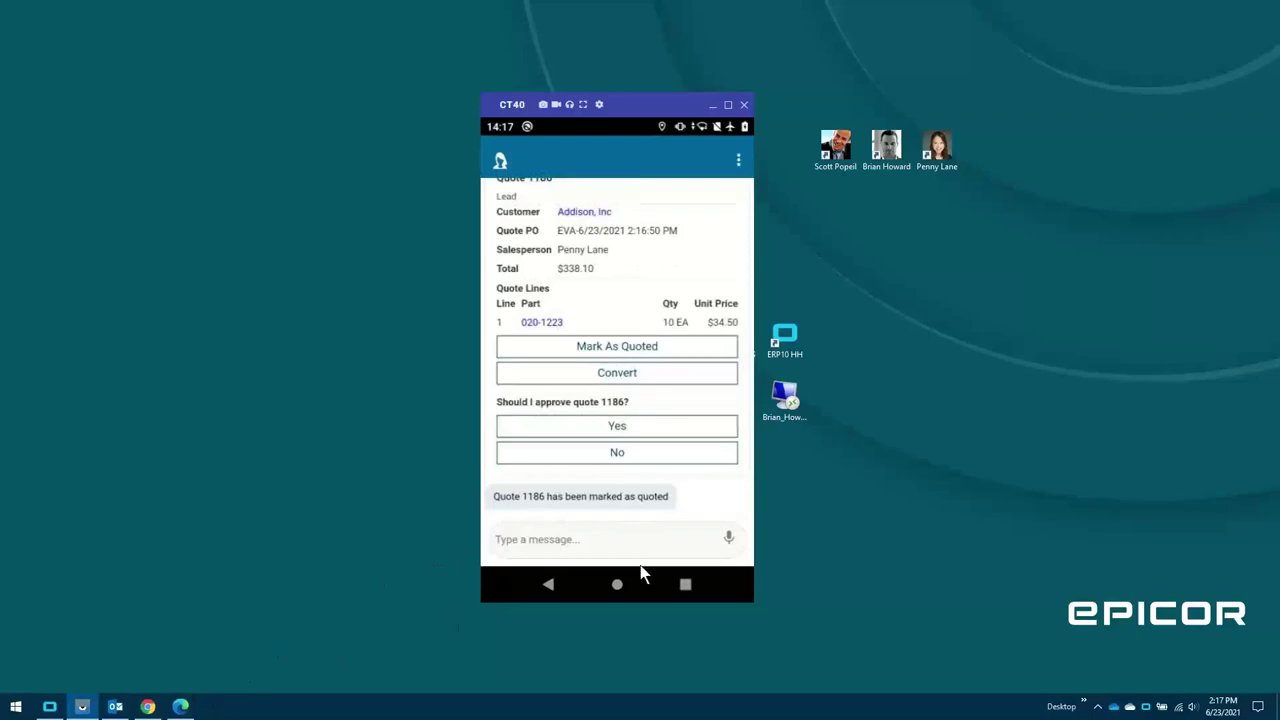
pyautogui.click(713, 105)
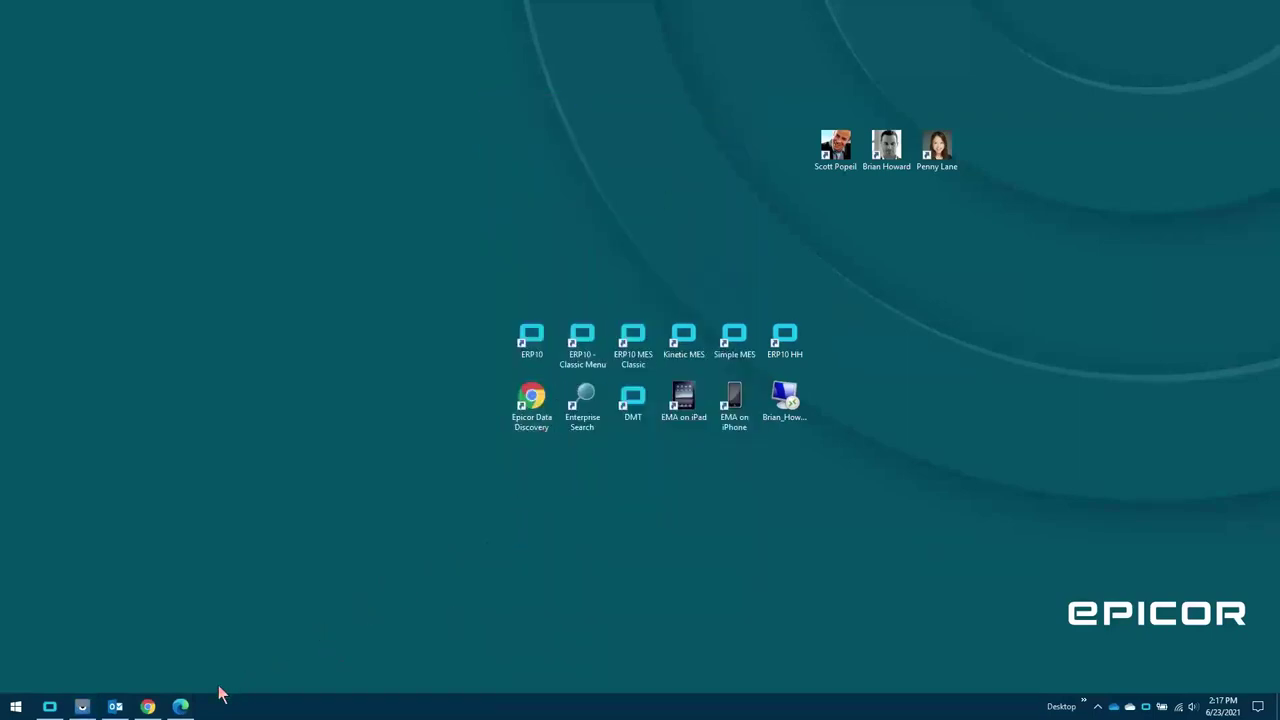
pyautogui.moveTo(184, 708)
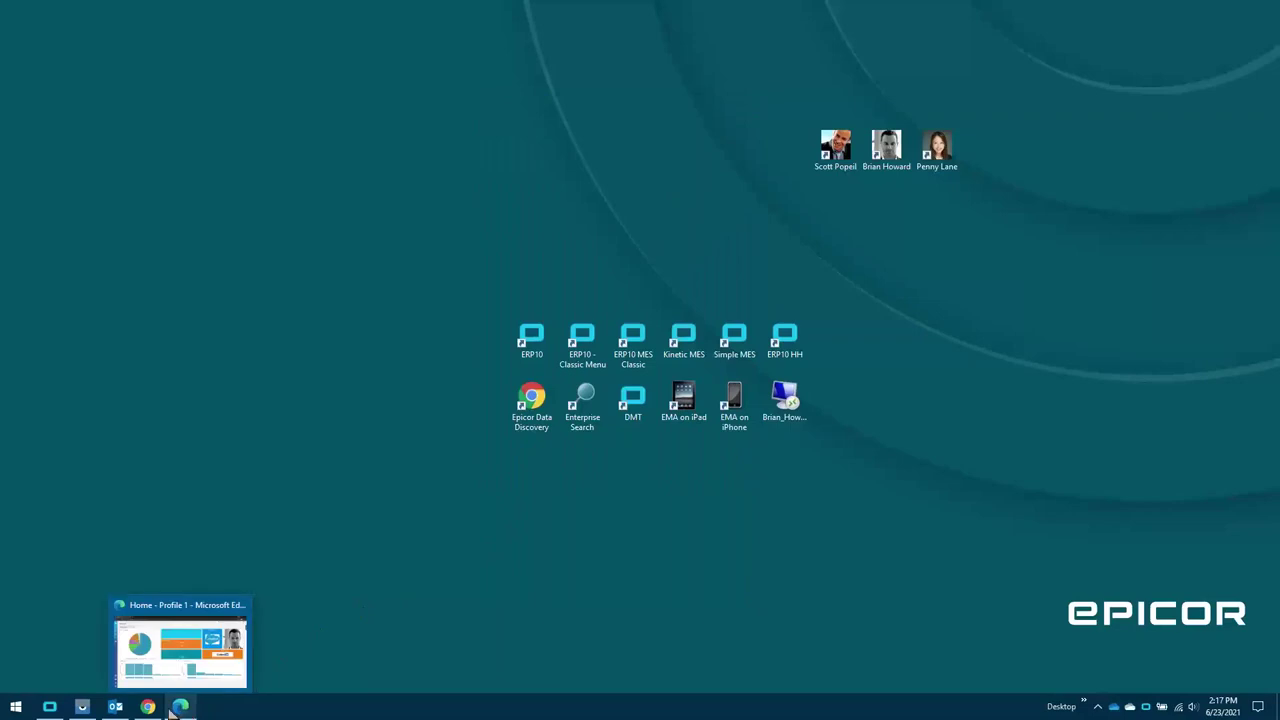
# Step: Restore Epicor Home, review ADDISON's quote 1186 (Quoted, $338.10) in Opportunity/Quote Entry, then close it
pyautogui.moveTo(112, 710)
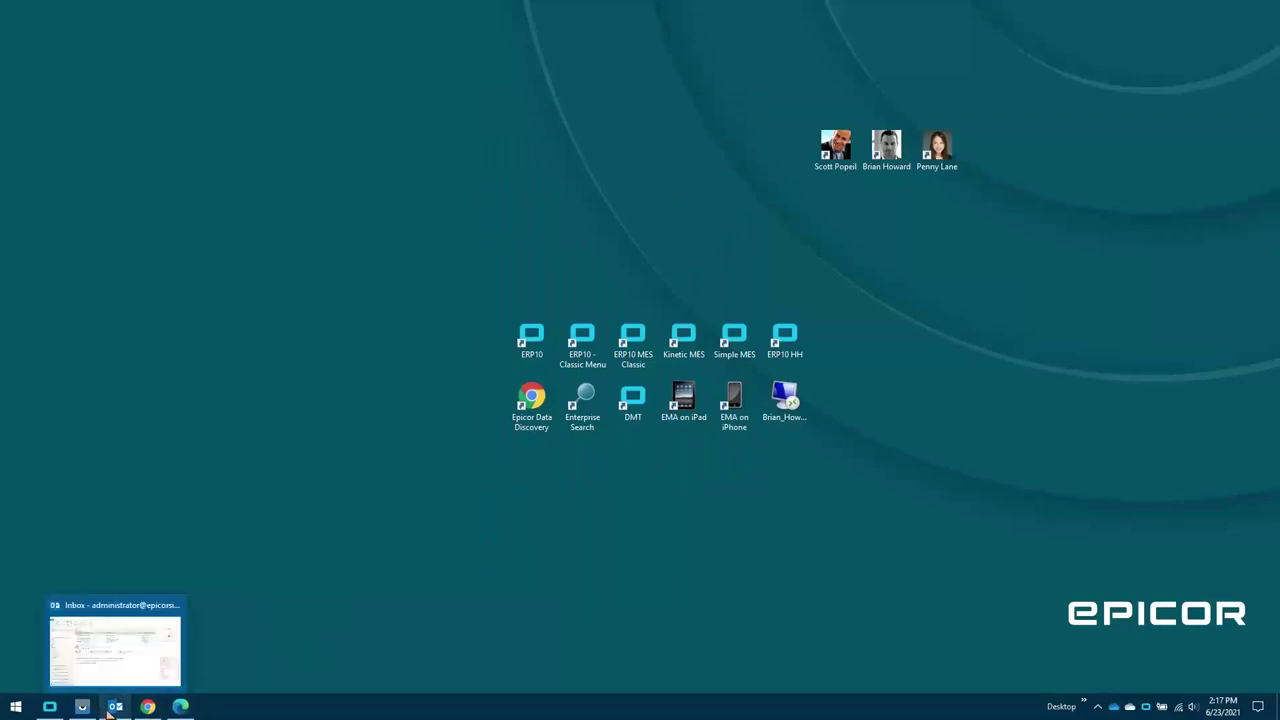
pyautogui.click(49, 706)
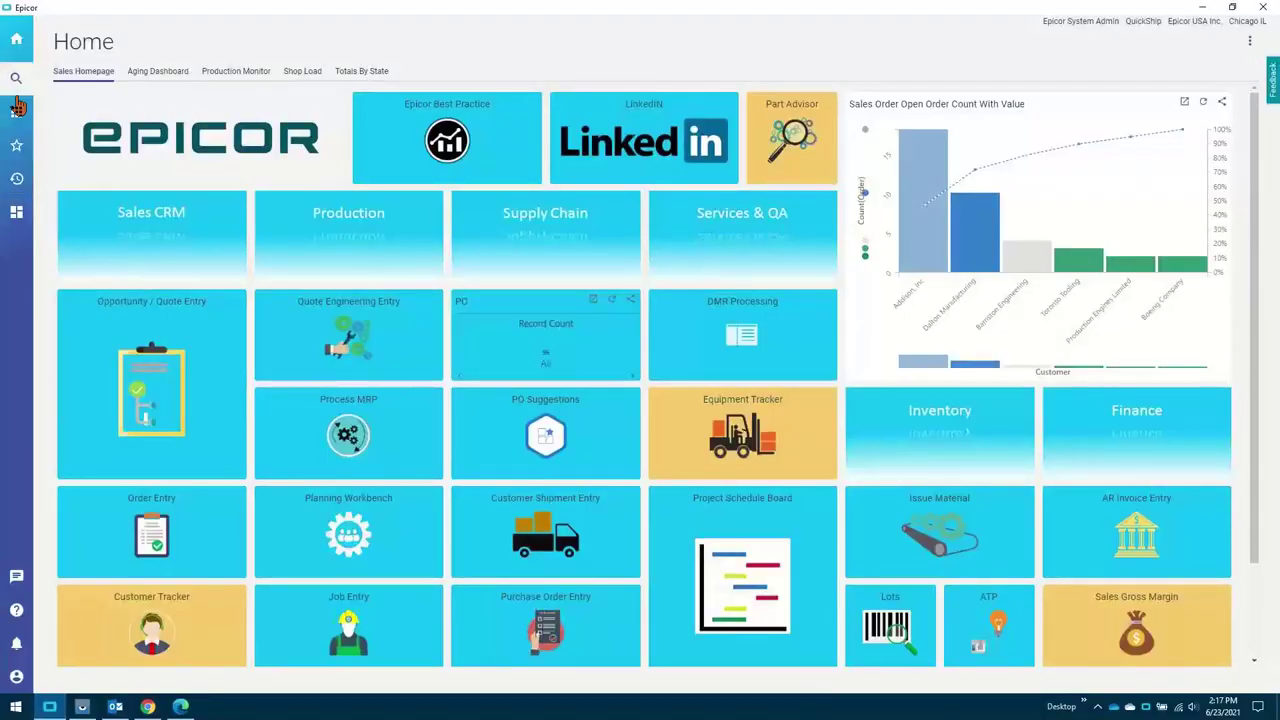
pyautogui.click(136, 328)
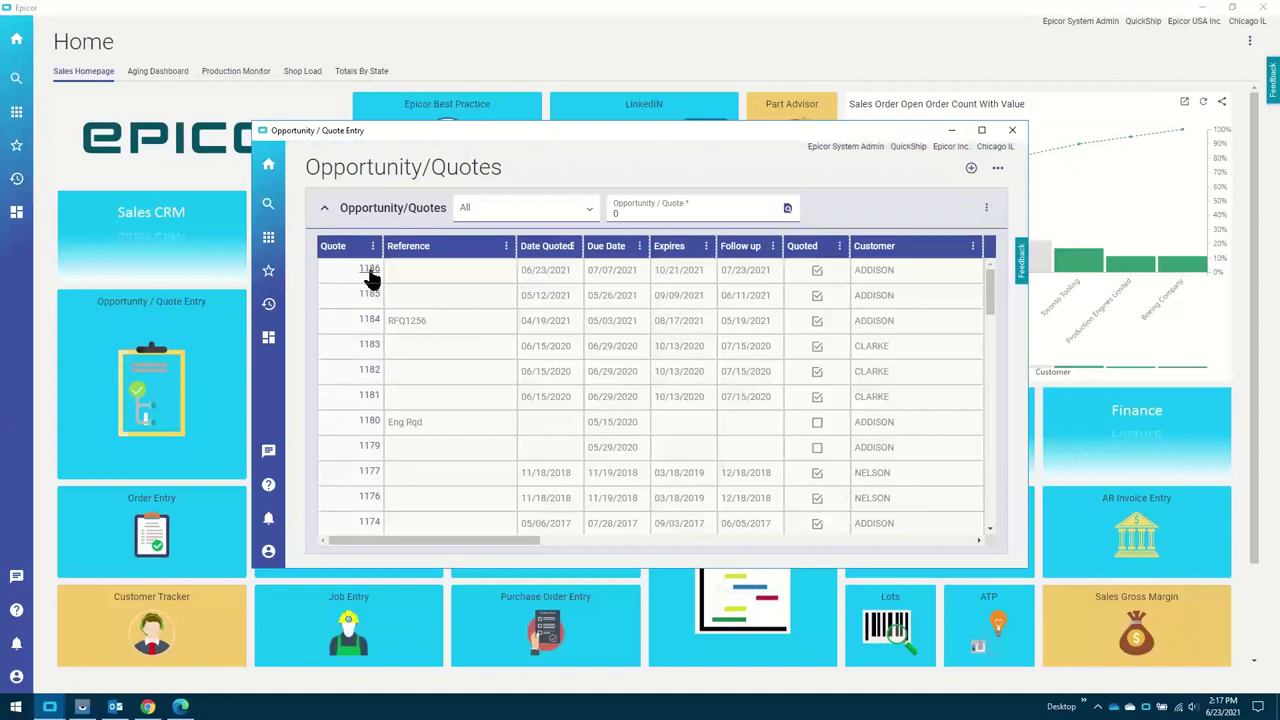
pyautogui.click(370, 276)
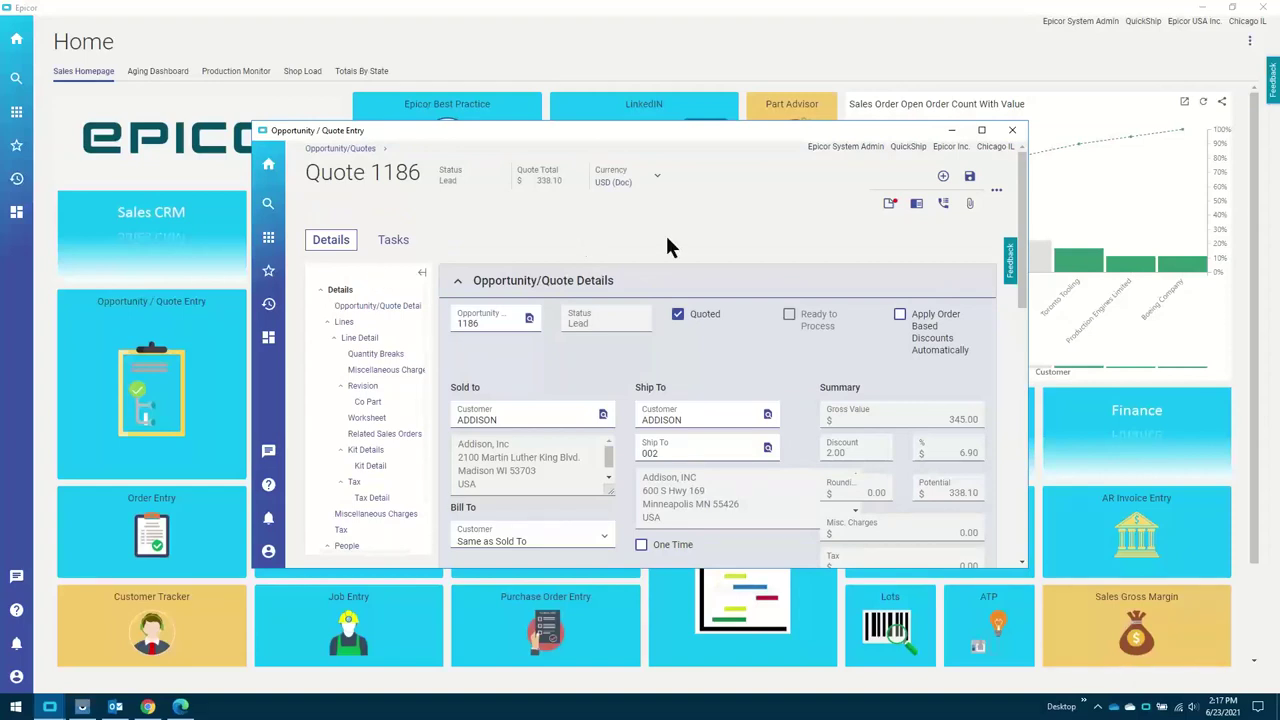
pyautogui.click(1012, 130)
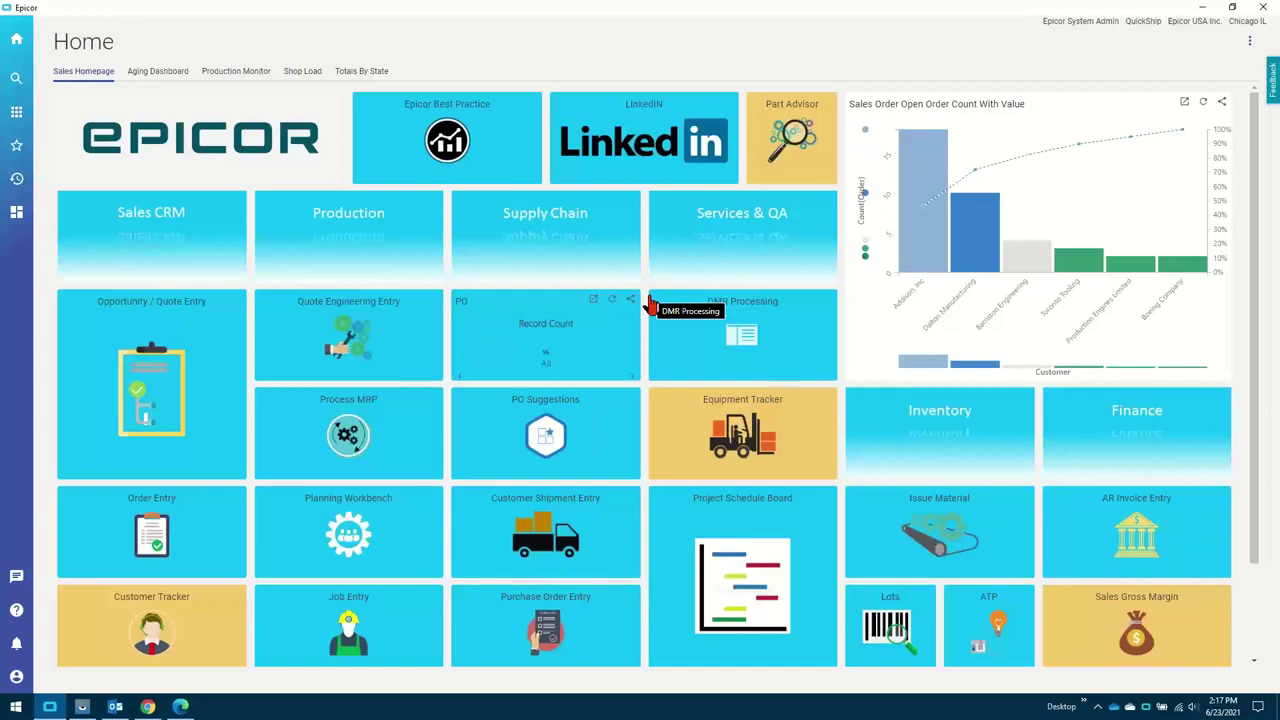
# Step: Launch the Supplier Relationship Management Cockpit from Favorites and enlarge its supplier list
pyautogui.click(25, 150)
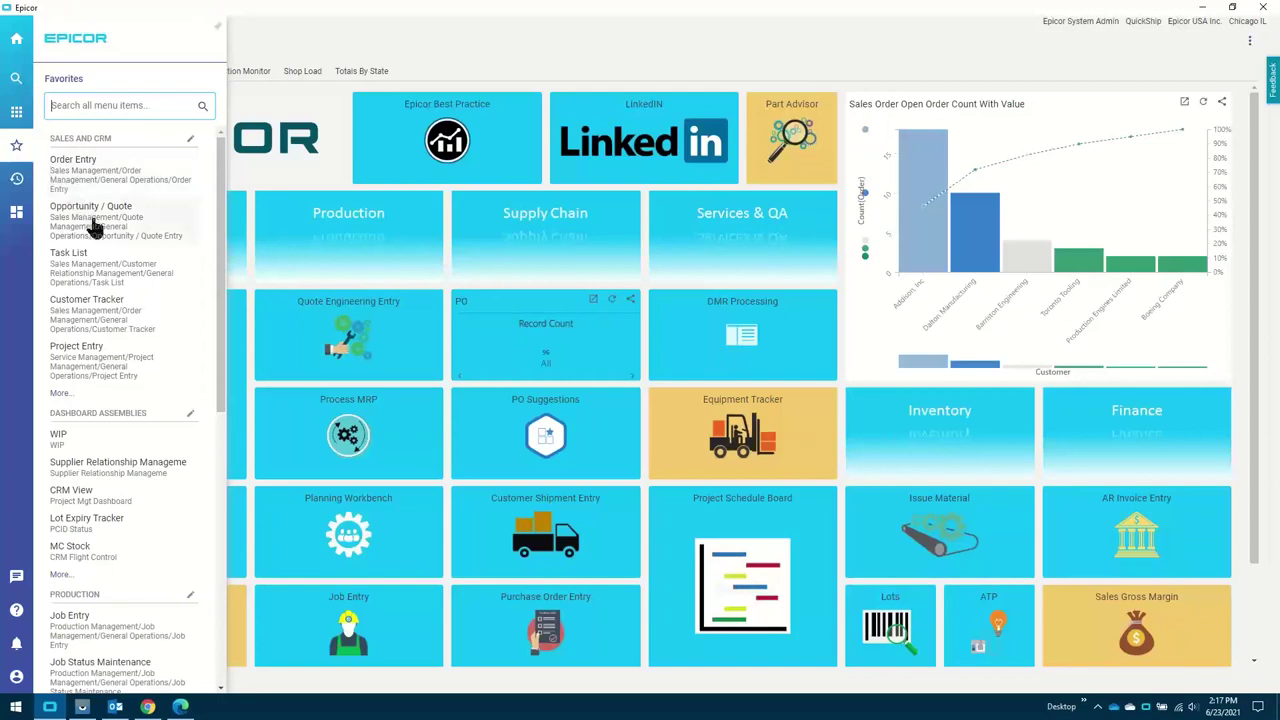
pyautogui.click(148, 468)
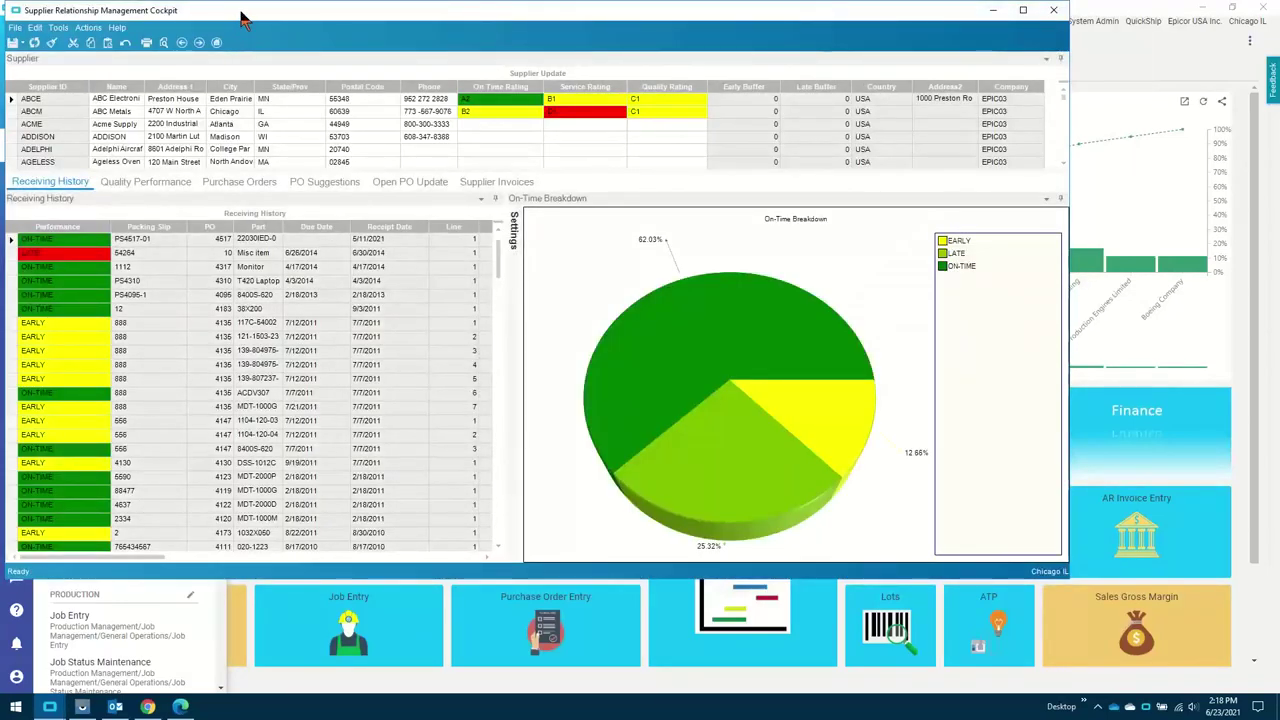
pyautogui.moveTo(239, 20); pyautogui.dragTo(335, 60)
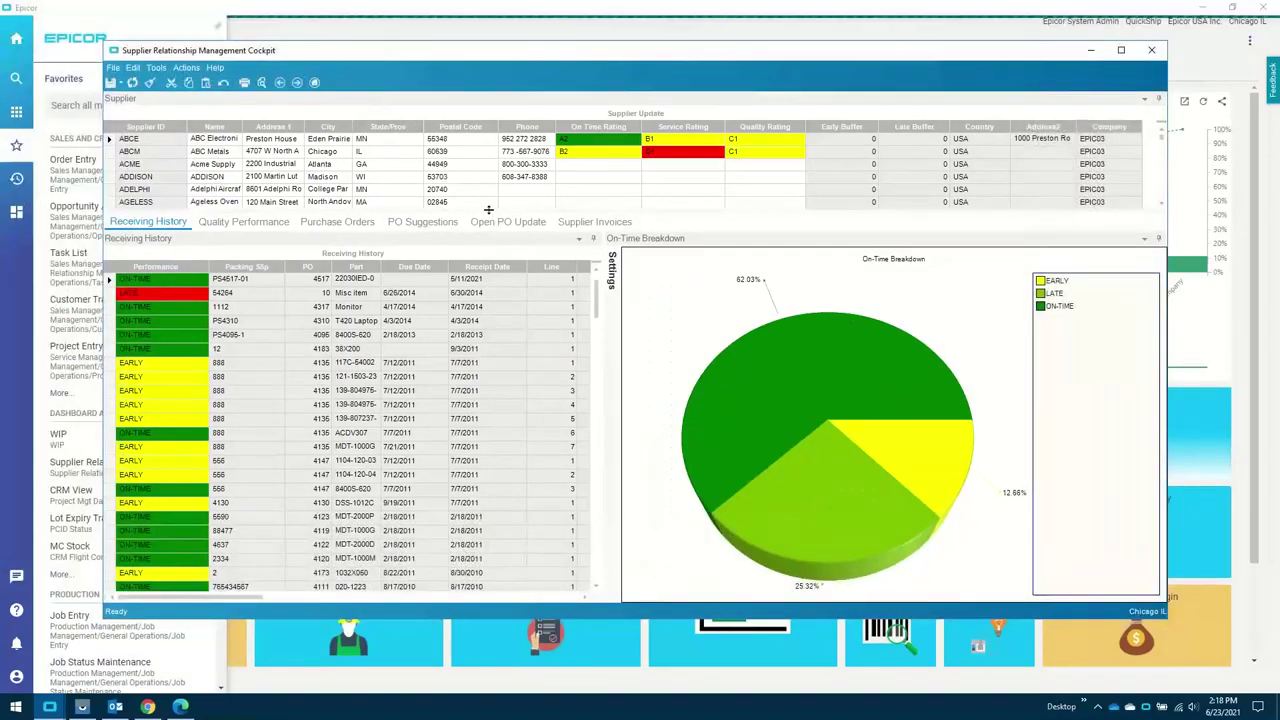
pyautogui.moveTo(489, 211); pyautogui.dragTo(489, 237)
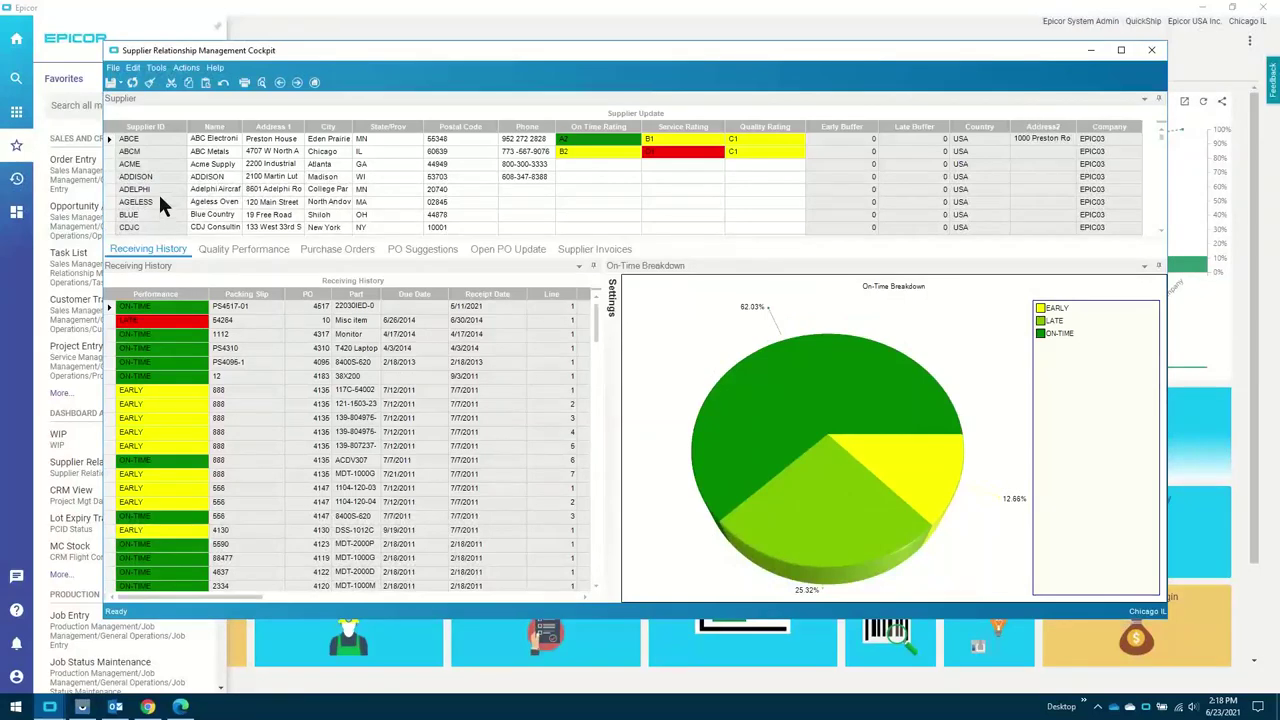
# Step: Browse receiving history for ABCM, ACME, ADDISON and ABCE, then show ABCE's quality performance
pyautogui.click(114, 151)
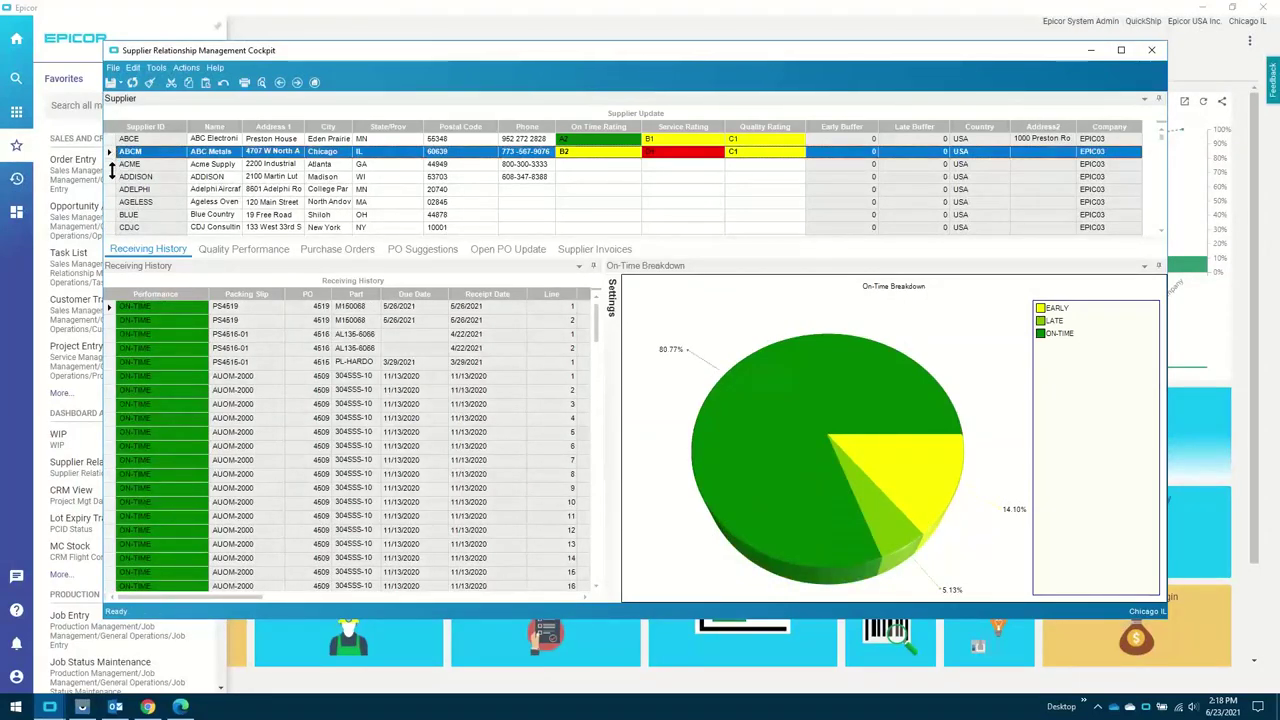
pyautogui.click(109, 163)
pyautogui.click(111, 176)
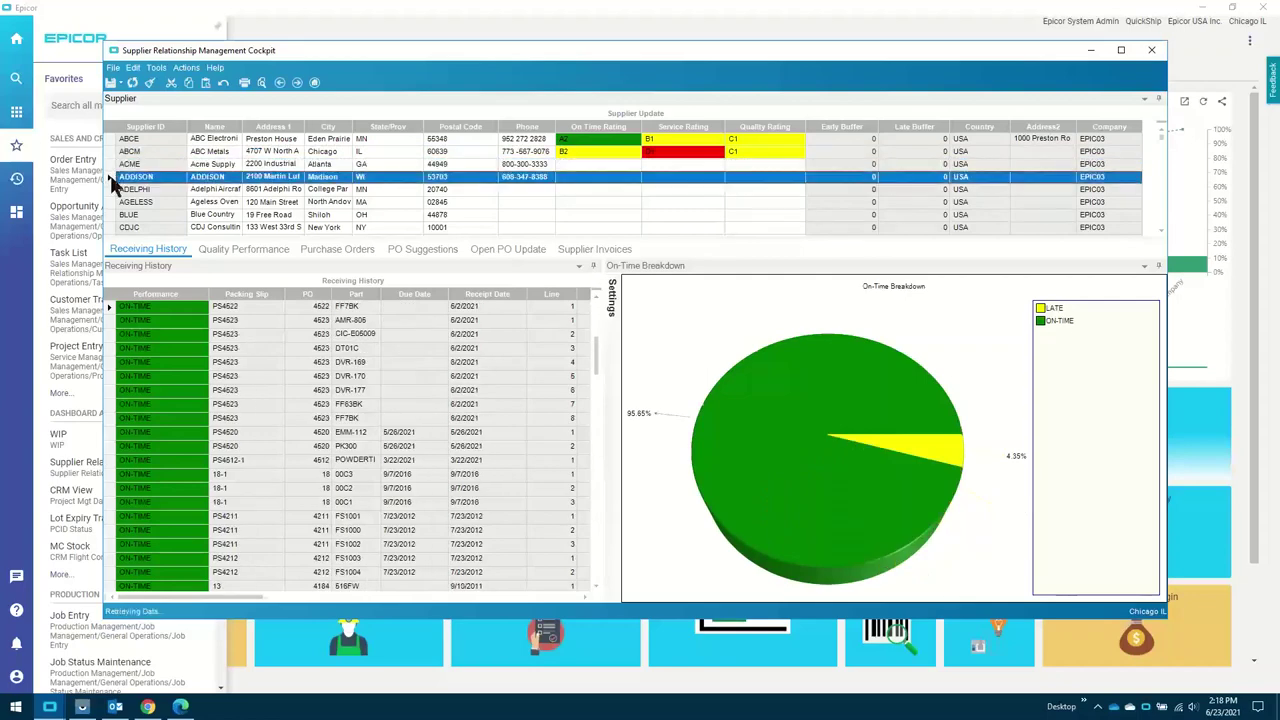
pyautogui.click(109, 137)
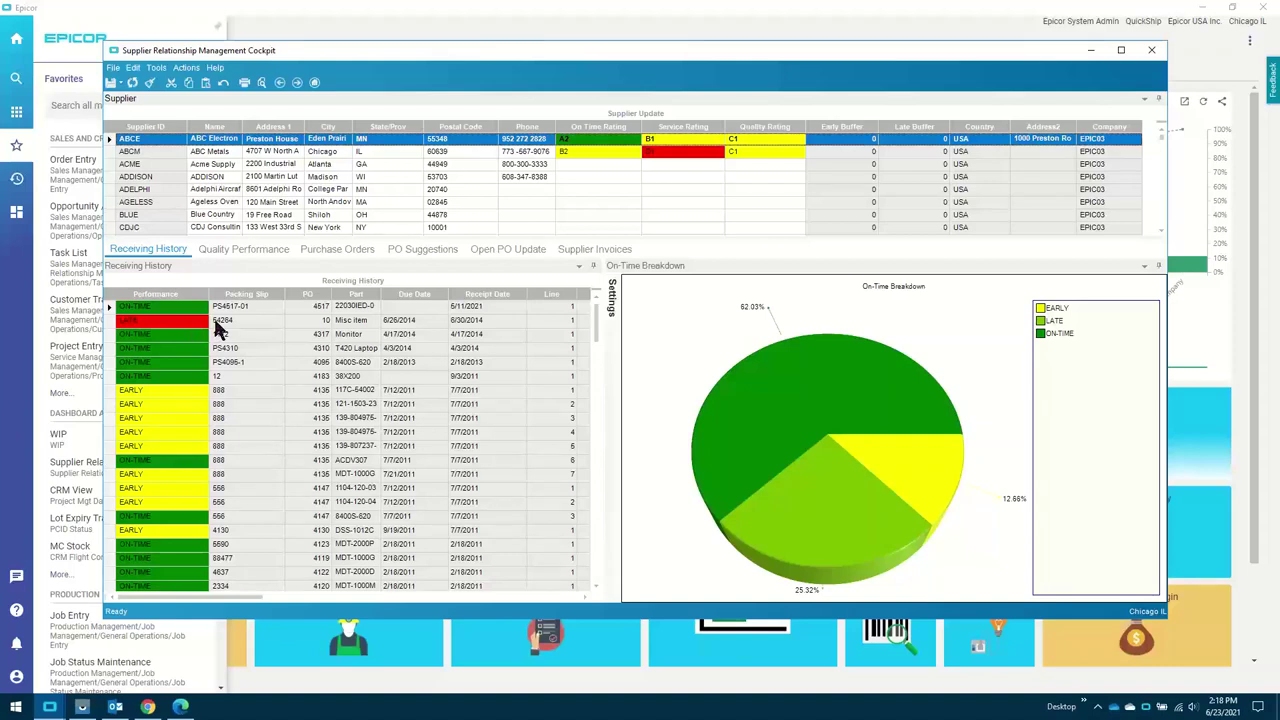
pyautogui.rightClick(217, 330)
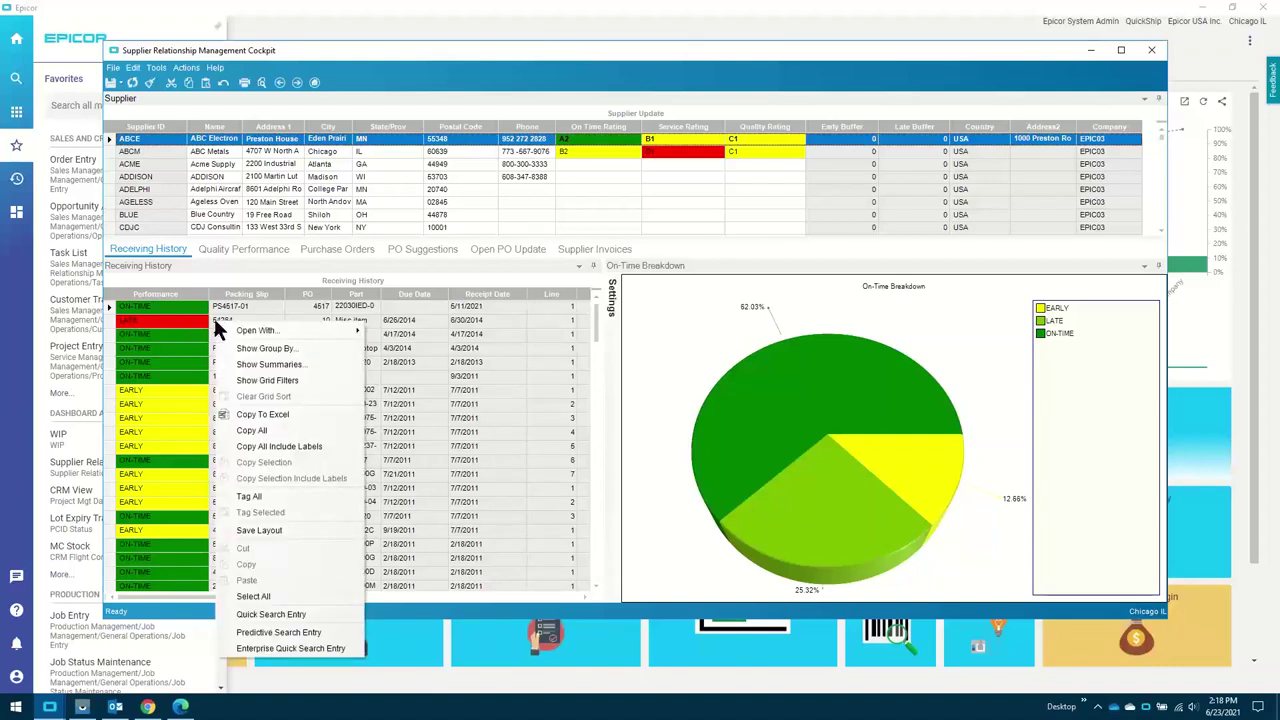
pyautogui.moveTo(250, 330)
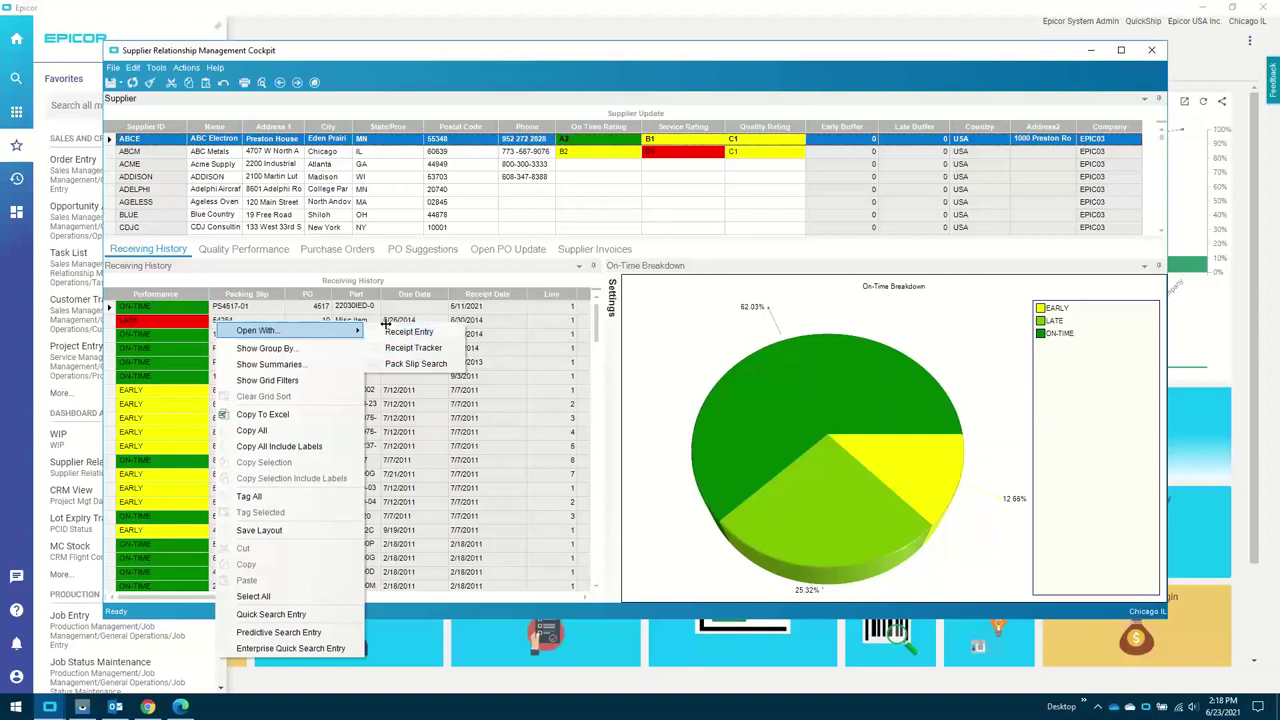
pyautogui.click(197, 117)
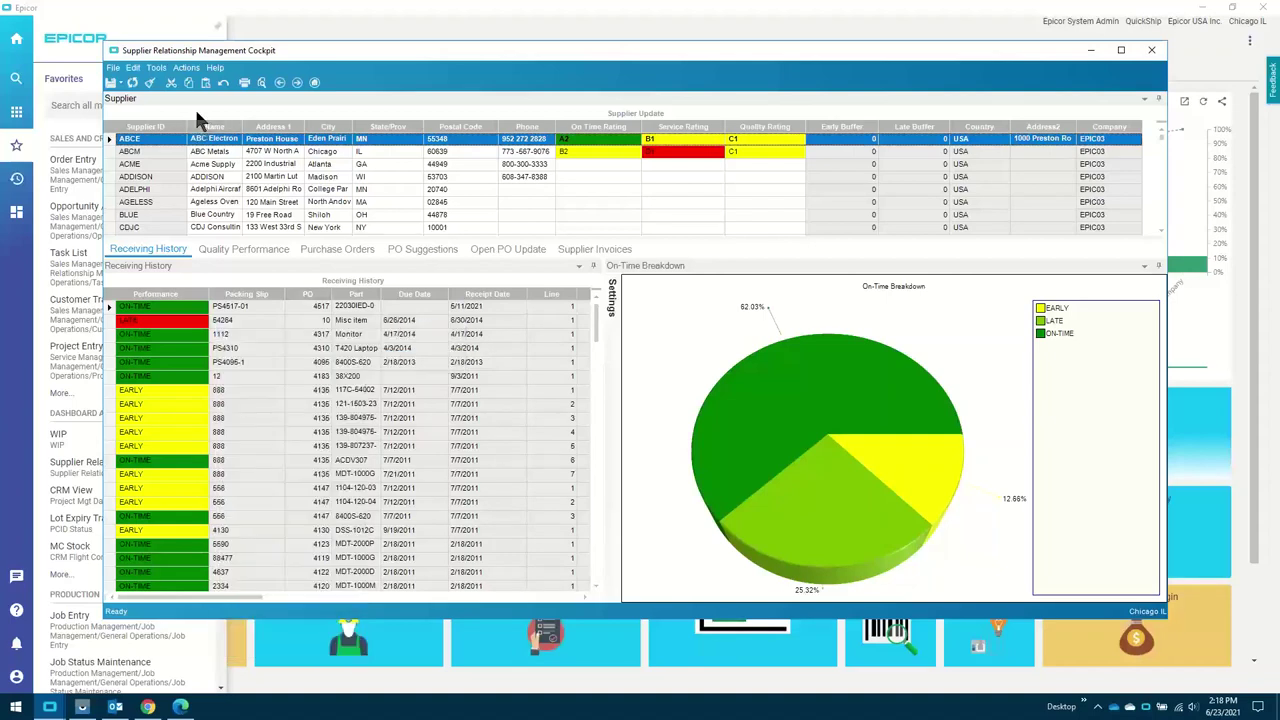
pyautogui.click(200, 250)
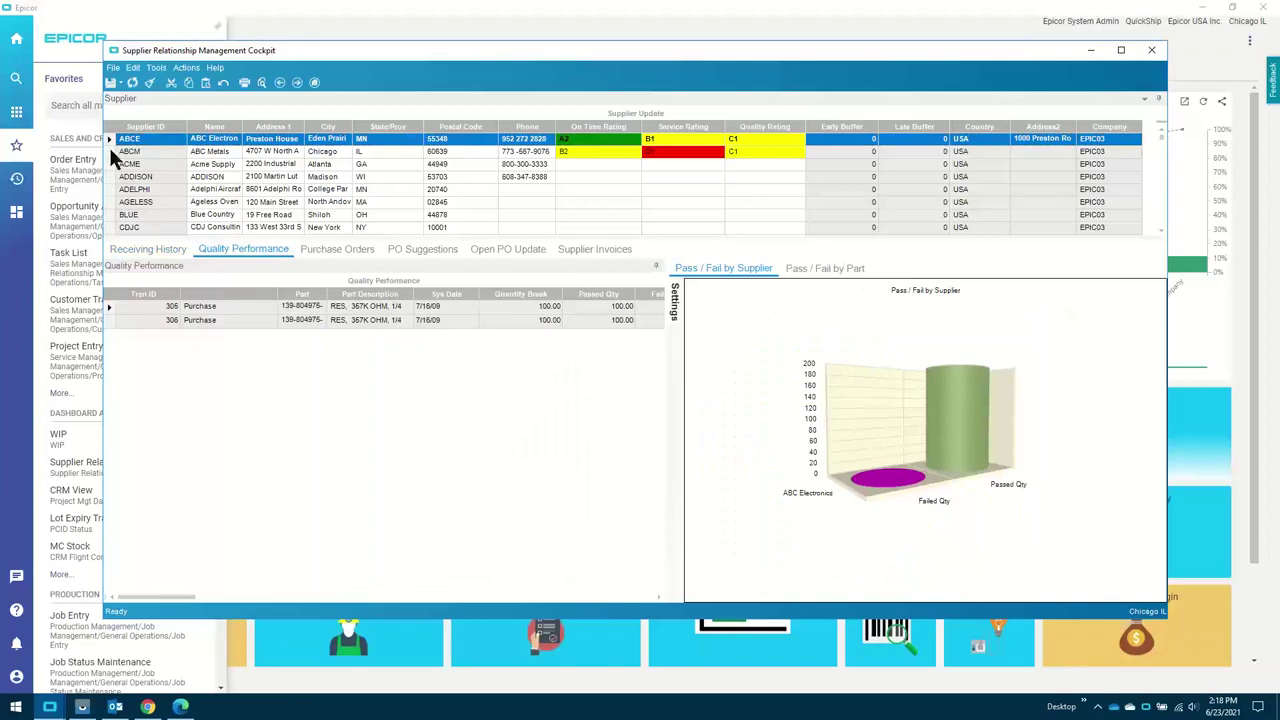
# Step: Select ABC Metals, review its purchase orders, and return to receiving history (80.77% on-time)
pyautogui.click(110, 152)
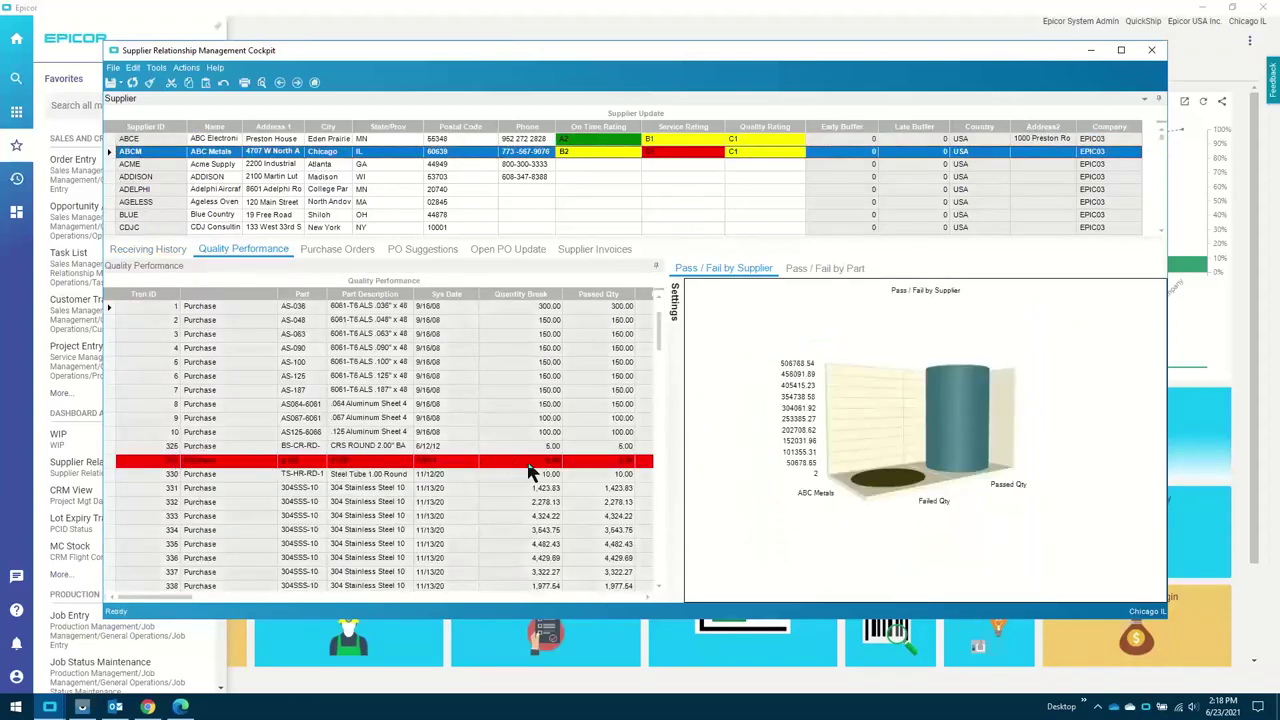
pyautogui.click(330, 252)
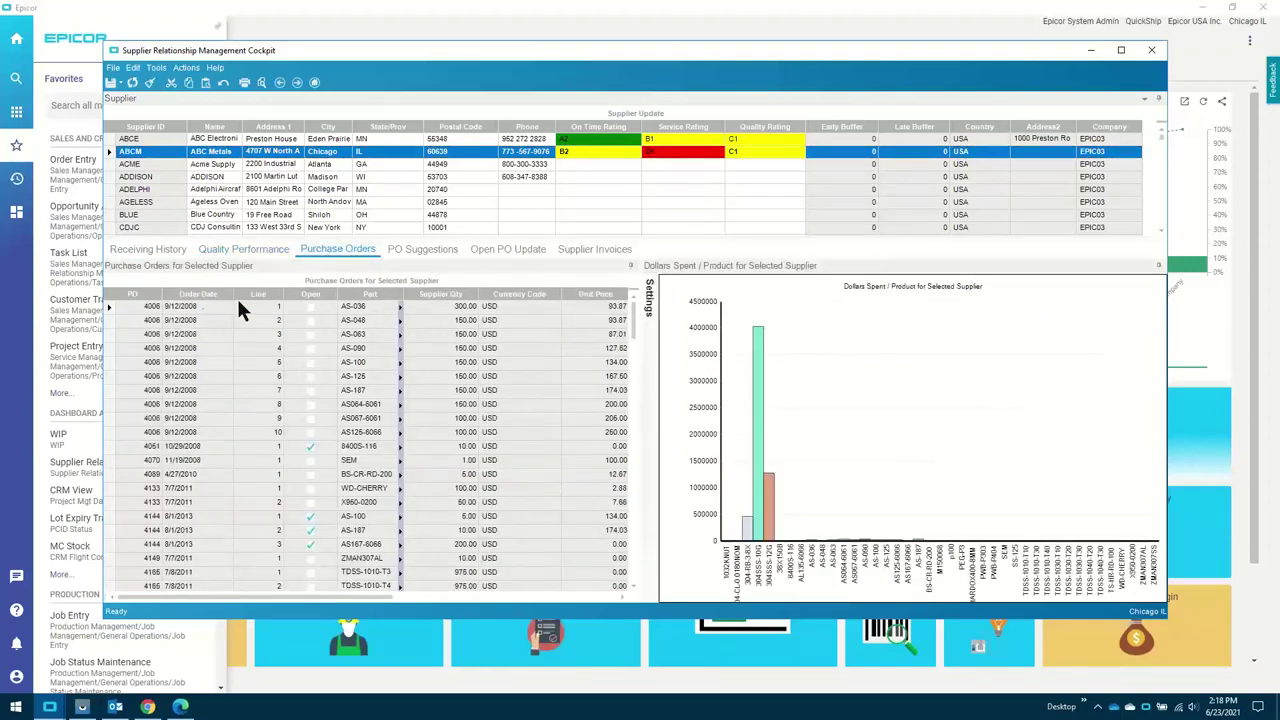
pyautogui.rightClick(147, 308)
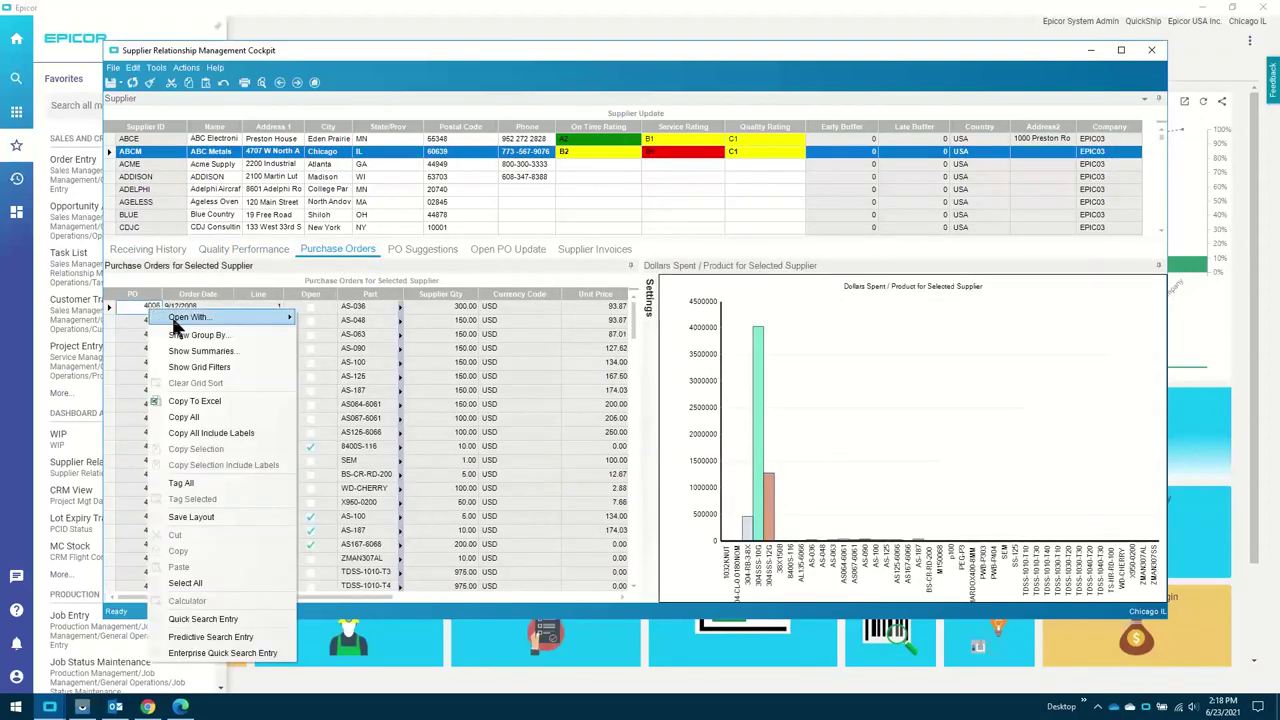
pyautogui.moveTo(190, 317)
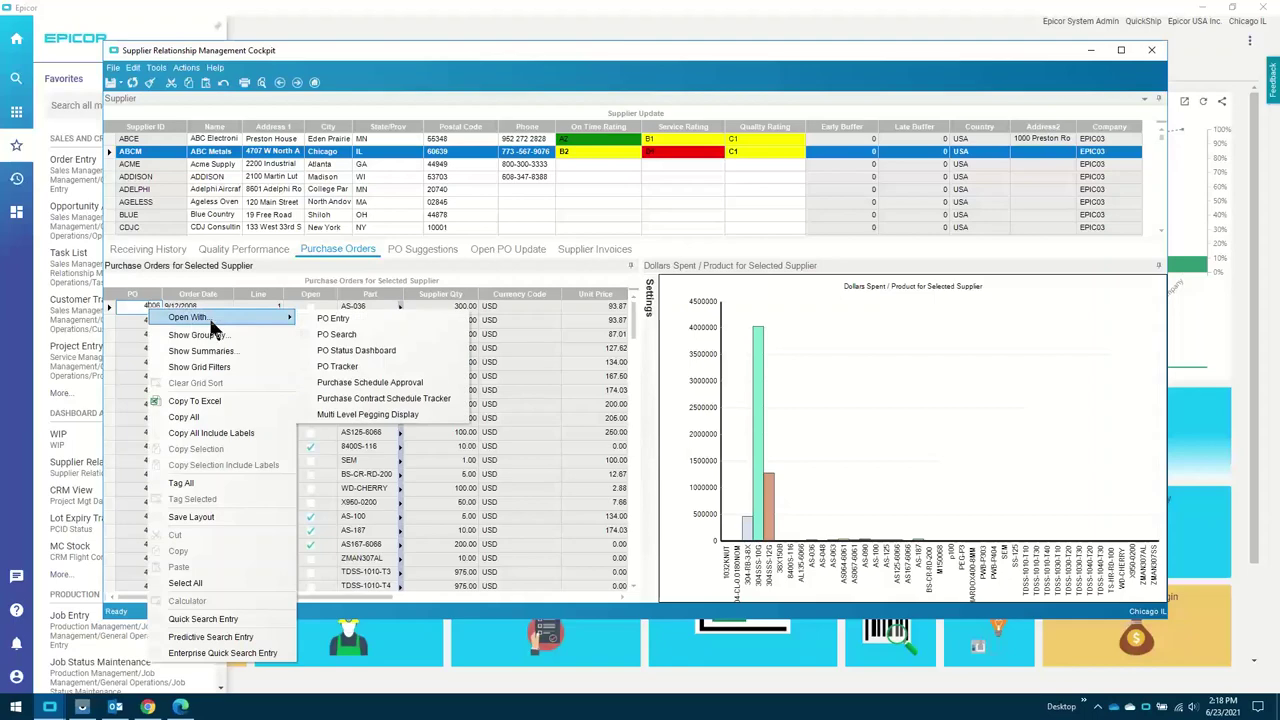
pyautogui.click(288, 120)
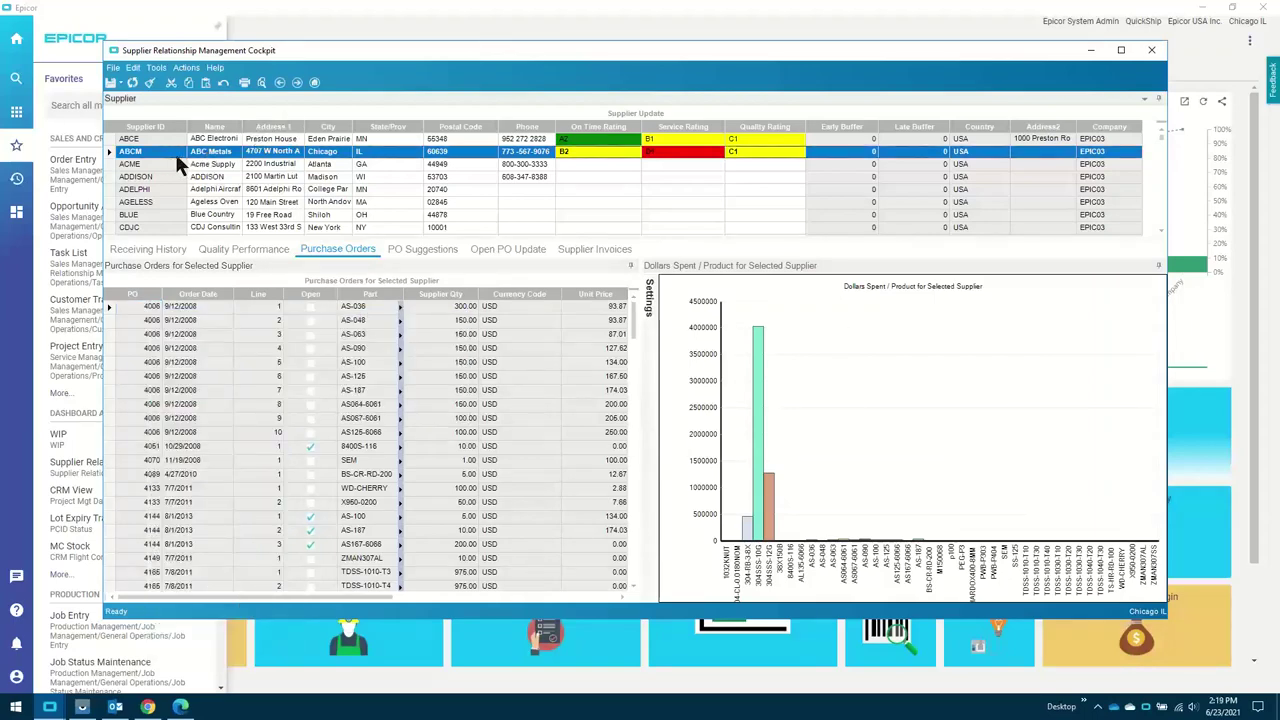
pyautogui.click(146, 250)
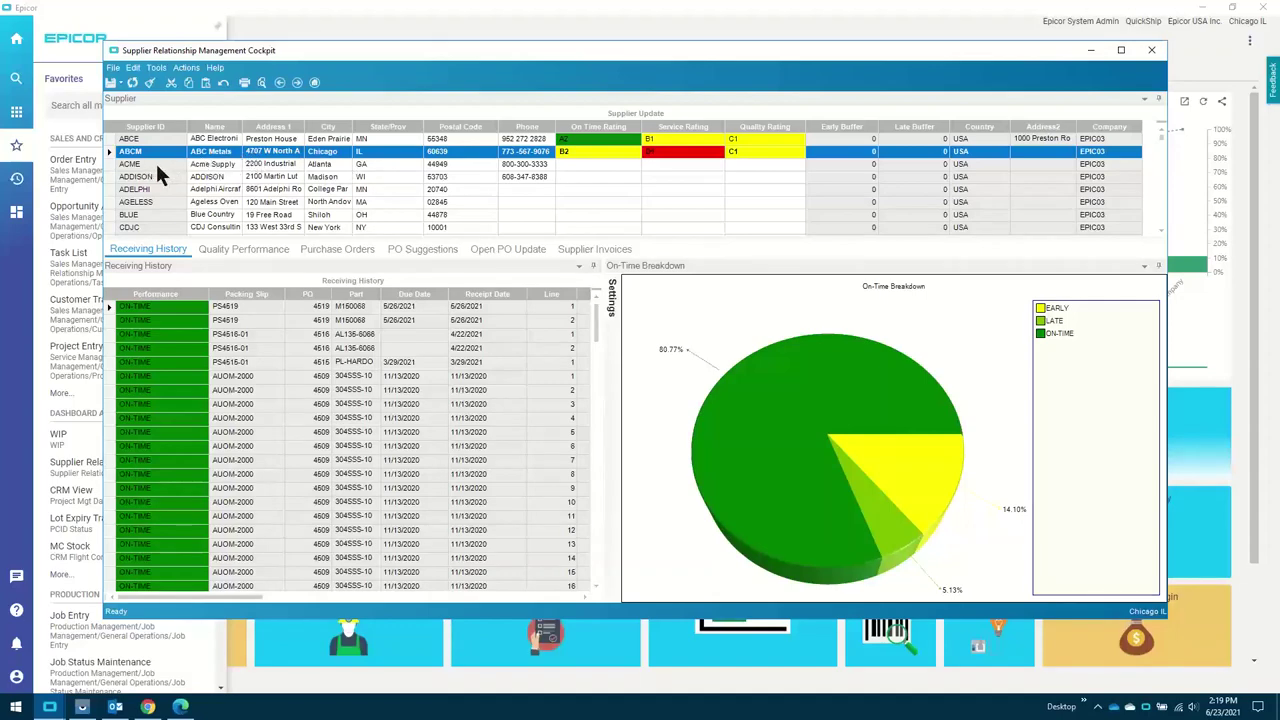
# Step: Replace ACME's Address 1 street number with 123 and save the supplier record
pyautogui.click(258, 163)
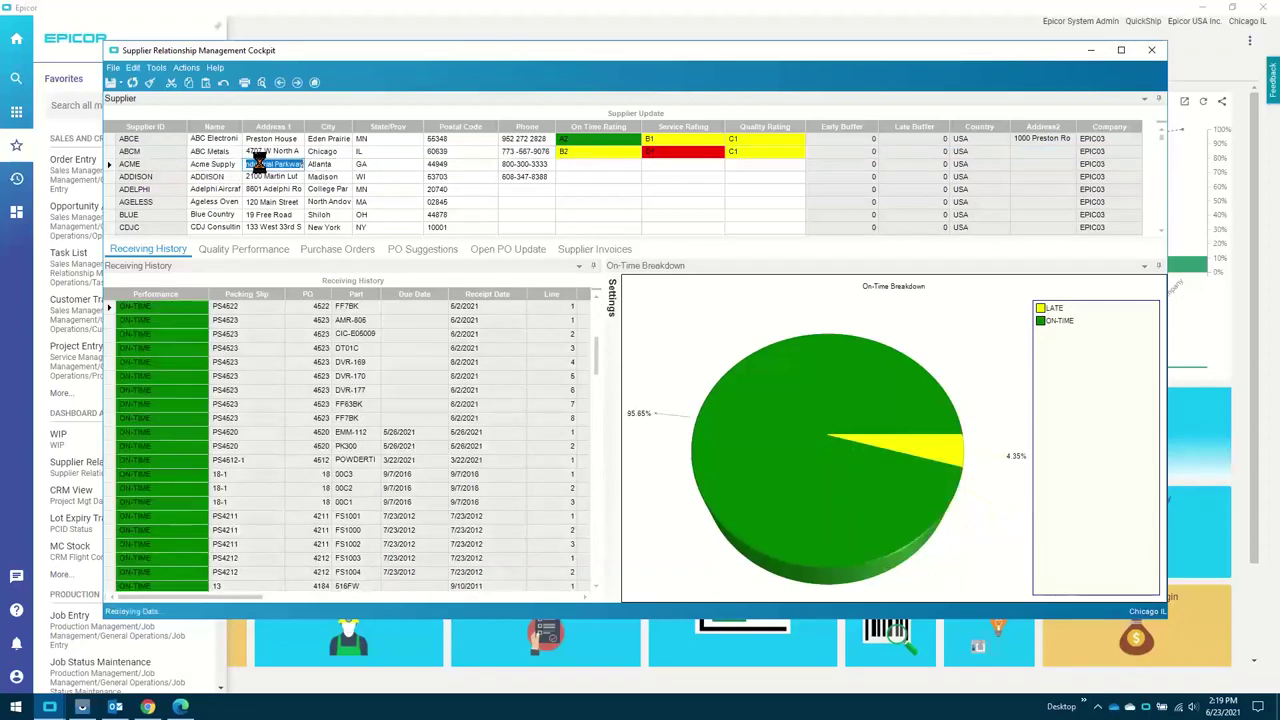
pyautogui.press('Home')
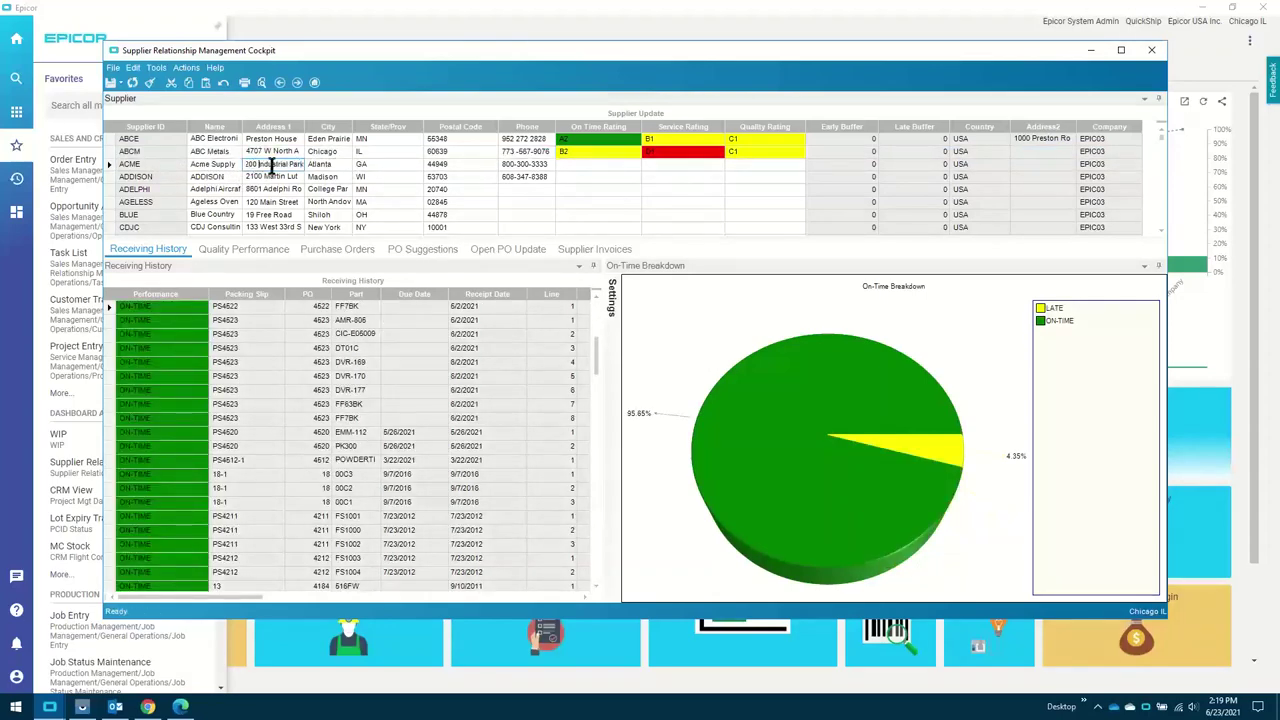
pyautogui.hotkey('shift', 'Right')
pyautogui.hotkey('shift', 'Right')
pyautogui.hotkey('shift', 'Right')
pyautogui.hotkey('shift', 'Right')
pyautogui.write('123')
pyautogui.press('Tab')
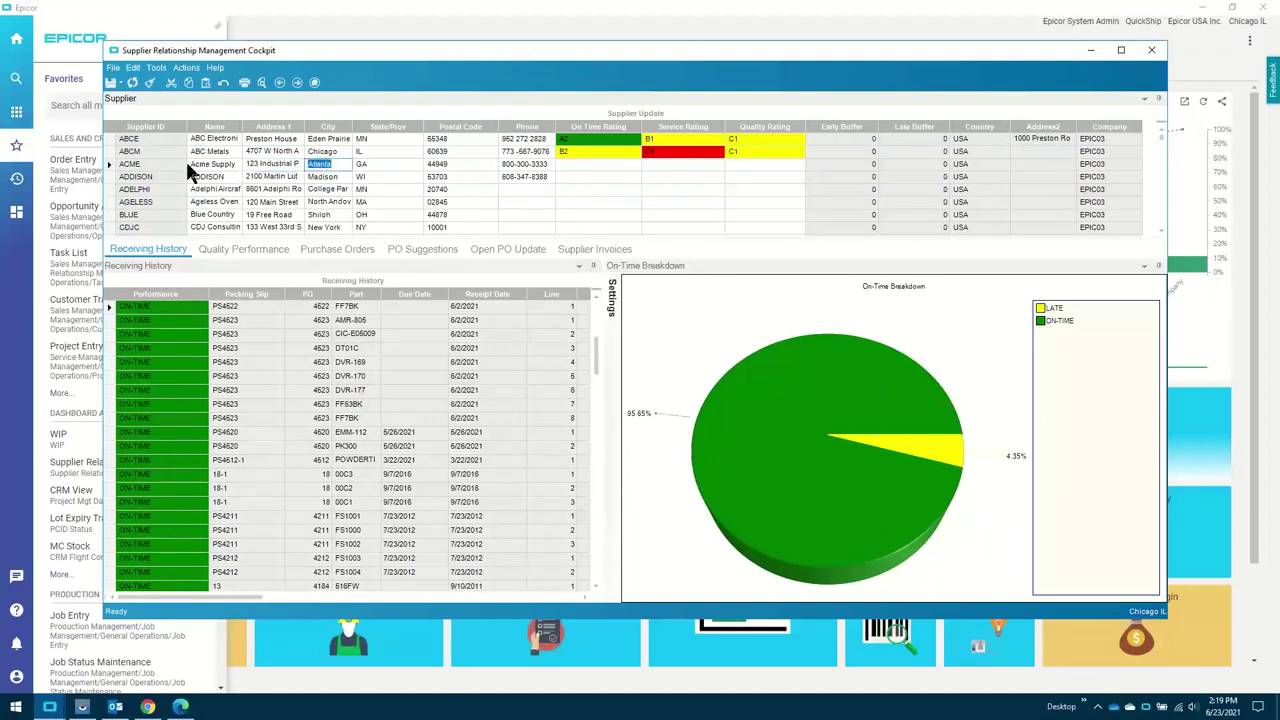
pyautogui.rightClick(163, 165)
pyautogui.moveTo(171, 172)
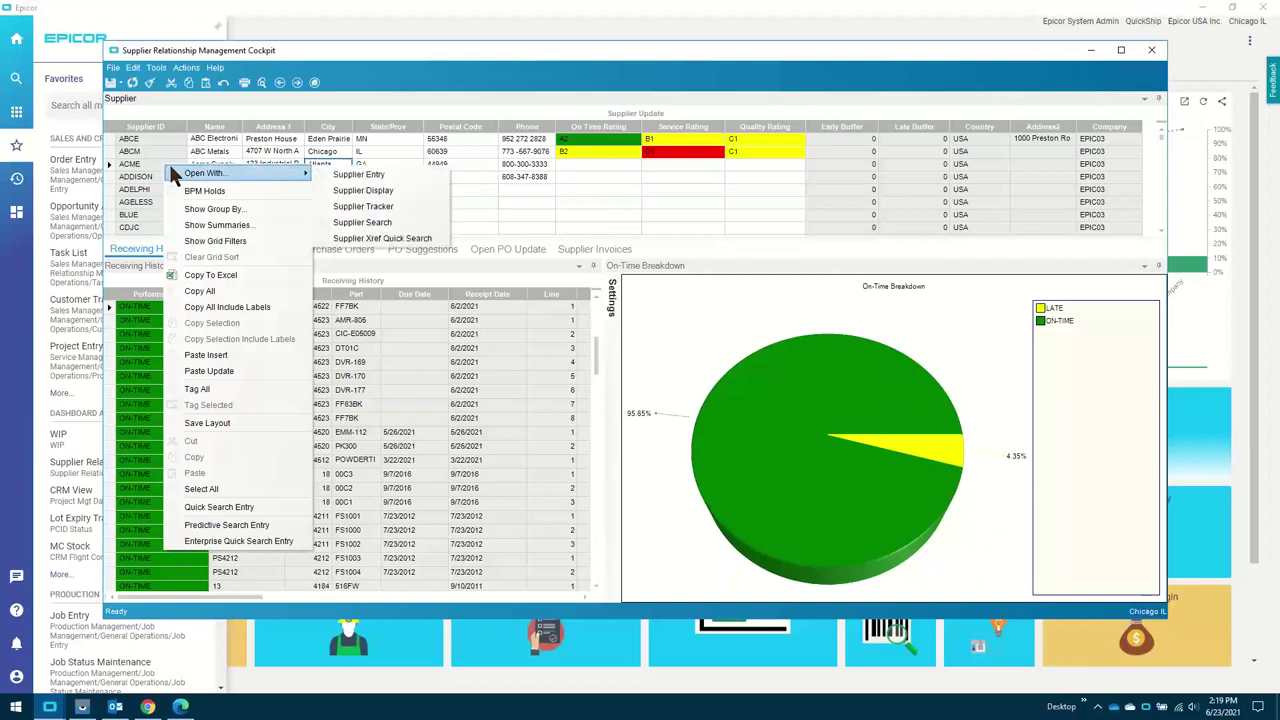
pyautogui.click(111, 82)
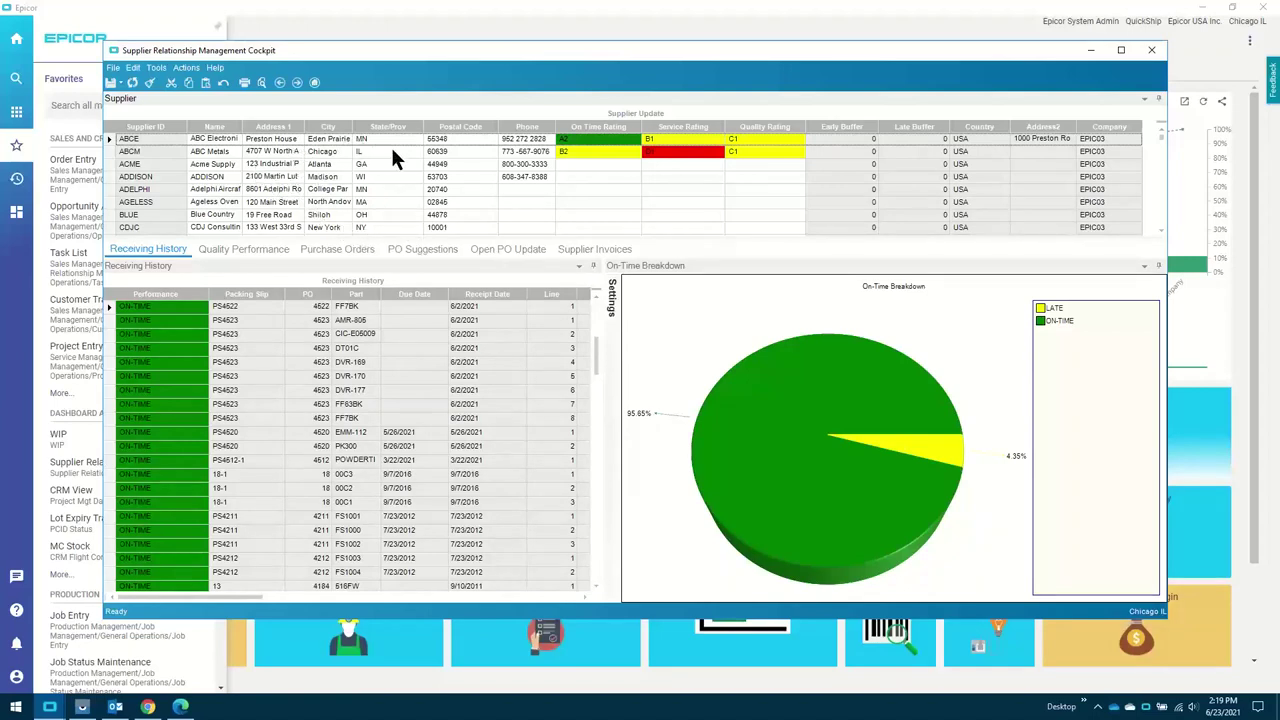
# Step: Show ABC Metals' open PO lines in Open PO Update and copy them to Excel
pyautogui.click(362, 254)
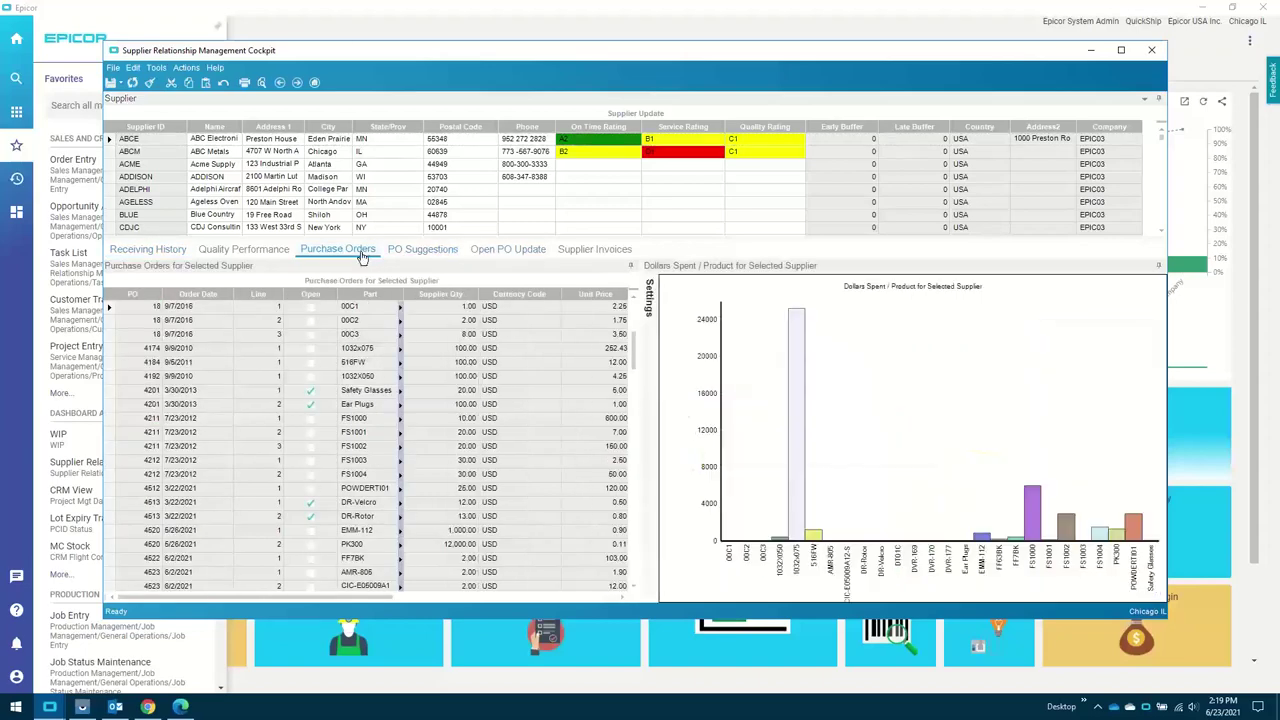
pyautogui.click(492, 253)
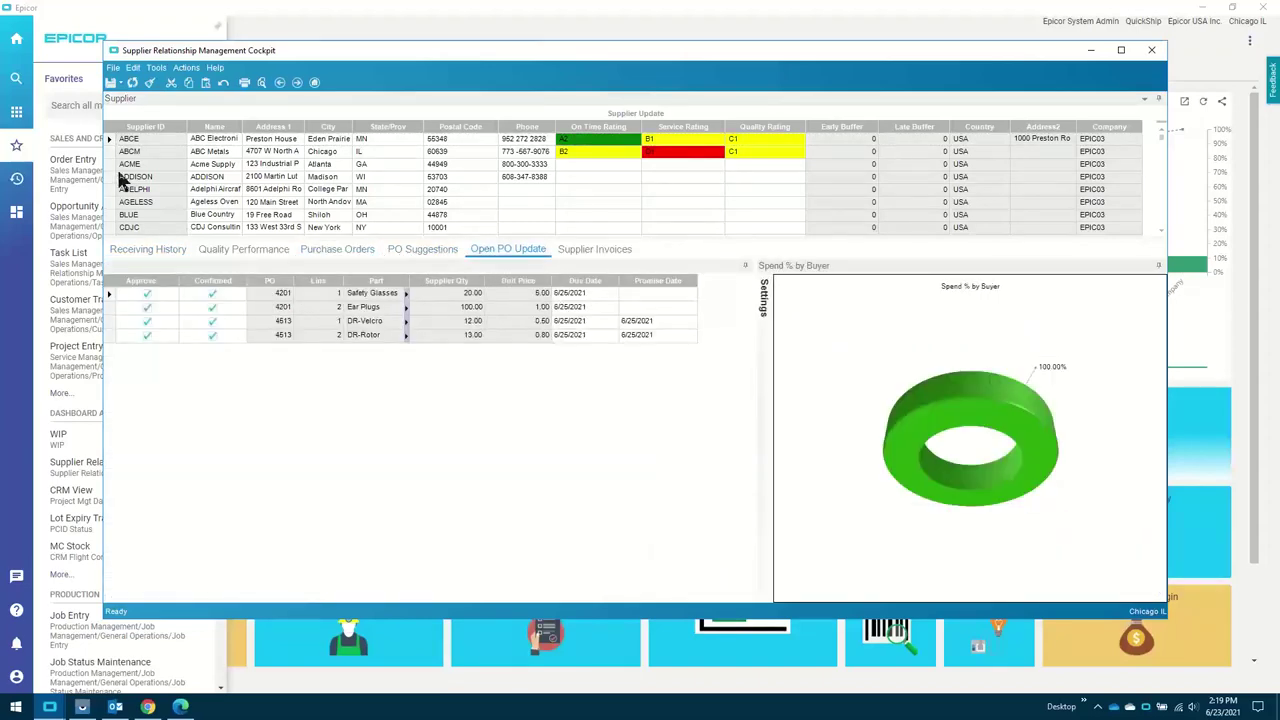
pyautogui.click(110, 141)
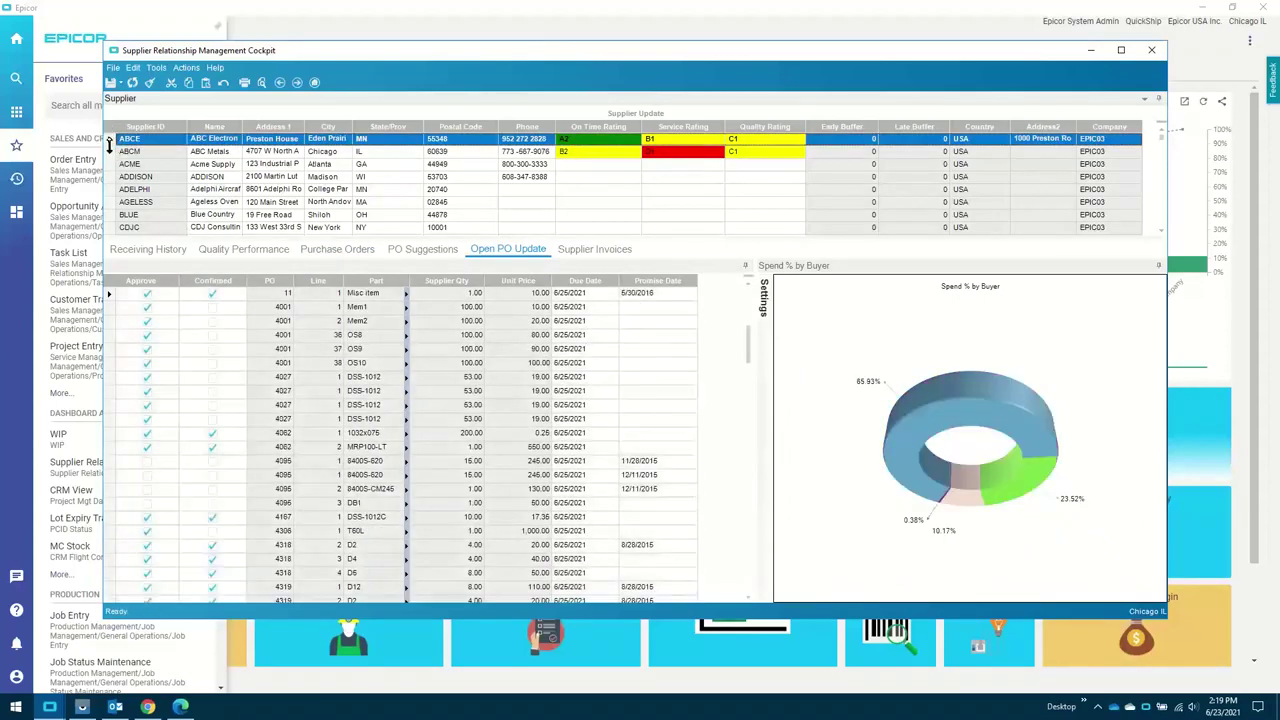
pyautogui.click(113, 152)
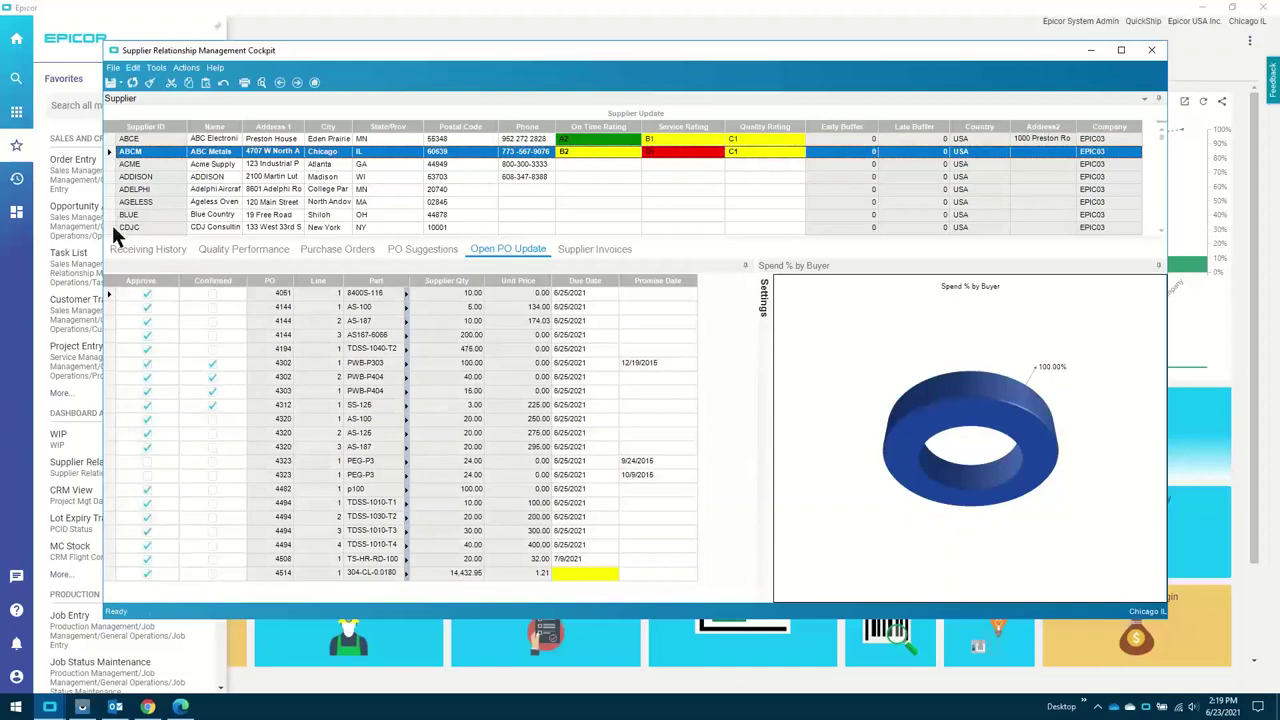
pyautogui.rightClick(110, 287)
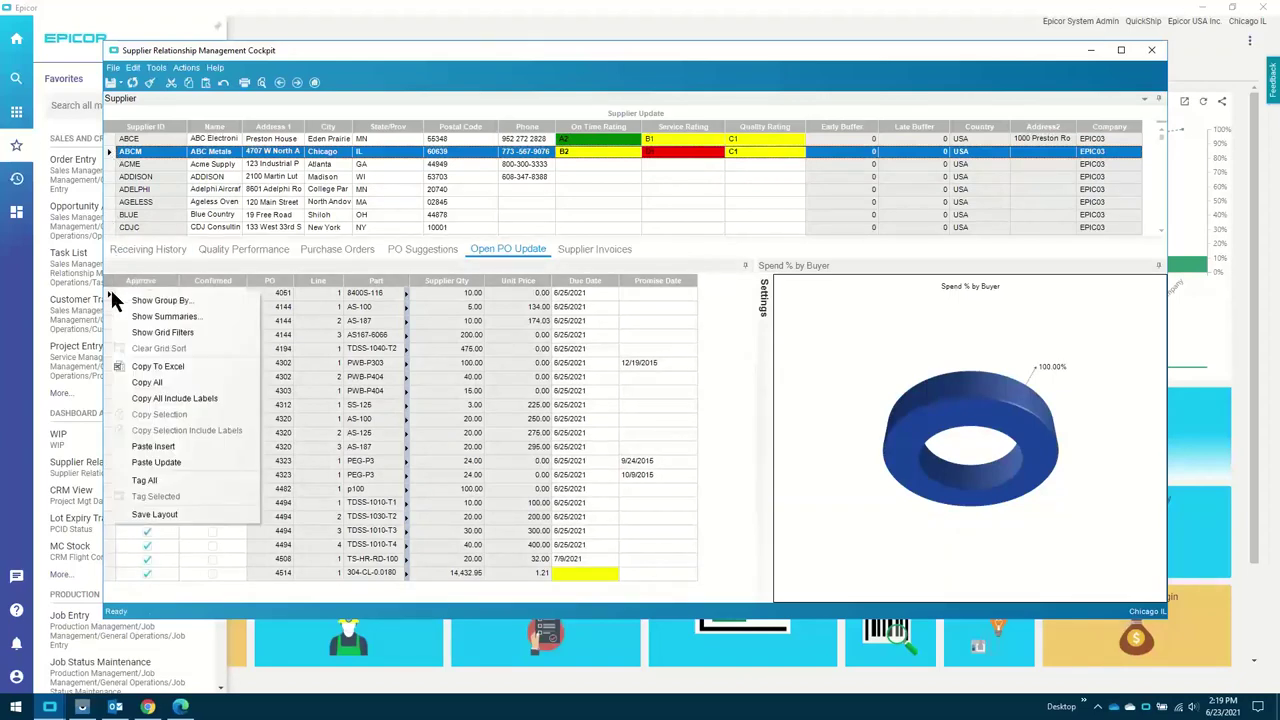
pyautogui.click(148, 367)
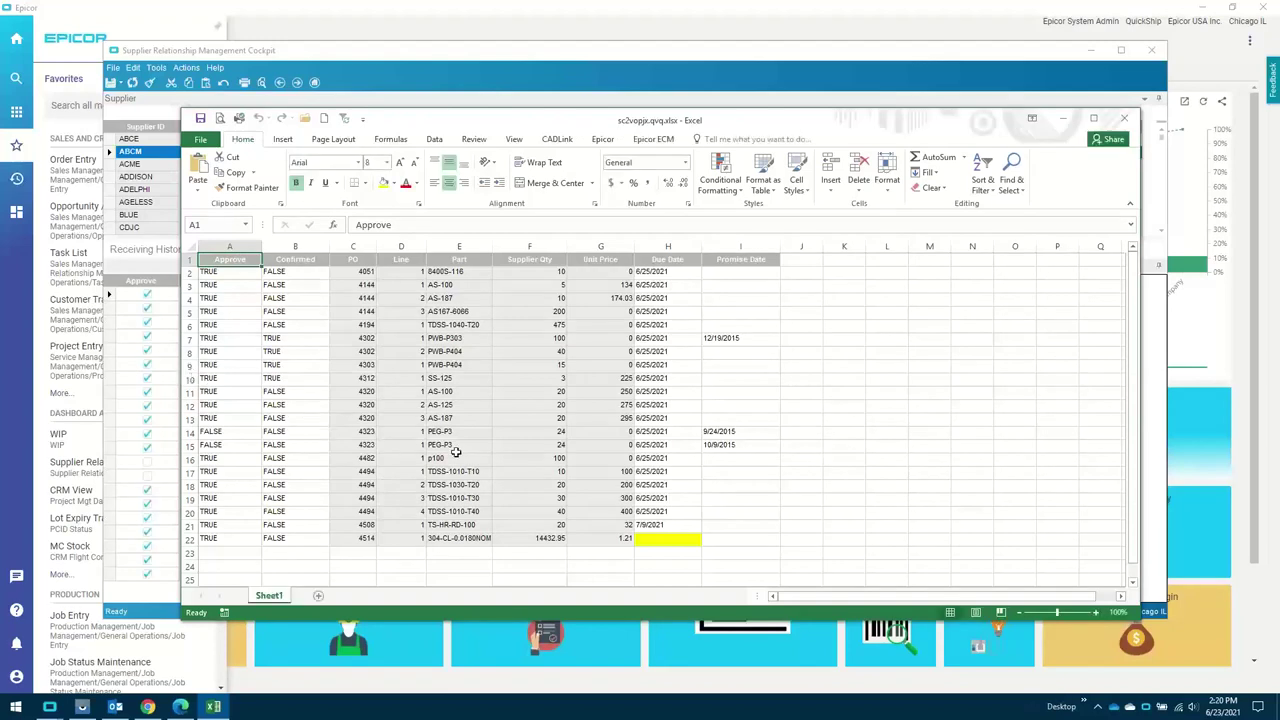
# Step: Enter 24-jun as H22's due date and fill 6/29 into H11:H12 for PO 4320
pyautogui.click(661, 540)
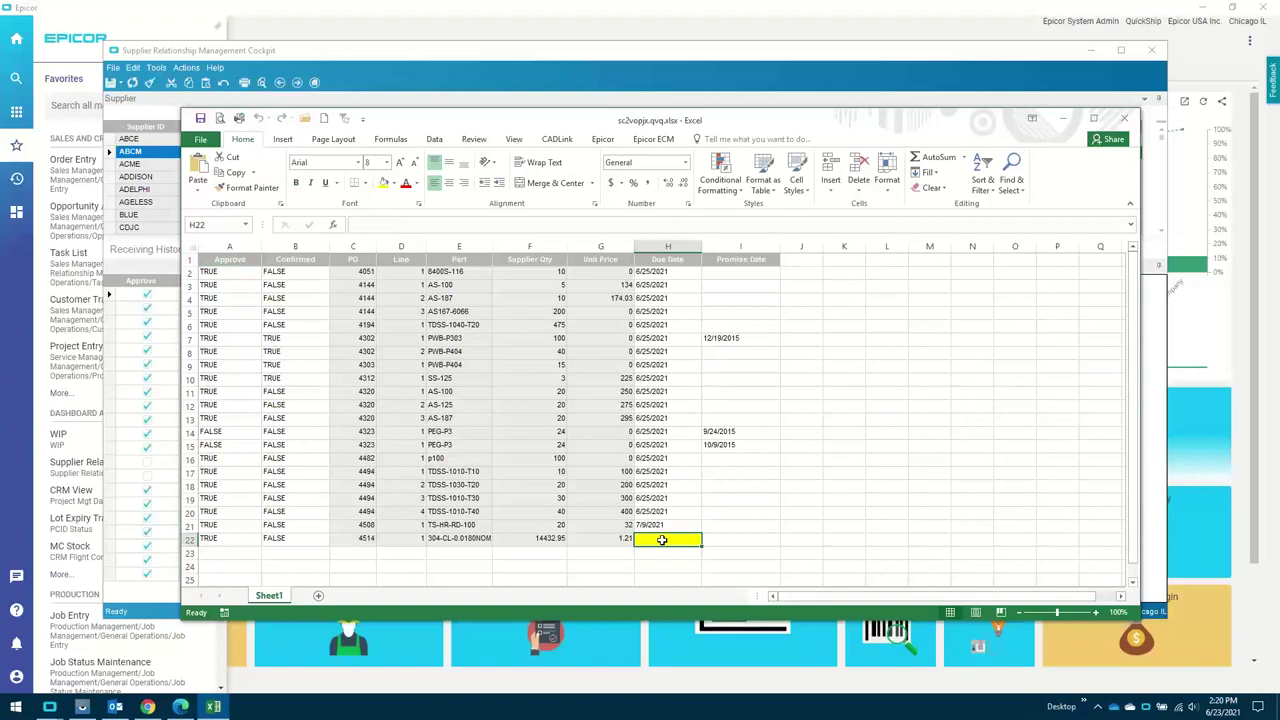
pyautogui.write('24-jun')
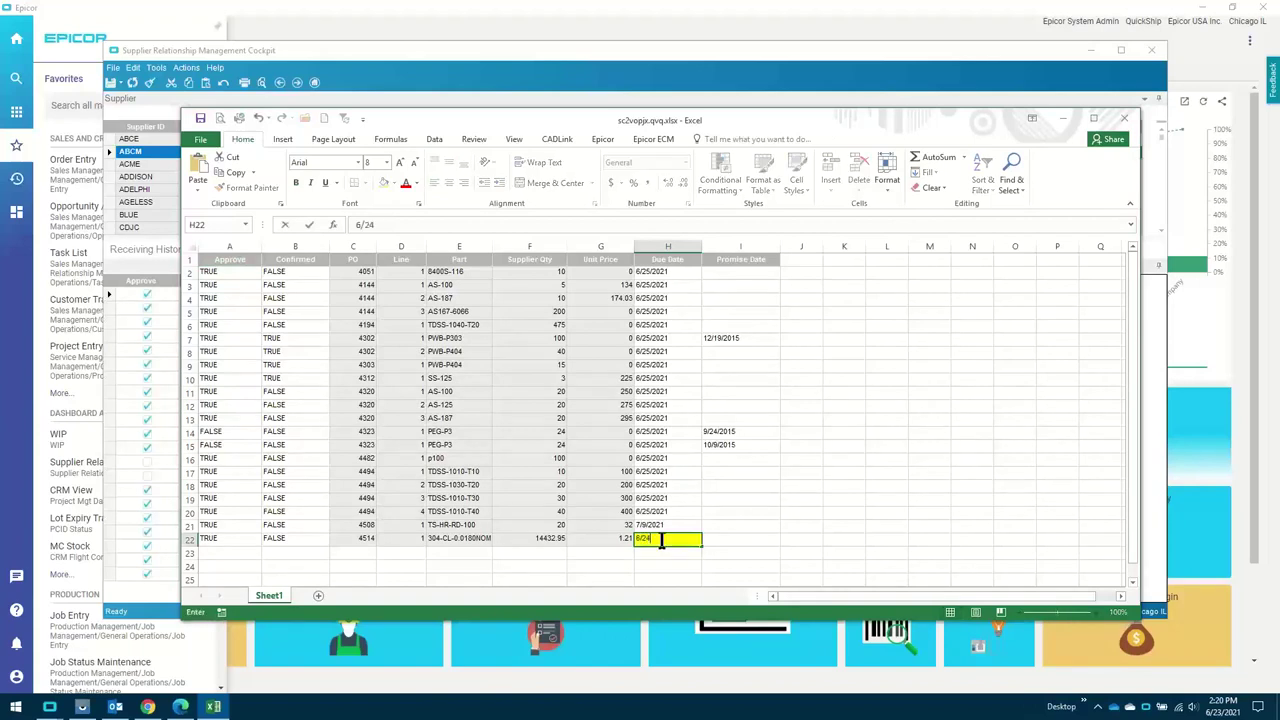
pyautogui.press('Return')
pyautogui.press('Up')
pyautogui.press('Up')
pyautogui.press('Up')
pyautogui.press('Up')
pyautogui.press('Up')
pyautogui.press('Up')
pyautogui.press('Up')
pyautogui.press('Up')
pyautogui.press('Up')
pyautogui.press('Up')
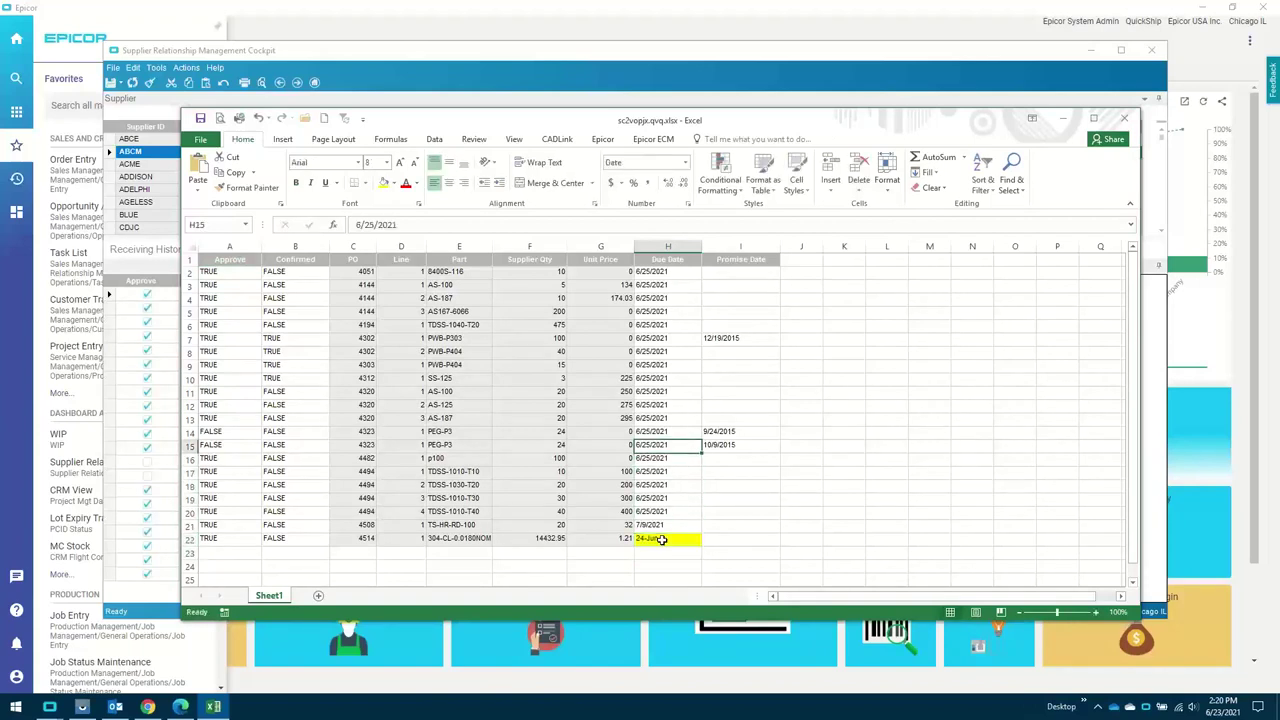
pyautogui.press('Up')
pyautogui.press('Up')
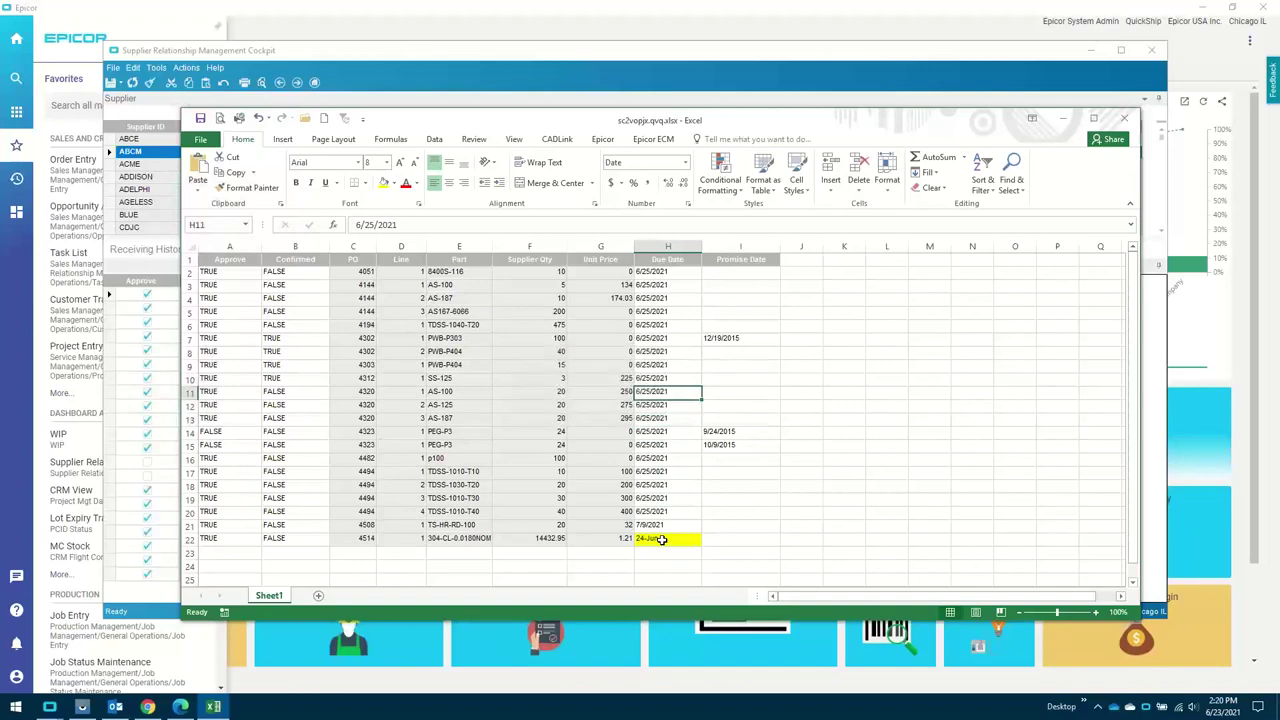
pyautogui.hotkey('shift', 'Down')
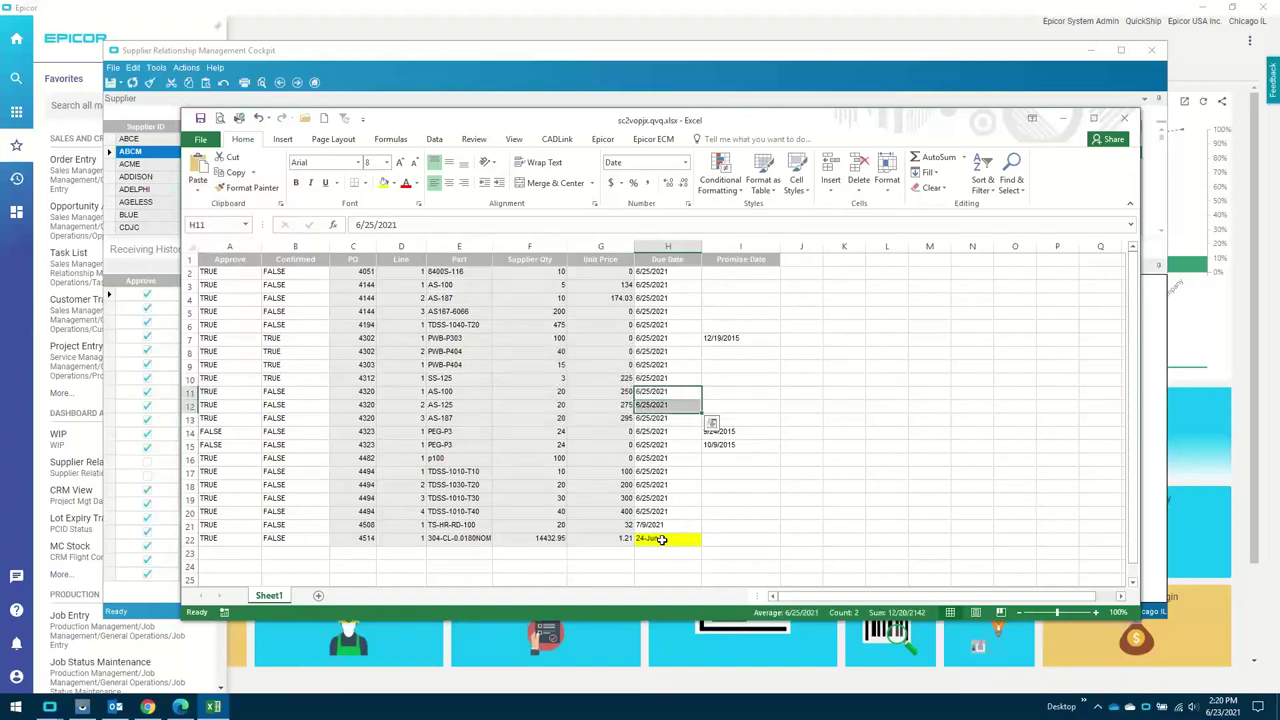
pyautogui.write('6/2')
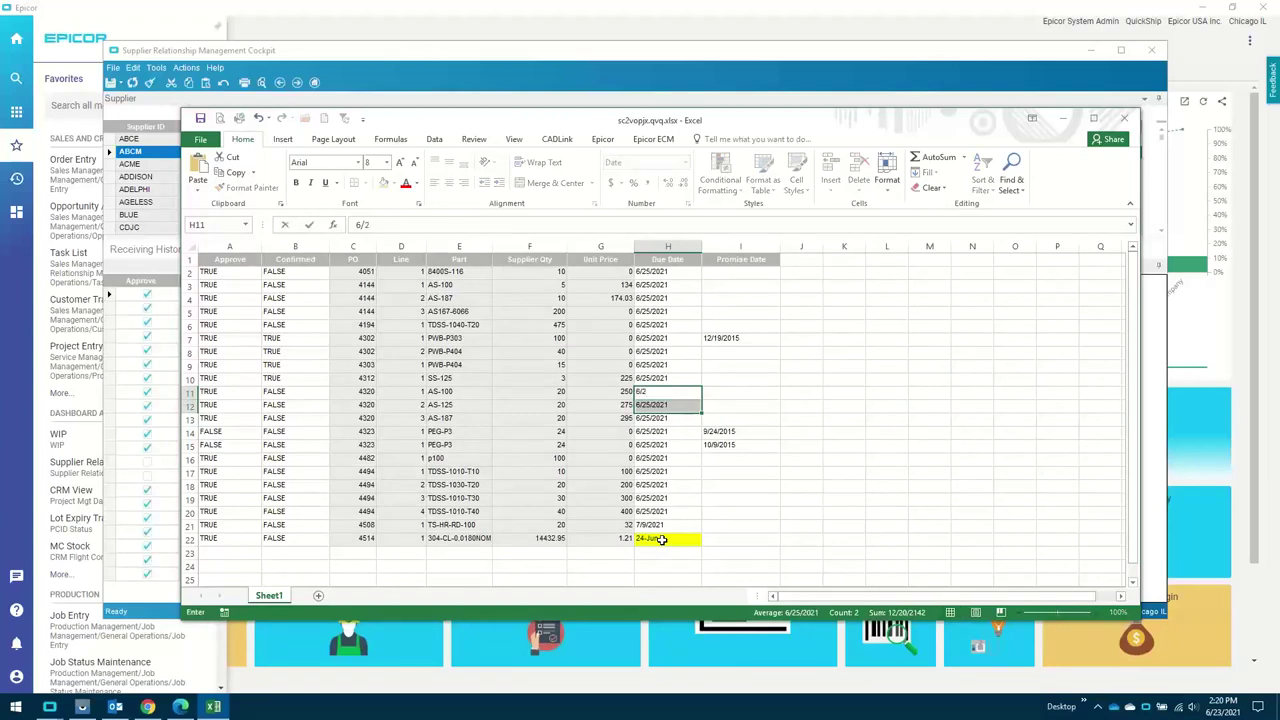
pyautogui.write('9')
pyautogui.hotkey('ctrl', 'Return')
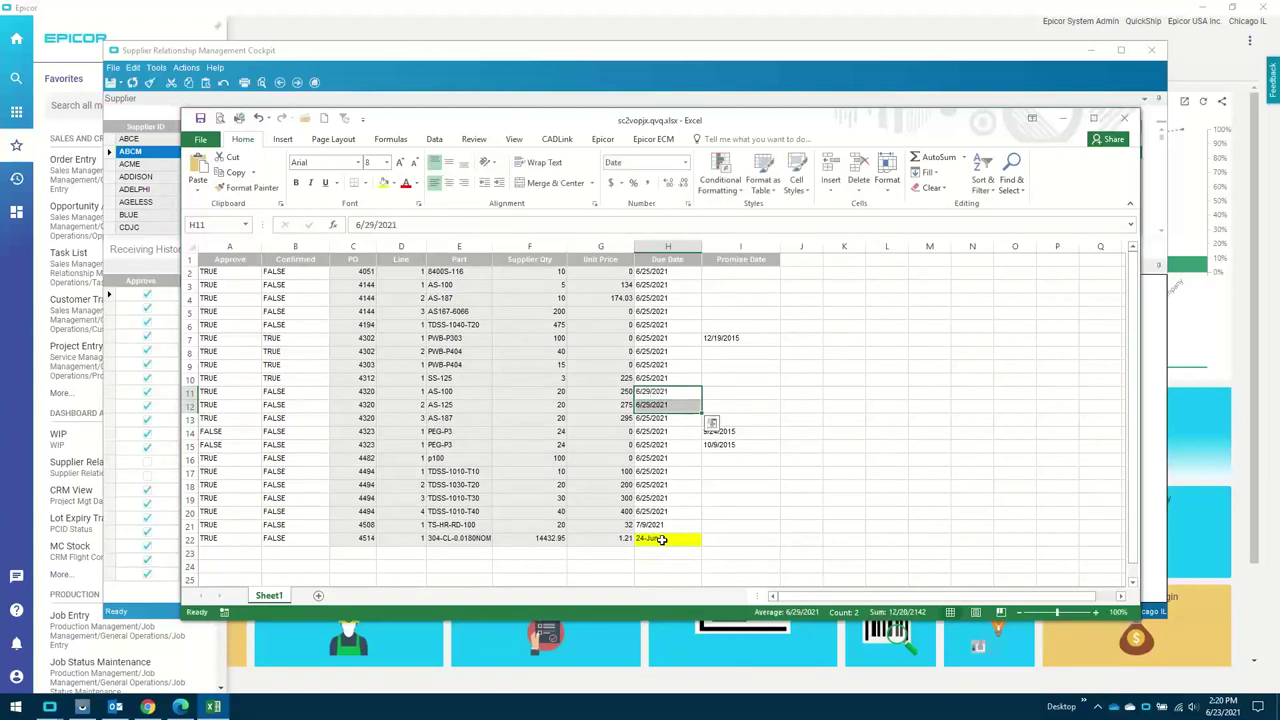
# Step: Copy H21's date format onto H22, then copy the PO lines A2:H22
pyautogui.press('Down')
pyautogui.press('Down')
pyautogui.press('Down')
pyautogui.press('Down')
pyautogui.press('Down')
pyautogui.press('Down')
pyautogui.press('Down')
pyautogui.press('Down')
pyautogui.press('Down')
pyautogui.press('Down')
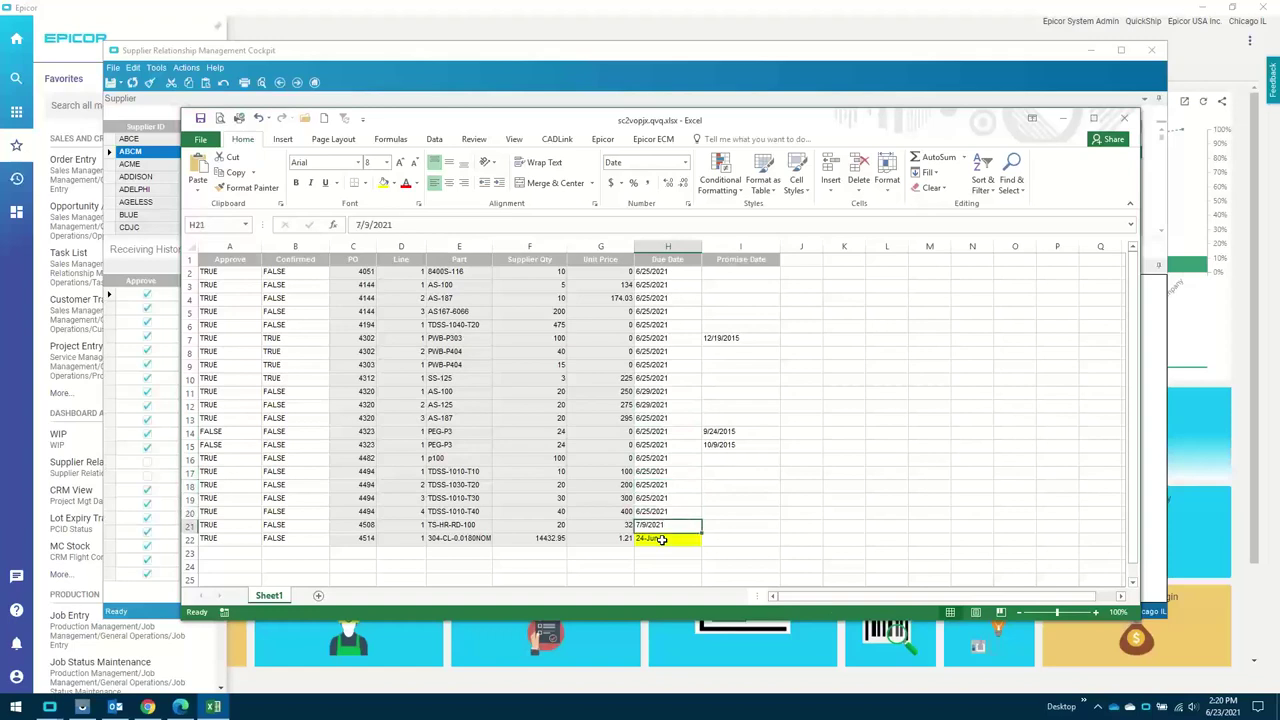
pyautogui.click(245, 188)
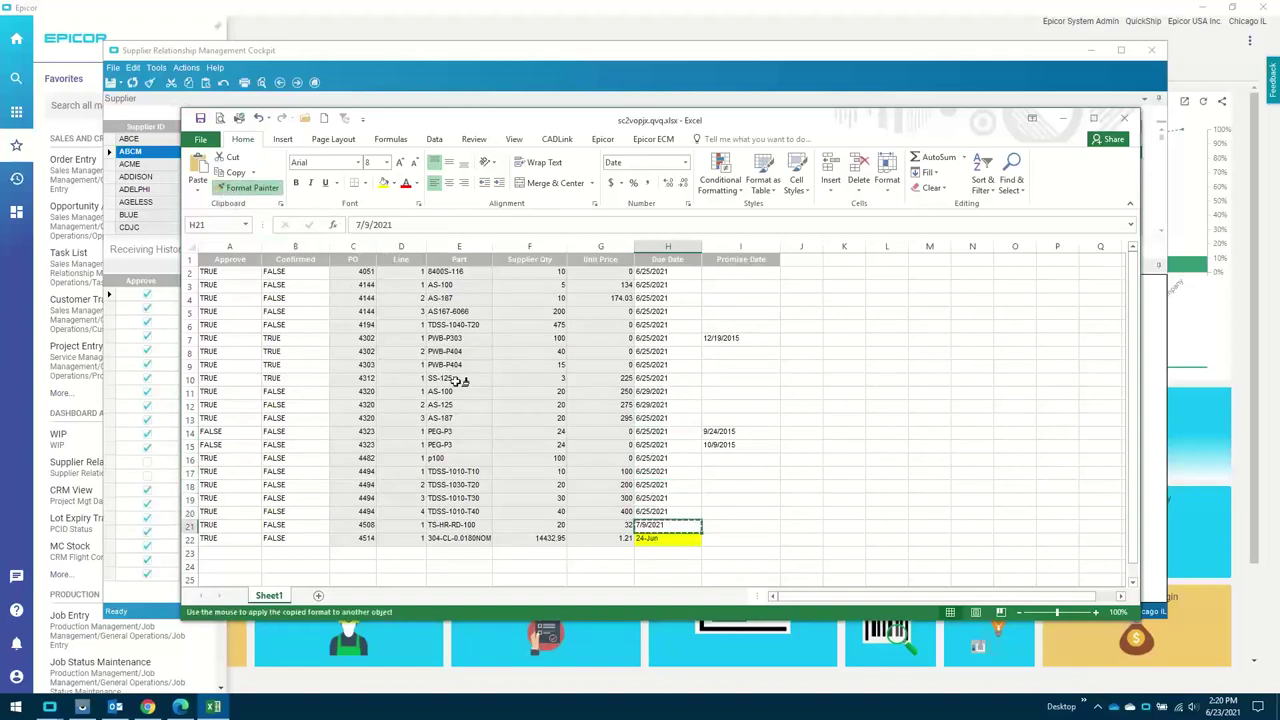
pyautogui.click(657, 540)
pyautogui.hotkey('shift', 'Left')
pyautogui.hotkey('shift', 'Up')
pyautogui.hotkey('shift', 'Left')
pyautogui.hotkey('shift', 'Left')
pyautogui.hotkey('shift', 'Left')
pyautogui.hotkey('shift', 'Left')
pyautogui.hotkey('shift', 'Left')
pyautogui.hotkey('shift', 'Left')
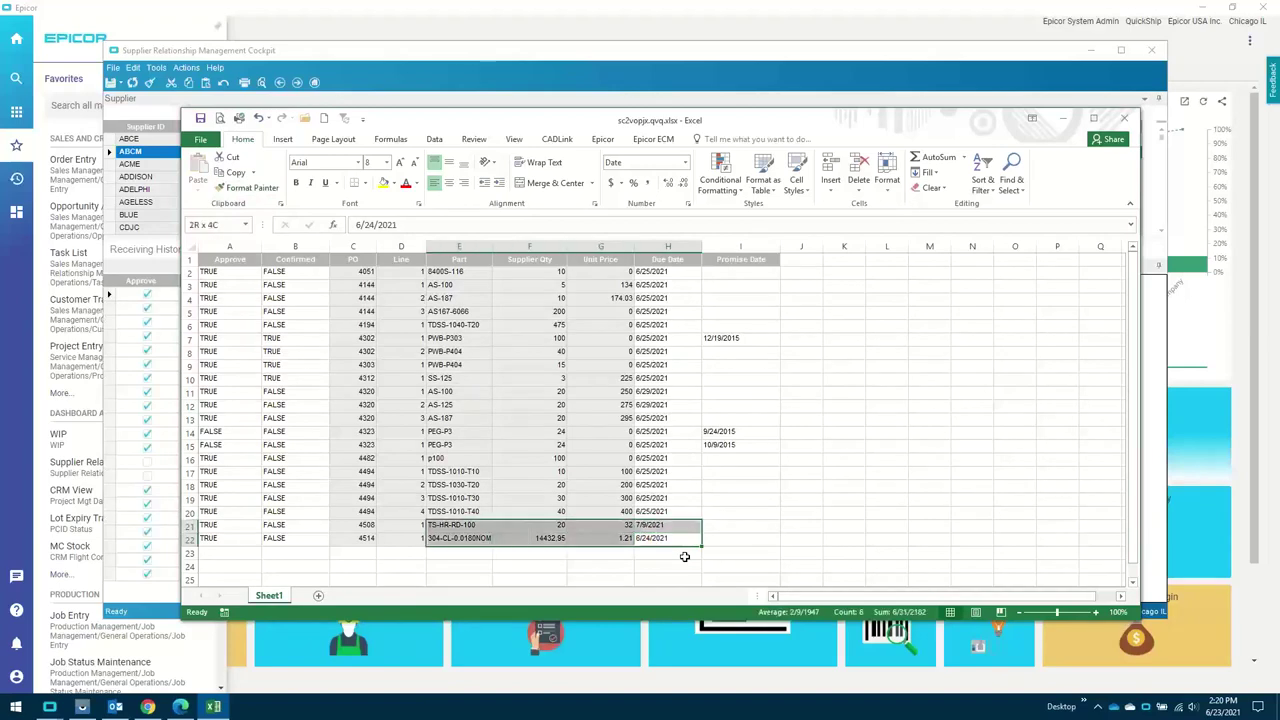
pyautogui.hotkey('shift', 'Up')
pyautogui.hotkey('shift', 'Up')
pyautogui.hotkey('shift', 'Up')
pyautogui.hotkey('shift', 'Up')
pyautogui.hotkey('shift', 'Up')
pyautogui.hotkey('shift', 'Up')
pyautogui.hotkey('shift', 'Up')
pyautogui.hotkey('shift', 'Up')
pyautogui.hotkey('shift', 'Up')
pyautogui.hotkey('shift', 'Up')
pyautogui.hotkey('shift', 'Up')
pyautogui.hotkey('shift', 'Up')
pyautogui.hotkey('shift', 'Up')
pyautogui.hotkey('shift', 'Up')
pyautogui.hotkey('shift', 'Up')
pyautogui.hotkey('shift', 'Up')
pyautogui.hotkey('shift', 'Up')
pyautogui.hotkey('shift', 'Up')
pyautogui.hotkey('shift', 'Up')
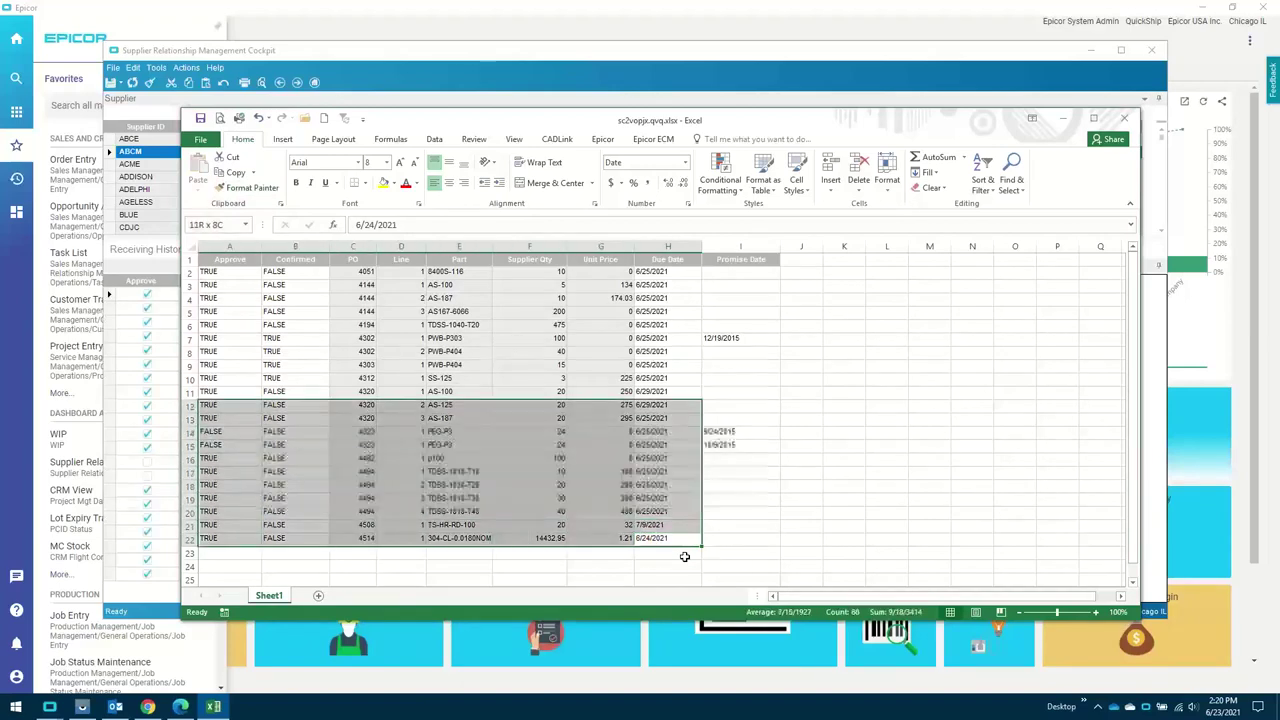
pyautogui.hotkey('ctrl', 'c')
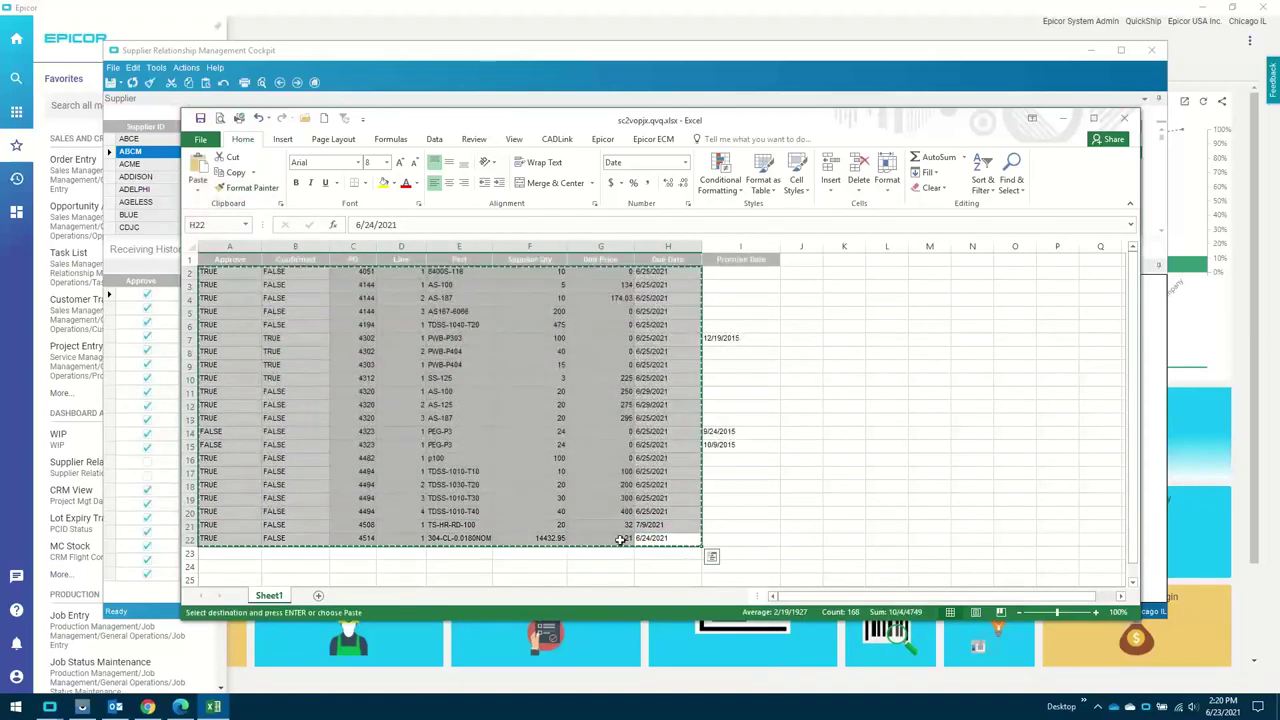
# Step: Paste-update the Open PO Update grid with the spreadsheet's edited due dates
pyautogui.click(106, 286)
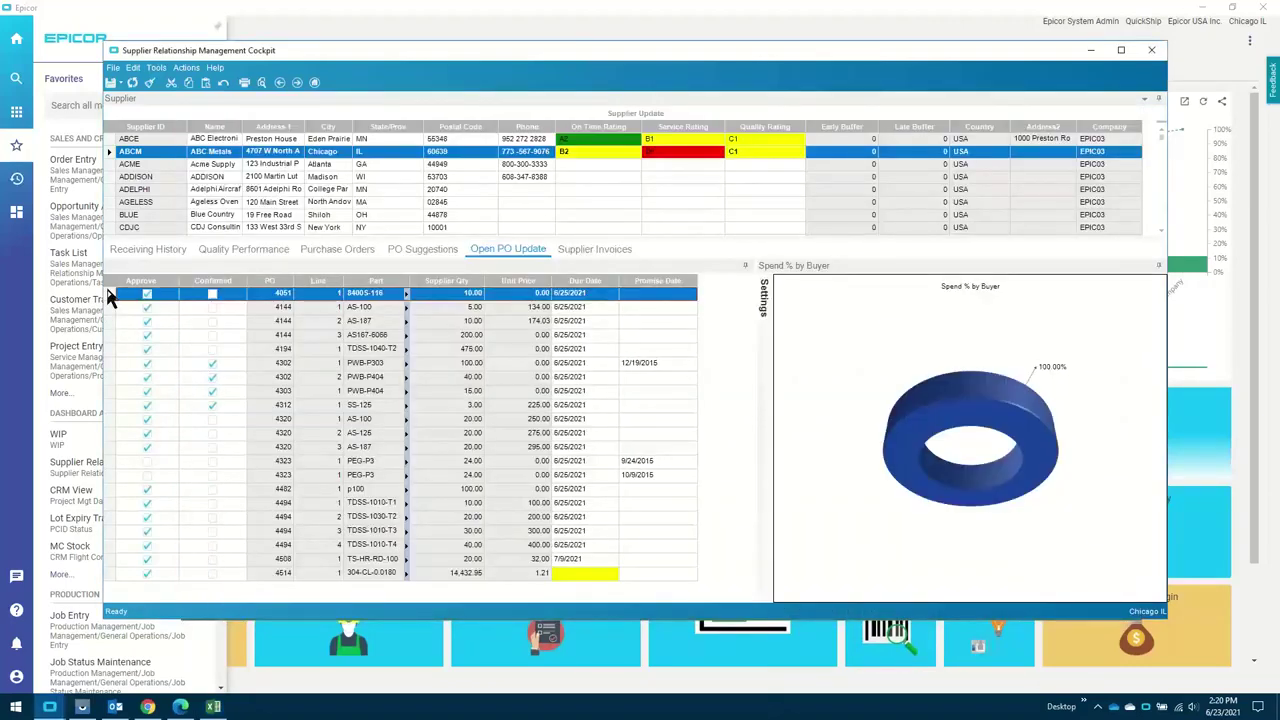
pyautogui.rightClick(106, 286)
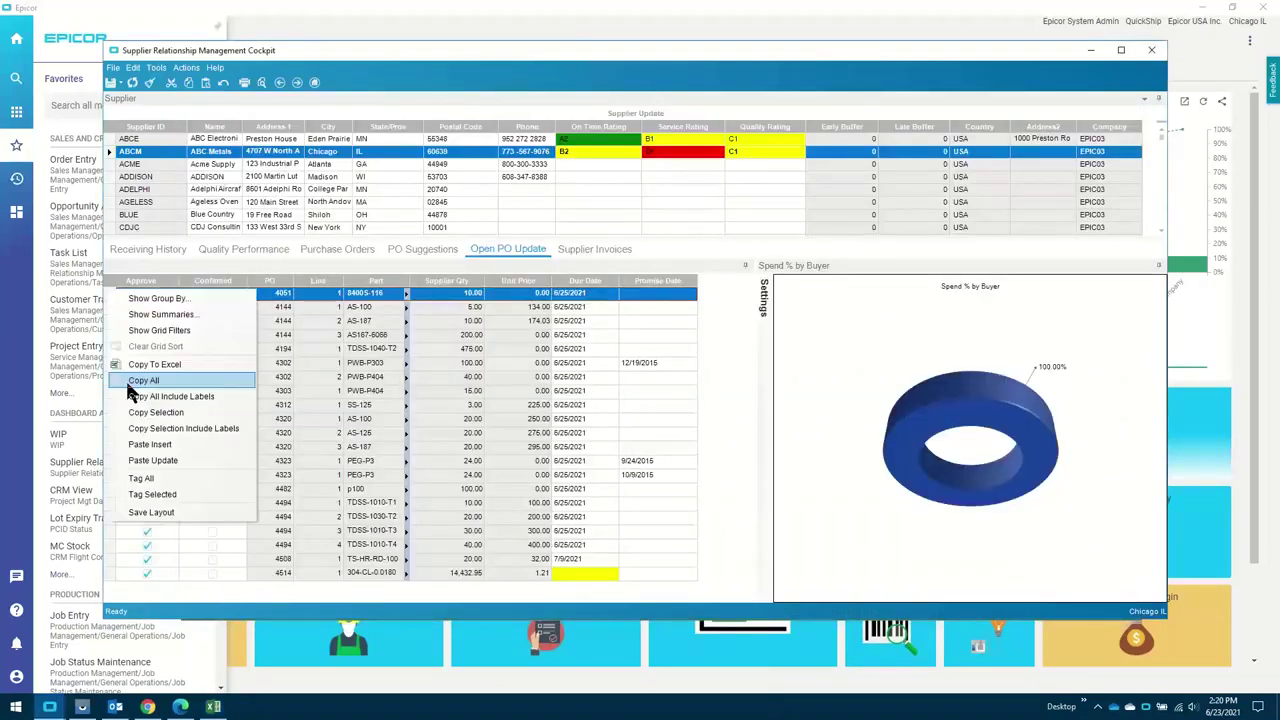
pyautogui.click(146, 462)
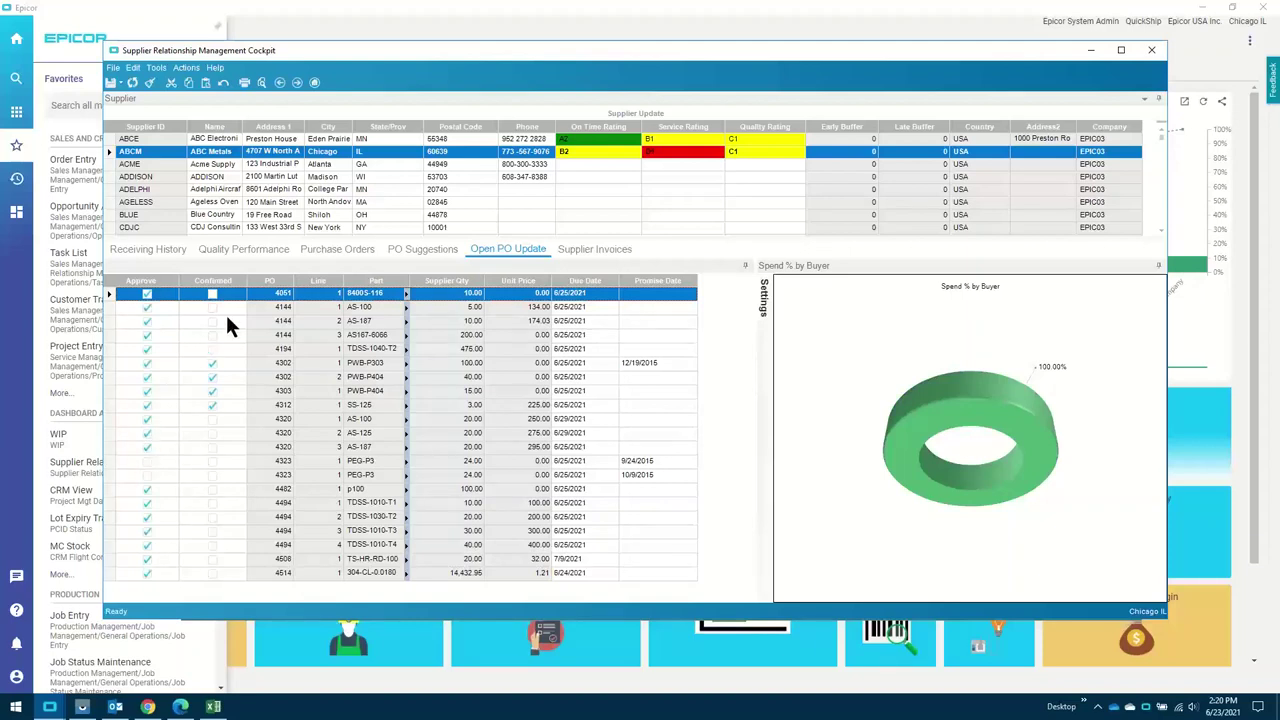
pyautogui.rightClick(270, 292)
pyautogui.moveTo(294, 306)
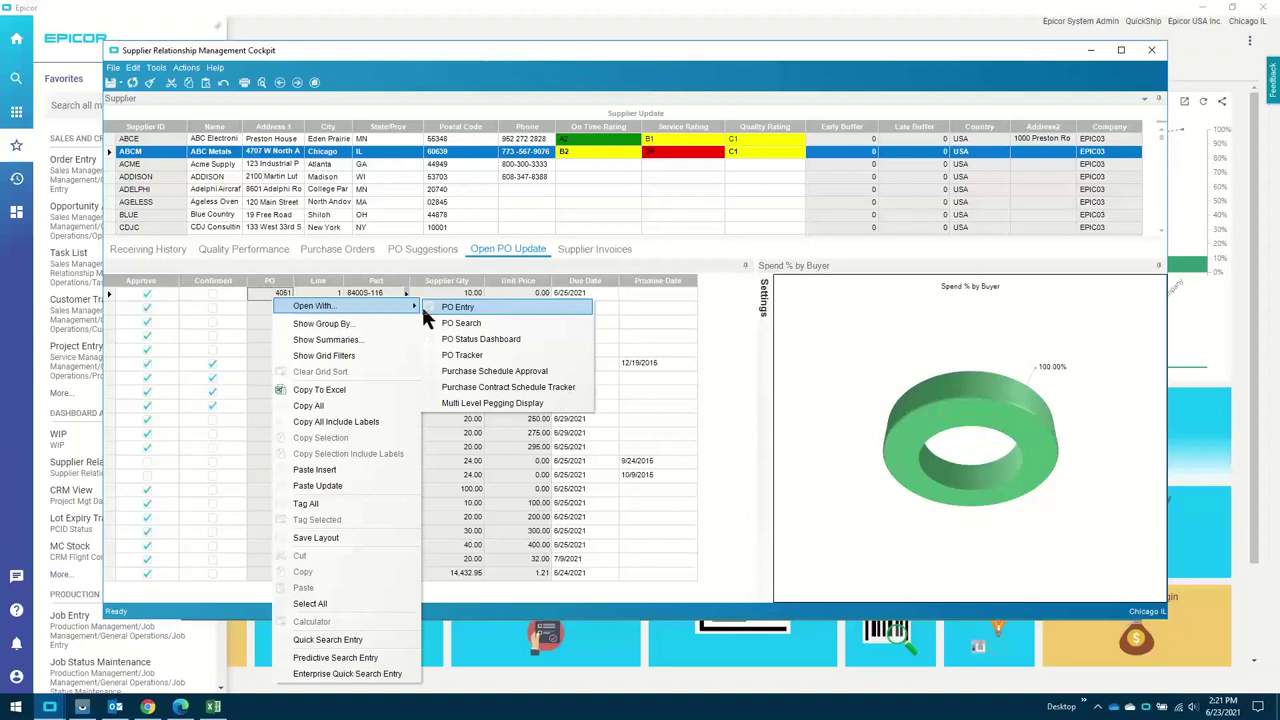
pyautogui.click(726, 318)
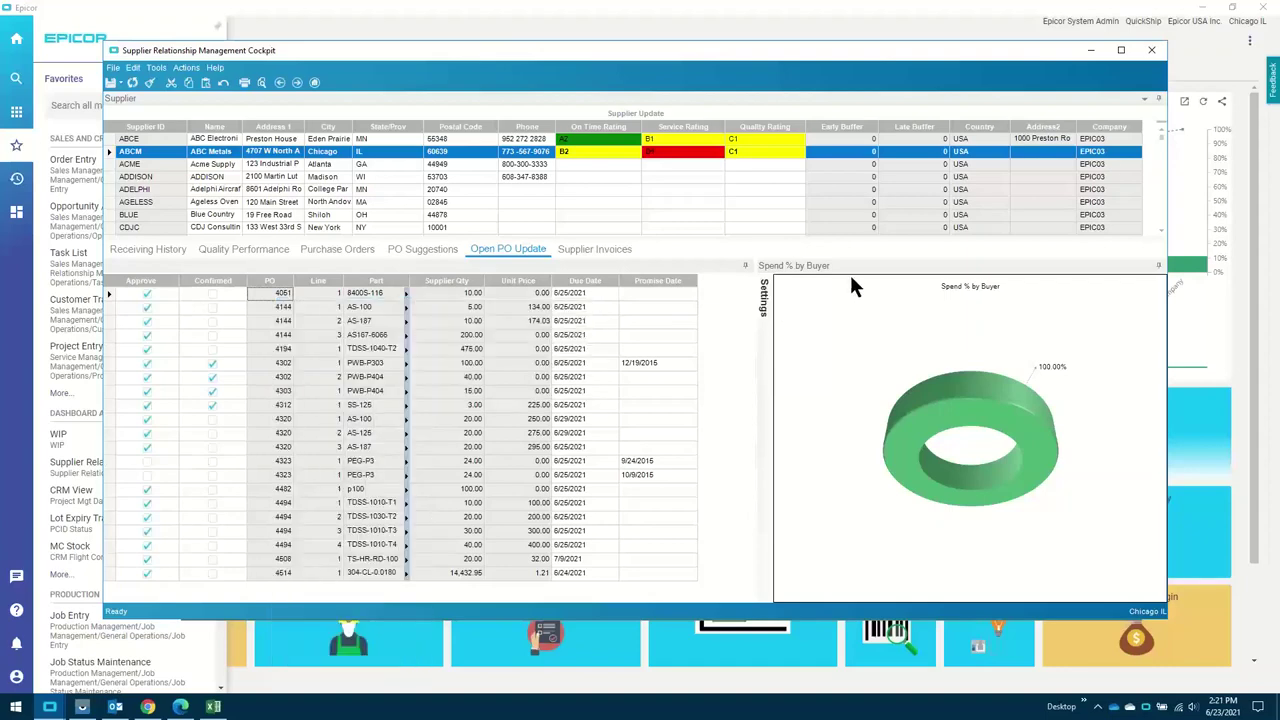
# Step: Close the supplier cockpit and close Excel, choosing Don't Save and No
pyautogui.click(1157, 58)
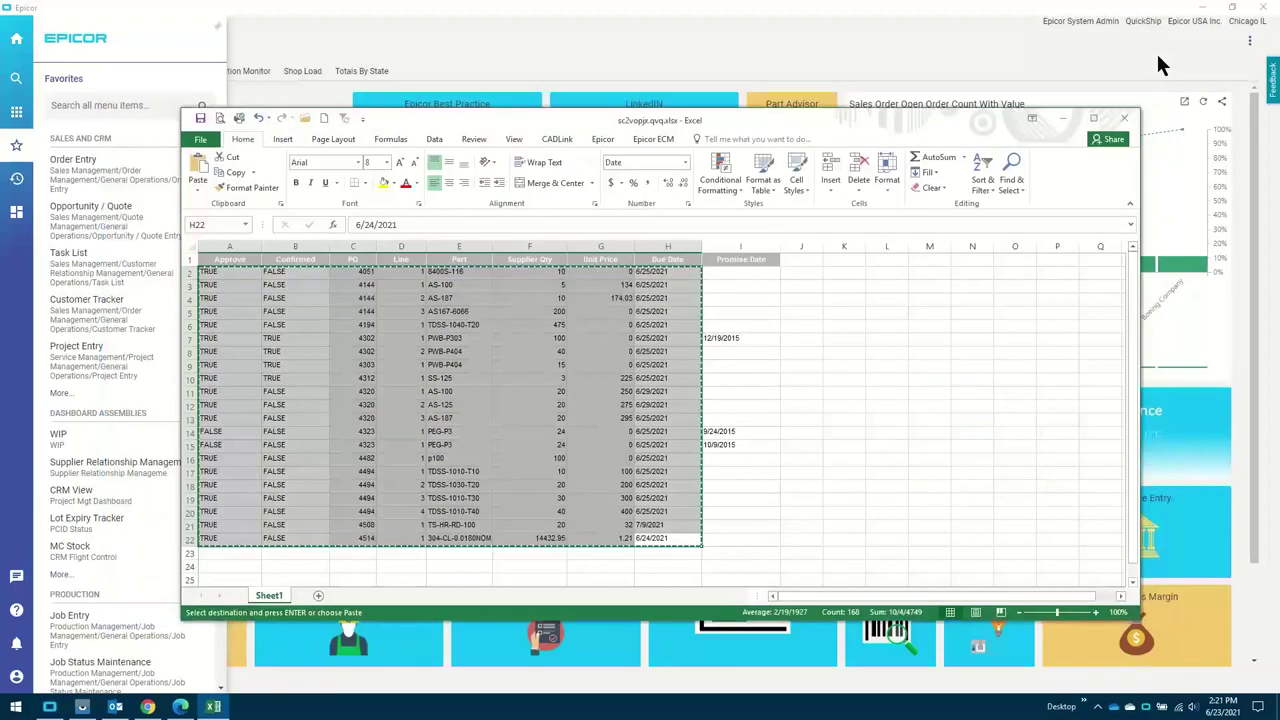
pyautogui.click(1131, 114)
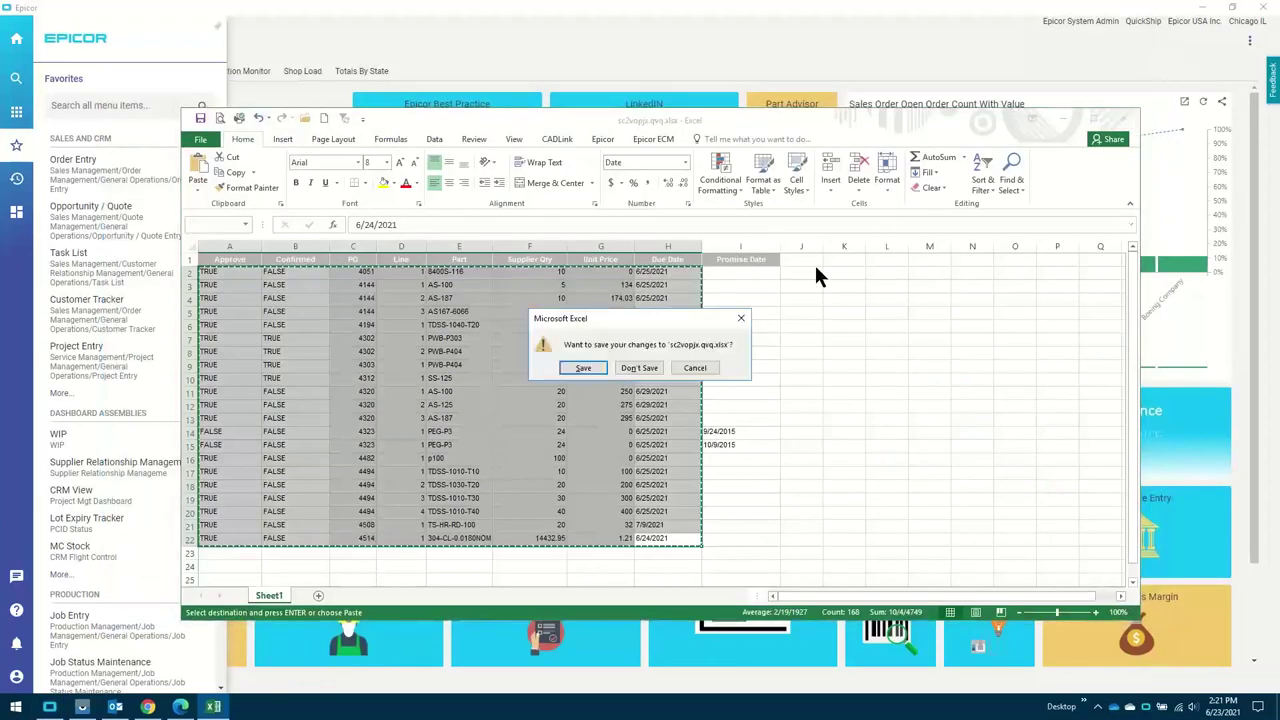
pyautogui.click(645, 368)
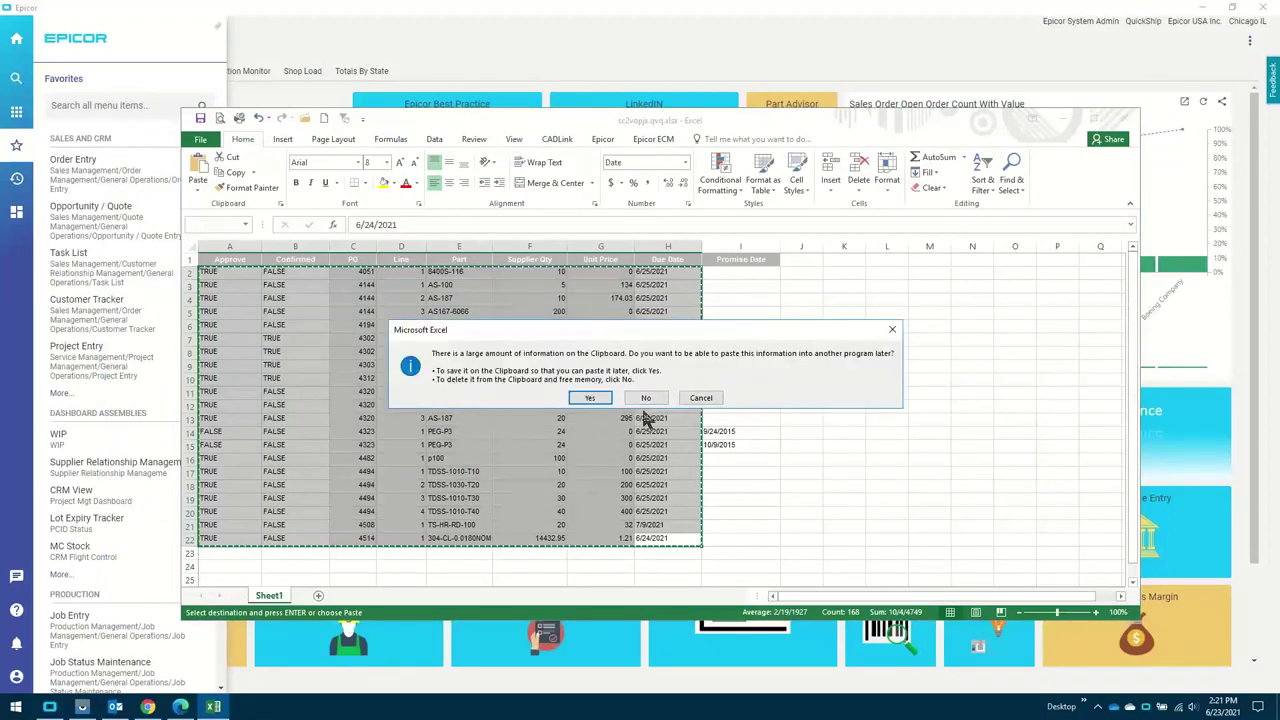
pyautogui.click(646, 401)
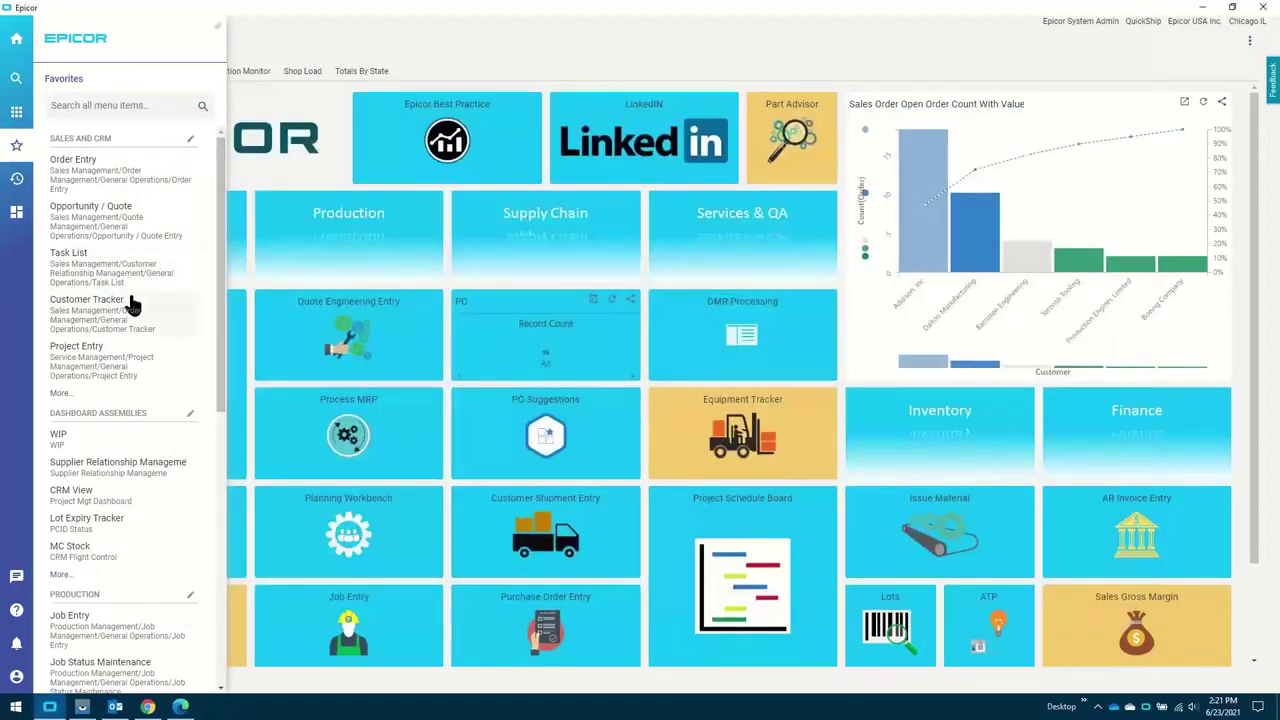
# Step: Reopen Favorites on the Home page and expand the full Dashboard Assemblies list
pyautogui.click(510, 82)
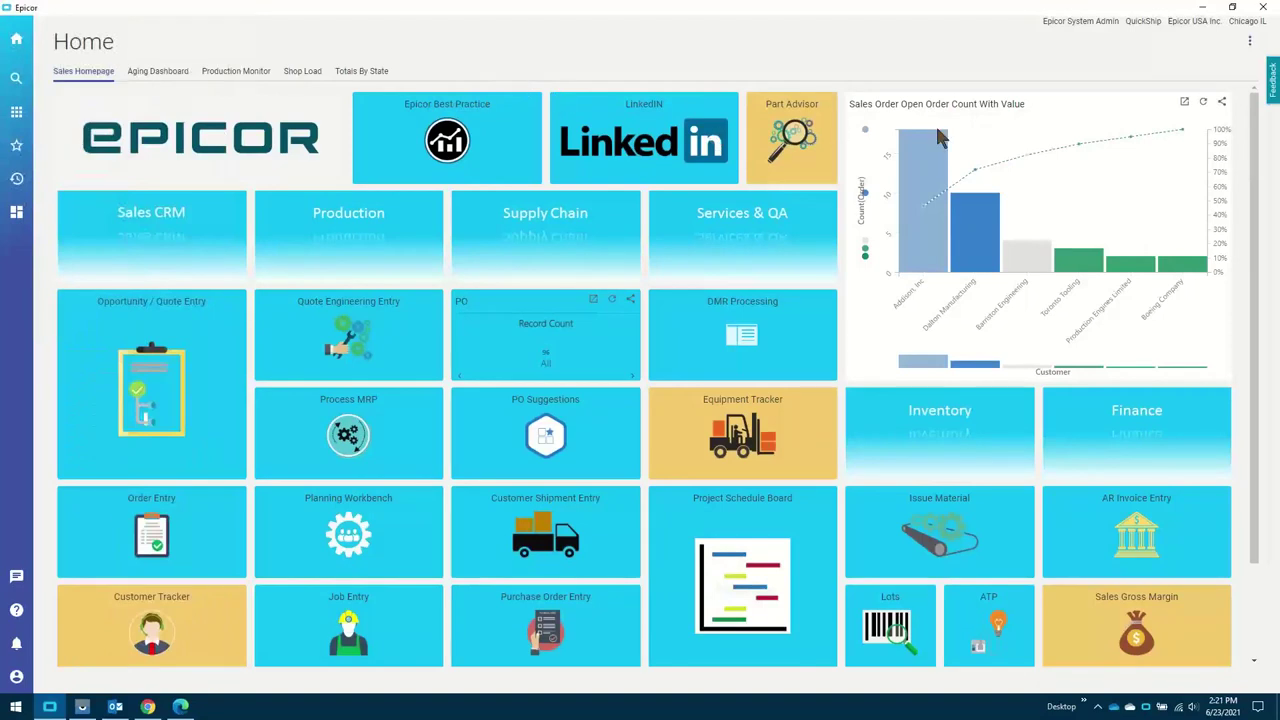
pyautogui.moveTo(1010, 268)
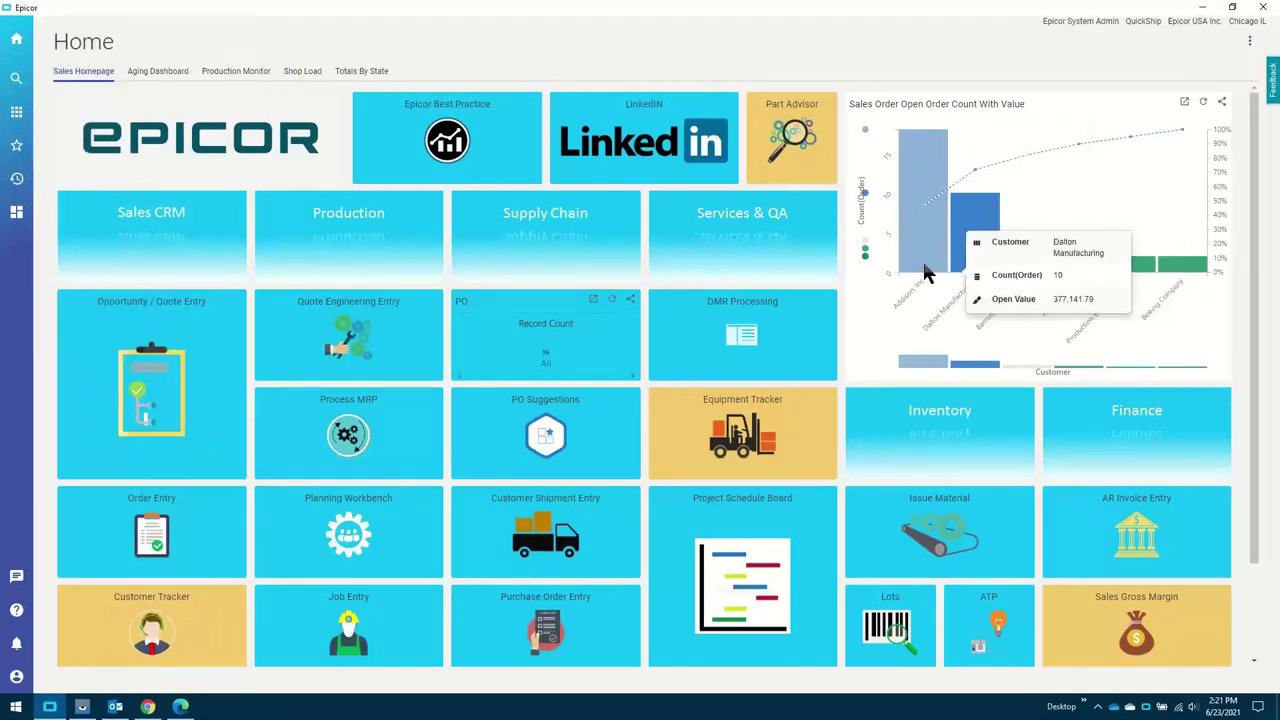
pyautogui.click(16, 183)
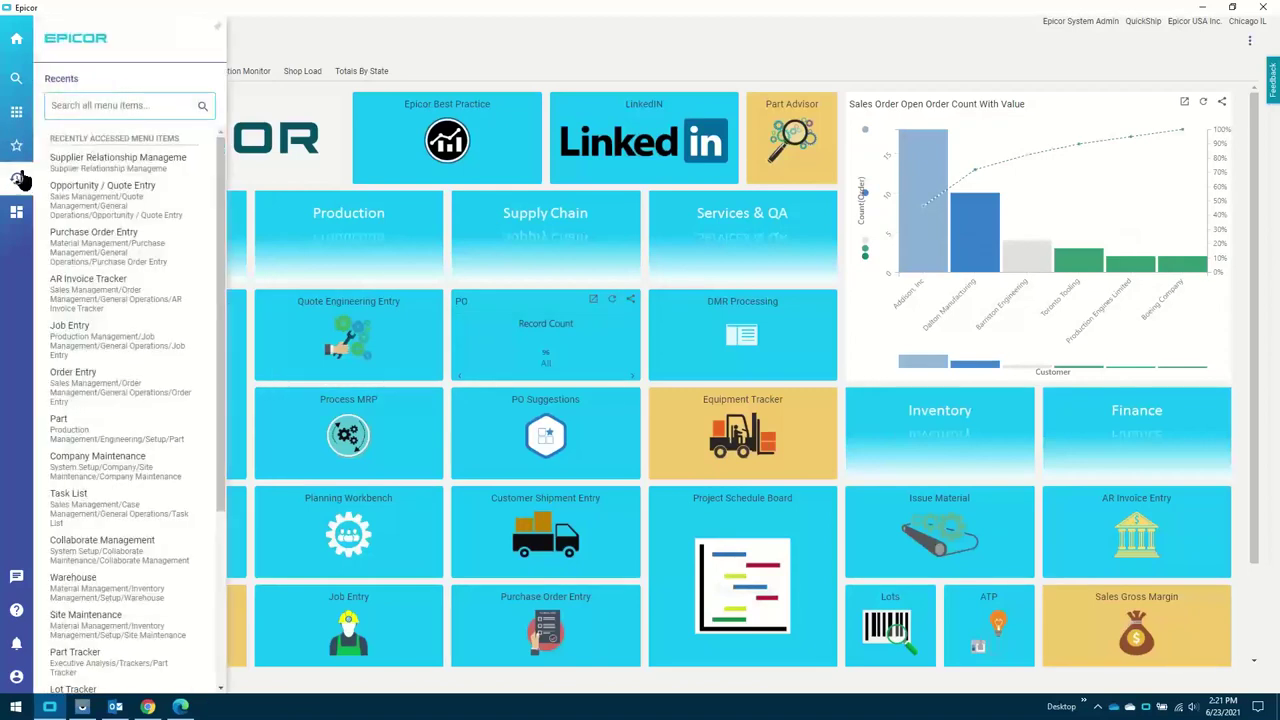
pyautogui.click(16, 152)
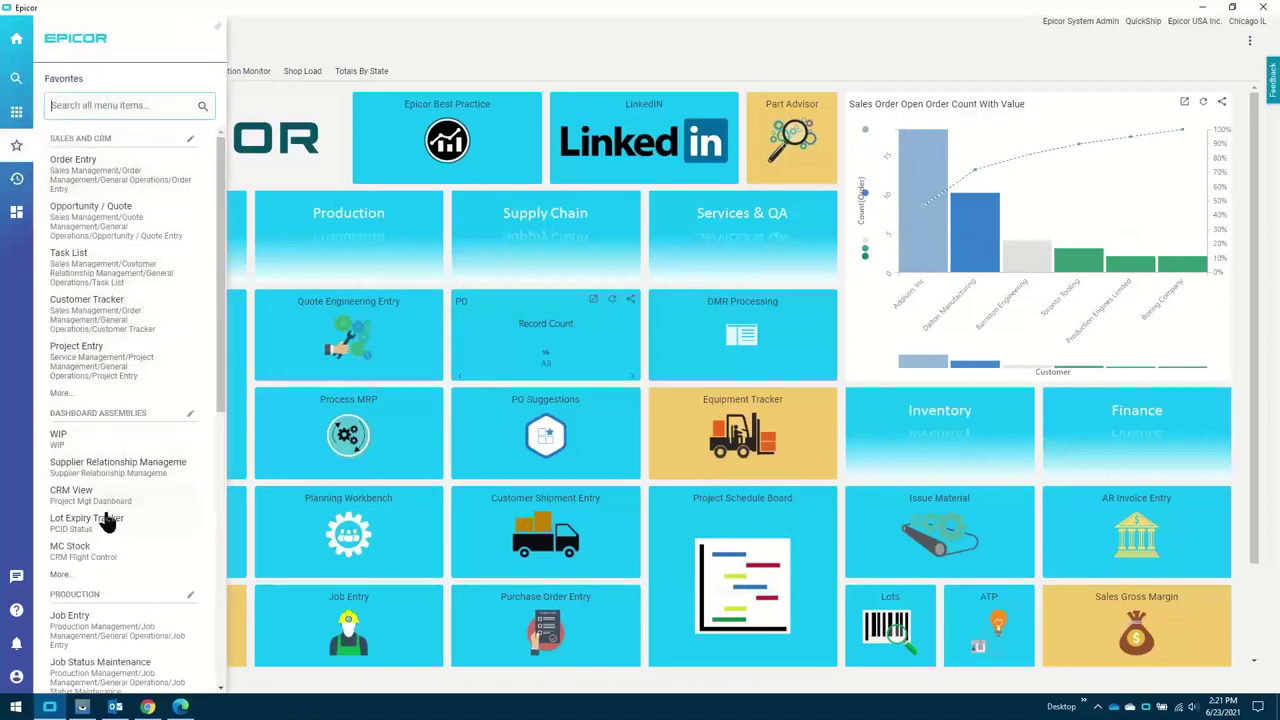
pyautogui.click(62, 575)
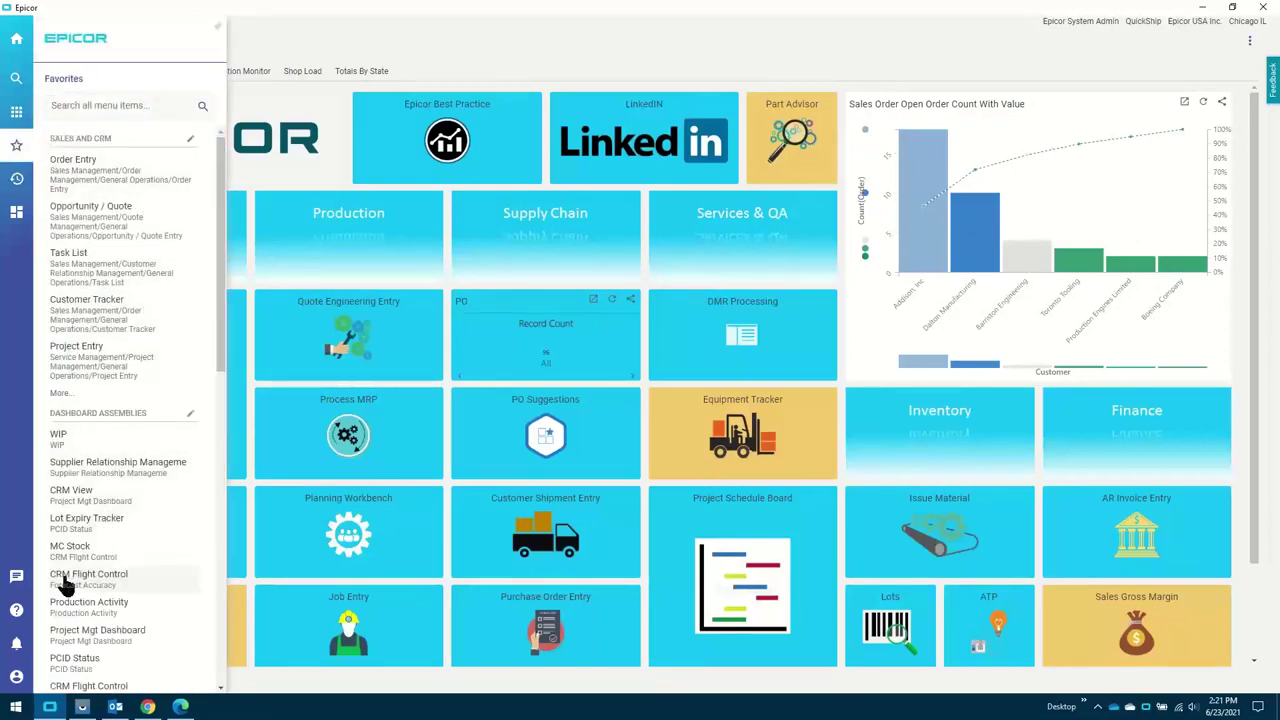
# Step: Open the dashboard and step through CRM Pipeline Product, Backlog and Quote List to Win Loss
pyautogui.click(108, 548)
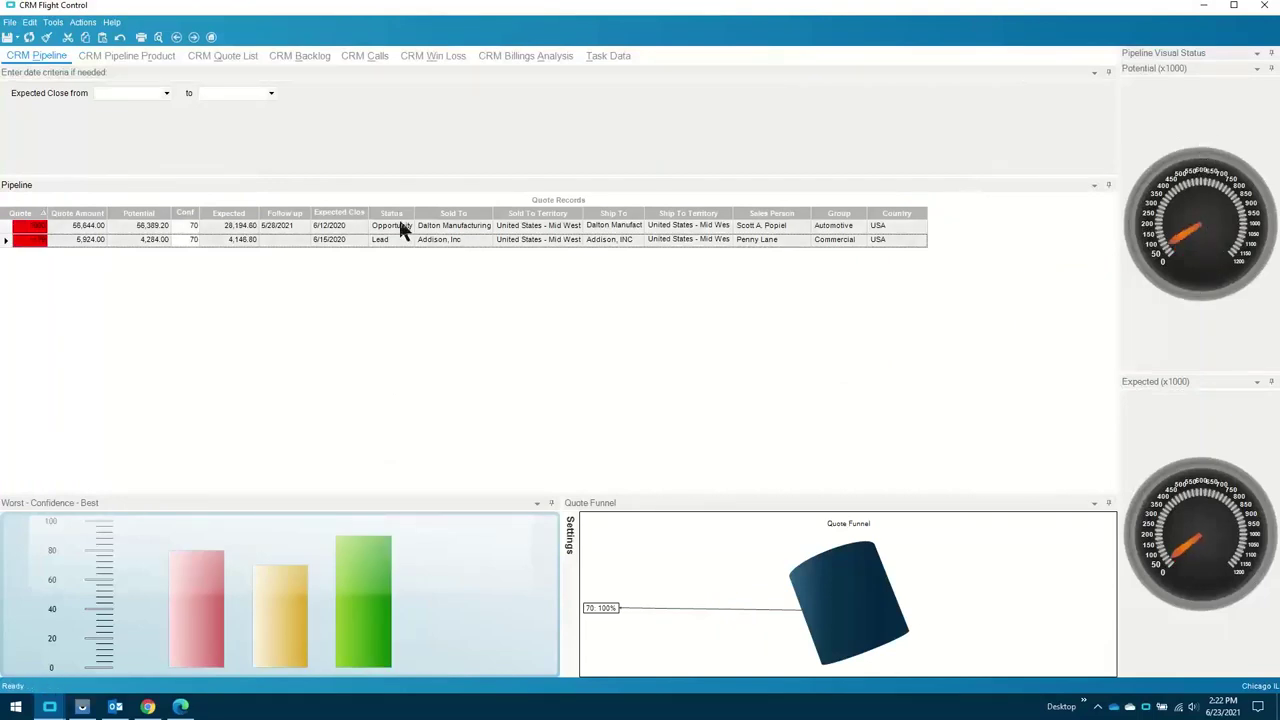
pyautogui.click(164, 60)
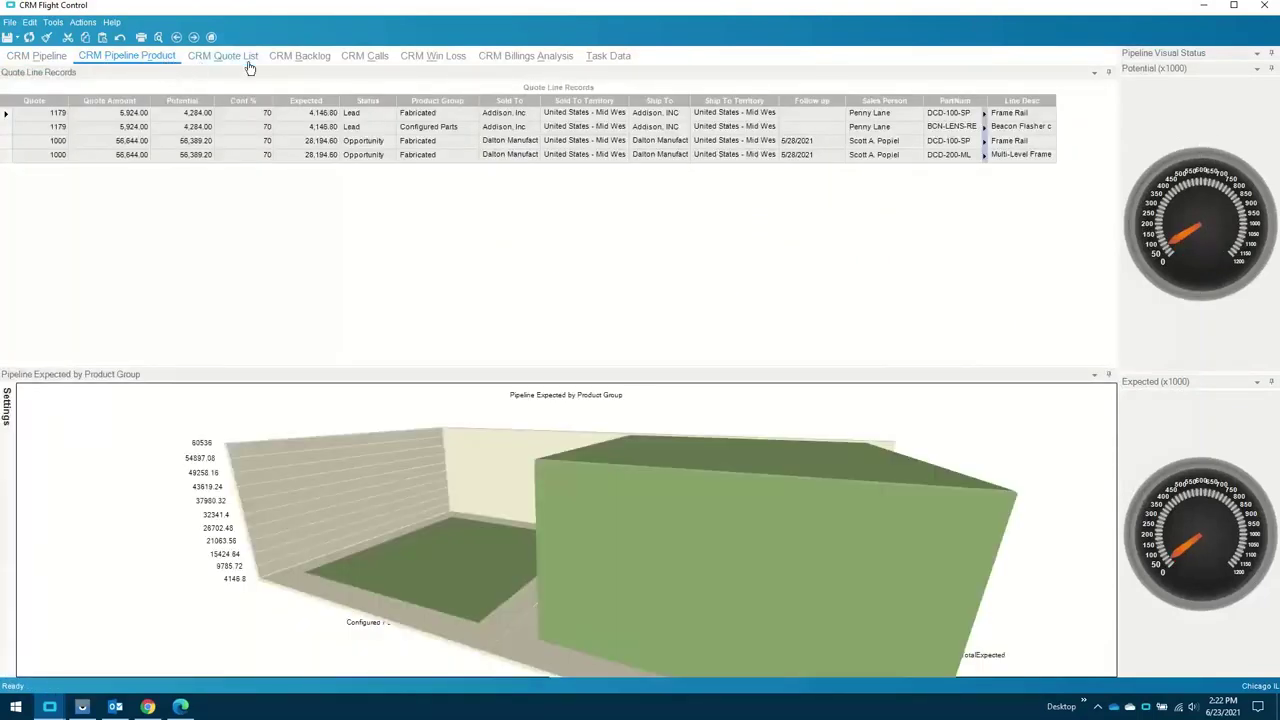
pyautogui.click(314, 62)
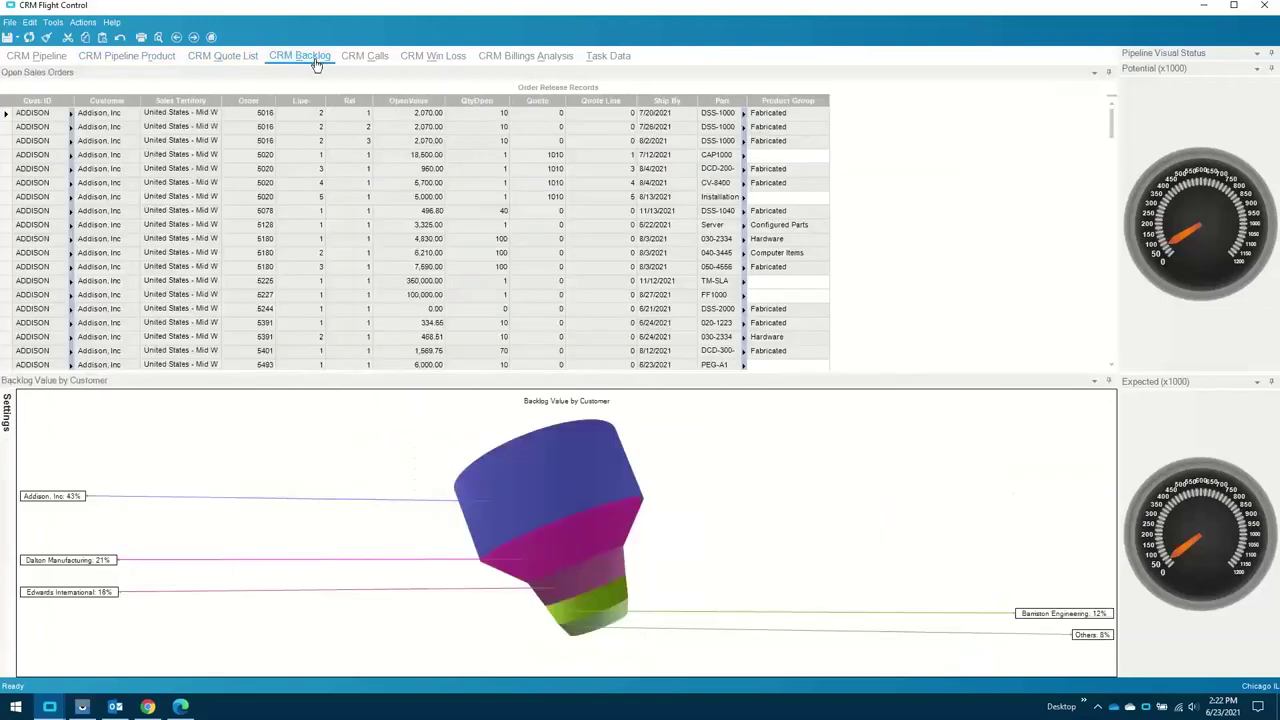
pyautogui.moveTo(549, 489)
pyautogui.click(244, 62)
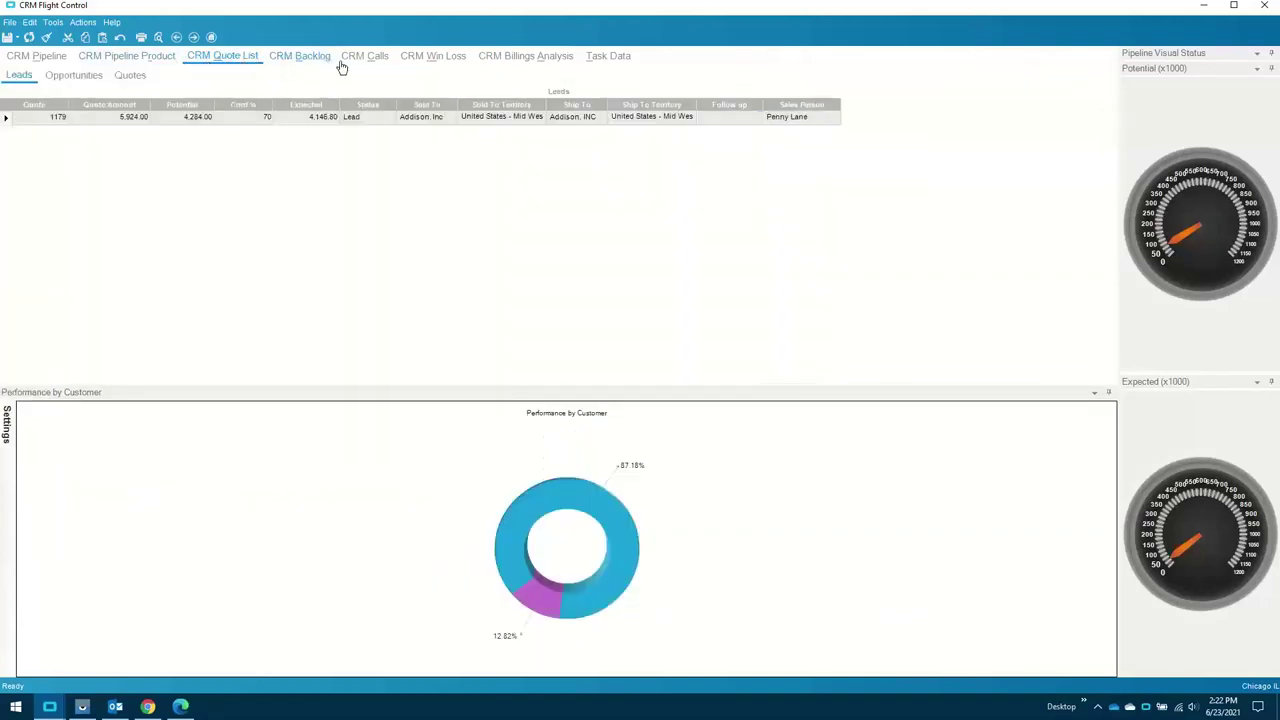
pyautogui.click(434, 60)
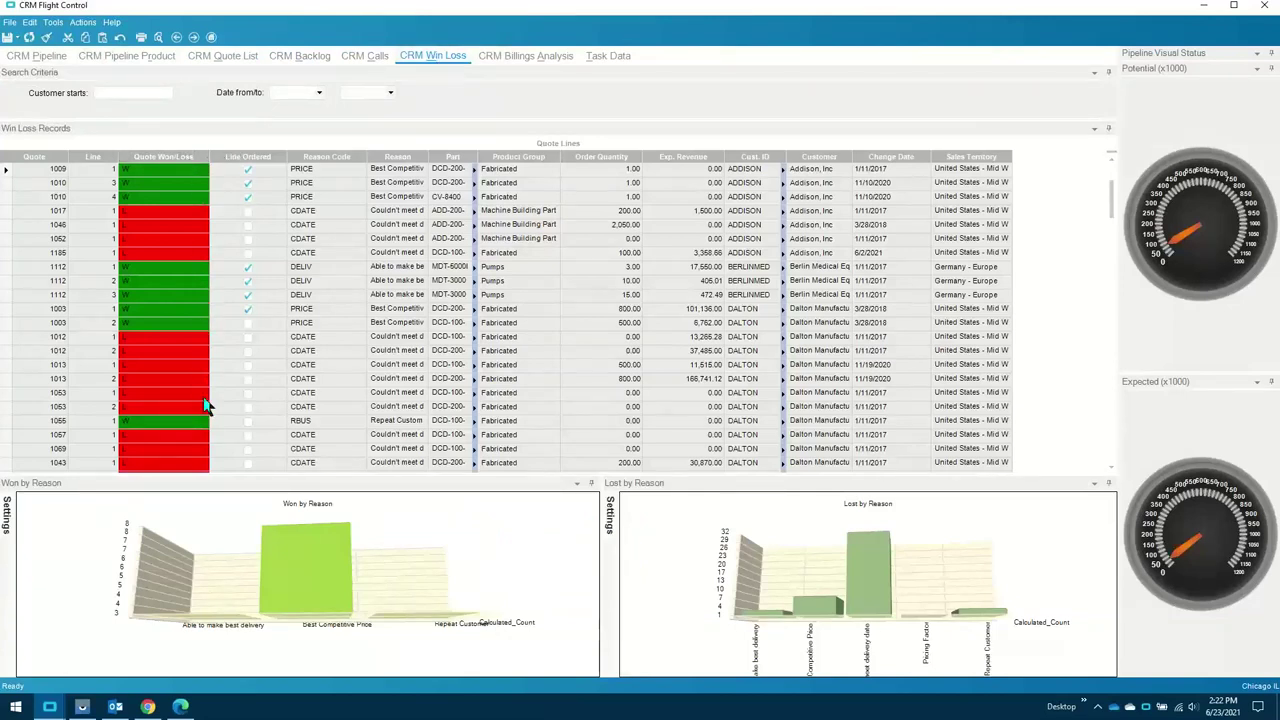
# Step: Turn on Show Group By, Show Summaries and Show Grid Filters, and add a Sum on Exp. Revenue
pyautogui.rightClick(320, 160)
pyautogui.click(322, 157)
pyautogui.rightClick(324, 164)
pyautogui.click(338, 181)
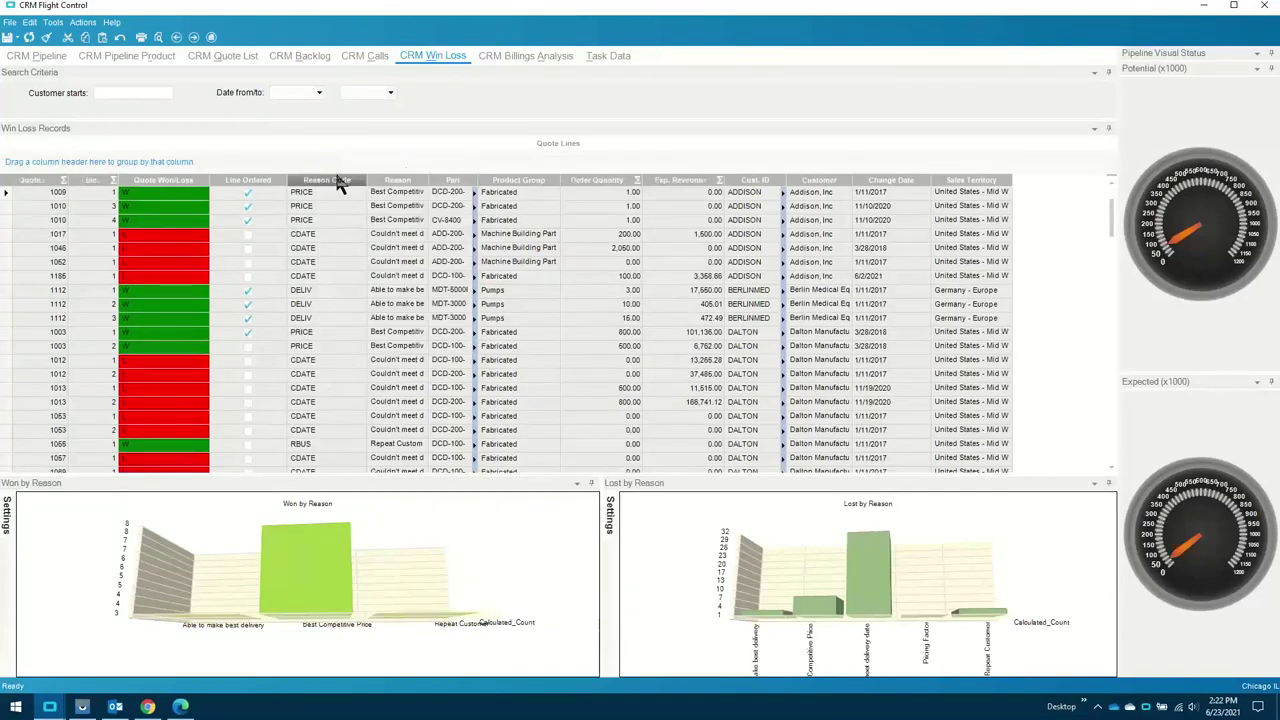
pyautogui.rightClick(336, 164)
pyautogui.click(358, 202)
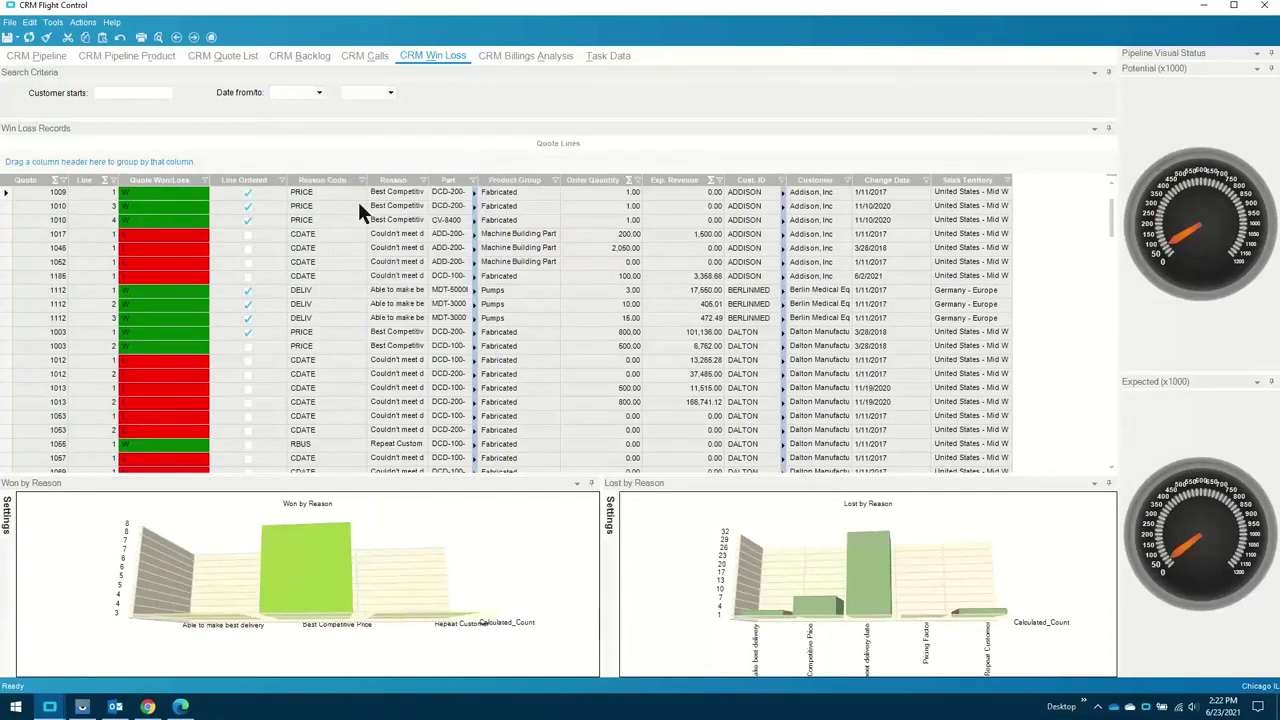
pyautogui.click(710, 180)
pyautogui.click(663, 292)
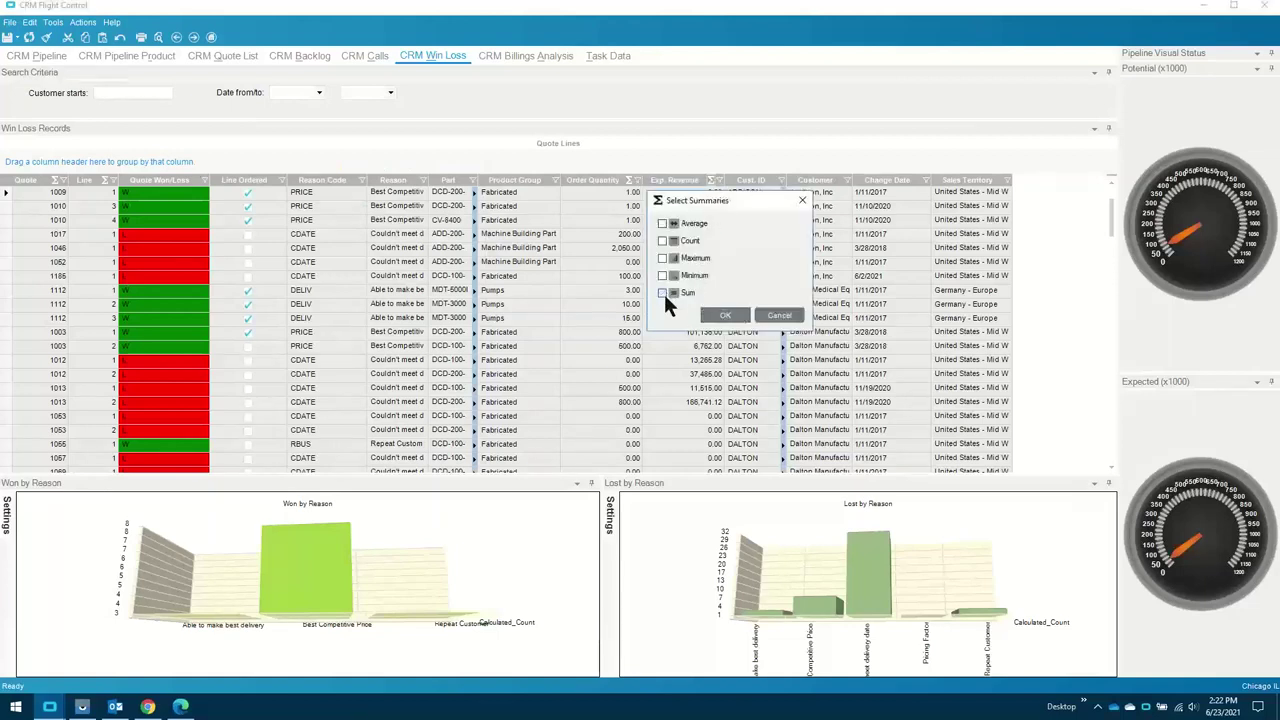
pyautogui.click(726, 315)
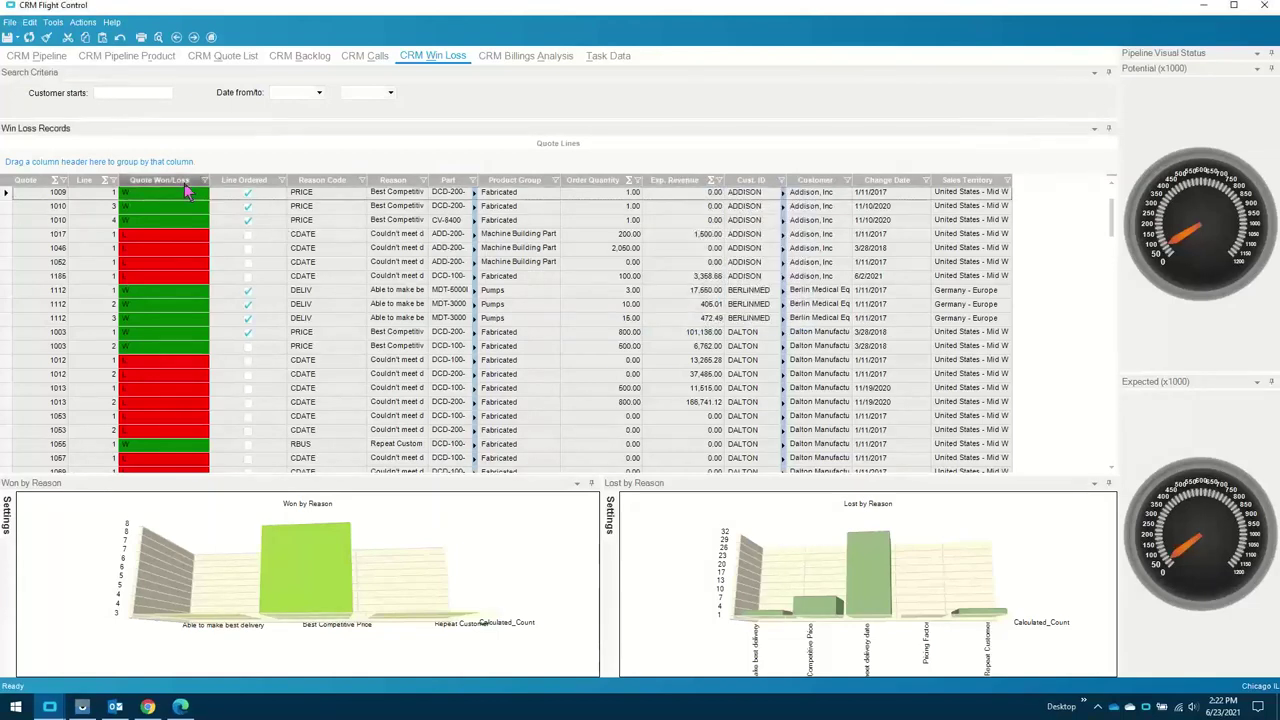
# Step: Group records by Quote Won/Loss, then add Reason as a second level and expand the groups
pyautogui.moveTo(190, 183); pyautogui.dragTo(188, 172)
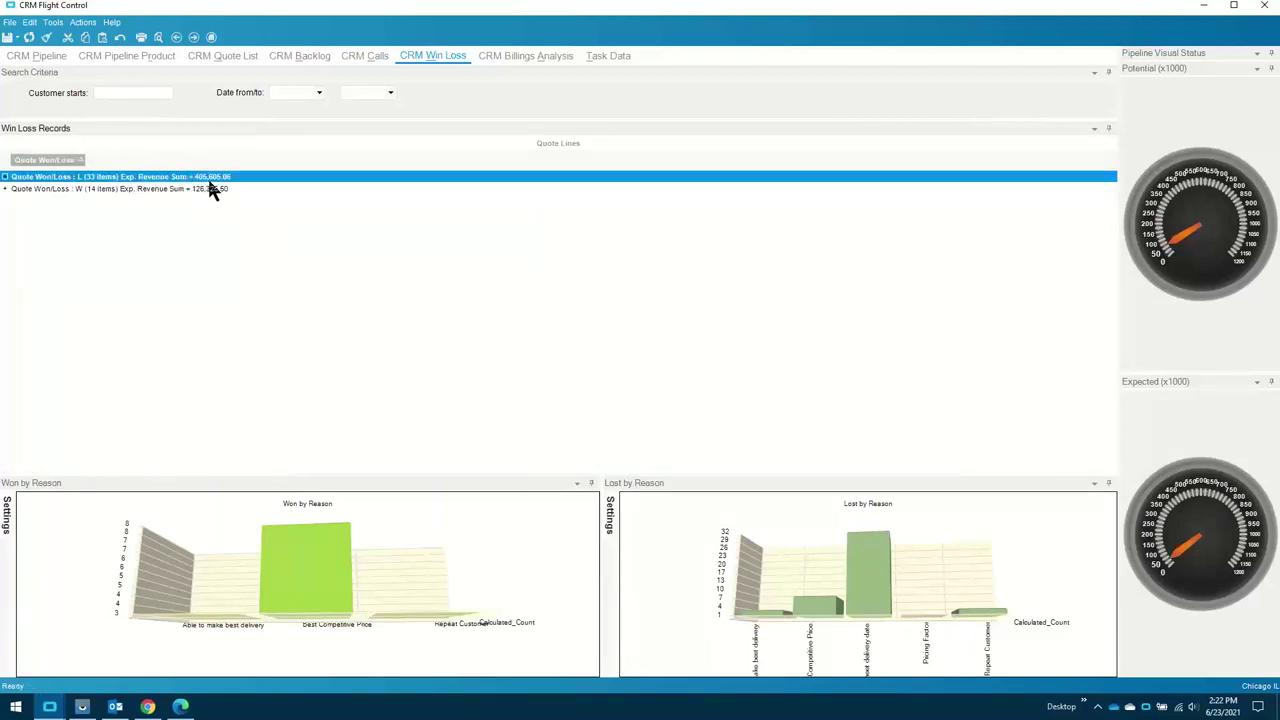
pyautogui.click(6, 177)
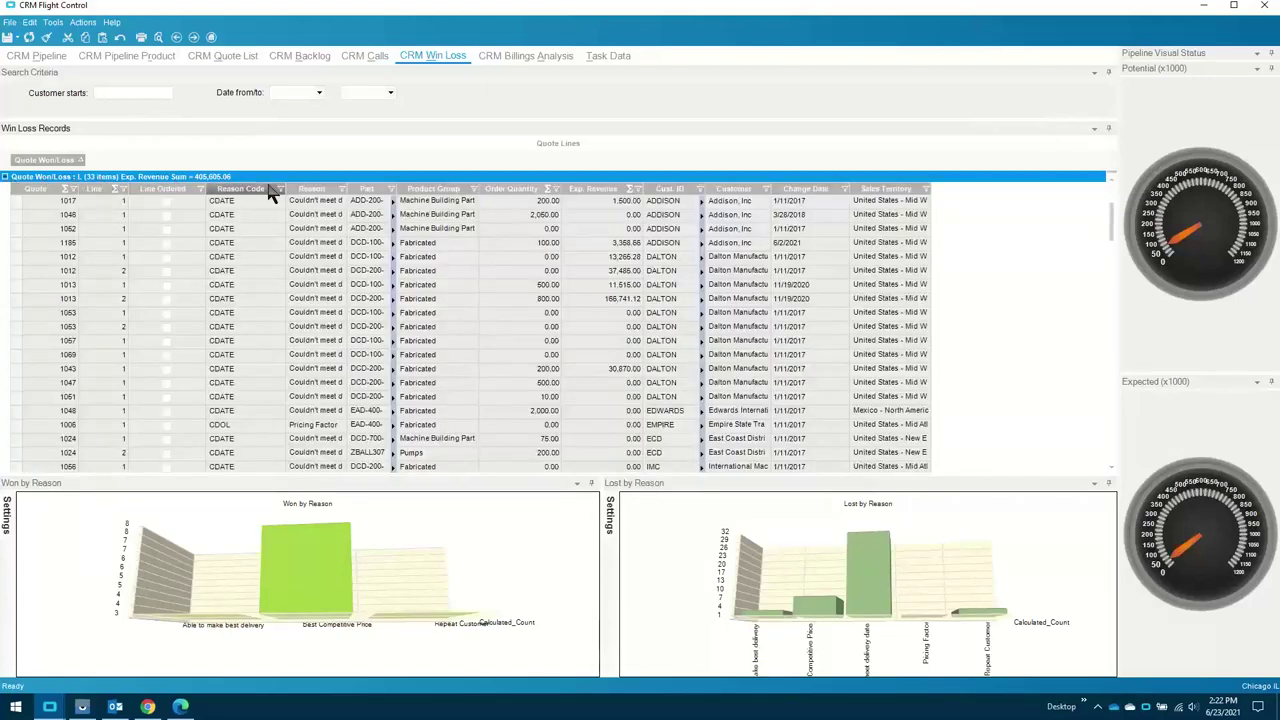
pyautogui.moveTo(330, 198); pyautogui.dragTo(112, 166)
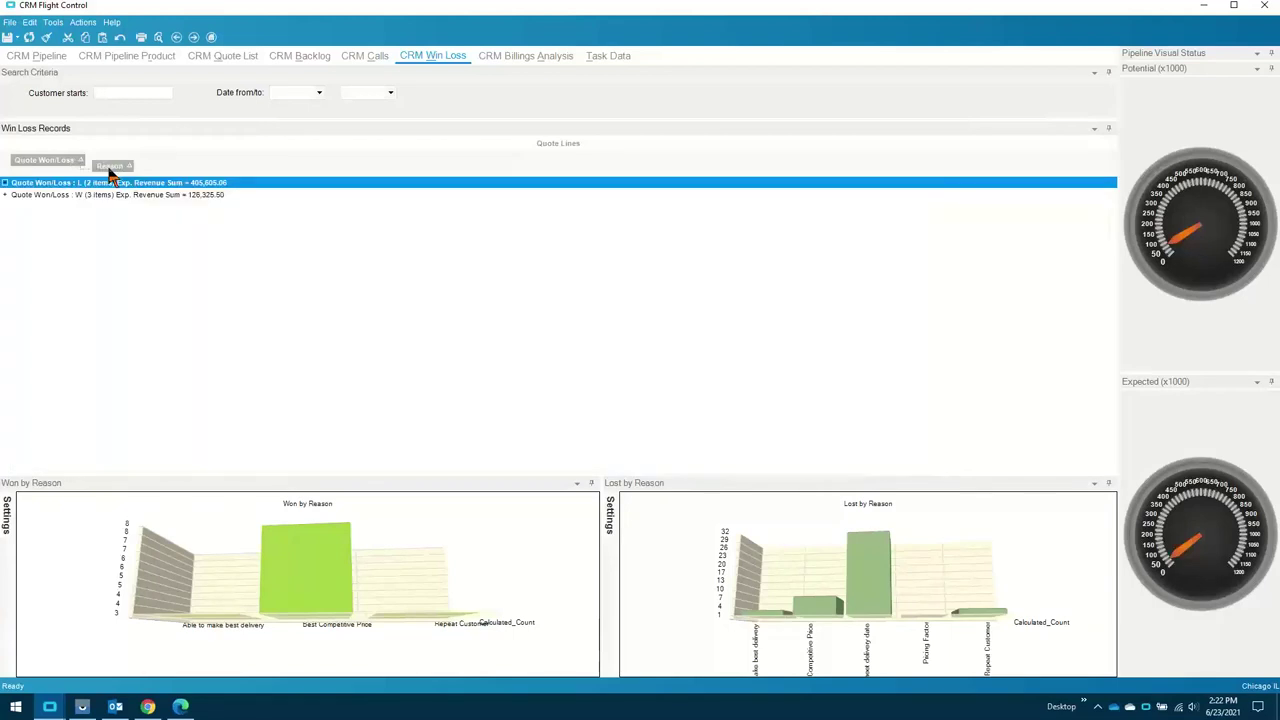
pyautogui.click(6, 195)
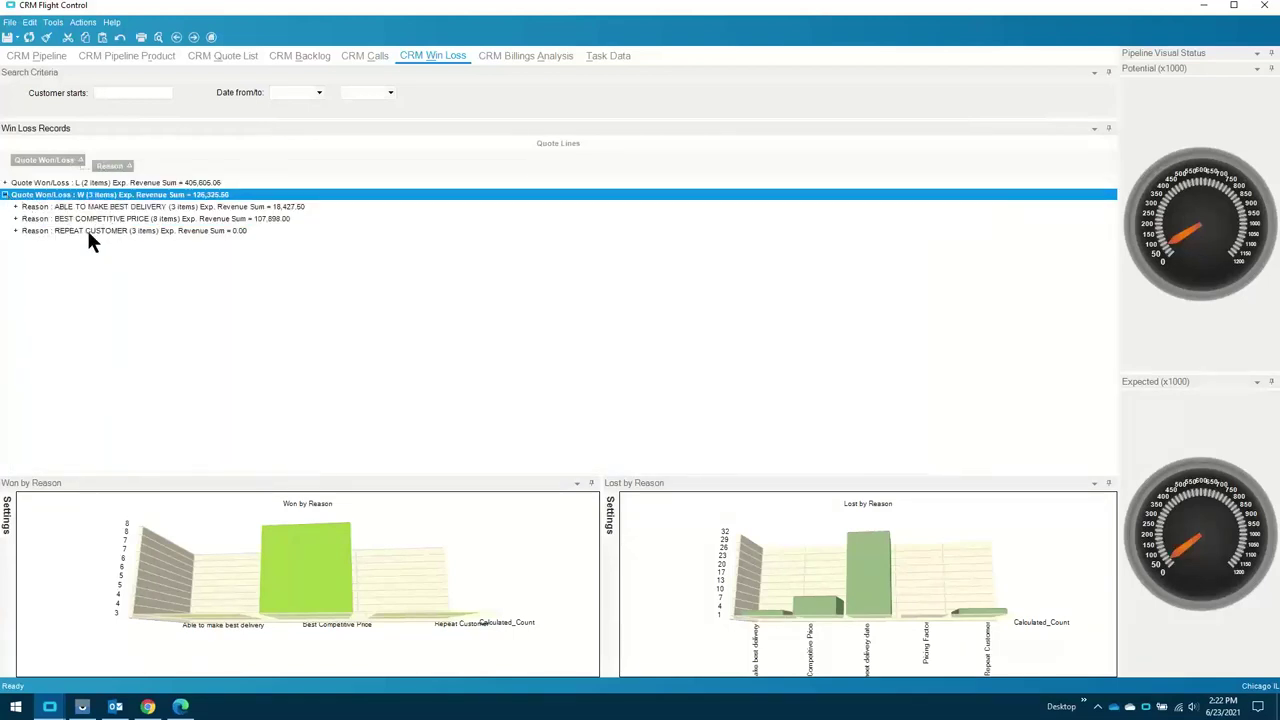
pyautogui.click(15, 230)
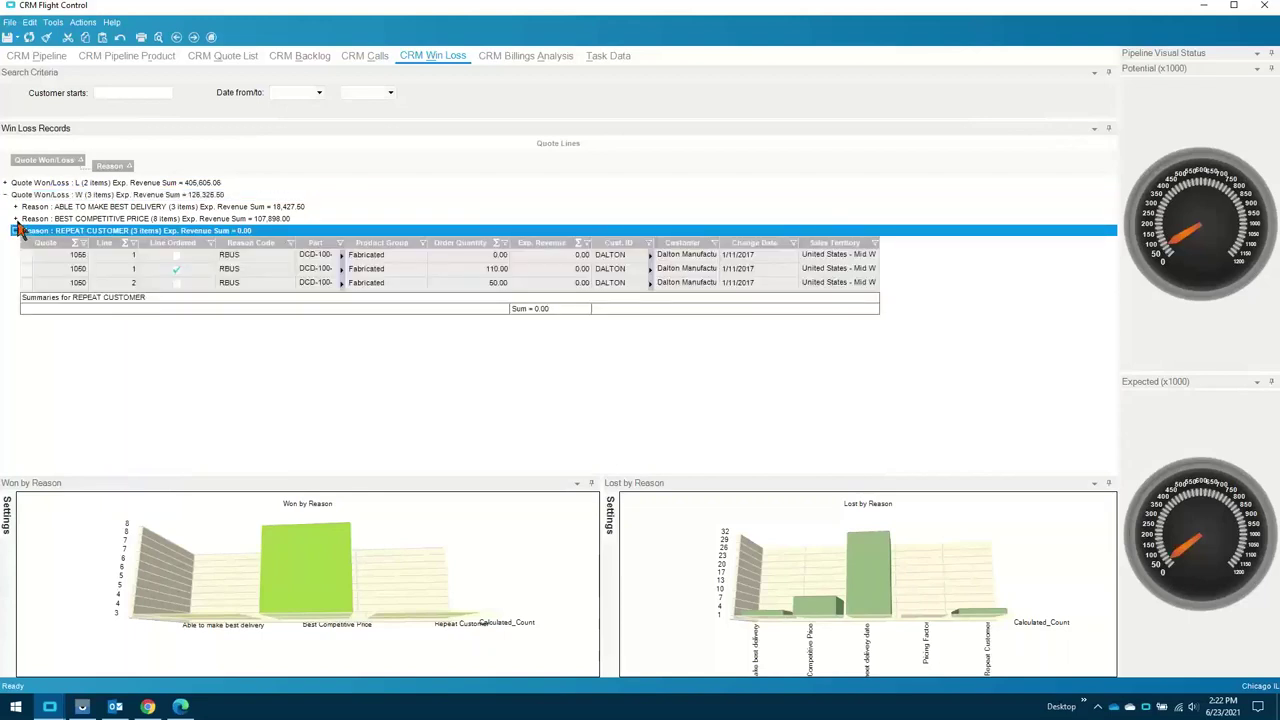
pyautogui.click(16, 219)
pyautogui.click(16, 219)
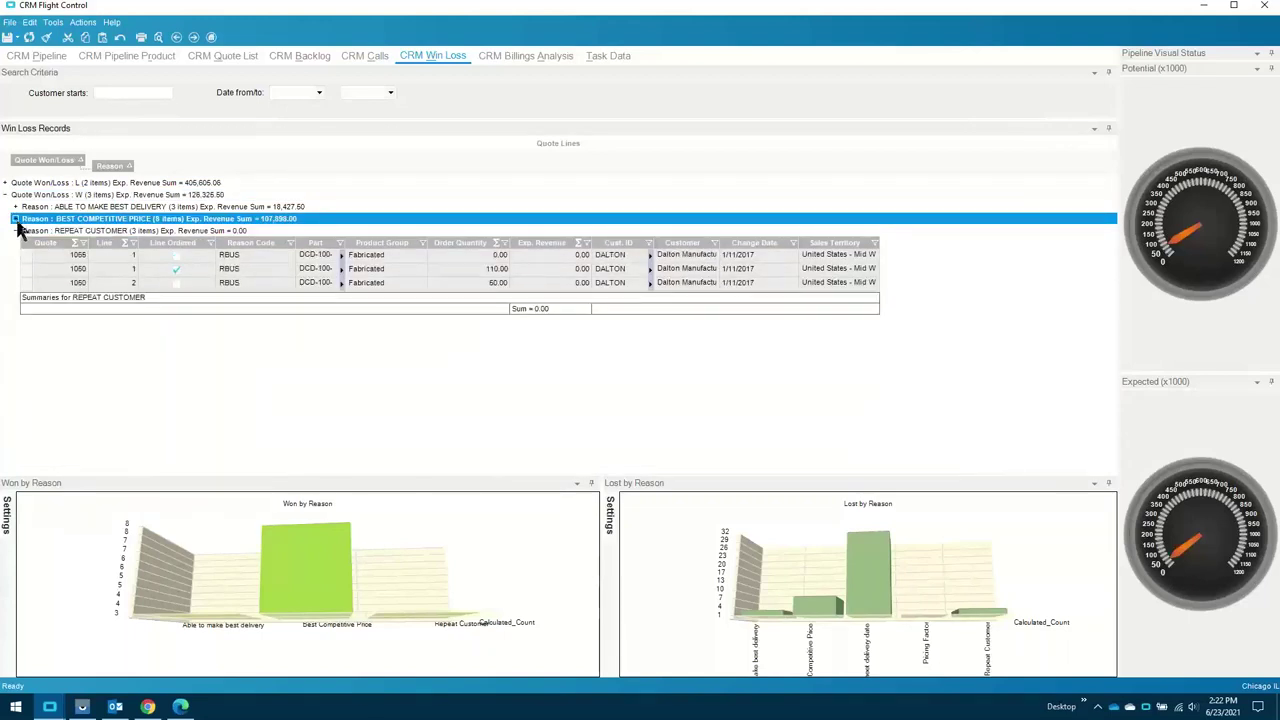
# Step: Check a quote line's context options, then remove the Reason grouping, leaving only Quote Won/Loss
pyautogui.rightClick(57, 256)
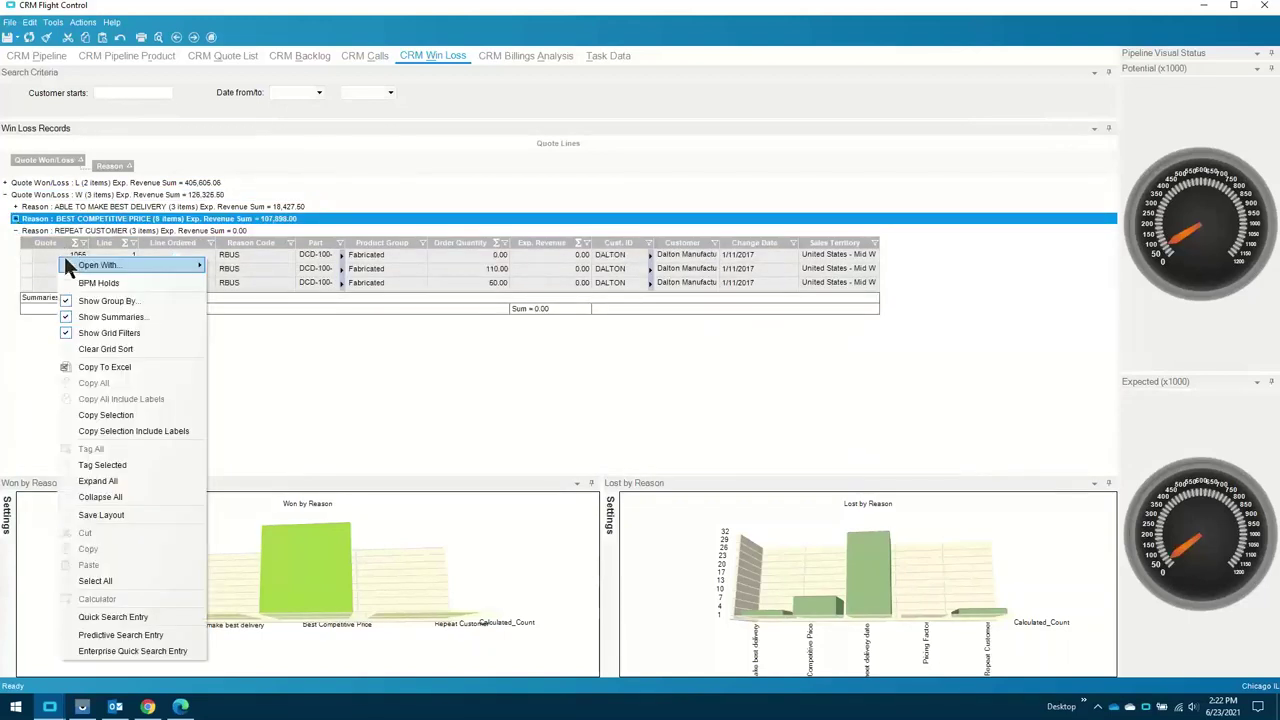
pyautogui.moveTo(126, 263)
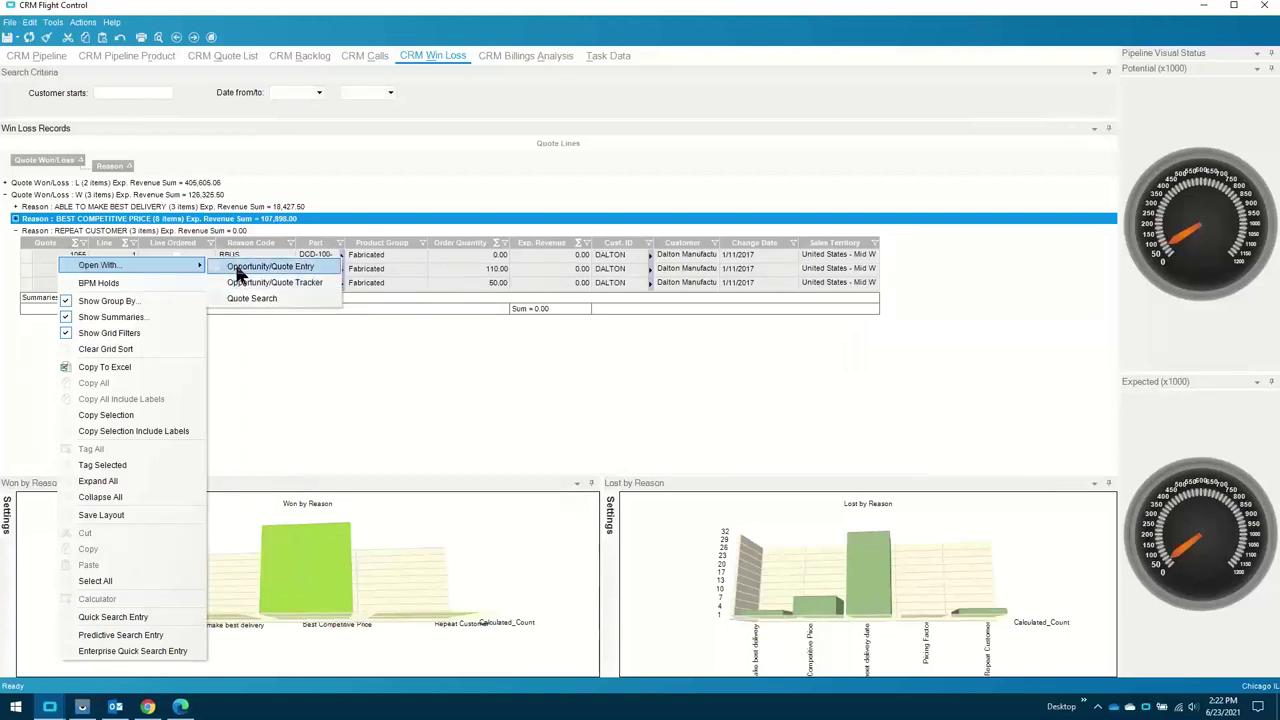
pyautogui.click(292, 364)
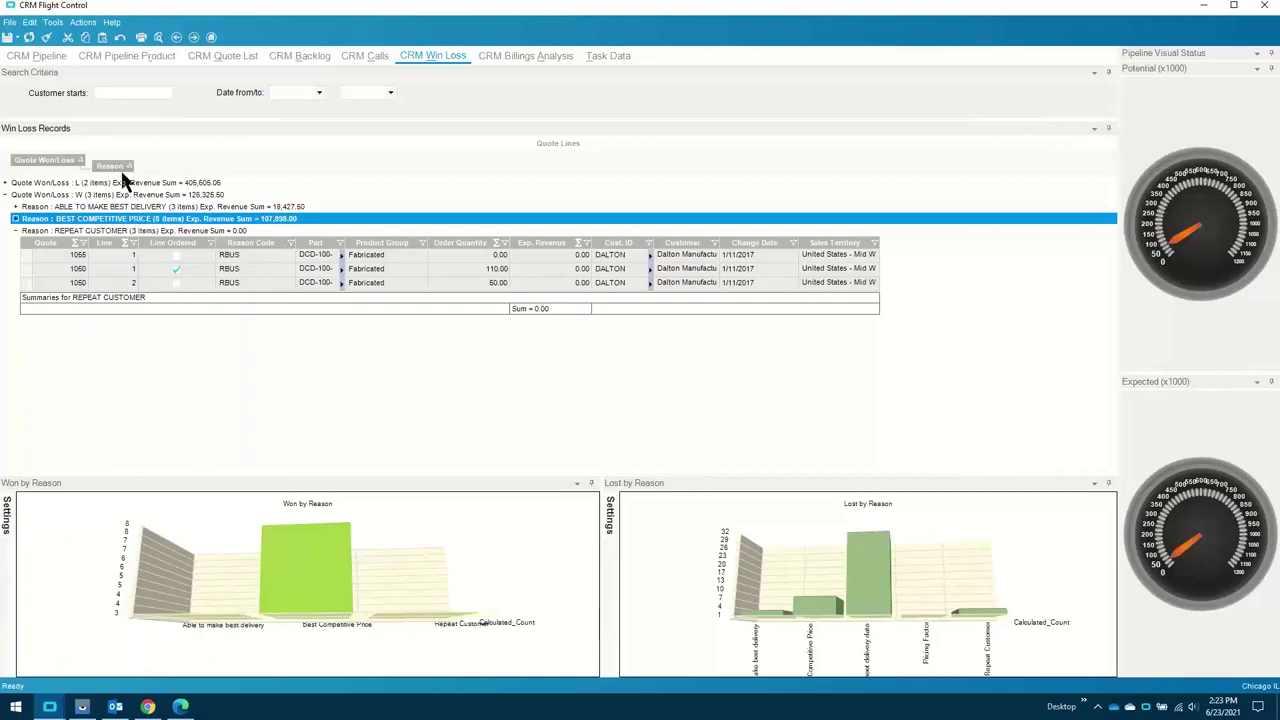
pyautogui.moveTo(116, 162); pyautogui.dragTo(166, 206)
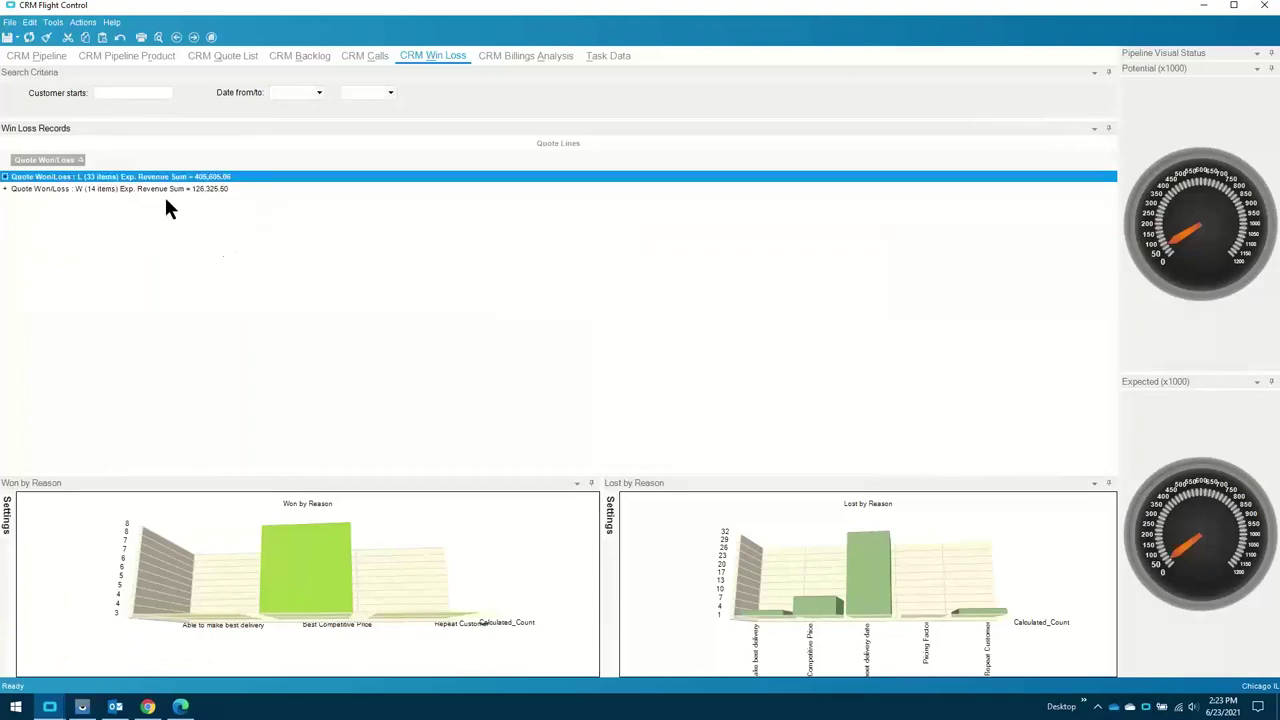
# Step: Remove the Quote Won/Loss grouping and start a custom Starts with filter on Part
pyautogui.click(72, 163)
pyautogui.moveTo(70, 163); pyautogui.dragTo(305, 216)
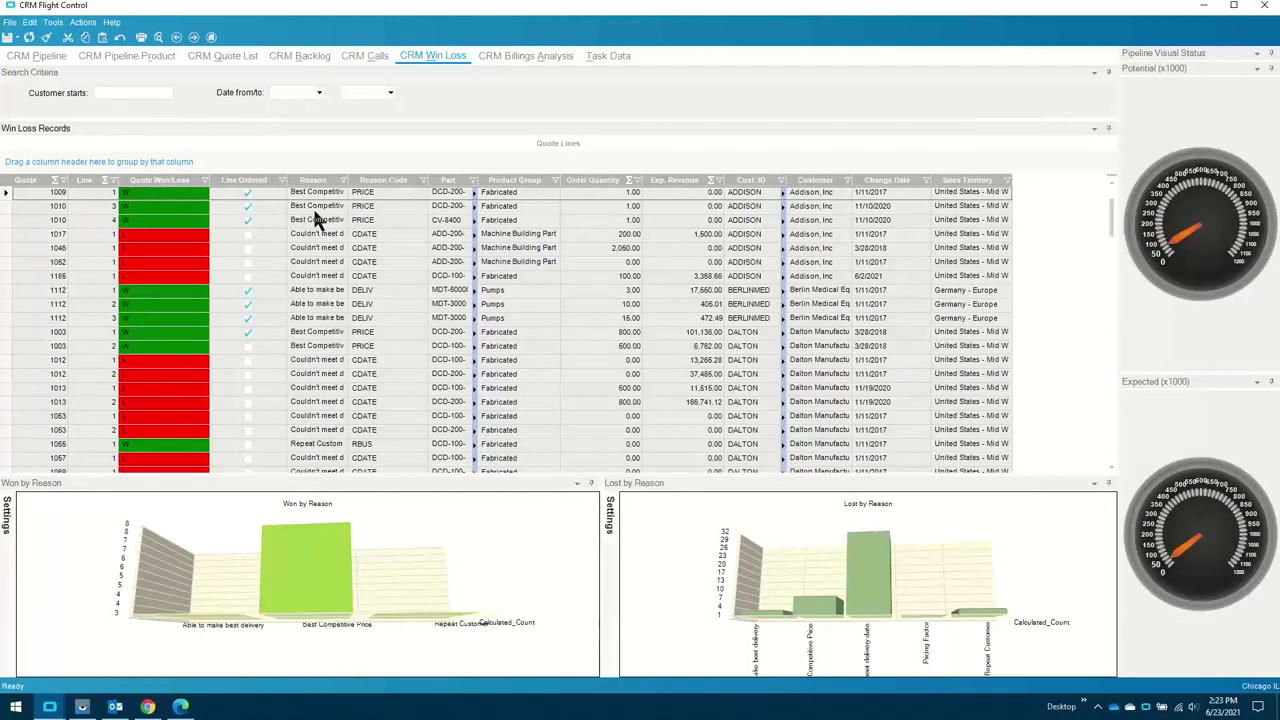
pyautogui.click(473, 182)
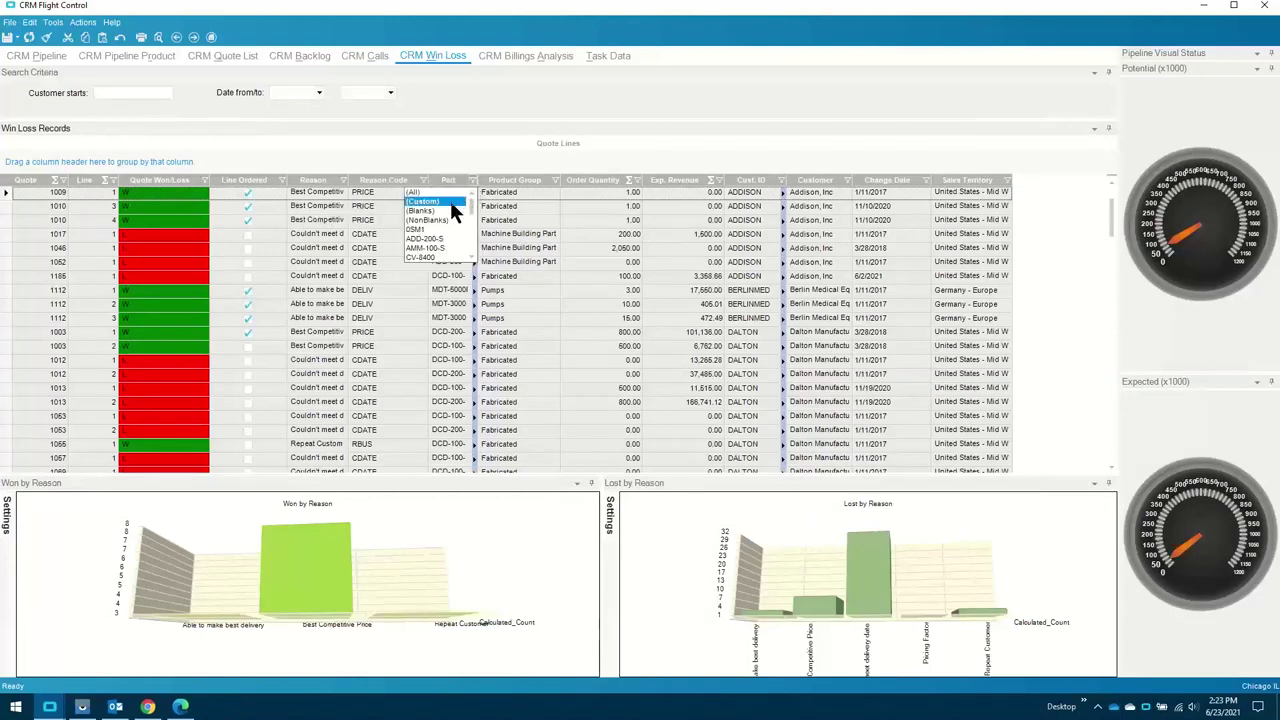
pyautogui.click(450, 201)
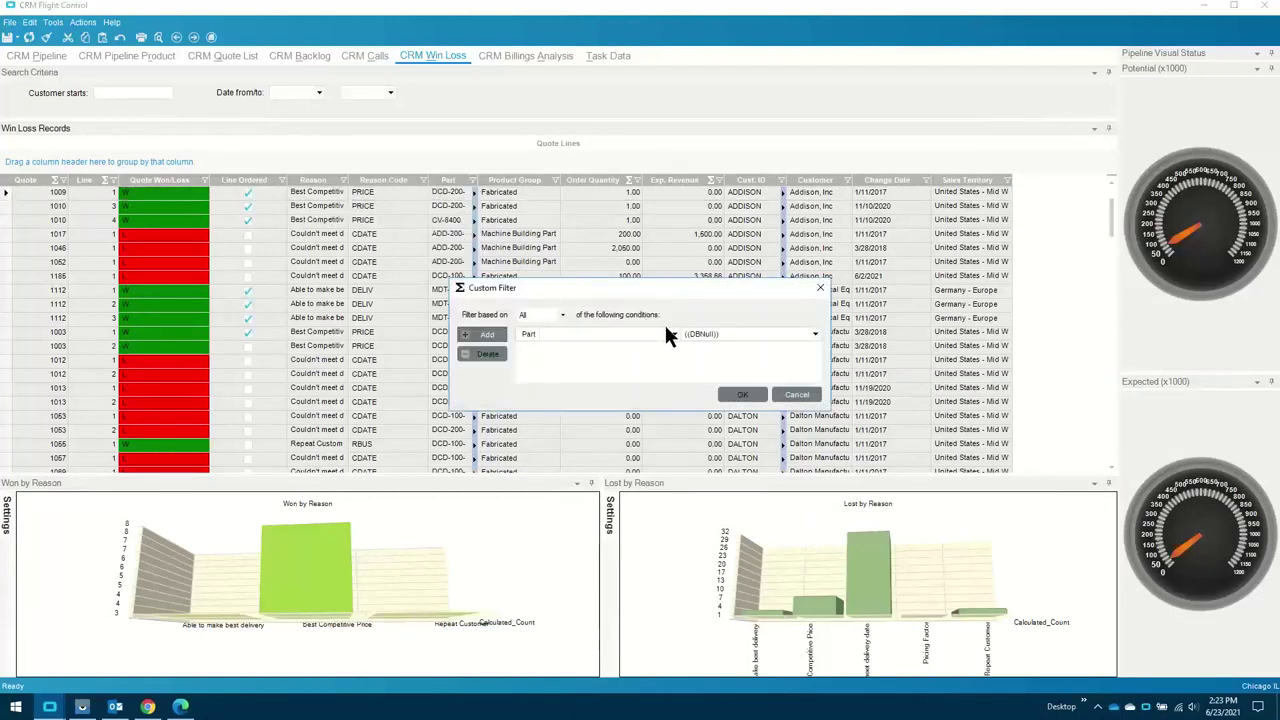
pyautogui.click(670, 334)
pyautogui.scroll(-3, 676, 424)
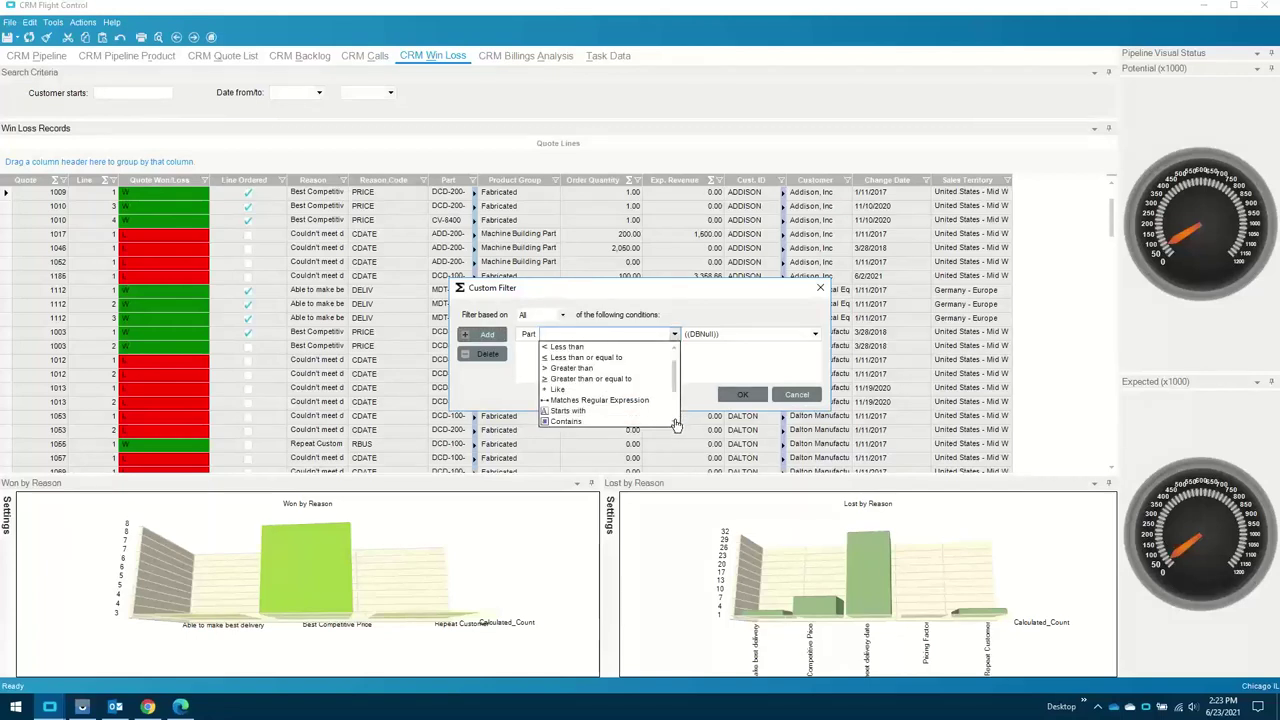
pyautogui.click(615, 400)
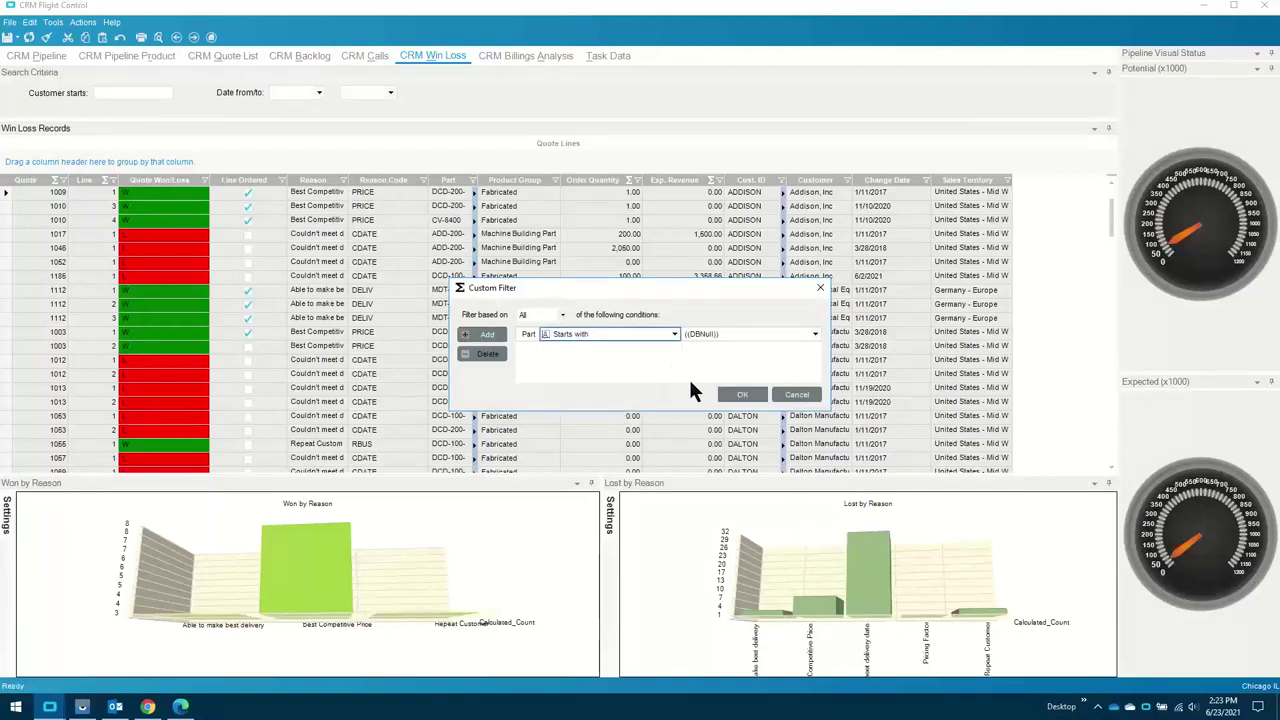
# Step: Filter Part to values starting with DCD and widen the Part column
pyautogui.click(713, 340)
pyautogui.write('DCD')
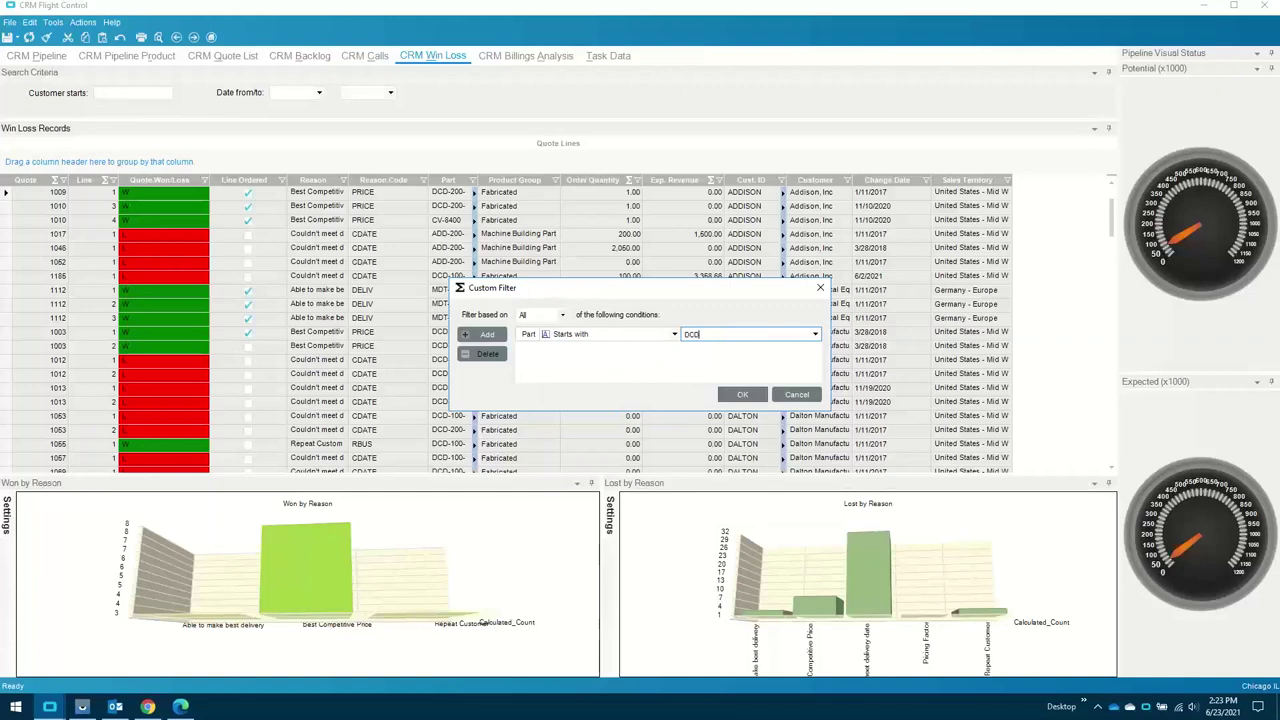
pyautogui.click(742, 394)
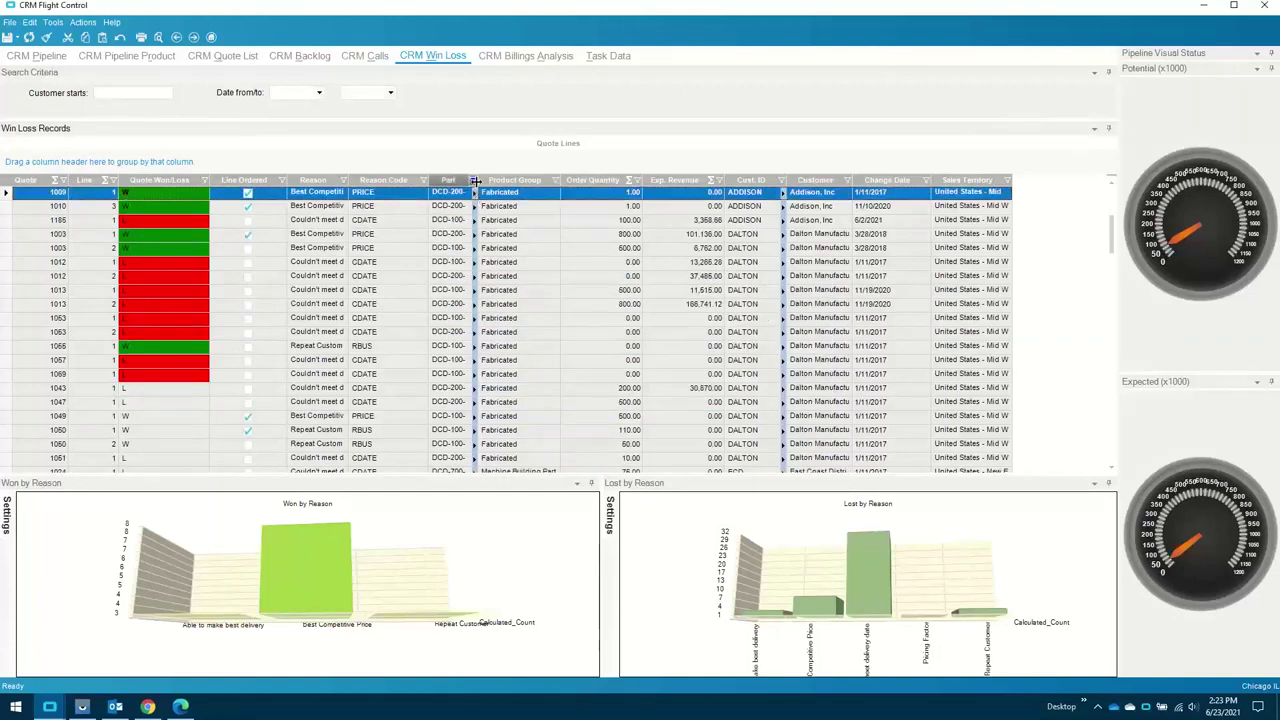
pyautogui.moveTo(488, 180); pyautogui.dragTo(526, 180)
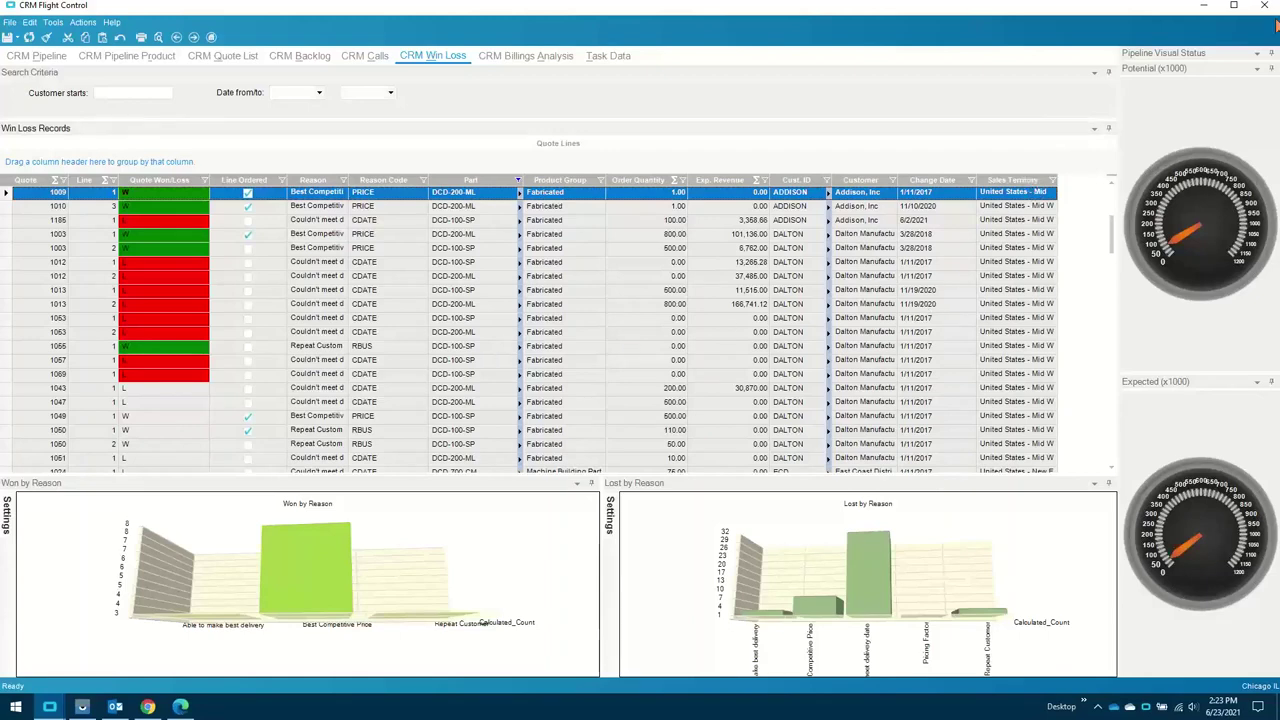
# Step: Close CRM Flight Control and the Browse menu panel, then launch Order Entry from Home
pyautogui.click(1264, 6)
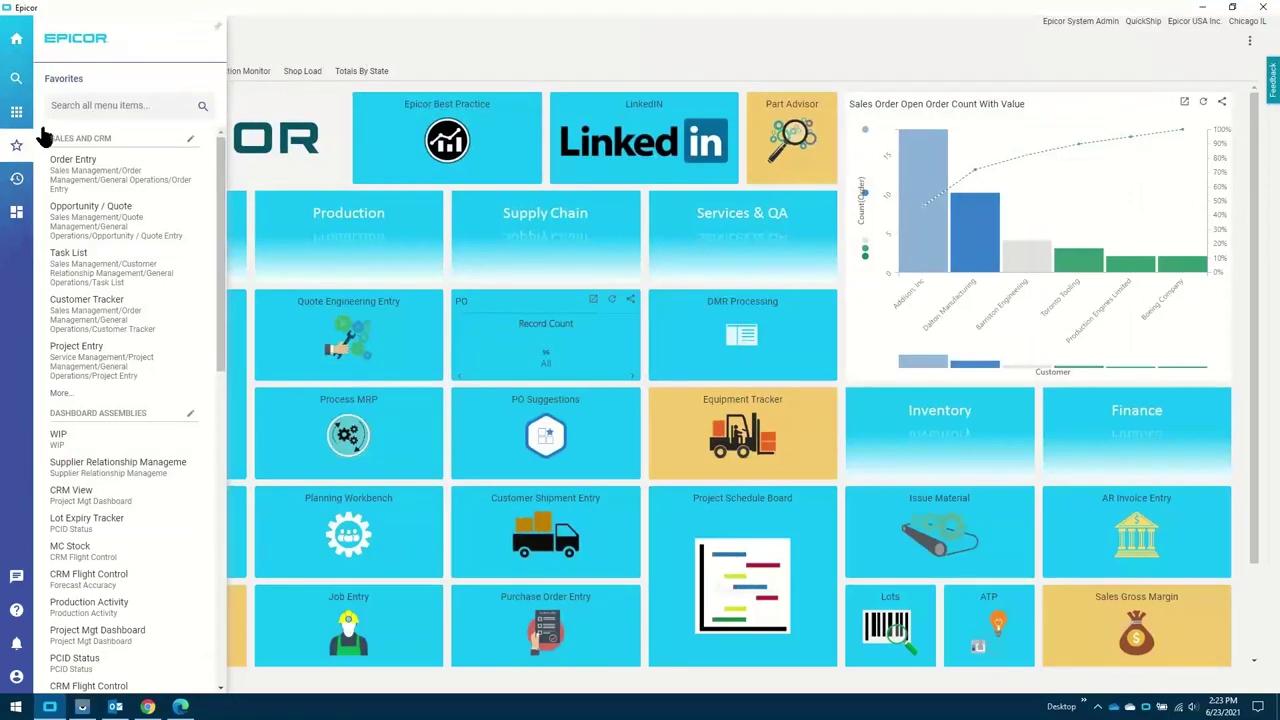
pyautogui.write('company')
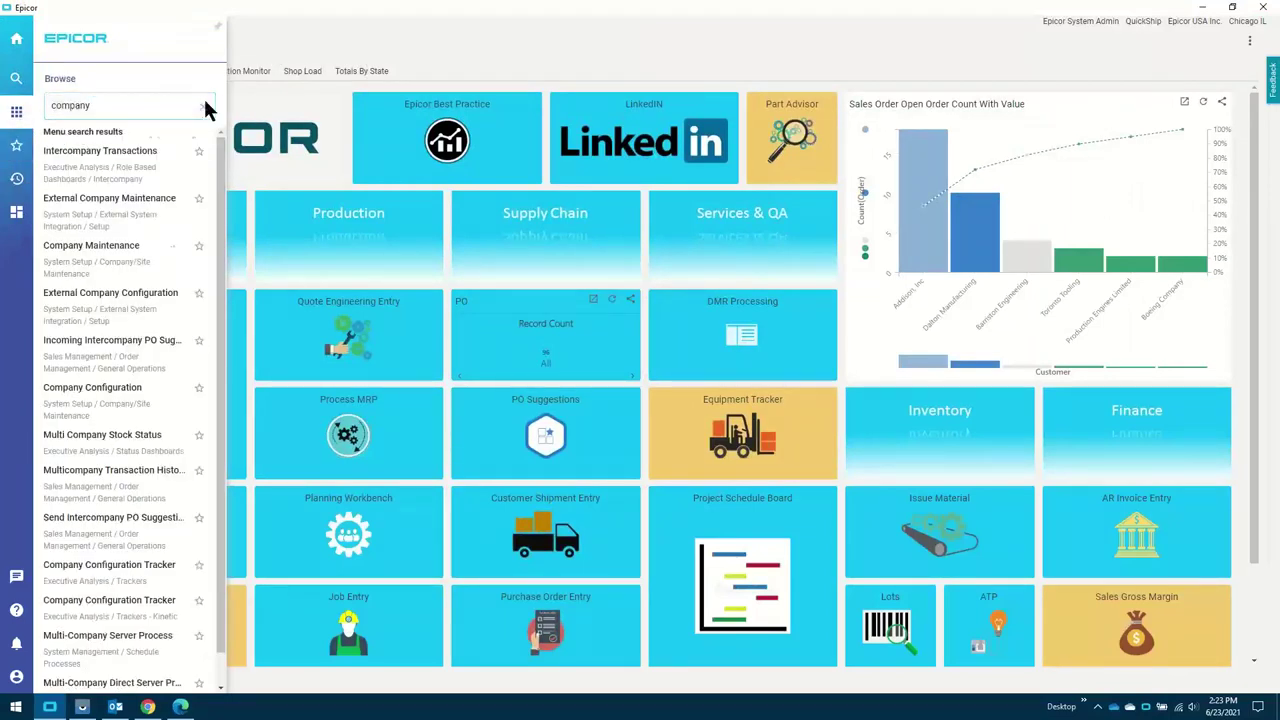
pyautogui.click(203, 106)
pyautogui.click(58, 138)
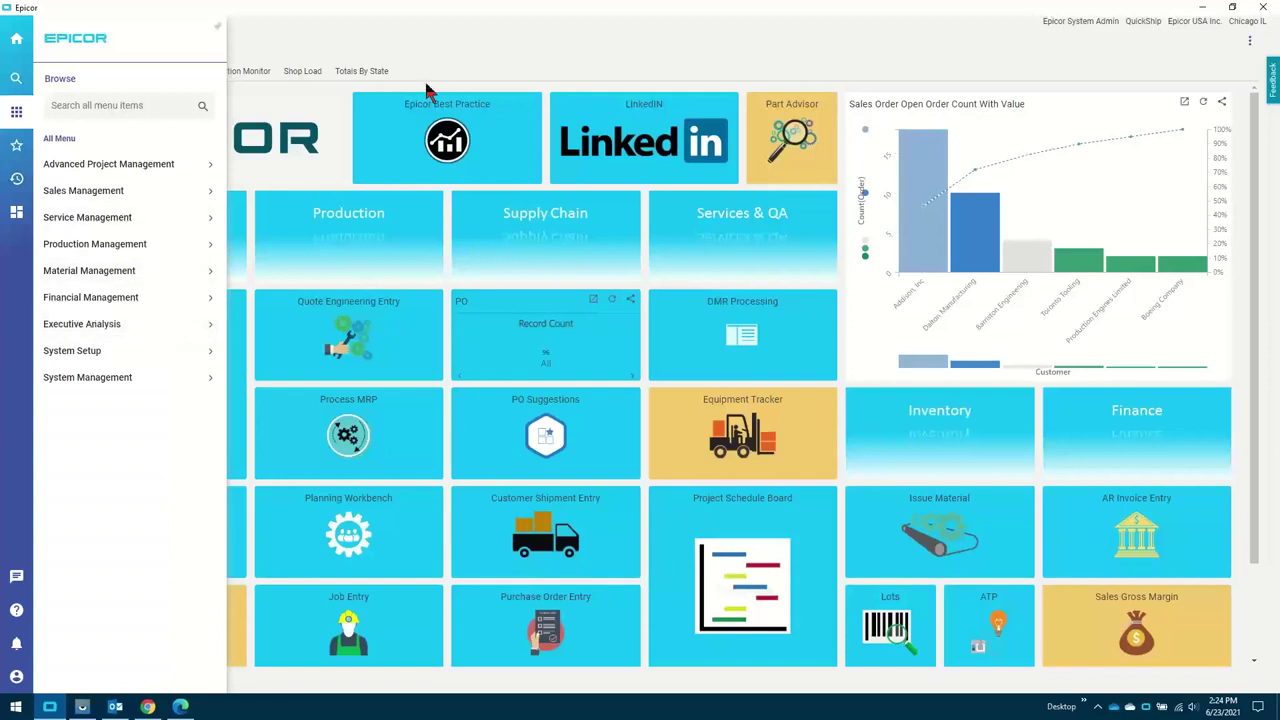
pyautogui.click(483, 60)
pyautogui.click(175, 505)
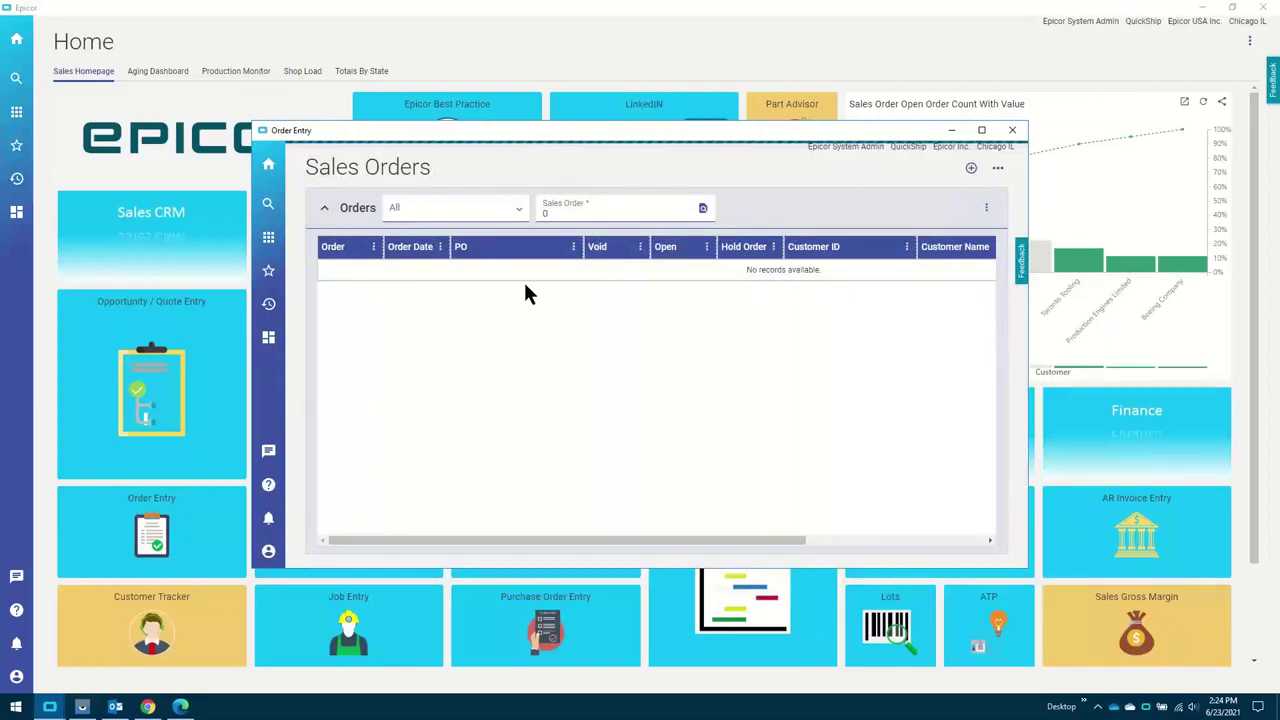
# Step: Start a new sales order with PO number AM-00190 for customer ADDISON
pyautogui.click(981, 130)
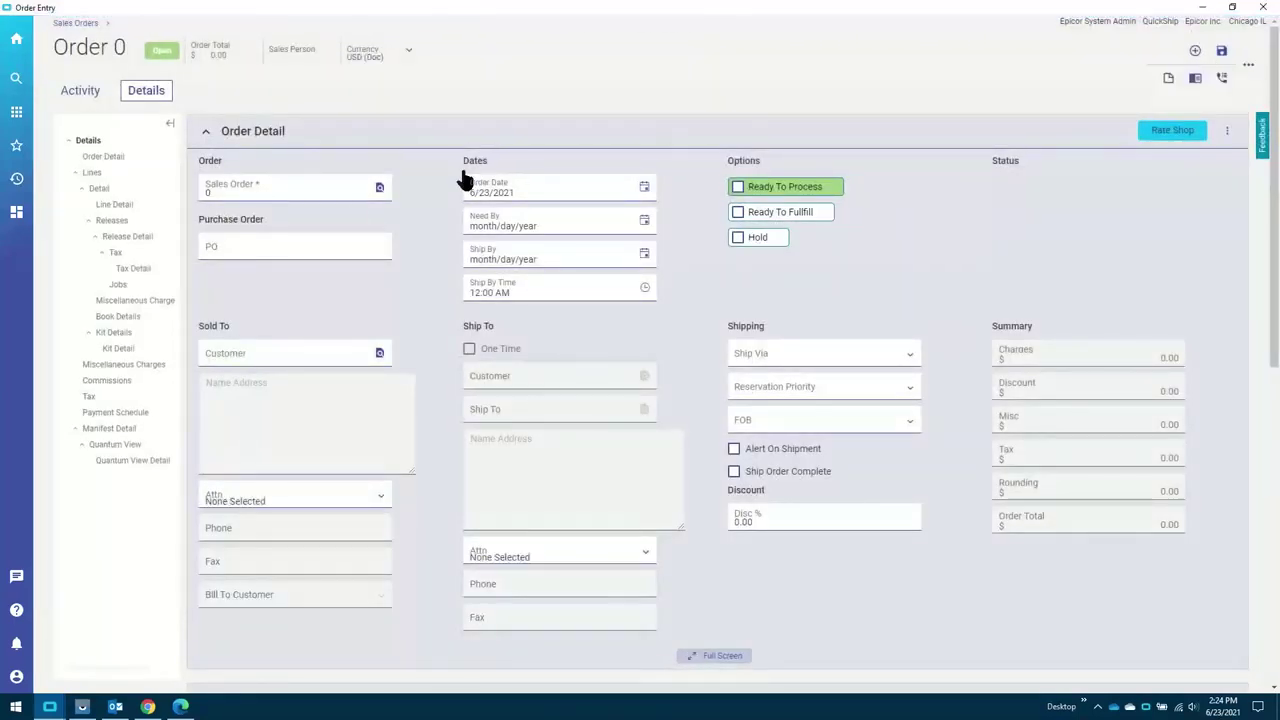
pyautogui.click(239, 243)
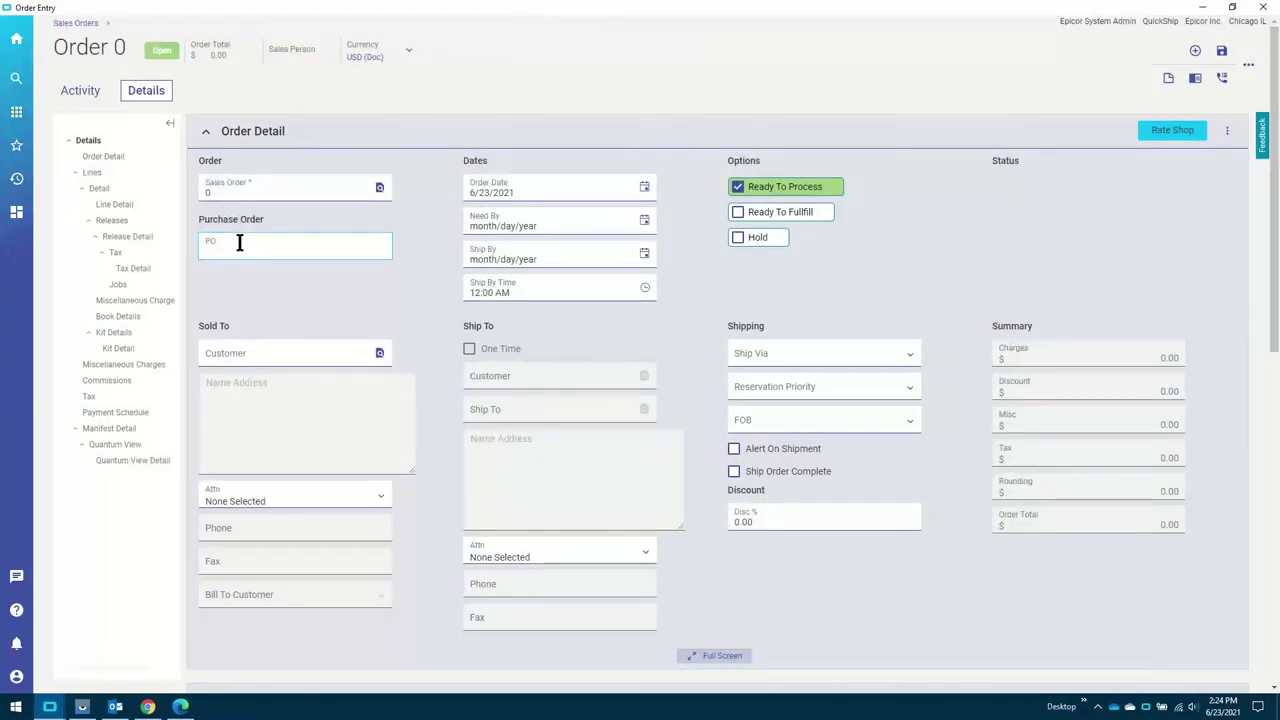
pyautogui.write('AM-00190')
pyautogui.press('Tab')
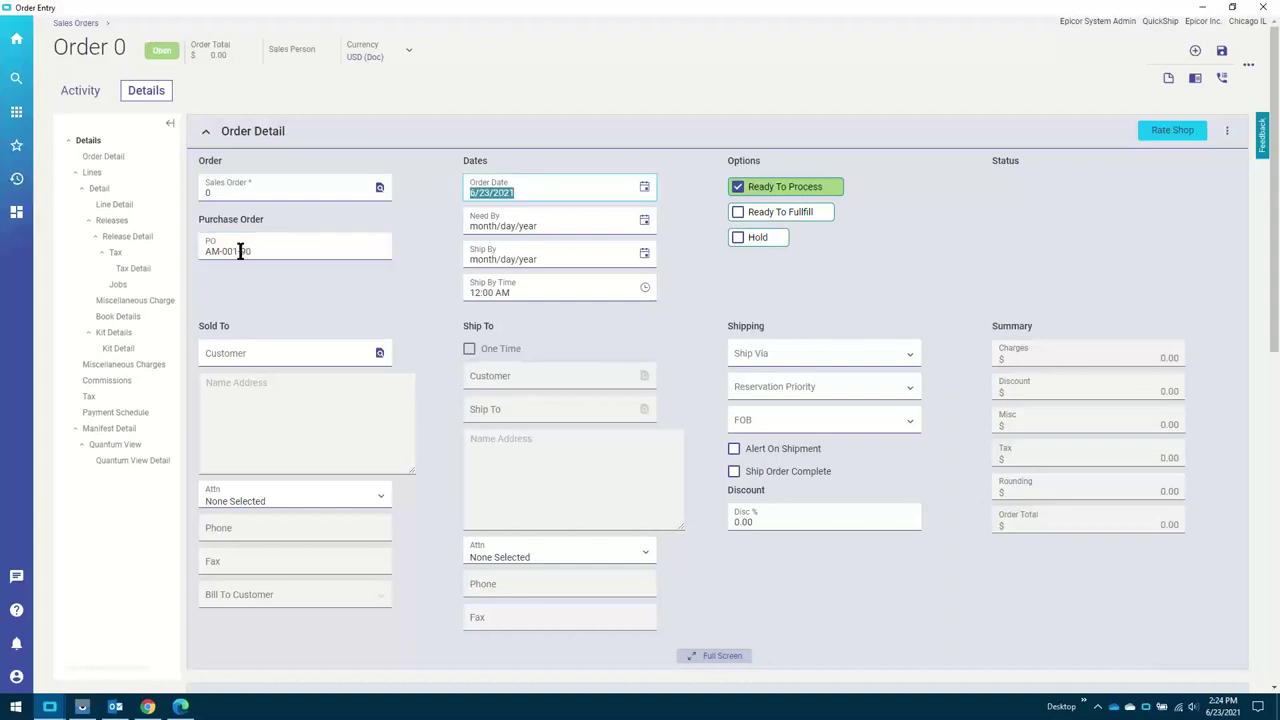
pyautogui.click(242, 357)
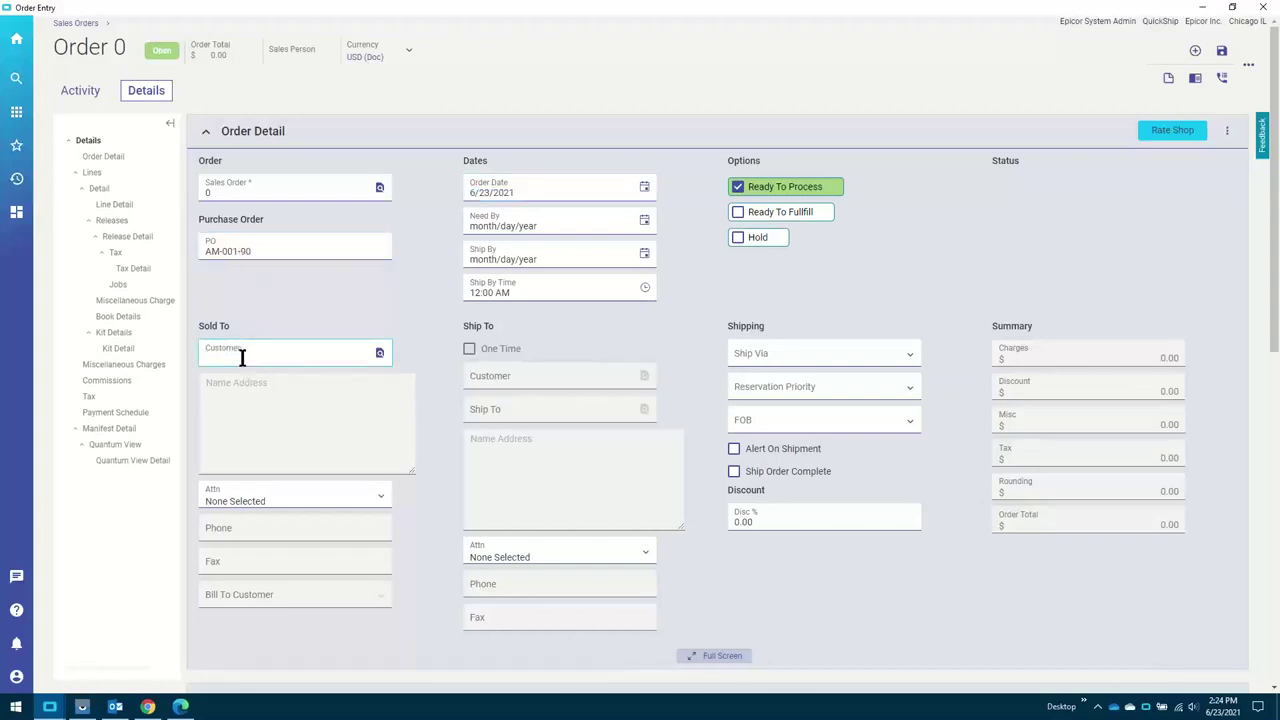
pyautogui.write('addison')
pyautogui.press('Tab')
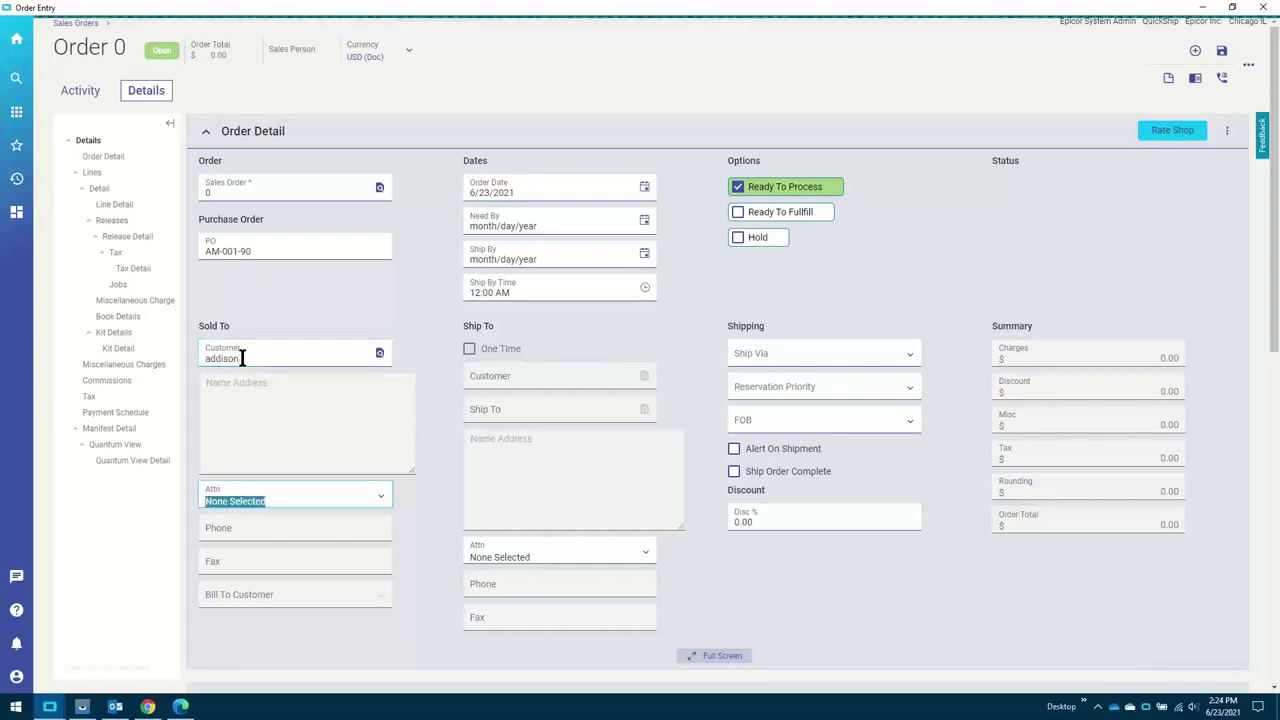
# Step: Set Need By 6/30/2021 and Ship By 6/29/2021, save, and collapse Order Detail
pyautogui.click(645, 222)
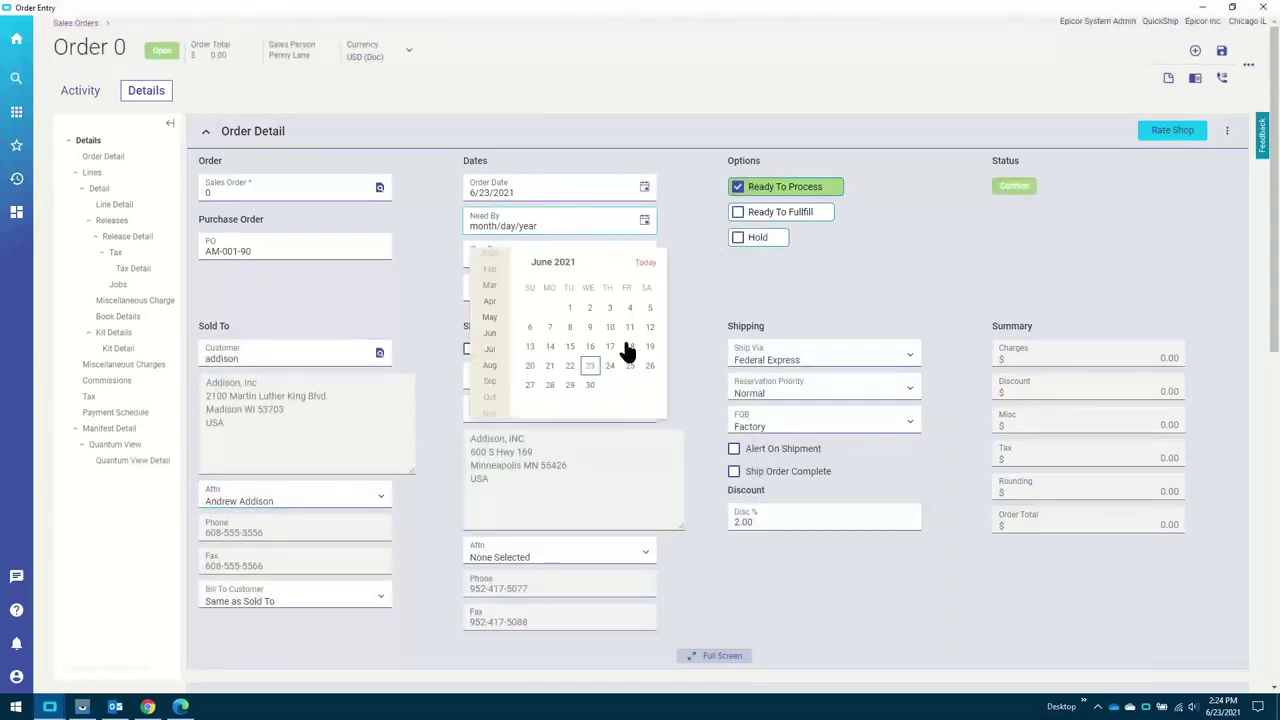
pyautogui.click(591, 385)
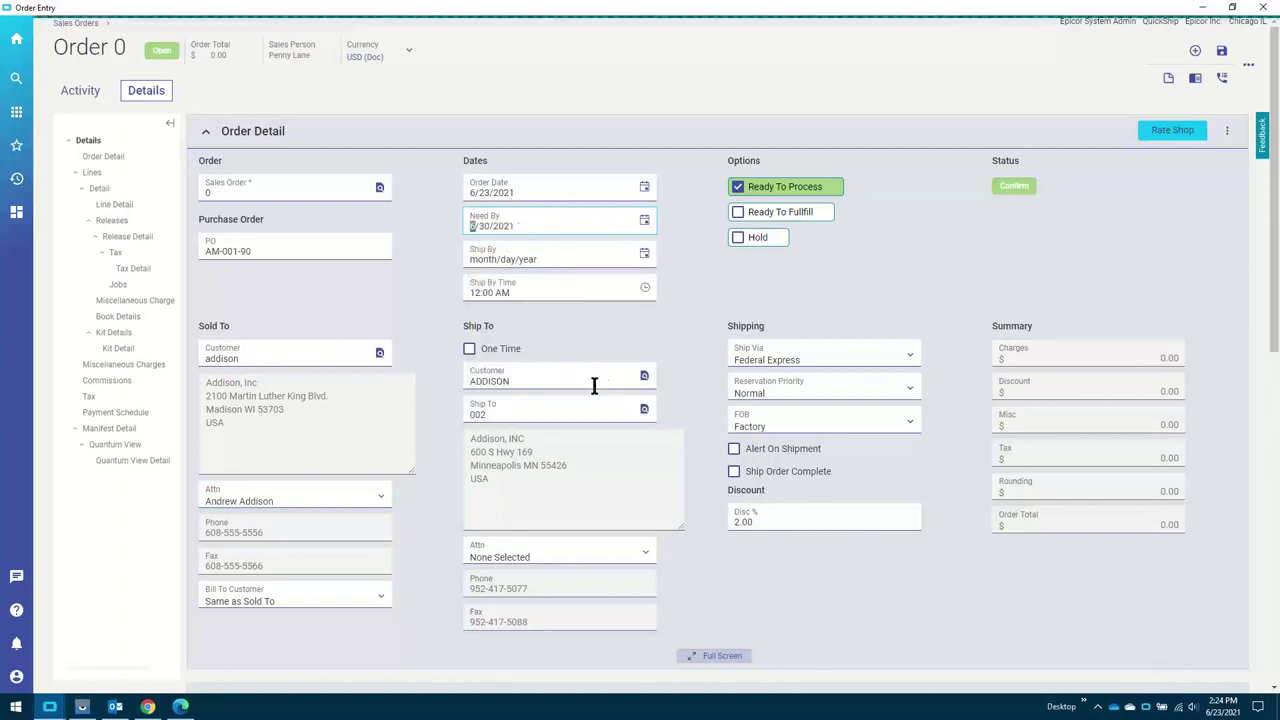
pyautogui.click(645, 257)
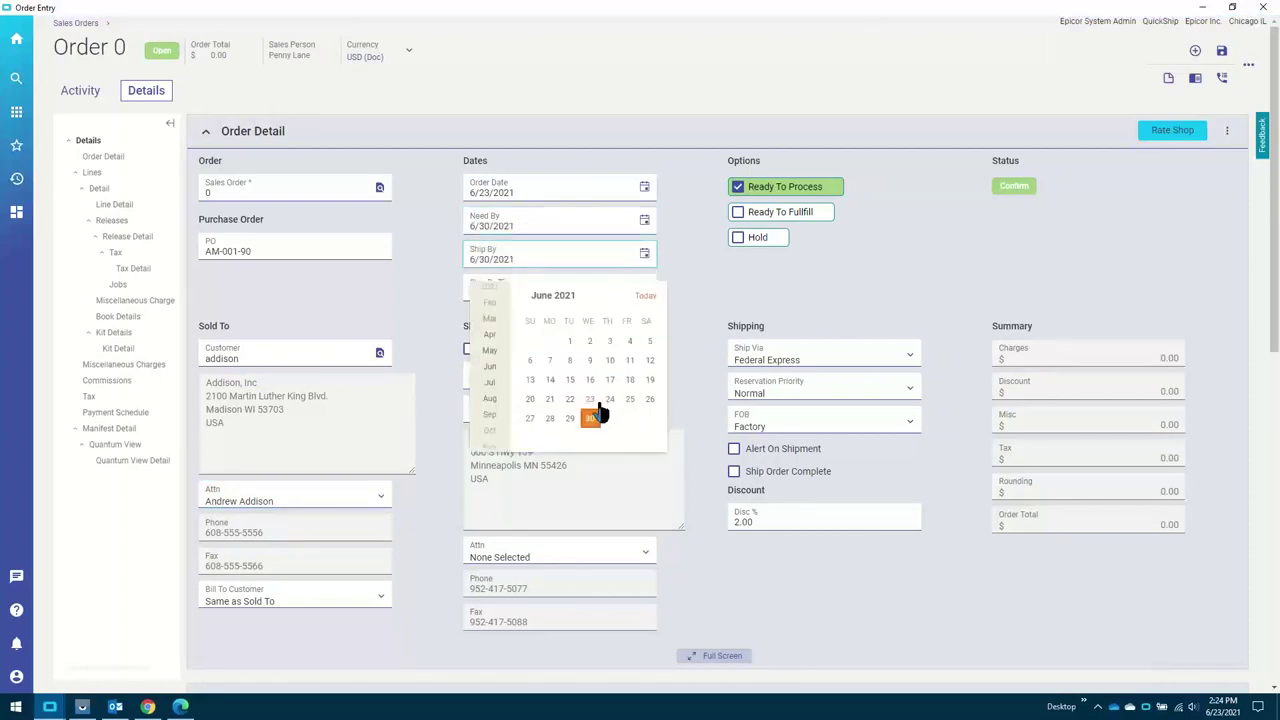
pyautogui.click(570, 418)
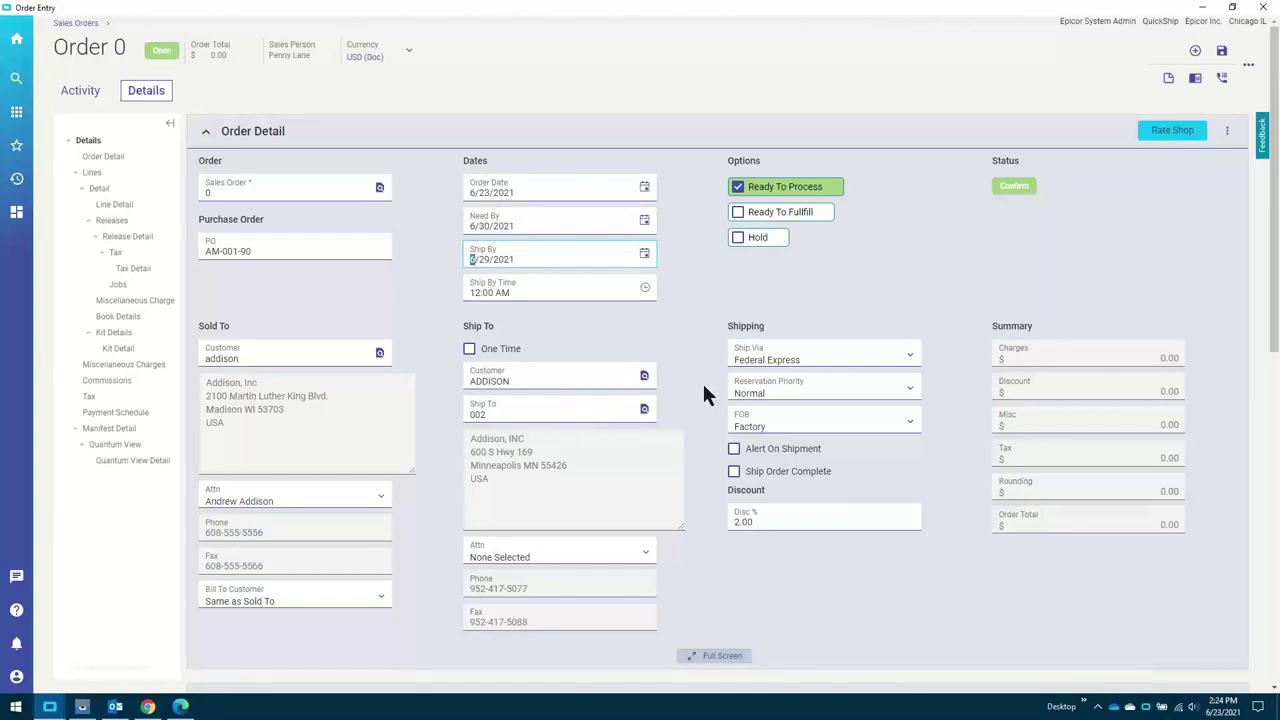
pyautogui.click(1218, 51)
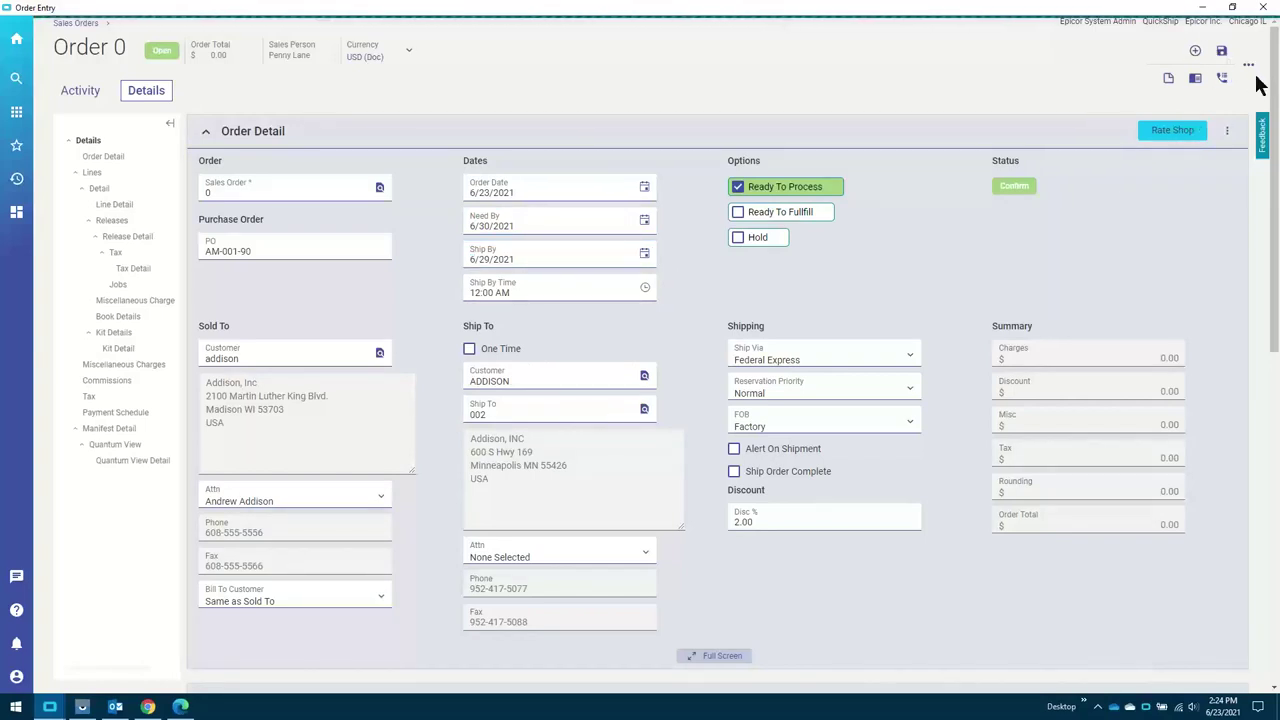
pyautogui.click(206, 133)
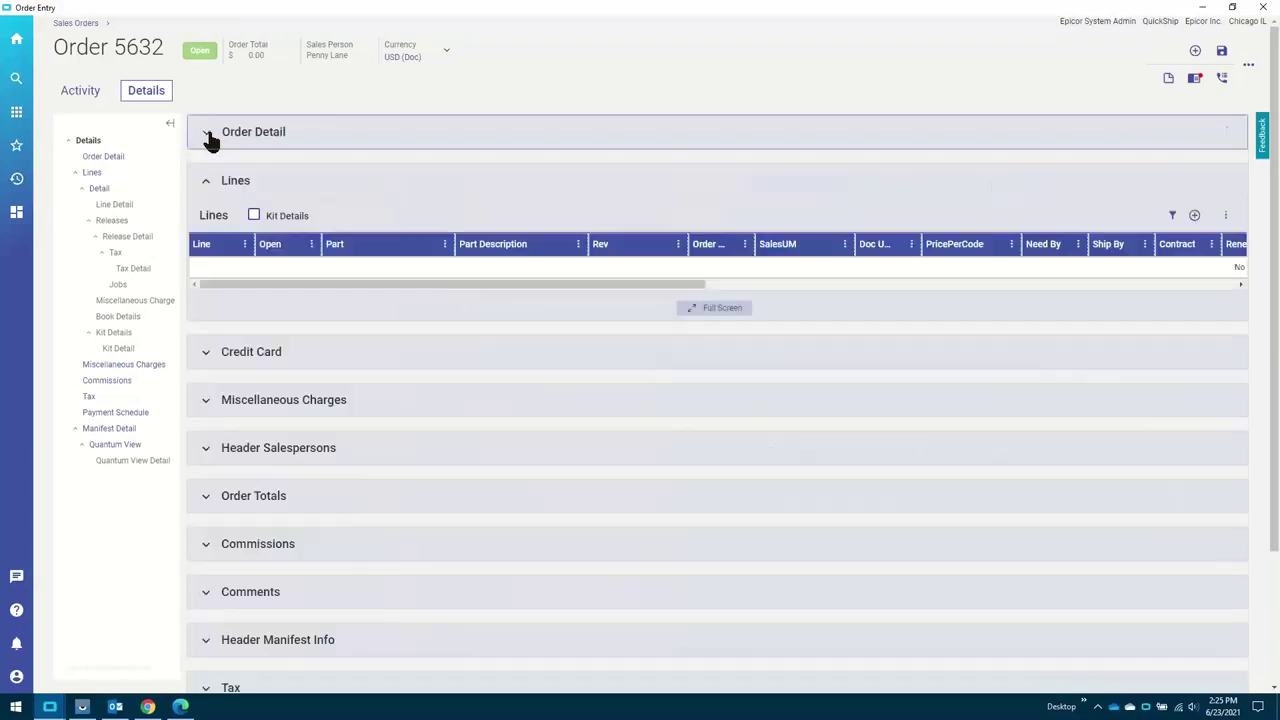
# Step: Add a line for 2 of part DCD-200-ML (Multi-Level Frame Assembly) and save it
pyautogui.click(1195, 216)
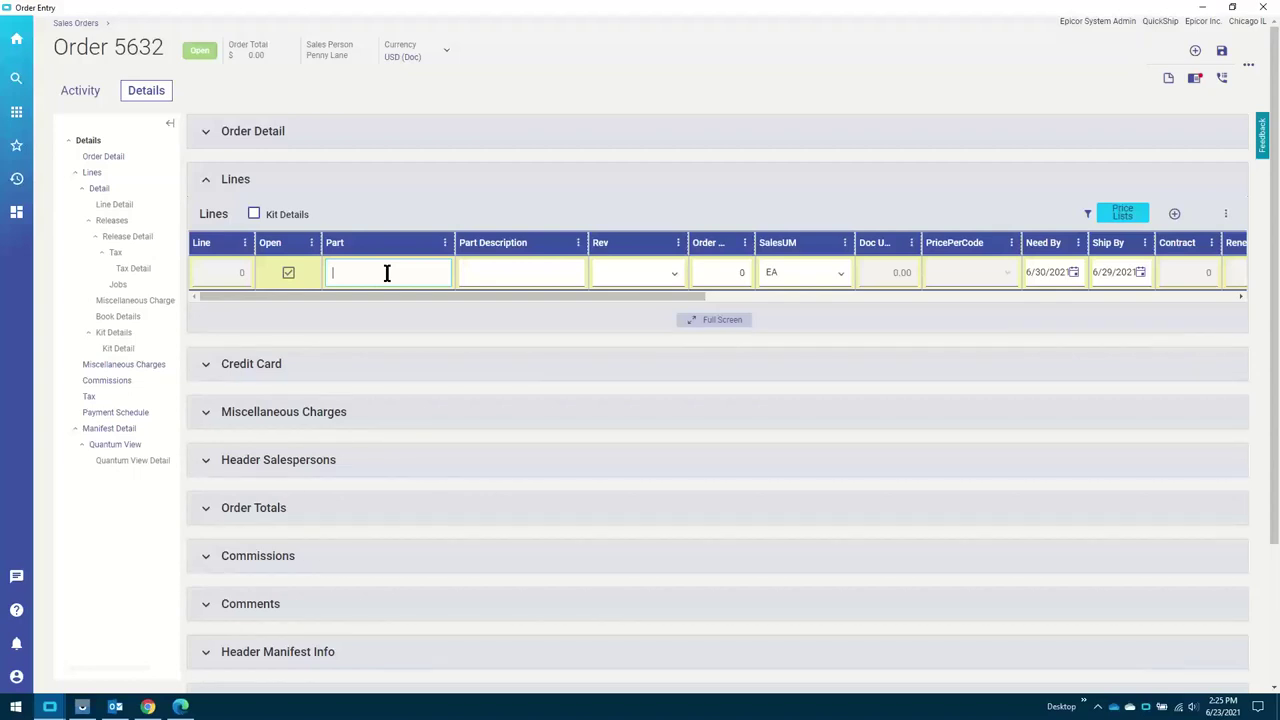
pyautogui.write('DCD-200-')
pyautogui.write('ML')
pyautogui.click(528, 271)
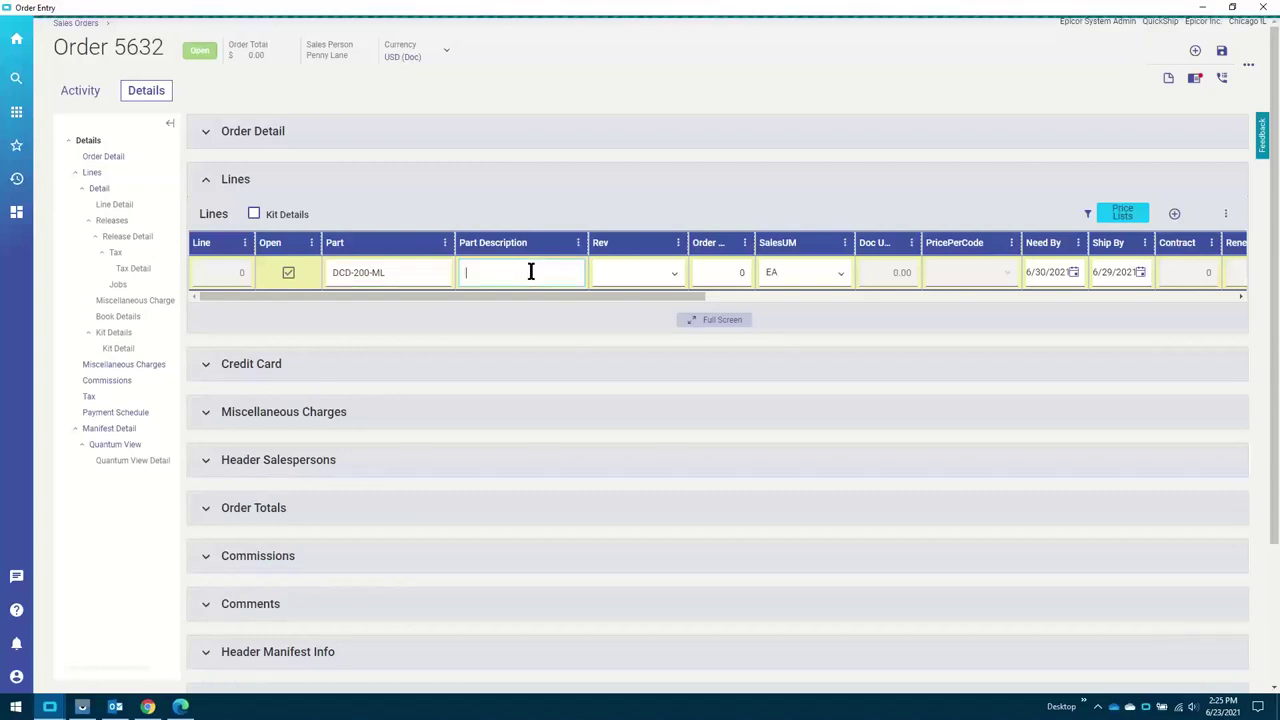
pyautogui.click(737, 274)
pyautogui.write('2')
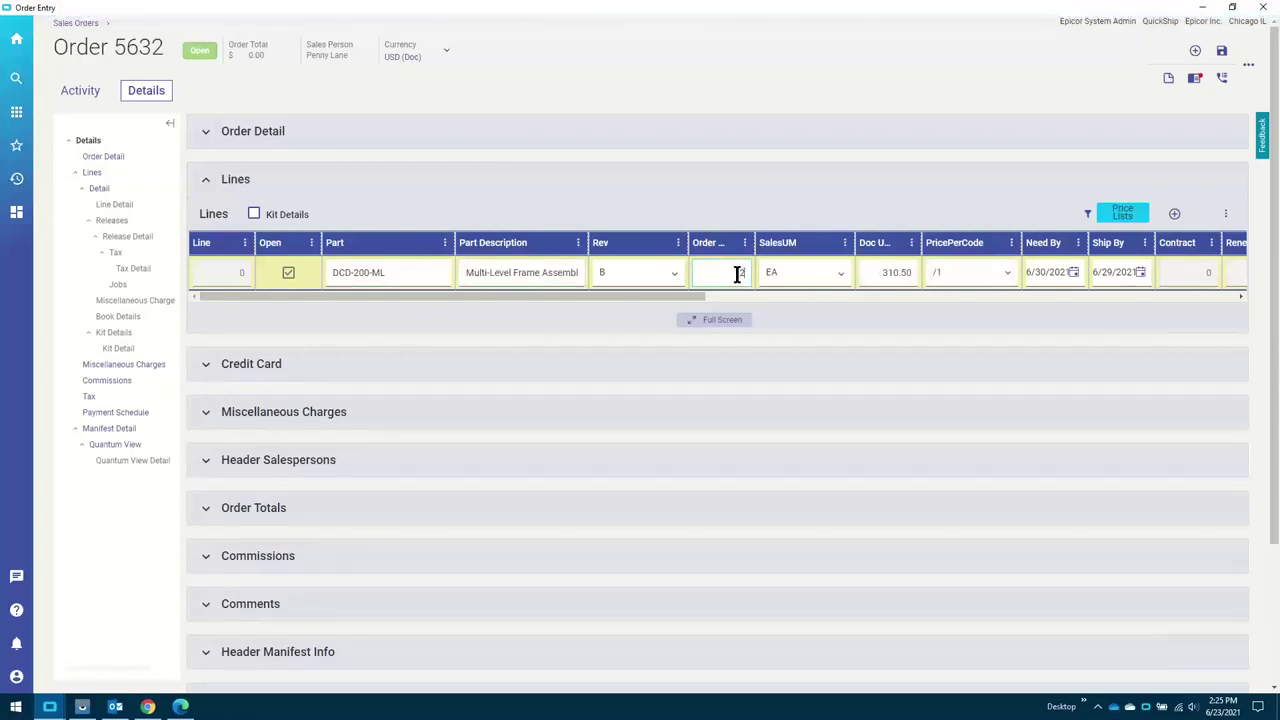
pyautogui.press('Tab')
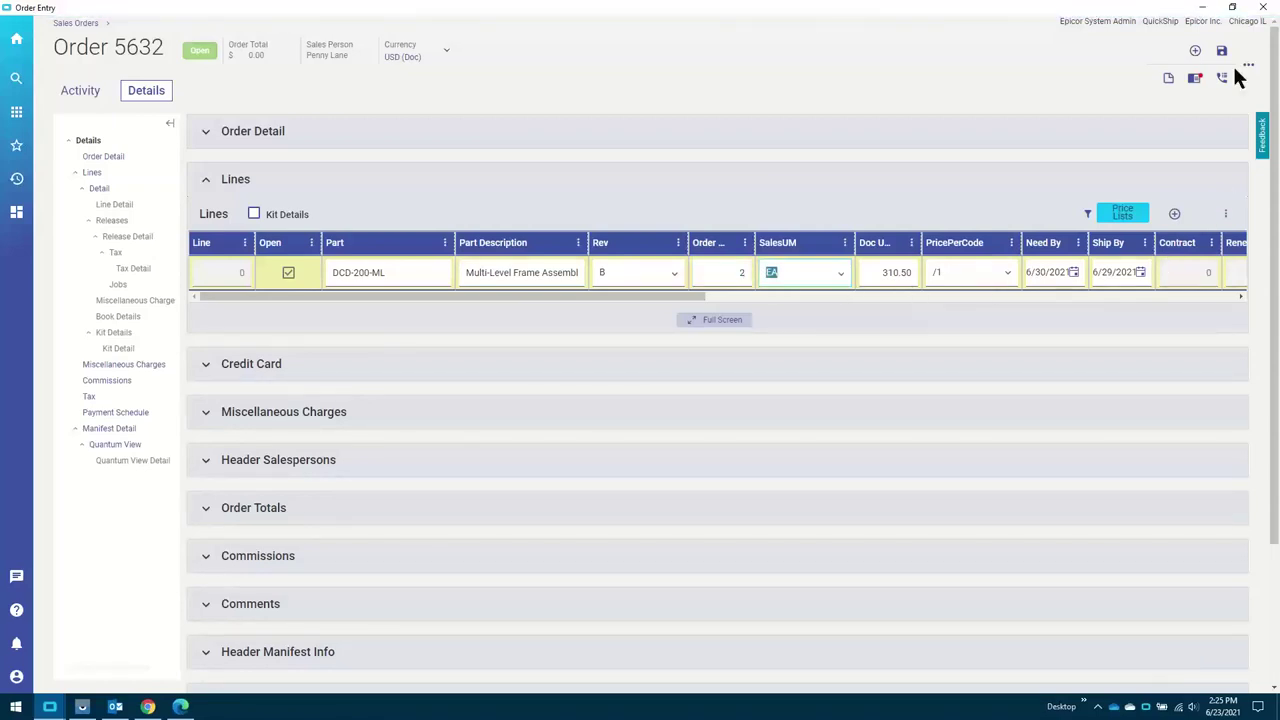
pyautogui.click(1221, 51)
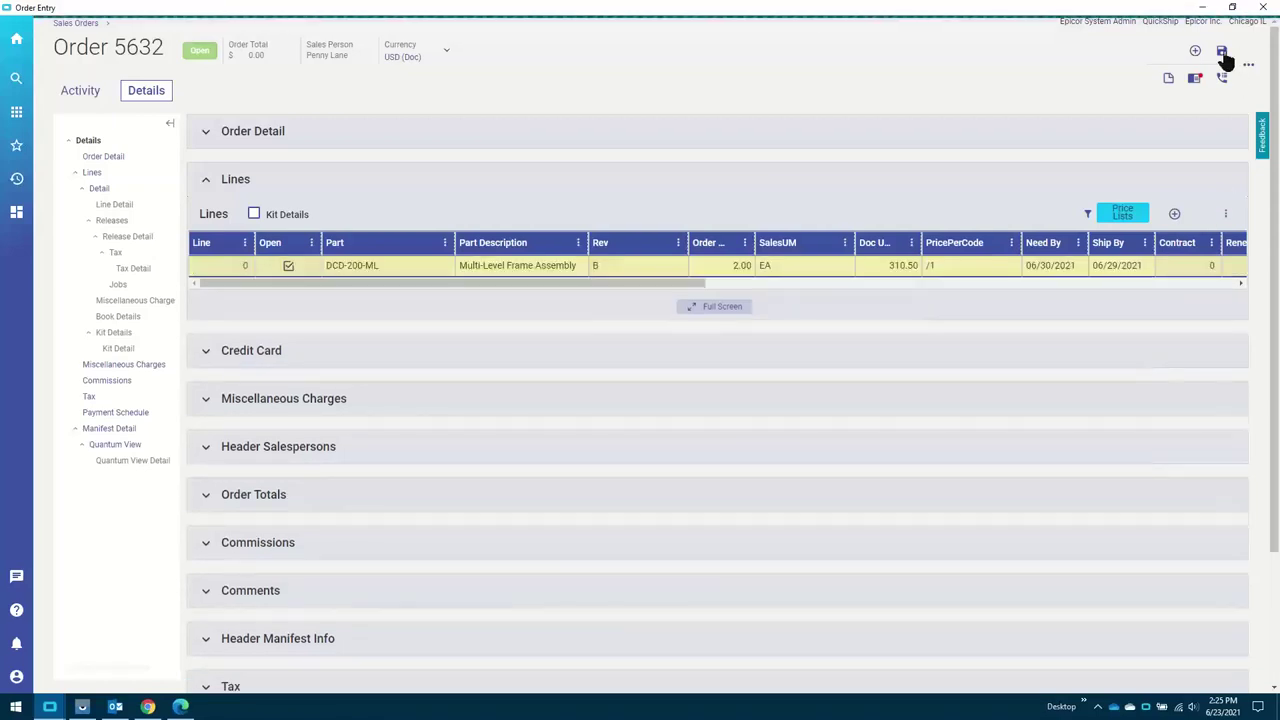
# Step: Enter a 26% header discount on order 5632, triggering the 'Are you out of your mind?' warning
pyautogui.click(205, 135)
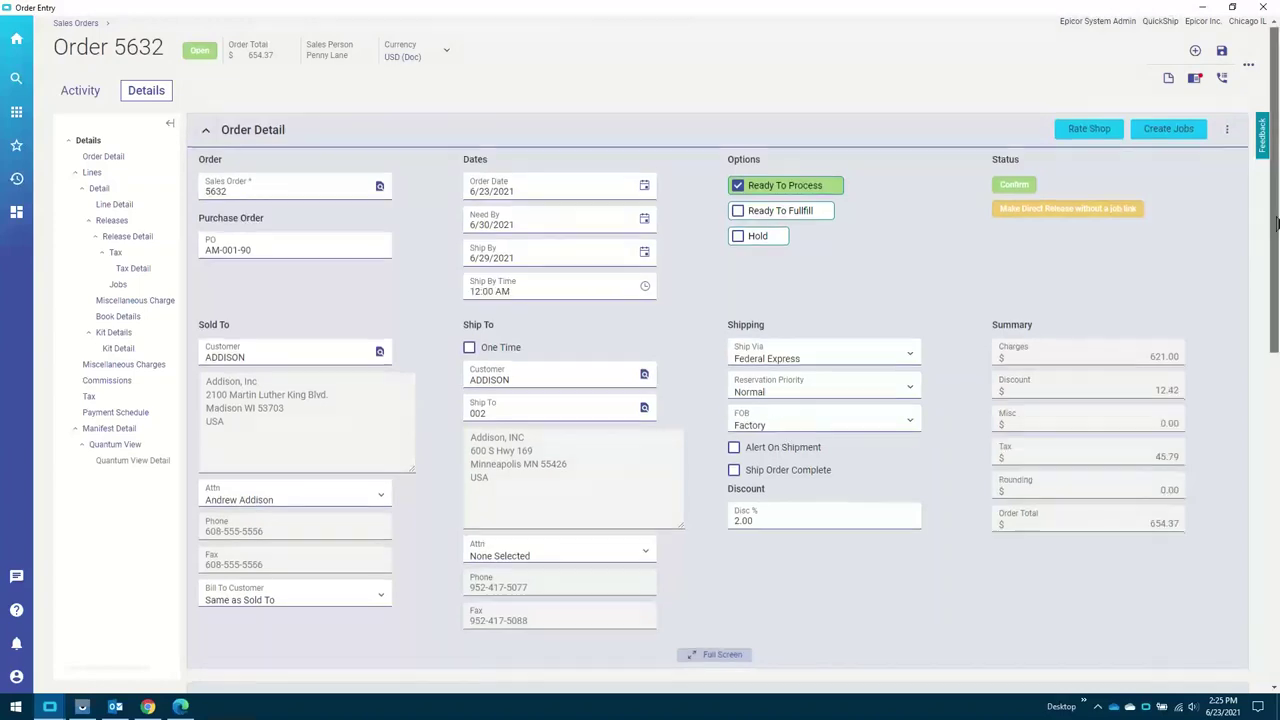
pyautogui.scroll(-2, 1276, 222)
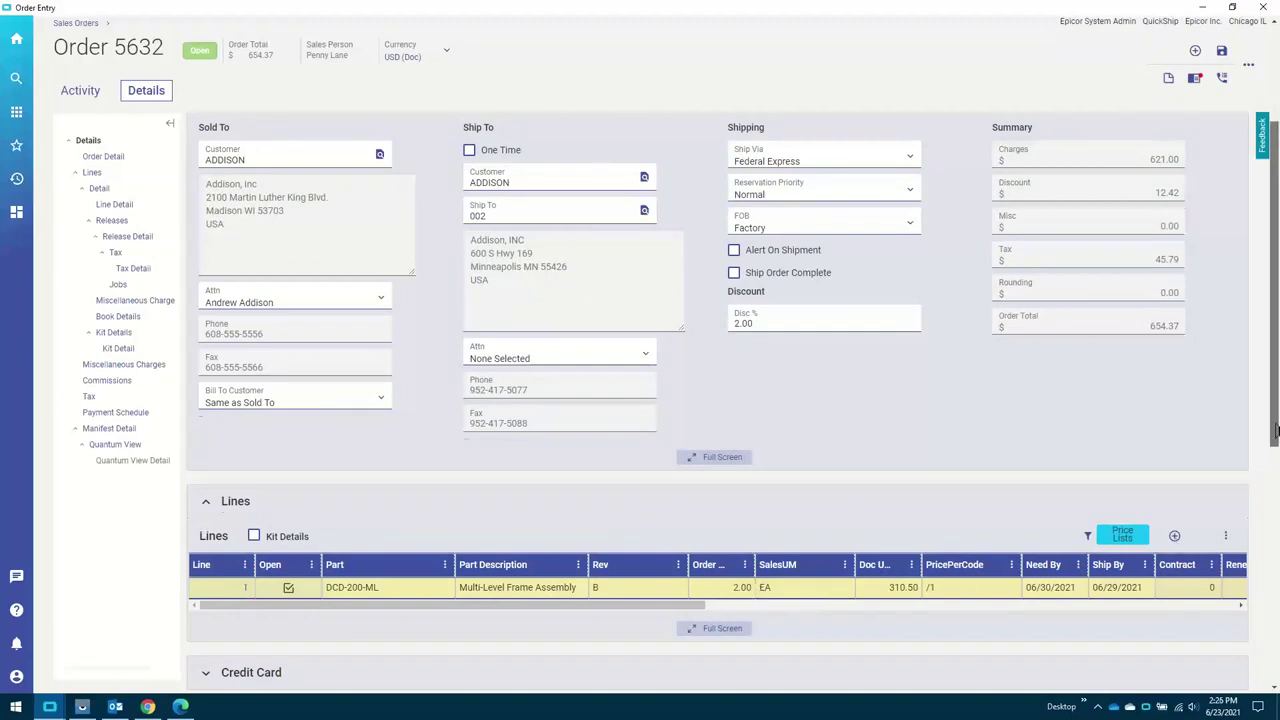
pyautogui.moveTo(1276, 440); pyautogui.dragTo(1276, 318)
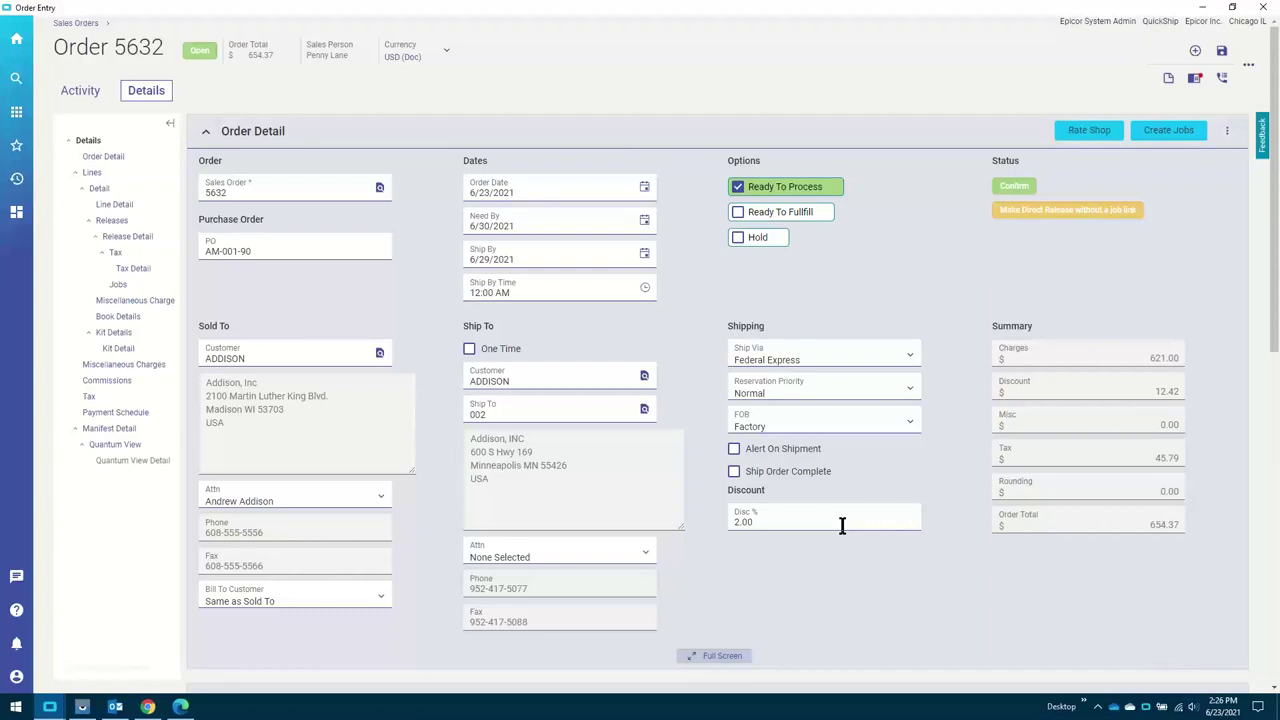
pyautogui.click(766, 524)
pyautogui.write('26')
pyautogui.press('Tab')
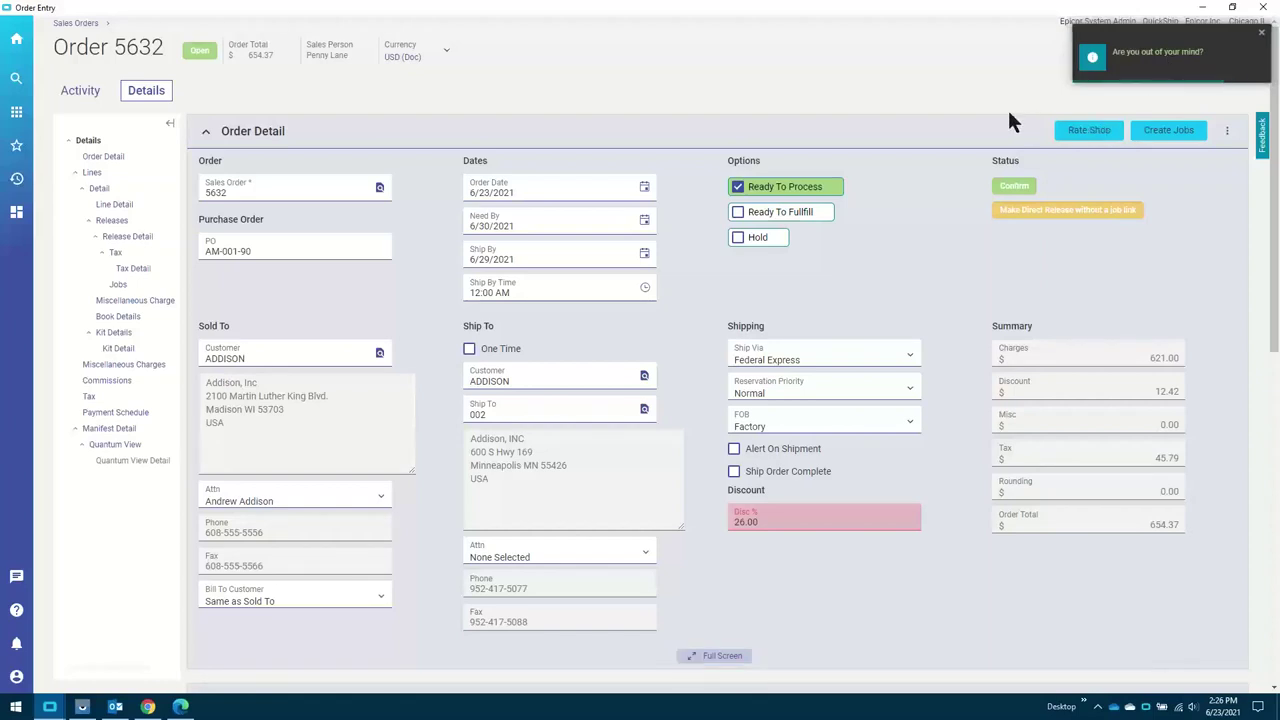
# Step: Save the order and enter discount reason 'End of Q3 - Addison drive a hard deal.'
pyautogui.click(1265, 38)
pyautogui.click(1223, 53)
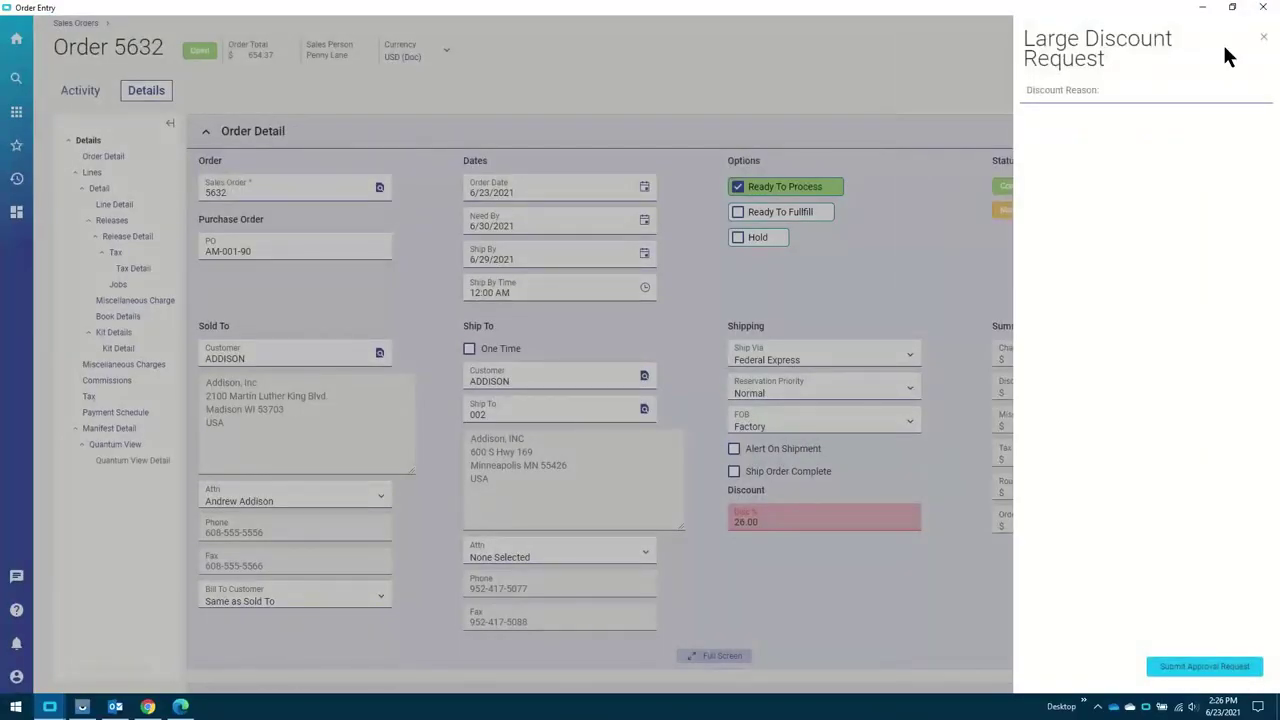
pyautogui.click(1072, 86)
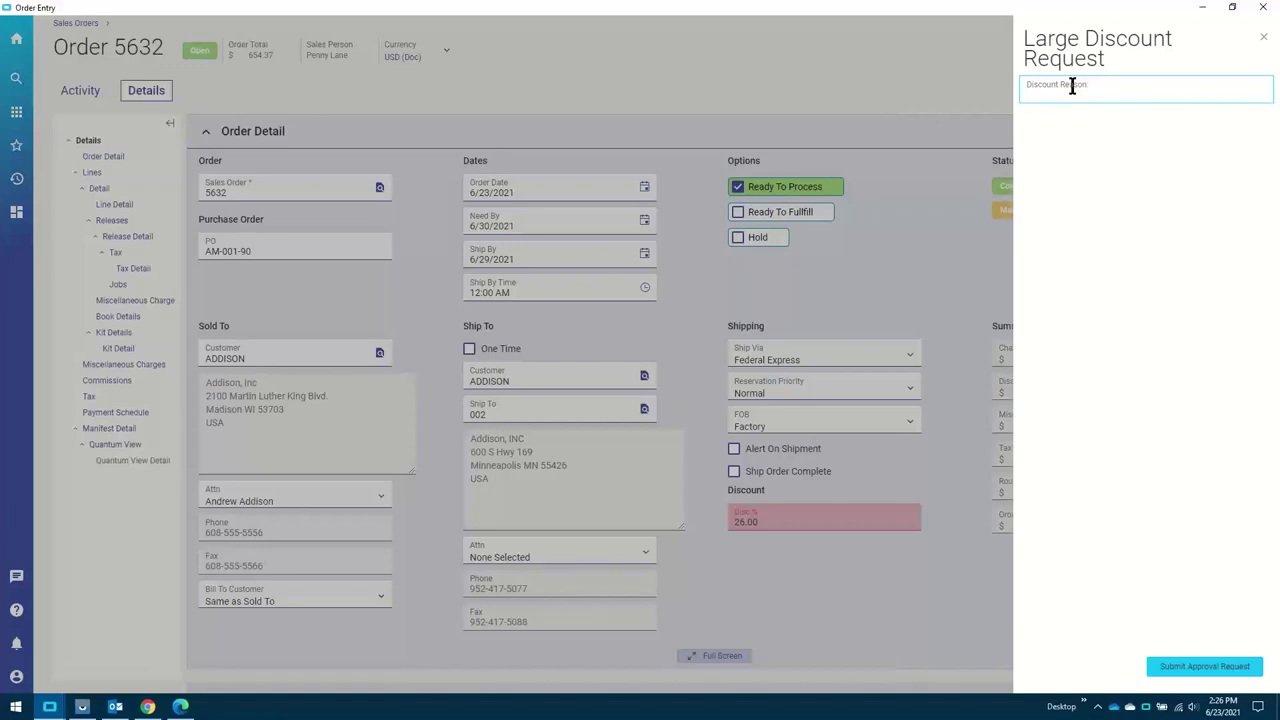
pyautogui.write('End of Q3 - Adds')
pyautogui.press('BackSpace')
pyautogui.write('ison drive ahard deal.')
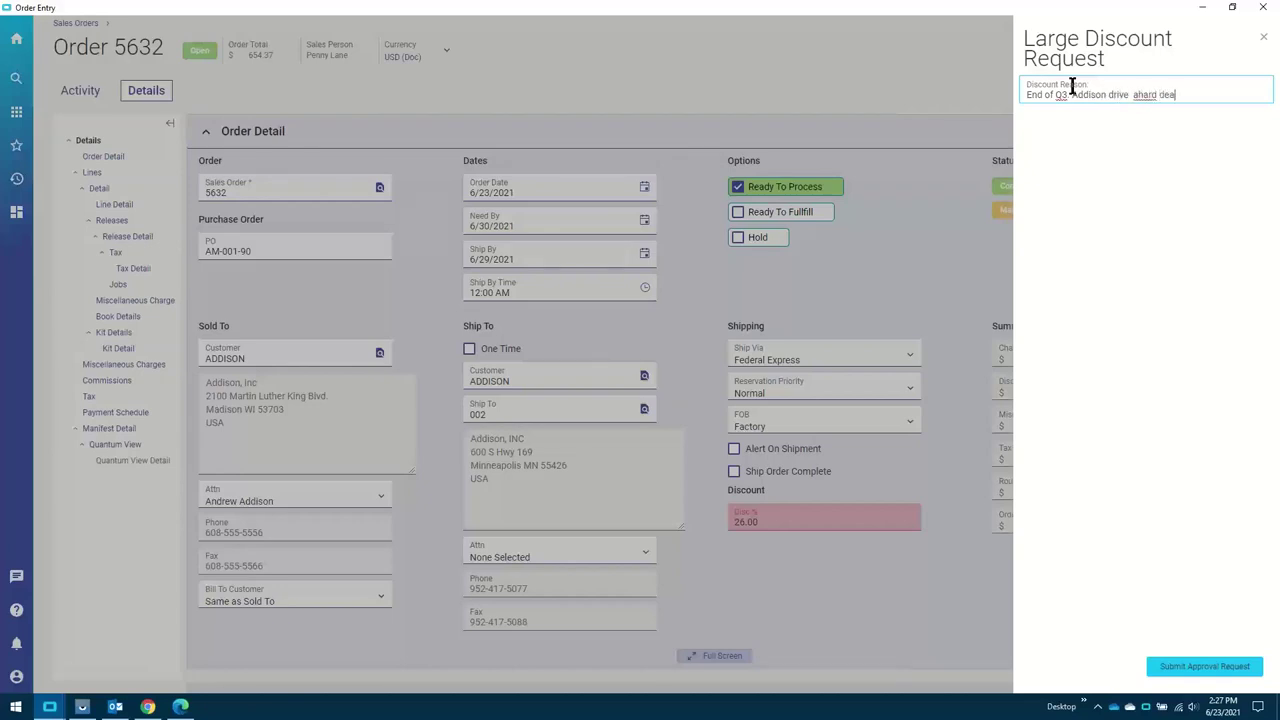
pyautogui.click(1138, 95)
# Step: Submit the discount approval request and apply the 26% discount to the lines
pyautogui.click(1170, 667)
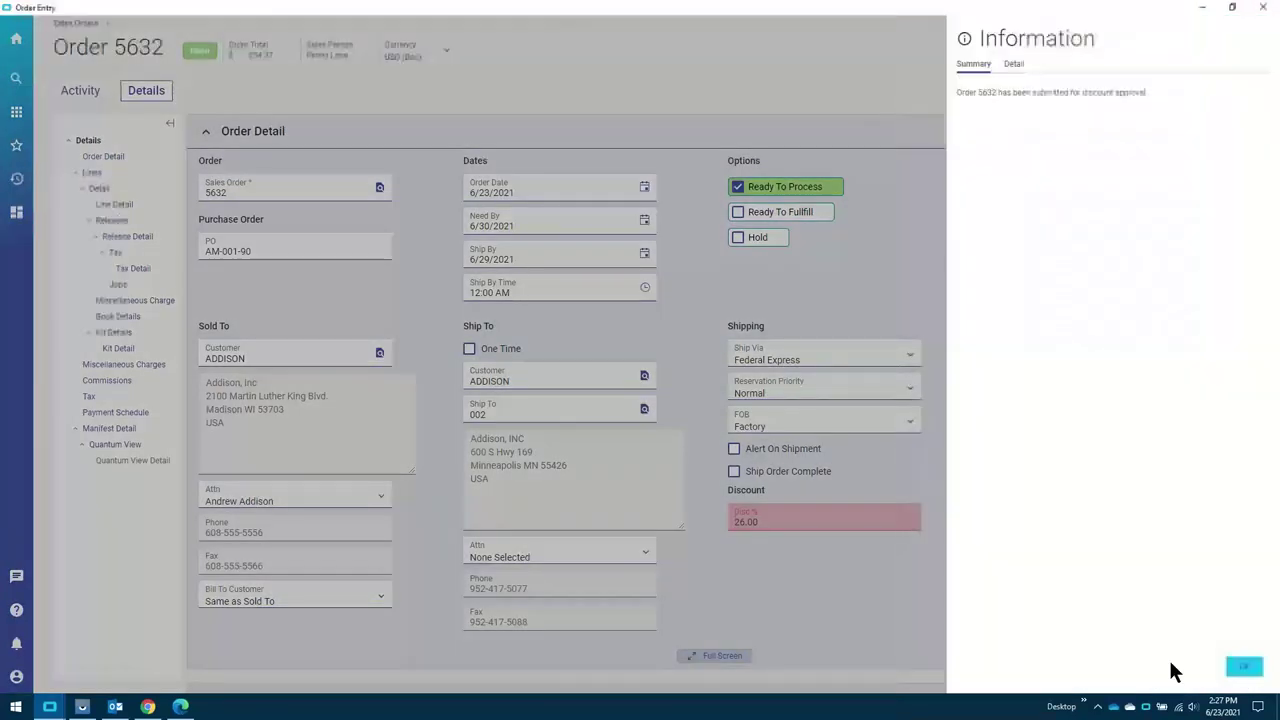
pyautogui.click(1238, 670)
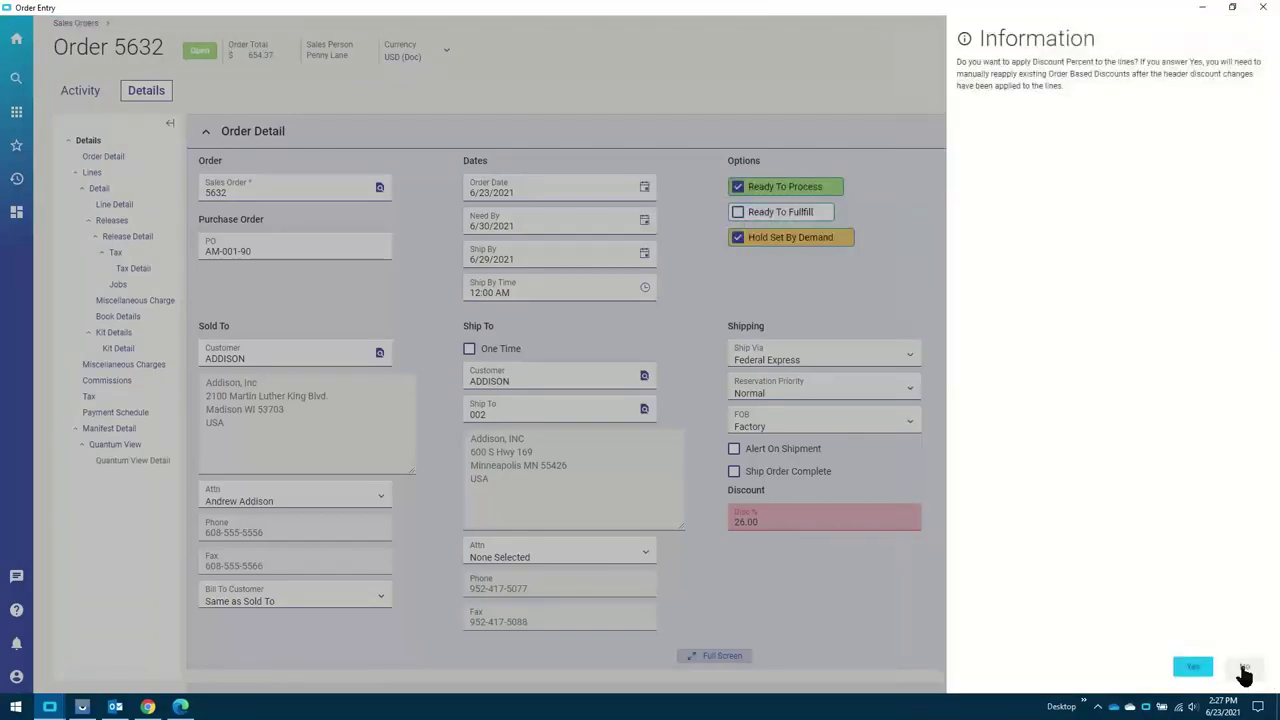
pyautogui.click(1195, 668)
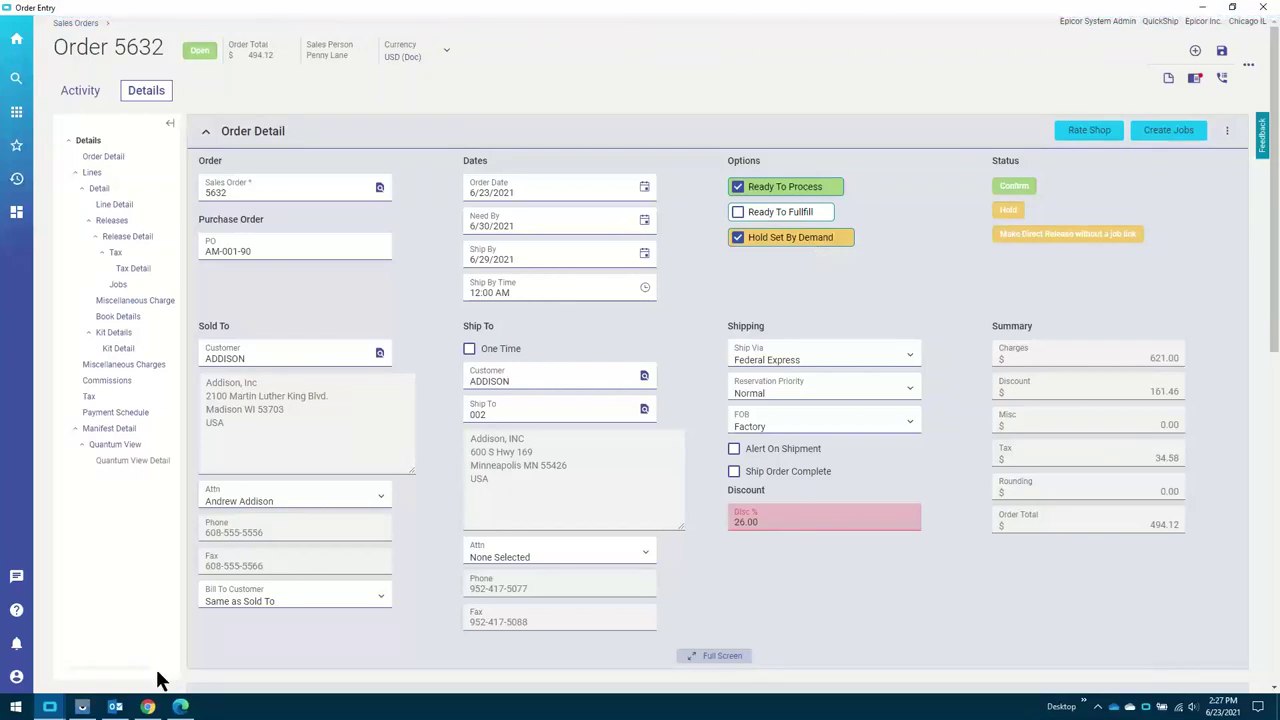
# Step: Fetch mail in Outlook, read the 'Order 5632 discount is above 25%' email, then minimize Outlook
pyautogui.click(115, 707)
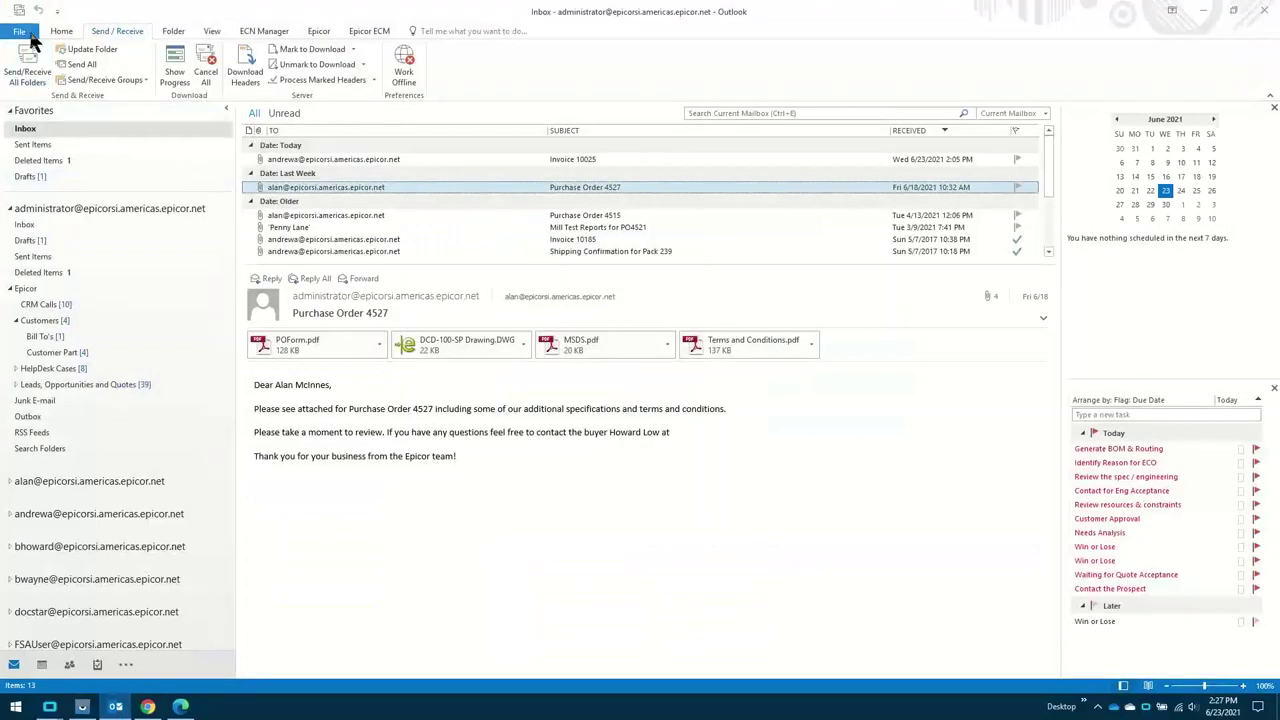
pyautogui.click(19, 10)
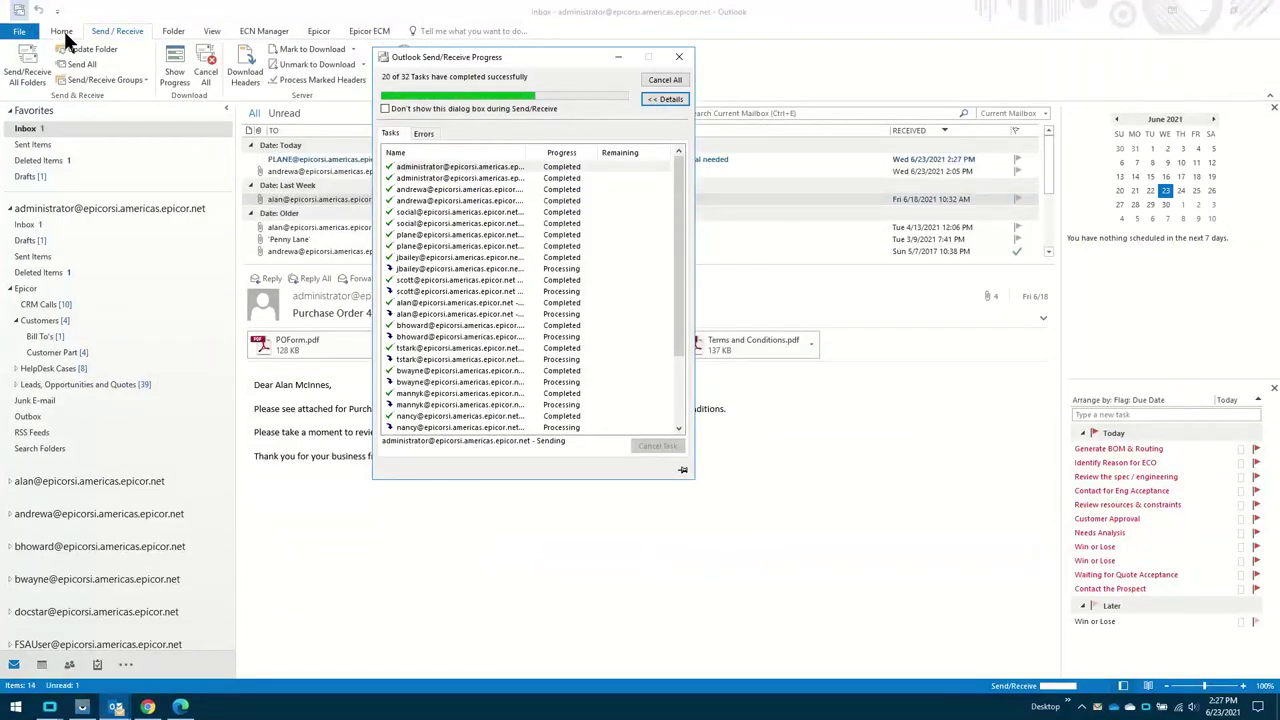
pyautogui.click(295, 160)
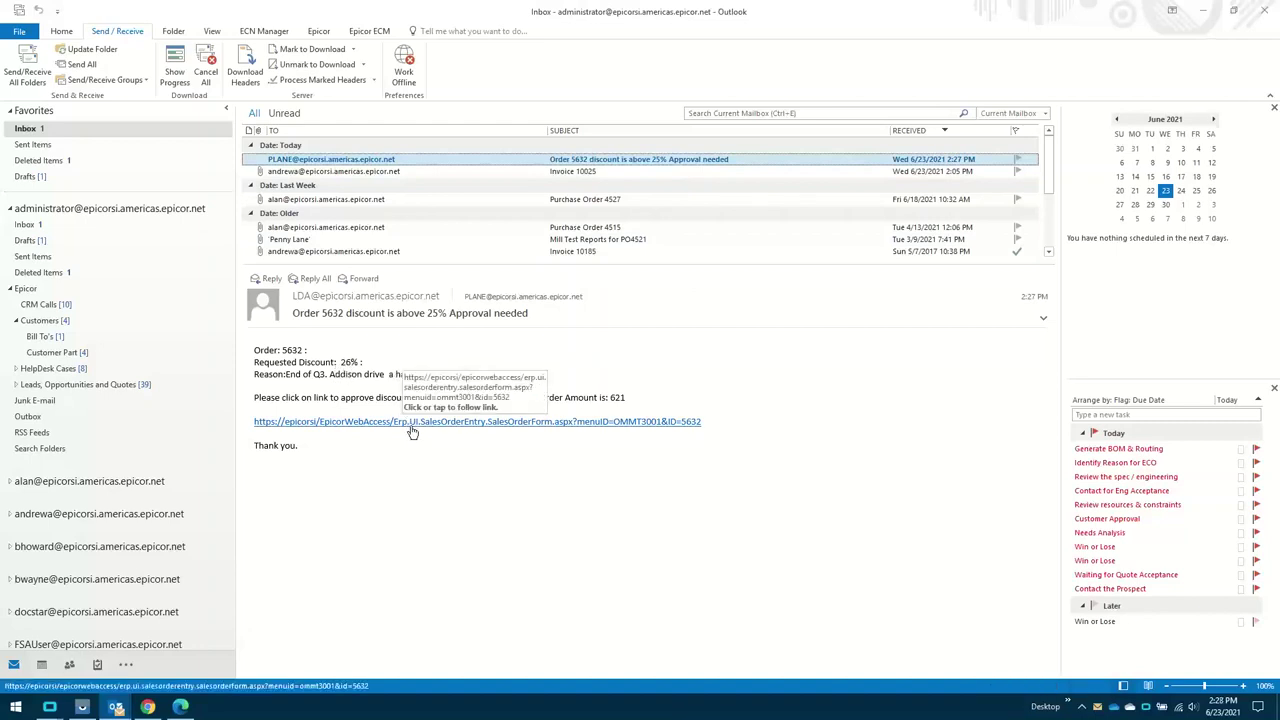
pyautogui.click(1205, 14)
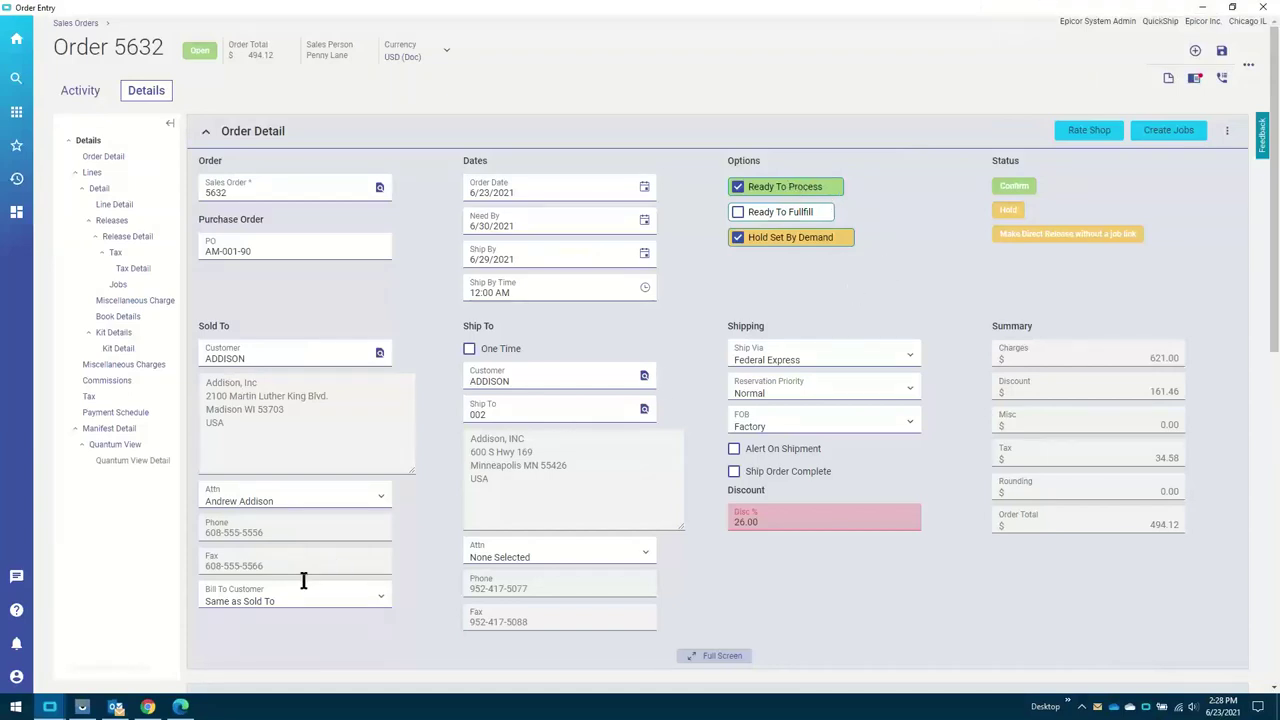
# Step: Log out of Epicor from the profile panel, confirming the sign-out
pyautogui.click(190, 708)
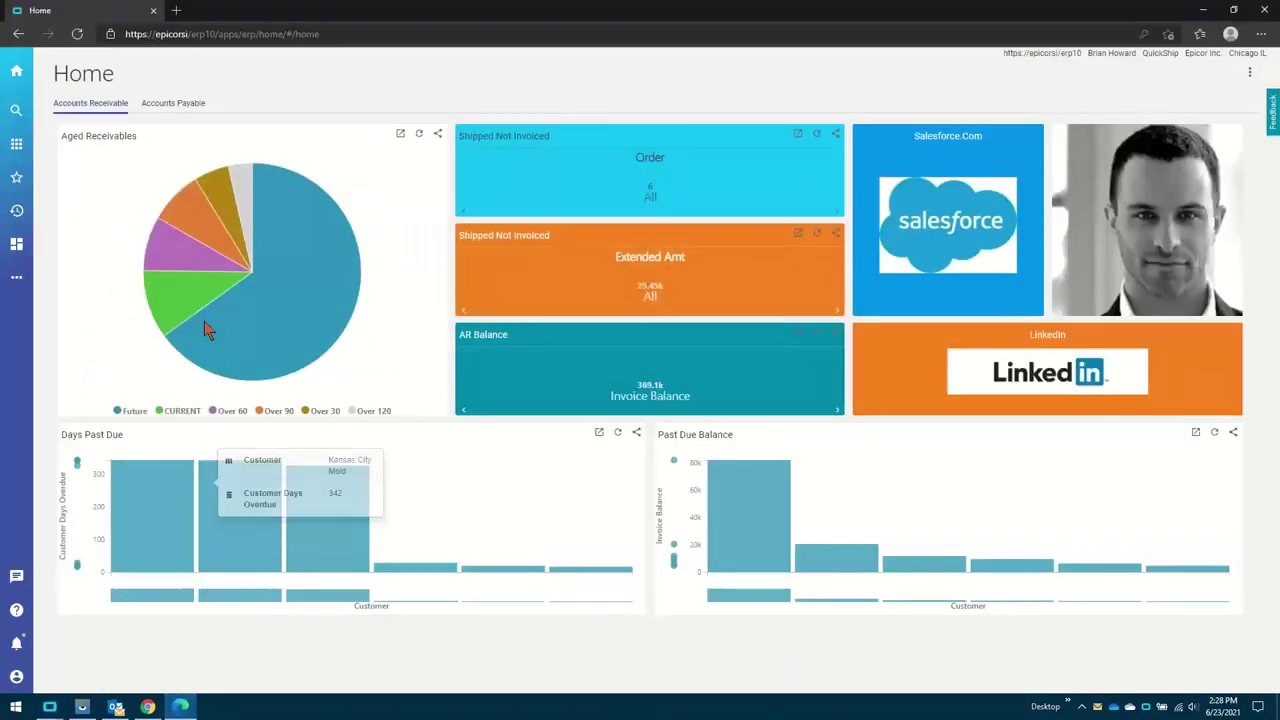
pyautogui.click(16, 676)
pyautogui.click(62, 678)
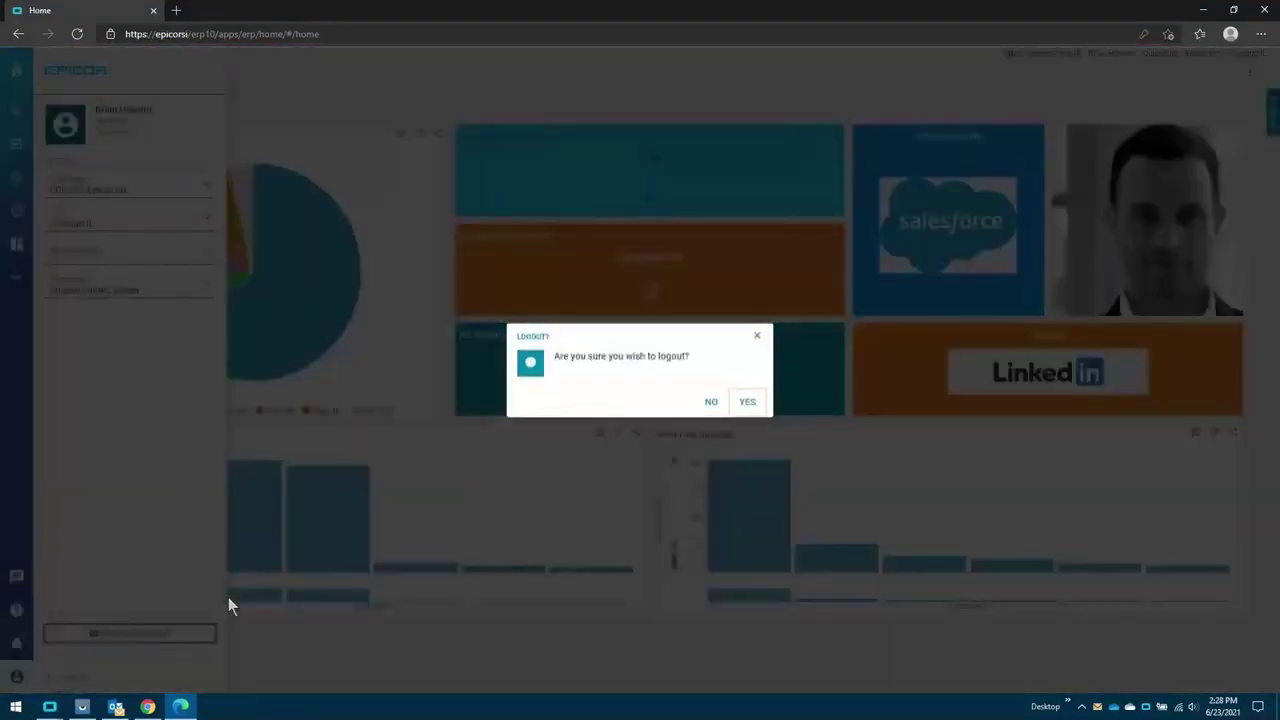
pyautogui.click(734, 404)
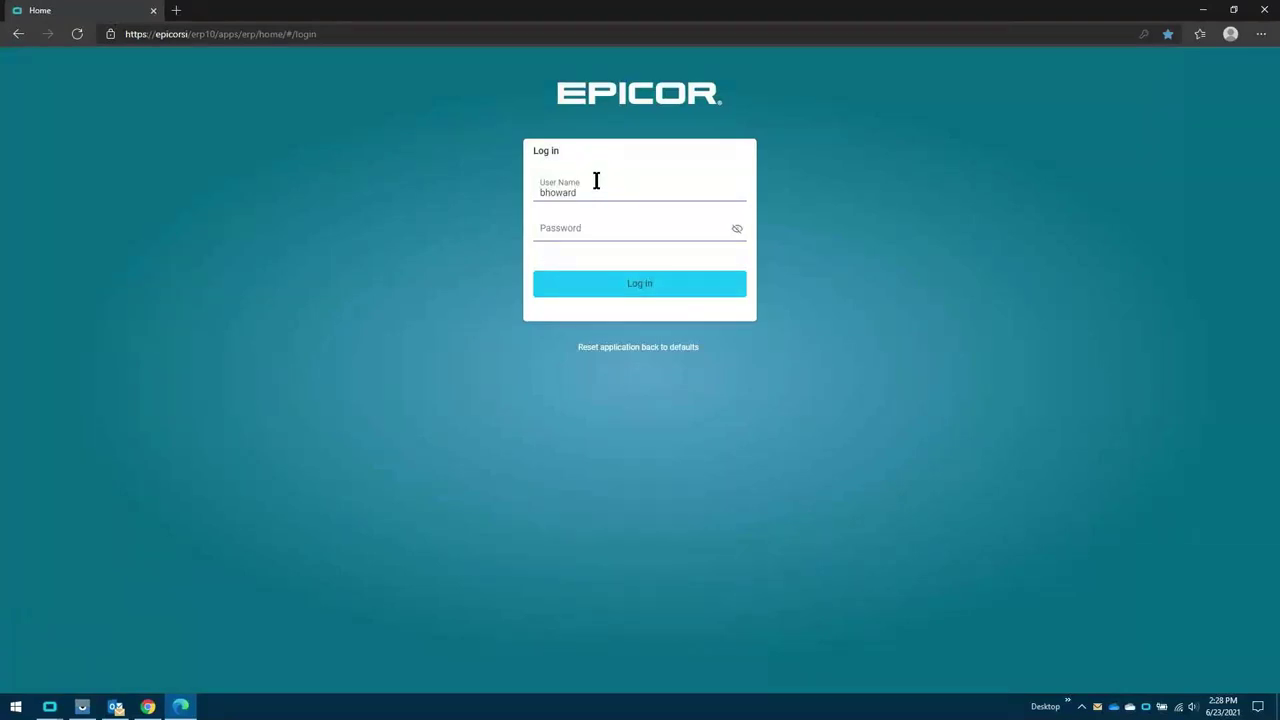
# Step: Log in with the sales operations user name and its password
pyautogui.click(597, 192)
pyautogui.hotkey('ctrl', 'a')
pyautogui.press('BackSpace')
pyautogui.write('plan')
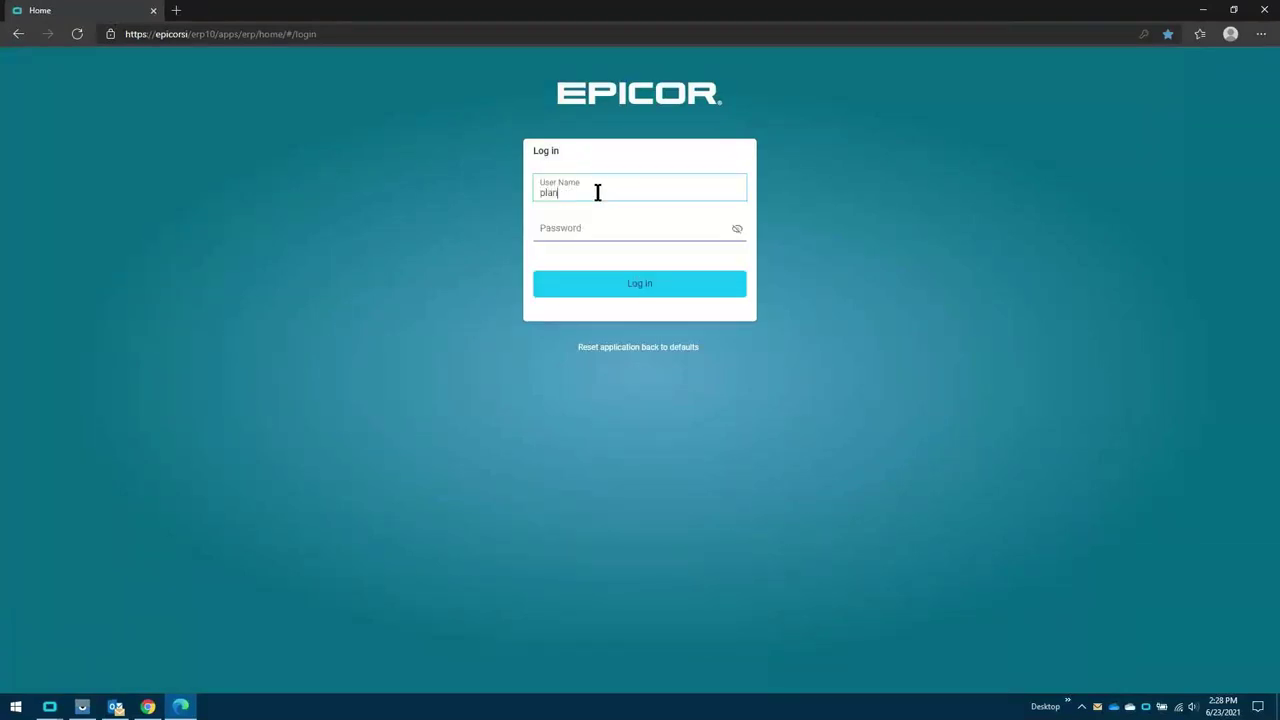
pyautogui.write('e')
pyautogui.press('Tab')
pyautogui.write('*****')
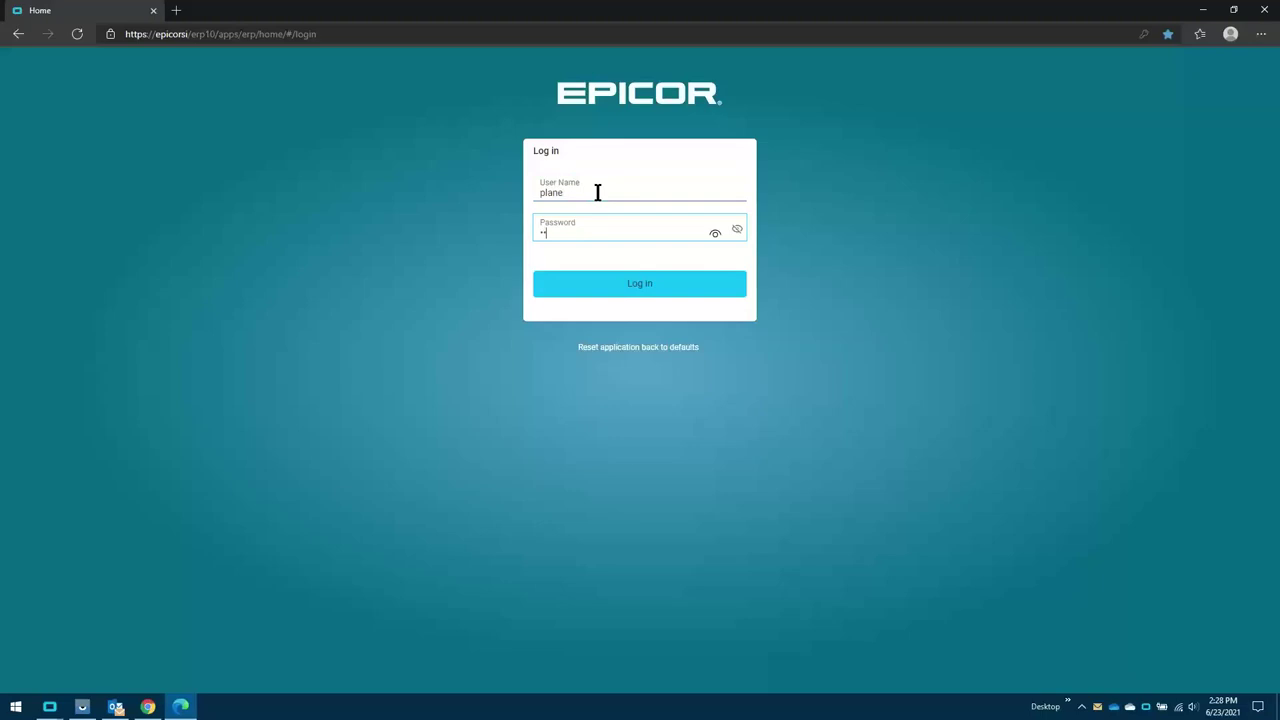
pyautogui.press('Return')
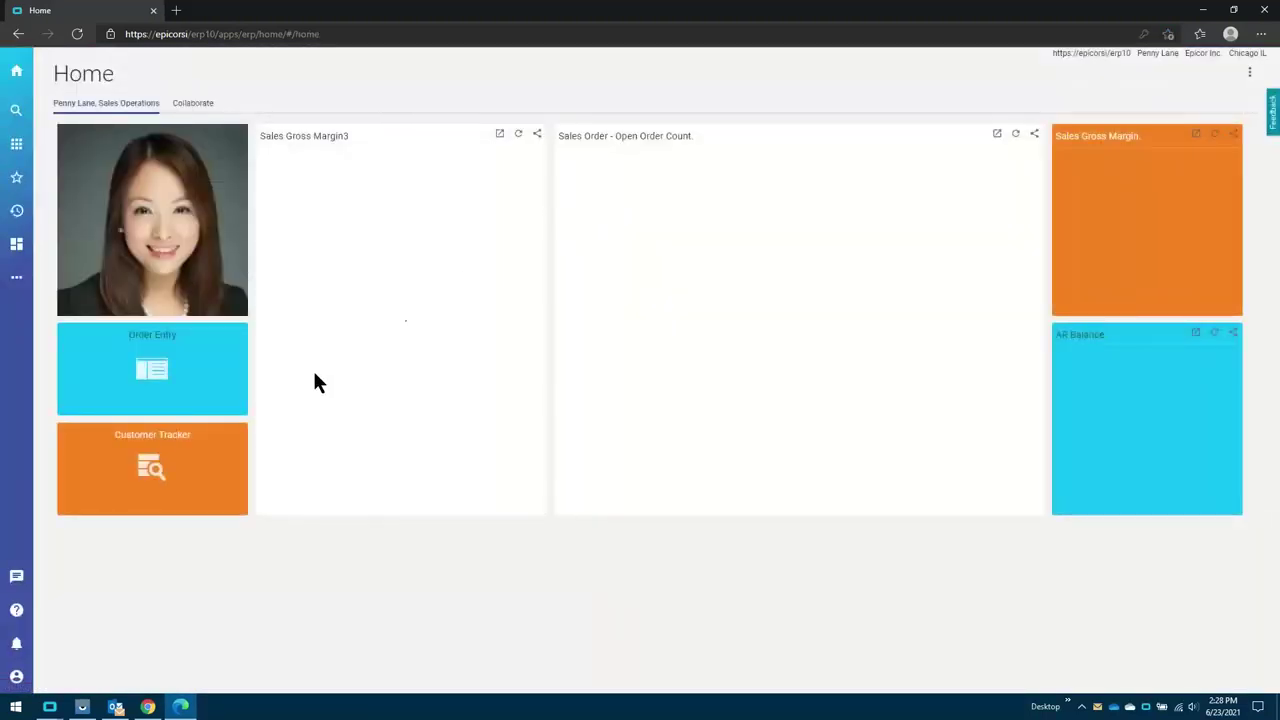
# Step: Open the activity stream panel, scroll through the feed, and close it
pyautogui.click(17, 582)
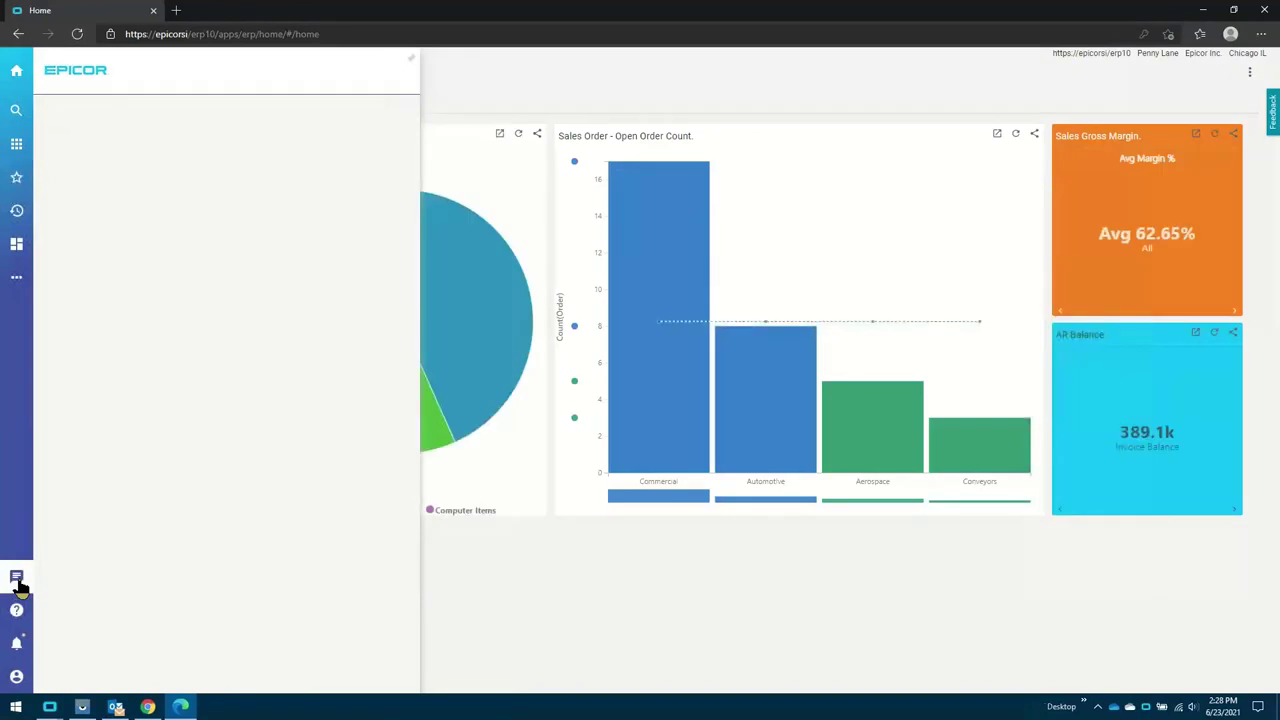
pyautogui.click(17, 579)
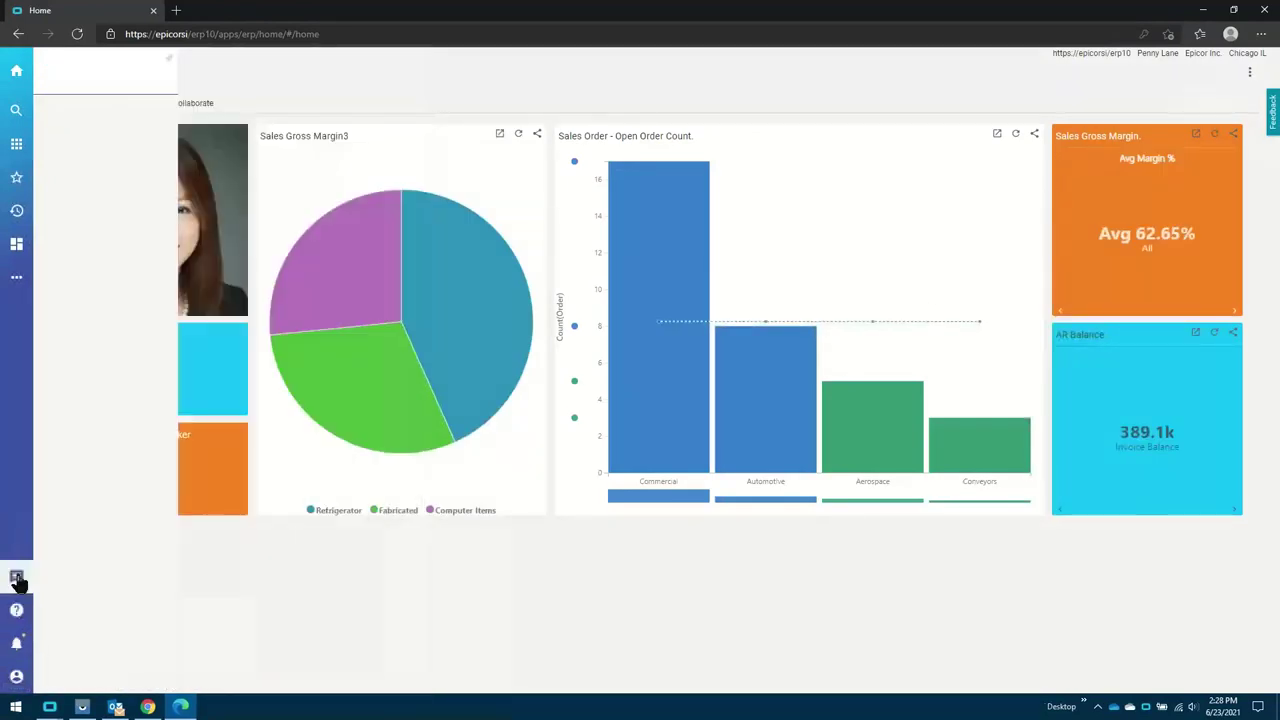
pyautogui.click(17, 579)
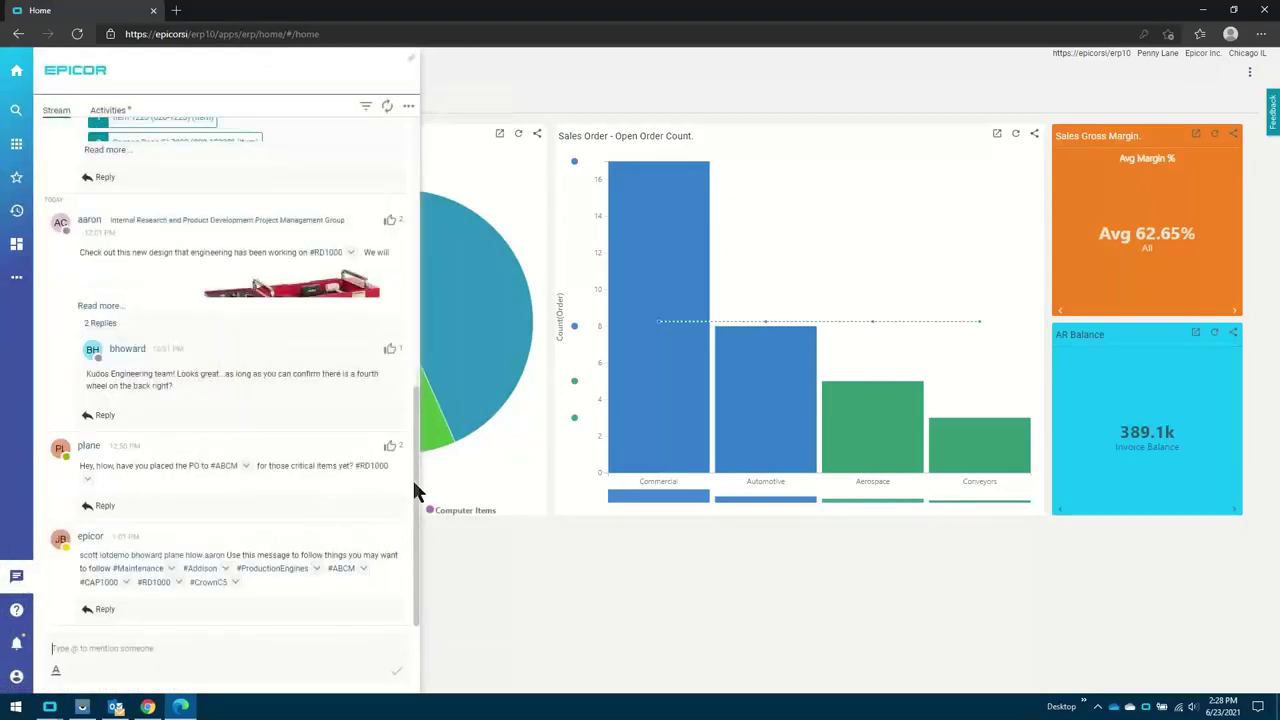
pyautogui.moveTo(415, 490); pyautogui.dragTo(418, 548)
pyautogui.moveTo(418, 548); pyautogui.dragTo(398, 174)
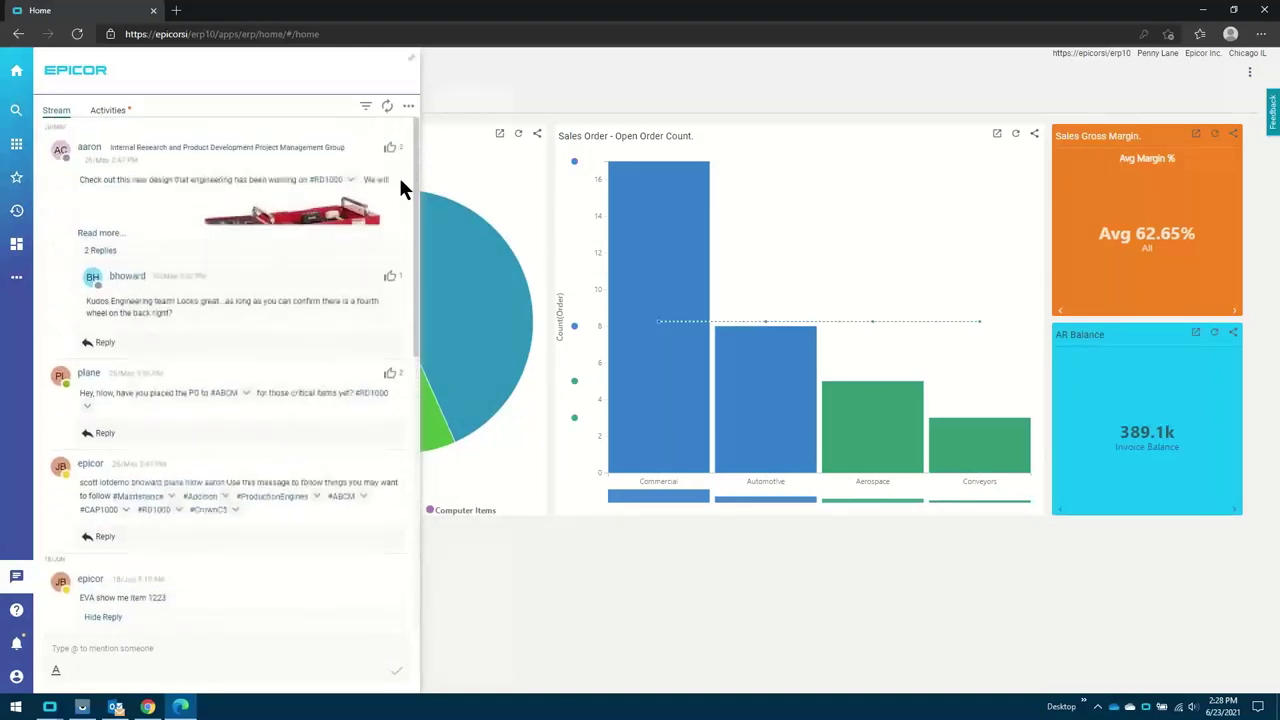
pyautogui.click(731, 110)
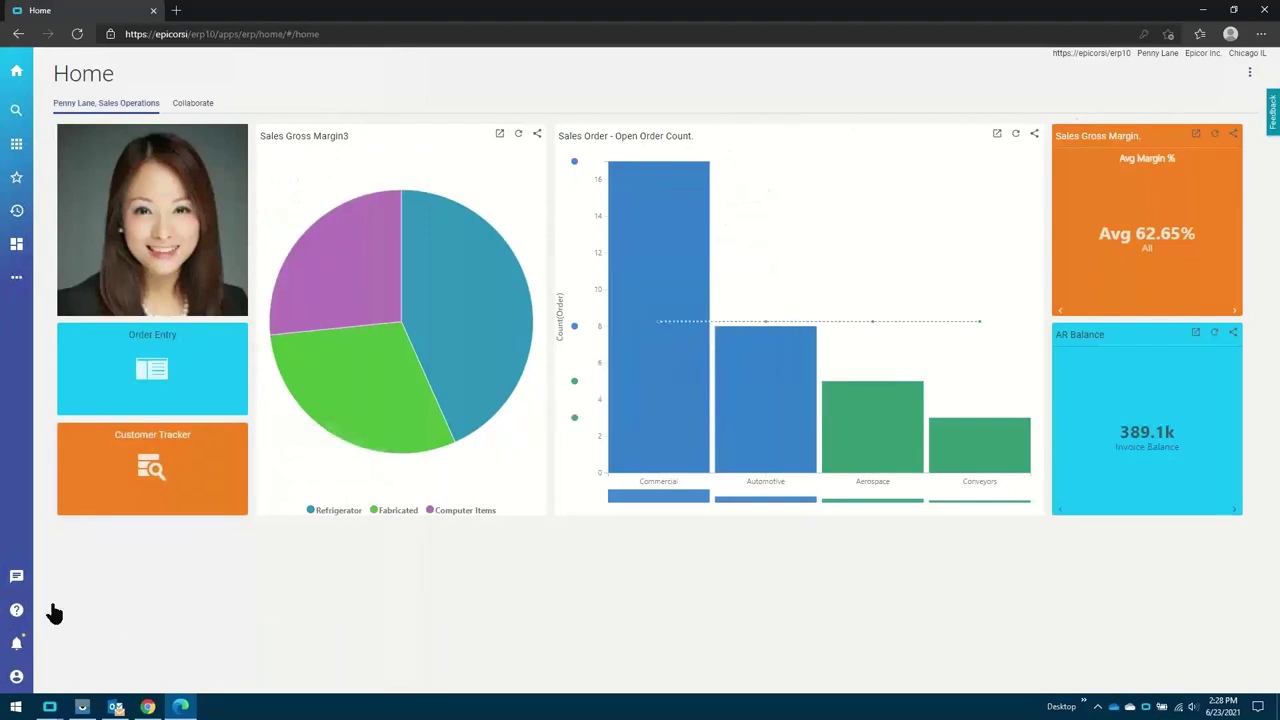
# Step: Sign out and enter the accounts receivable user name and password
pyautogui.click(14, 677)
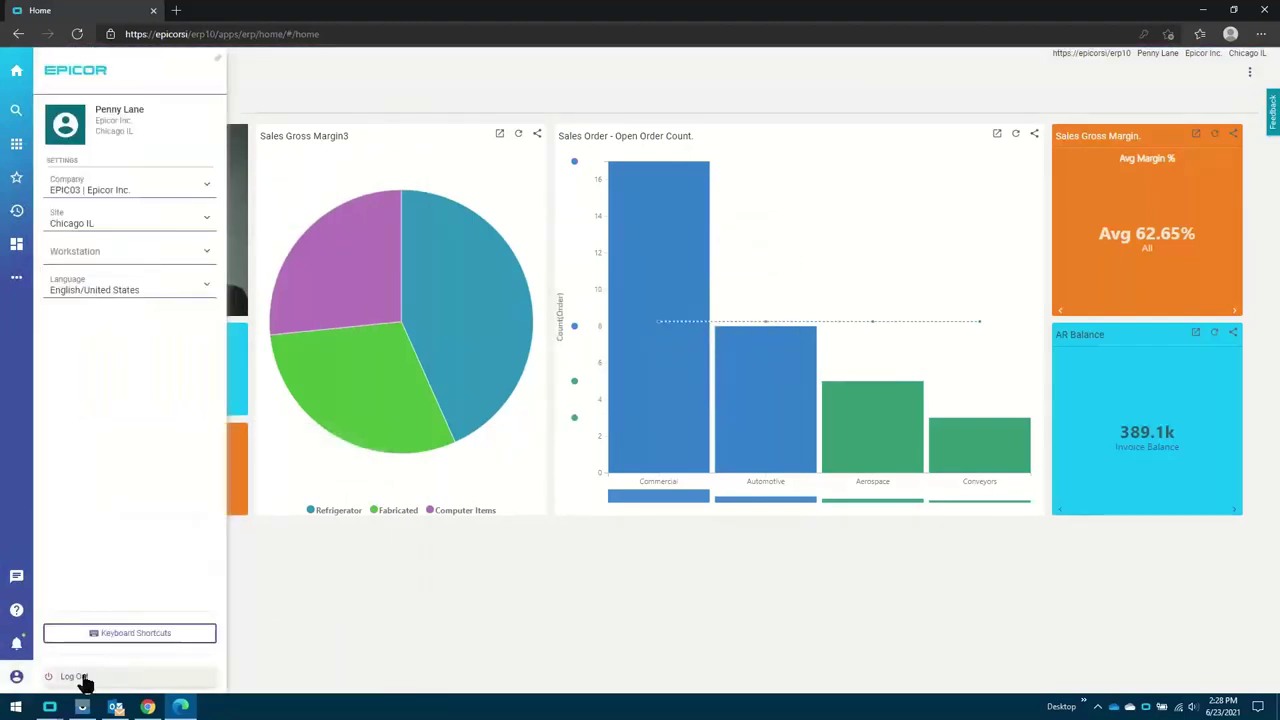
pyautogui.click(82, 677)
pyautogui.click(750, 400)
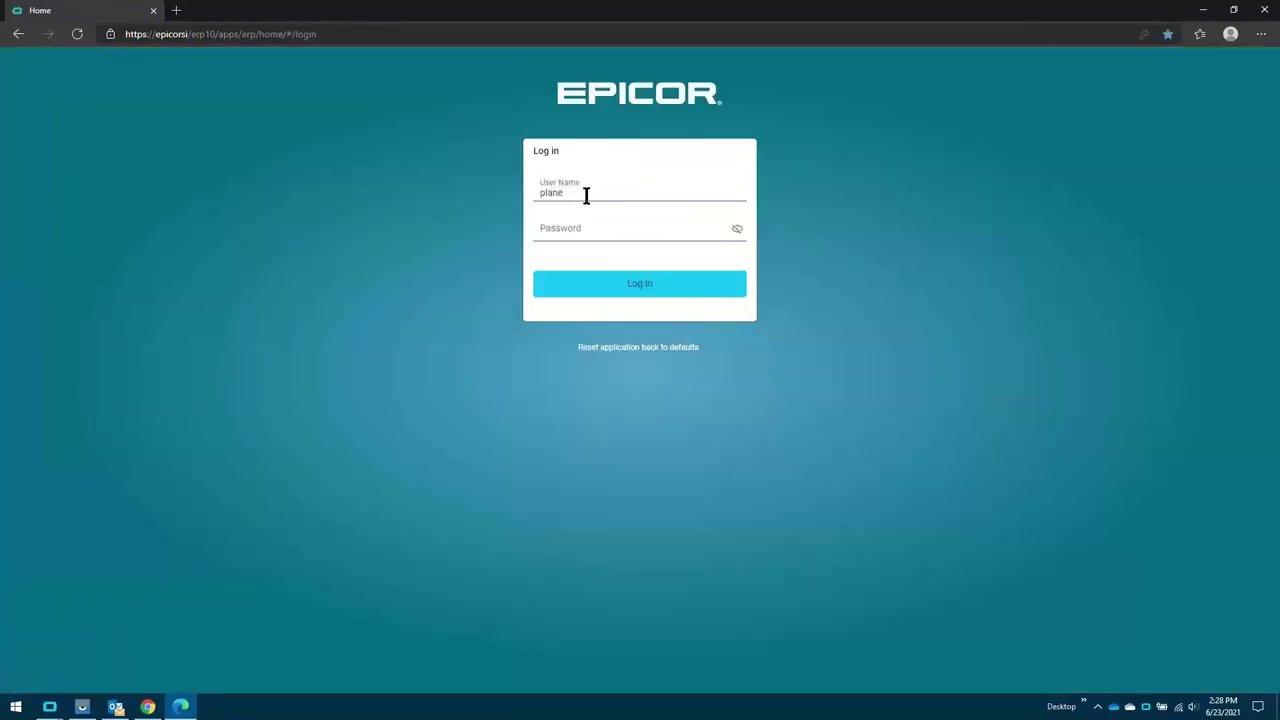
pyautogui.click(585, 194)
pyautogui.press('BackSpace')
pyautogui.press('BackSpace')
pyautogui.press('BackSpace')
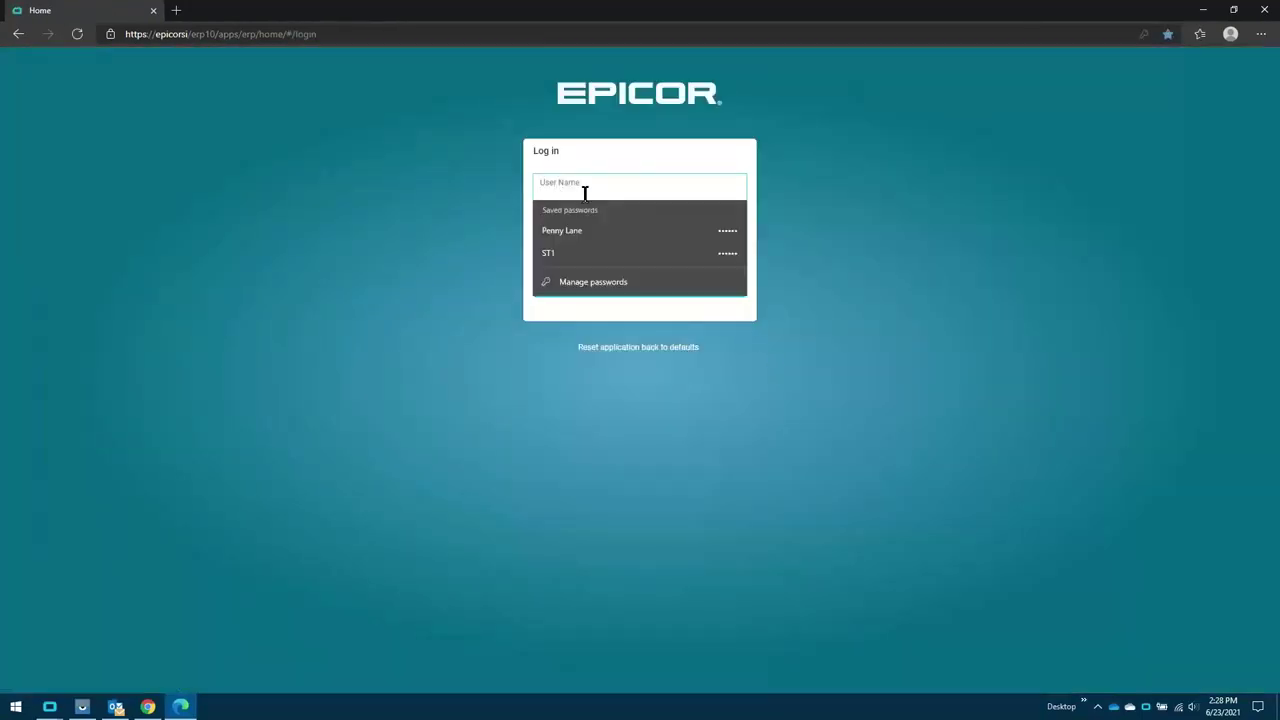
pyautogui.press('Tab')
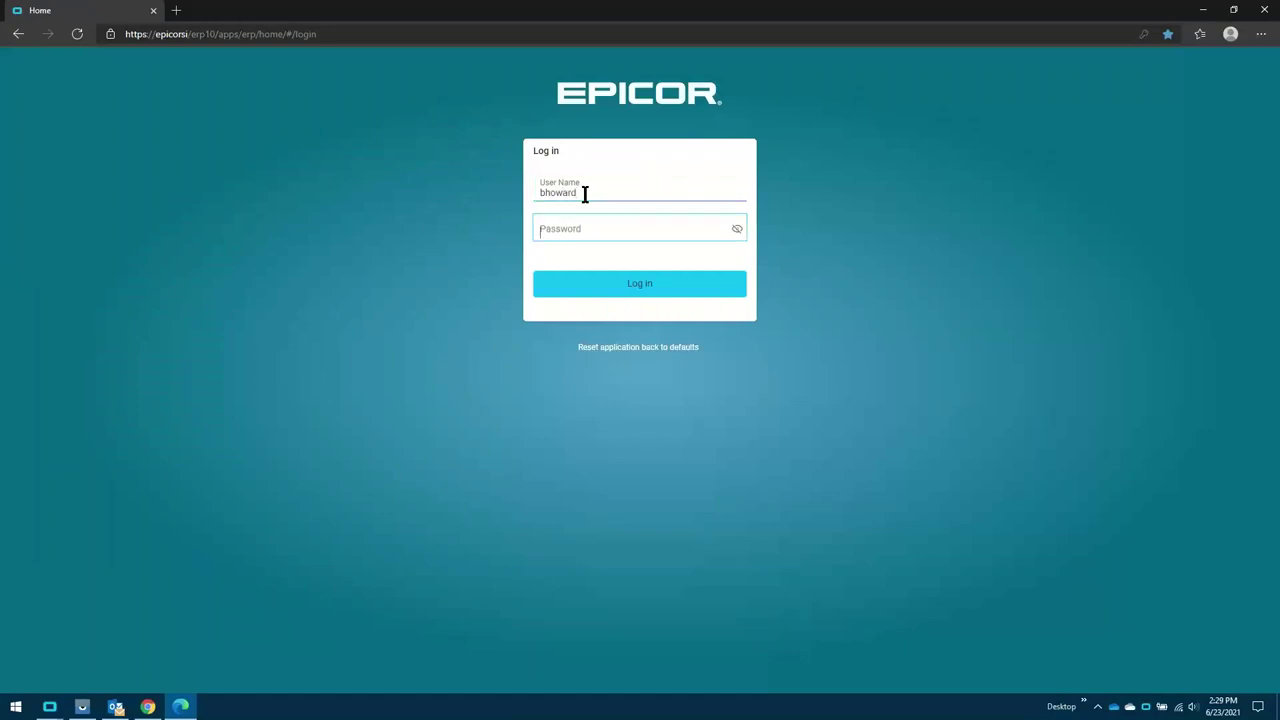
pyautogui.write('••••••')
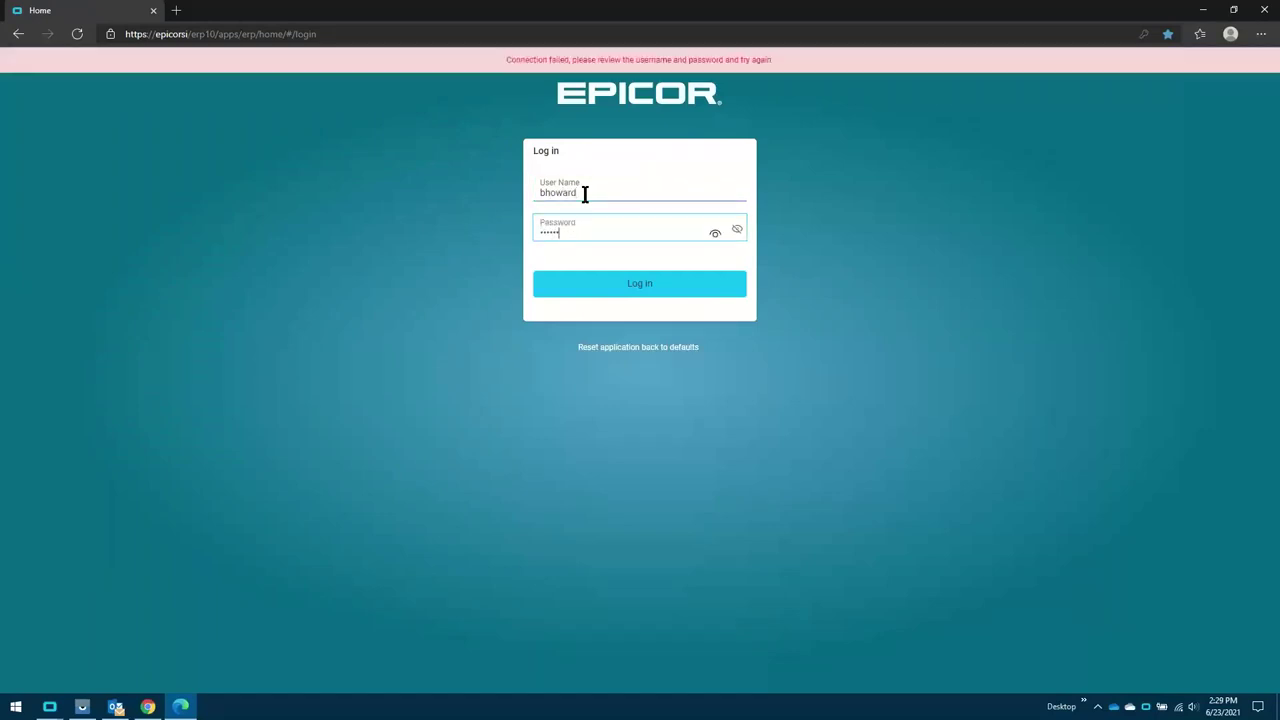
# Step: Re-enter the accounts receivable user's password, log in, and show the activity stream with Order 5632 alerts
pyautogui.press('BackSpace')
pyautogui.press('BackSpace')
pyautogui.write('••••••')
pyautogui.press('Return')
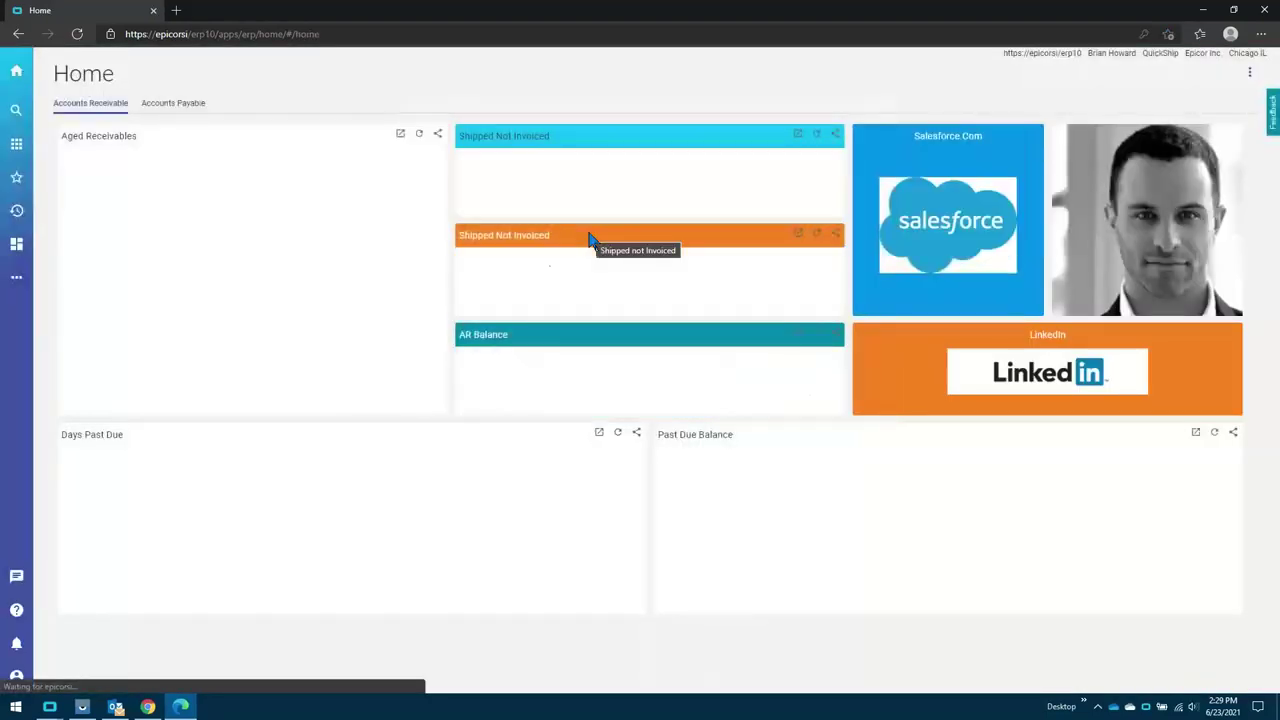
pyautogui.click(16, 580)
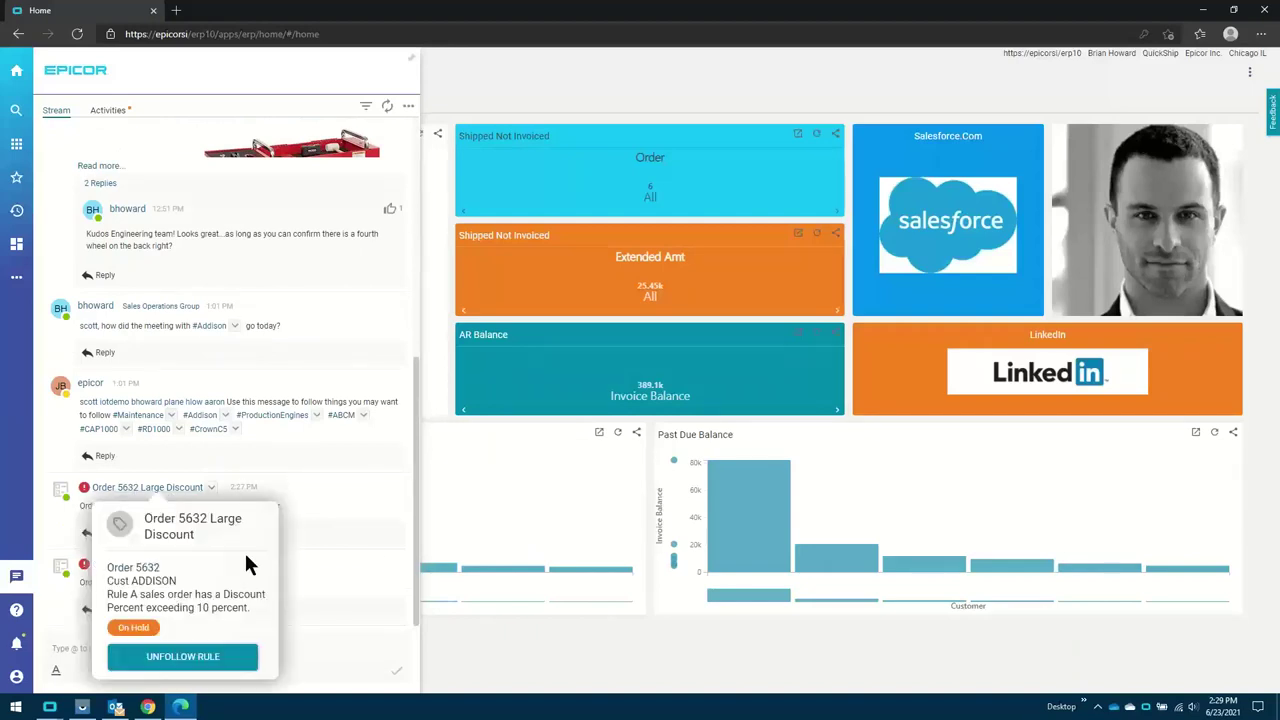
# Step: Reply to the Order 5632 on Hold alert, mentioning the sales operations colleague: 'can u look at this...'
pyautogui.click(181, 564)
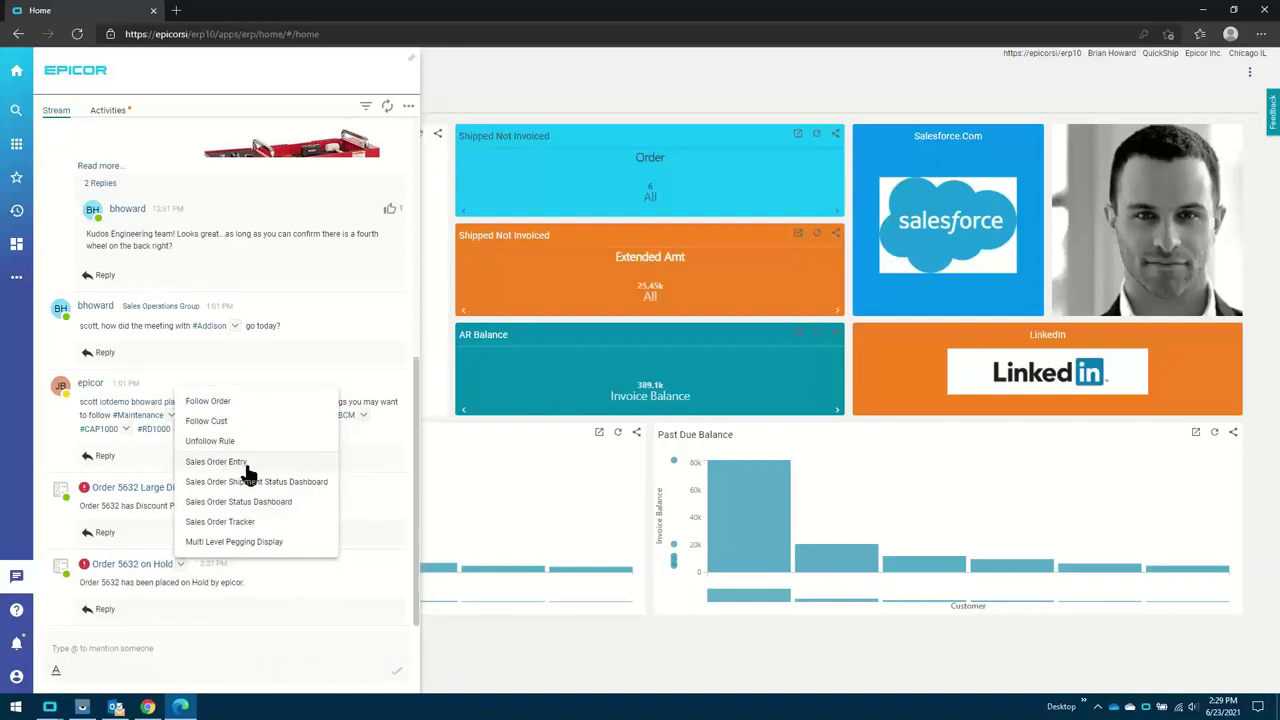
pyautogui.click(195, 624)
pyautogui.click(176, 612)
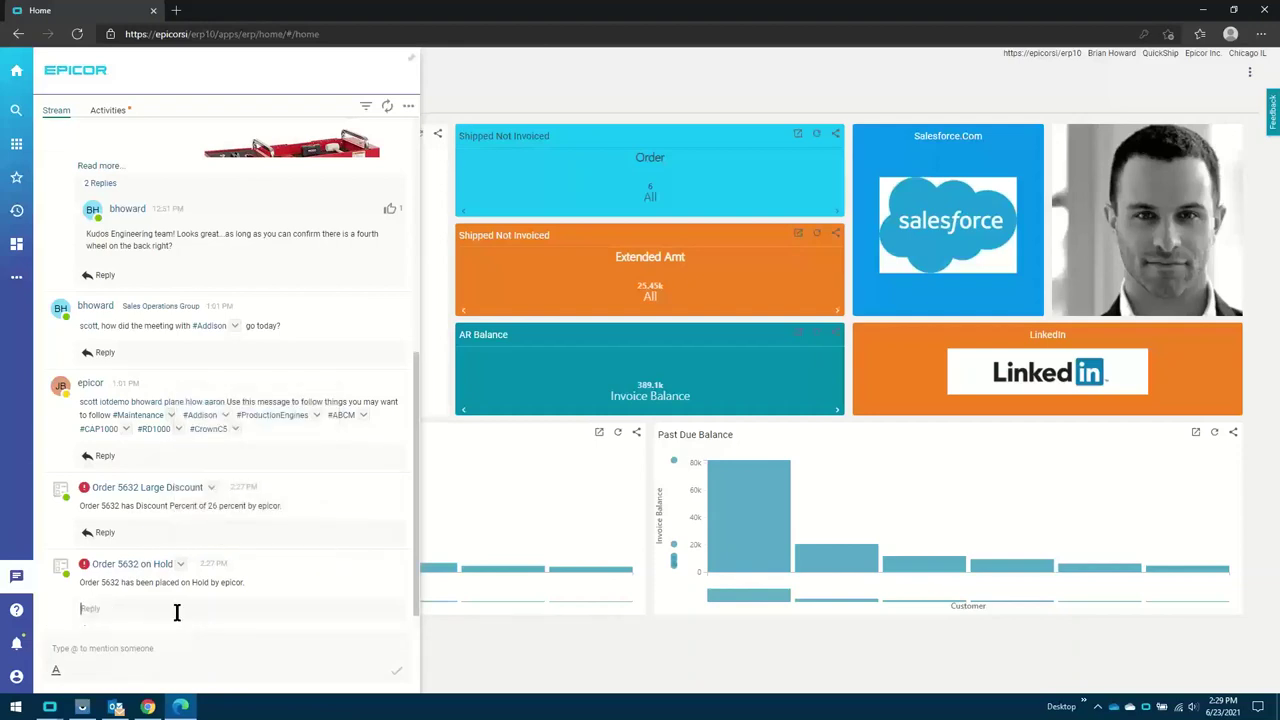
pyautogui.write('@')
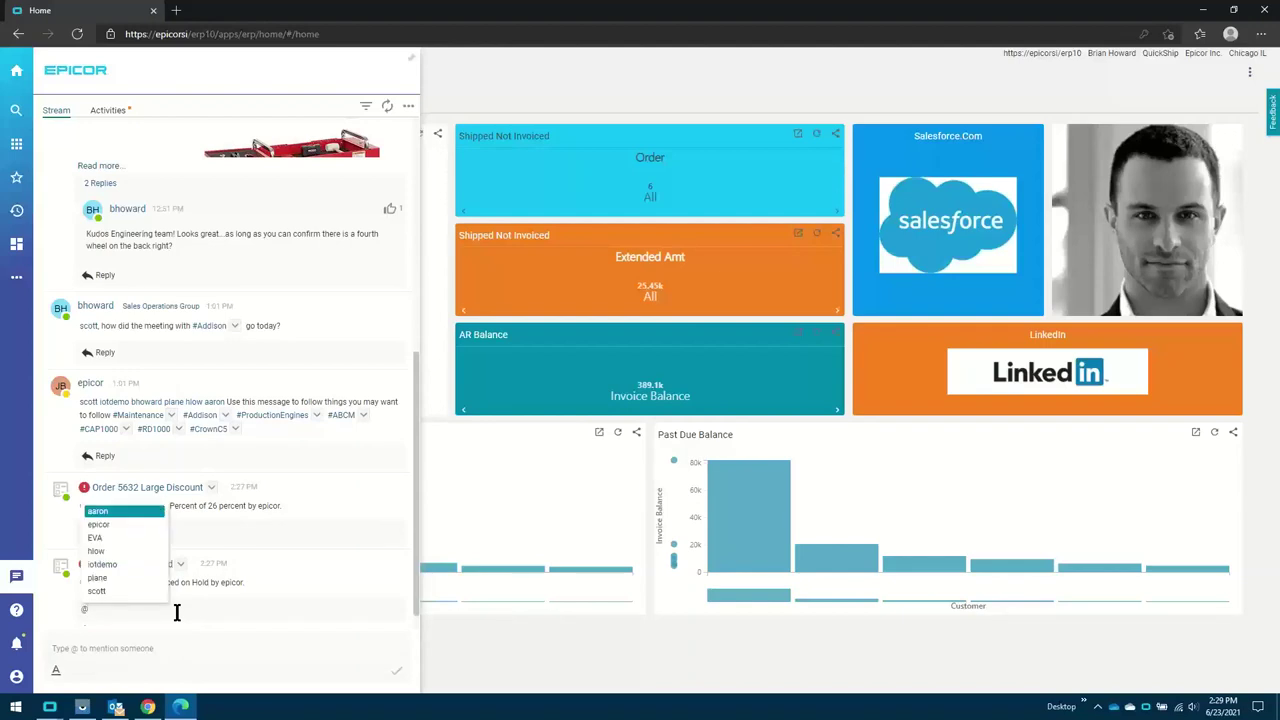
pyautogui.write('plan')
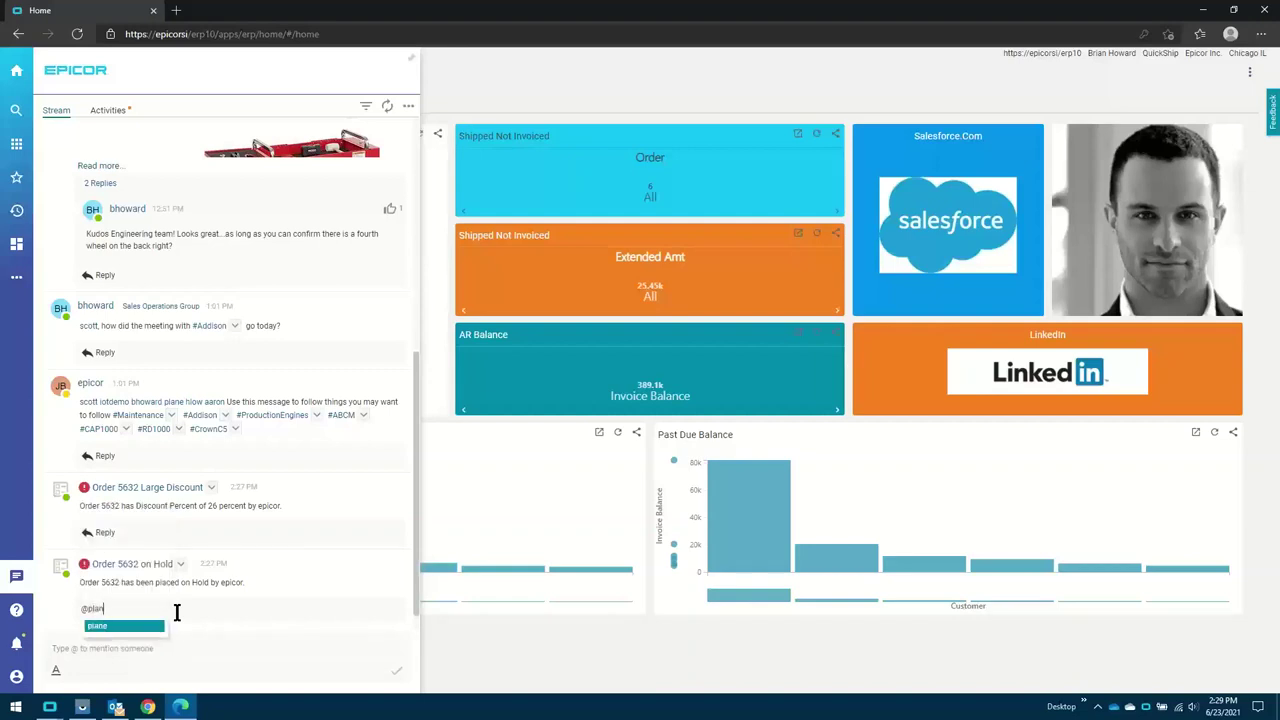
pyautogui.click(122, 627)
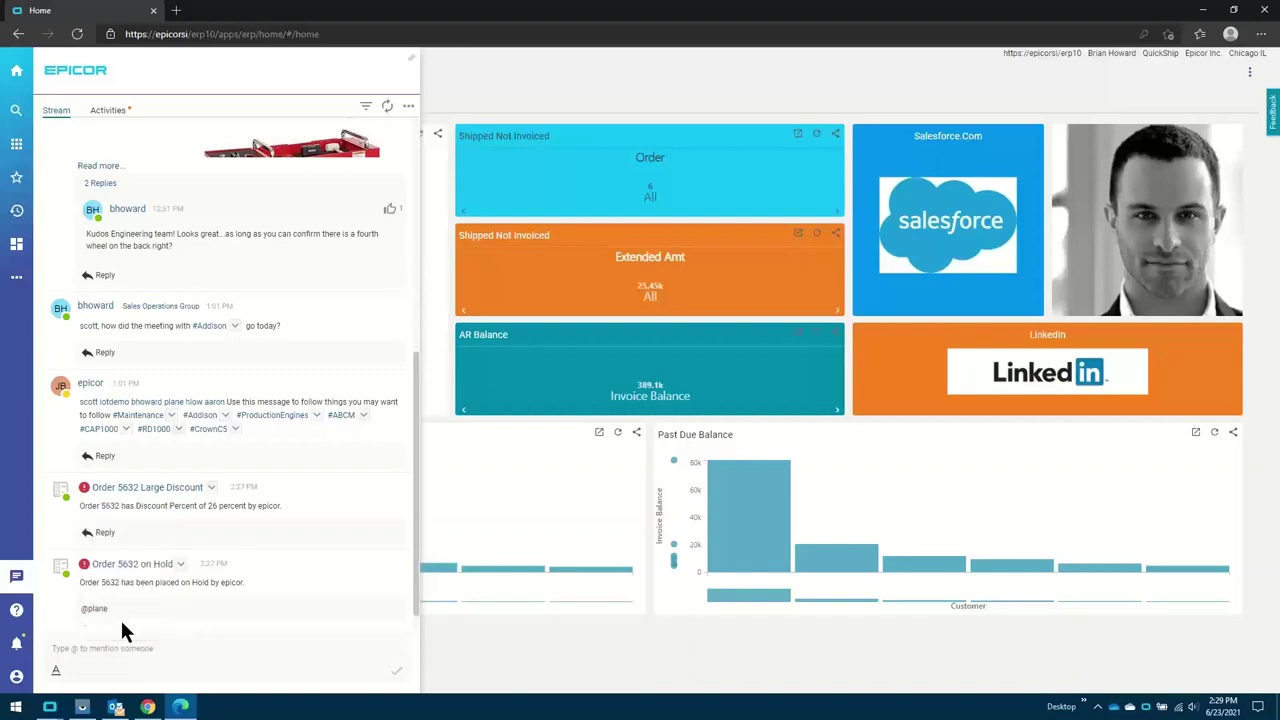
pyautogui.write('can u look at this...')
pyautogui.moveTo(136, 572)
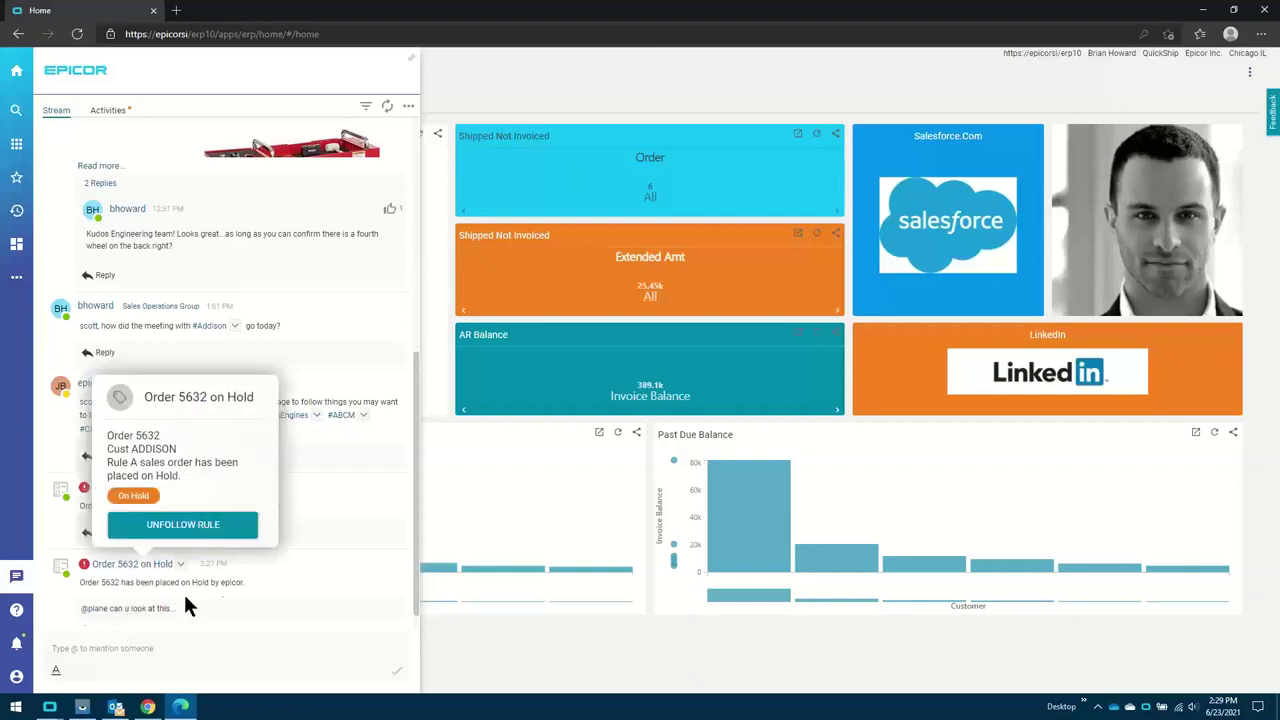
pyautogui.press('Return')
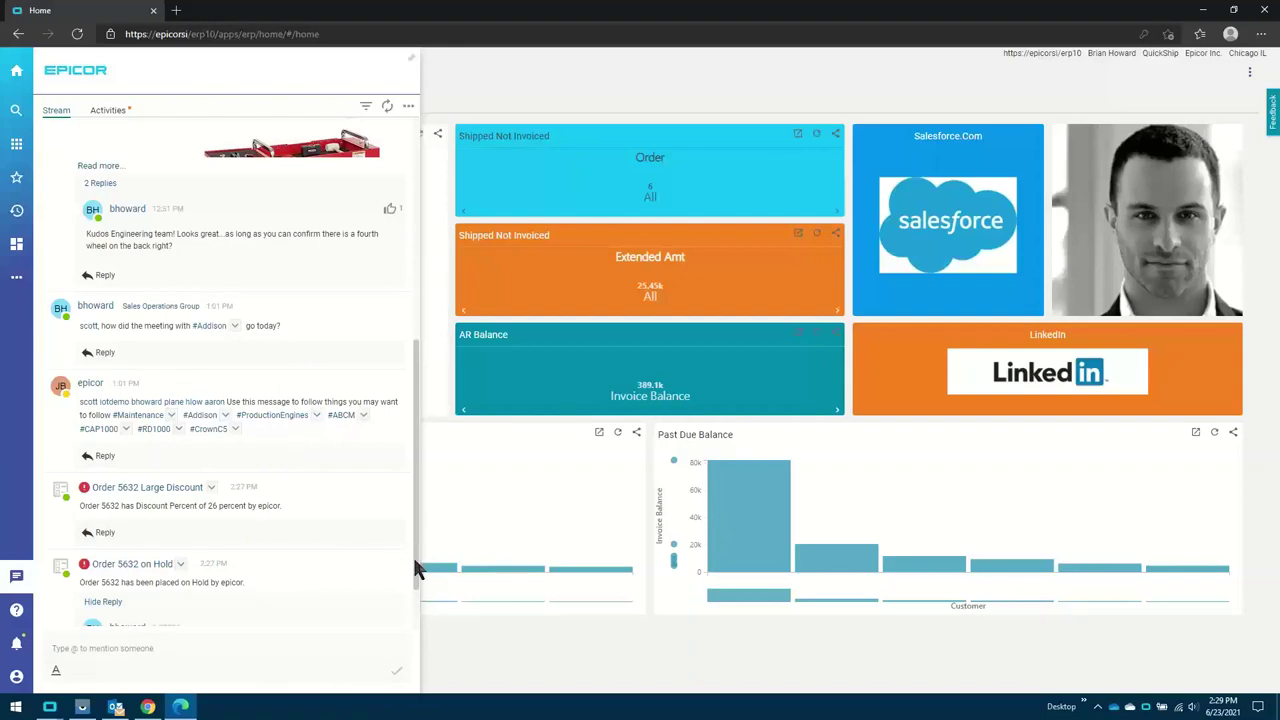
pyautogui.scroll(-2, 415, 563)
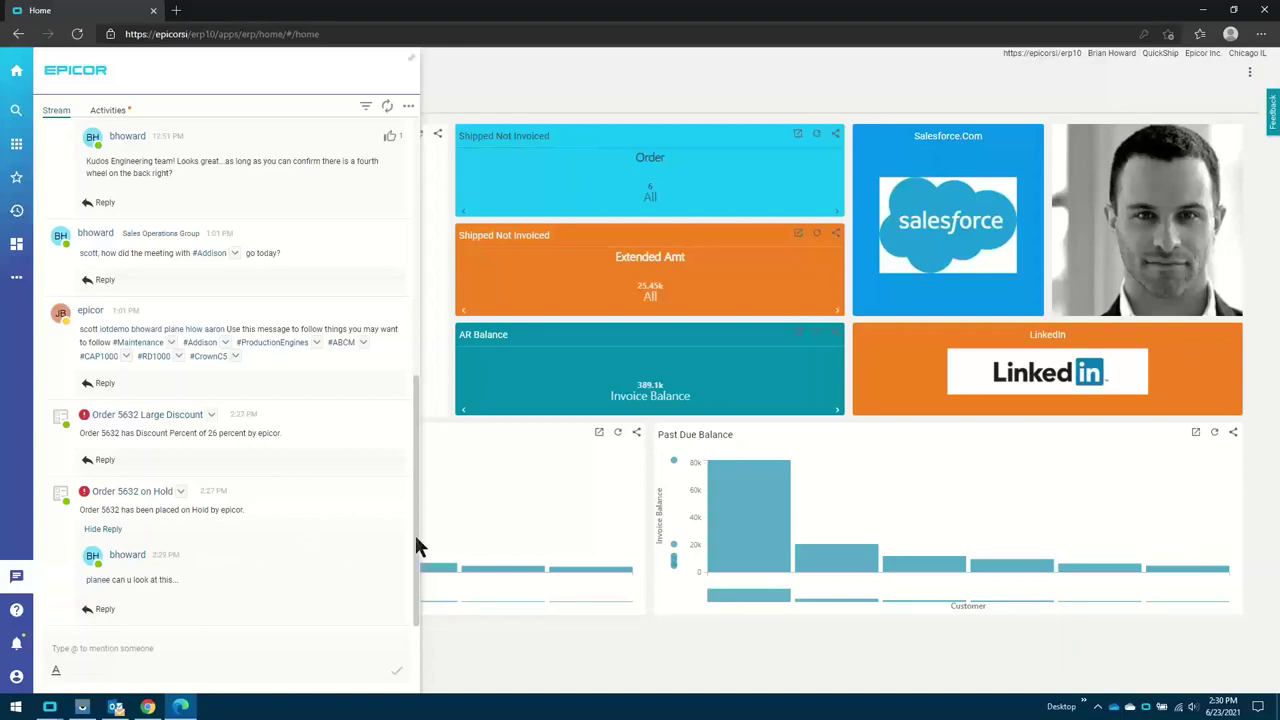
pyautogui.moveTo(415, 532); pyautogui.dragTo(406, 383)
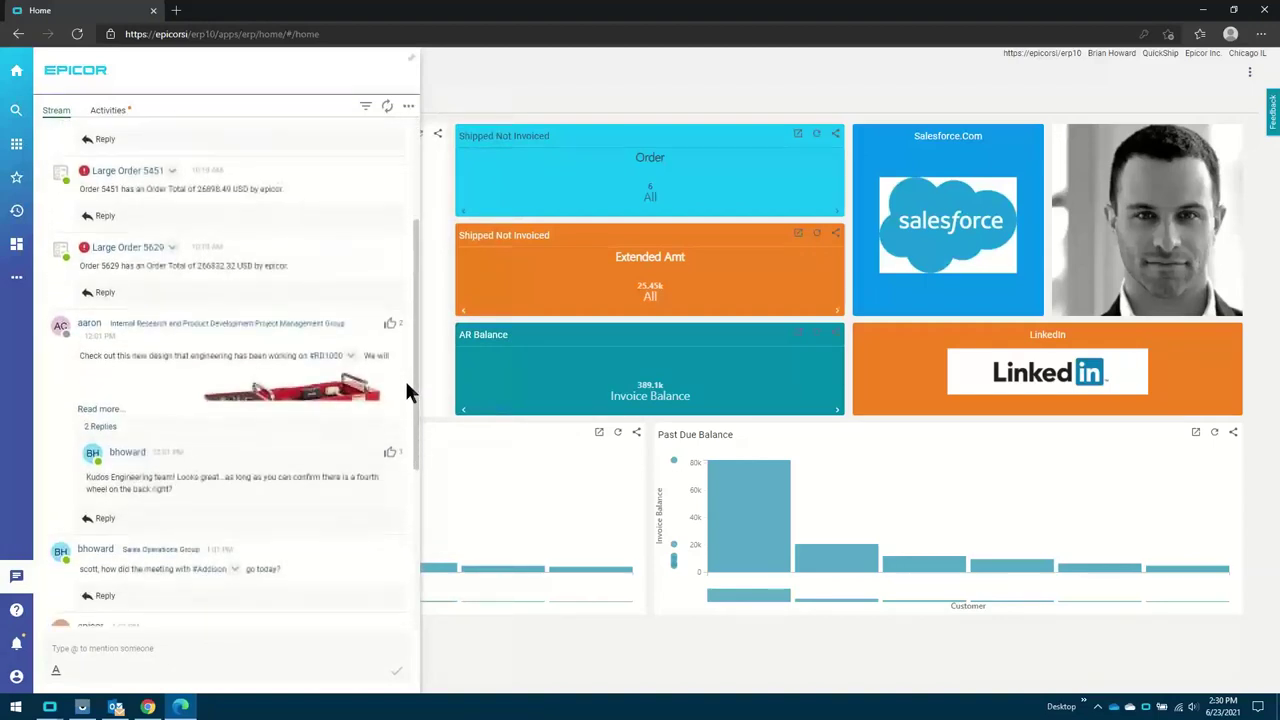
# Step: Check the #RD1000 and #Addison tag options, then close the activity stream panel
pyautogui.click(350, 353)
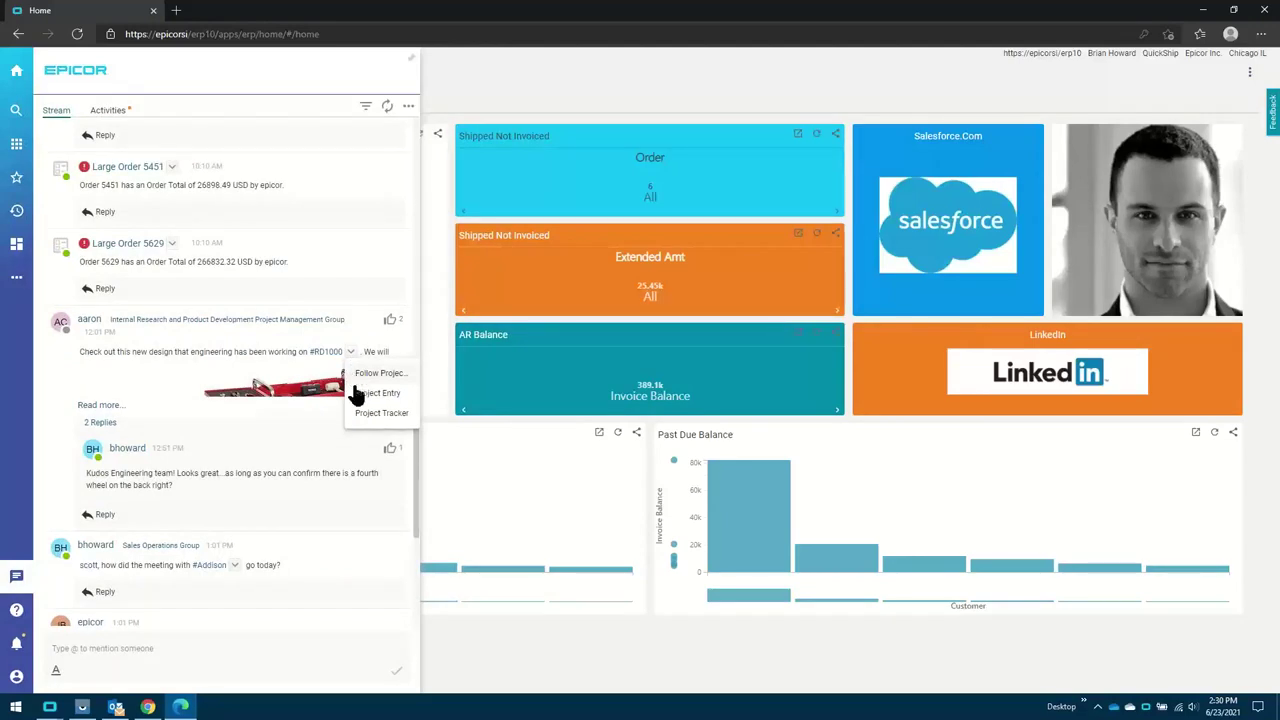
pyautogui.click(233, 563)
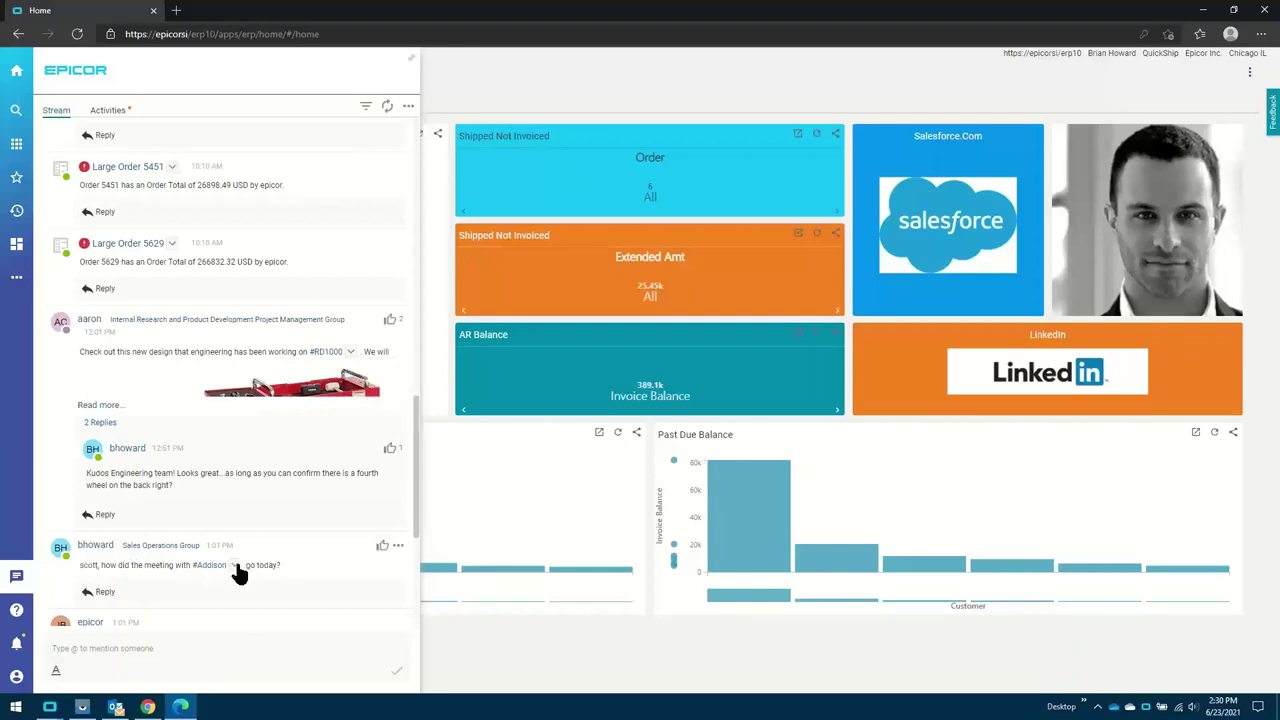
pyautogui.click(239, 569)
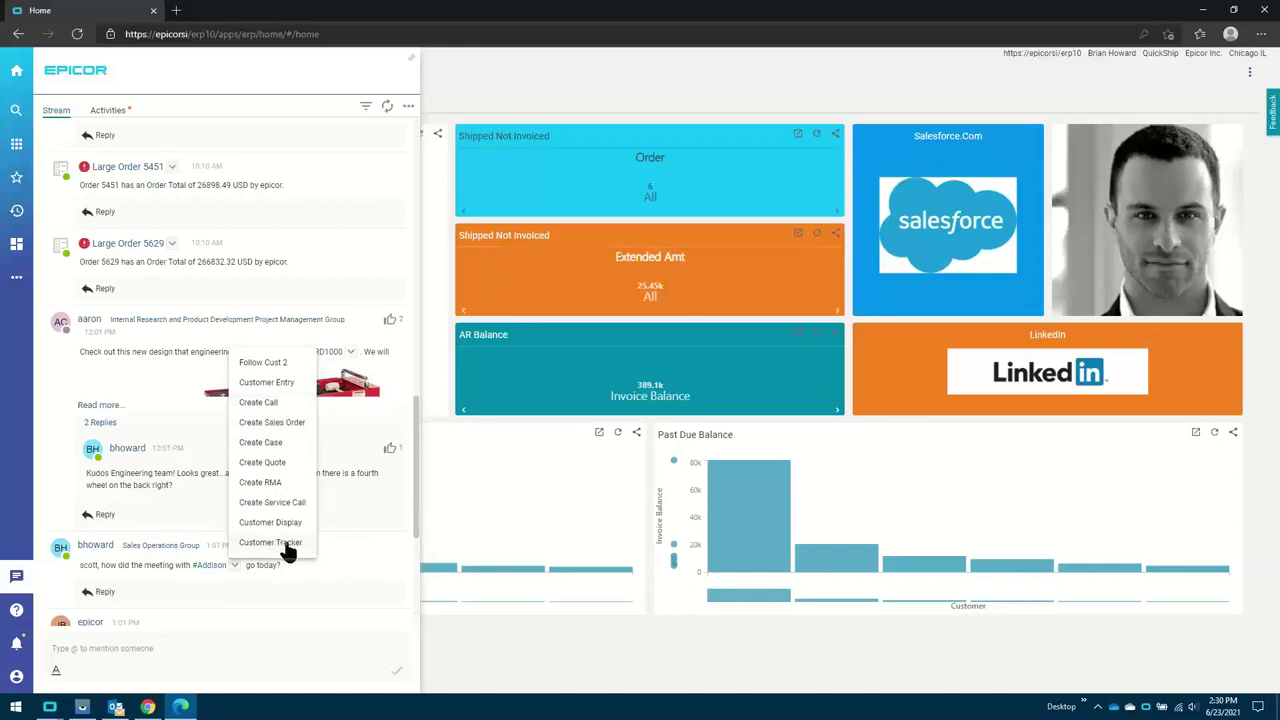
pyautogui.click(460, 96)
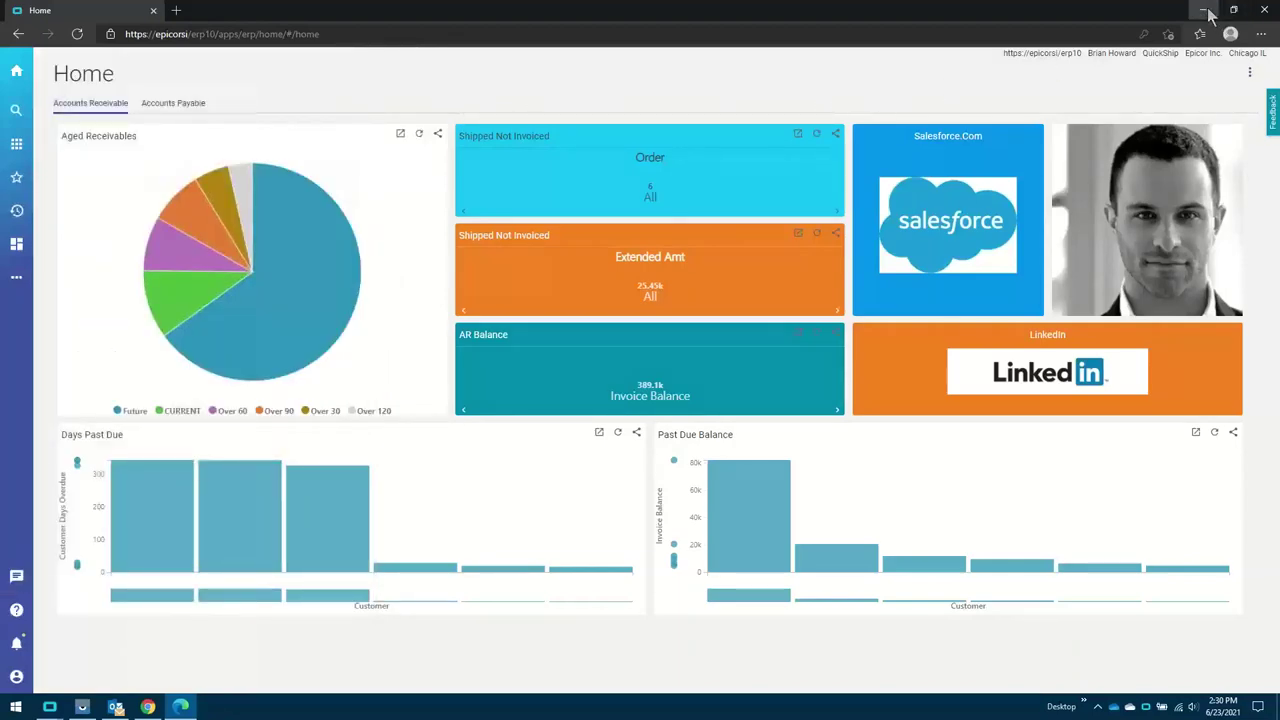
# Step: Minimize the browser, Order 5632 and Epicor Home windows to reveal the desktop
pyautogui.click(1203, 10)
pyautogui.click(1202, 7)
pyautogui.click(1203, 8)
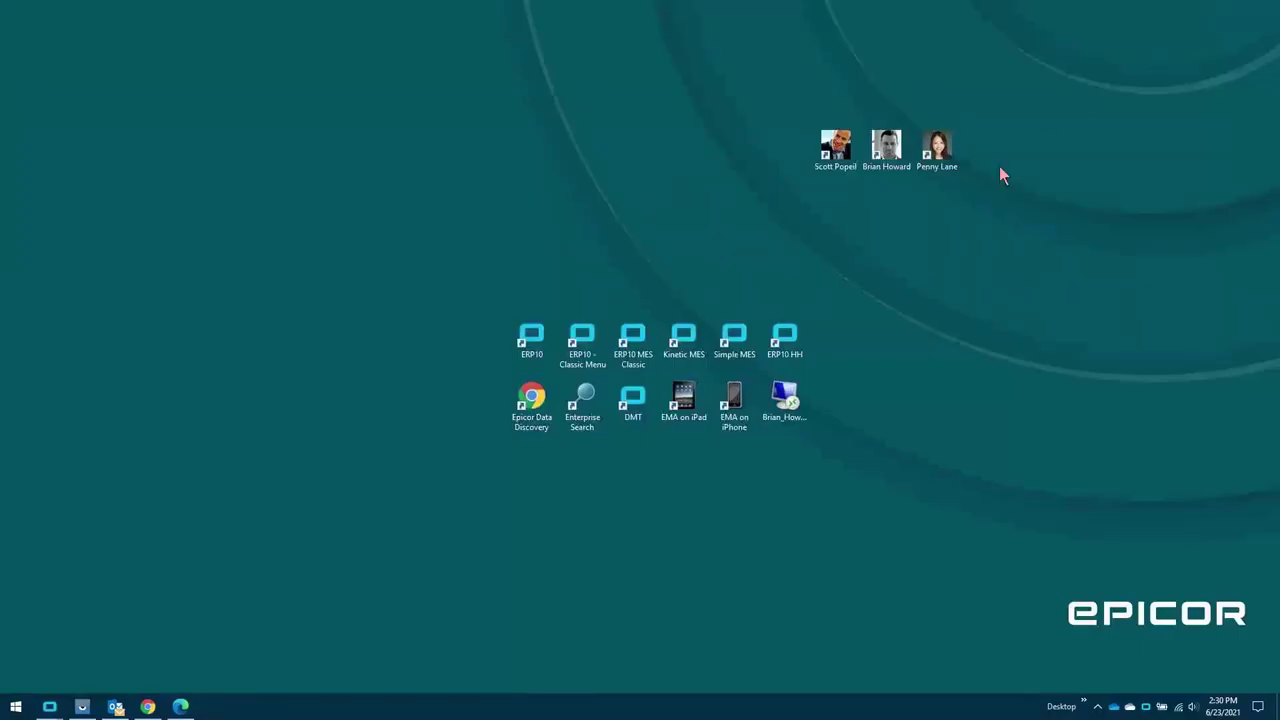
# Step: Launch Epicor Mobile Access in the iPad emulator and sign in with the user name and password
pyautogui.doubleClick(684, 398)
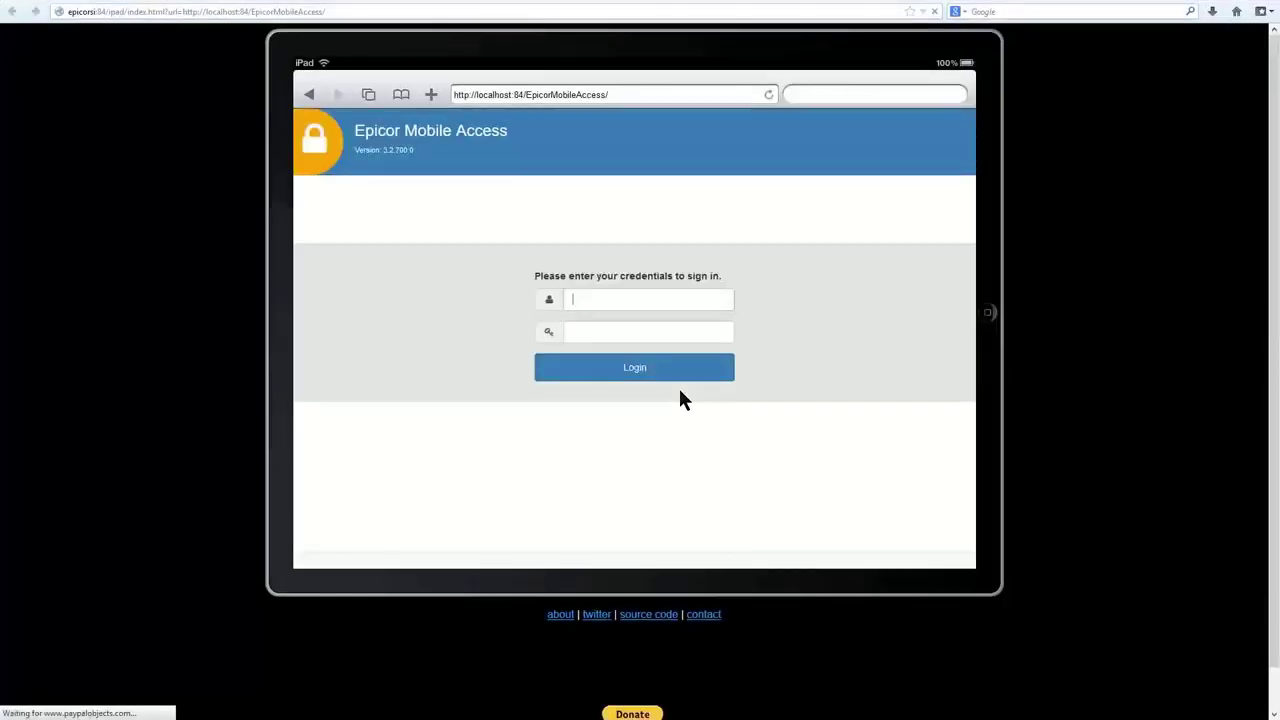
pyautogui.press('Tab')
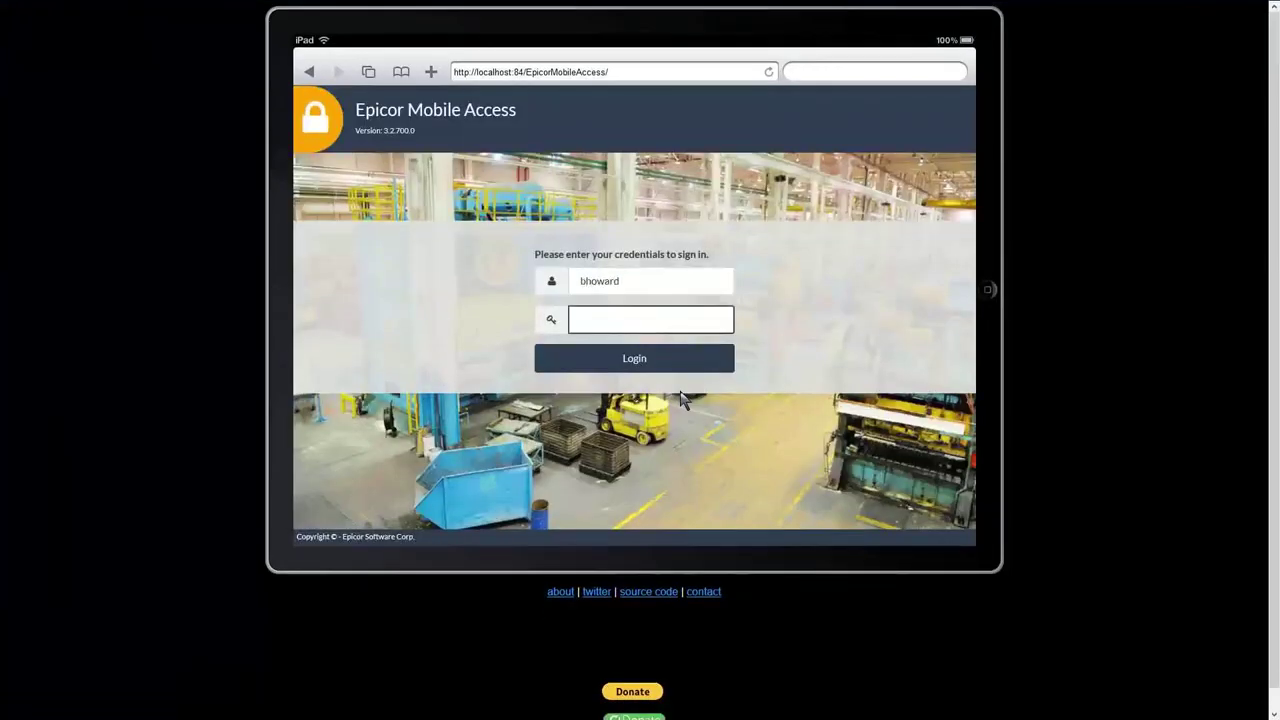
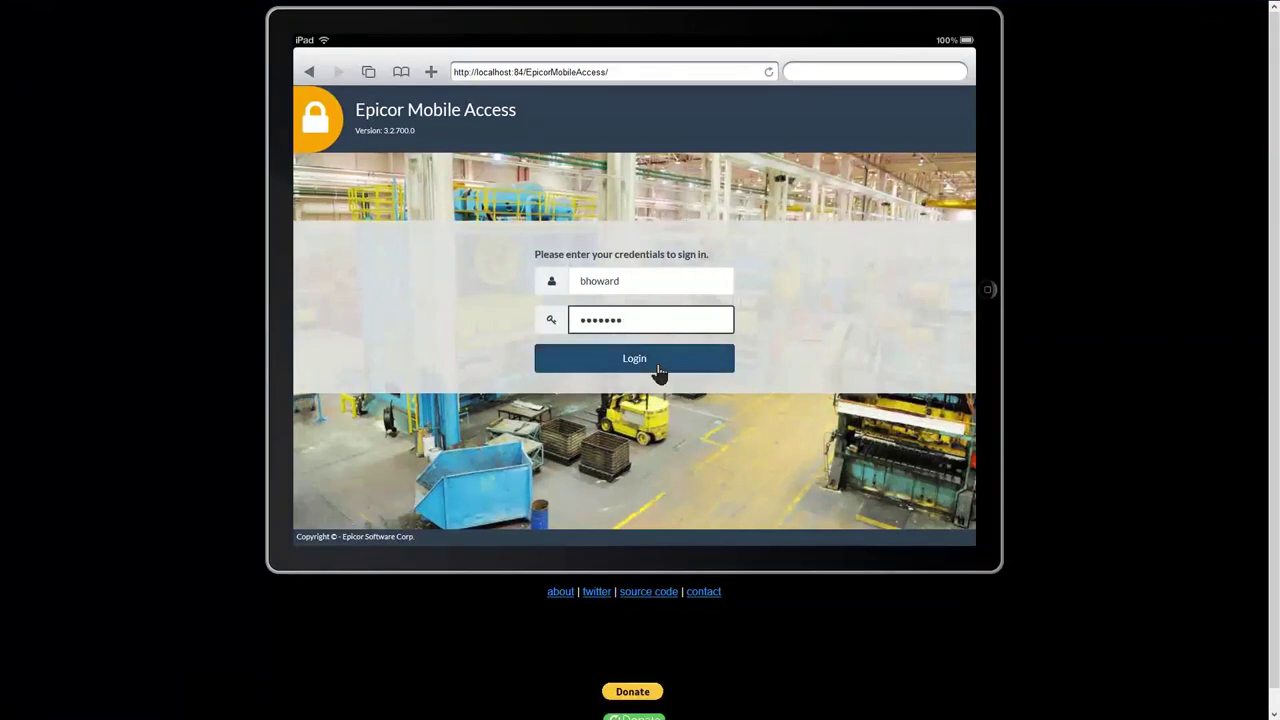
pyautogui.click(659, 373)
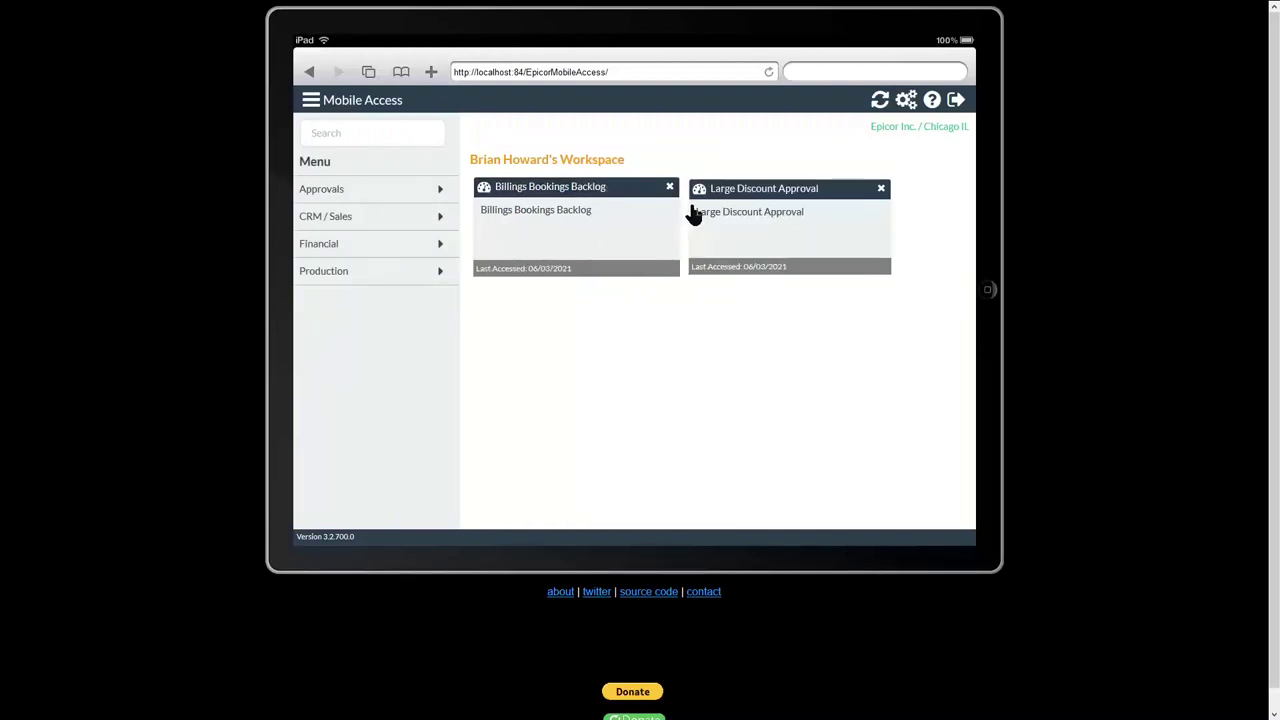
# Step: In Large Discount Approval, search for Addison, clear order 5632's On Hold flag, and save
pyautogui.click(749, 222)
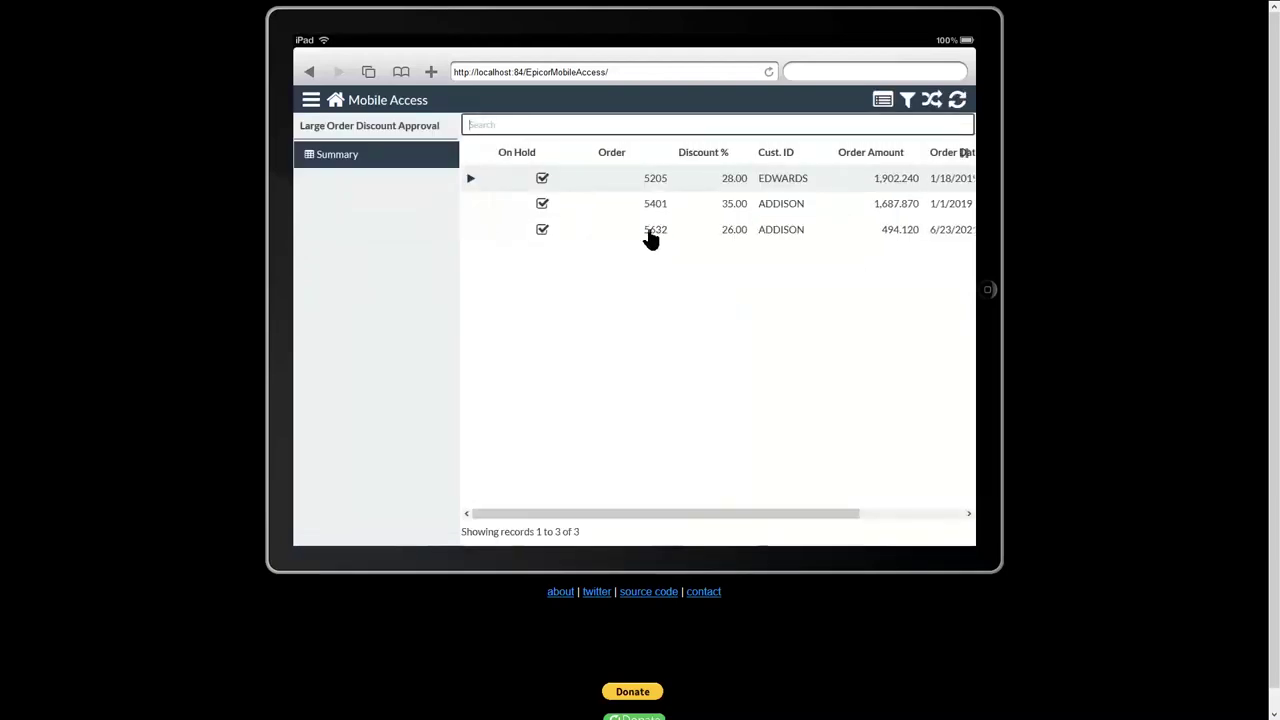
pyautogui.click(617, 126)
pyautogui.write('addso')
pyautogui.write('ison')
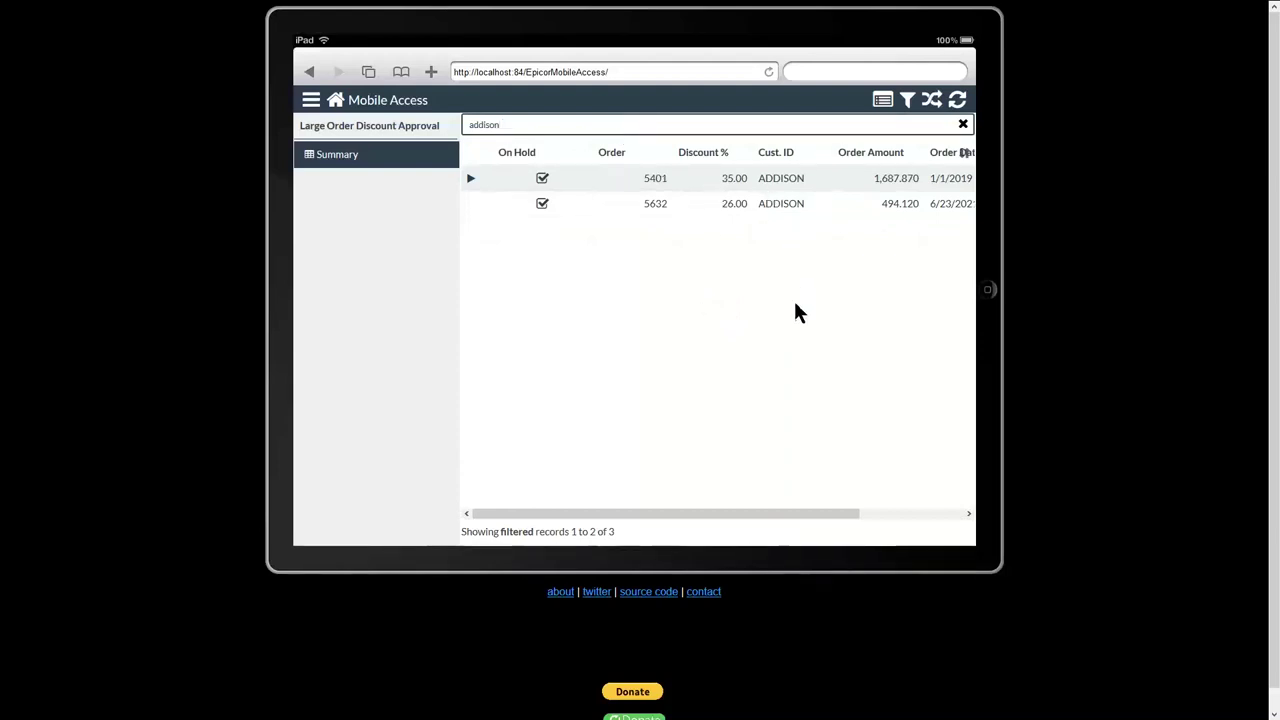
pyautogui.click(541, 206)
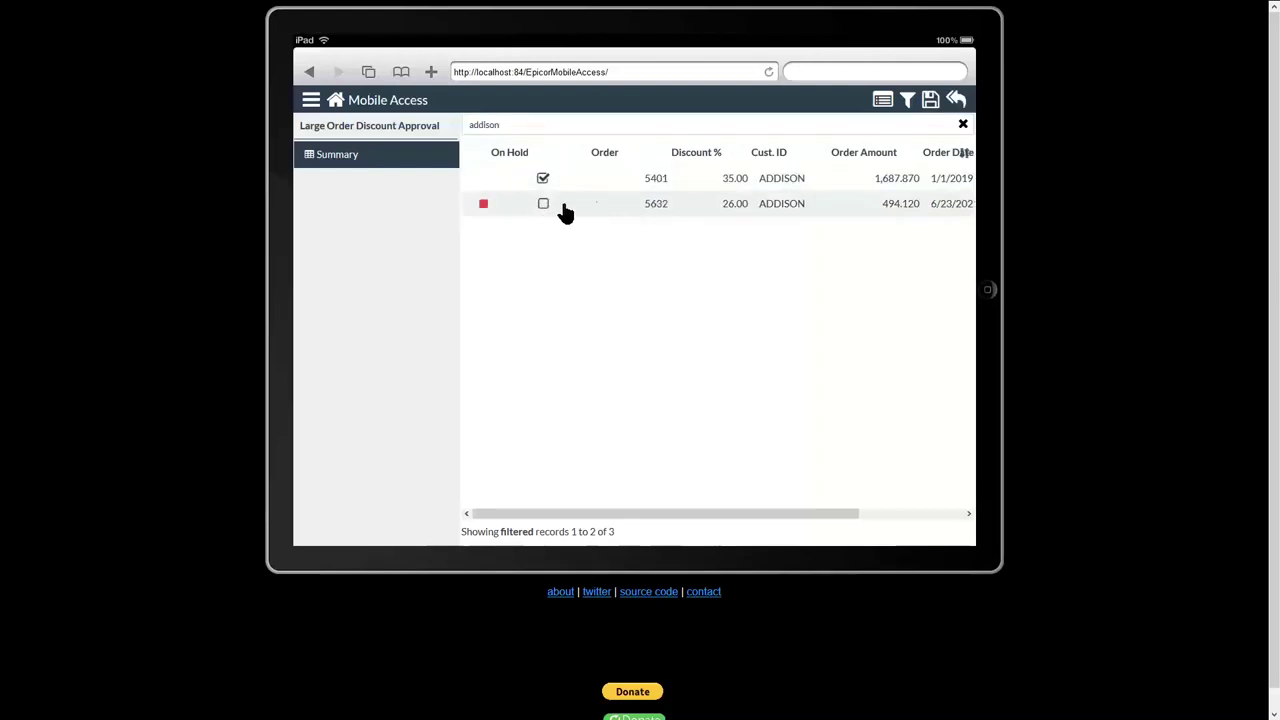
pyautogui.click(930, 110)
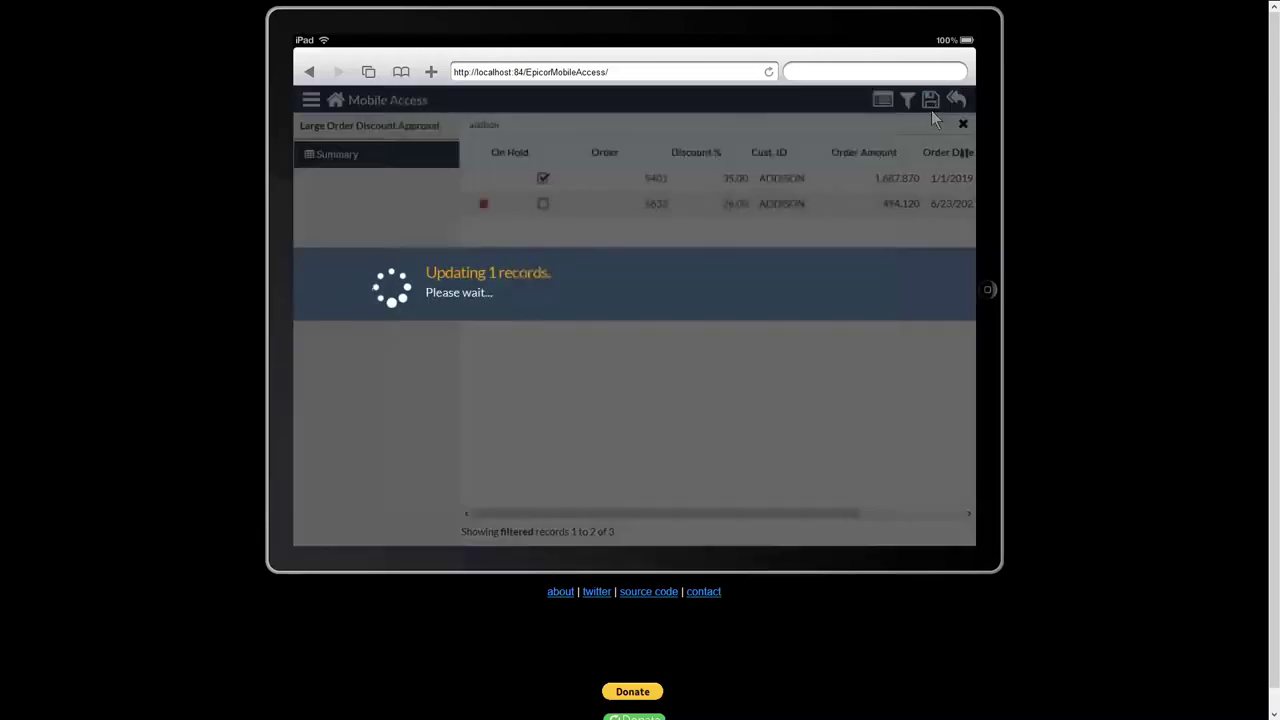
pyautogui.click(963, 123)
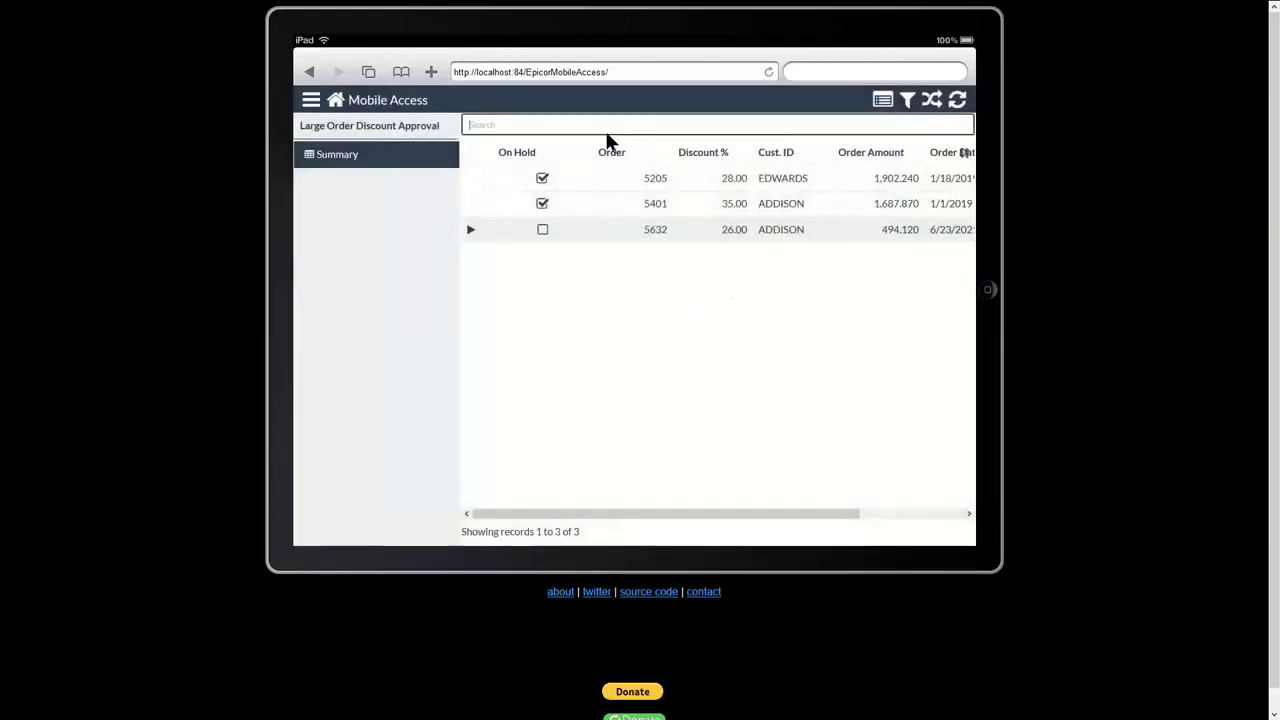
pyautogui.click(337, 103)
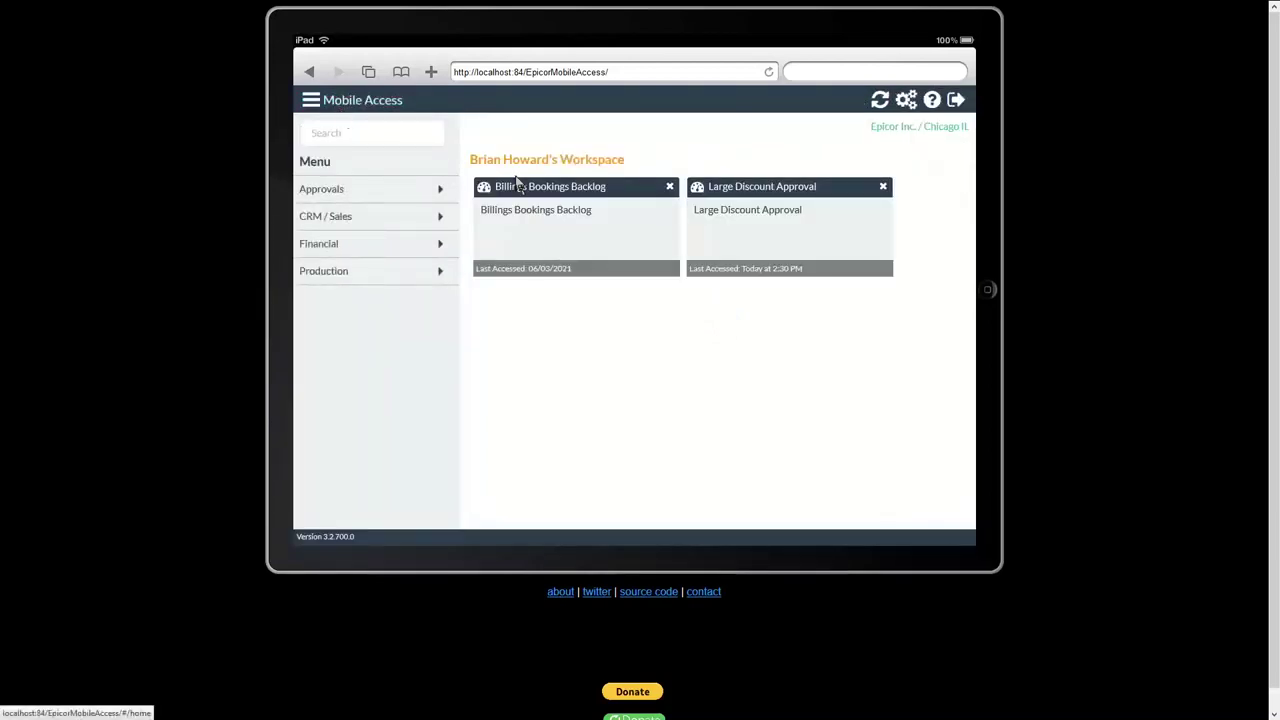
# Step: View the Financial Billings Bookings Backlog dashboard and its backlog pie chart
pyautogui.click(338, 250)
pyautogui.click(335, 222)
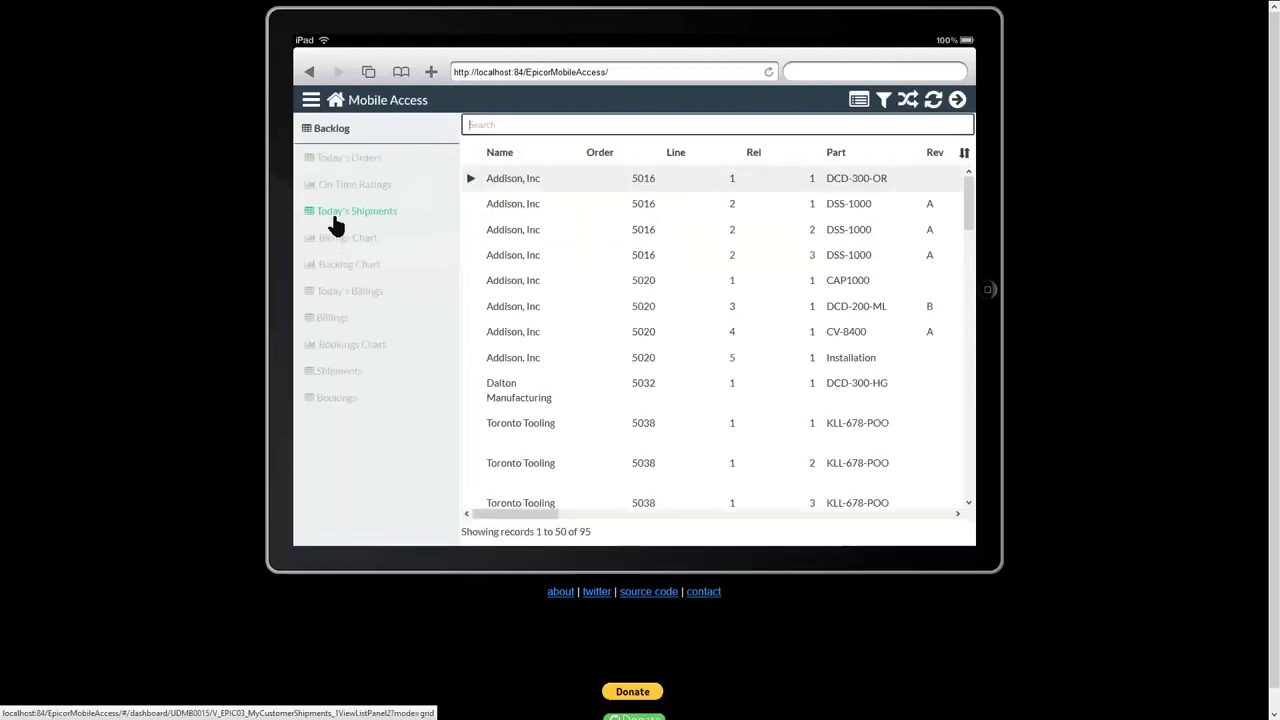
pyautogui.click(337, 240)
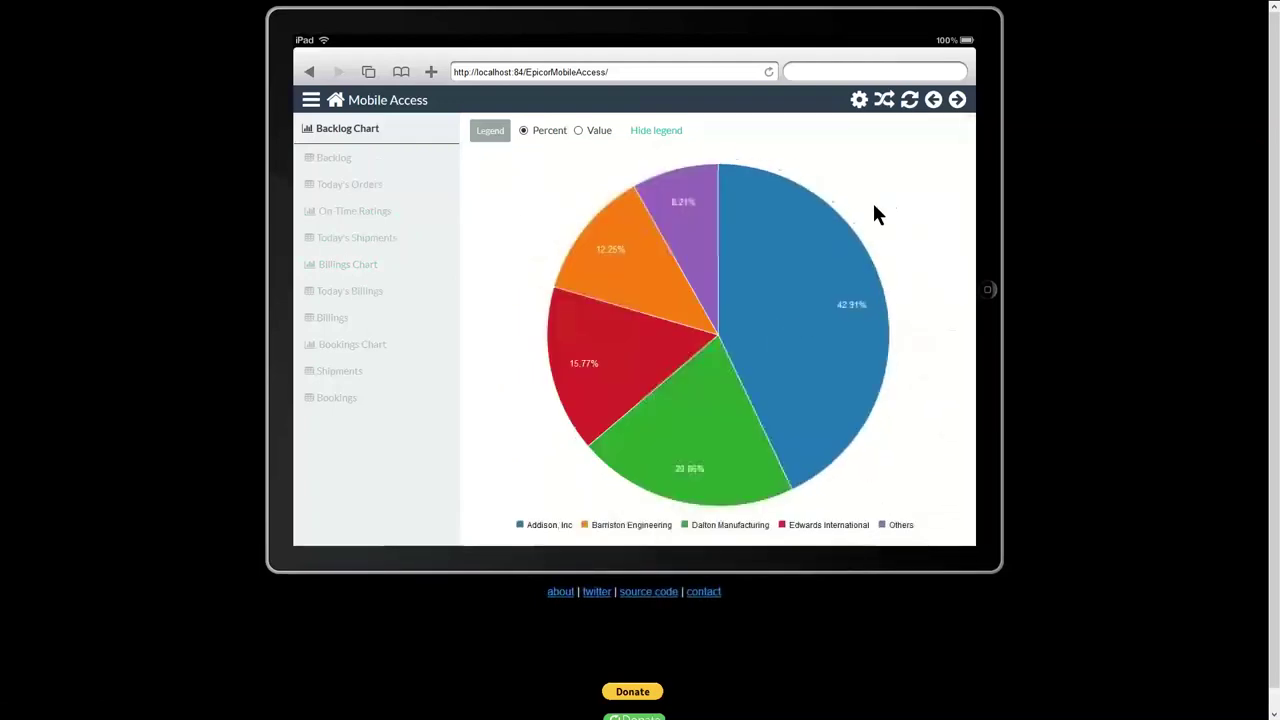
pyautogui.click(340, 105)
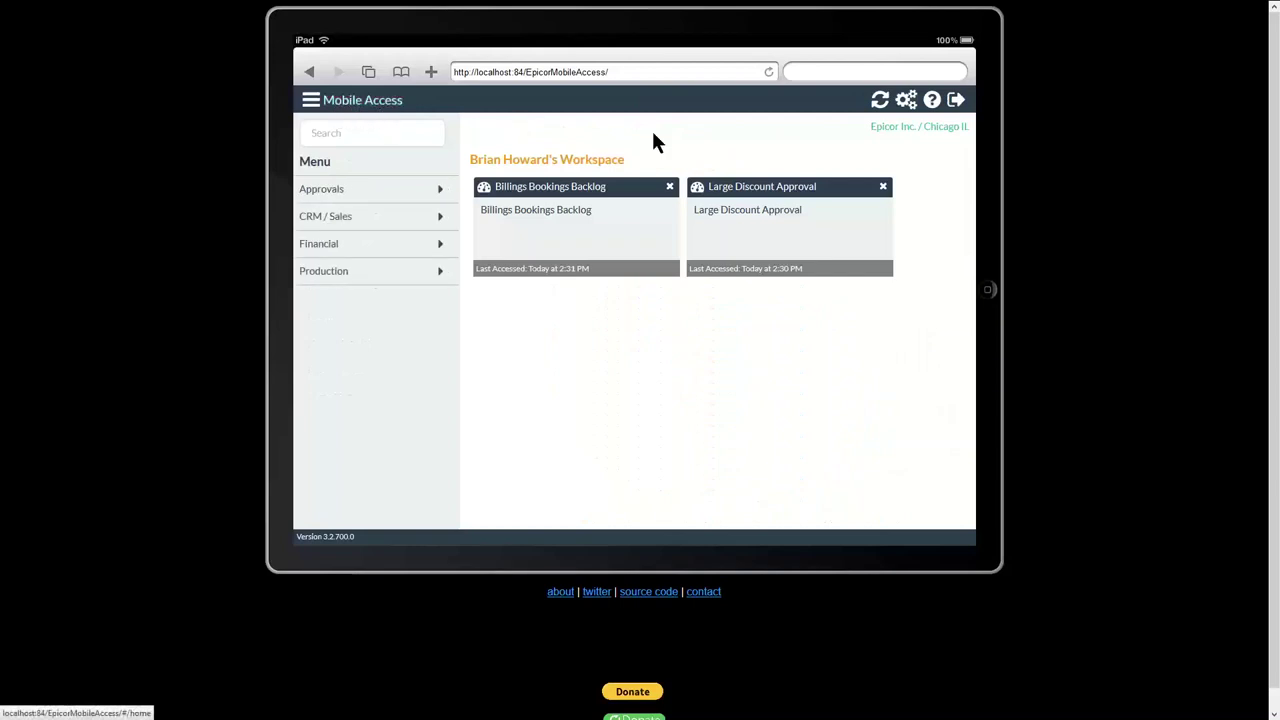
# Step: Log out of Mobile Access, confirm, and close the iPad emulator
pyautogui.click(956, 100)
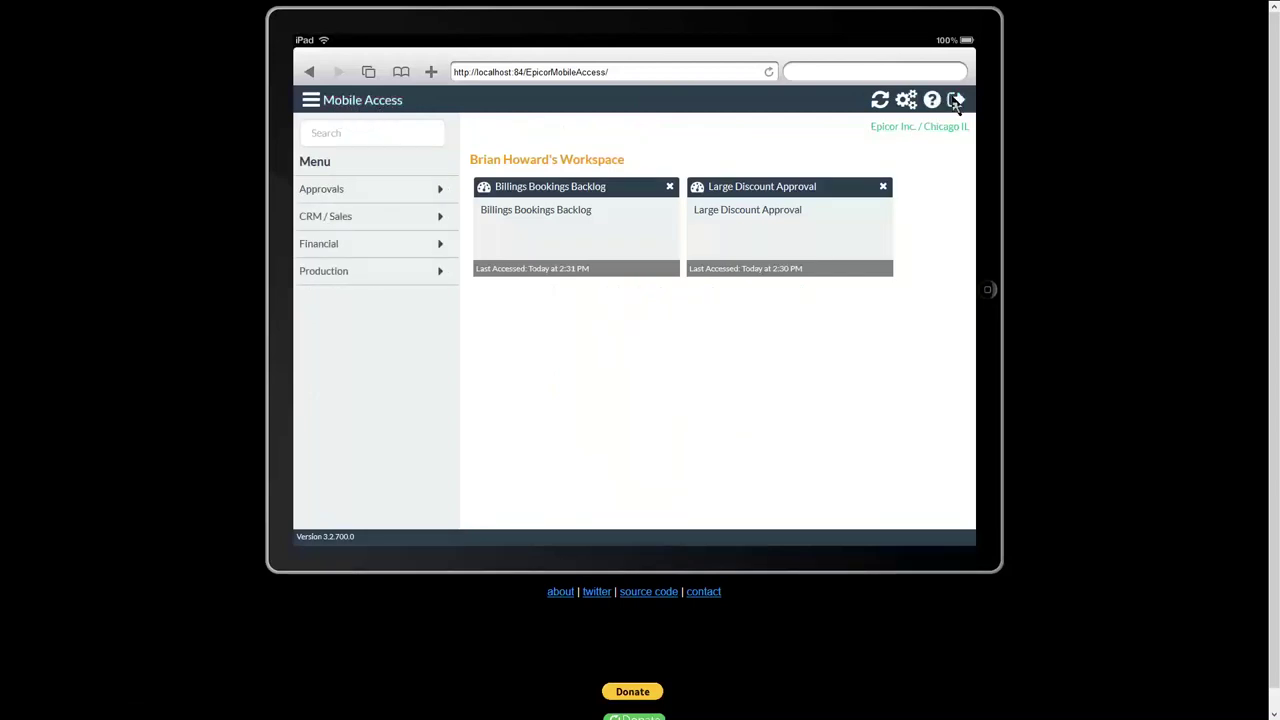
pyautogui.click(438, 320)
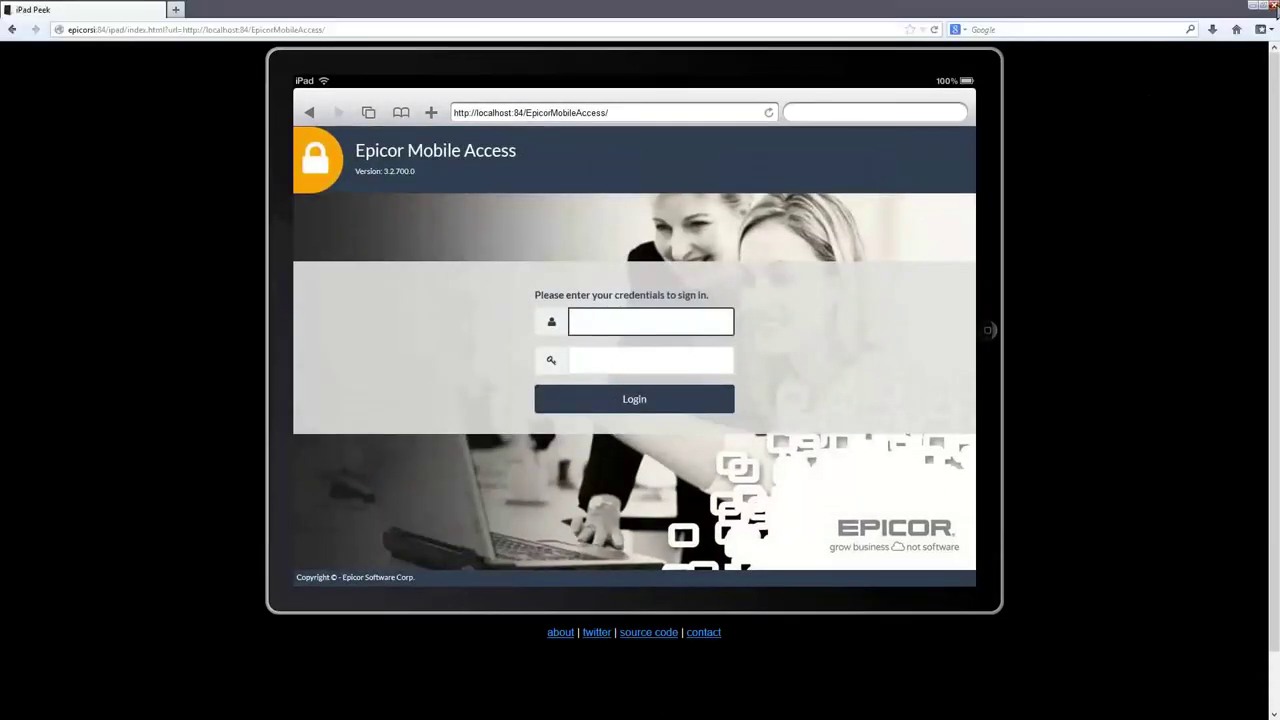
pyautogui.click(1274, 6)
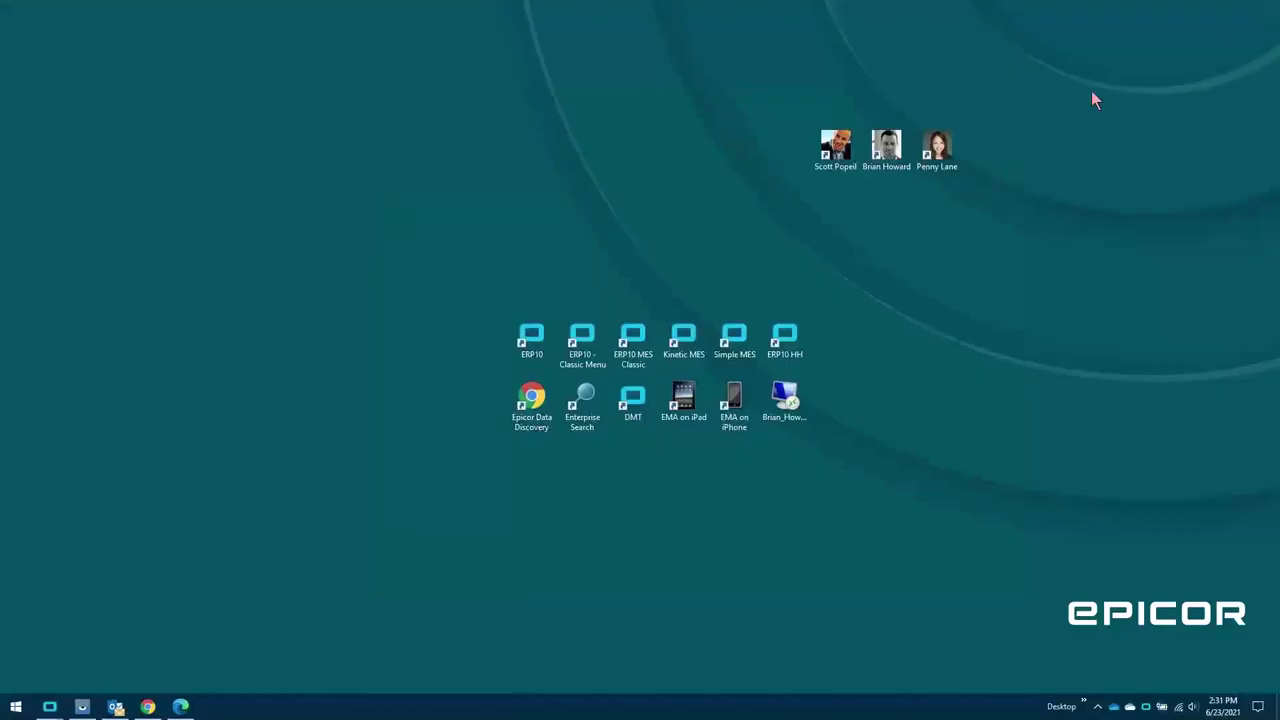
# Step: Switch back to order 5632 in Order Entry and refresh it to show Hold cleared
pyautogui.moveTo(57, 708)
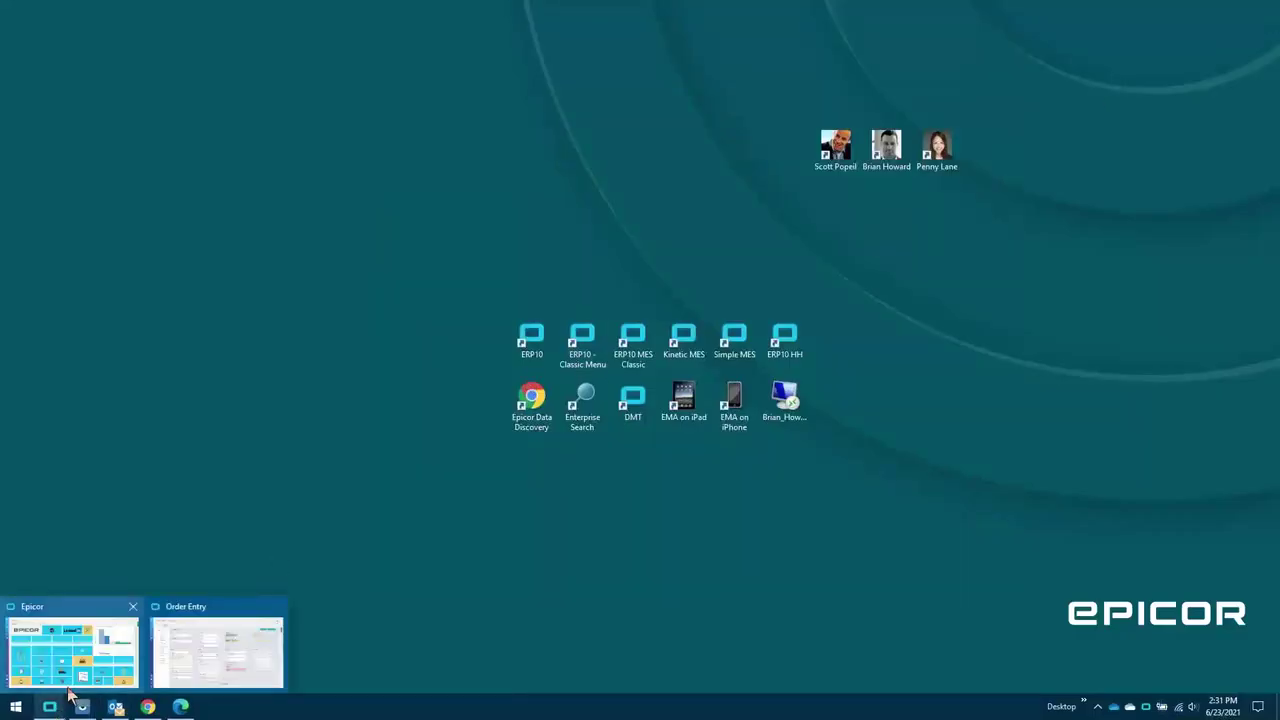
pyautogui.click(208, 650)
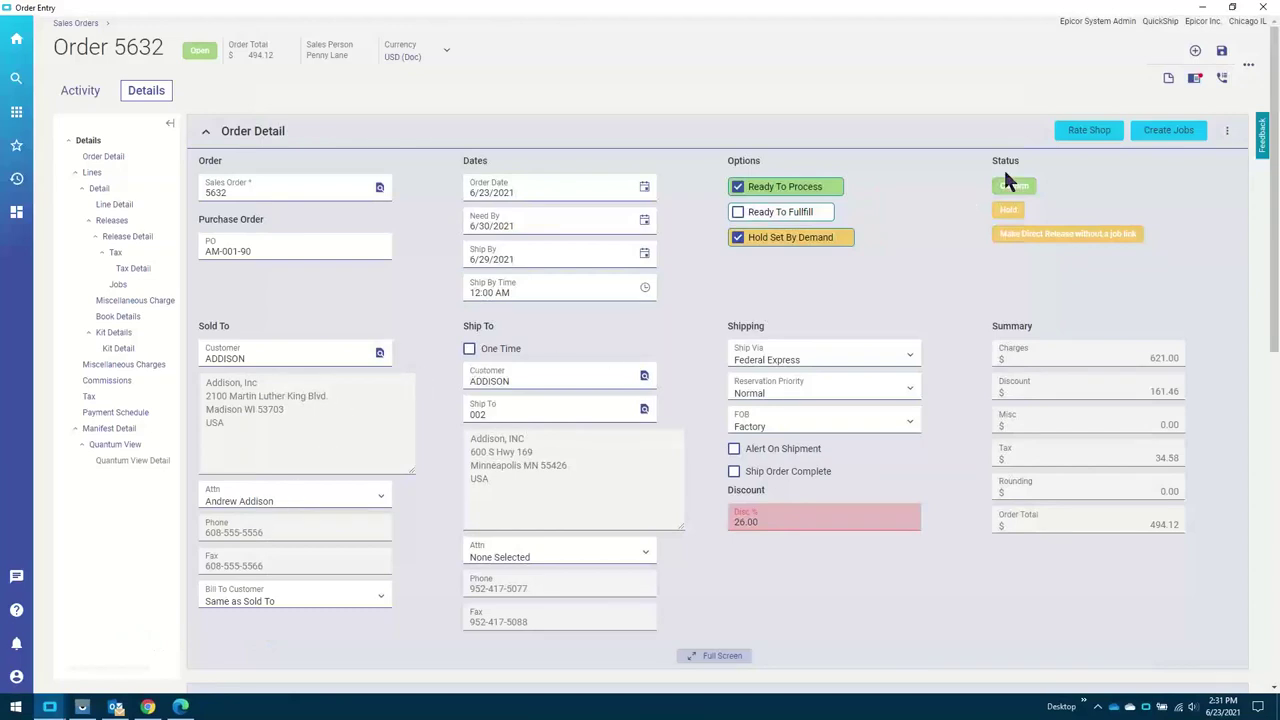
pyautogui.click(1247, 66)
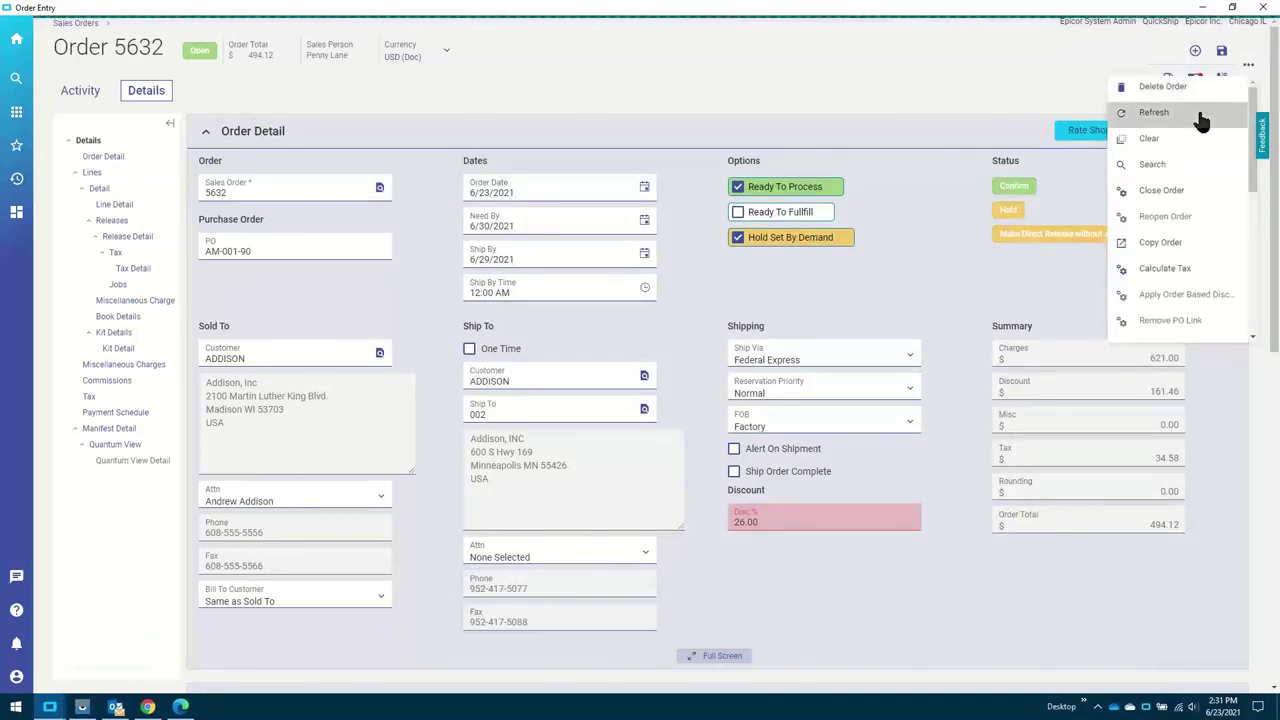
pyautogui.click(820, 242)
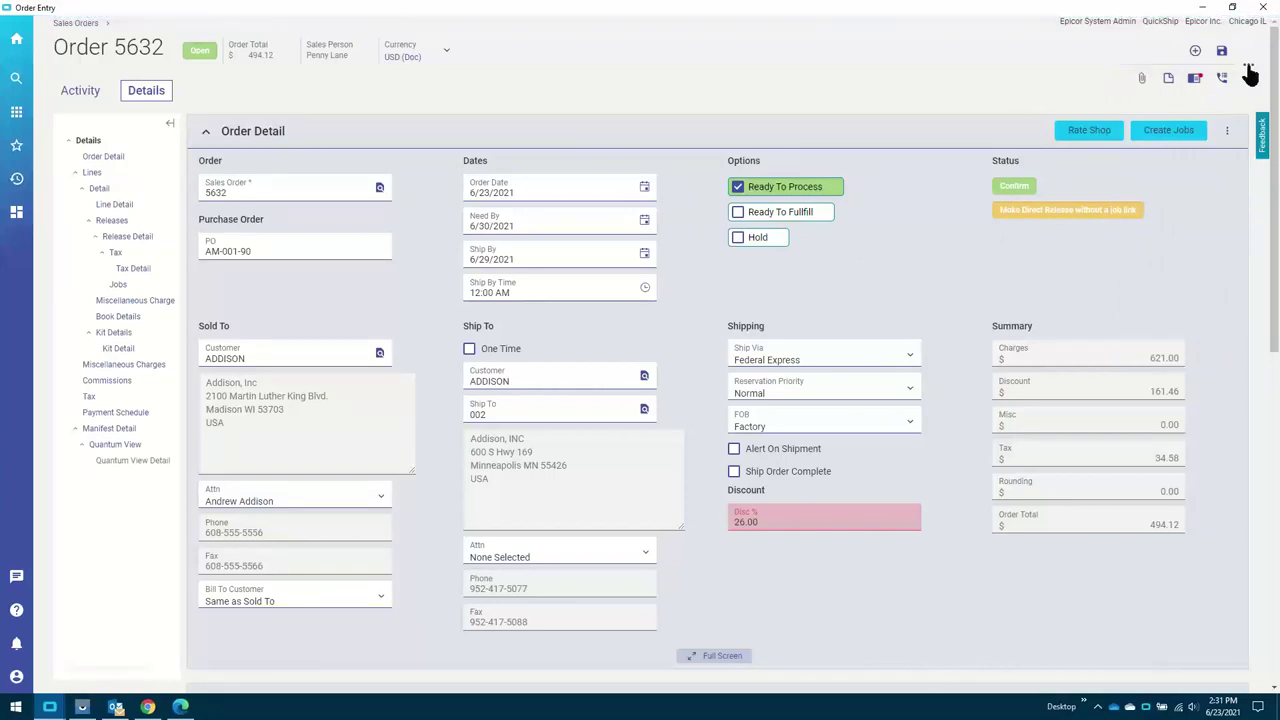
# Step: Open order 5632's Change Log and highlight the OrderHed entry showing OrderHeld True → False
pyautogui.click(1196, 80)
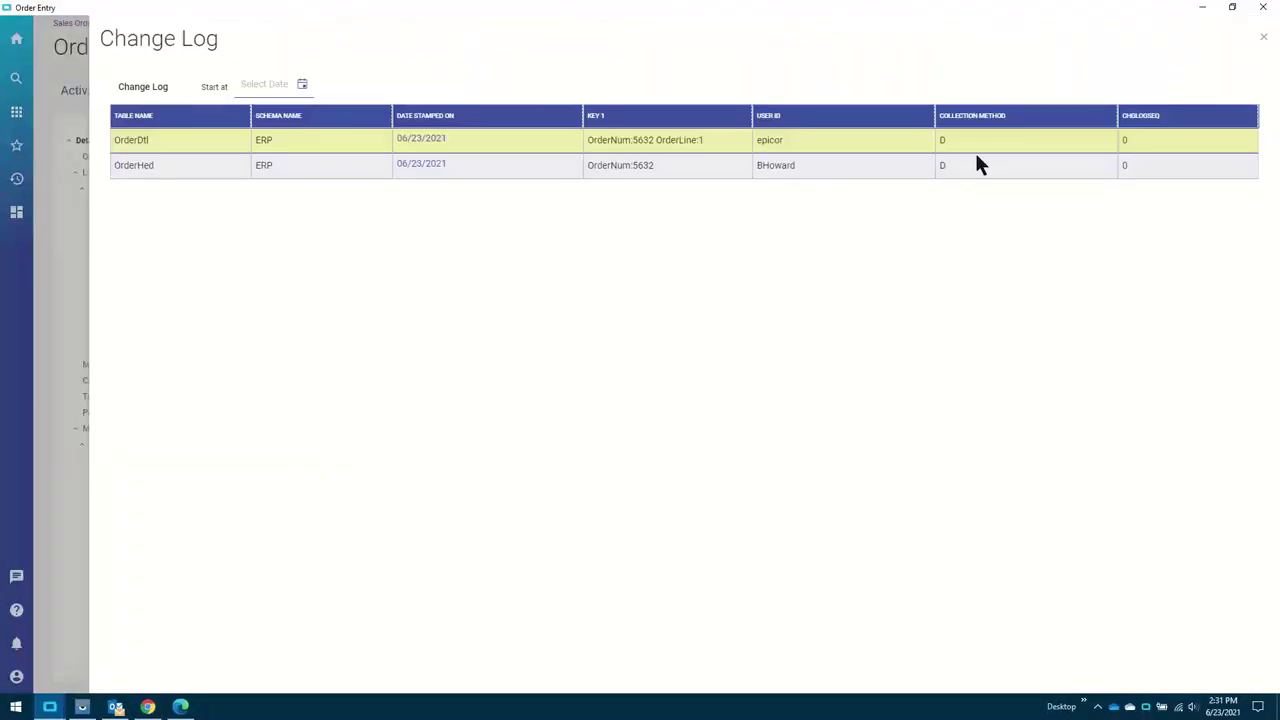
pyautogui.click(421, 170)
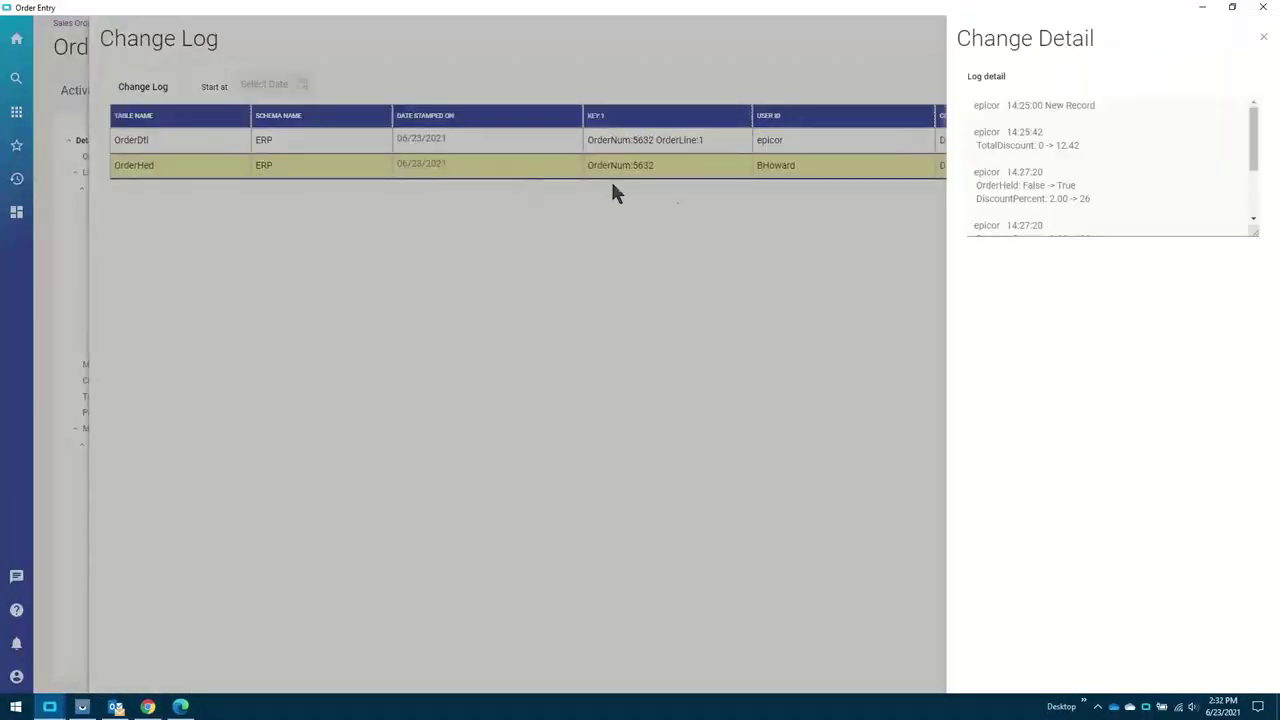
pyautogui.moveTo(1256, 171); pyautogui.dragTo(1256, 215)
pyautogui.moveTo(1167, 225); pyautogui.dragTo(972, 215)
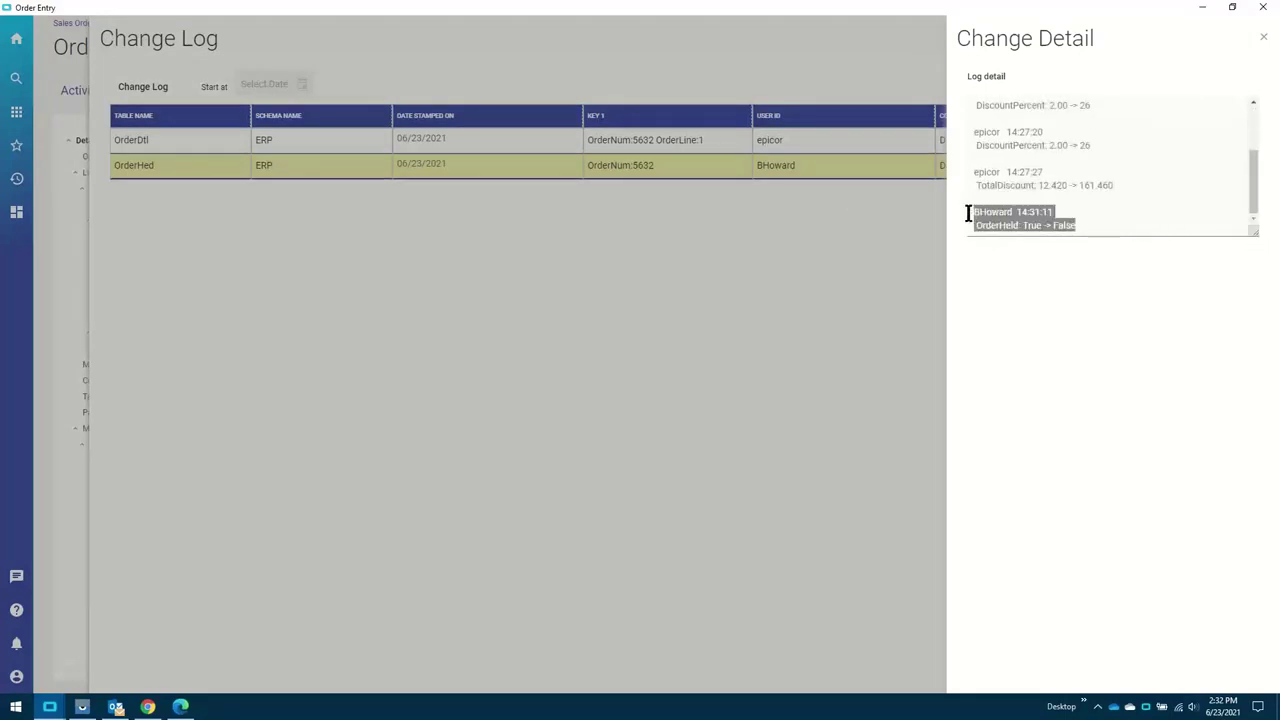
pyautogui.click(1062, 216)
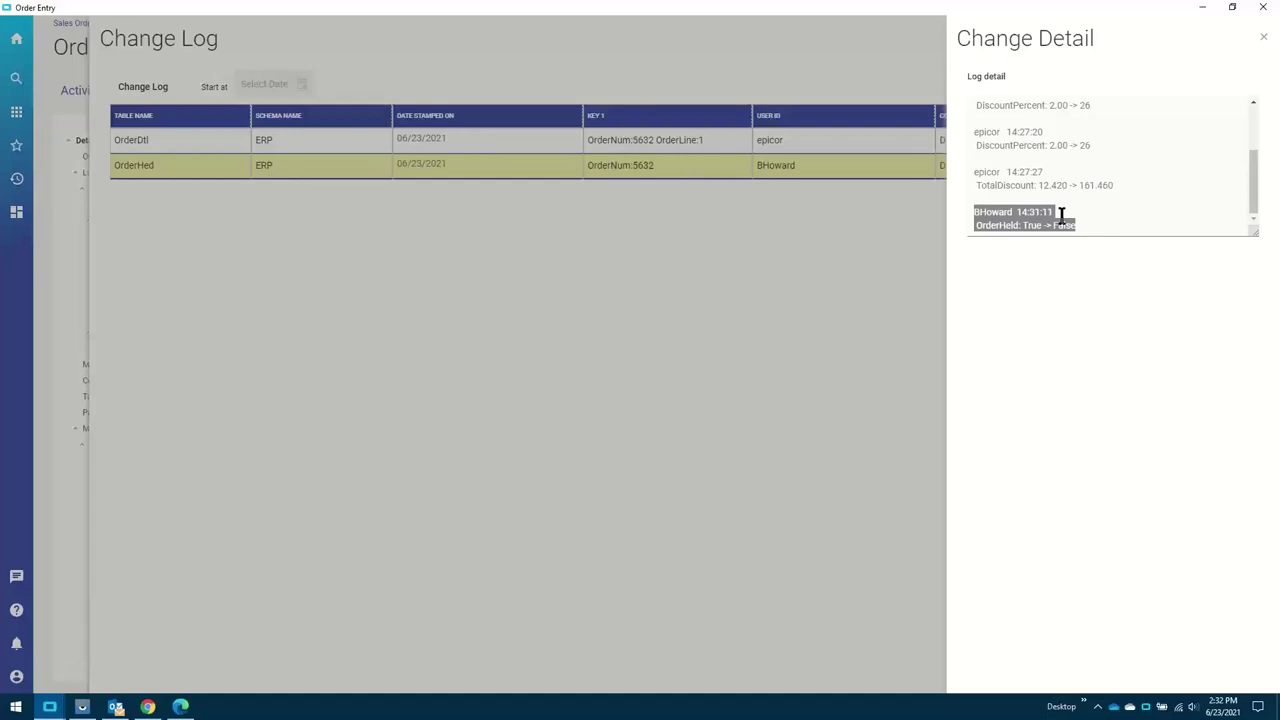
# Step: Close the Change Detail and Change Log panels for order 5632
pyautogui.click(1263, 38)
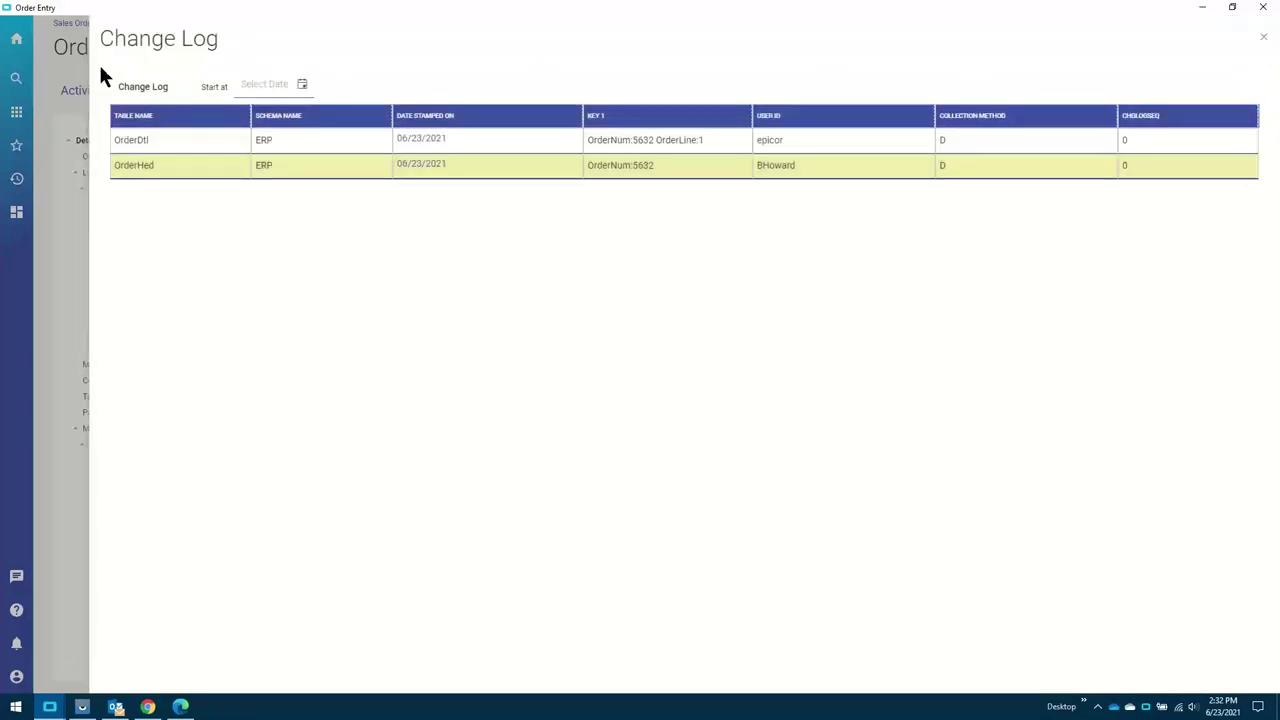
pyautogui.click(45, 67)
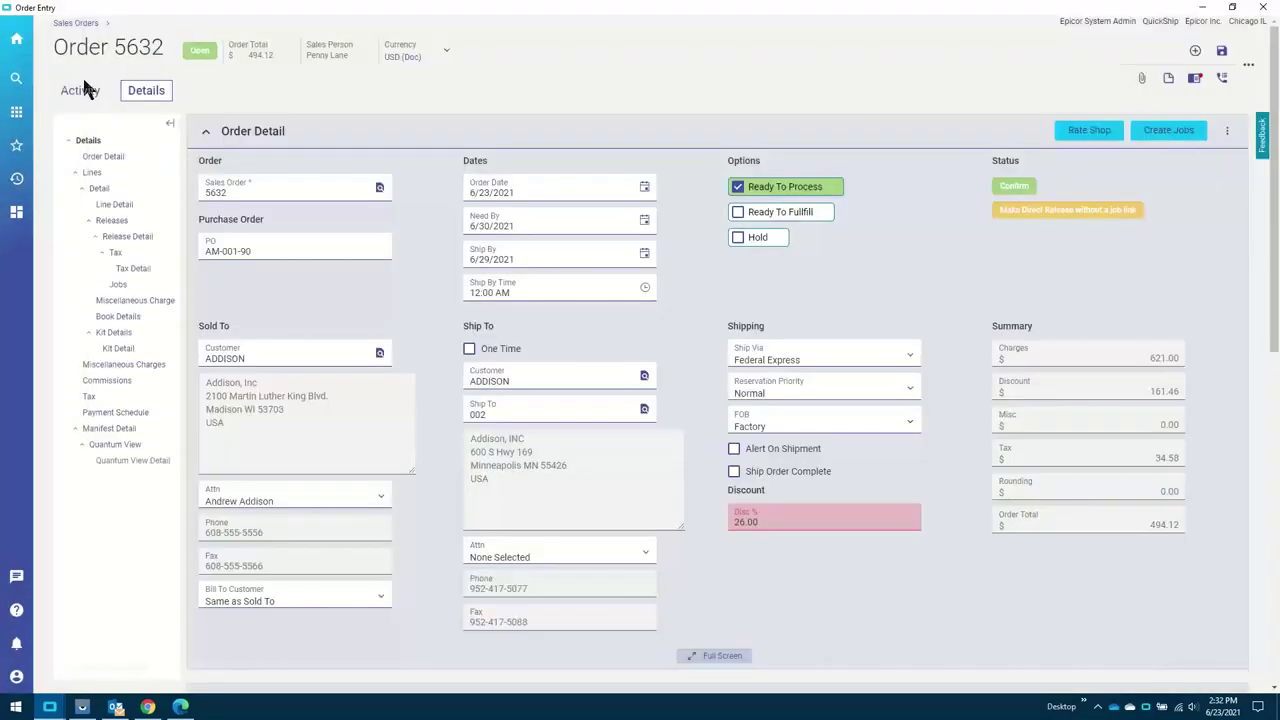
pyautogui.click(86, 95)
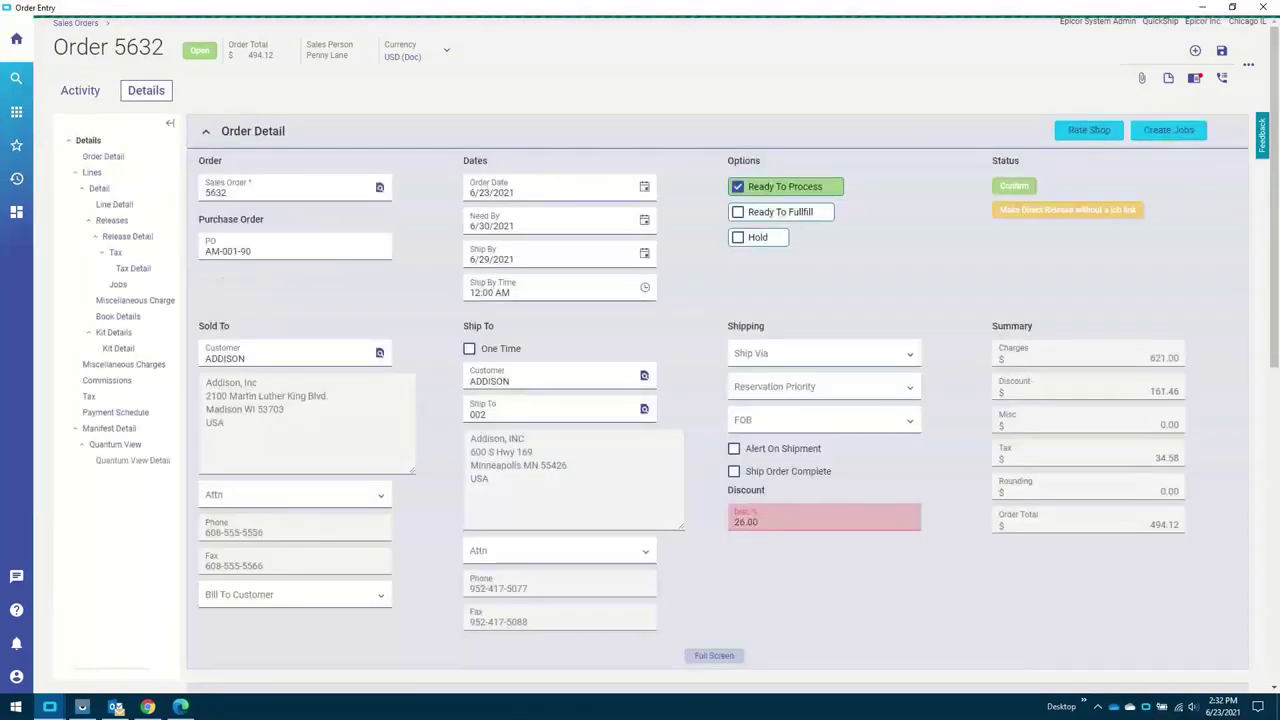
# Step: Collapse and re-expand the Order Detail section, then close the Order Entry window
pyautogui.click(205, 133)
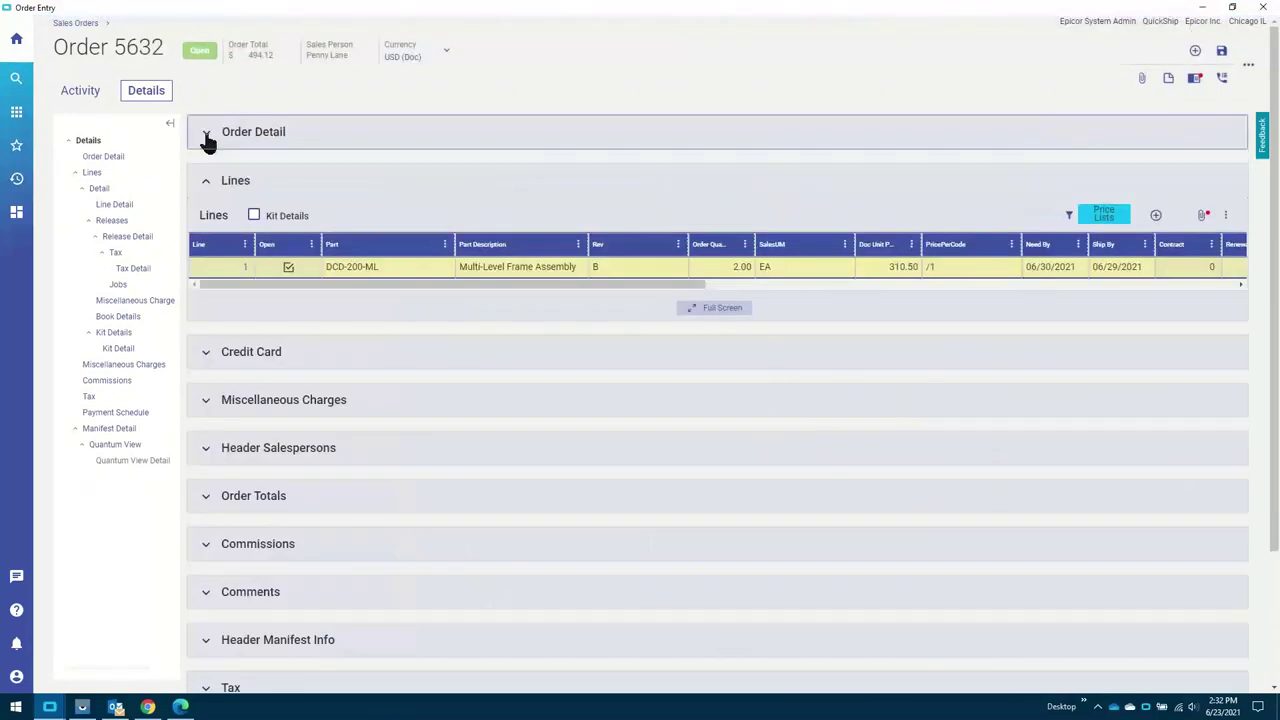
pyautogui.click(206, 135)
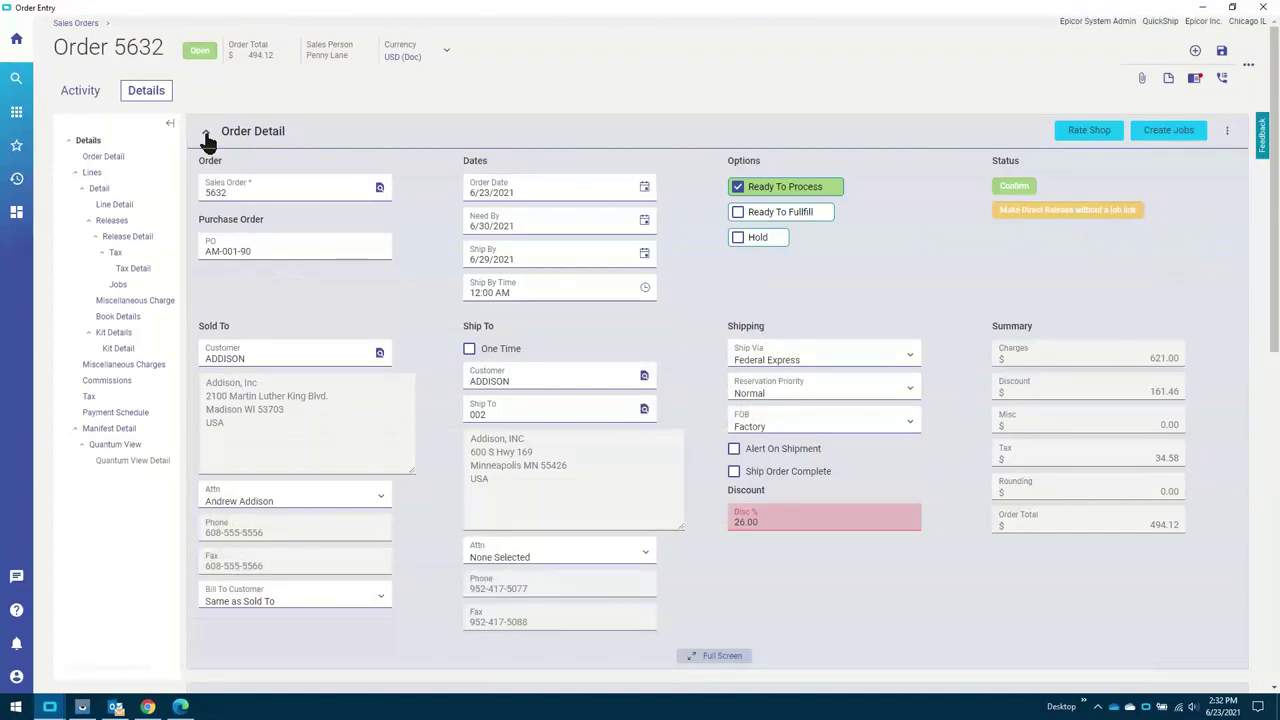
pyautogui.click(1266, 9)
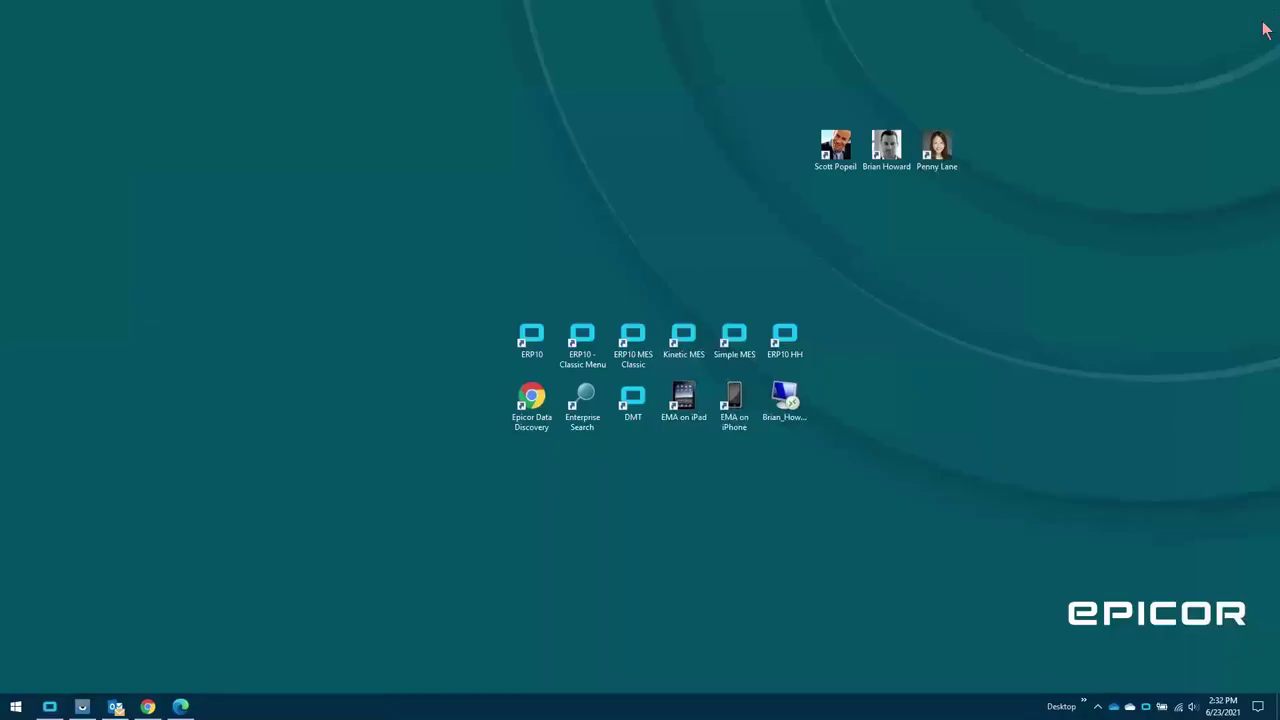
# Step: Show the Epicor Home dashboard and scroll down to the Part tile
pyautogui.click(49, 707)
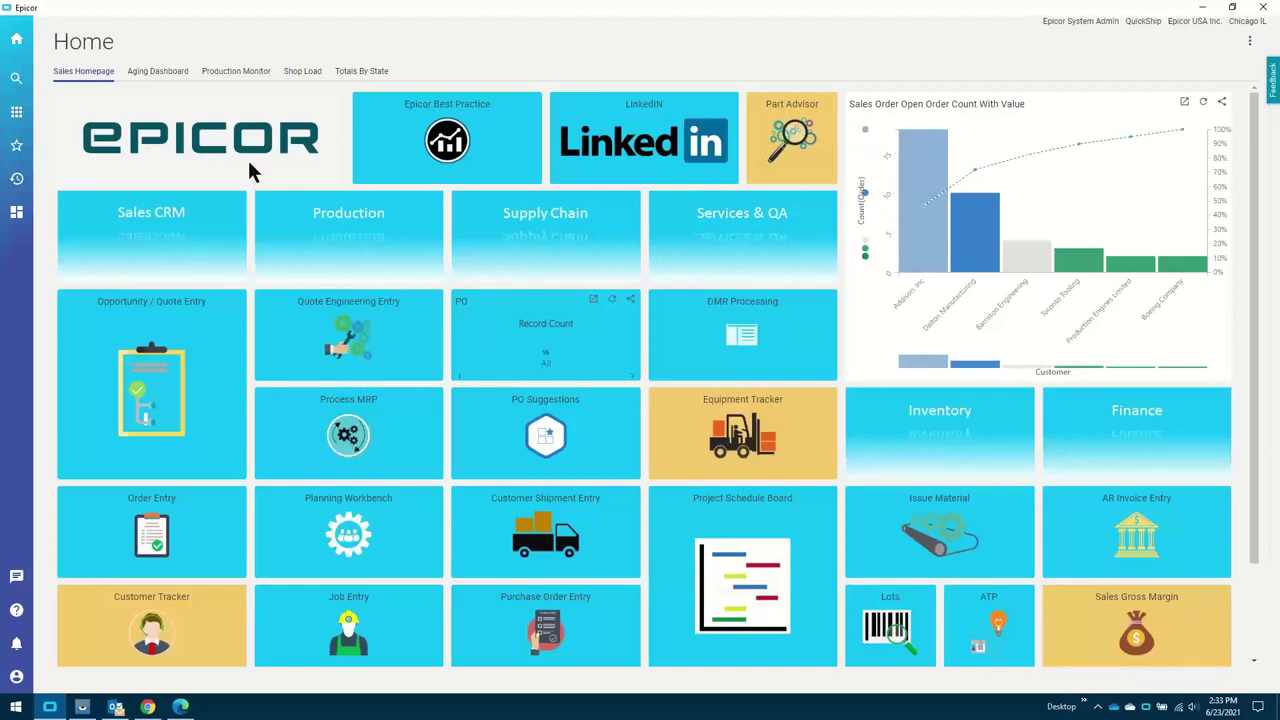
pyautogui.scroll(-2, 249, 171)
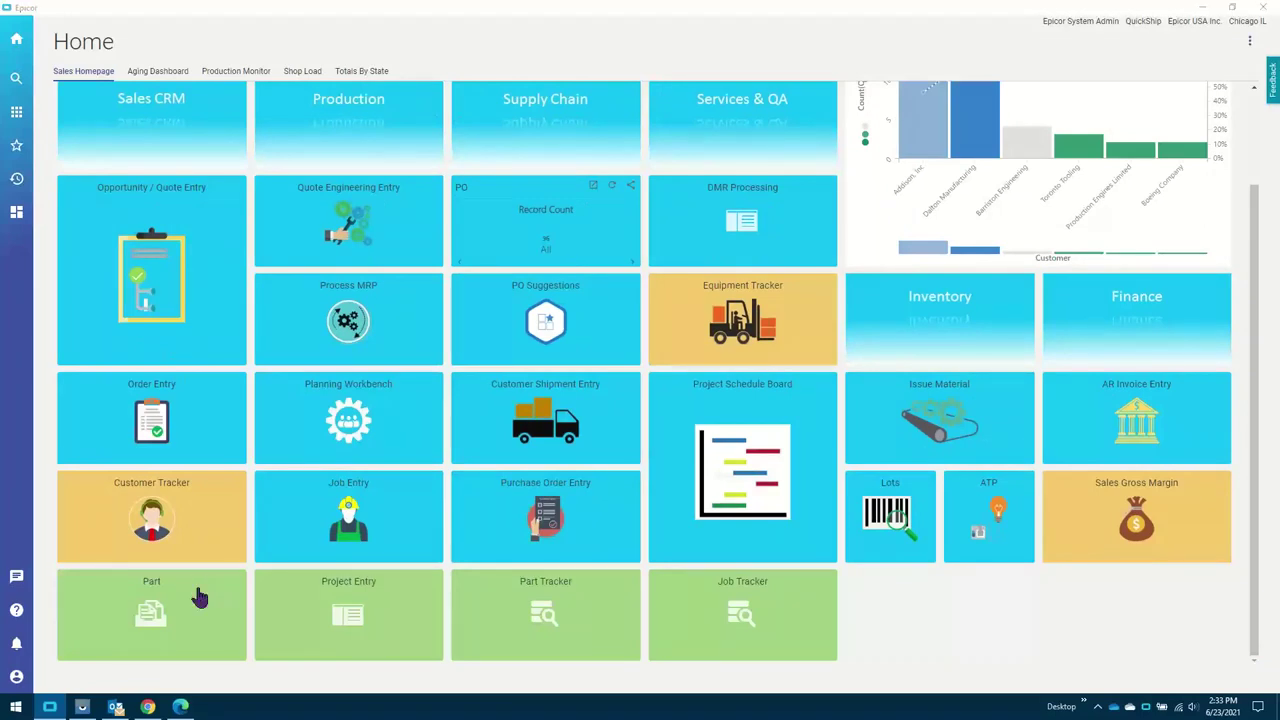
# Step: Load part DCD-100-SP via 'dcd', then view and close its MSDS part document
pyautogui.write('dcd')
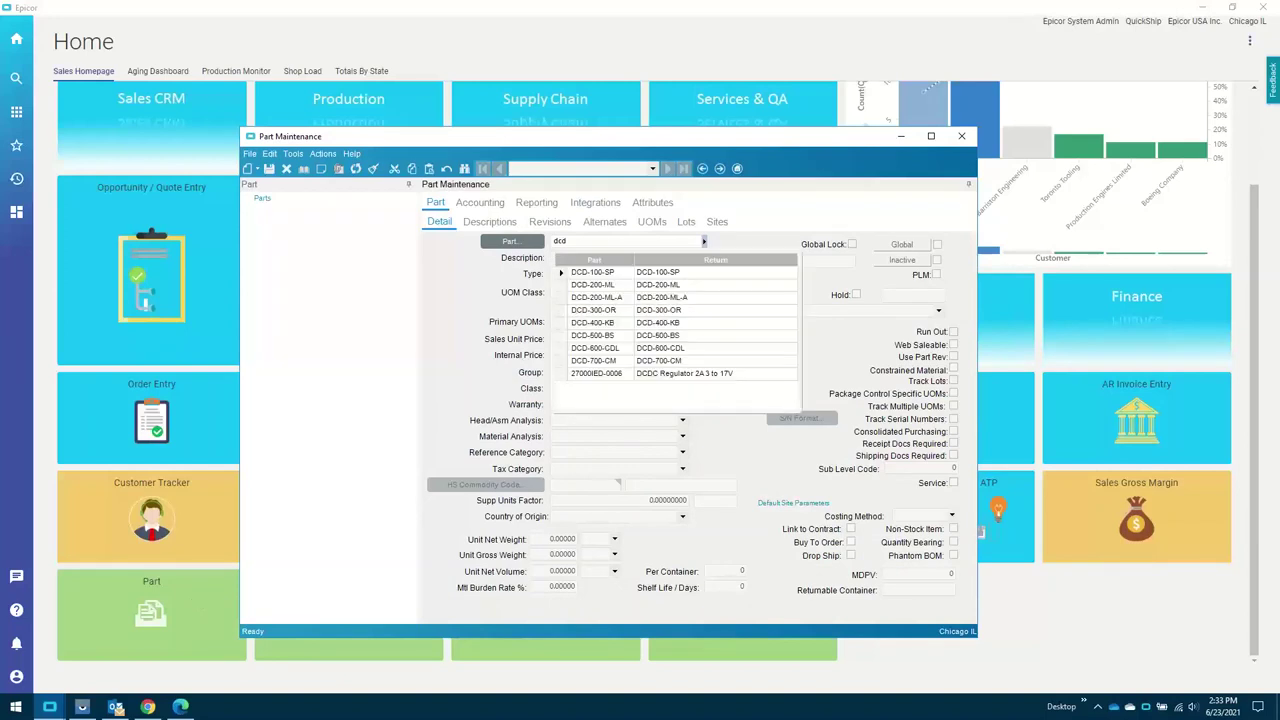
pyautogui.press('Return')
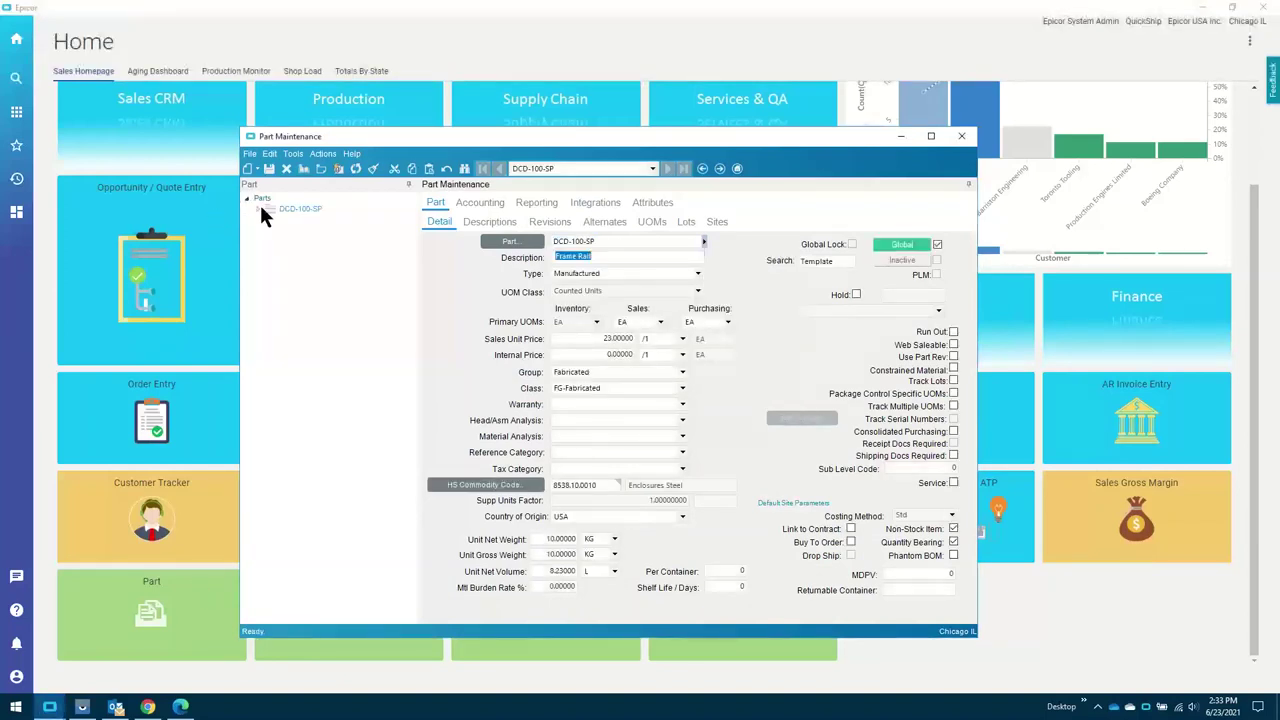
pyautogui.click(259, 208)
pyautogui.click(272, 219)
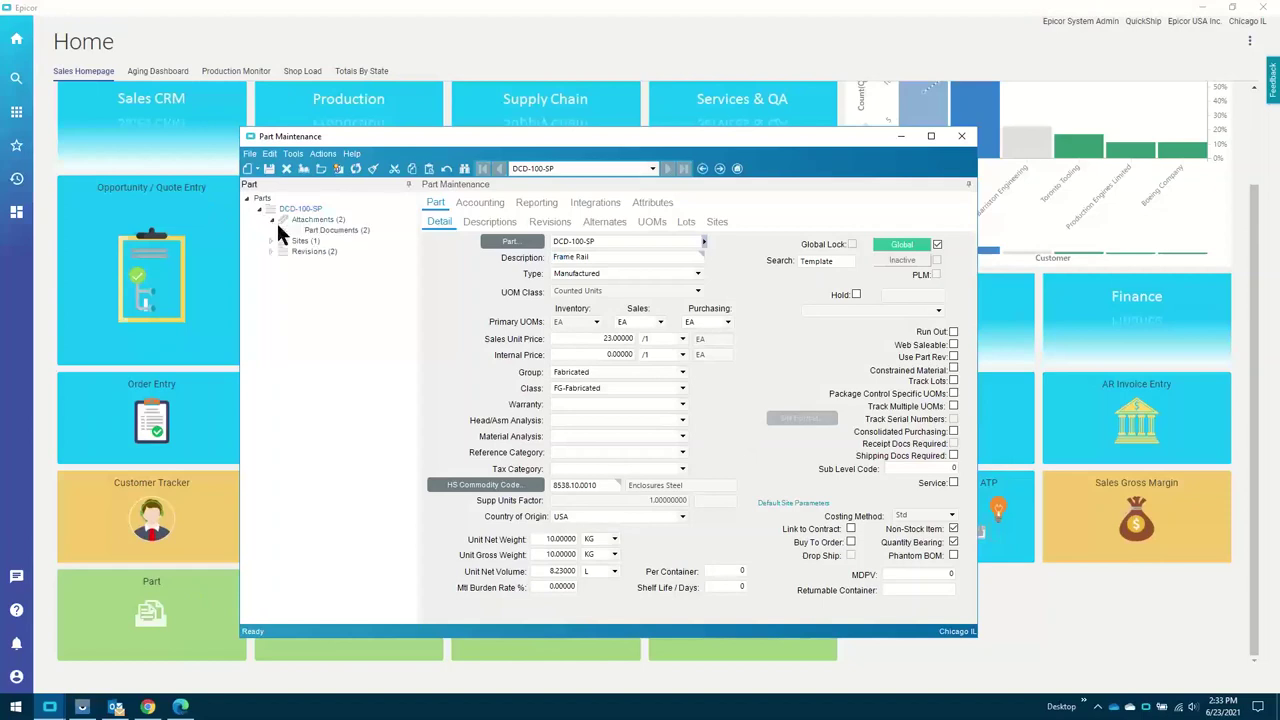
pyautogui.click(284, 230)
pyautogui.click(305, 235)
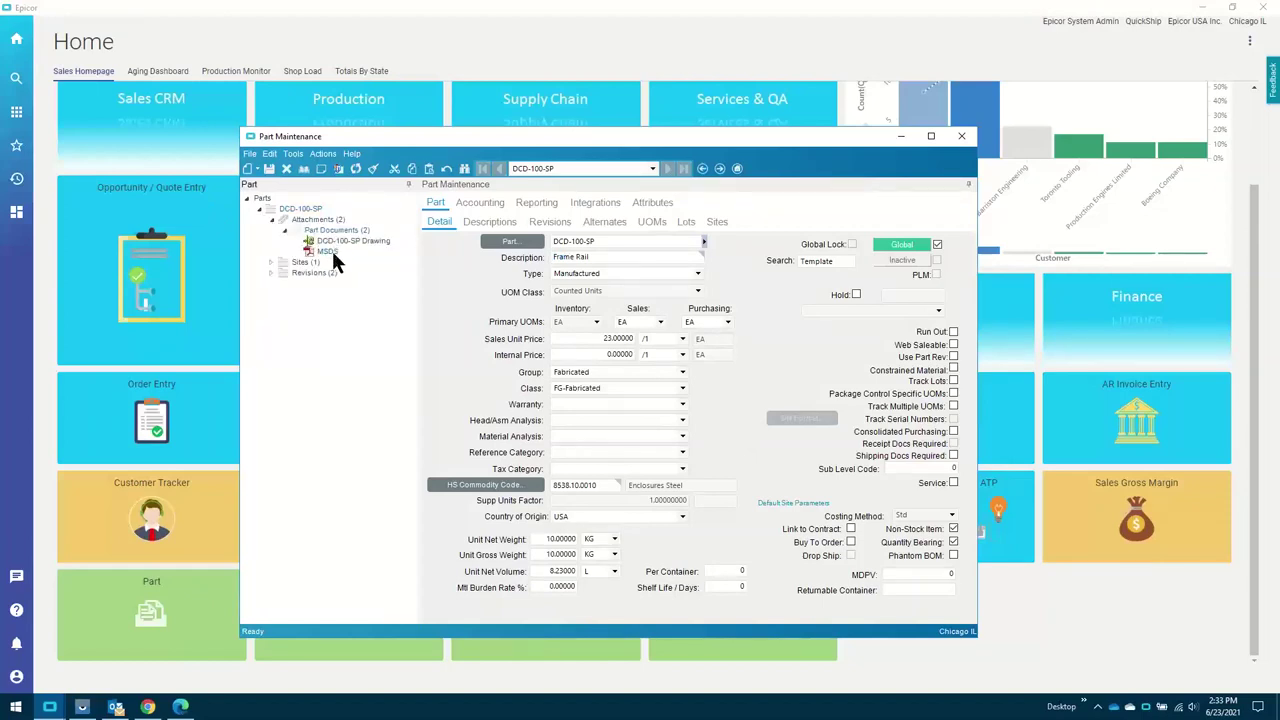
pyautogui.rightClick(332, 247)
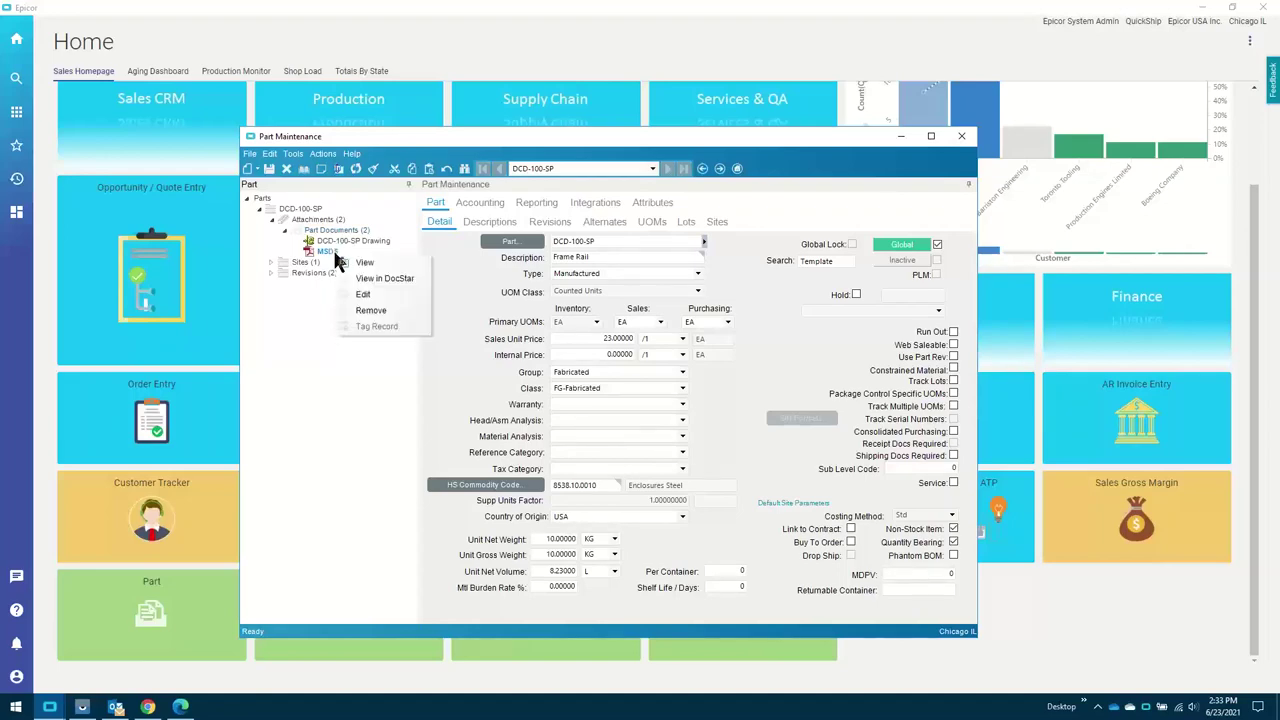
pyautogui.click(345, 261)
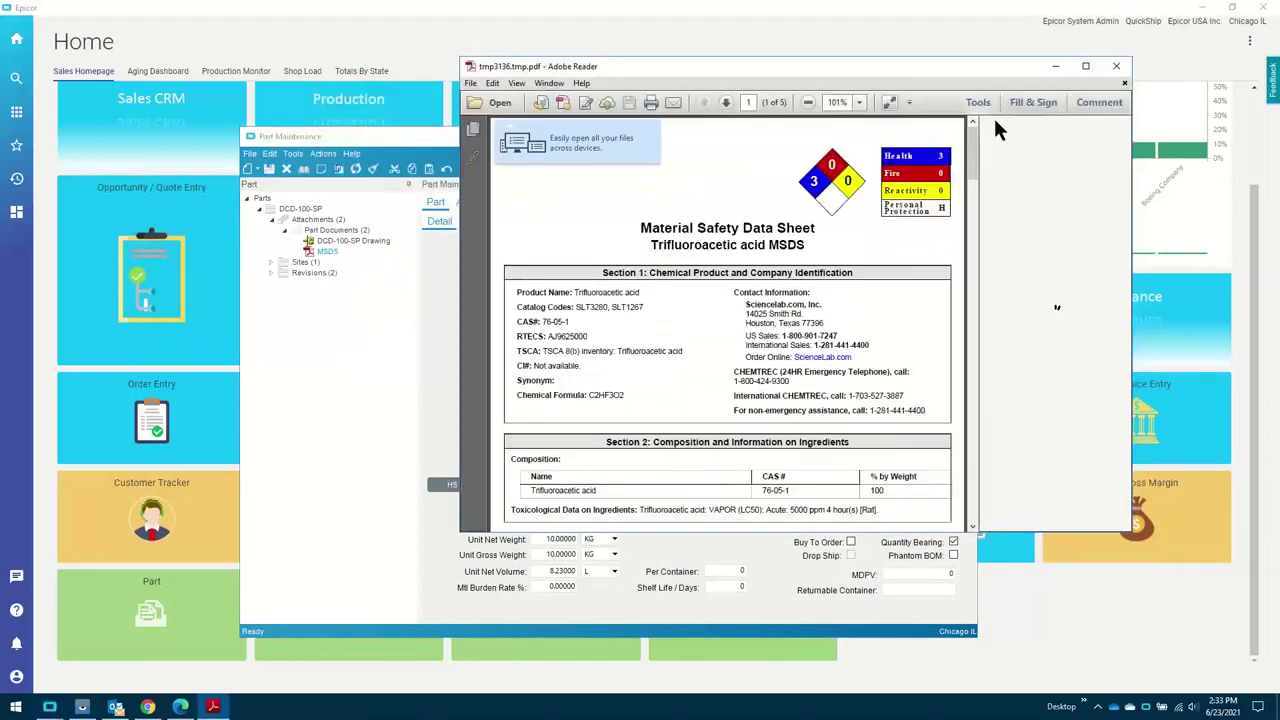
pyautogui.click(1116, 66)
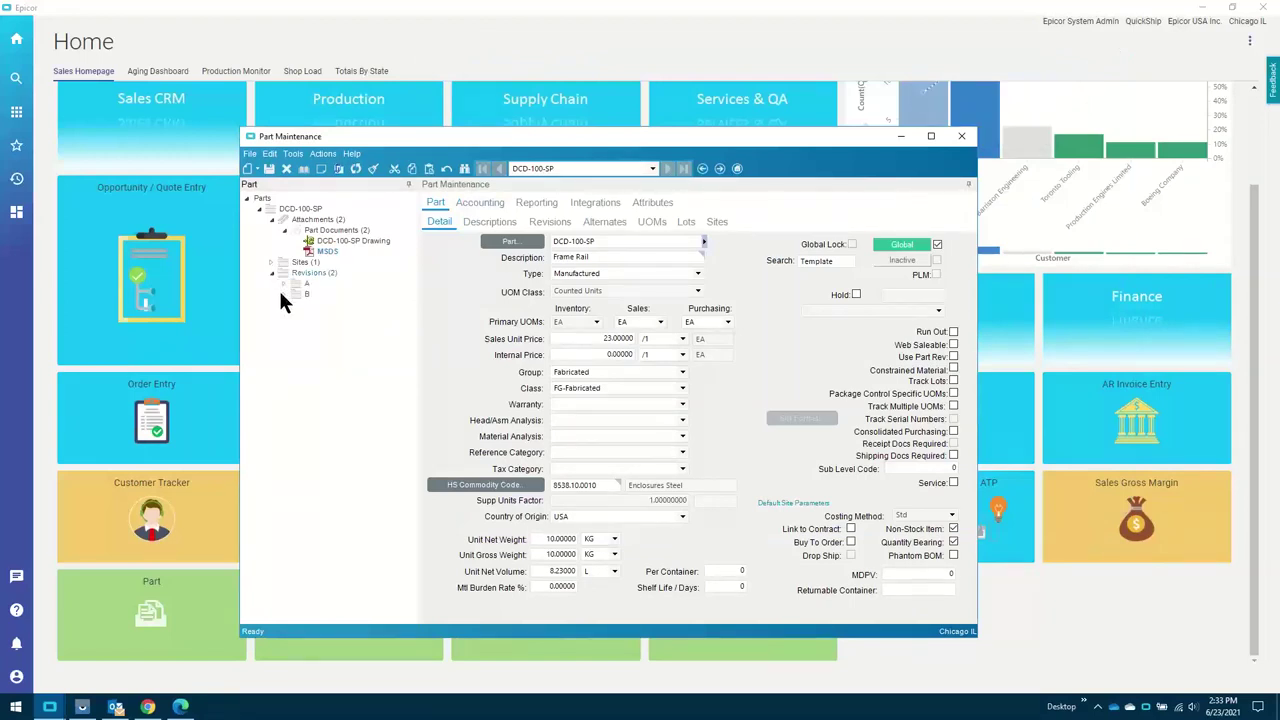
# Step: Play and close revision B's Setup Video attachment, then open File Explorer
pyautogui.click(283, 294)
pyautogui.click(297, 316)
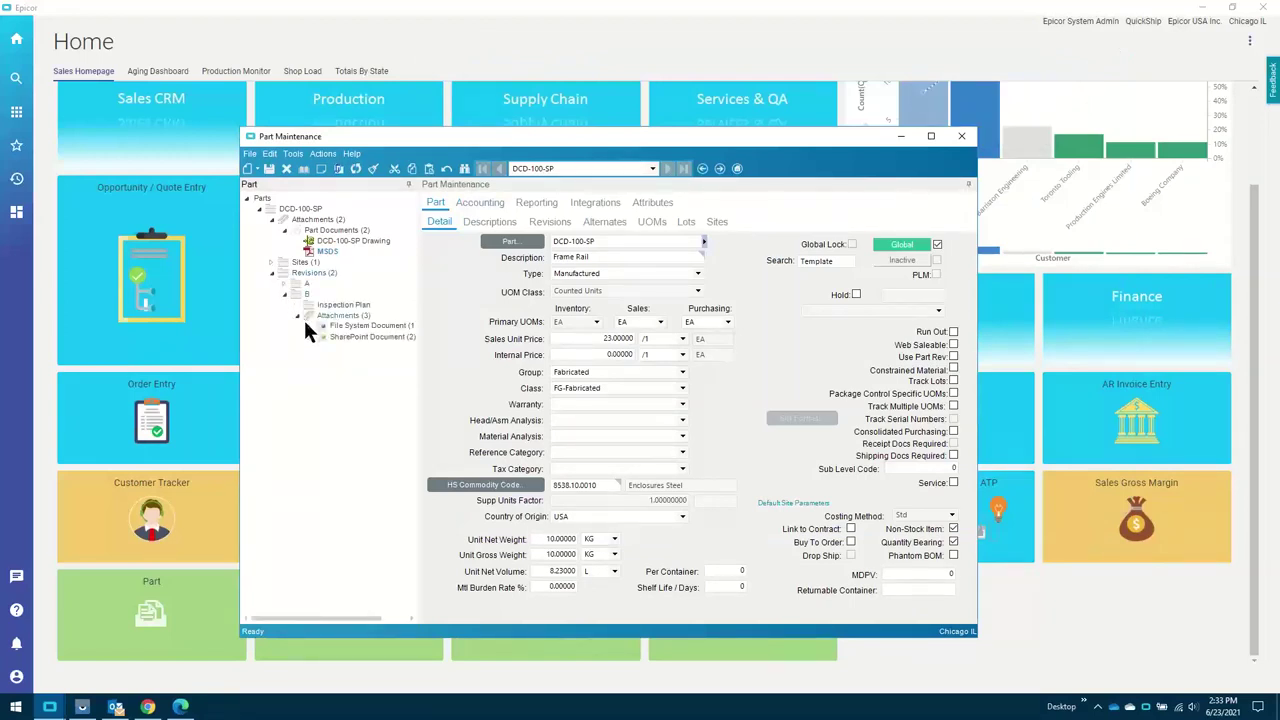
pyautogui.click(310, 326)
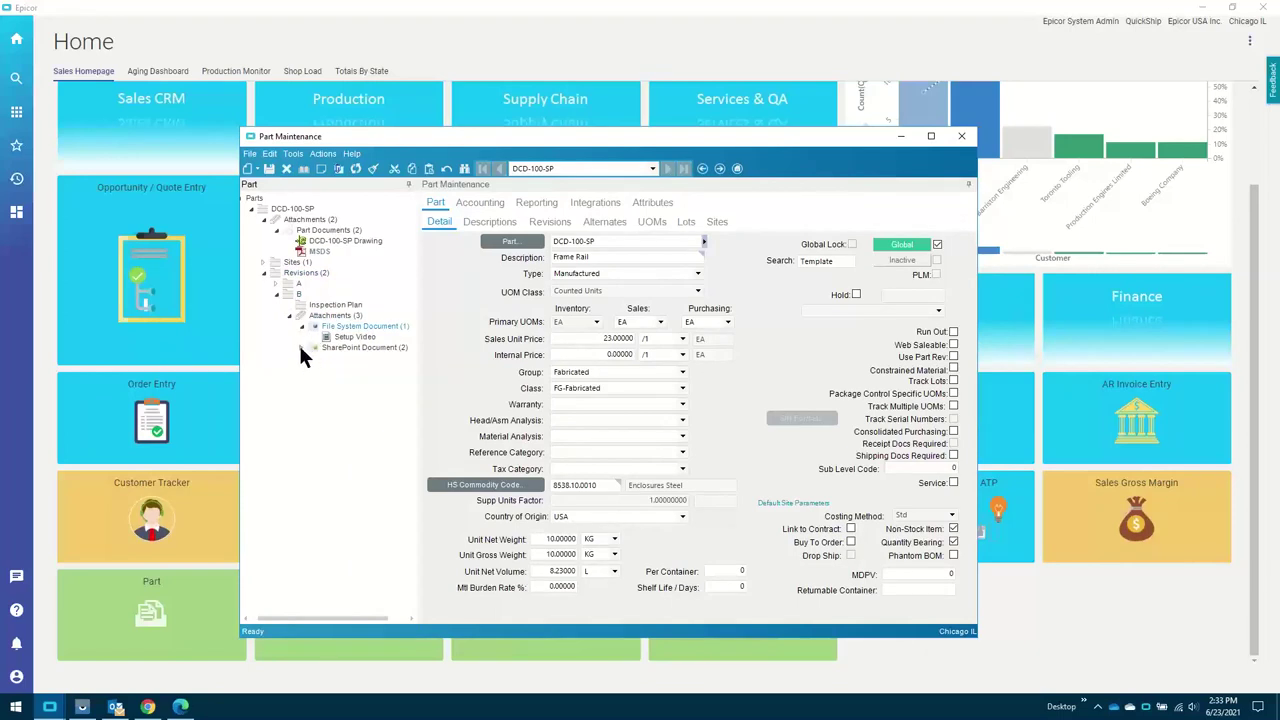
pyautogui.click(302, 348)
pyautogui.rightClick(341, 337)
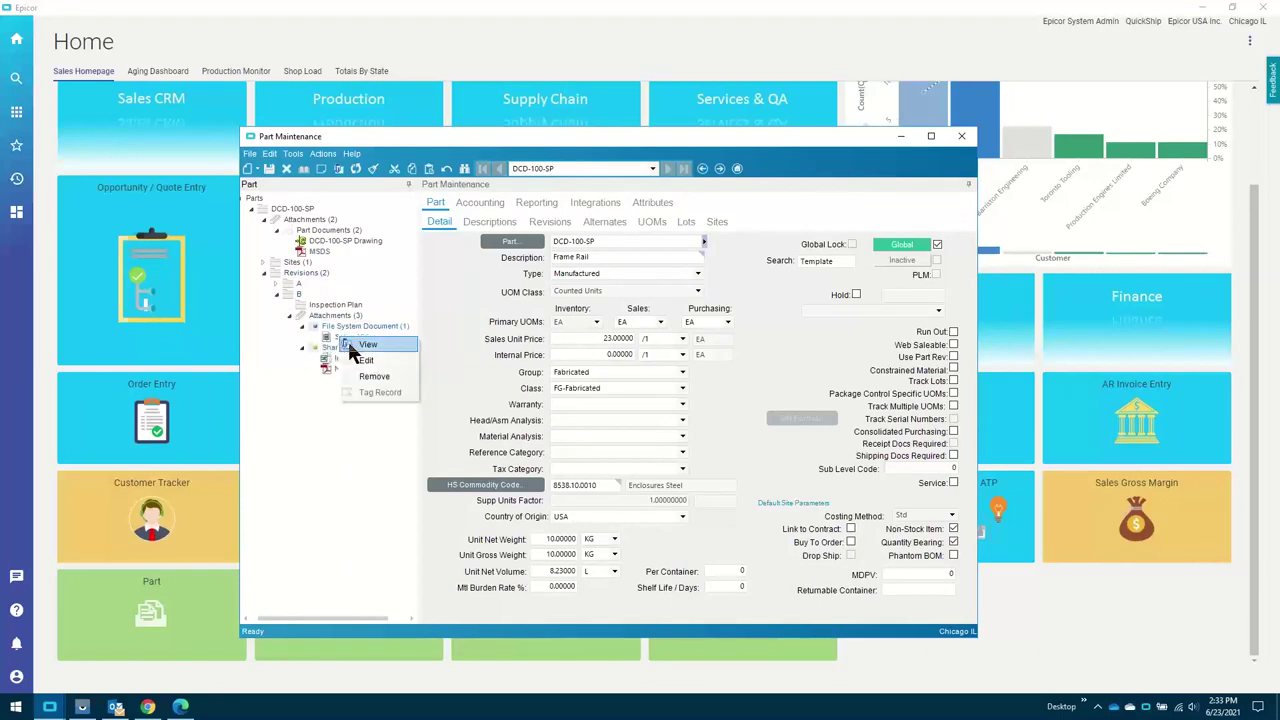
pyautogui.click(360, 345)
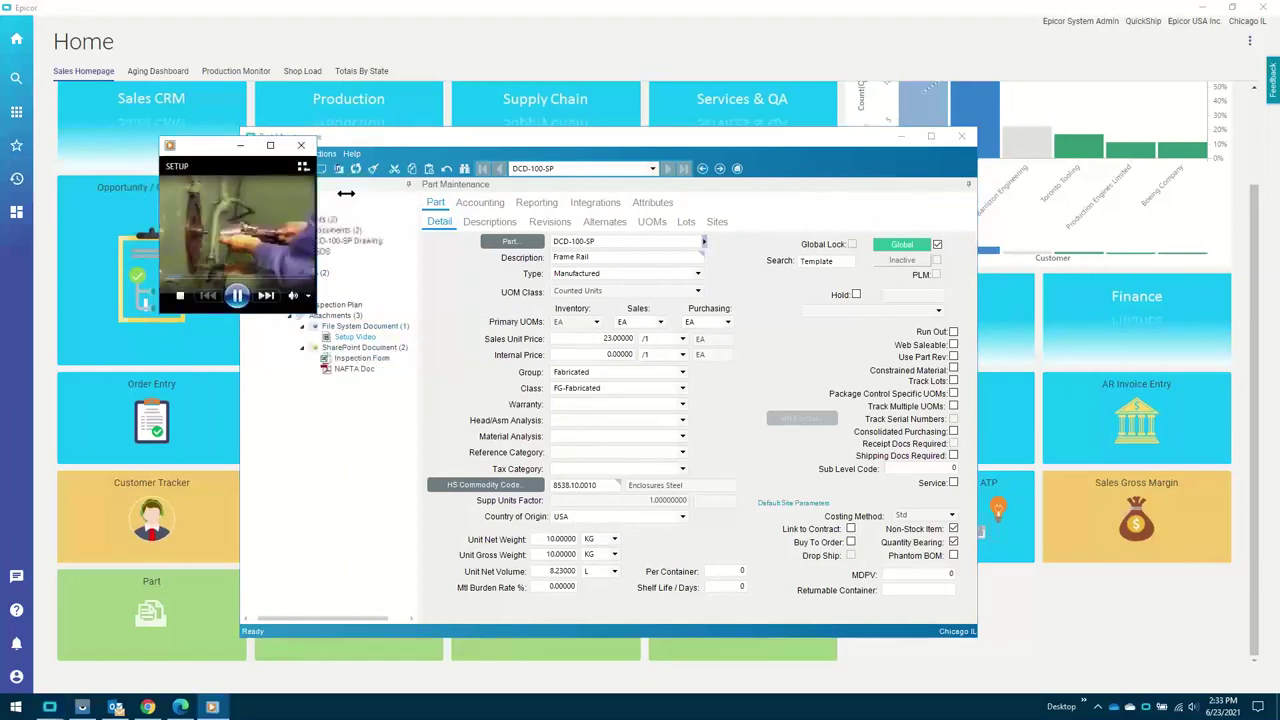
pyautogui.click(302, 147)
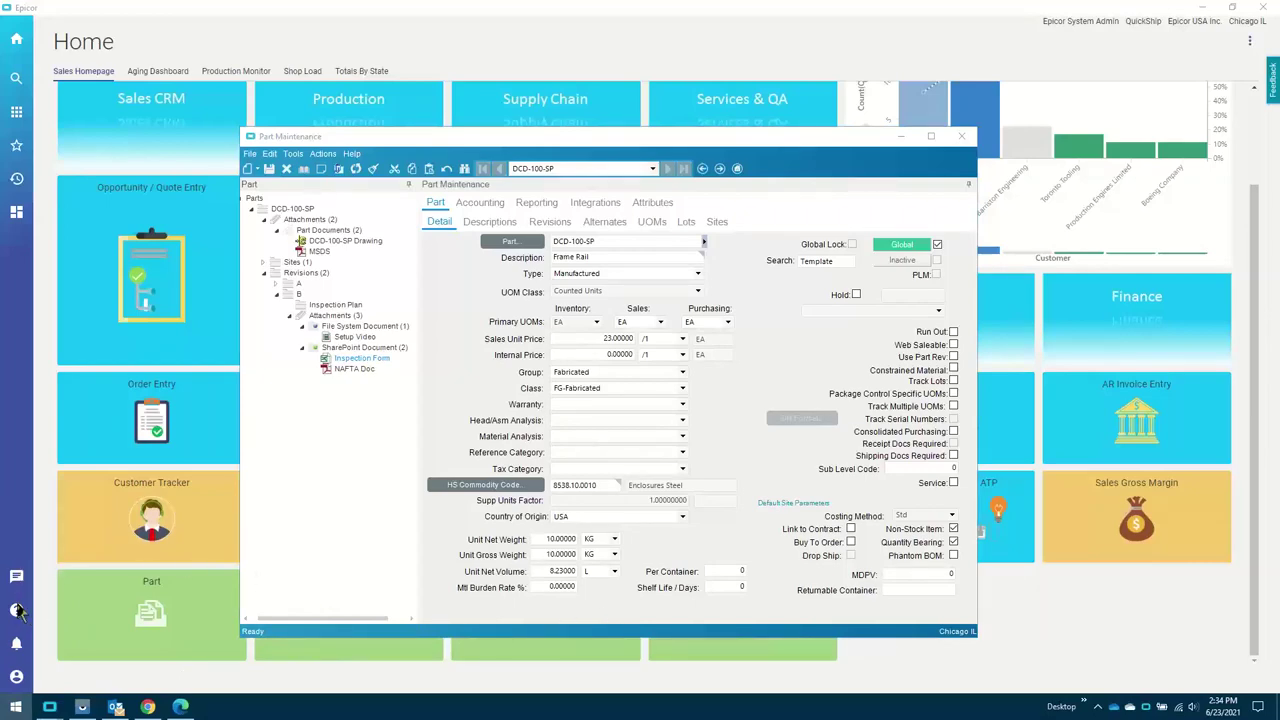
pyautogui.press('super+e')
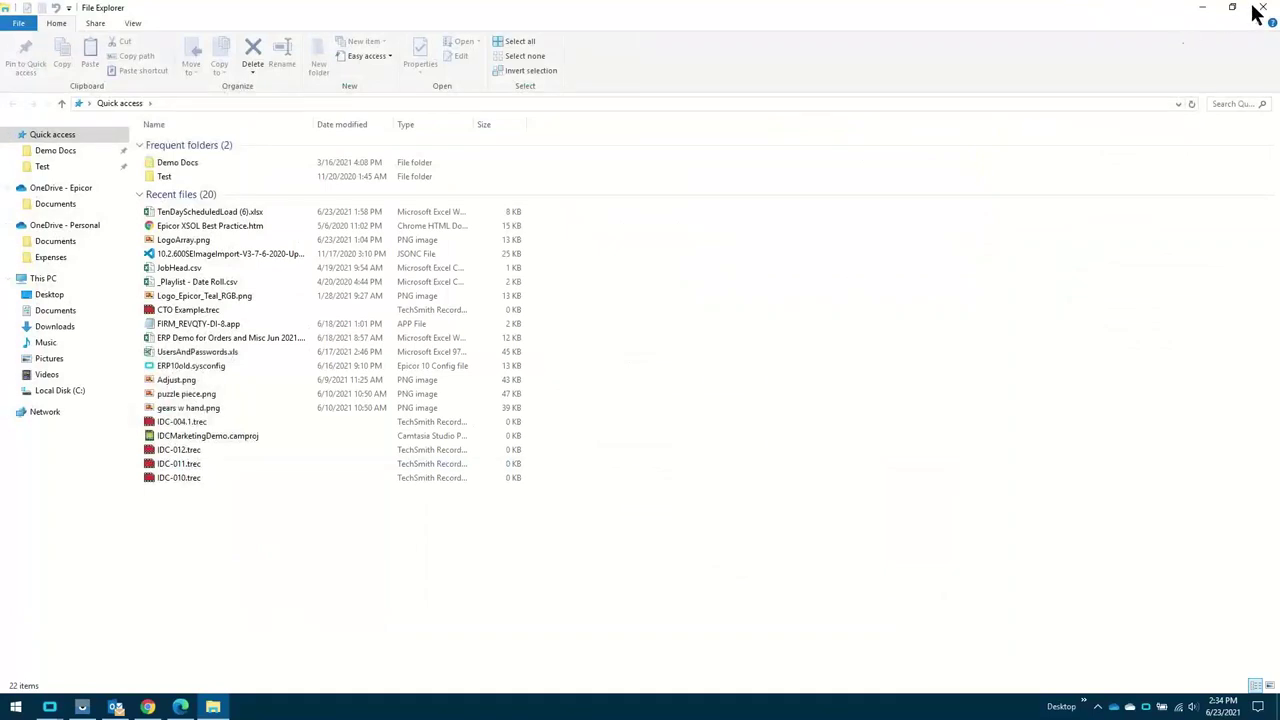
# Step: Drag CERT.pdf from the Test folder onto DCD-100-SP's Part Documents
pyautogui.click(1232, 7)
pyautogui.moveTo(950, 88); pyautogui.dragTo(1080, 49)
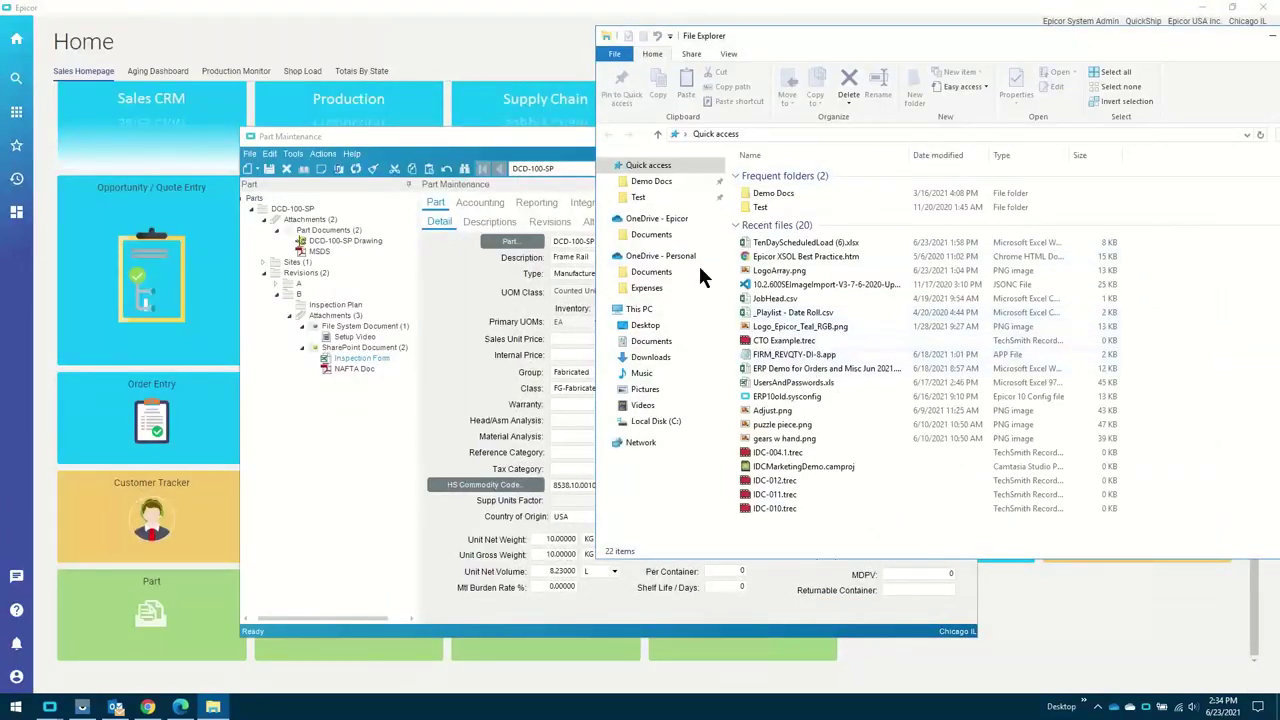
pyautogui.click(648, 197)
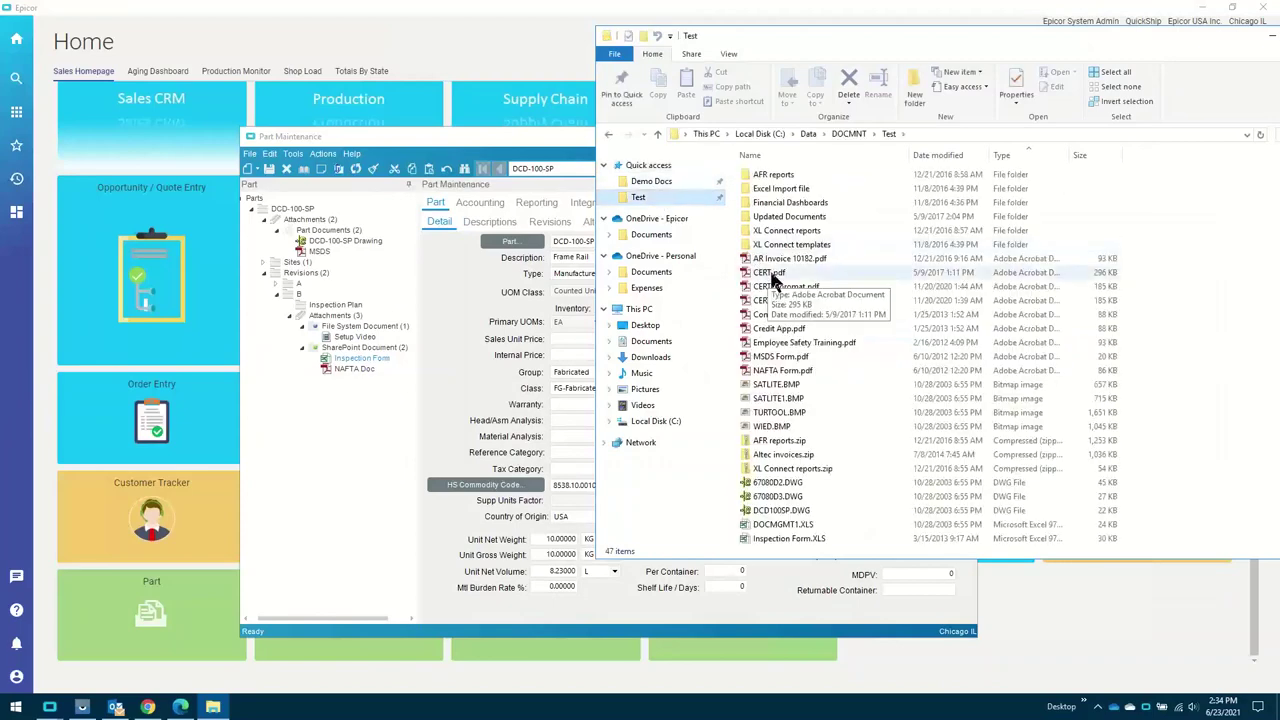
pyautogui.moveTo(768, 272)
pyautogui.mouseDown()
pyautogui.moveTo(384, 306)
pyautogui.moveTo(303, 230)
pyautogui.mouseUp()
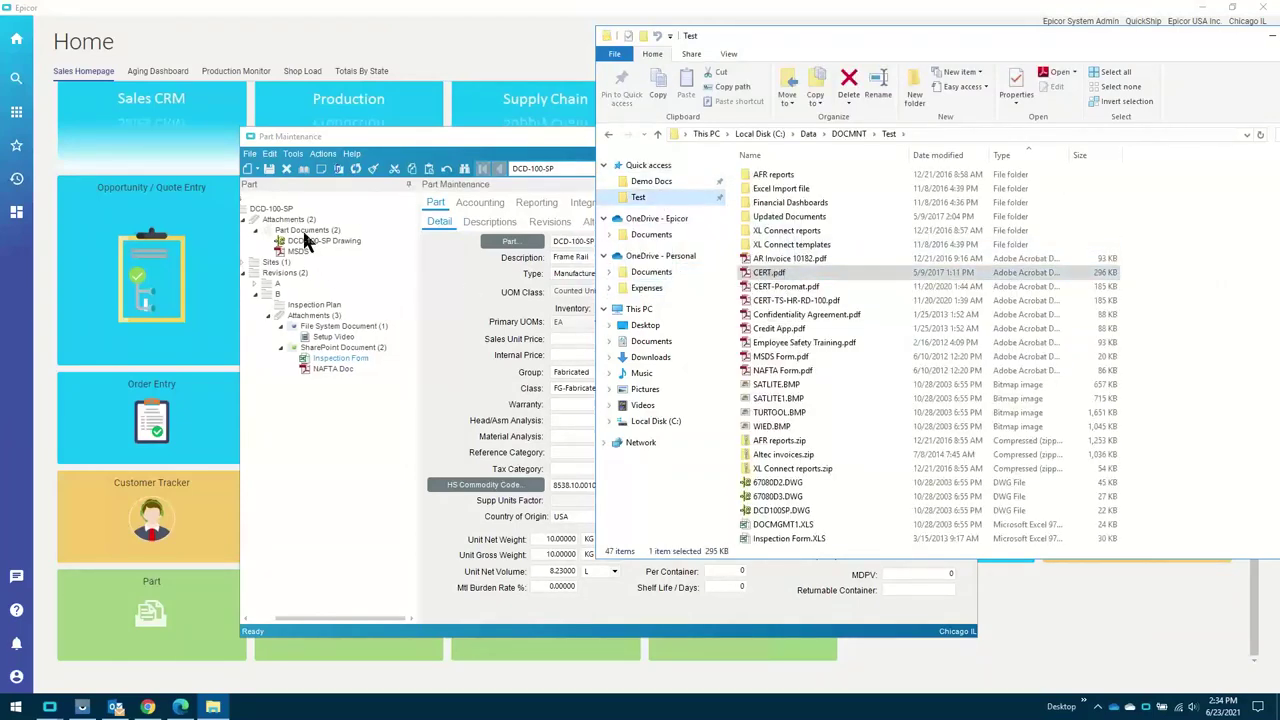
# Step: Title the attachment 'Cert', comment 'This is a cert', set Published, and confirm
pyautogui.click(499, 256)
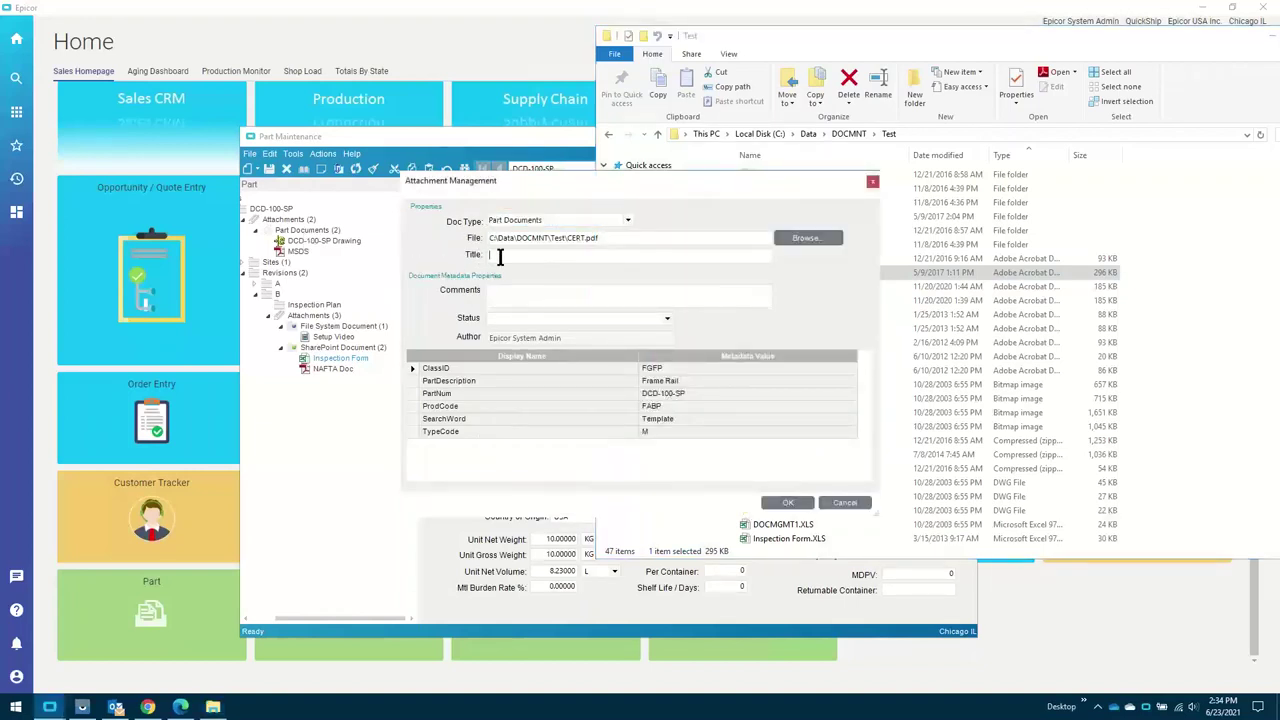
pyautogui.write('Cert')
pyautogui.write('This is a')
pyautogui.write(' cert')
pyautogui.click(639, 321)
pyautogui.click(663, 321)
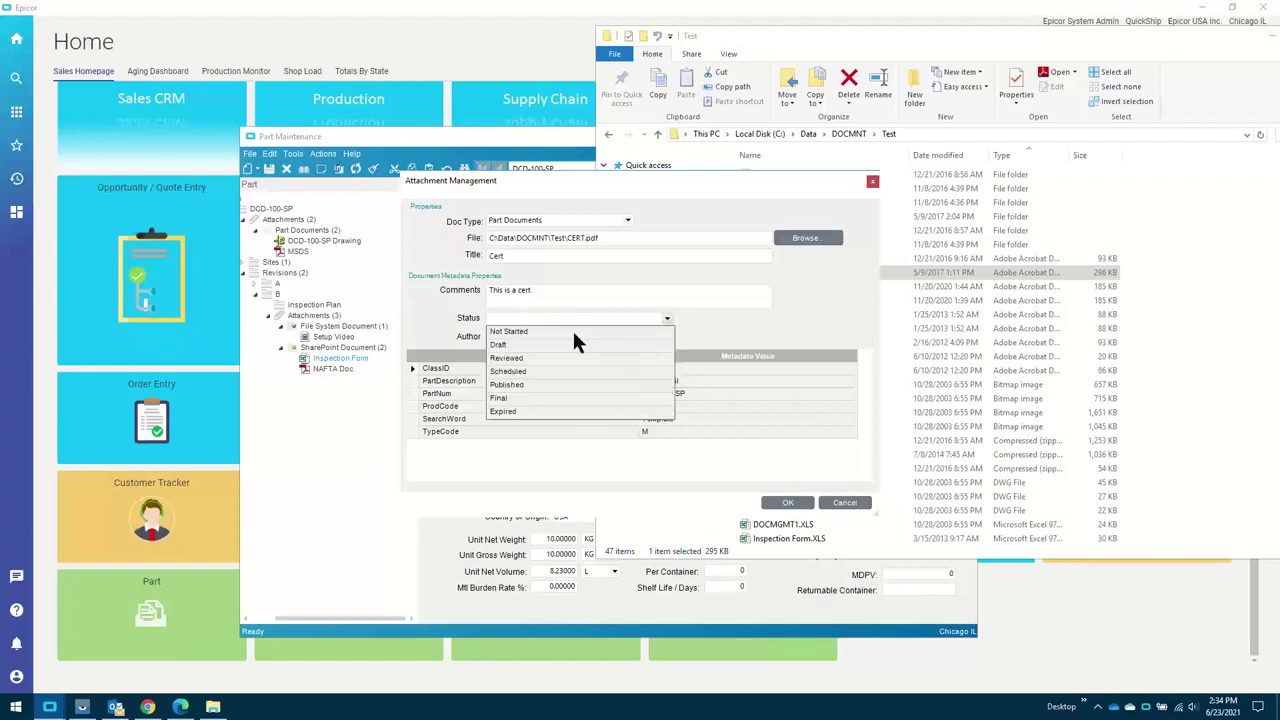
pyautogui.click(512, 384)
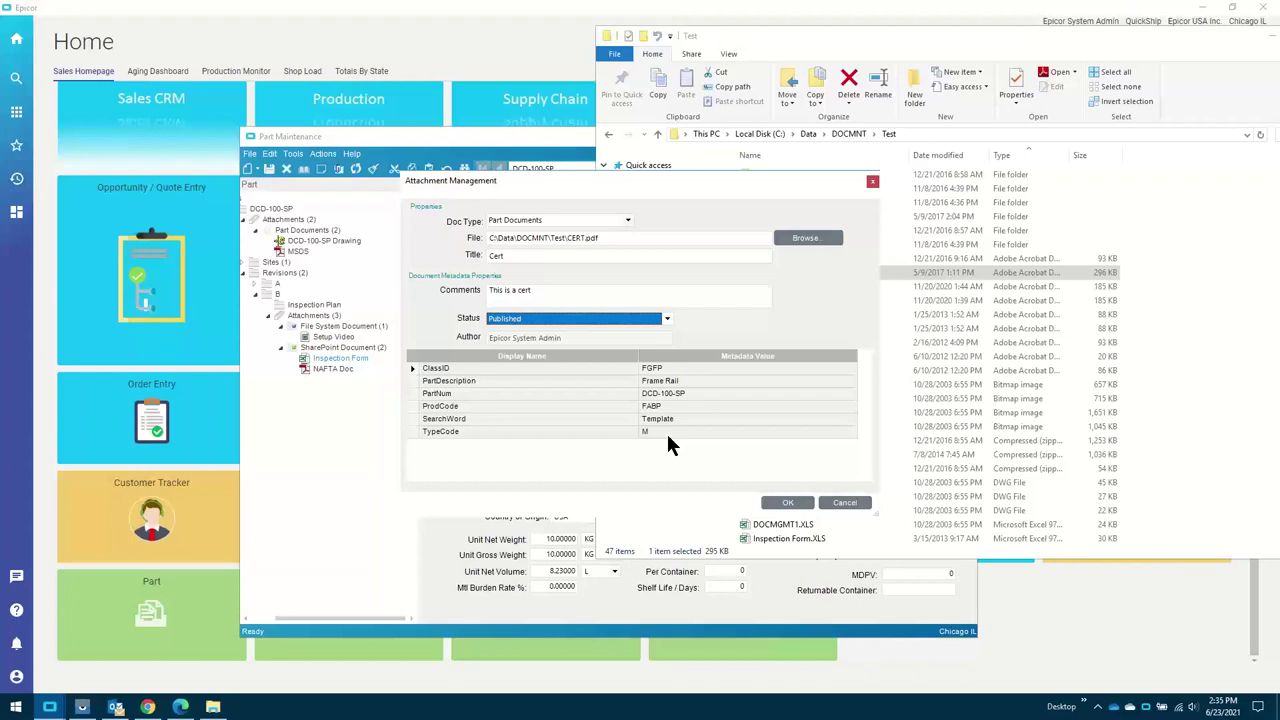
pyautogui.click(782, 502)
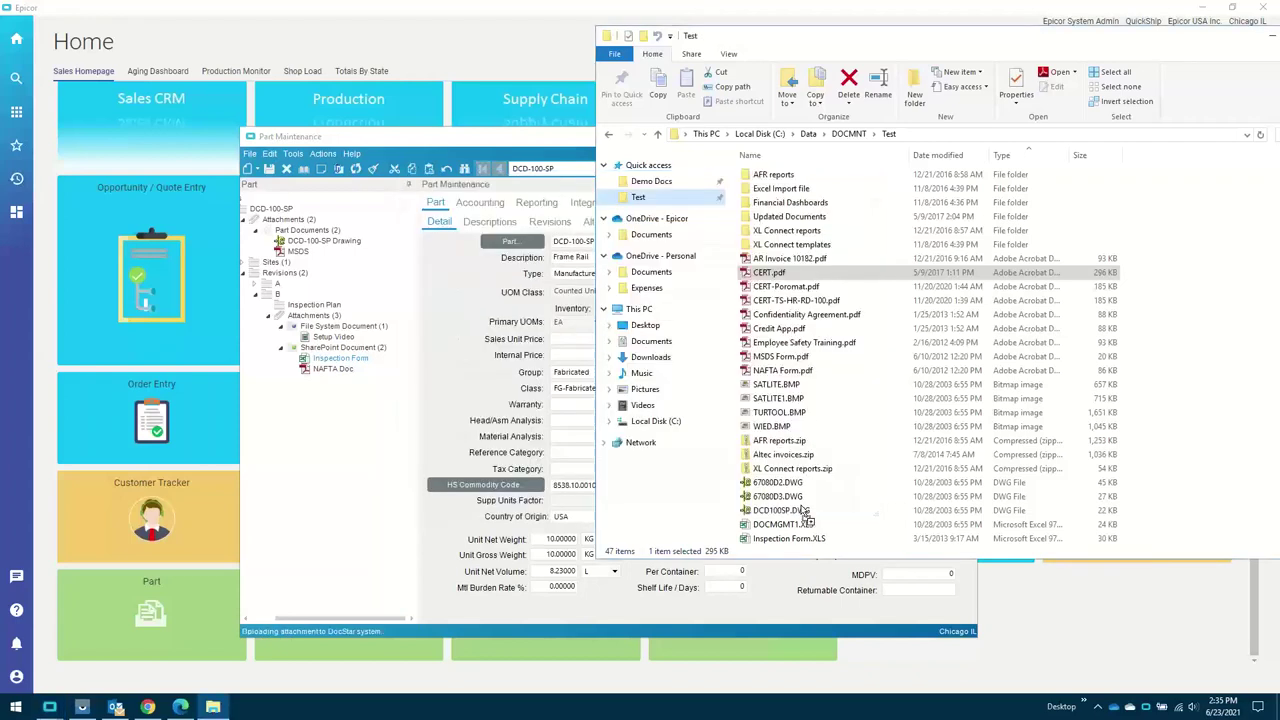
# Step: View the new Cert part document, close the PDF, and bring the Test folder forward
pyautogui.click(293, 258)
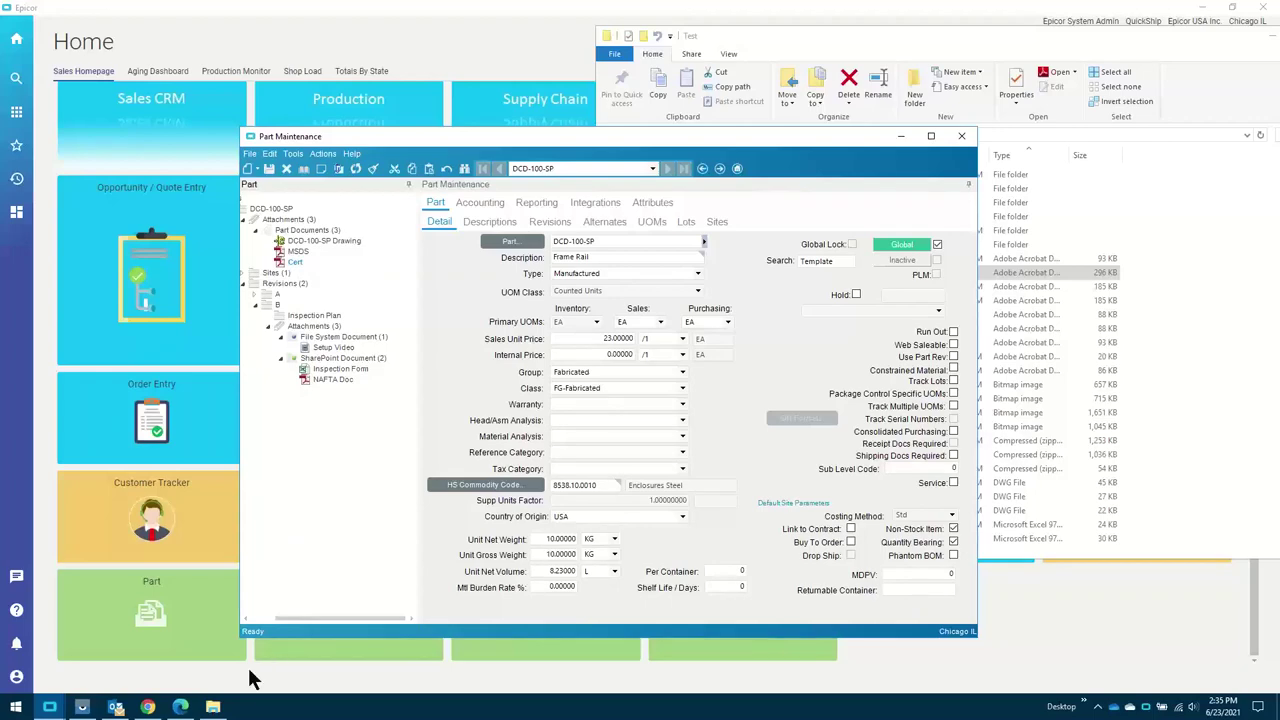
pyautogui.rightClick(294, 262)
pyautogui.click(296, 268)
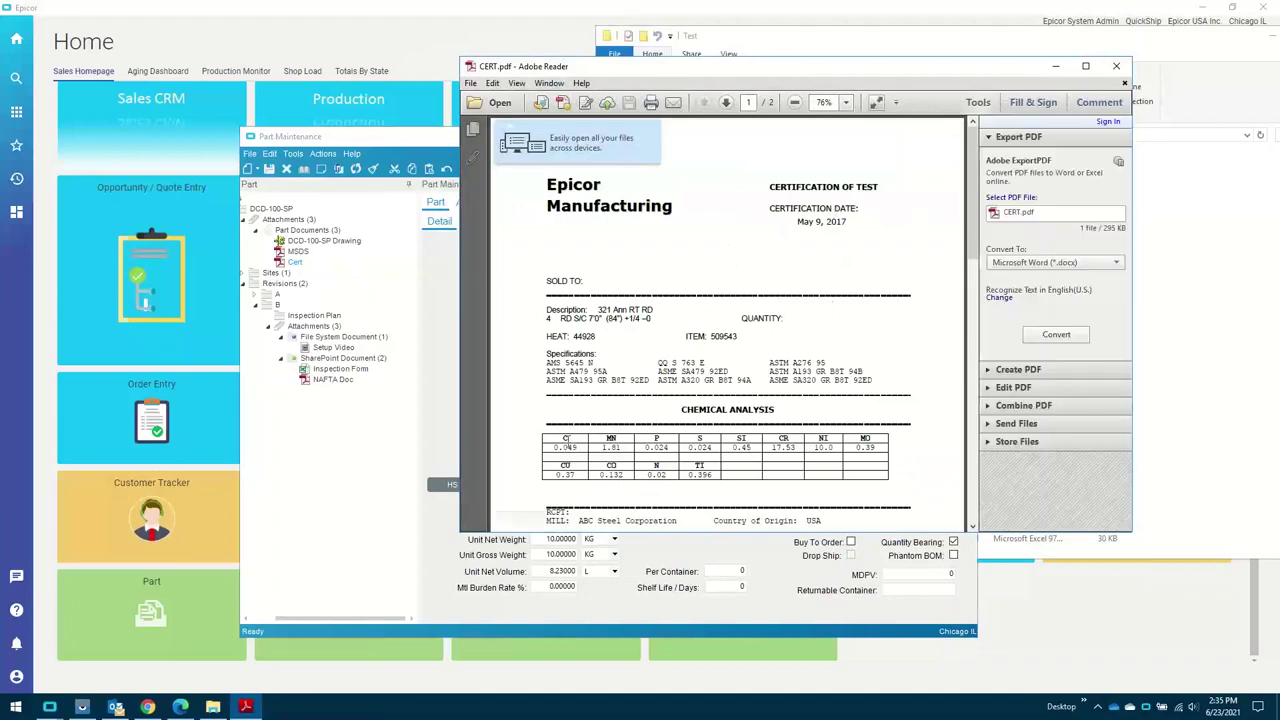
pyautogui.click(1116, 66)
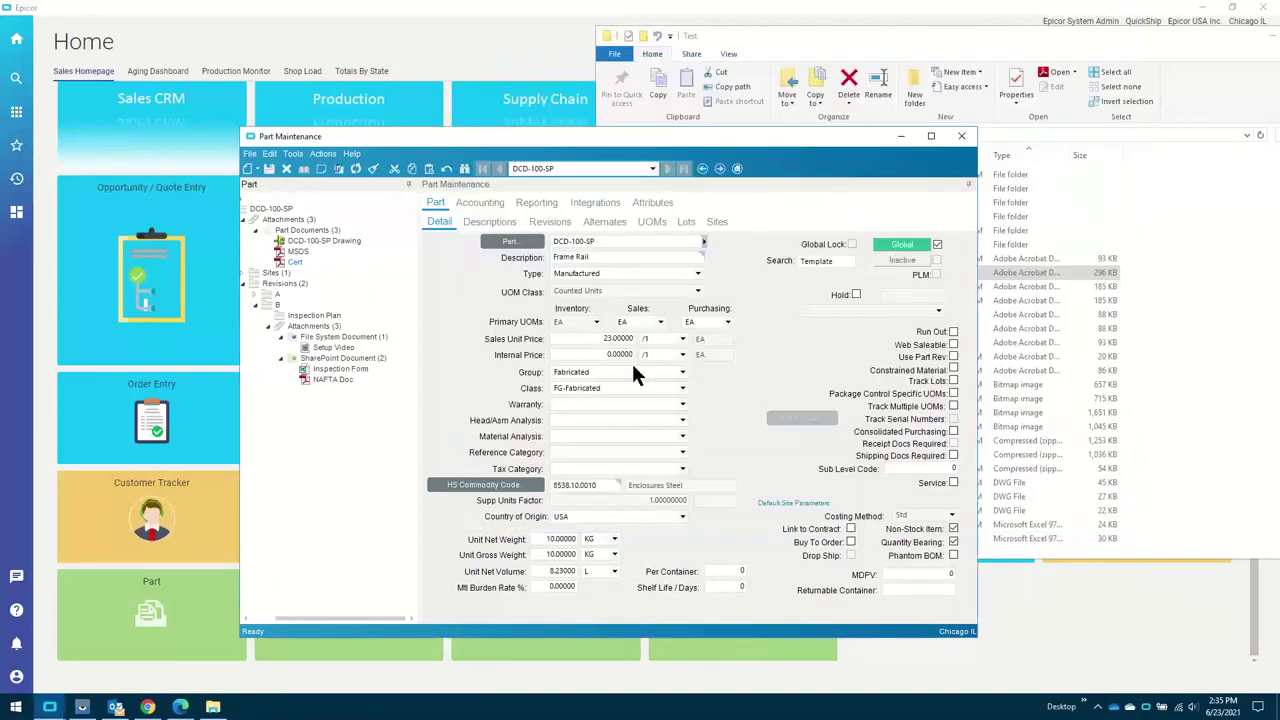
pyautogui.click(222, 707)
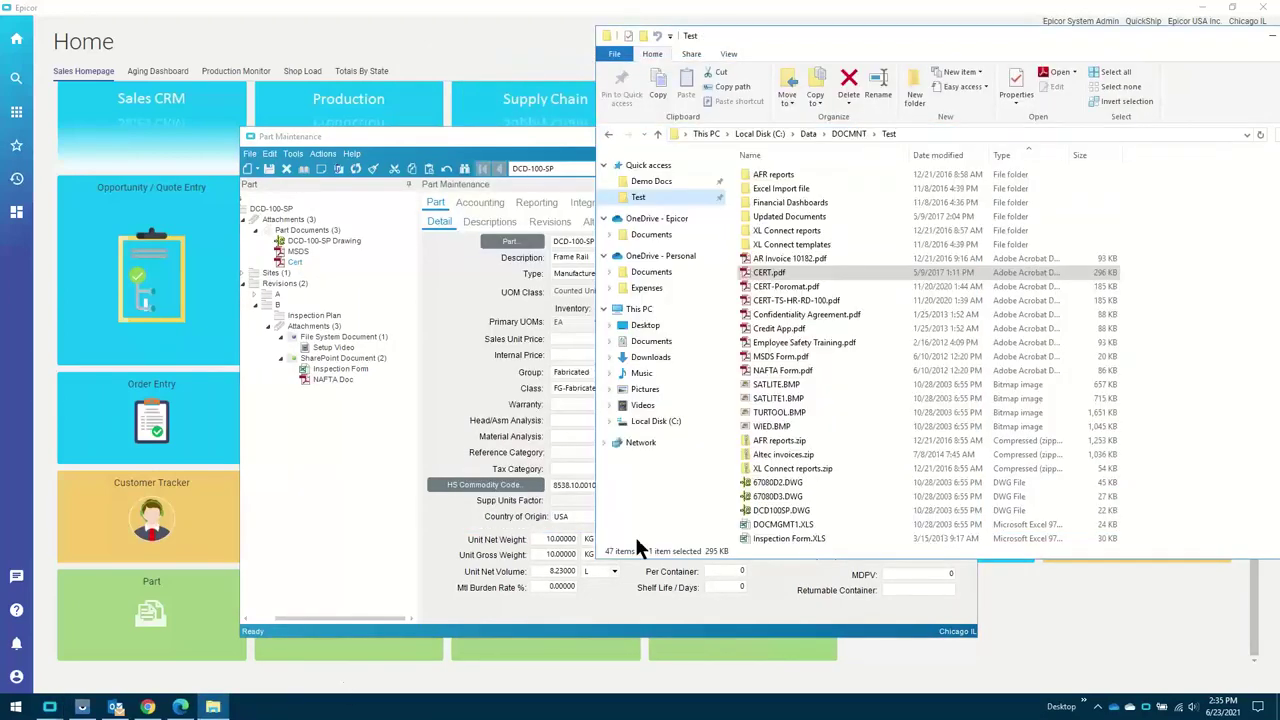
# Step: Drag the updated CERT.pdf from Updated Documents onto Part Documents, titled Cert
pyautogui.doubleClick(834, 214)
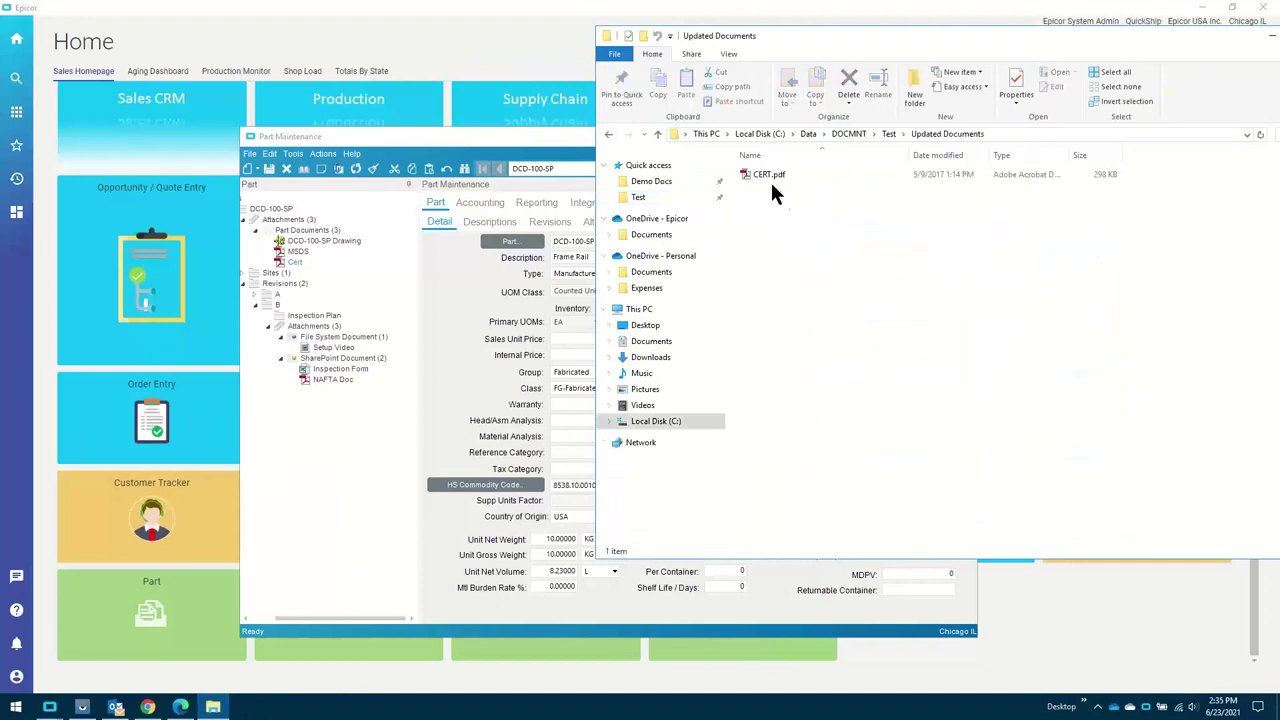
pyautogui.moveTo(770, 176); pyautogui.dragTo(296, 240)
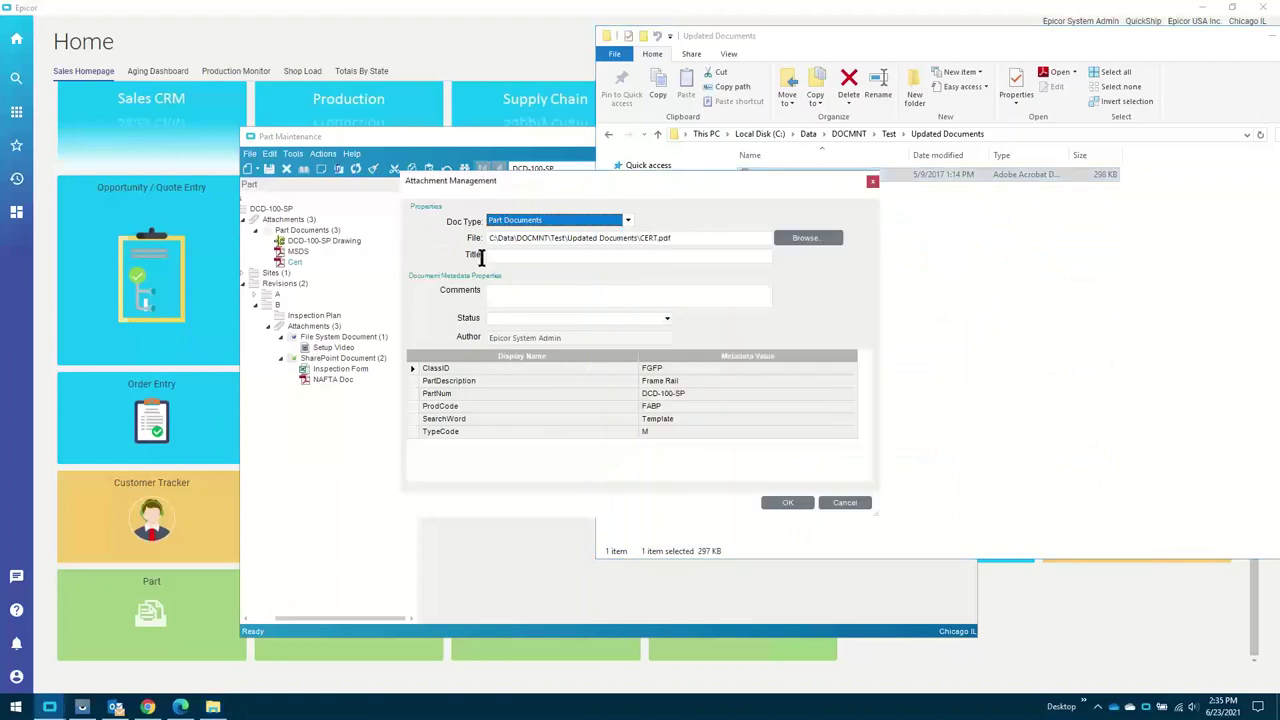
pyautogui.write('Cert')
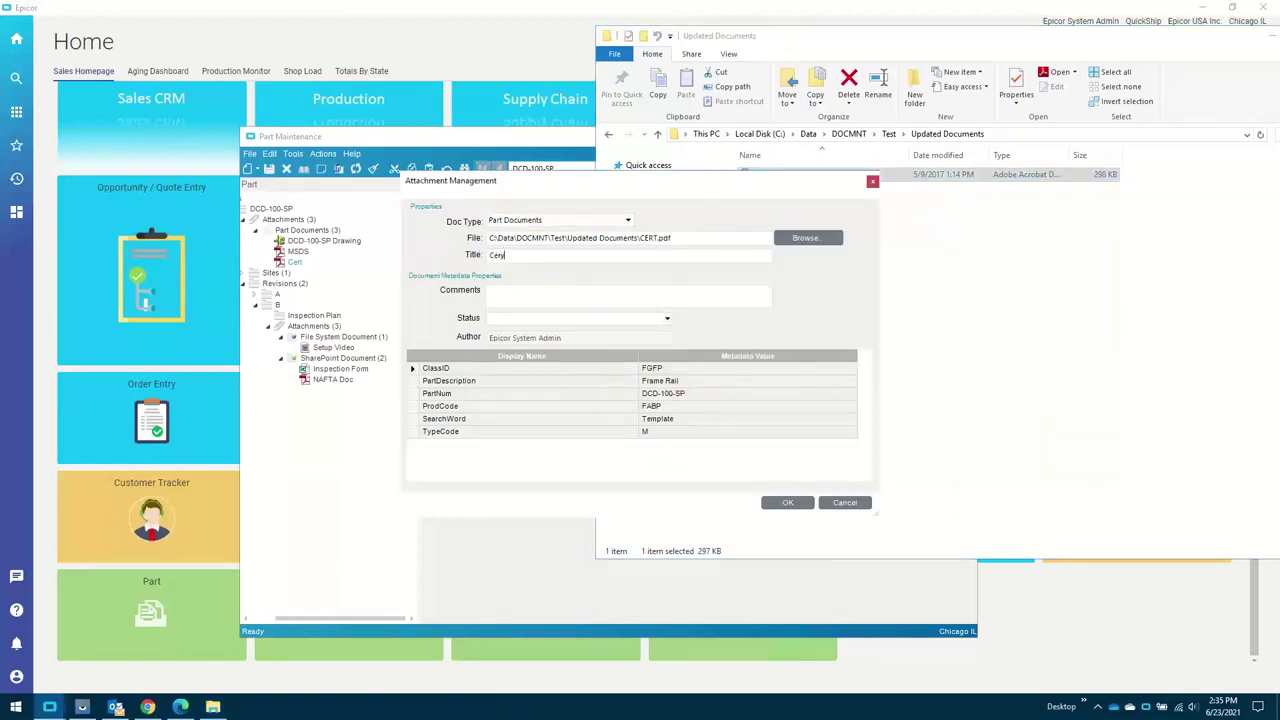
pyautogui.press('BackSpace')
pyautogui.press('Tab')
pyautogui.write('Cert')
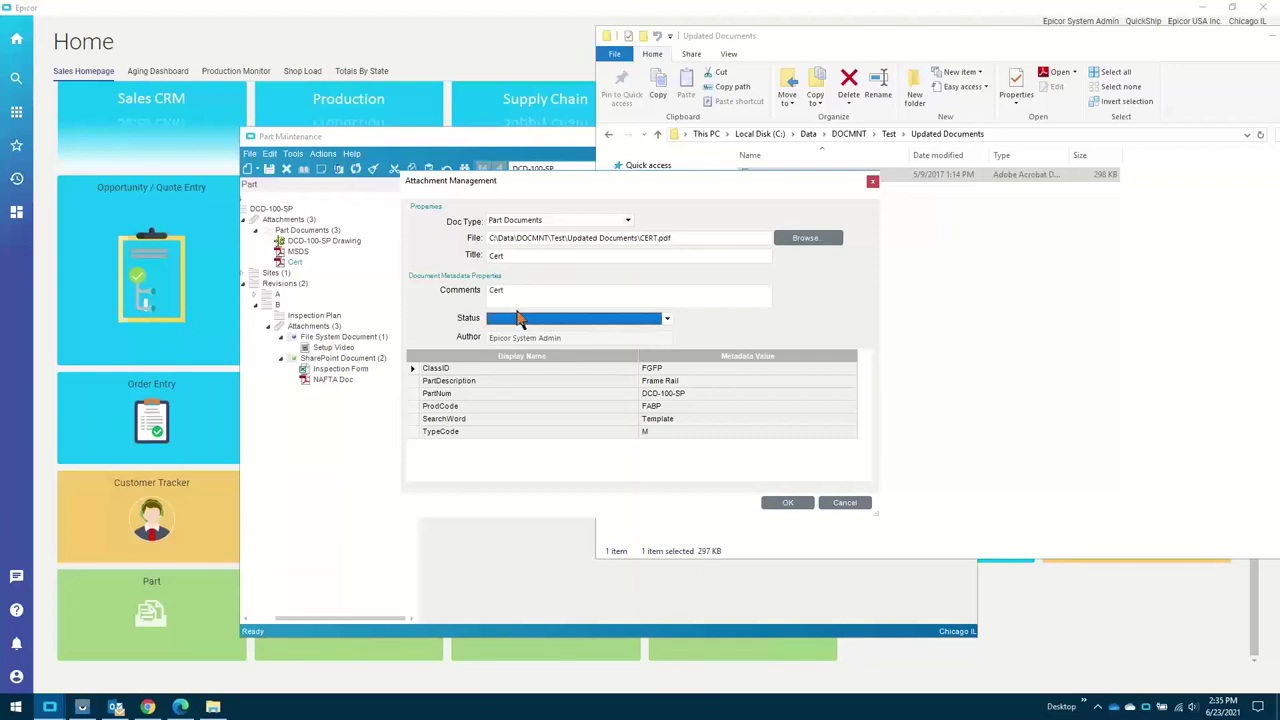
# Step: Choose a status, confirm, and store the file as a new version of Cert
pyautogui.click(521, 320)
pyautogui.click(517, 380)
pyautogui.click(783, 505)
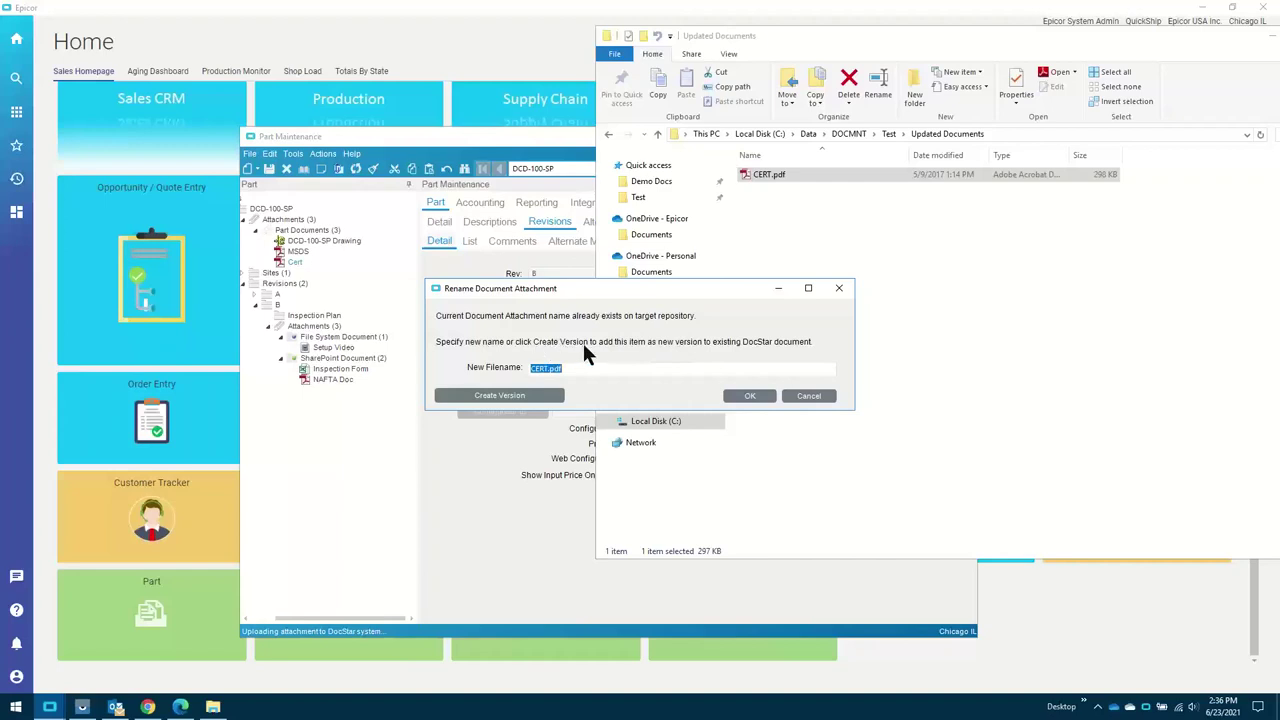
pyautogui.click(521, 395)
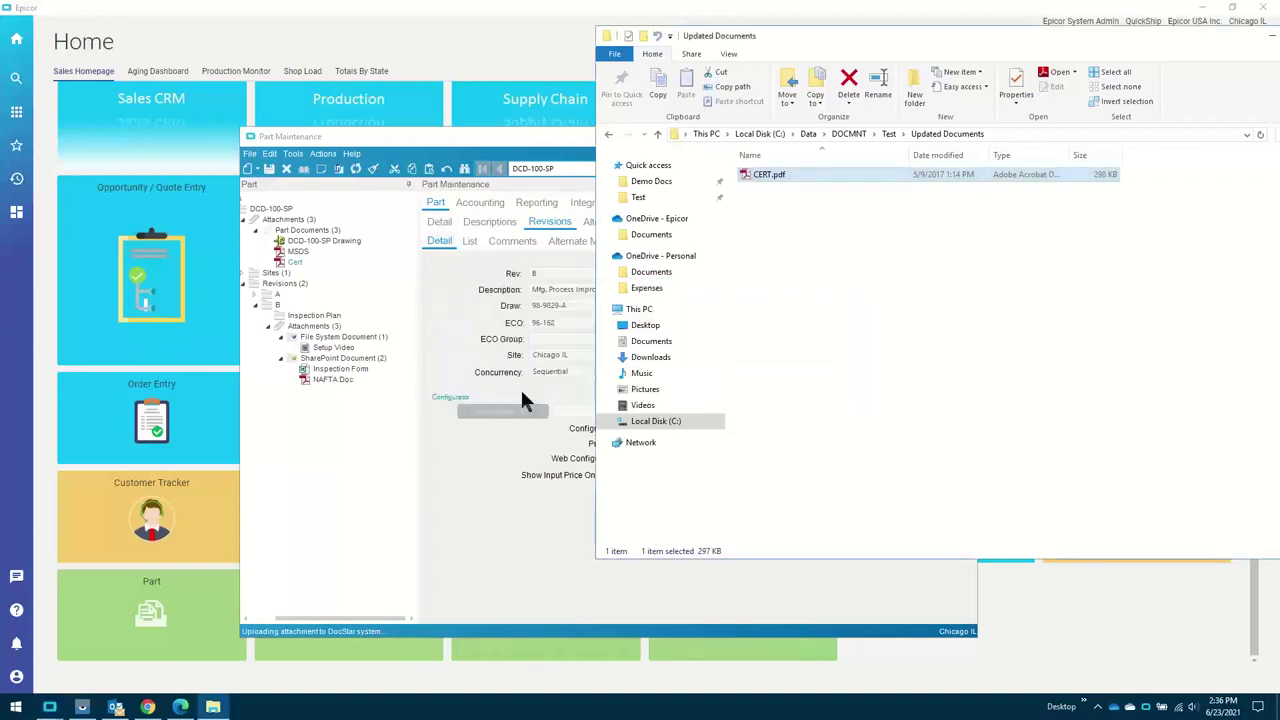
pyautogui.click(1014, 40)
pyautogui.moveTo(1014, 46); pyautogui.dragTo(795, 60)
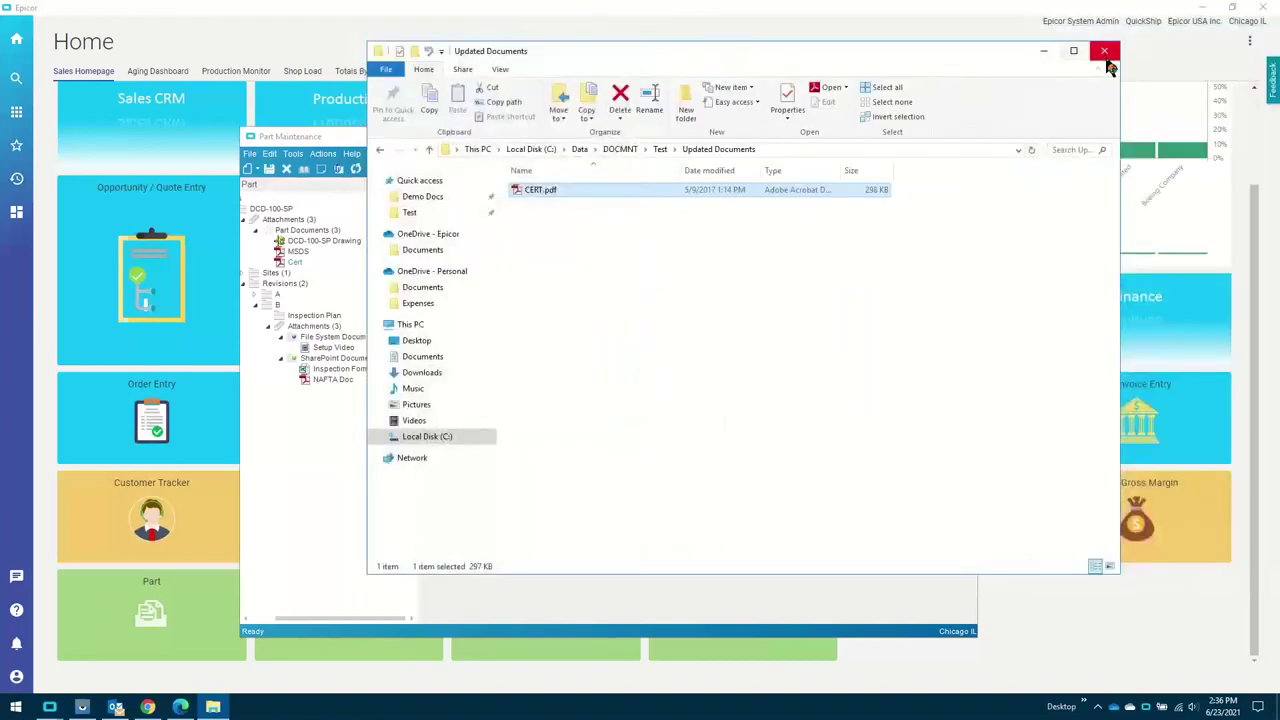
# Step: Close File Explorer and view the Cert attachment twice to confirm the NEW certificate
pyautogui.click(1104, 51)
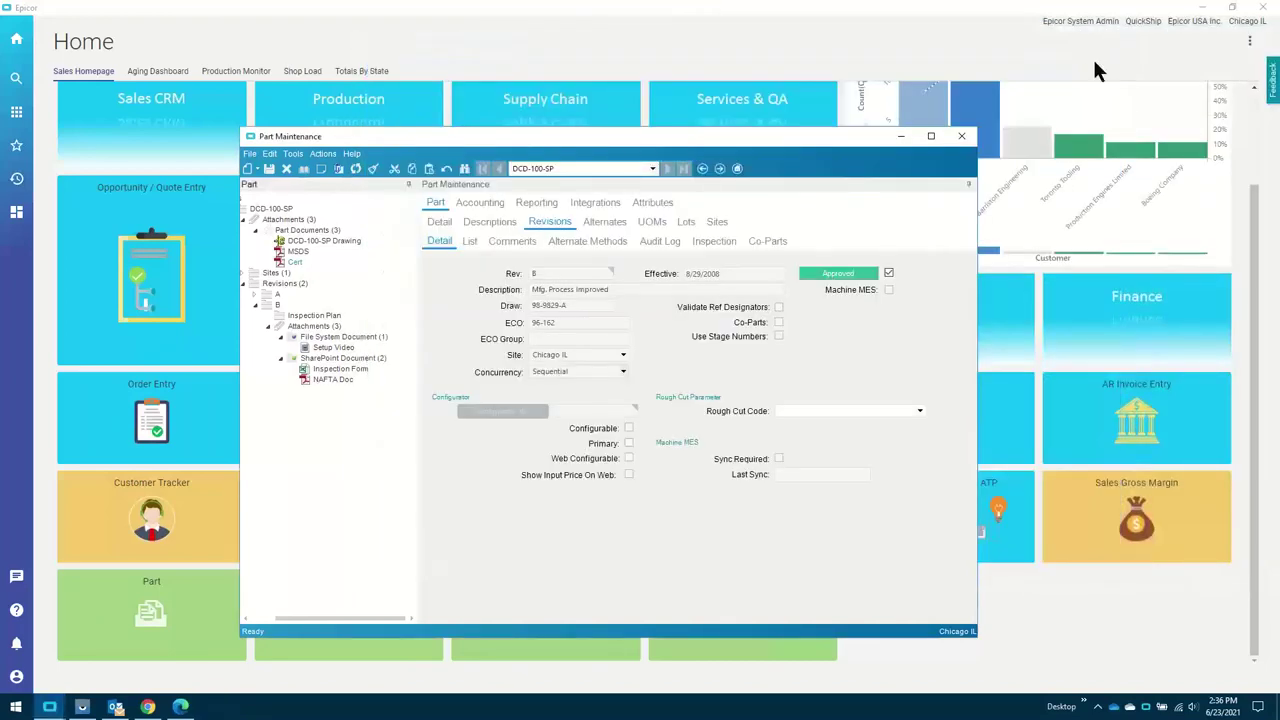
pyautogui.rightClick(298, 259)
pyautogui.click(305, 266)
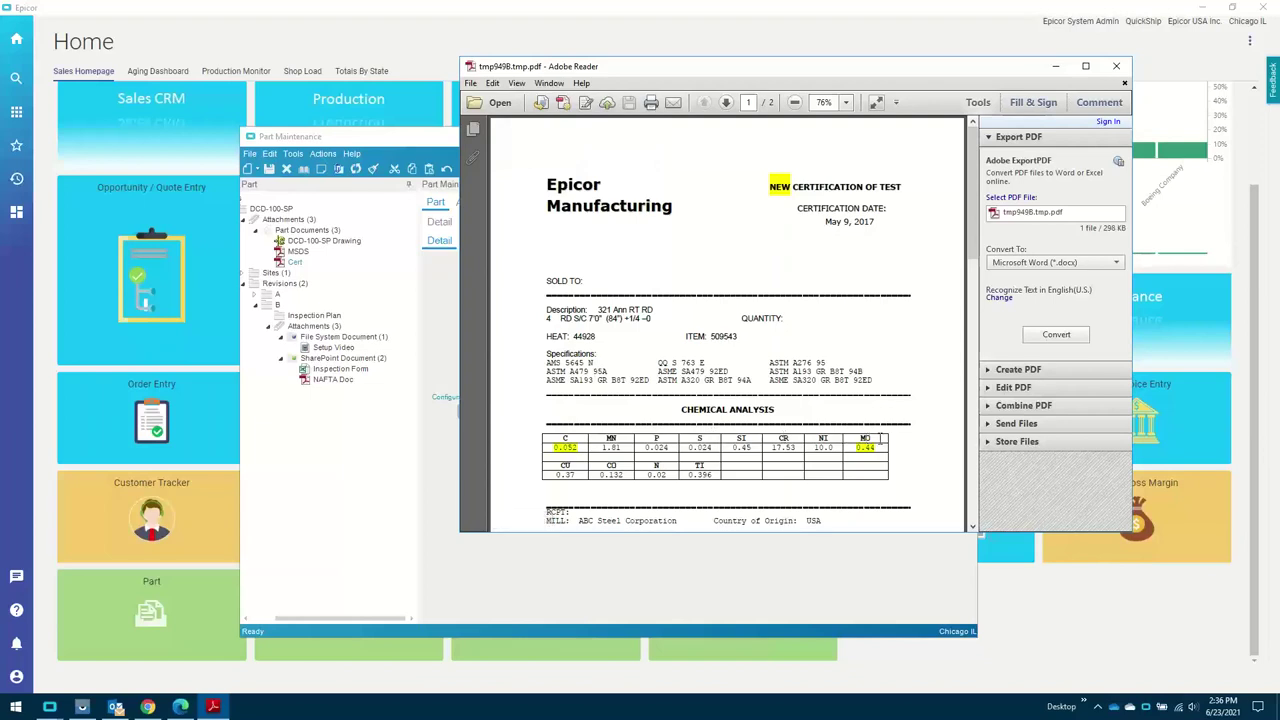
pyautogui.click(1117, 67)
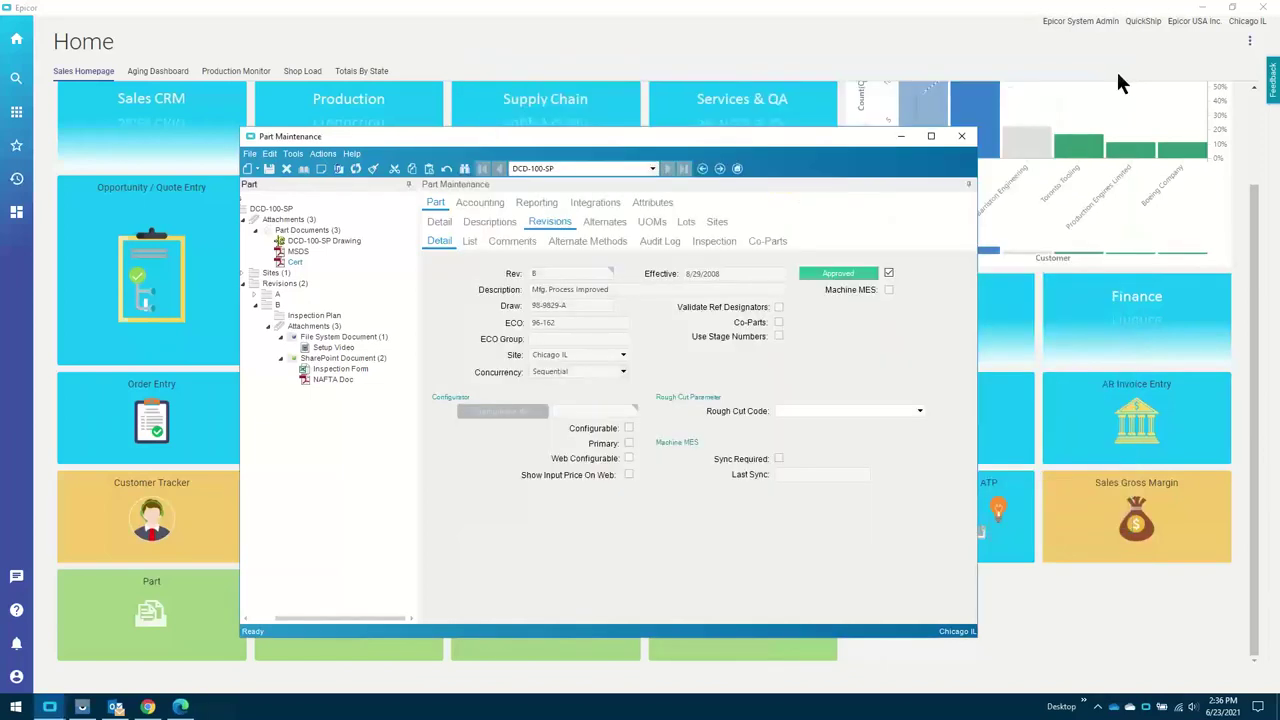
pyautogui.rightClick(299, 263)
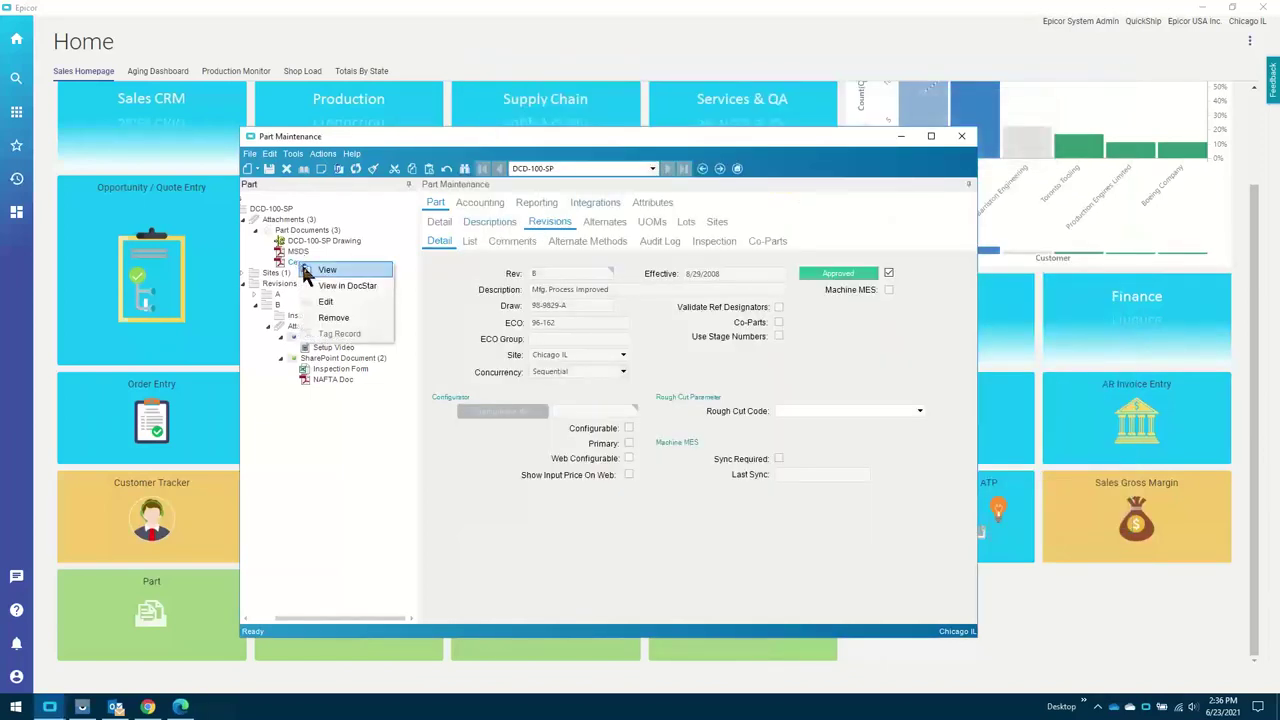
pyautogui.click(308, 268)
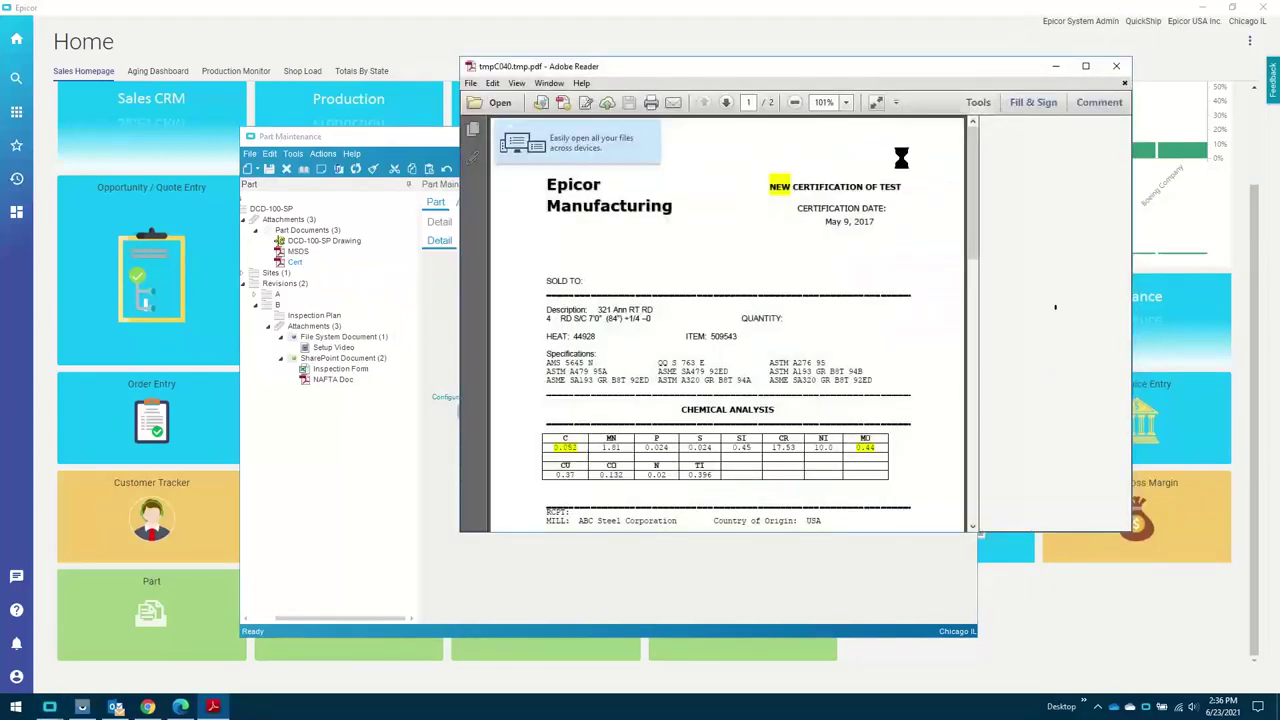
pyautogui.click(1117, 67)
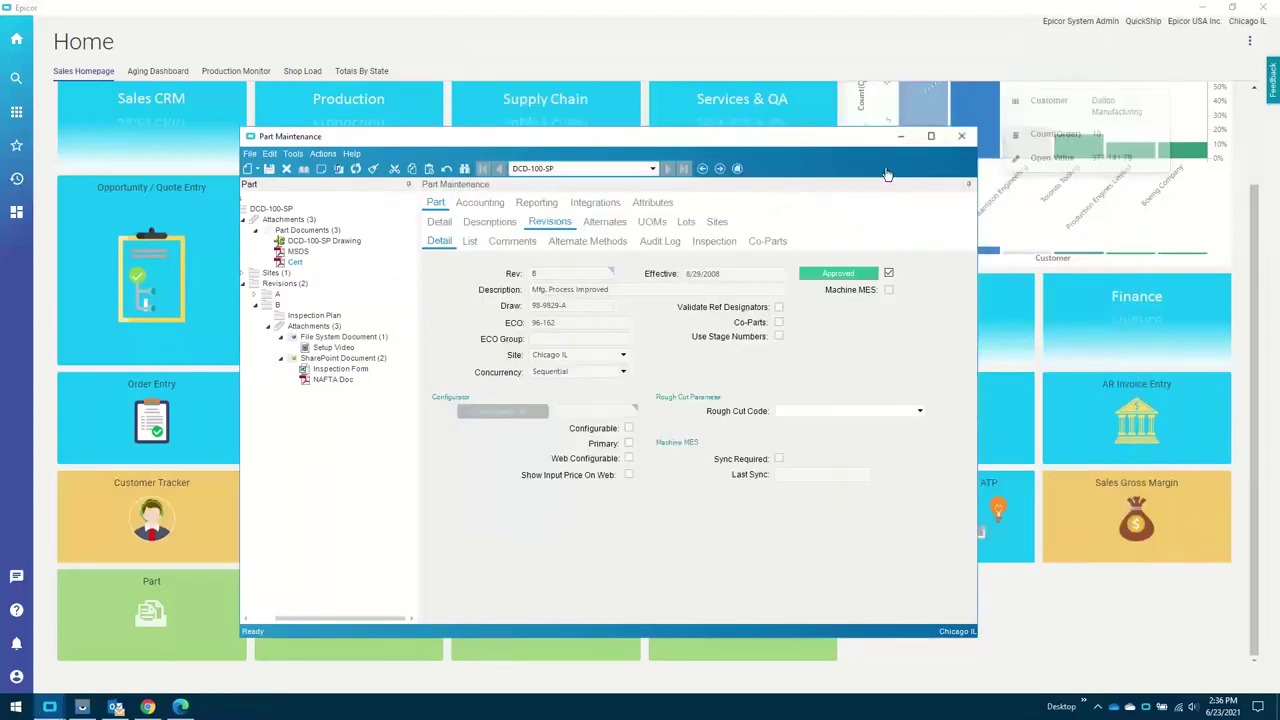
pyautogui.rightClick(288, 263)
# Step: Open the Cert document in DocStar and display archived version 1.0
pyautogui.click(333, 292)
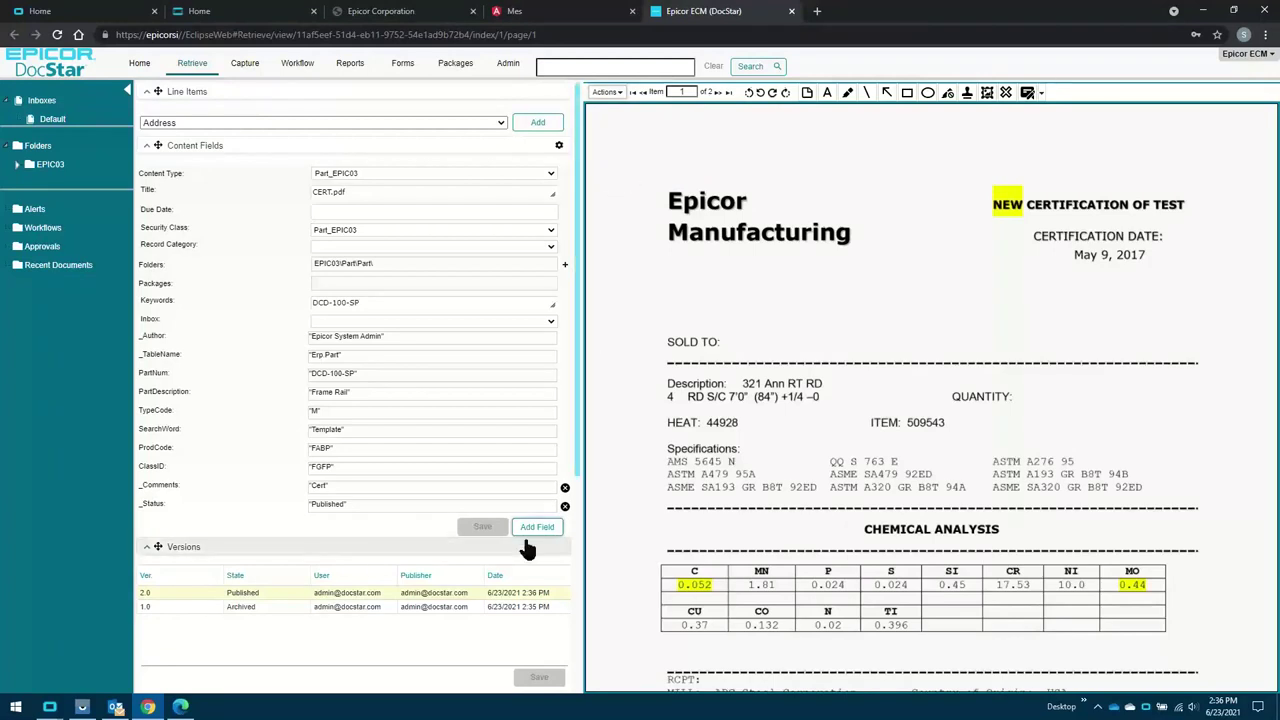
pyautogui.click(158, 606)
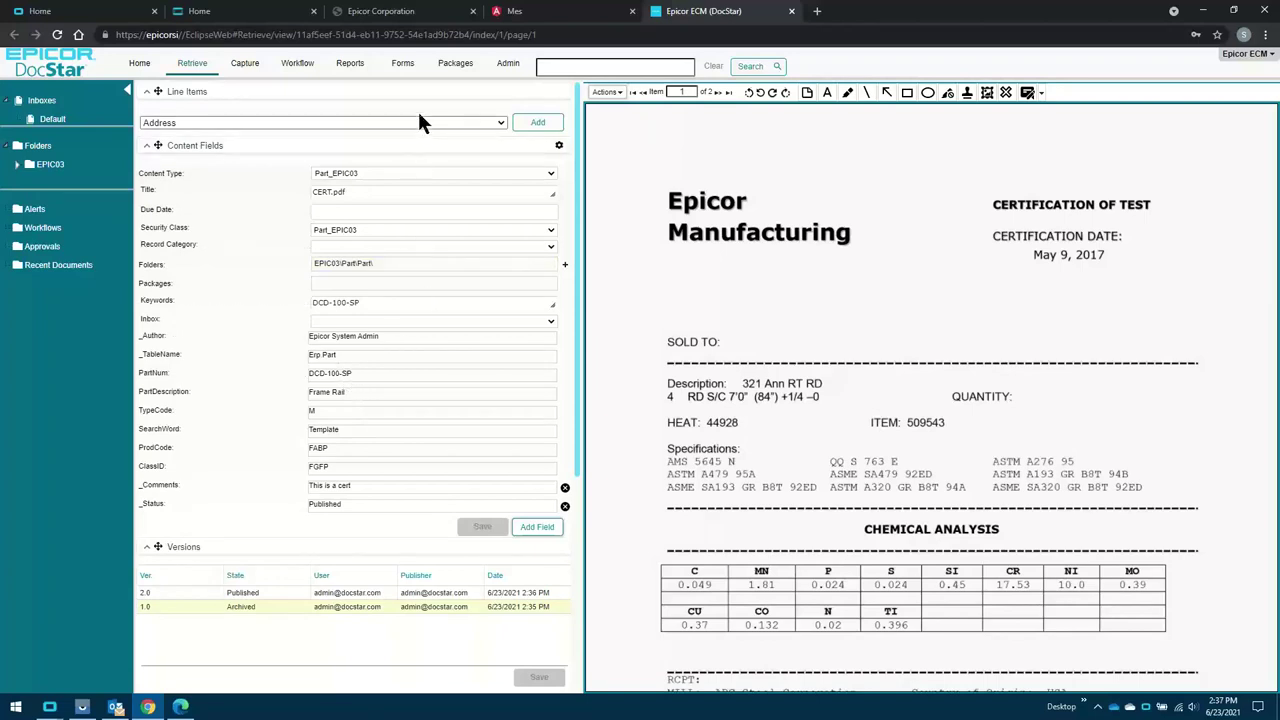
# Step: Search DocStar from Home for documents matching 'dcd-100-sp'
pyautogui.click(220, 62)
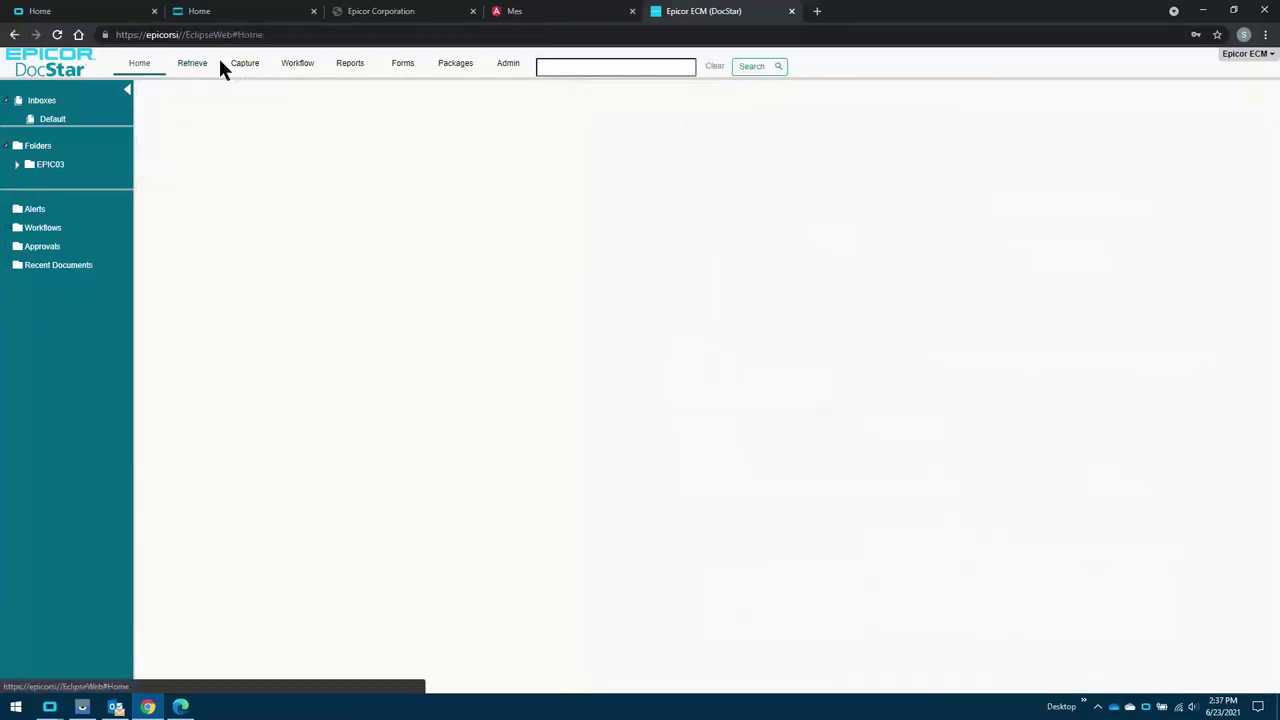
pyautogui.click(561, 66)
pyautogui.write('dcd')
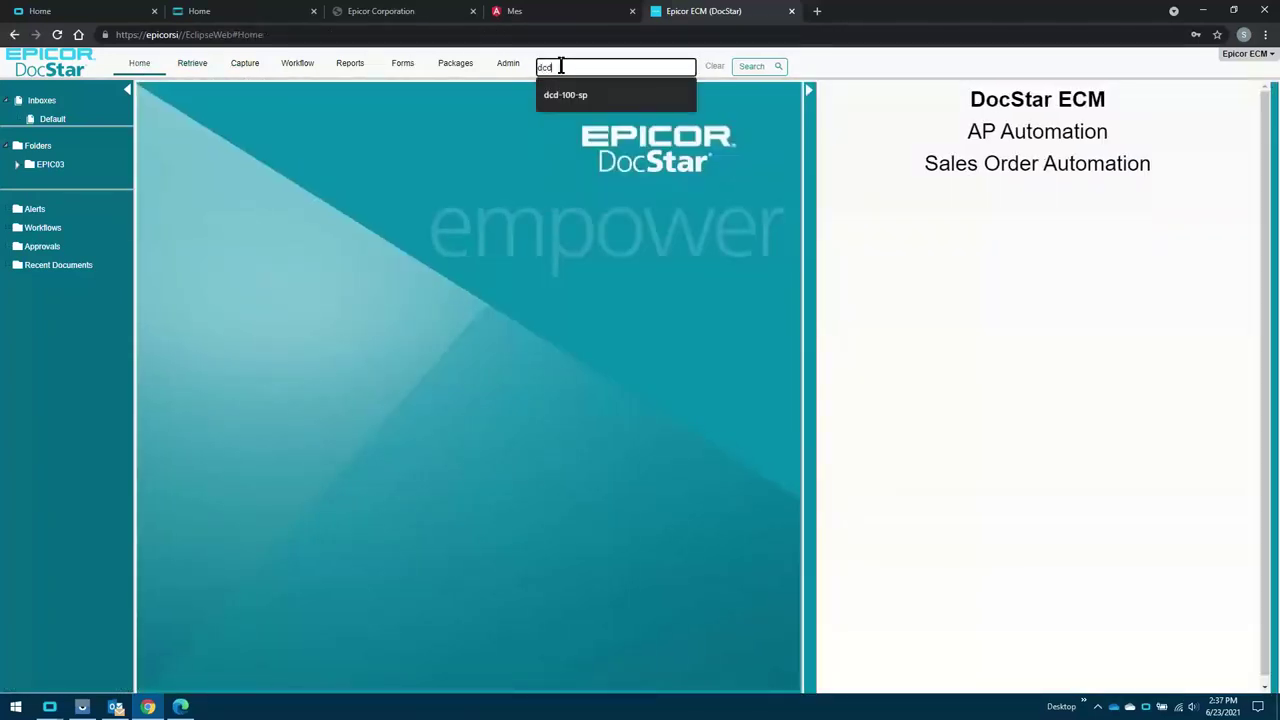
pyautogui.write('-100-sp')
pyautogui.press('Return')
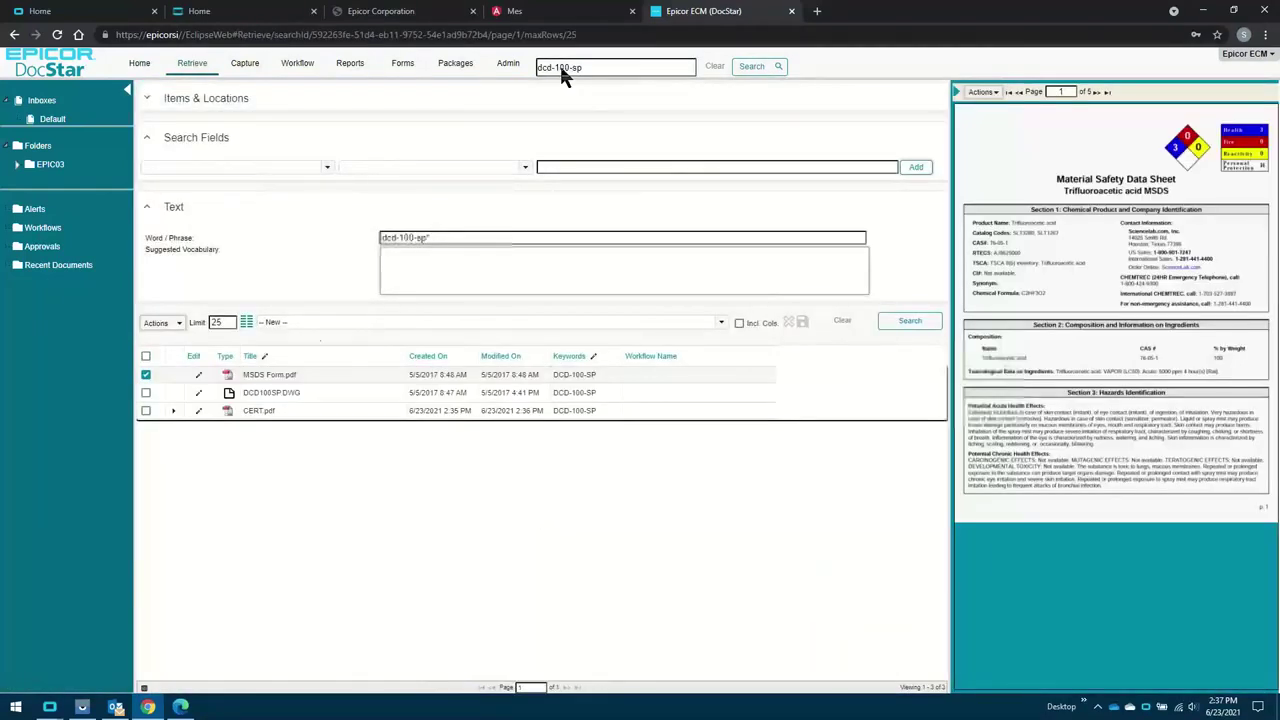
# Step: Replace the search with 'addison', run it, and close the DocStar tab
pyautogui.click(594, 66)
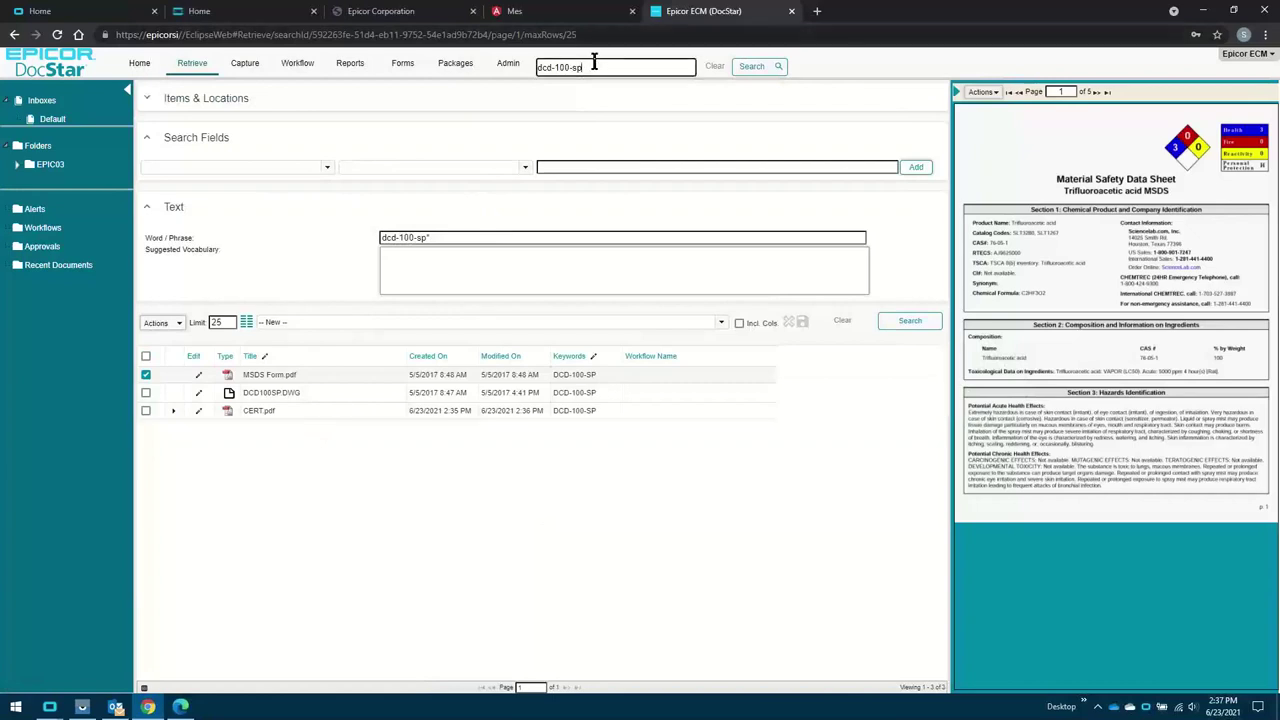
pyautogui.hotkey('ctrl', 'a')
pyautogui.press('BackSpace')
pyautogui.write('addison')
pyautogui.press('Return')
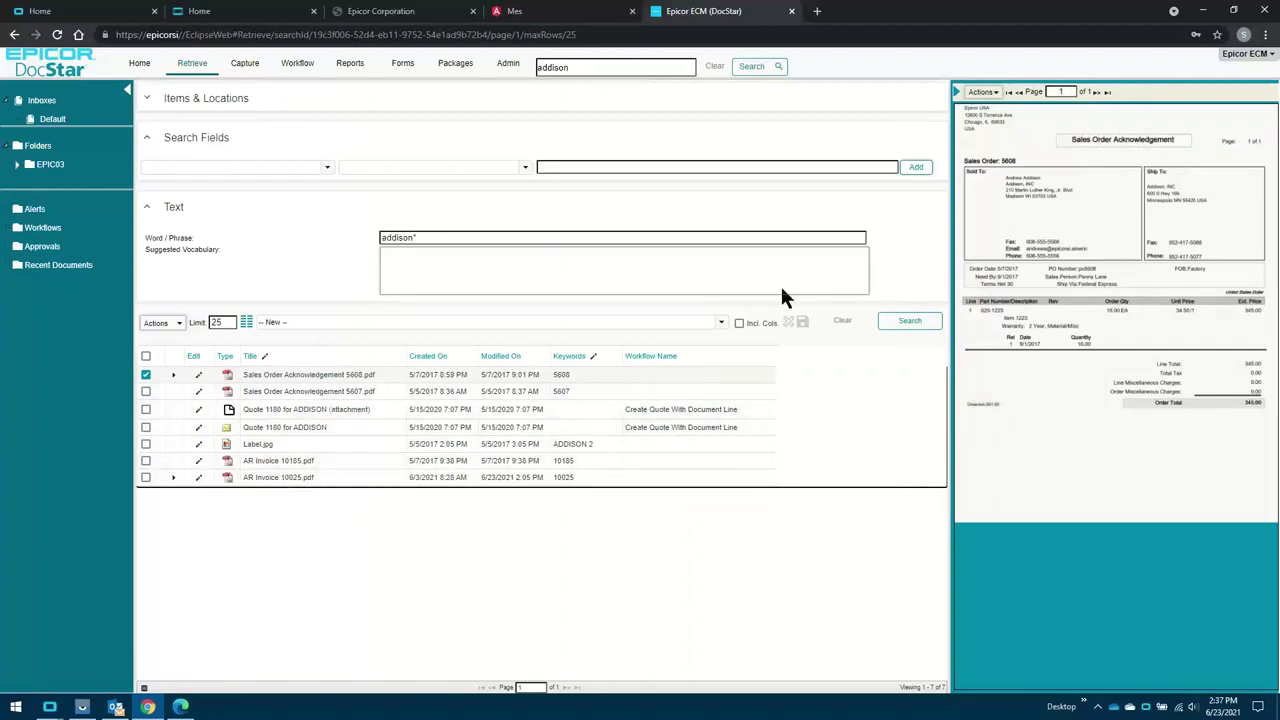
pyautogui.click(791, 11)
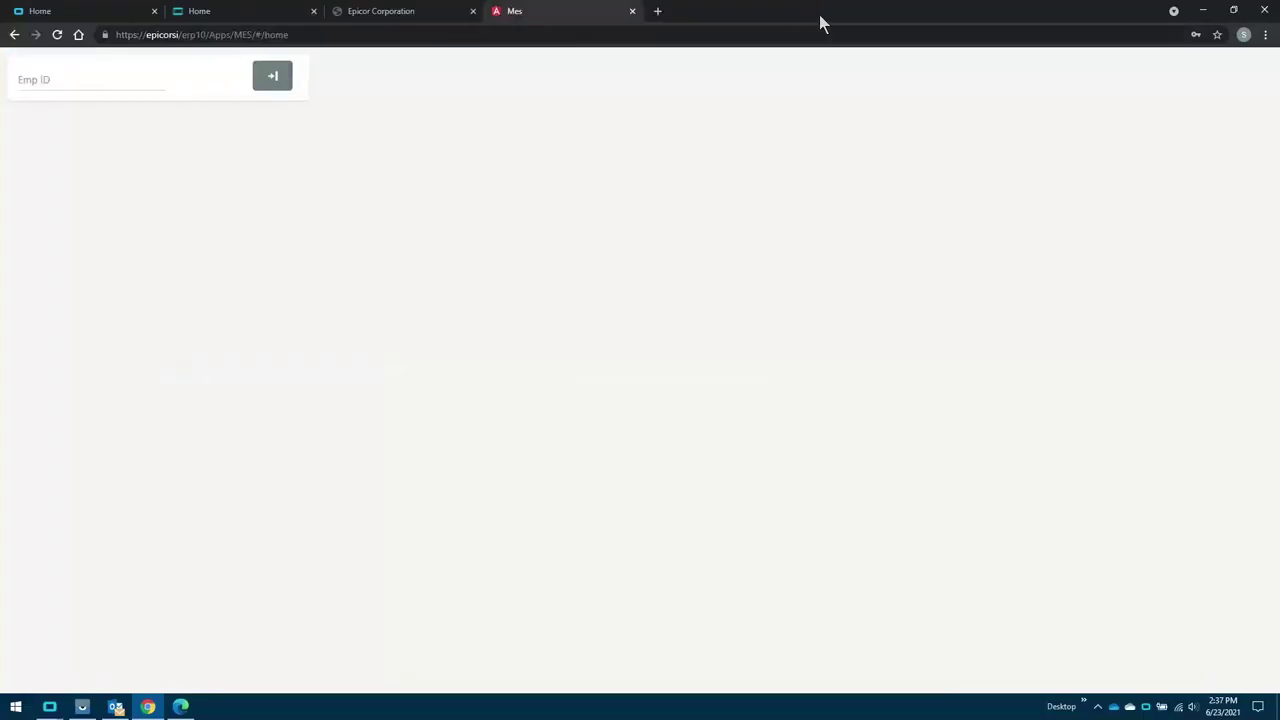
# Step: Close Part Maintenance and start a new PO in a maximized Purchase Order Entry
pyautogui.click(1203, 10)
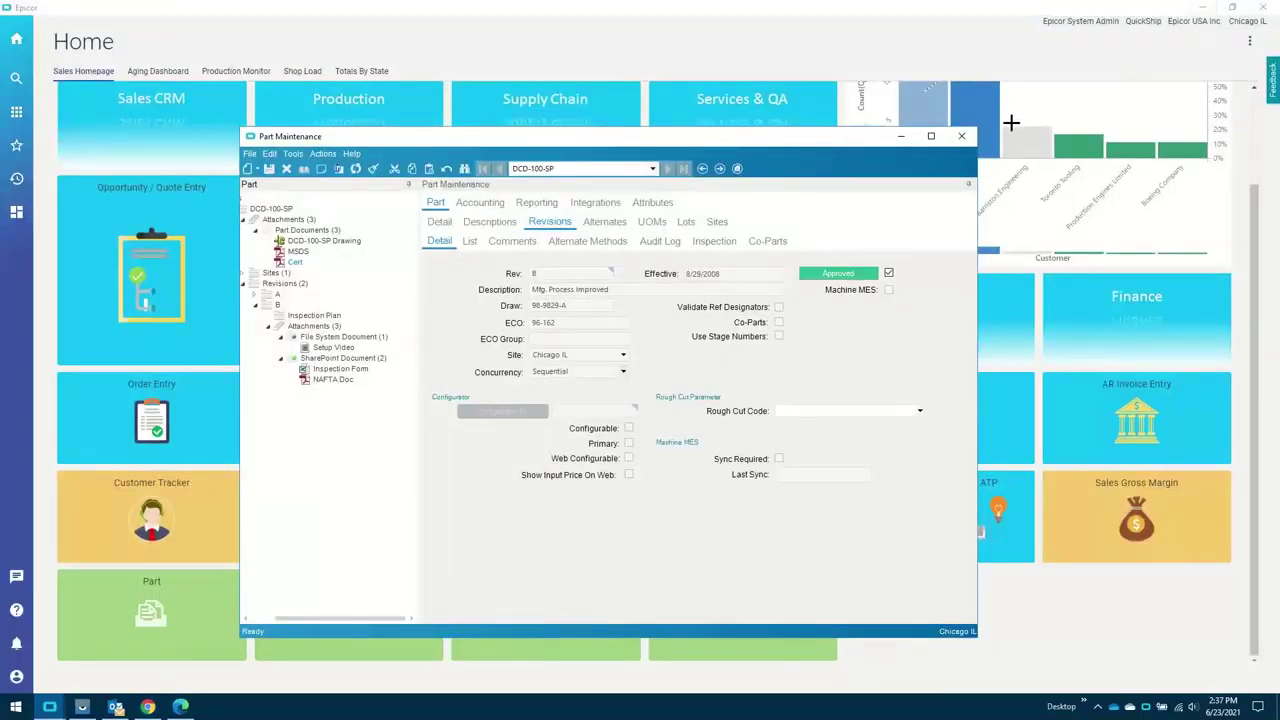
pyautogui.click(962, 137)
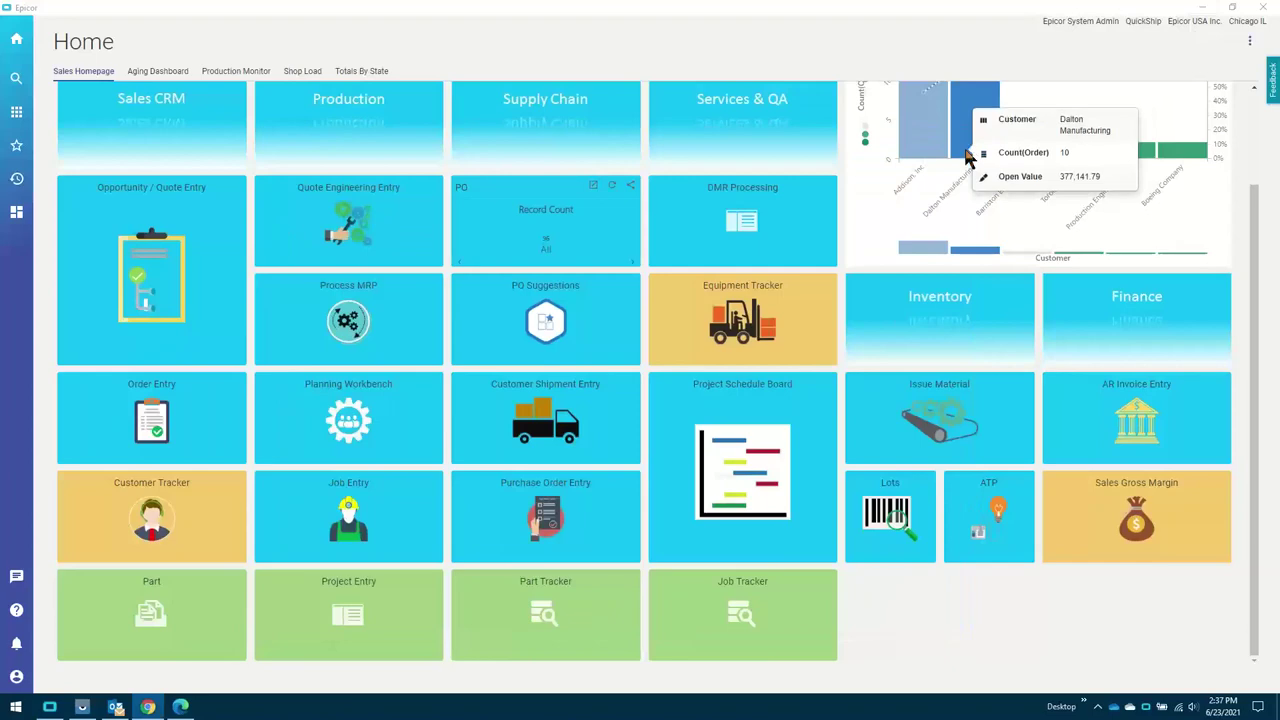
pyautogui.click(625, 505)
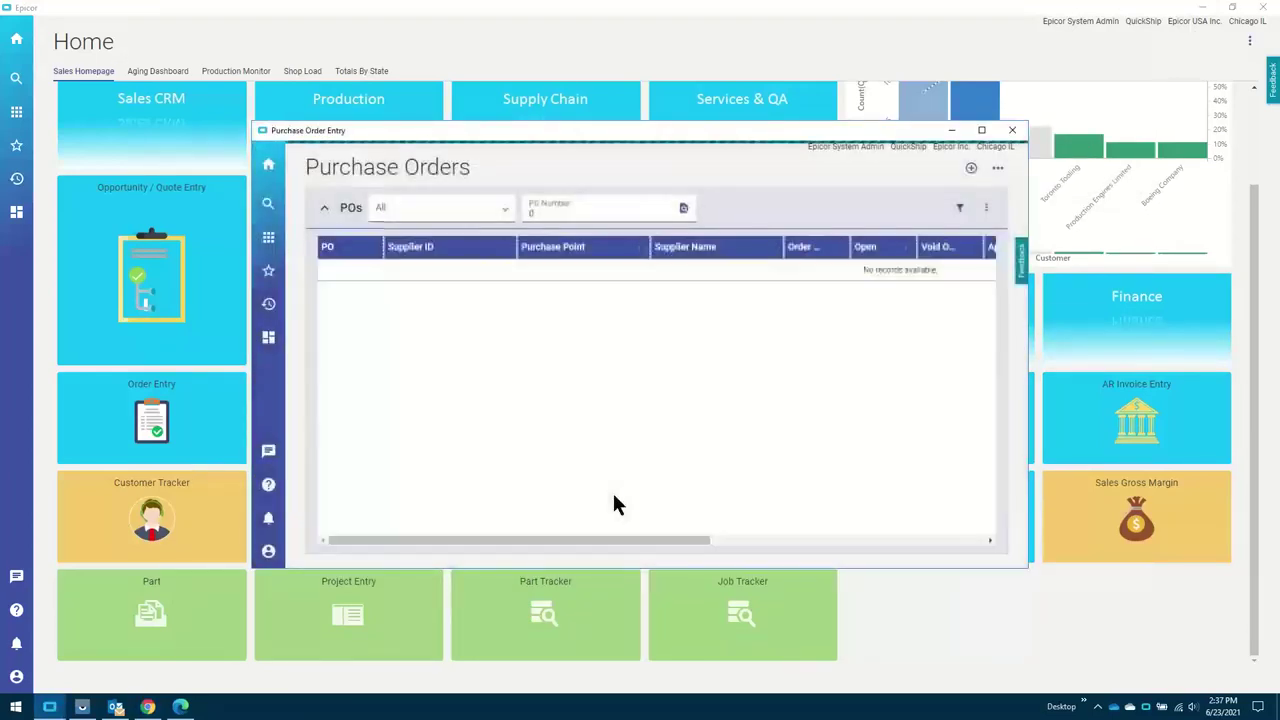
pyautogui.click(981, 131)
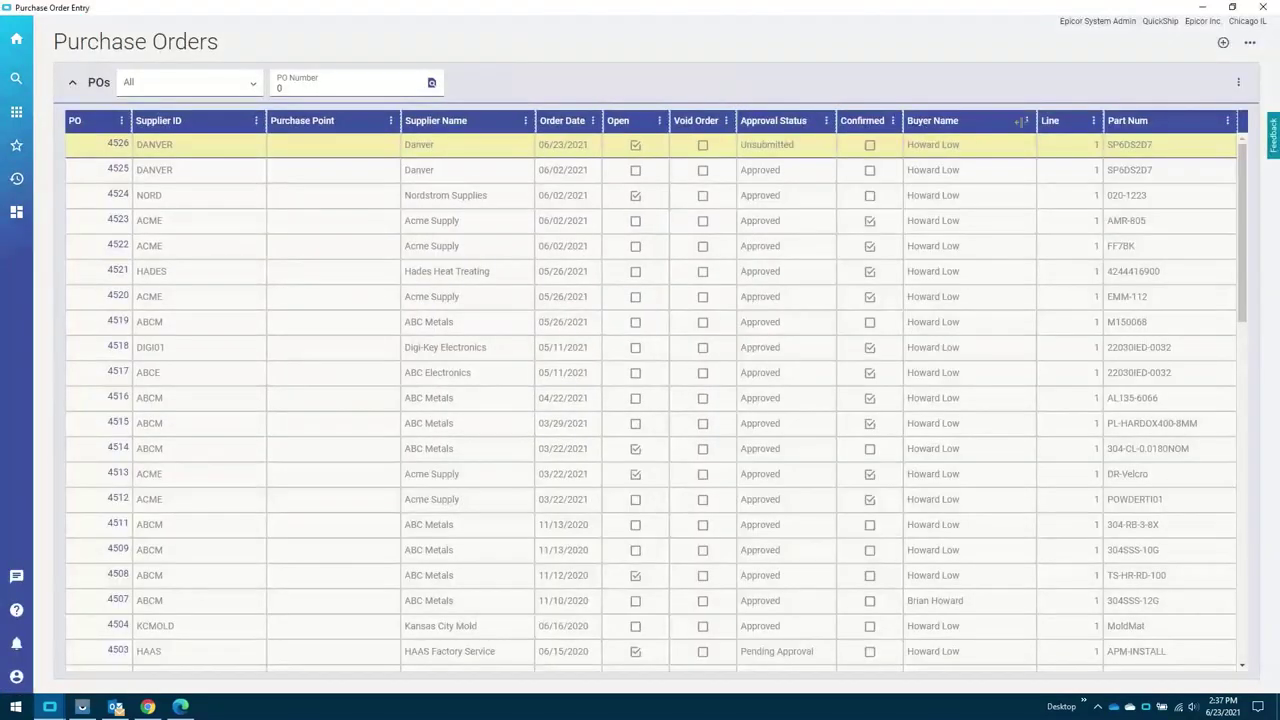
pyautogui.click(1223, 45)
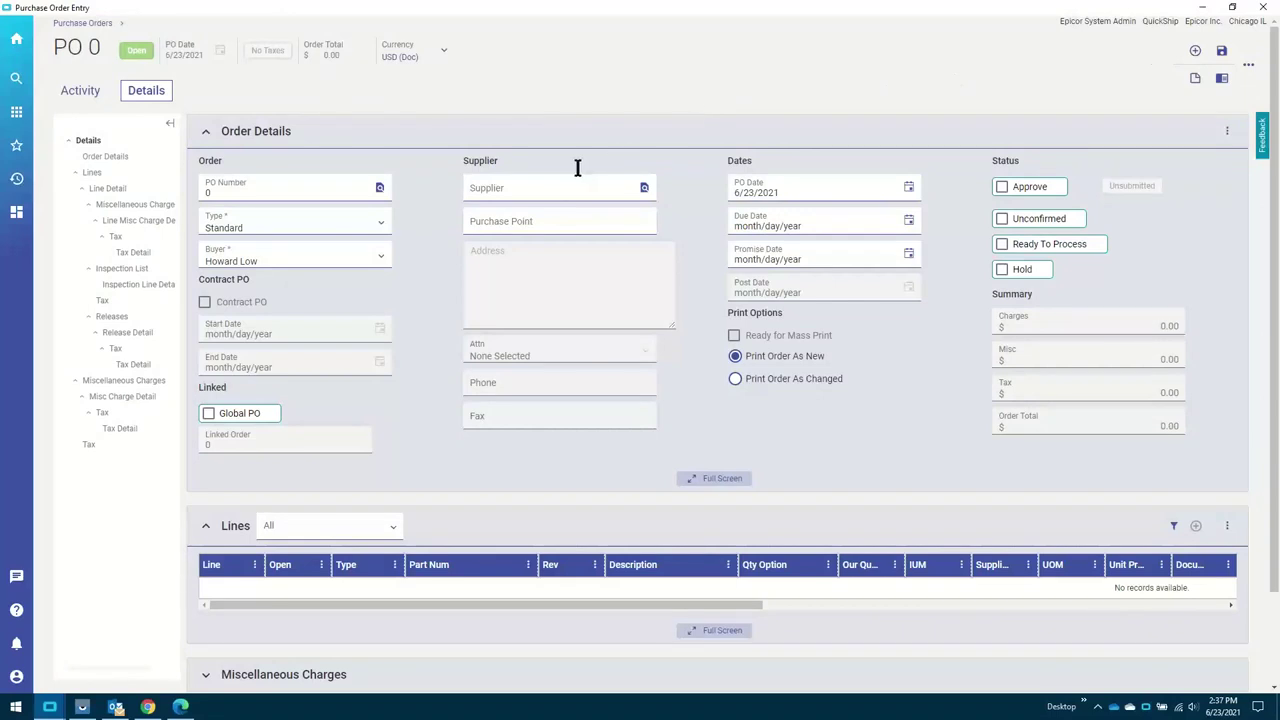
# Step: Set the new purchase order's supplier to ABCM
pyautogui.click(524, 190)
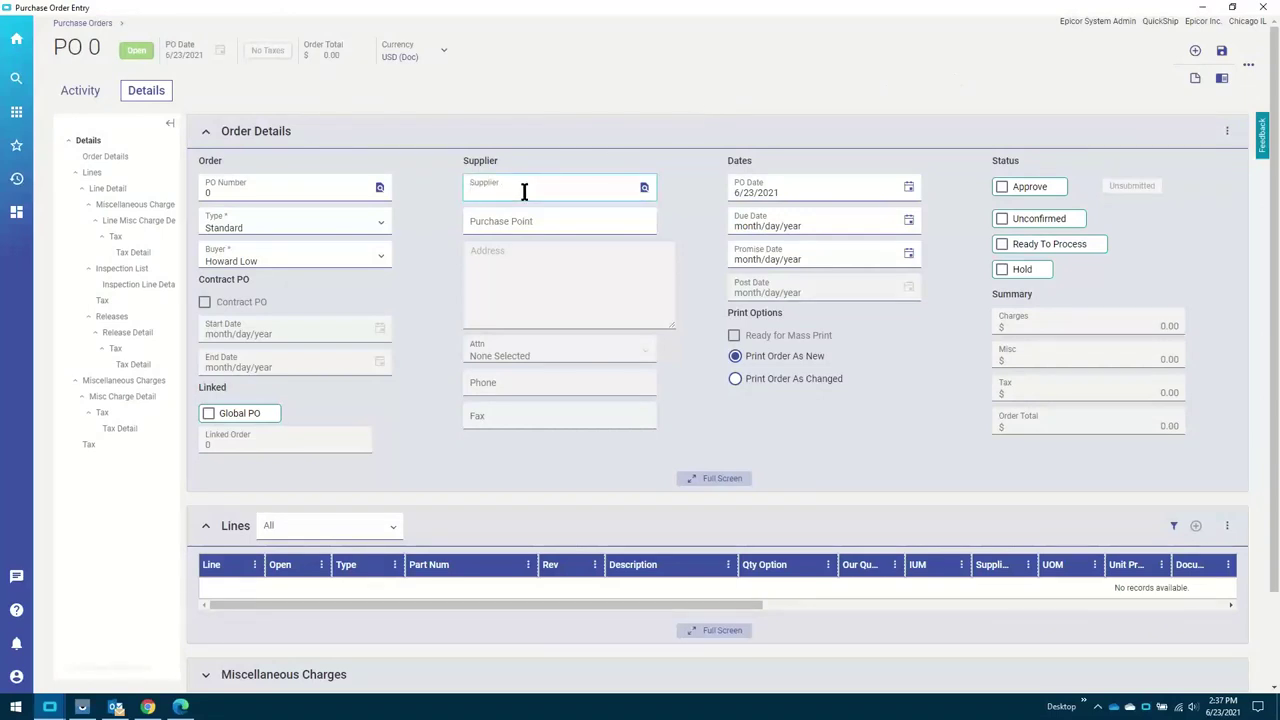
pyautogui.write('abcm')
pyautogui.press('Tab')
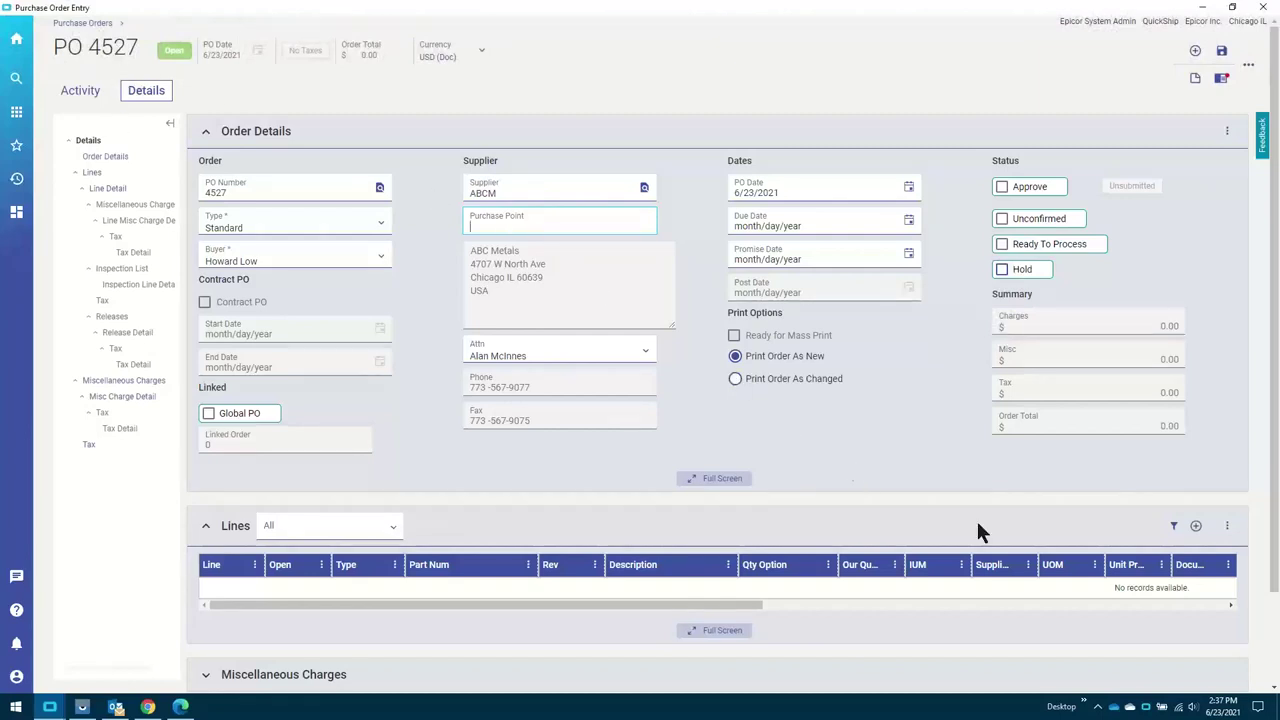
# Step: Add a line for part DCD-100-SP rev B, quantity 1, and open its line detail
pyautogui.click(1197, 529)
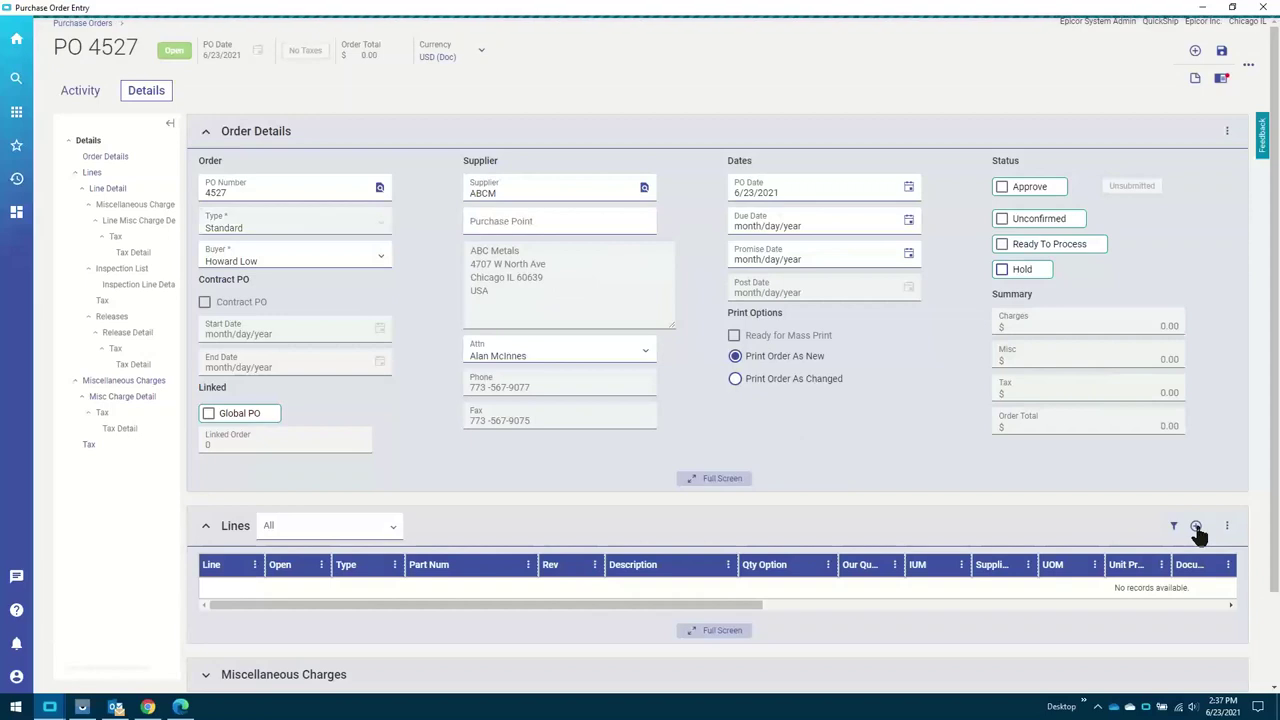
pyautogui.click(491, 603)
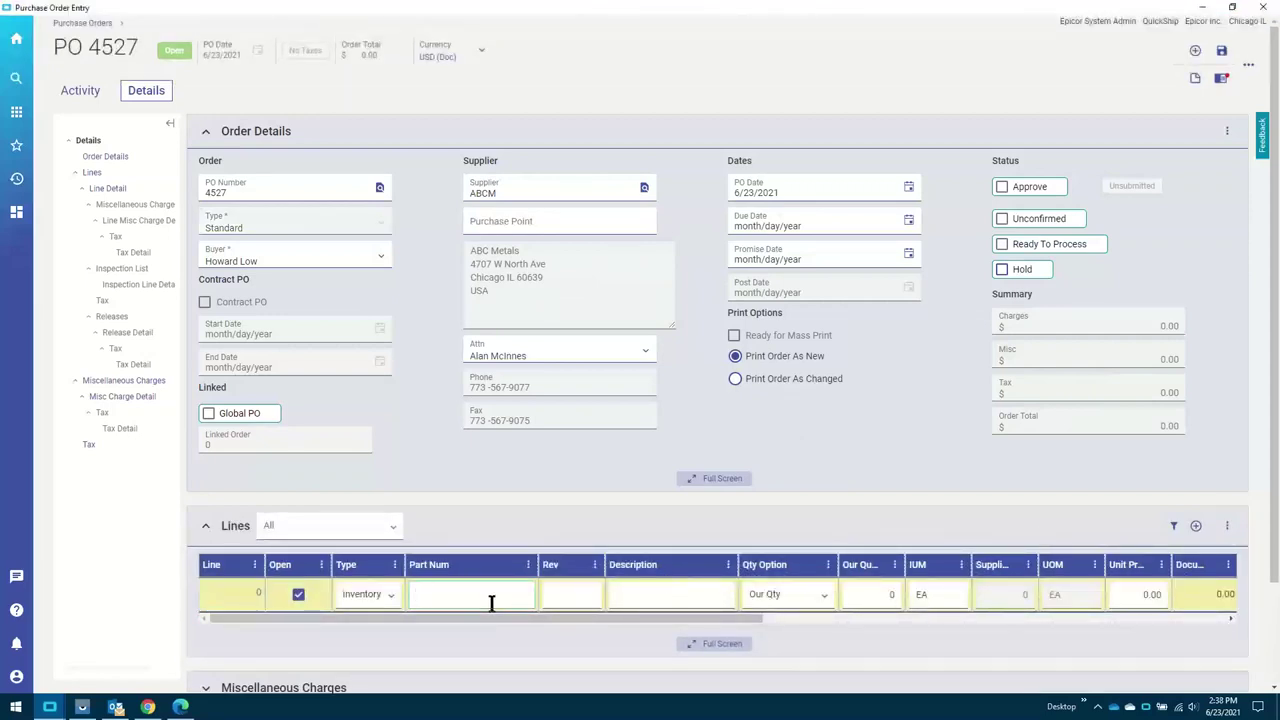
pyautogui.write('DCD-100-SP')
pyautogui.press('Tab')
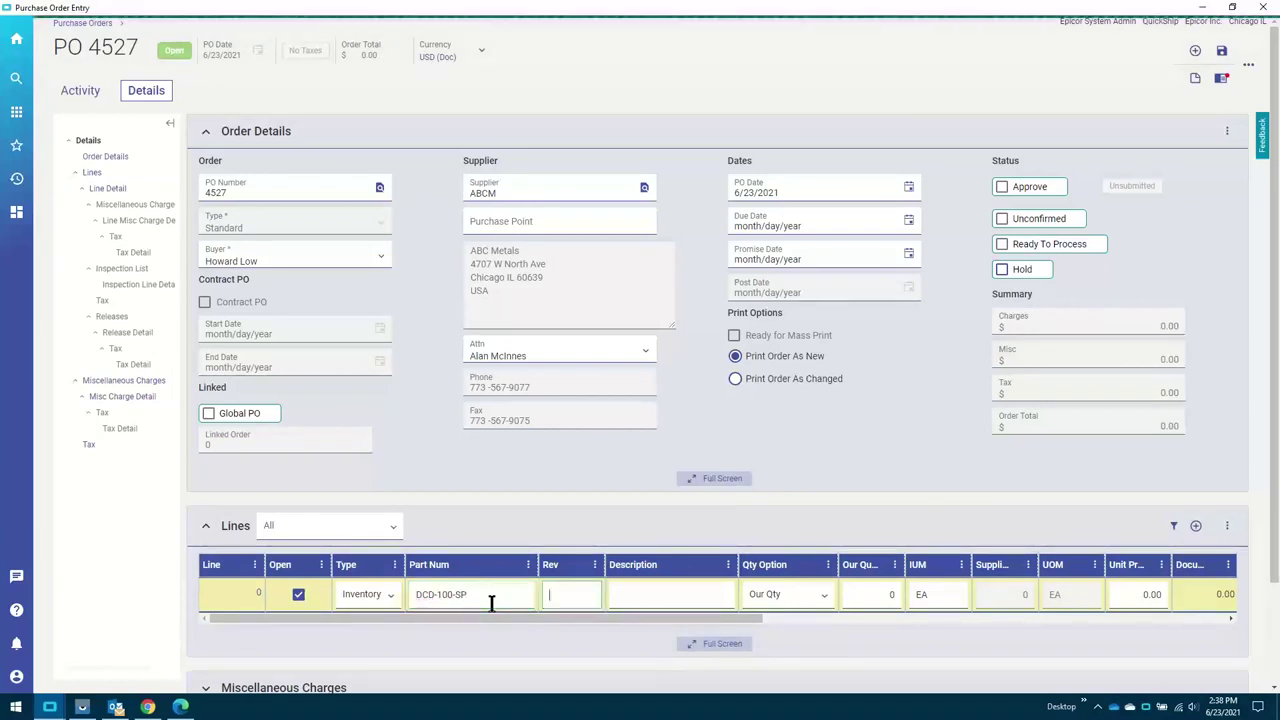
pyautogui.press('Tab')
pyautogui.press('Tab')
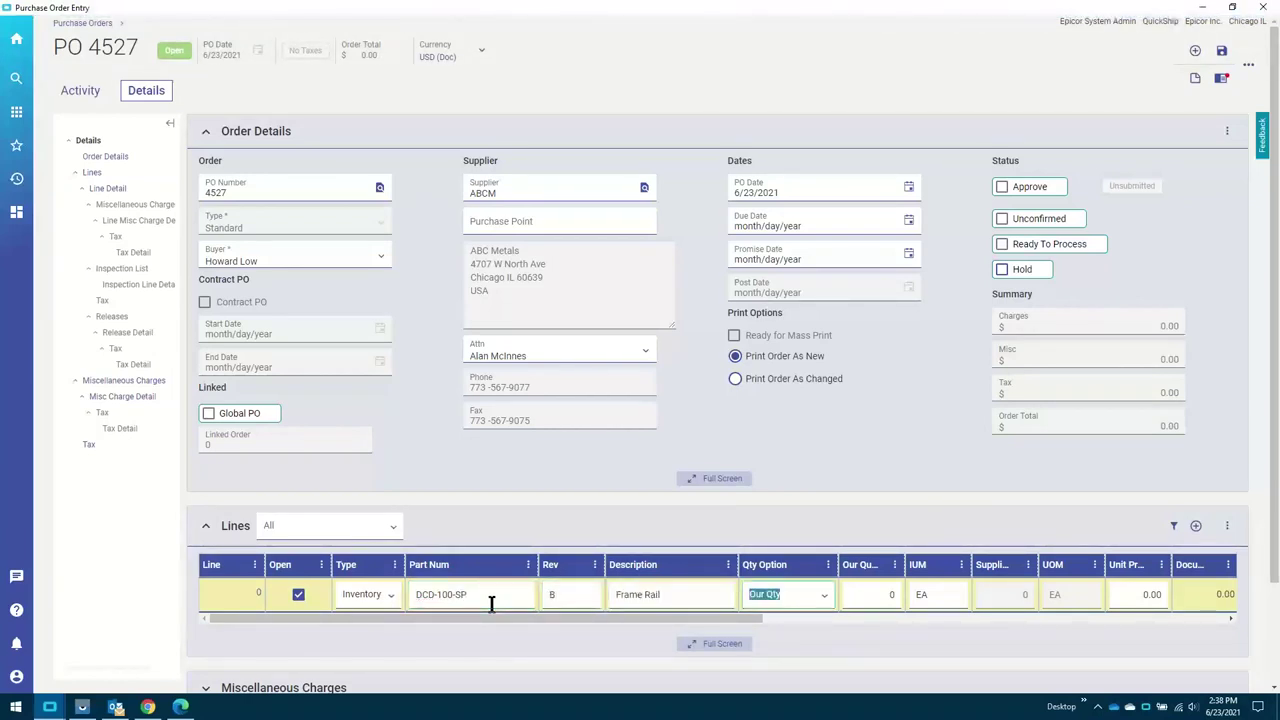
pyautogui.press('Tab')
pyautogui.write('1')
pyautogui.press('Tab')
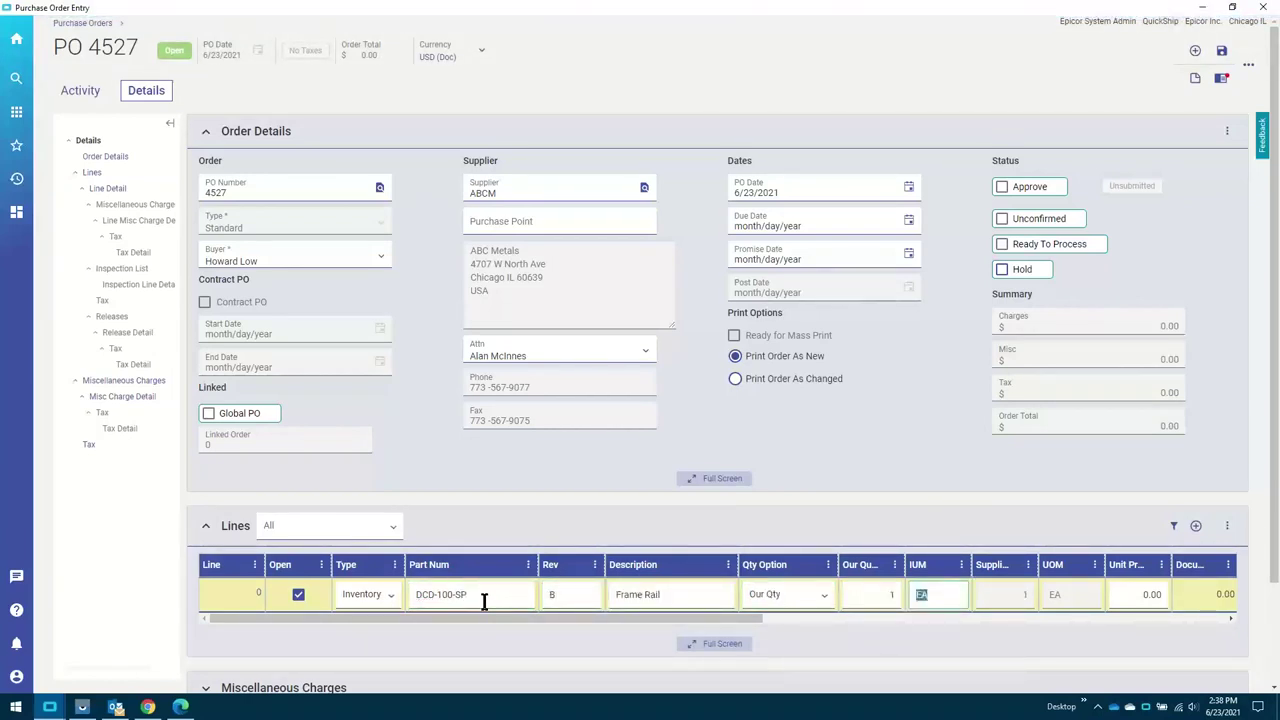
pyautogui.click(116, 189)
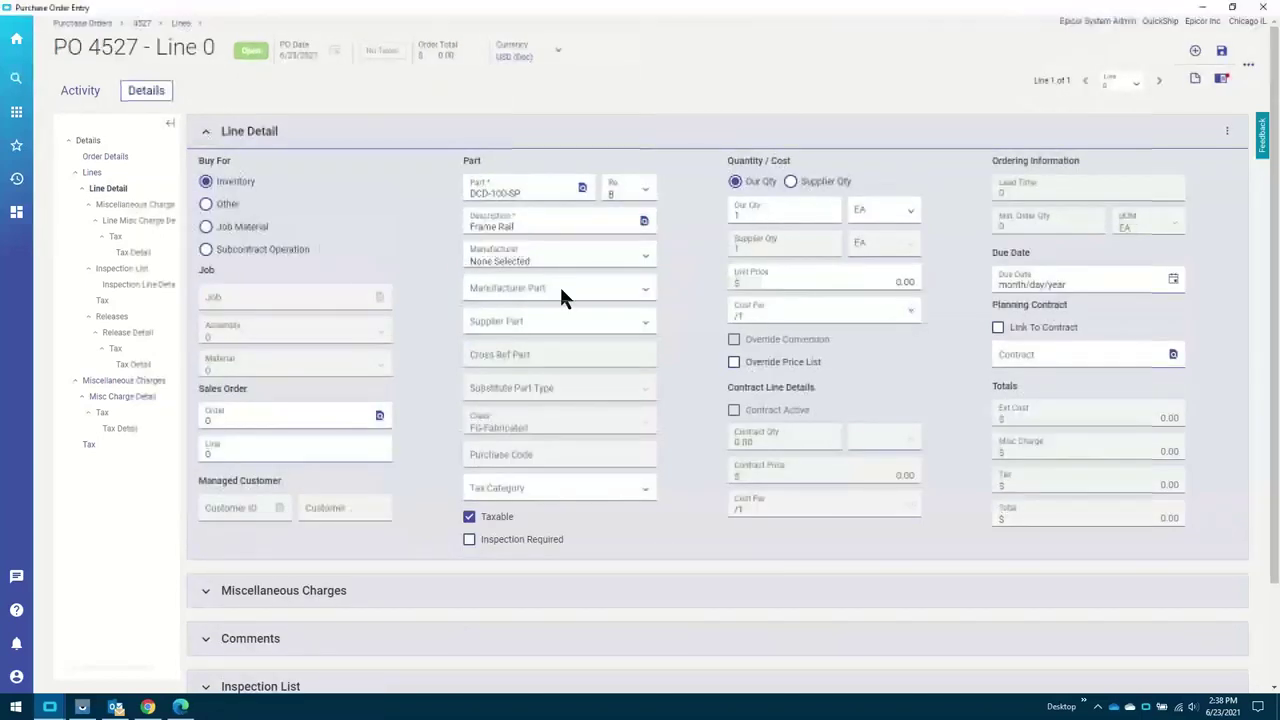
# Step: Price the line at 122.00 with Override Price List checked, and save it
pyautogui.click(908, 283)
pyautogui.write('1')
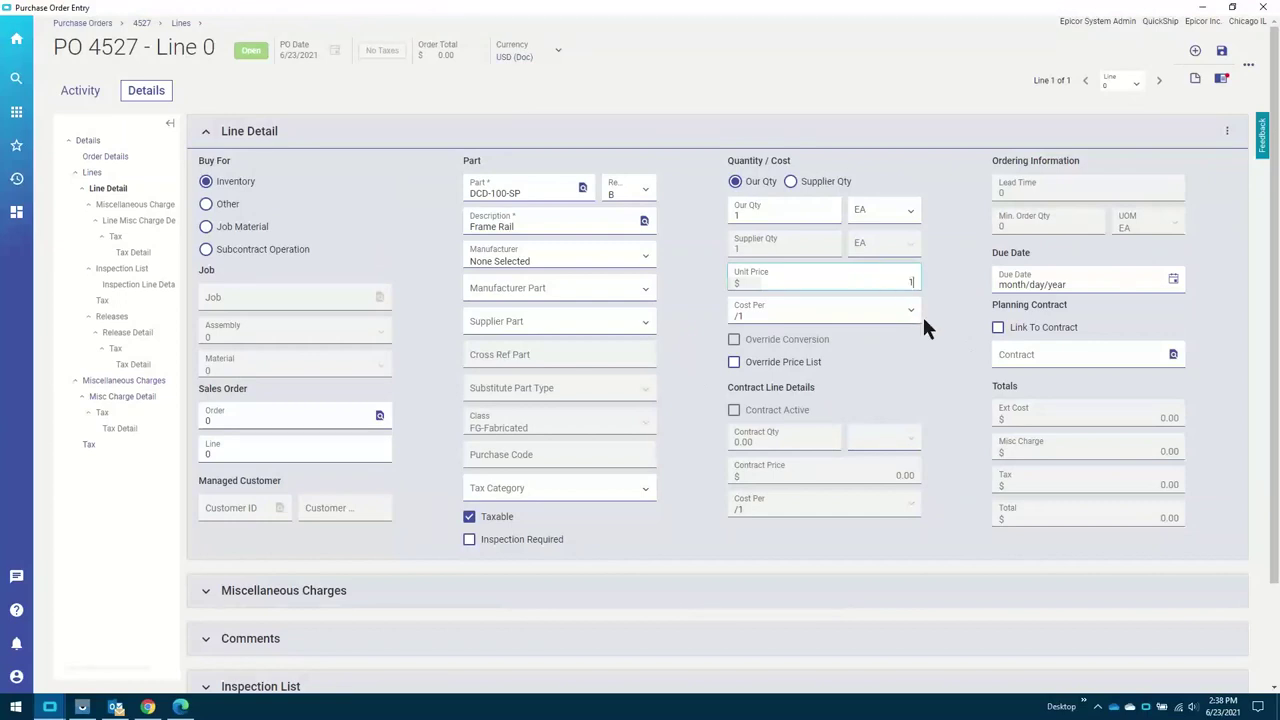
pyautogui.write('22')
pyautogui.press('Tab')
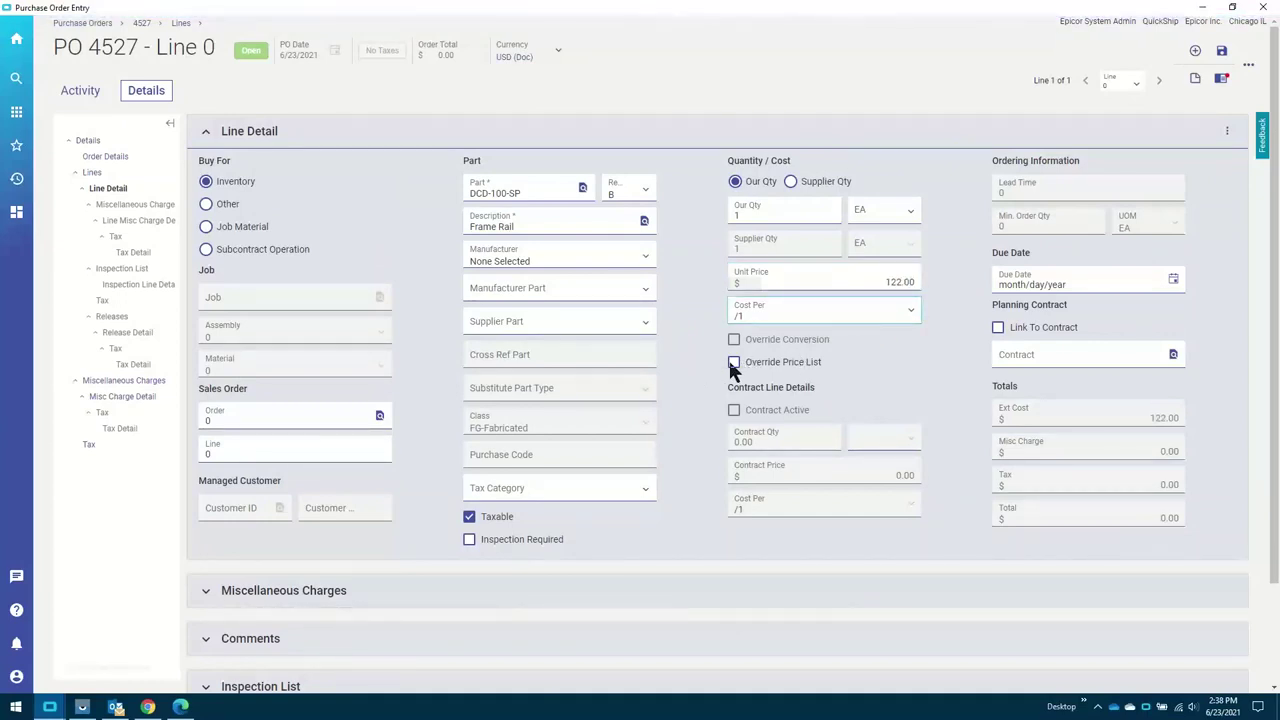
pyautogui.click(733, 363)
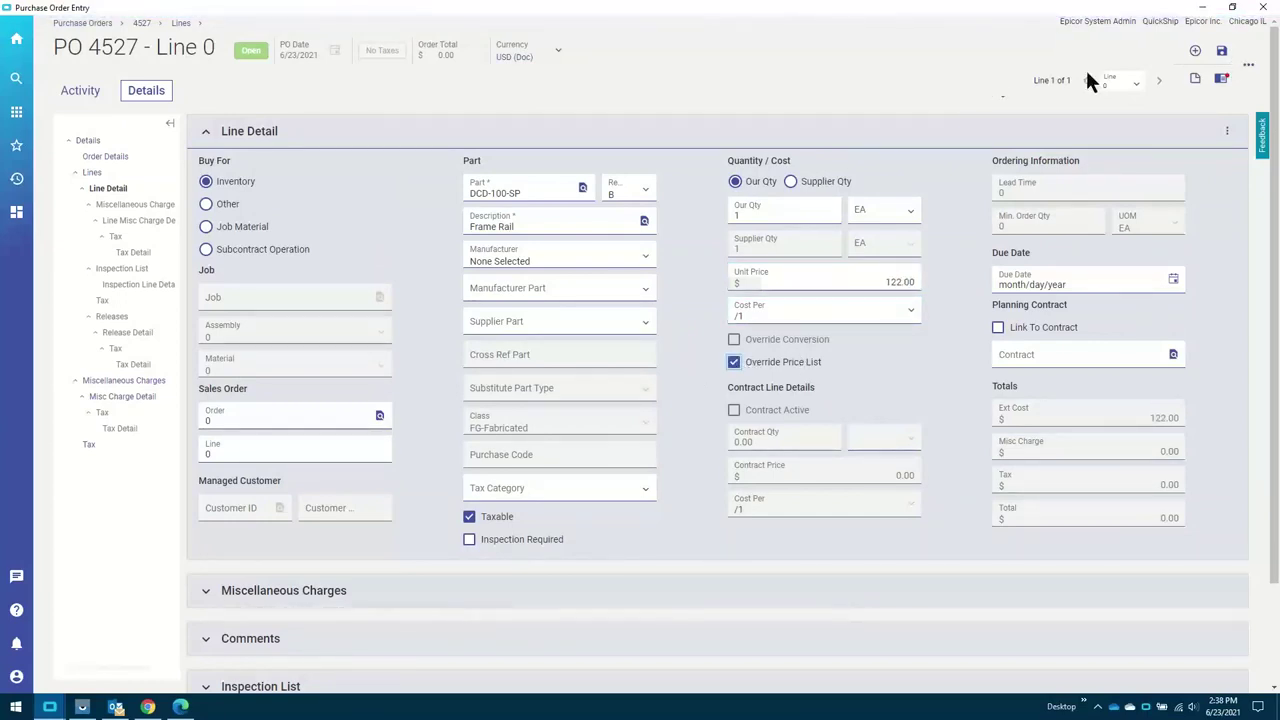
pyautogui.click(1221, 50)
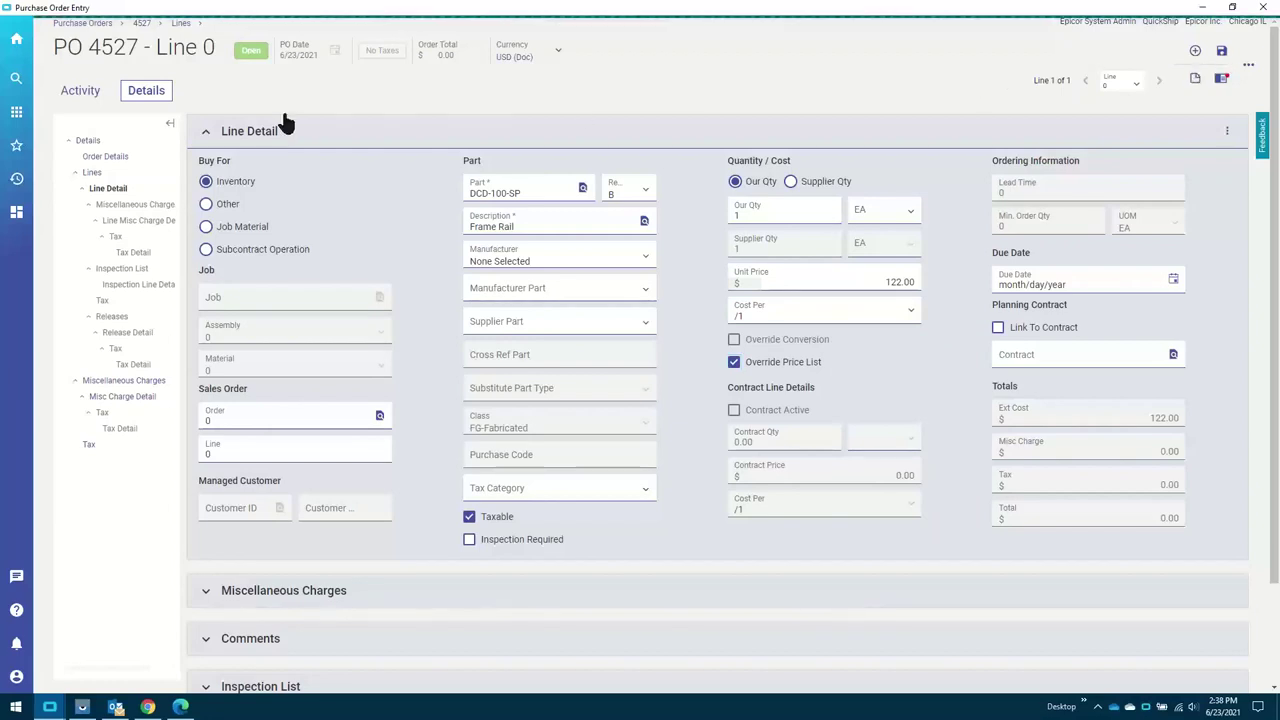
# Step: Return to PO 4527's order details and check Approve
pyautogui.click(73, 90)
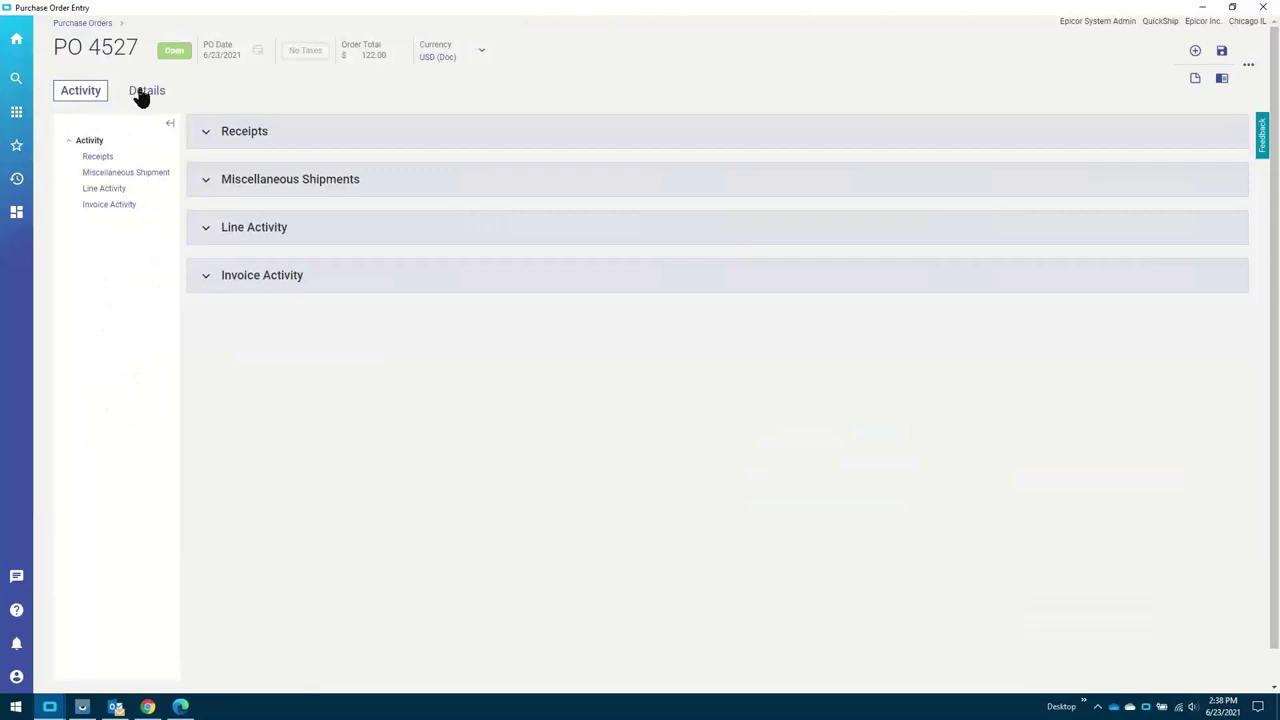
pyautogui.click(141, 93)
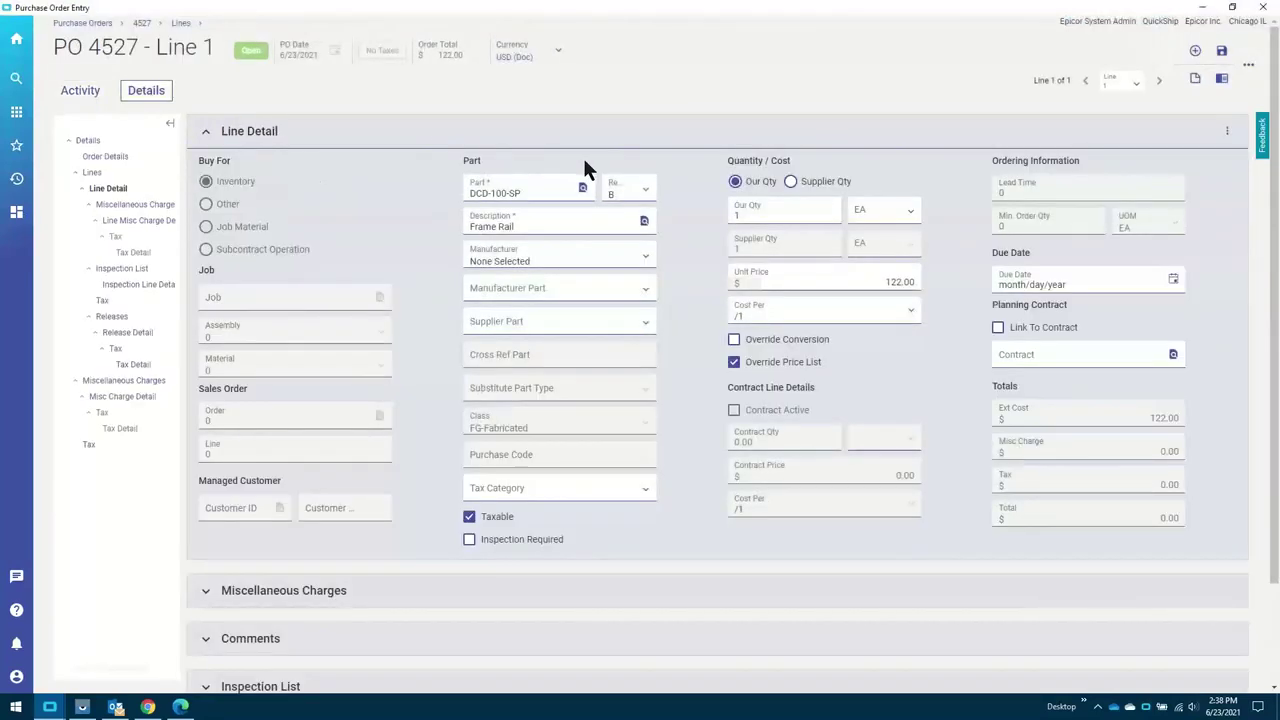
pyautogui.click(137, 157)
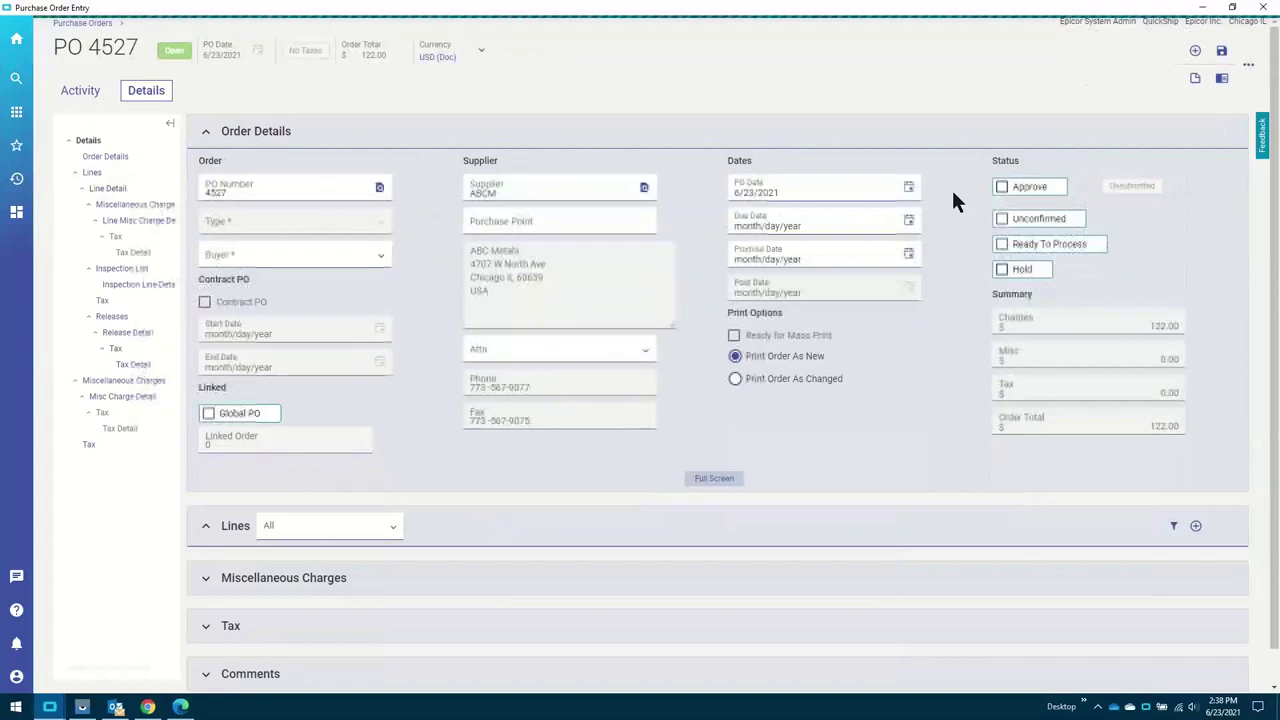
pyautogui.click(1001, 187)
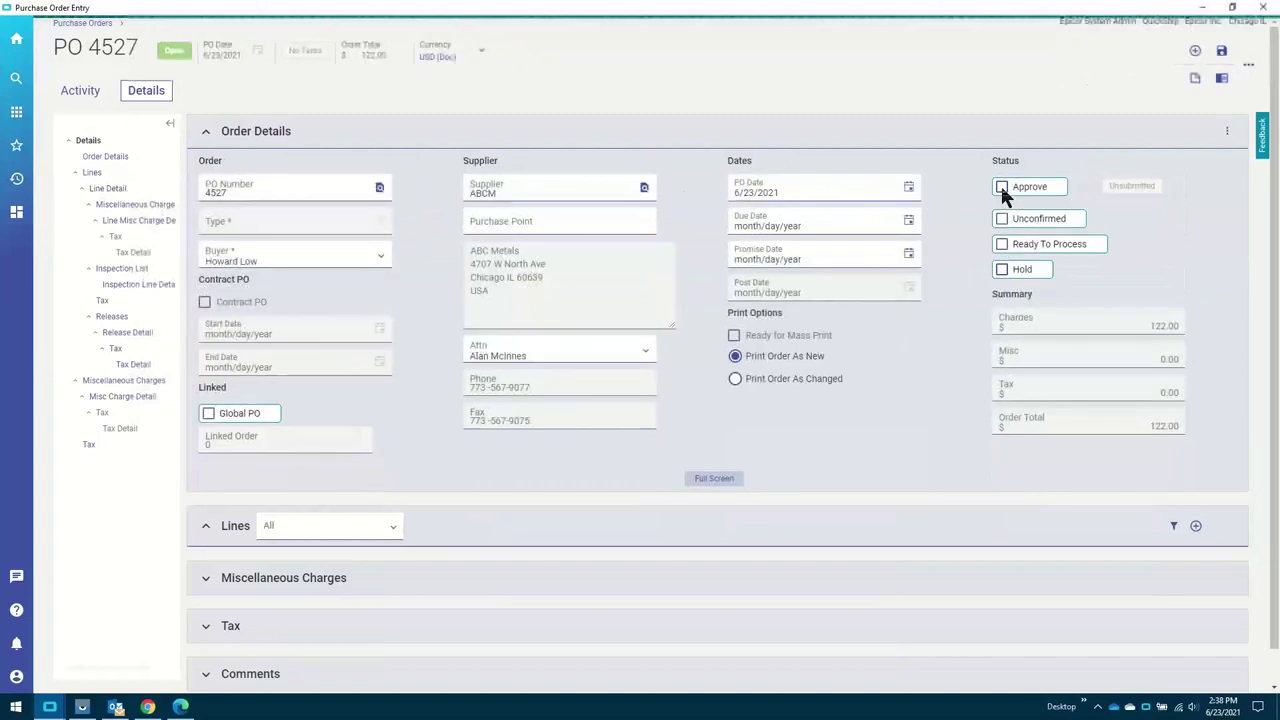
# Step: Mark PO 4527 confirmed, save it, and choose Print PO from the overflow menu
pyautogui.click(1002, 218)
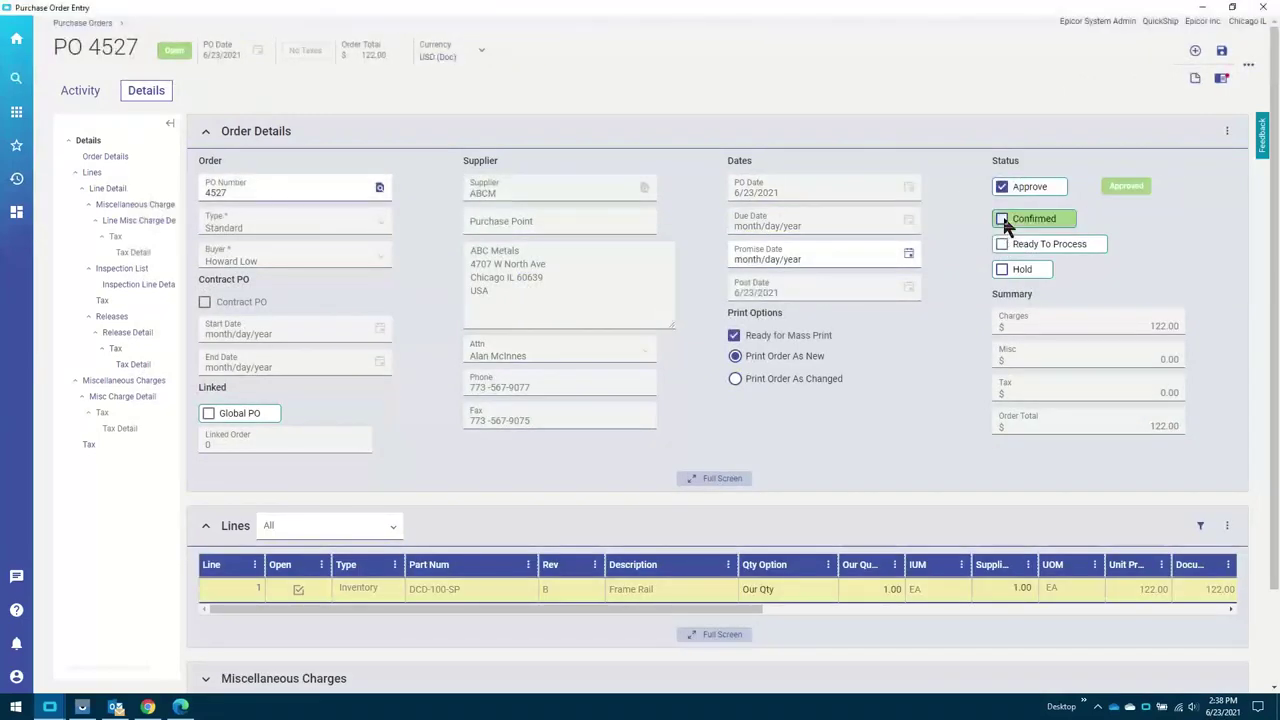
pyautogui.click(1221, 53)
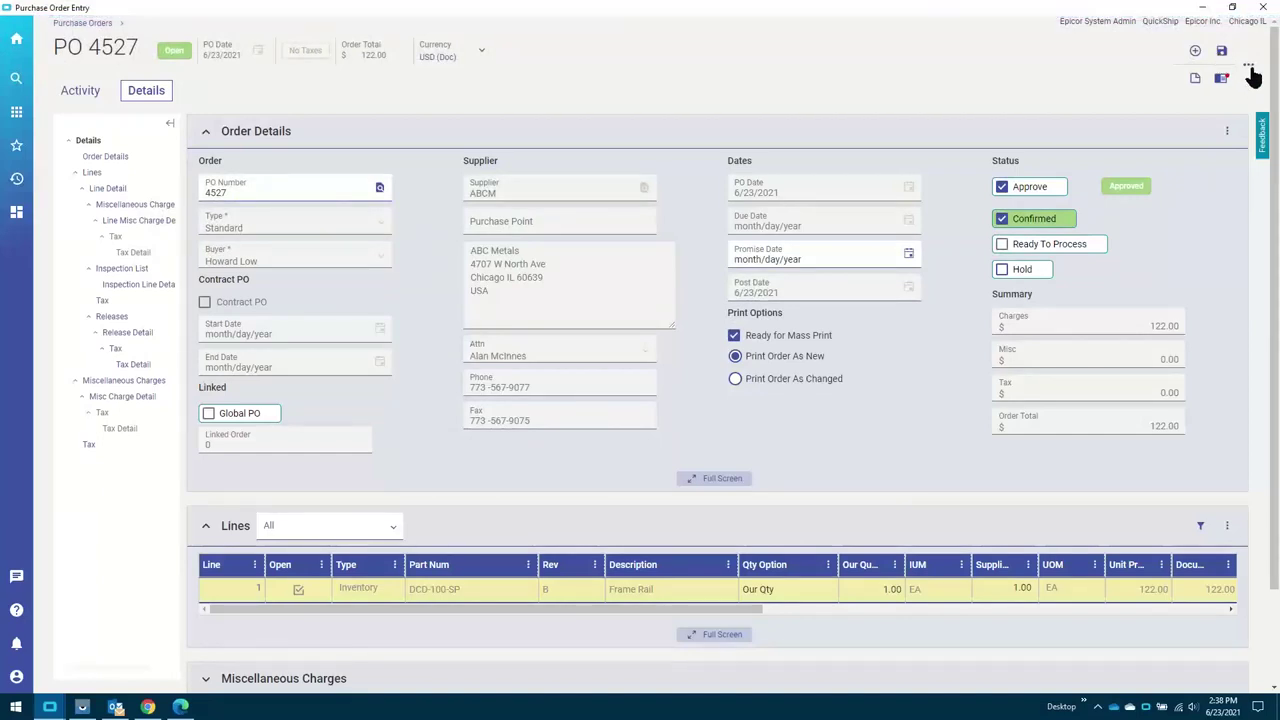
pyautogui.click(1248, 66)
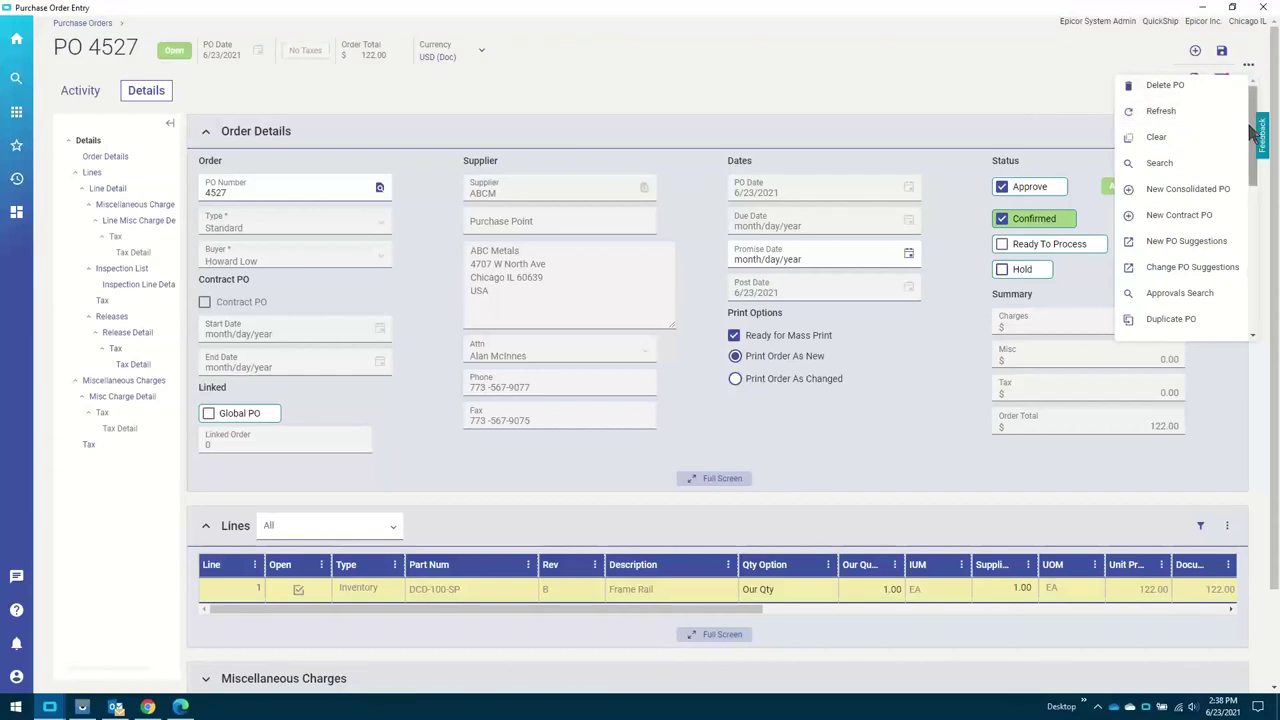
pyautogui.moveTo(1255, 147); pyautogui.dragTo(1250, 297)
pyautogui.click(1166, 280)
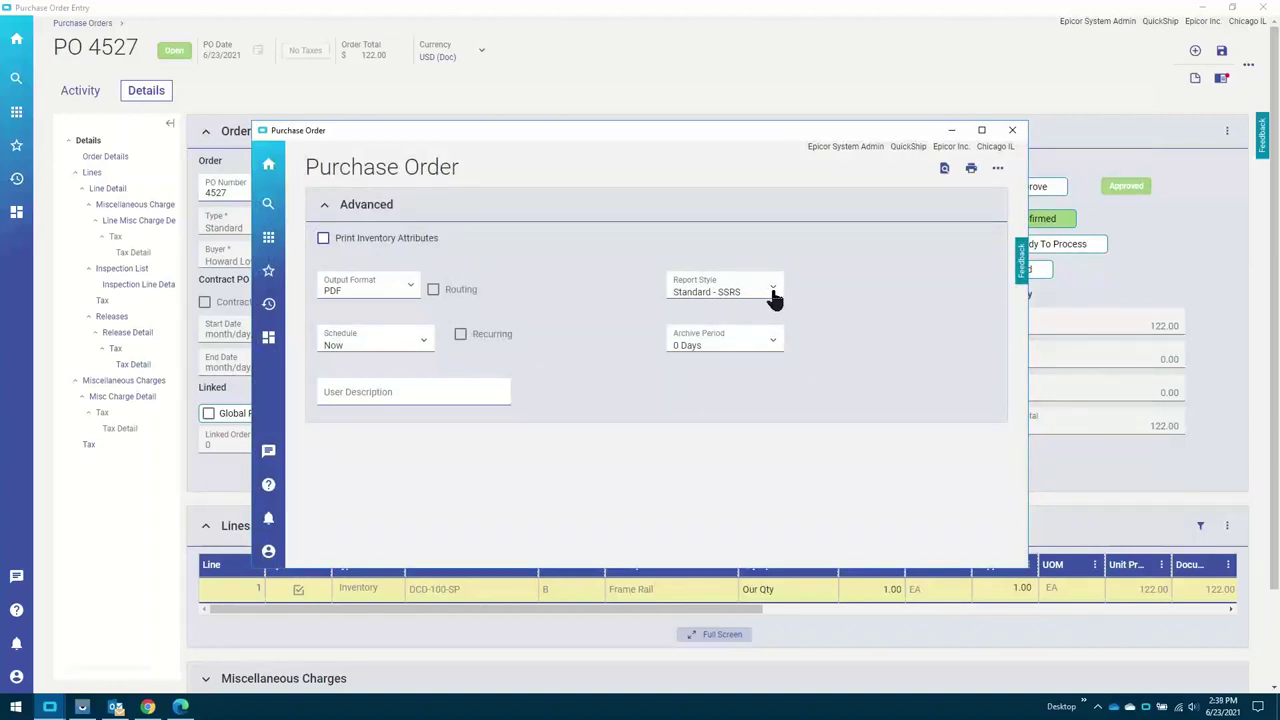
# Step: Generate Only the PO with Supplement report for PO 4527, accept routing, and close the print form
pyautogui.click(773, 291)
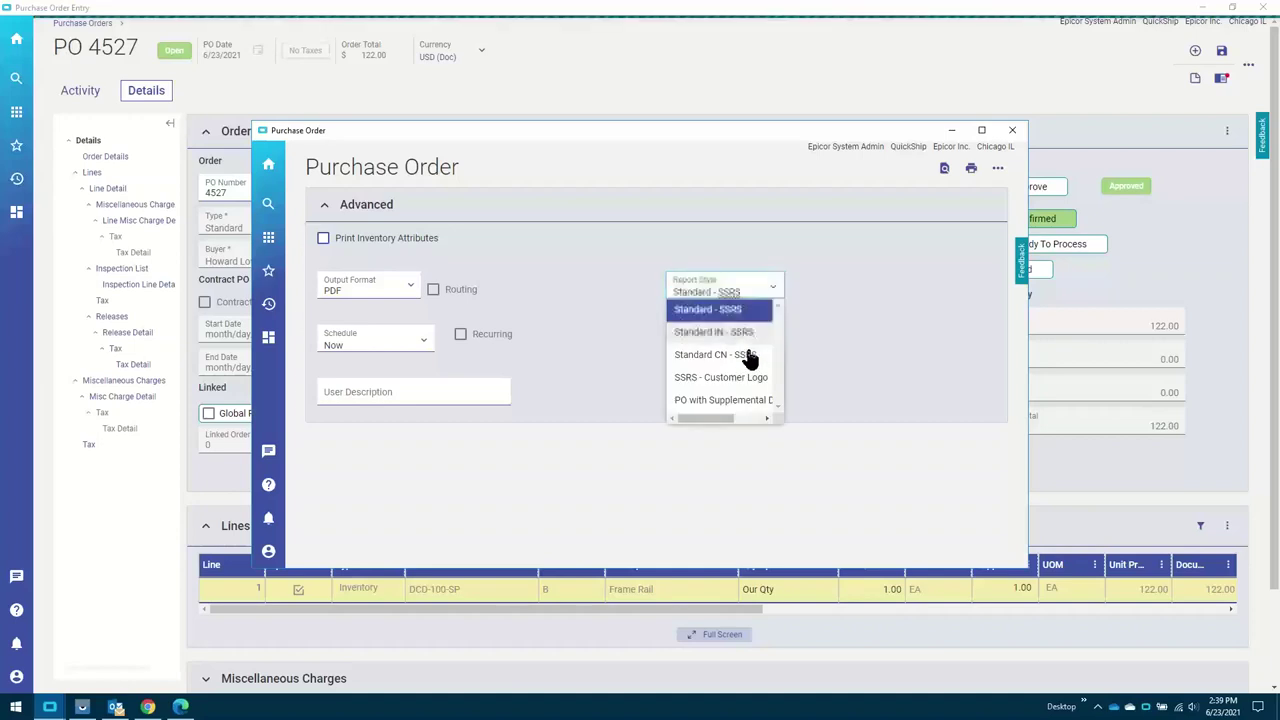
pyautogui.click(725, 405)
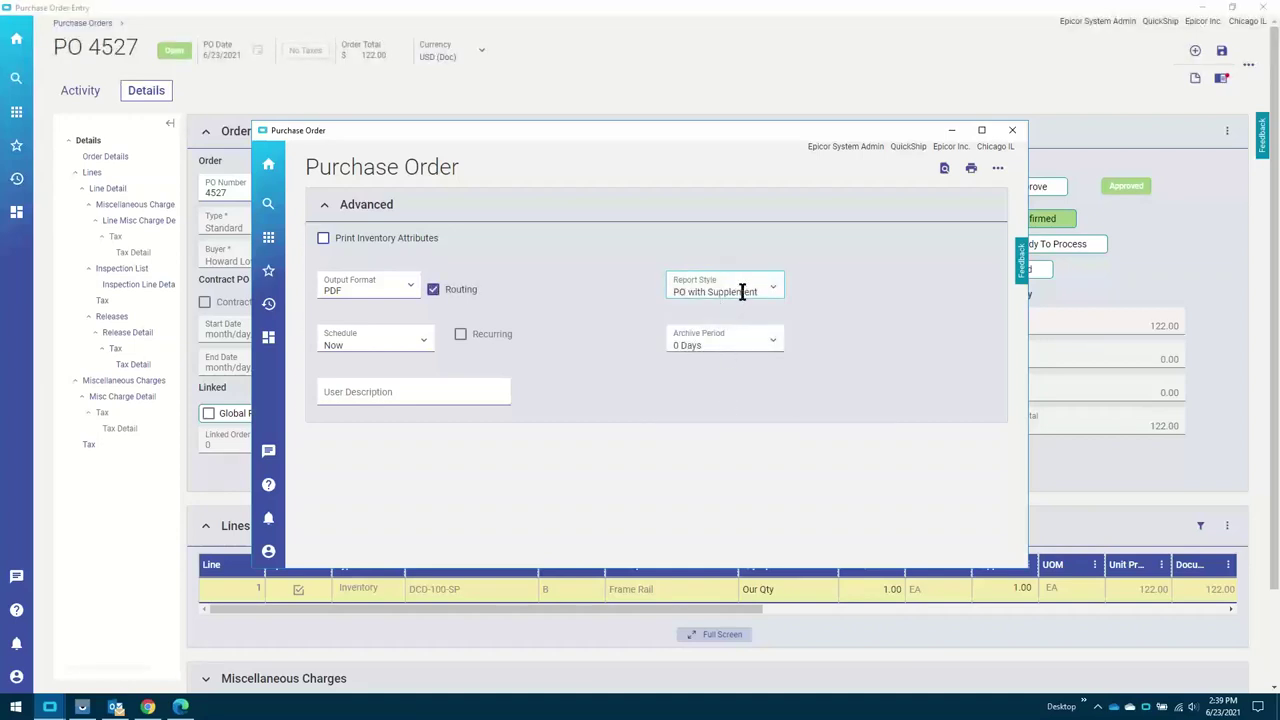
pyautogui.click(998, 170)
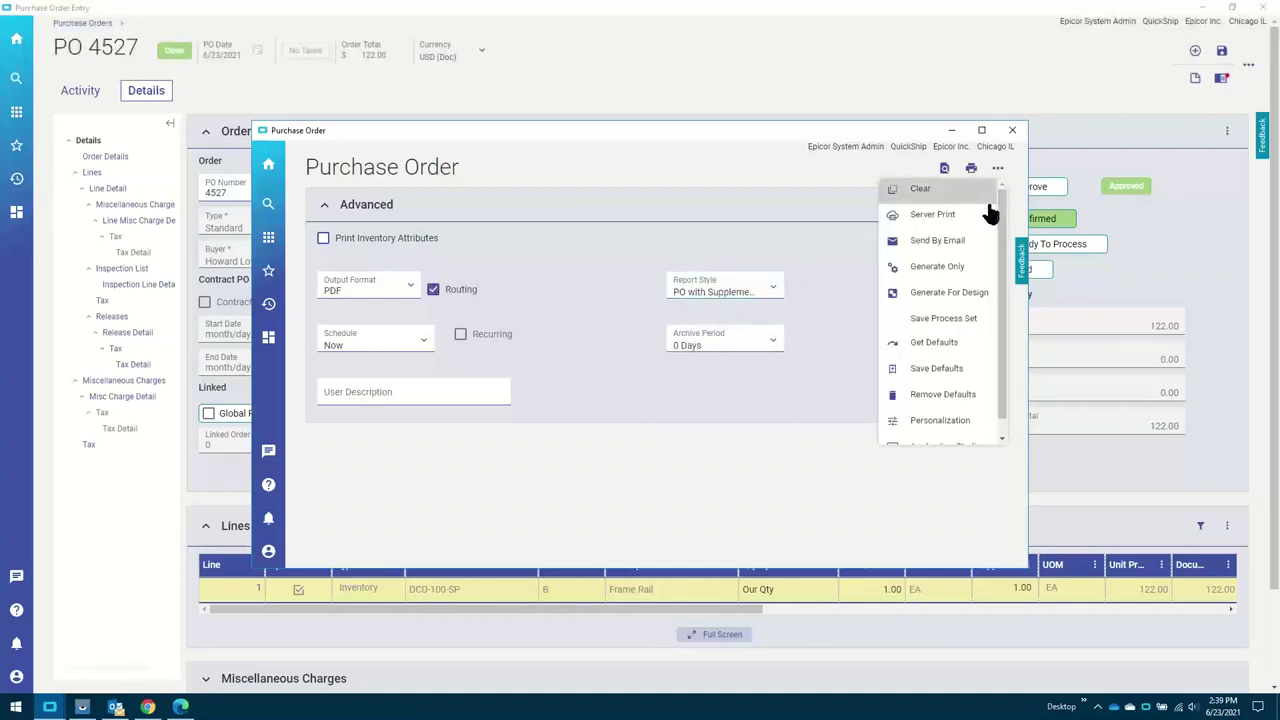
pyautogui.click(967, 268)
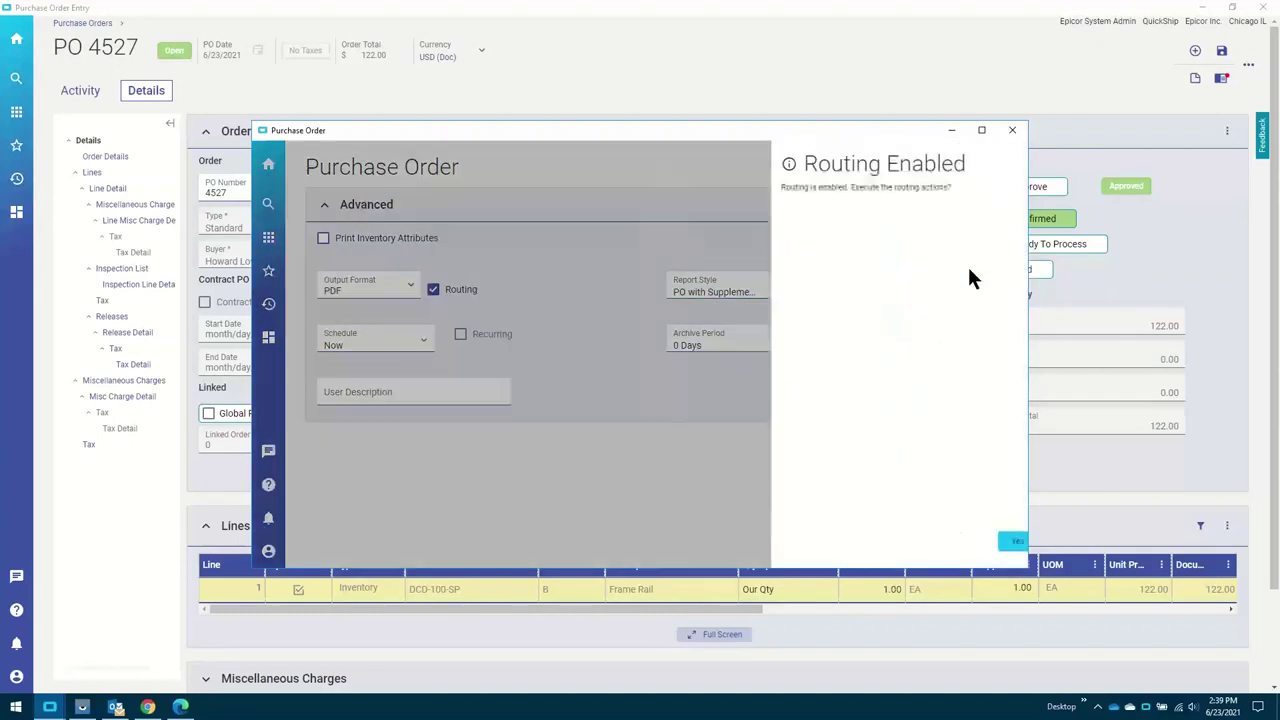
pyautogui.click(945, 538)
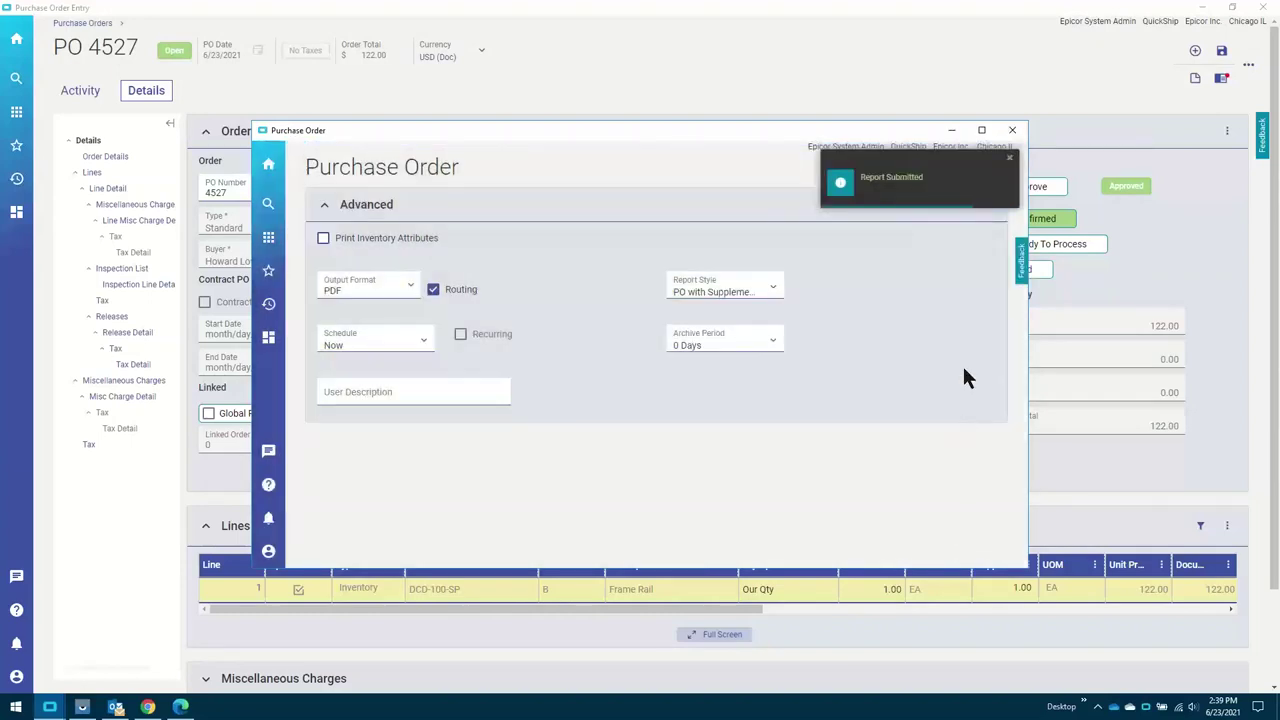
pyautogui.click(1013, 133)
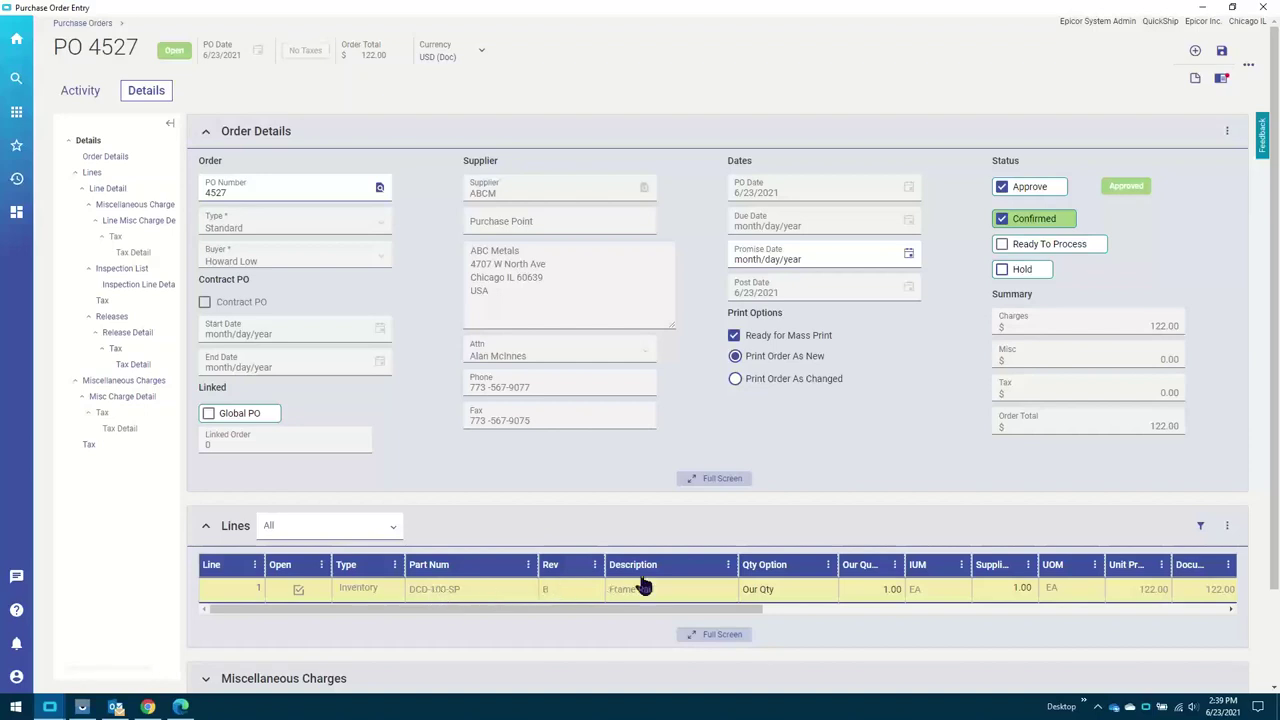
# Step: Minimize Epicor, fetch new mail in Outlook, and select the Purchase Order 4527 email's POForm.pdf
pyautogui.click(1201, 9)
pyautogui.click(1201, 9)
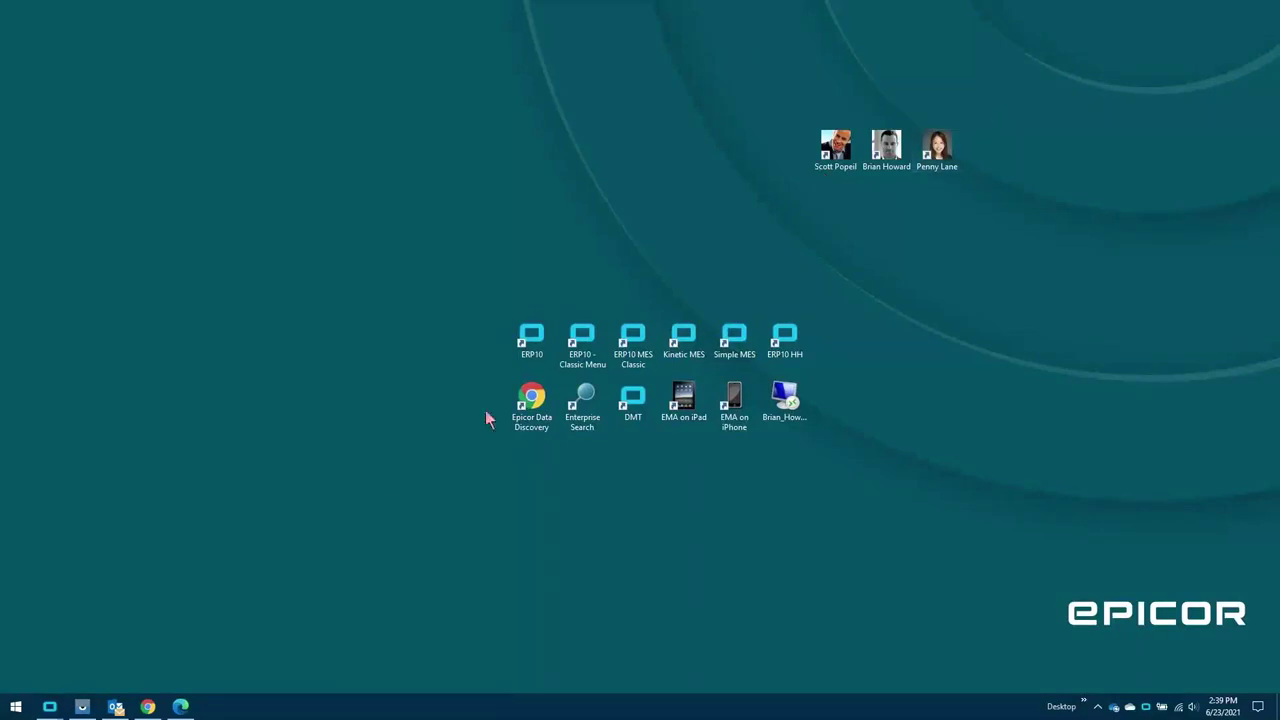
pyautogui.click(115, 707)
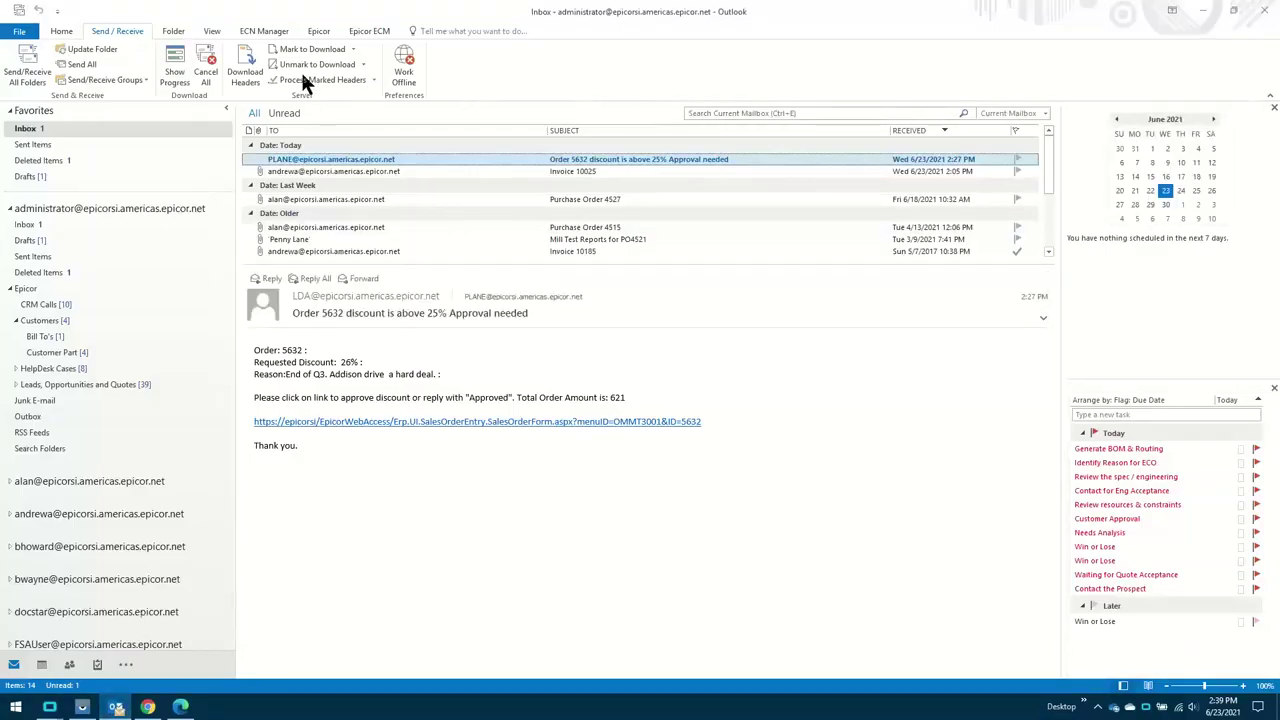
pyautogui.click(21, 10)
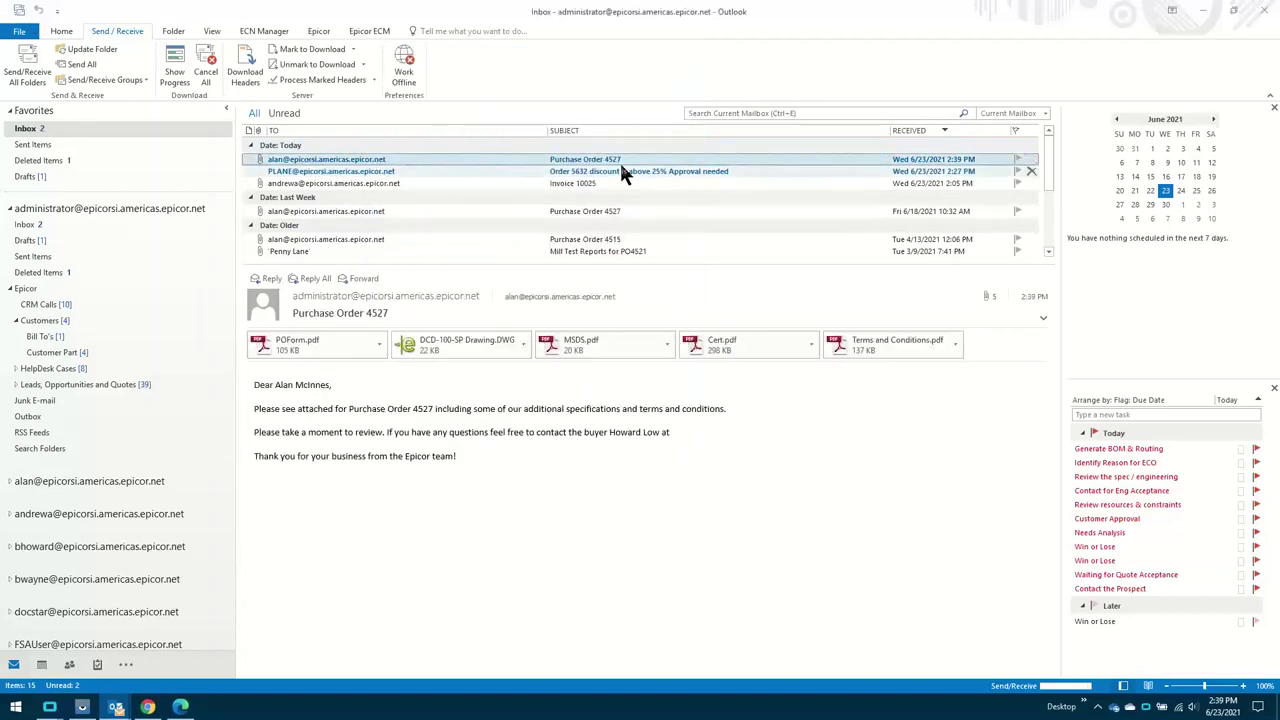
pyautogui.click(376, 350)
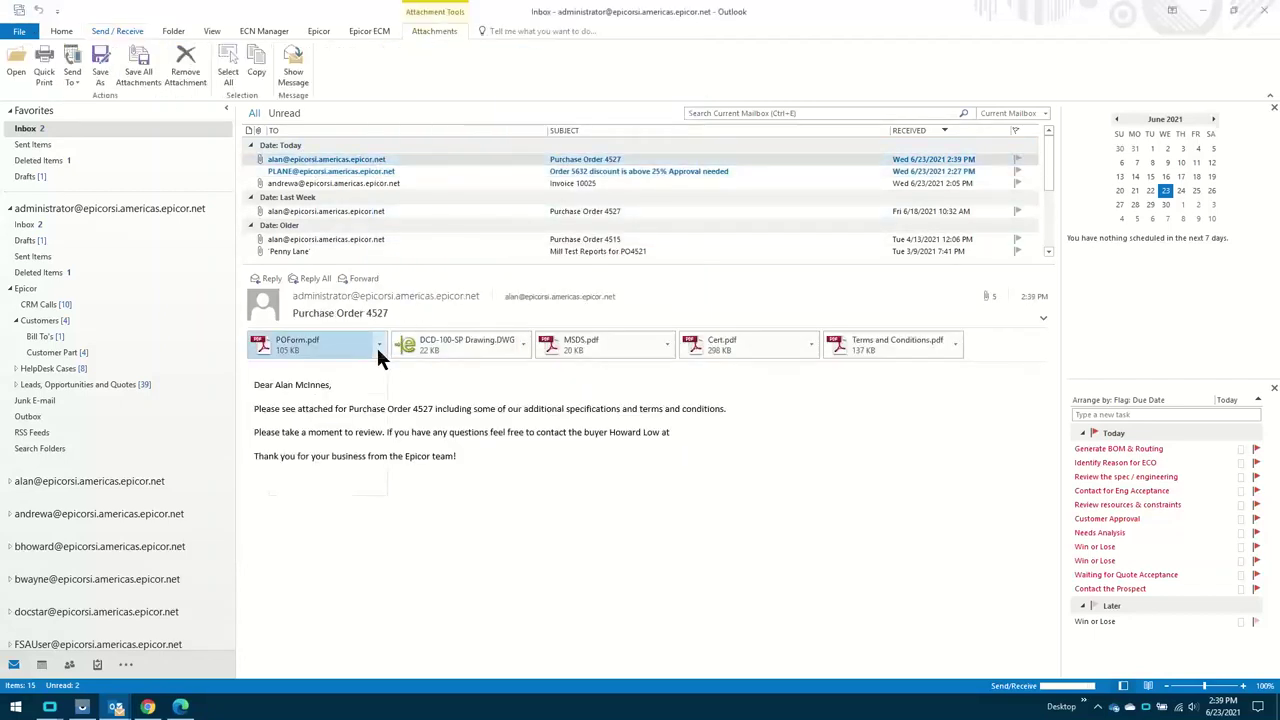
# Step: Preview the POForm.pdf and Cert.pdf attachments of the Purchase Order 4527 email
pyautogui.click(377, 348)
pyautogui.click(363, 362)
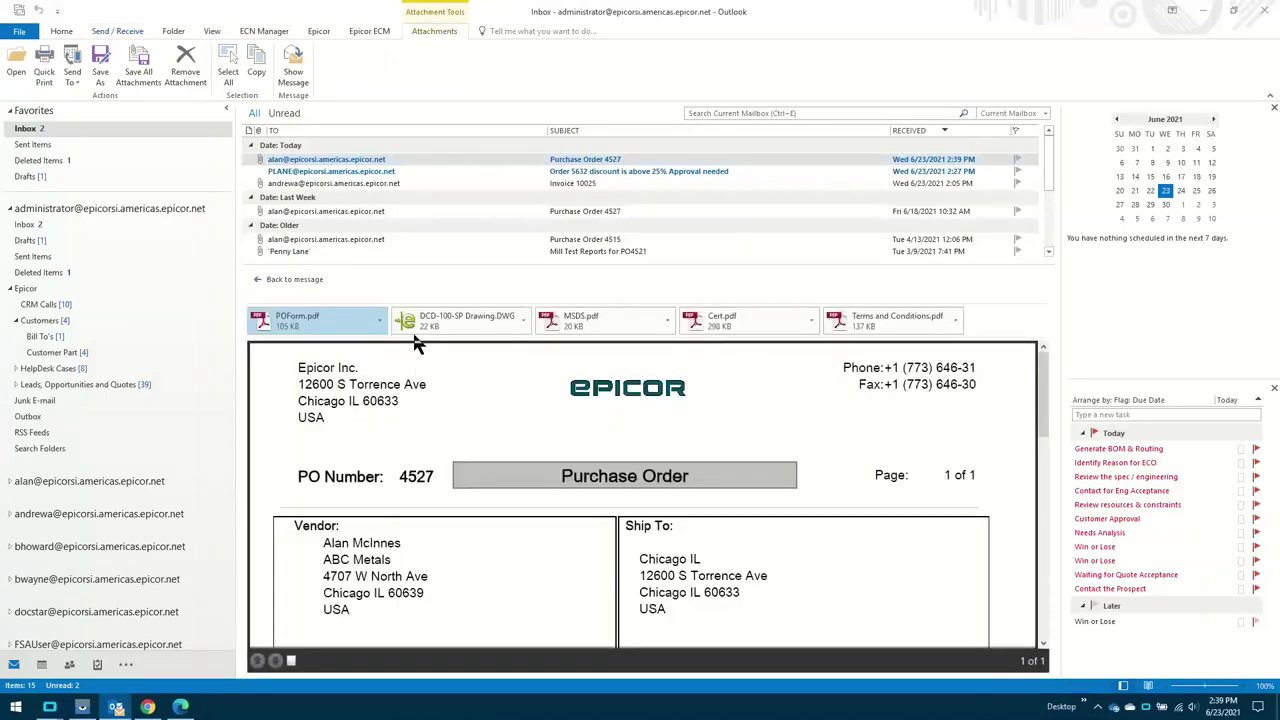
pyautogui.click(380, 320)
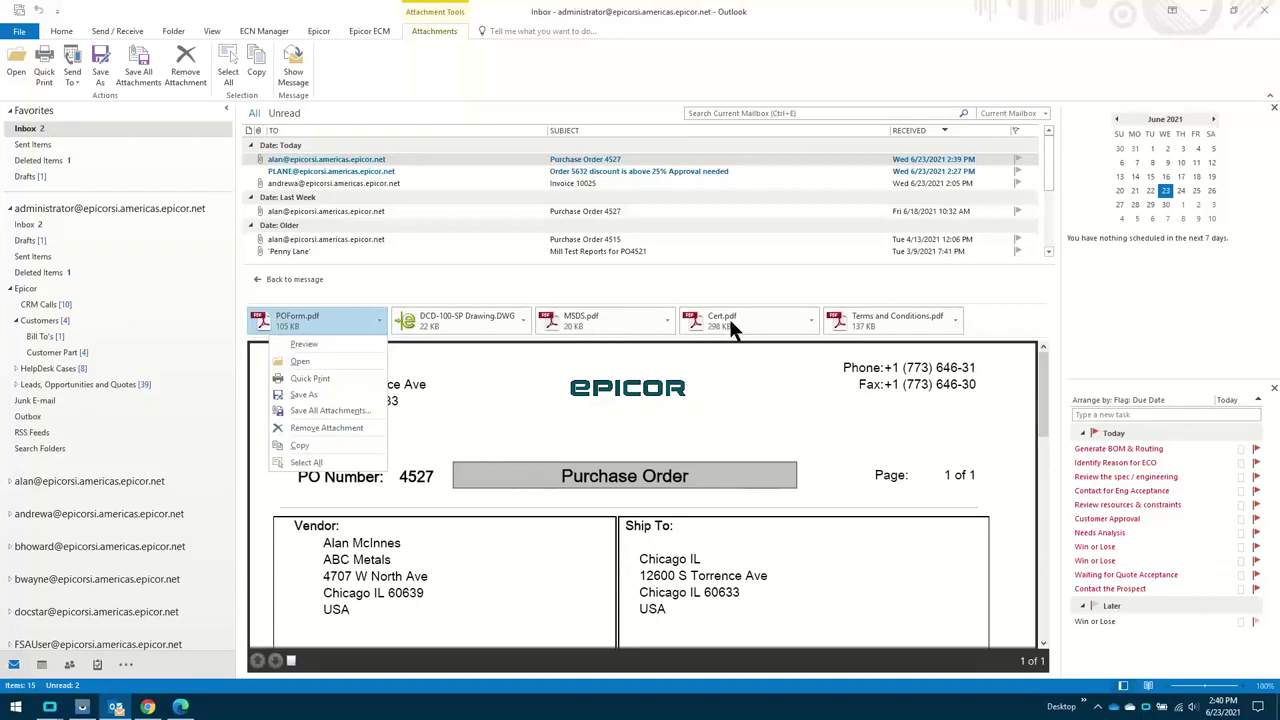
pyautogui.click(818, 326)
pyautogui.click(812, 320)
pyautogui.click(778, 338)
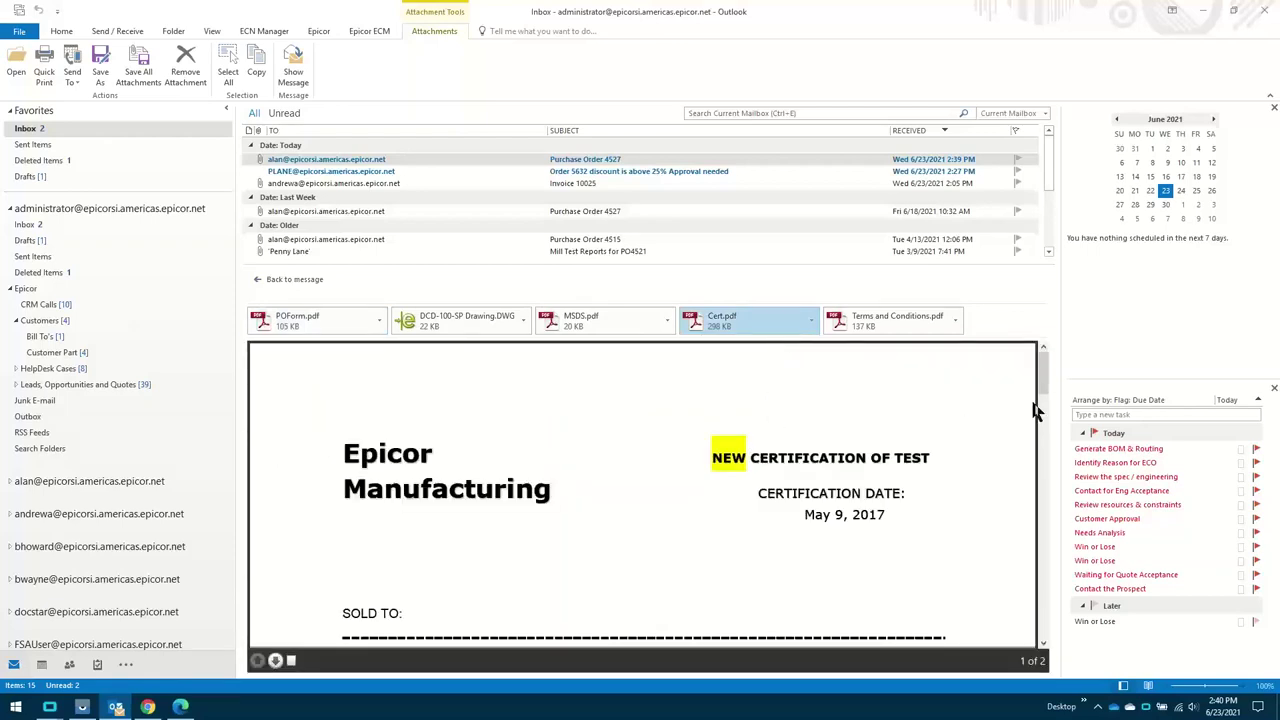
pyautogui.moveTo(1043, 372); pyautogui.dragTo(1042, 300)
# Step: Preview Terms and Conditions.pdf, then go back to the message text
pyautogui.click(953, 319)
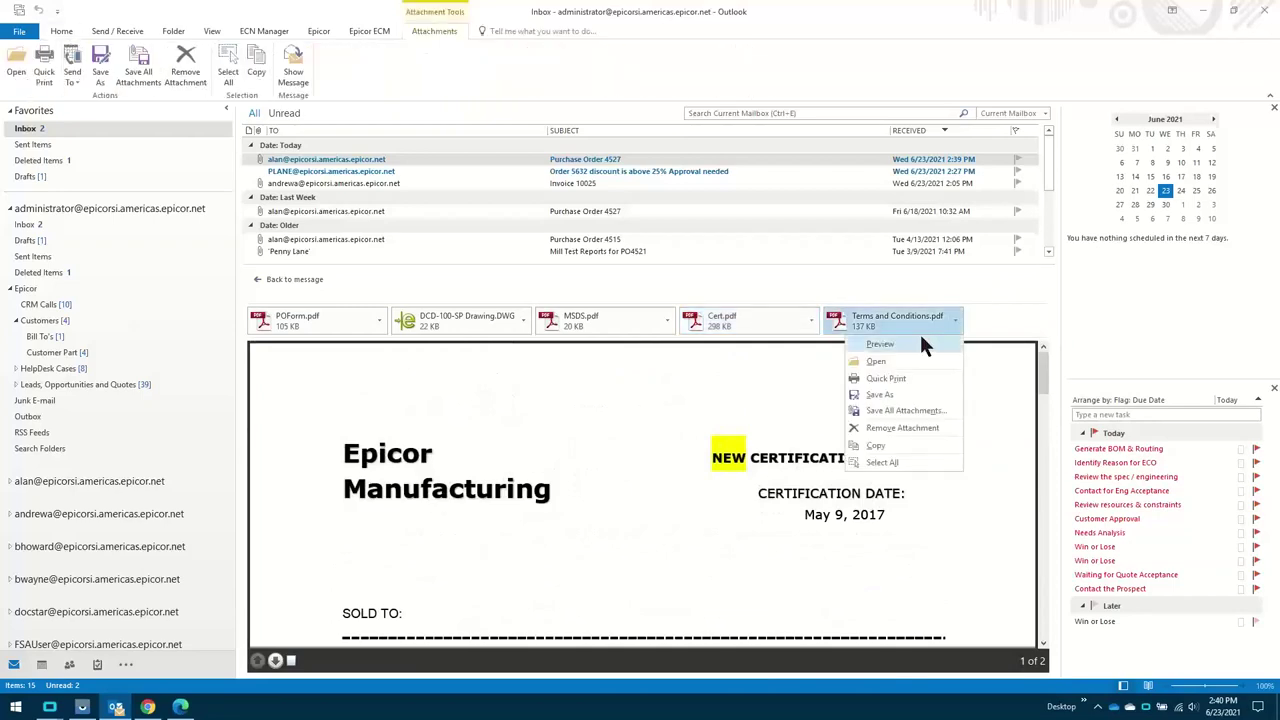
pyautogui.click(918, 337)
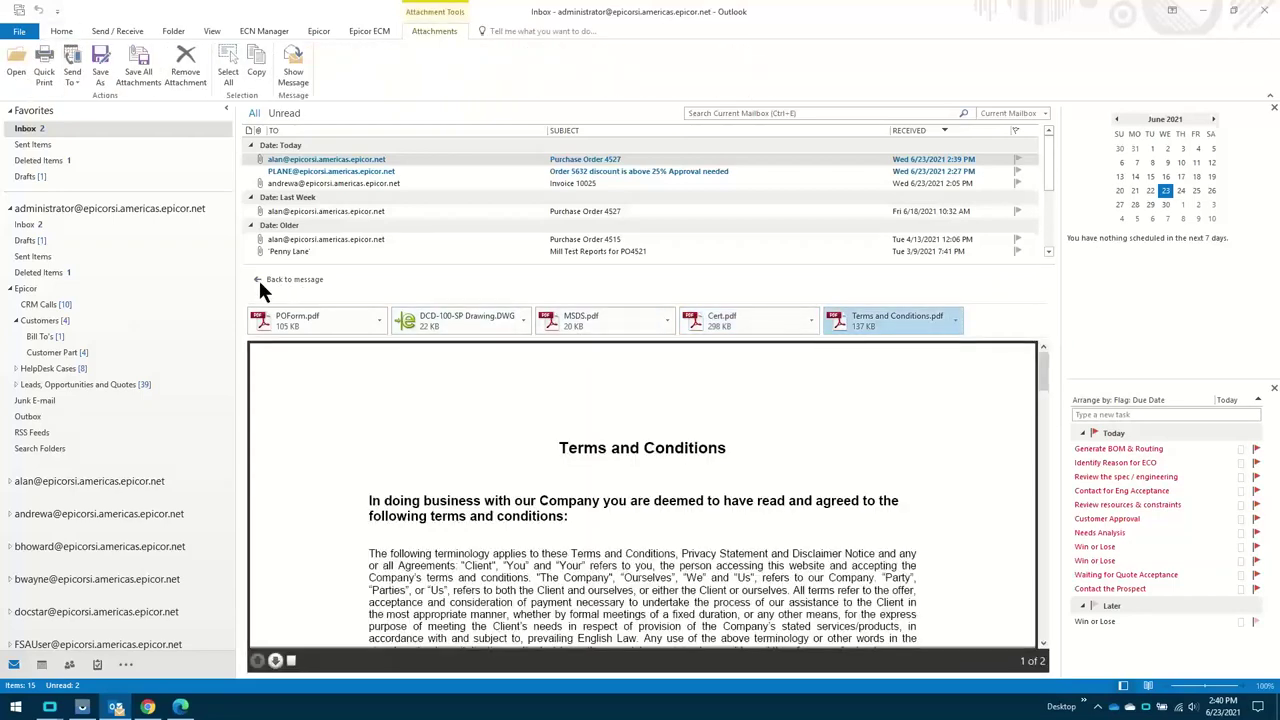
pyautogui.click(258, 279)
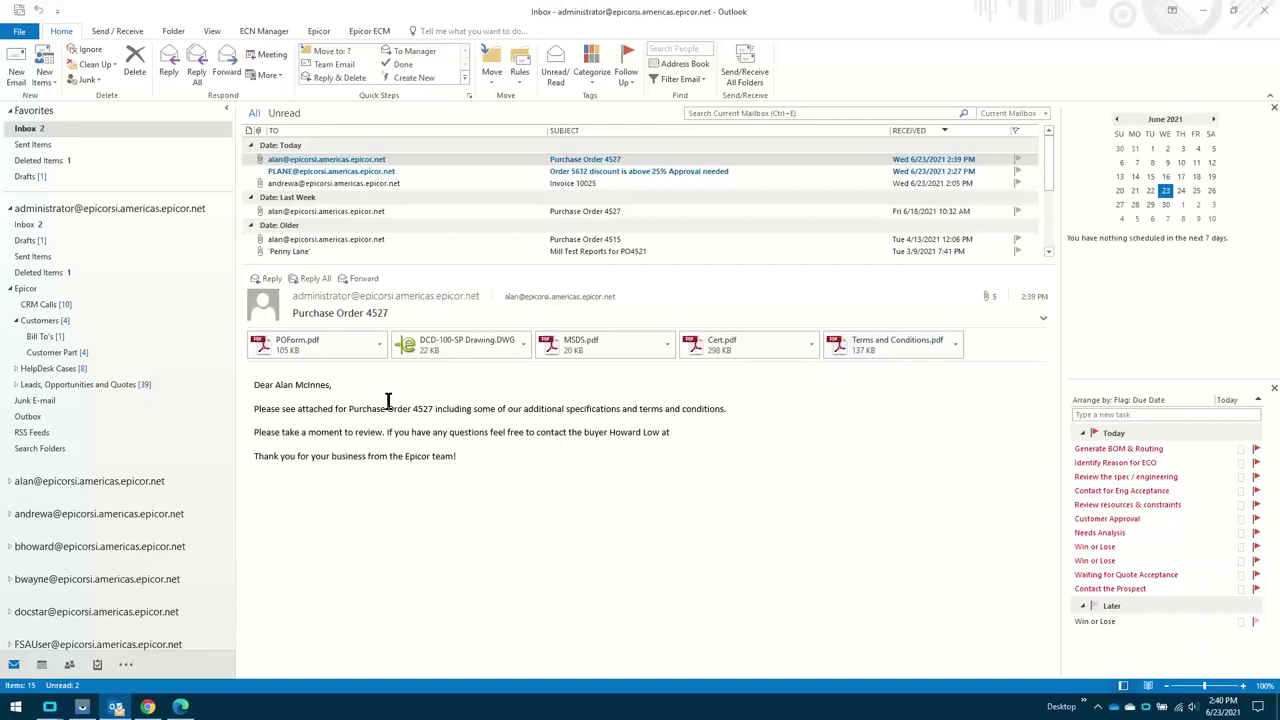
# Step: Send a new email to the Epicor Info mailbox with the subject CUST ADDISON
pyautogui.click(16, 70)
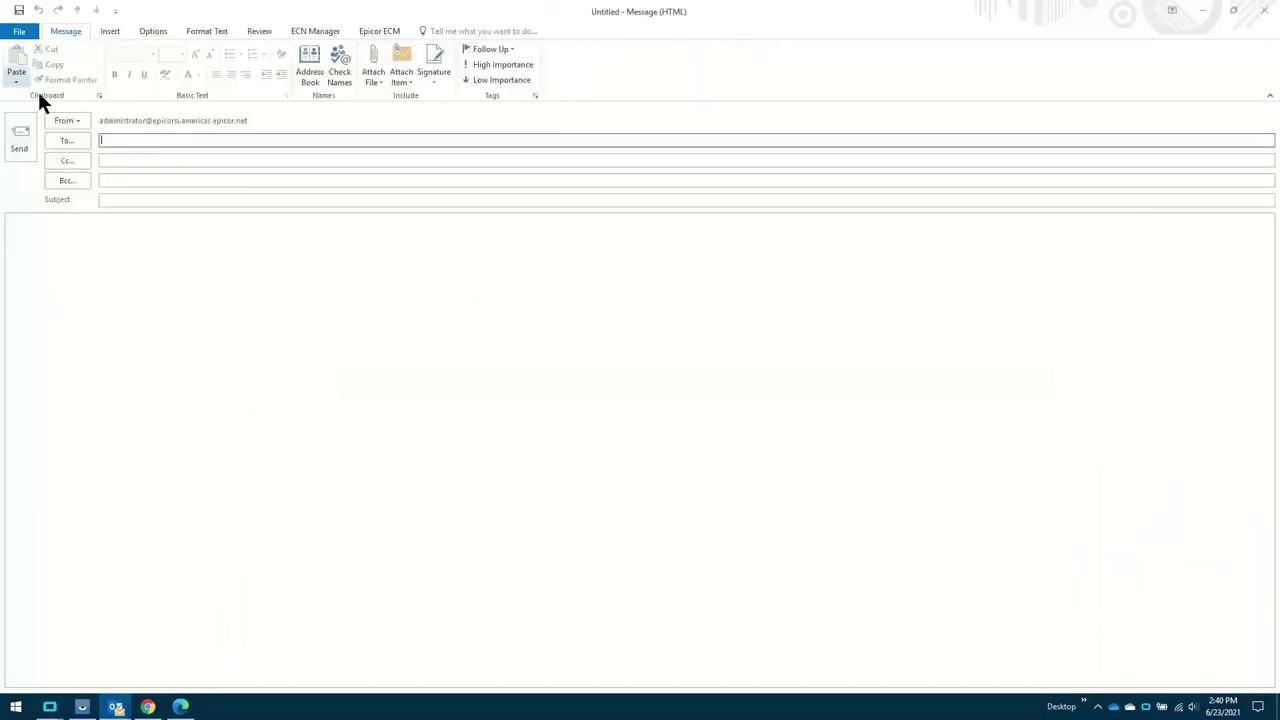
pyautogui.write('epicor')
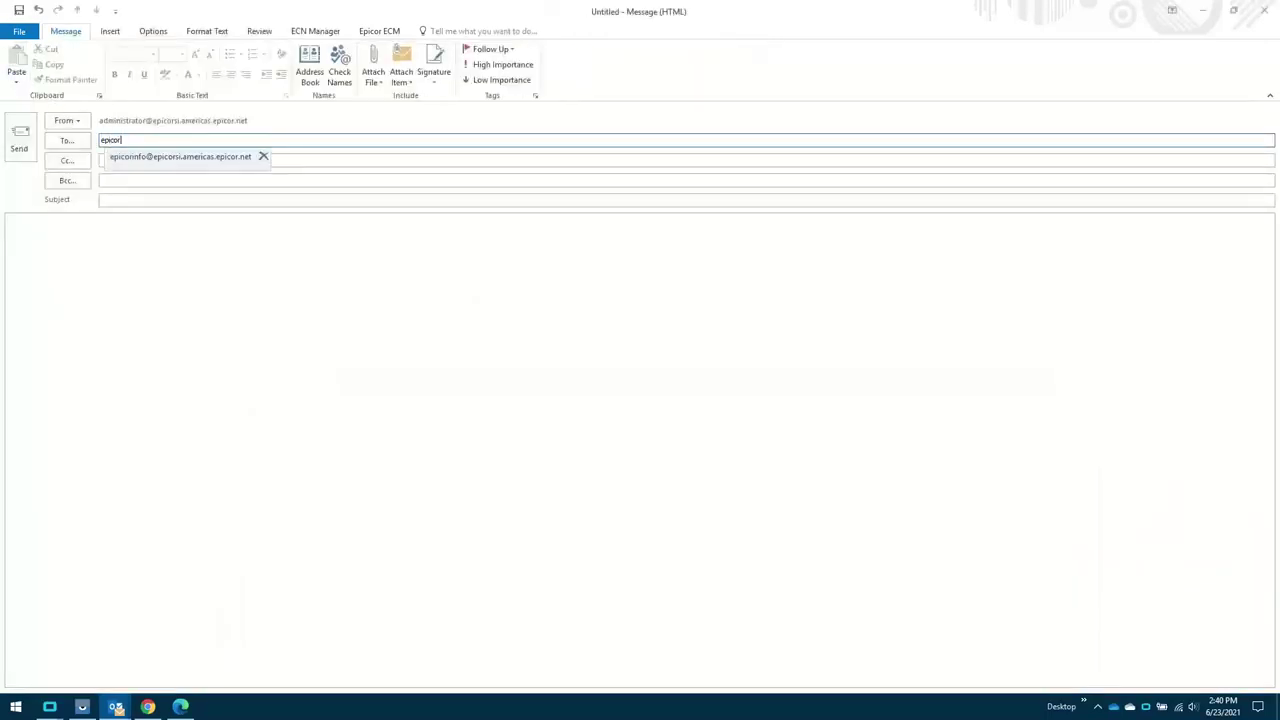
pyautogui.click(124, 160)
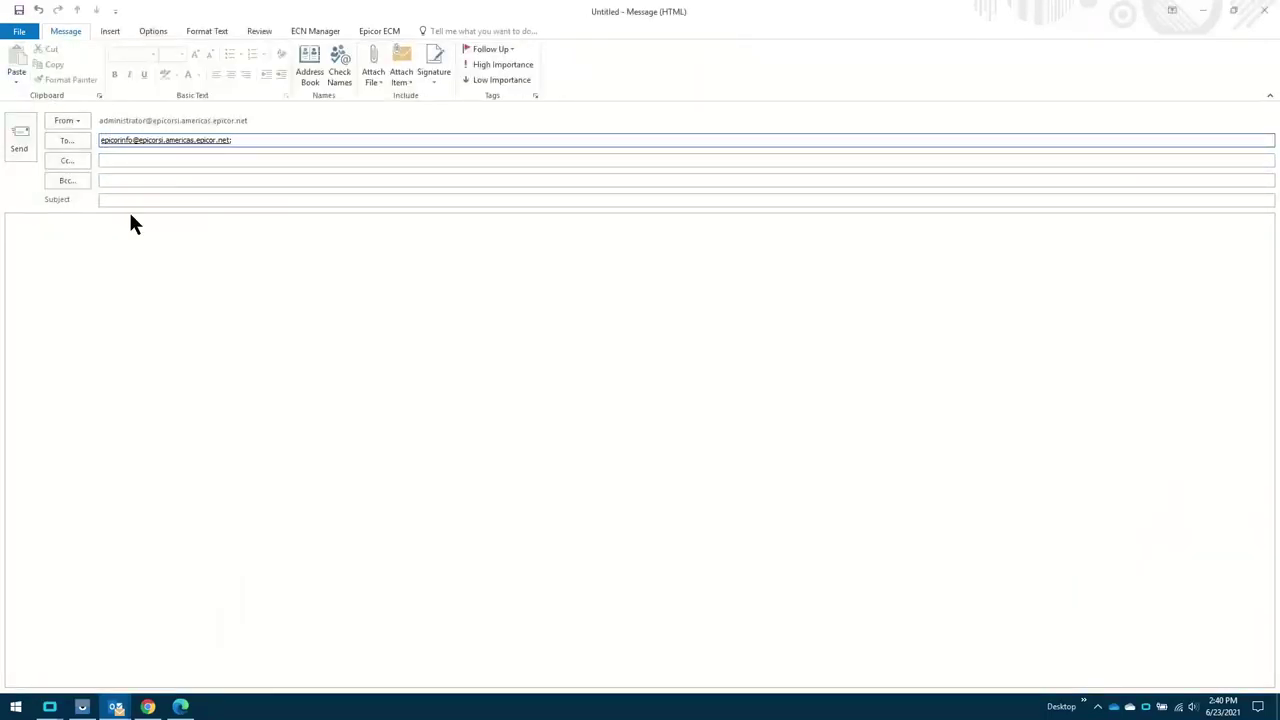
pyautogui.click(128, 201)
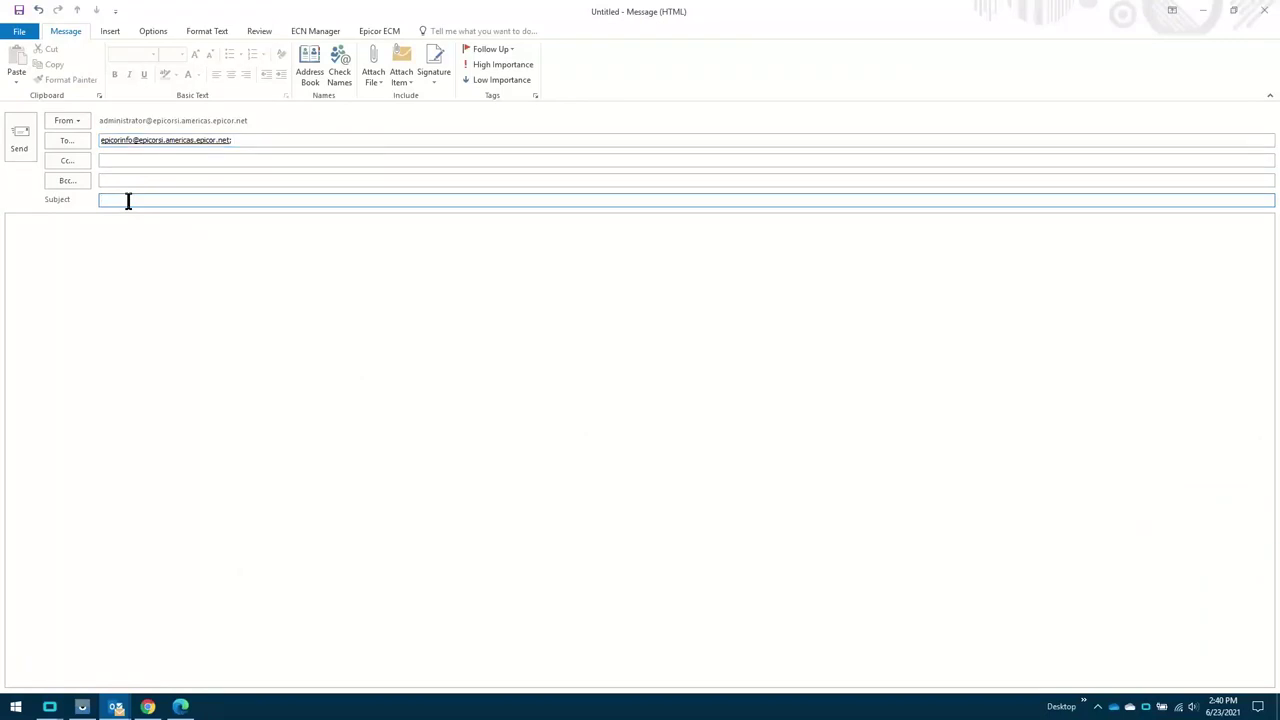
pyautogui.write('P')
pyautogui.write('CUST')
pyautogui.write(' AD')
pyautogui.write('DISON')
pyautogui.press('Tab')
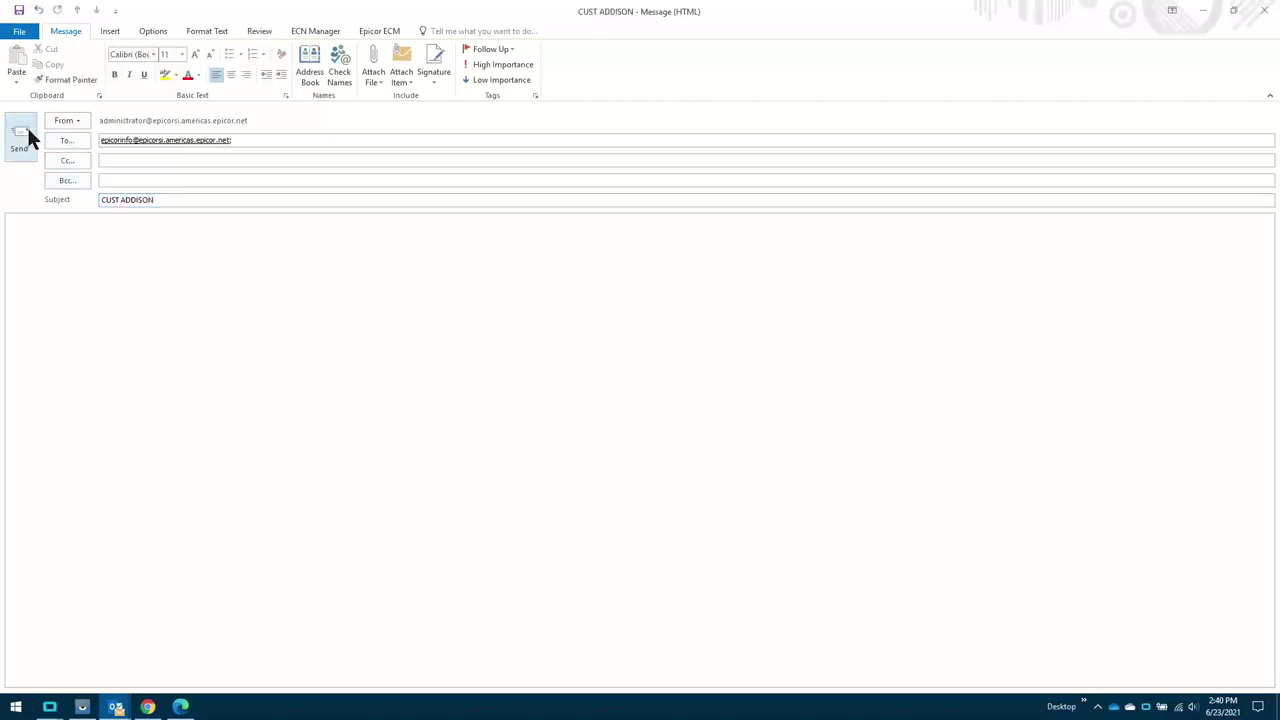
pyautogui.click(20, 135)
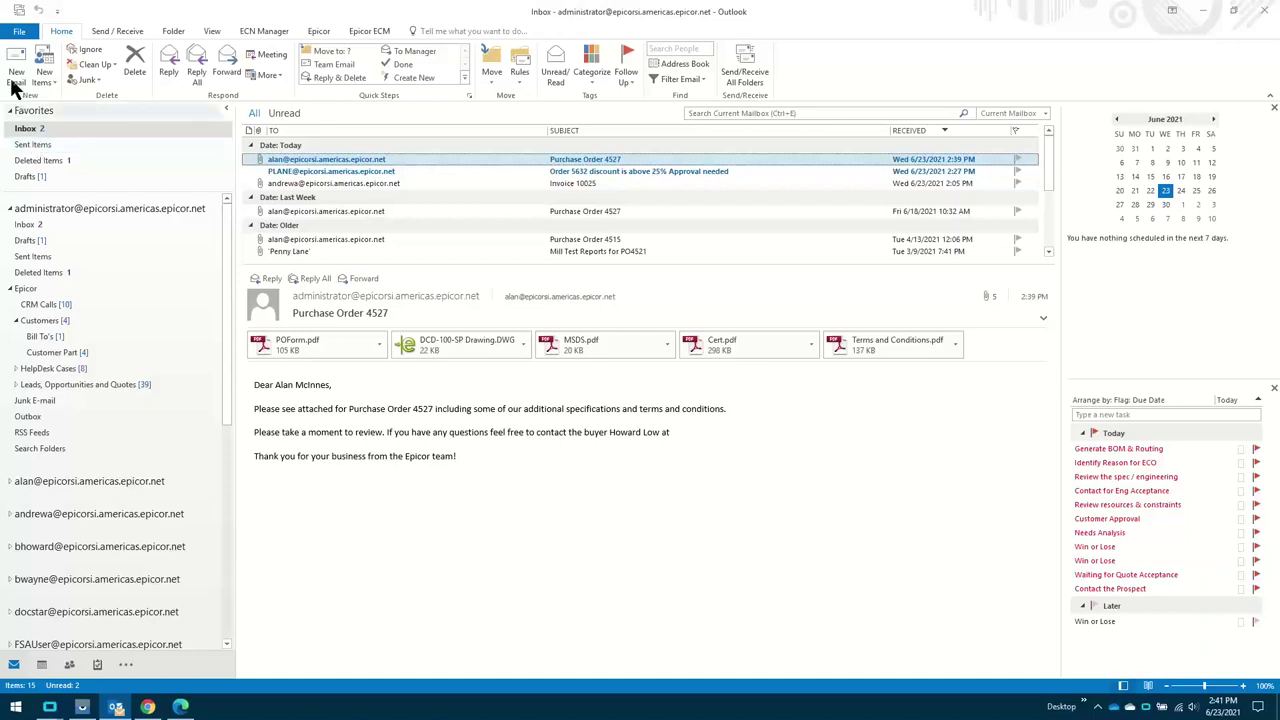
# Step: Sync all folders and open the returned Customer Summary for Addison, Inc message
pyautogui.click(19, 11)
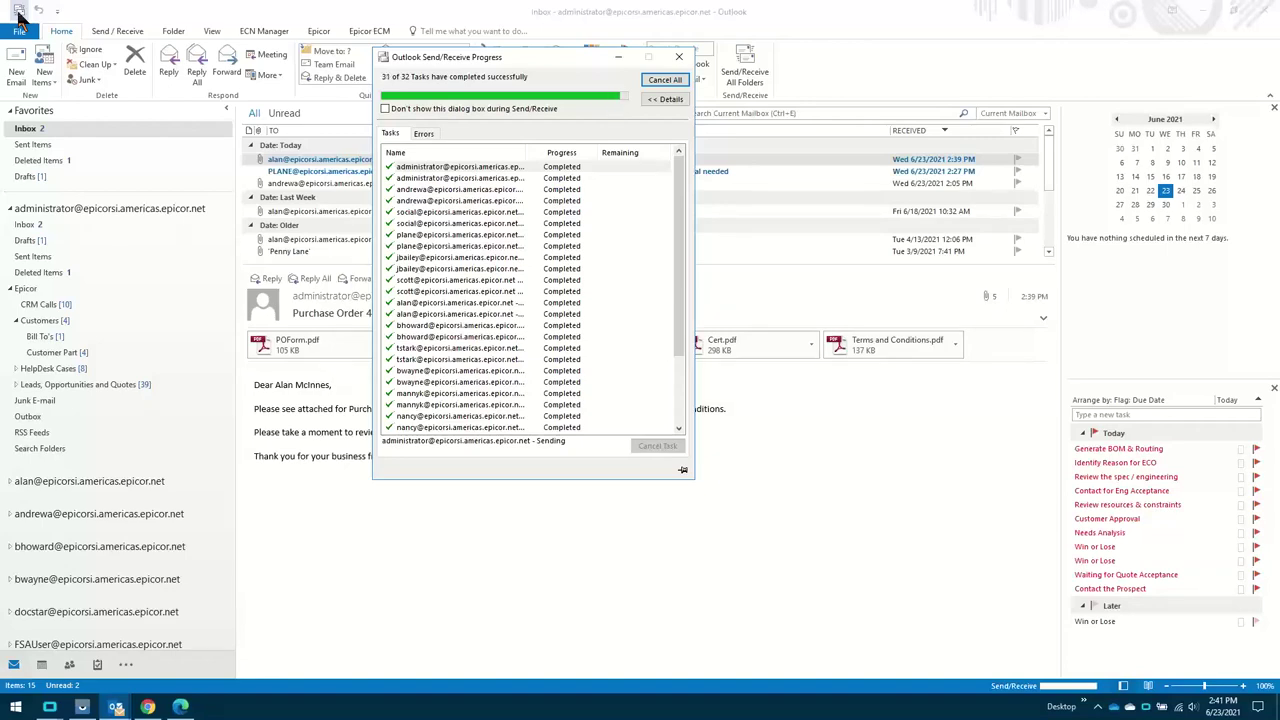
pyautogui.click(19, 12)
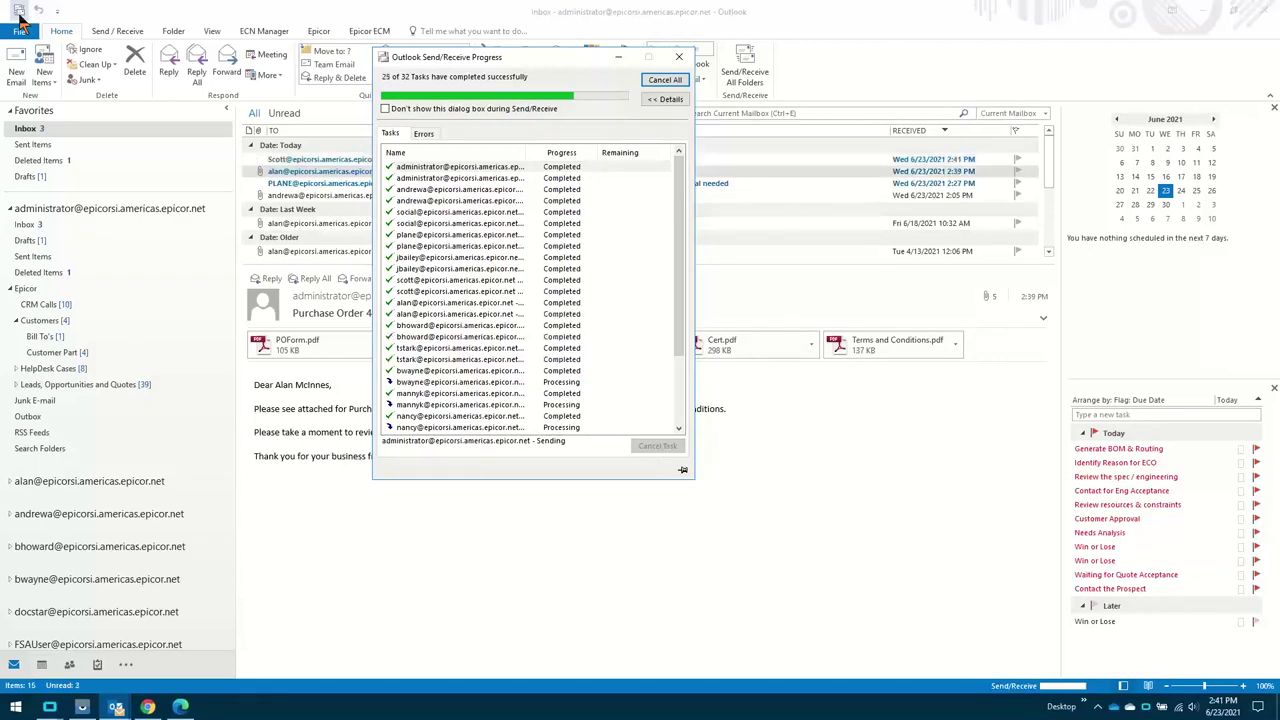
pyautogui.click(295, 164)
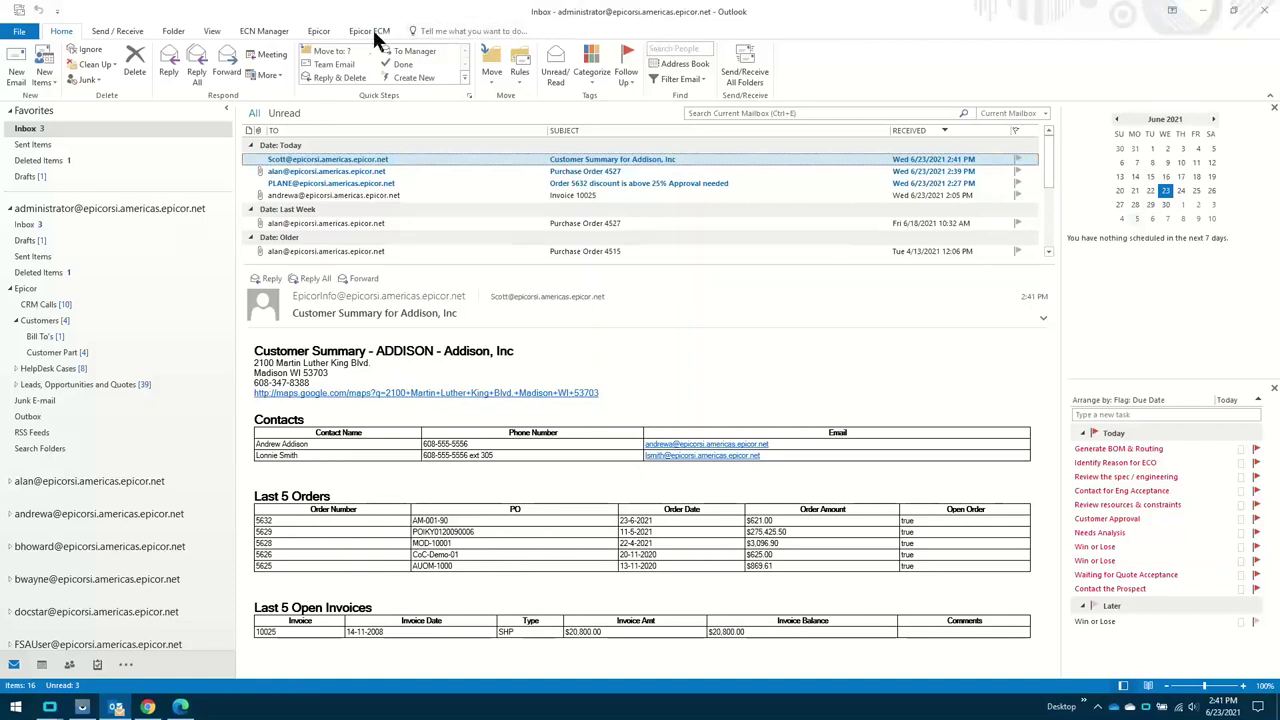
pyautogui.click(319, 33)
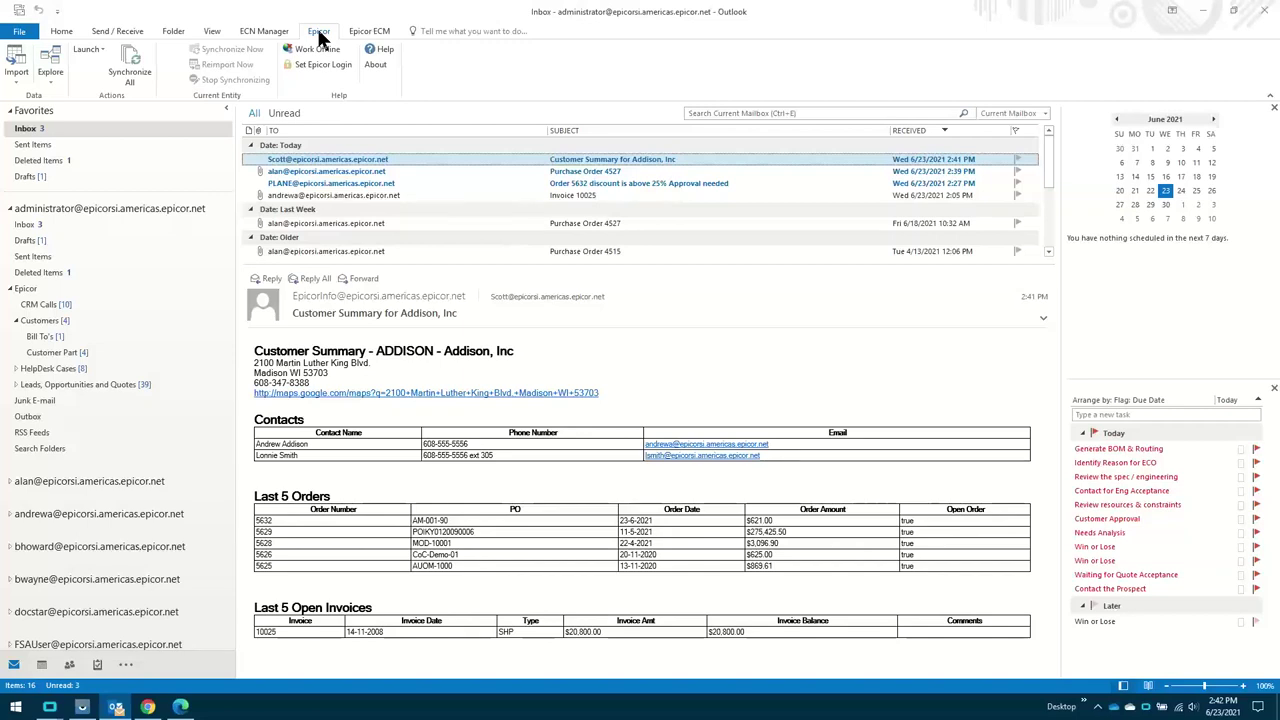
# Step: Open the Epicor Customers folder, browsing DALTON, BARRISTON and the Leads, Opportunities and Quotes folder
pyautogui.click(33, 287)
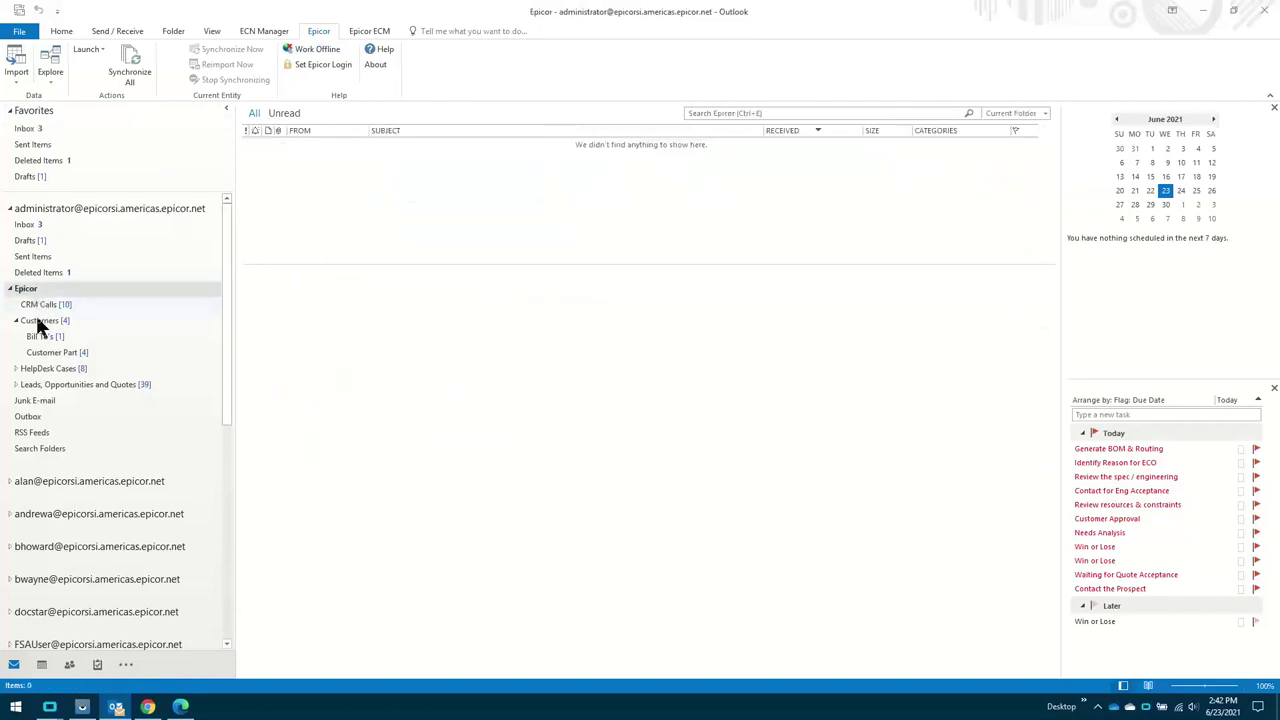
pyautogui.click(36, 319)
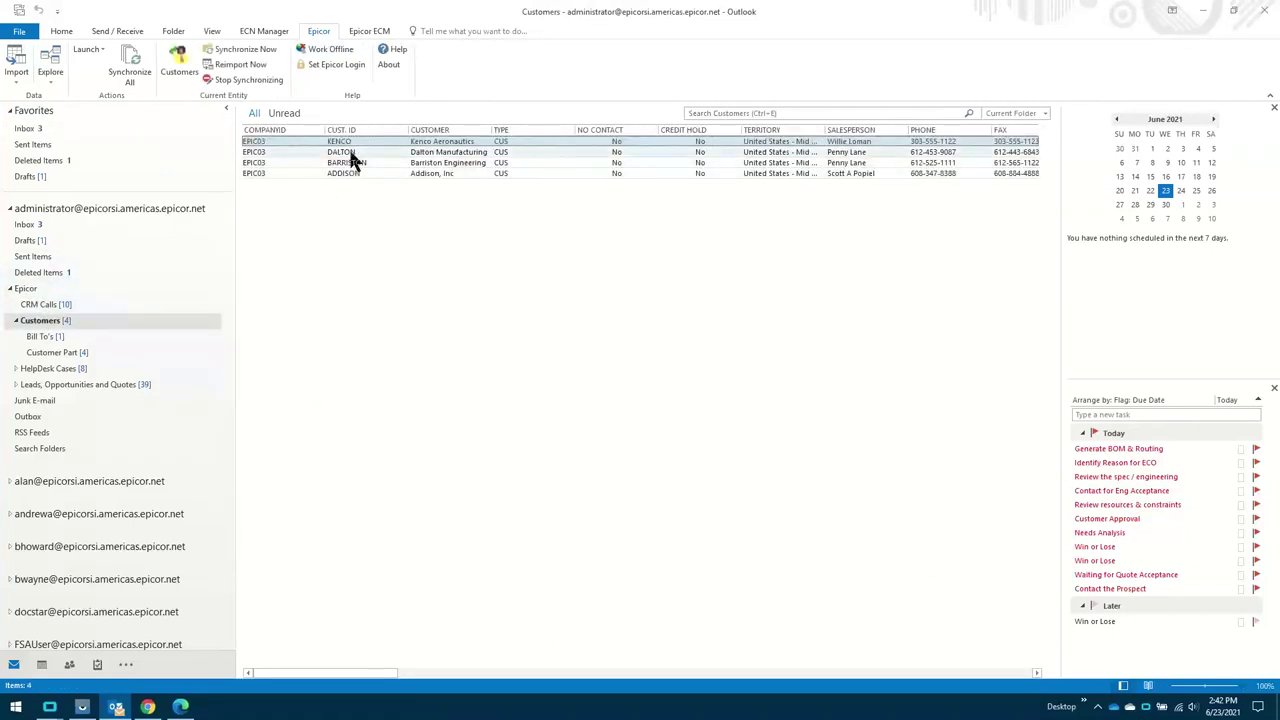
pyautogui.click(348, 153)
pyautogui.click(352, 163)
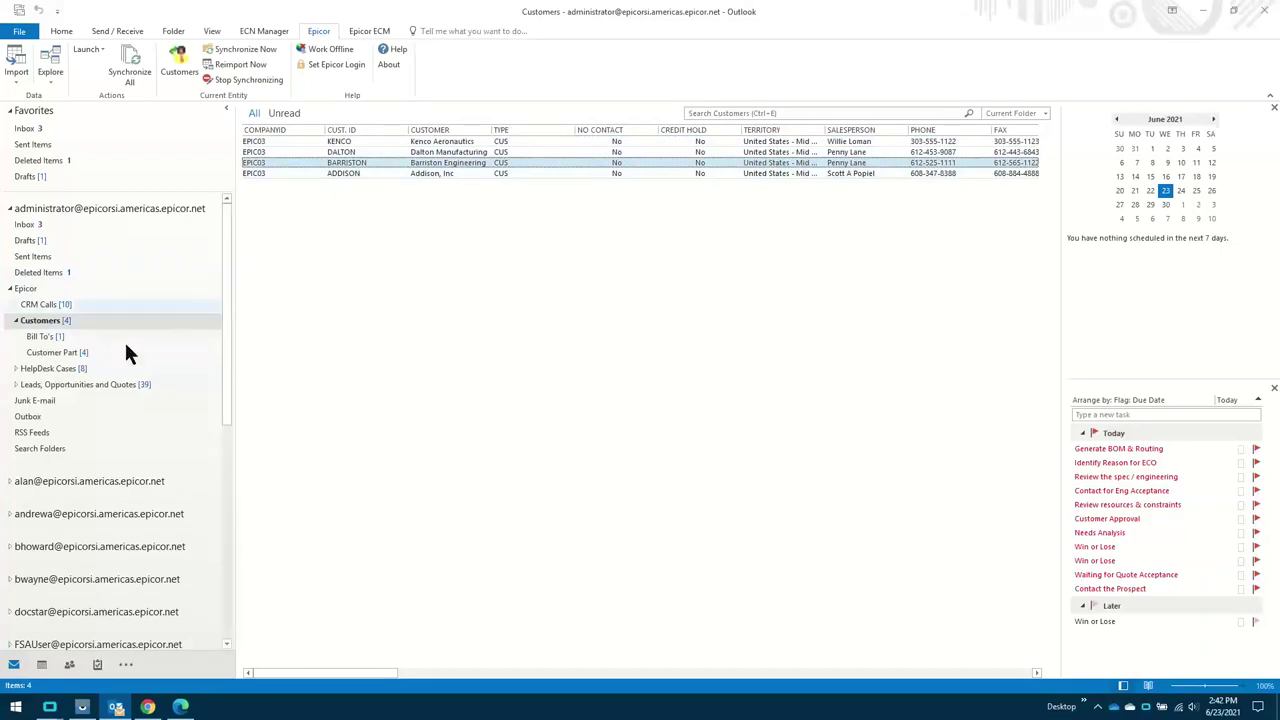
pyautogui.click(56, 384)
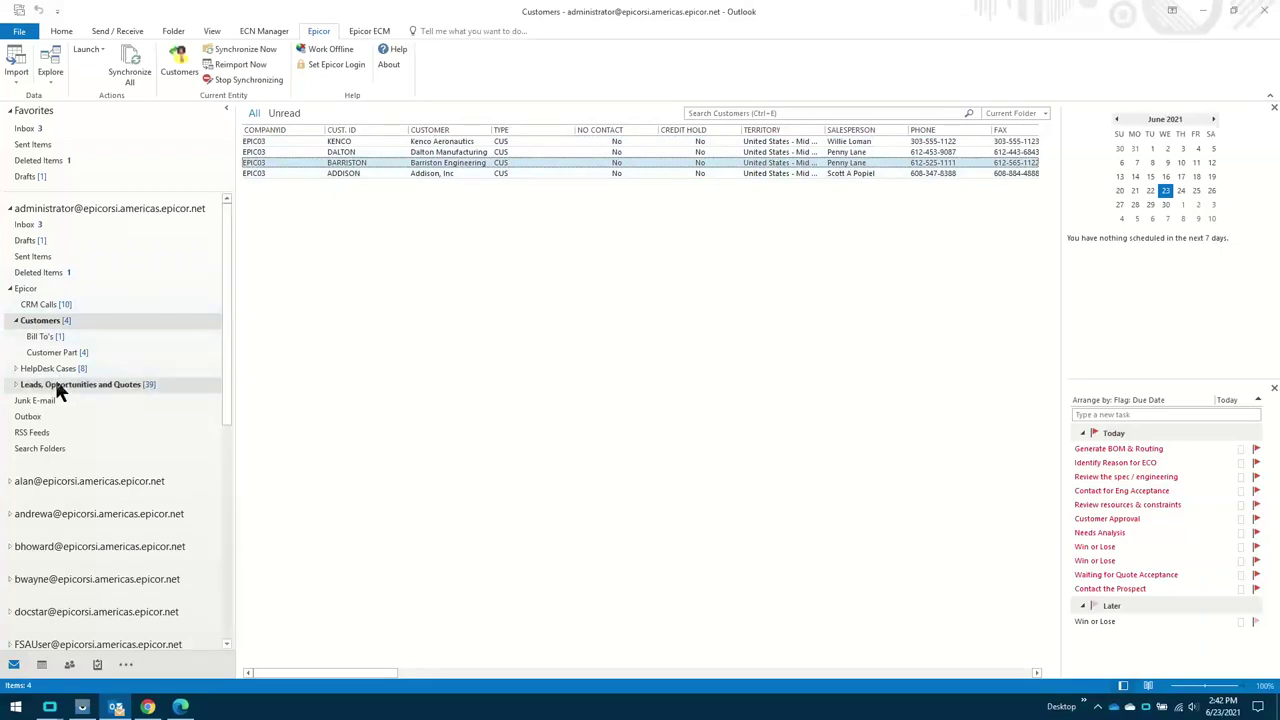
pyautogui.click(48, 319)
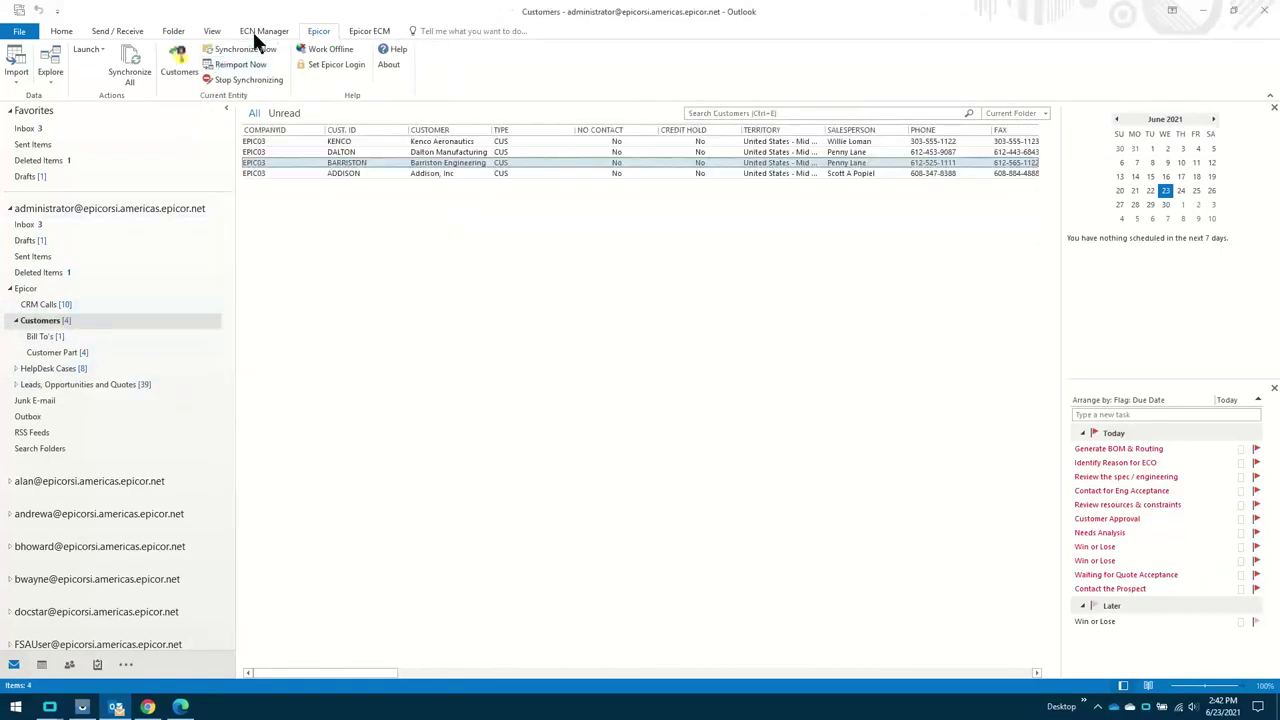
# Step: Open the Epicor Launch list of records, then dismiss it without choosing anything
pyautogui.click(100, 49)
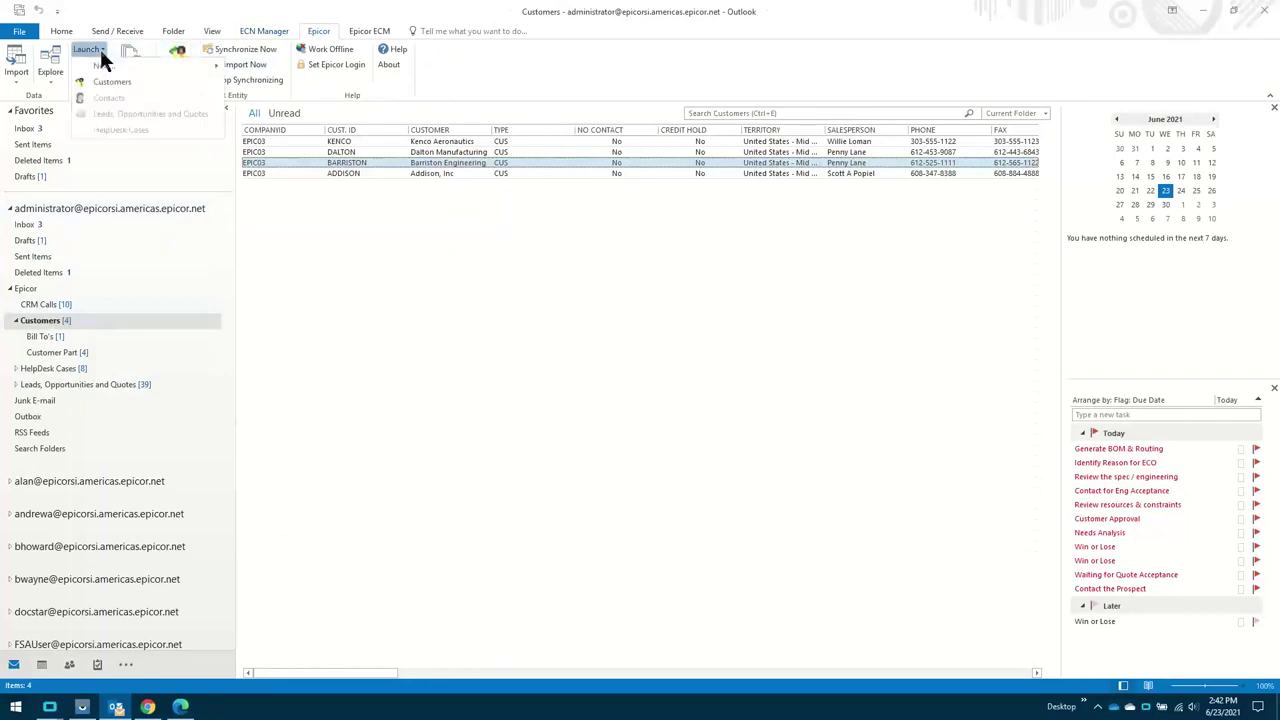
pyautogui.moveTo(130, 65)
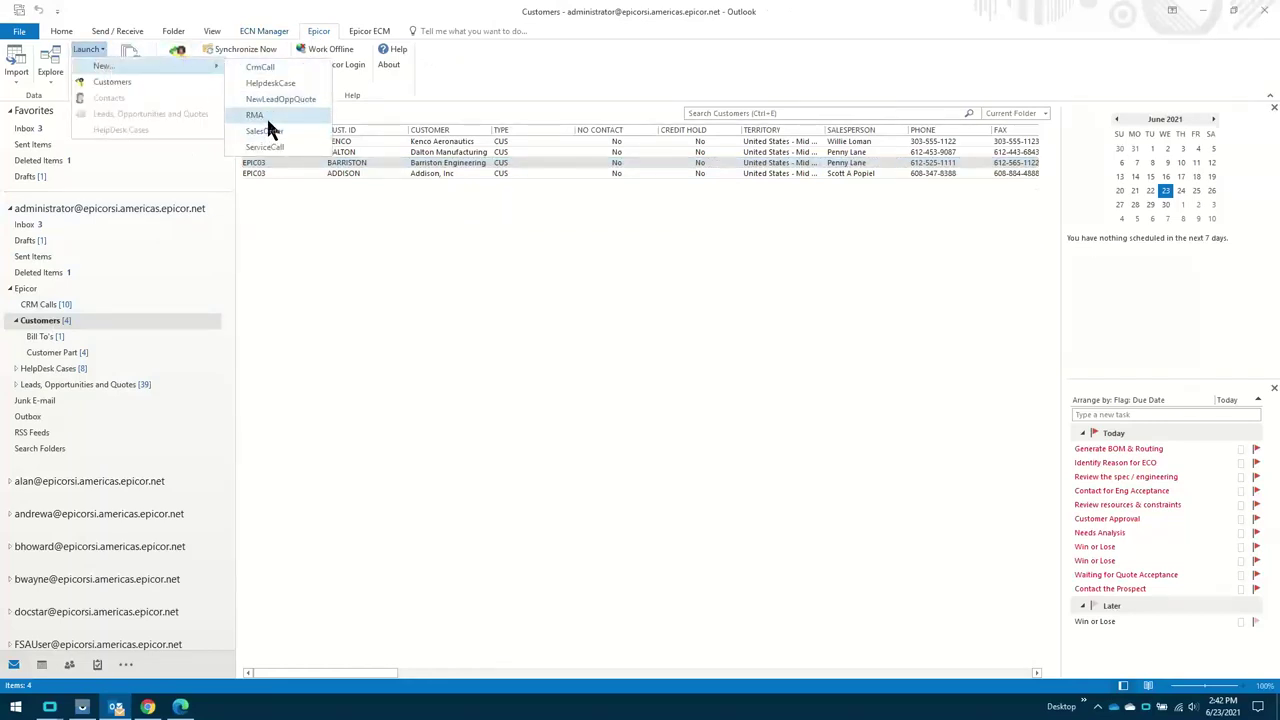
pyautogui.click(296, 206)
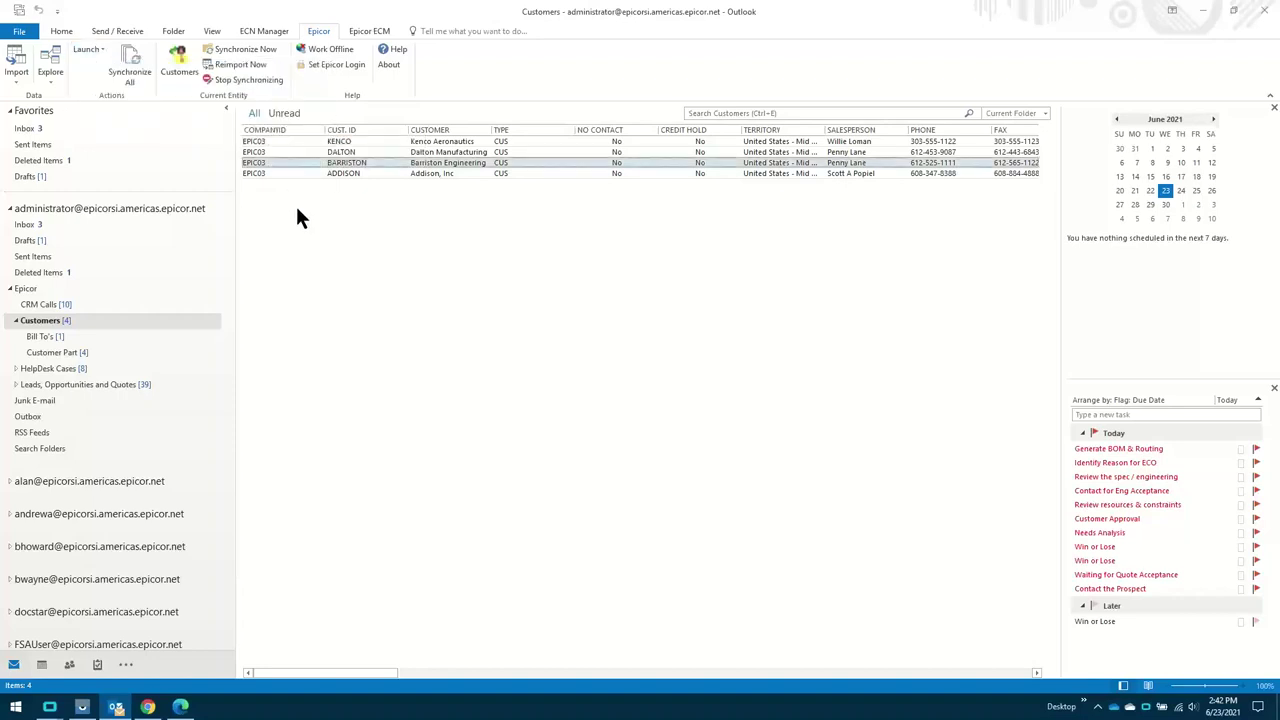
# Step: Show Outlook's 25 contacts with the Addison, Inc vice president's card, then minimize Outlook
pyautogui.click(70, 664)
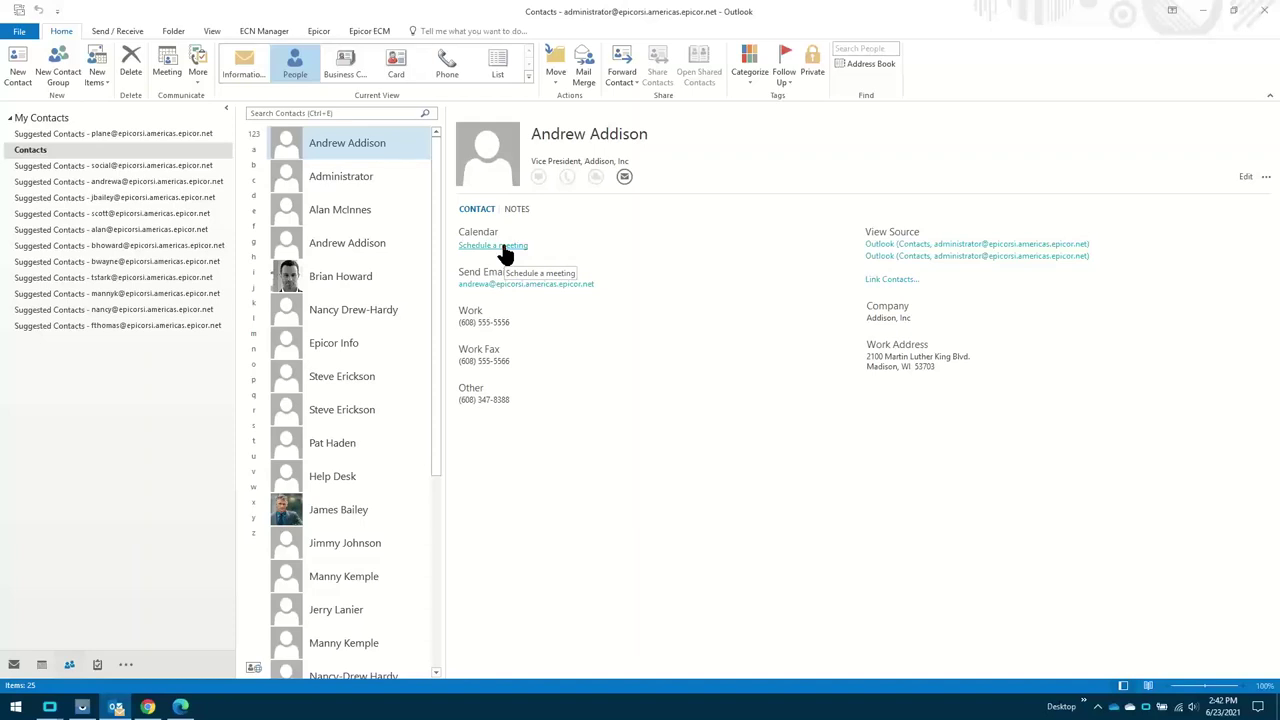
pyautogui.click(316, 32)
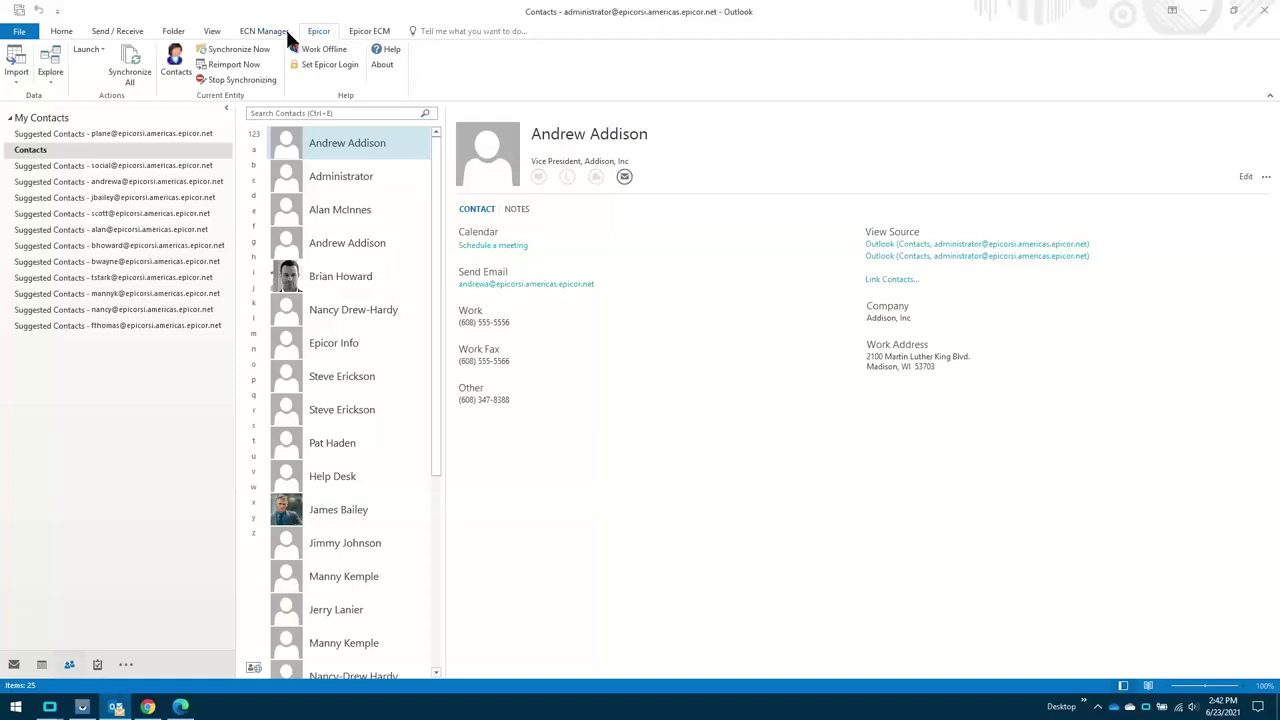
pyautogui.click(61, 33)
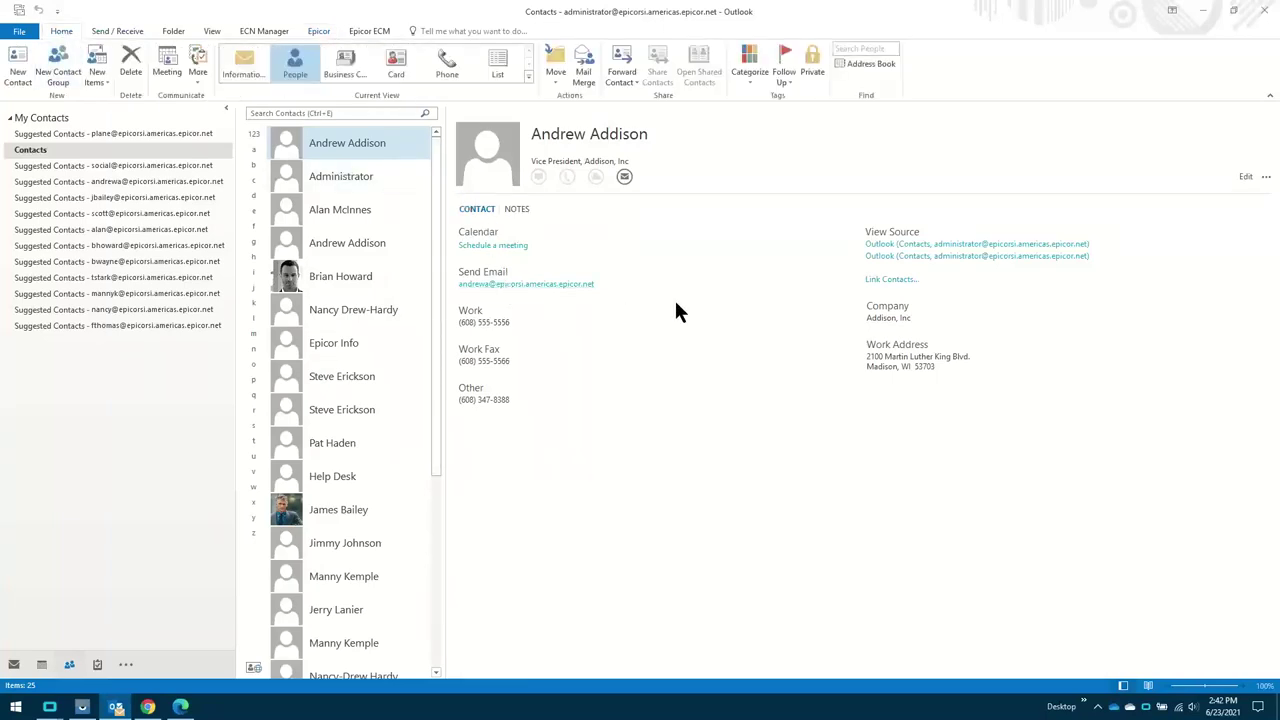
pyautogui.click(1204, 22)
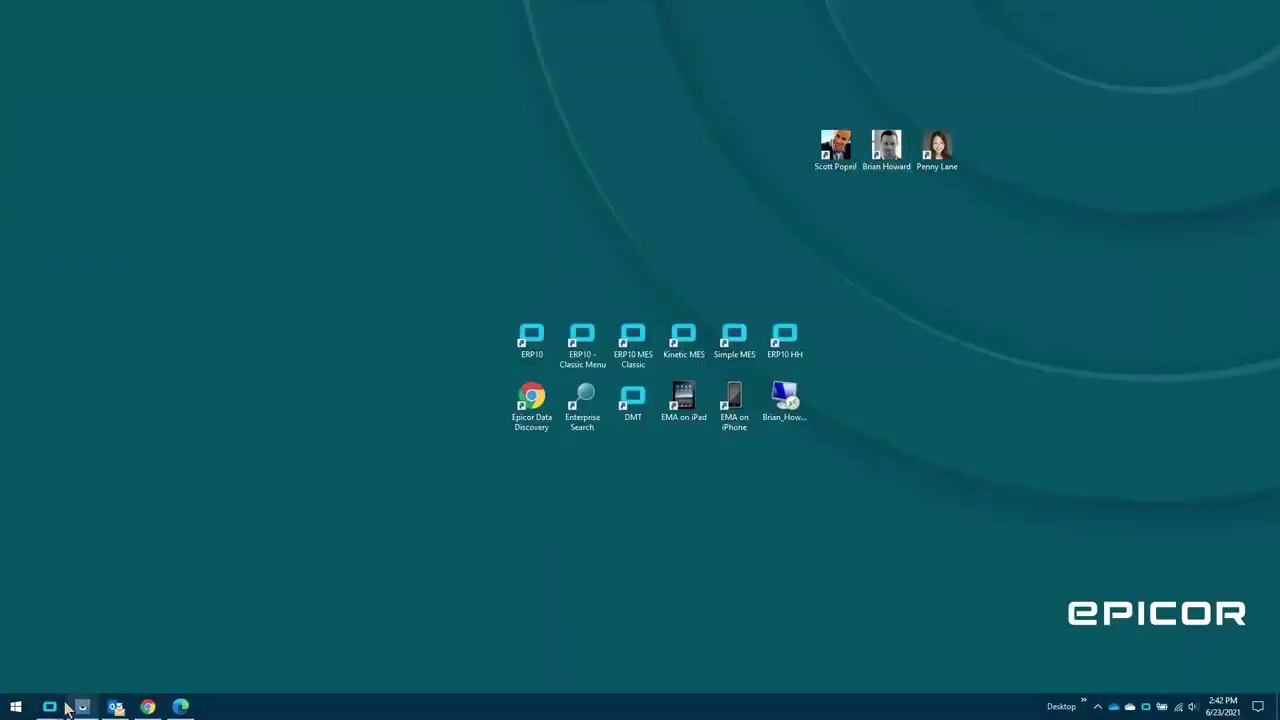
# Step: Close Purchase Order Entry and load job 2135 in a maximized Job Entry window
pyautogui.moveTo(52, 705)
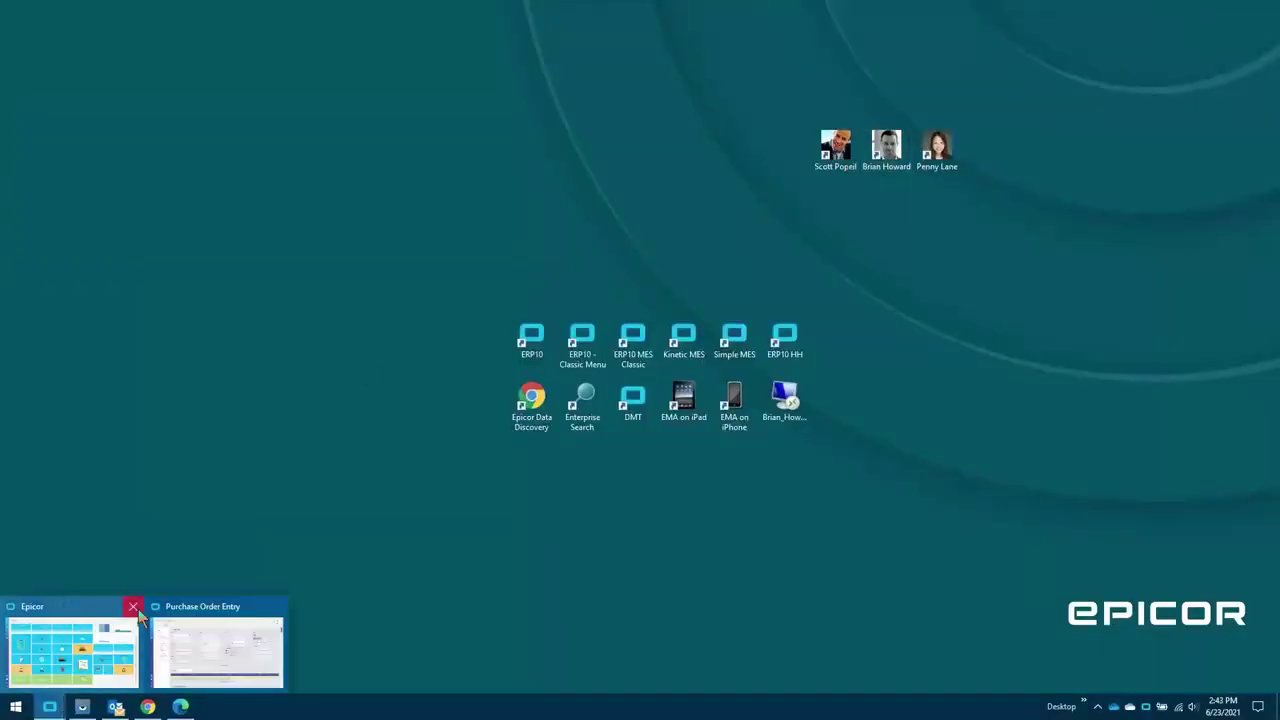
pyautogui.click(277, 607)
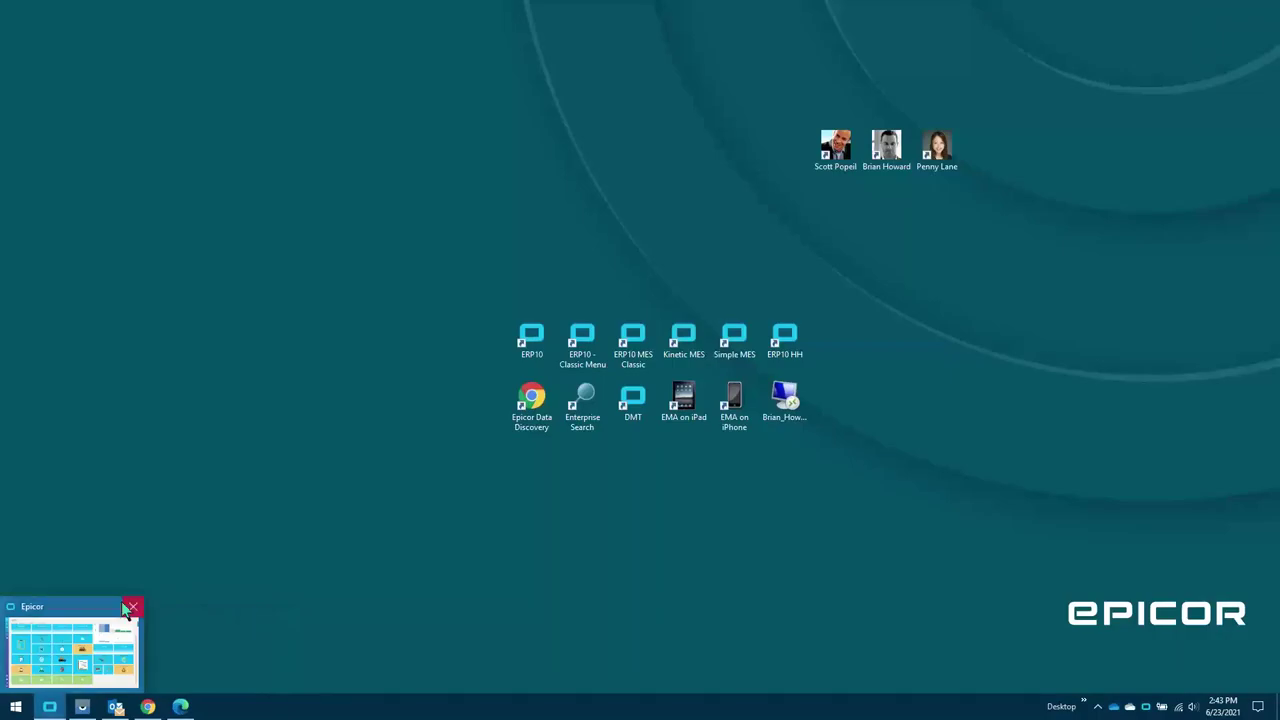
pyautogui.click(92, 602)
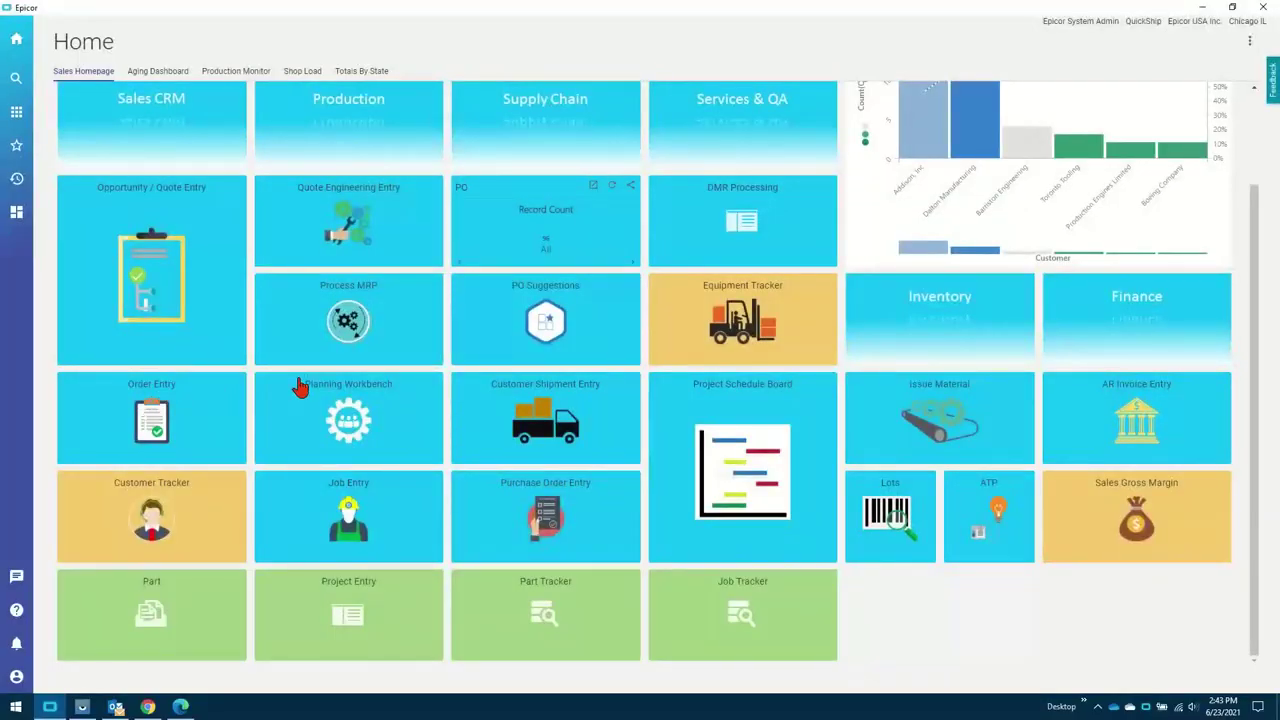
pyautogui.click(383, 510)
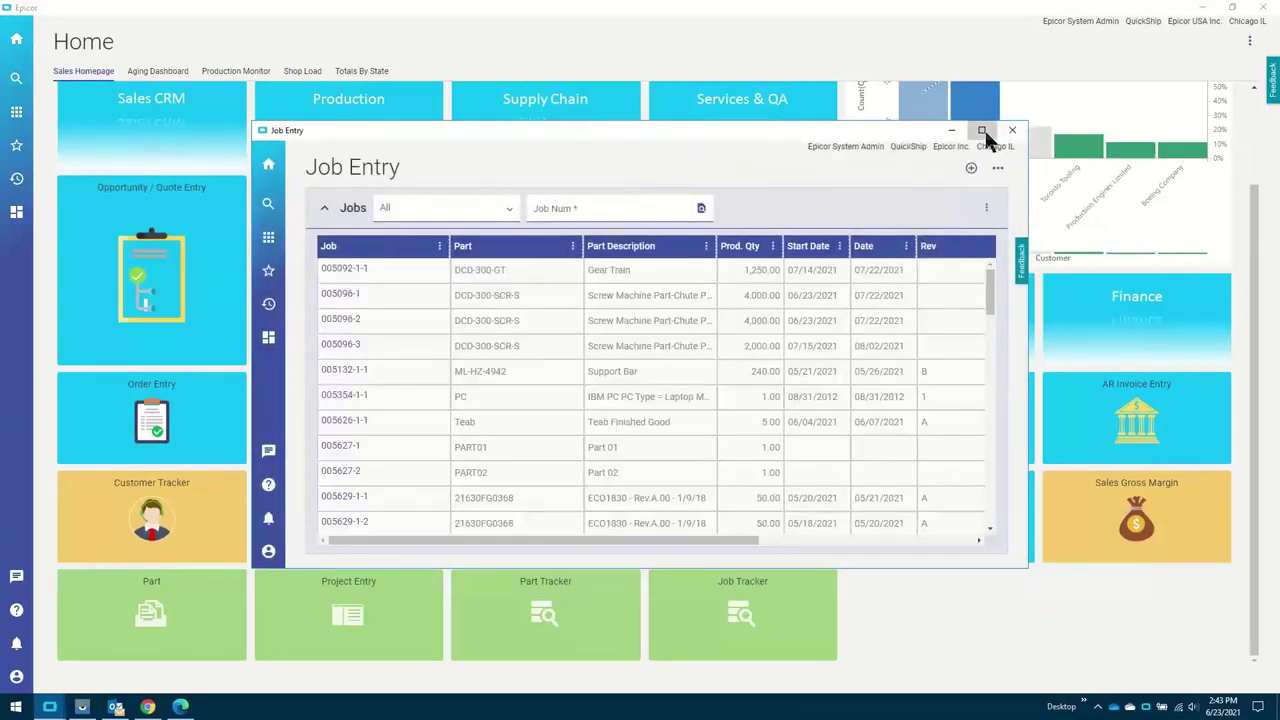
pyautogui.click(982, 130)
pyautogui.click(389, 88)
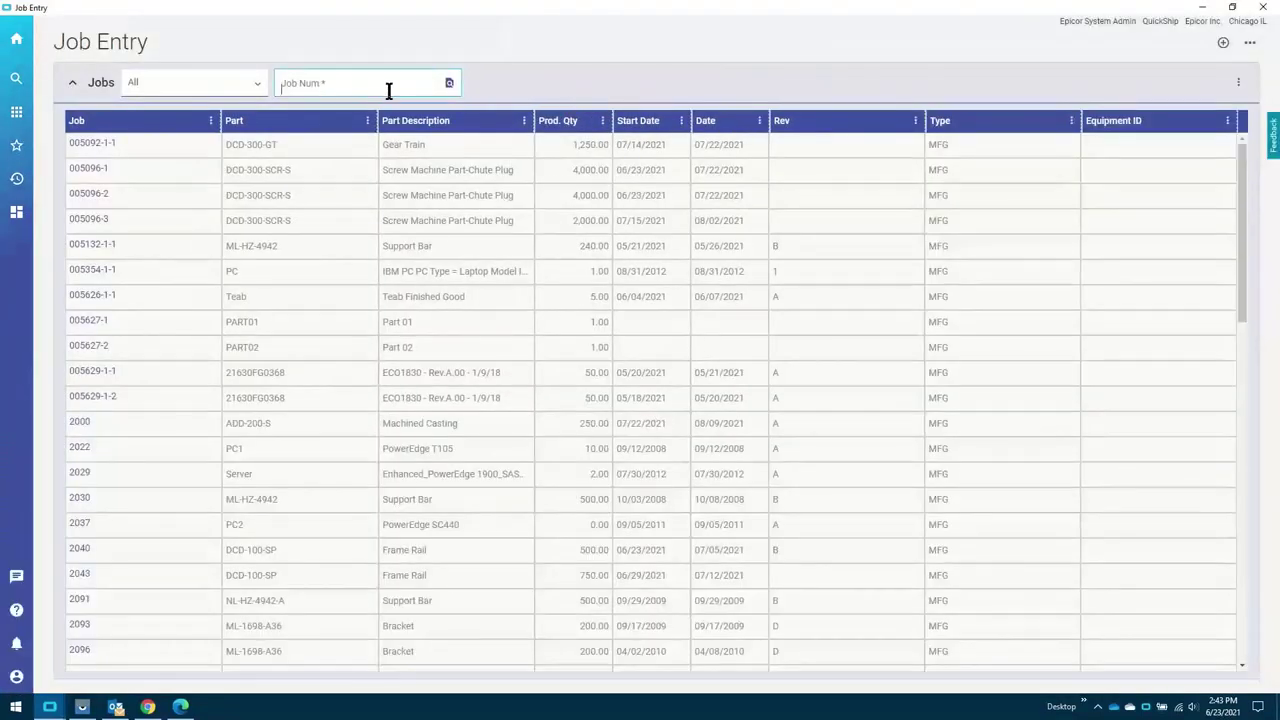
pyautogui.write('2135')
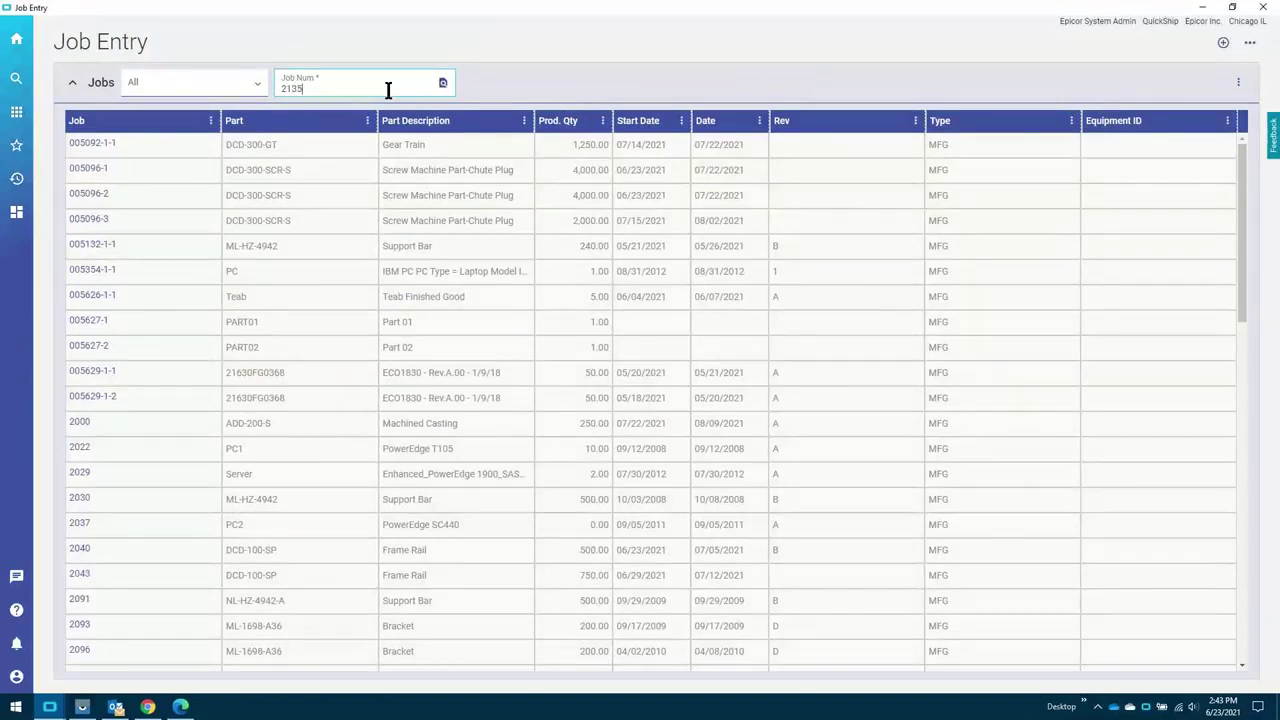
pyautogui.press('Tab')
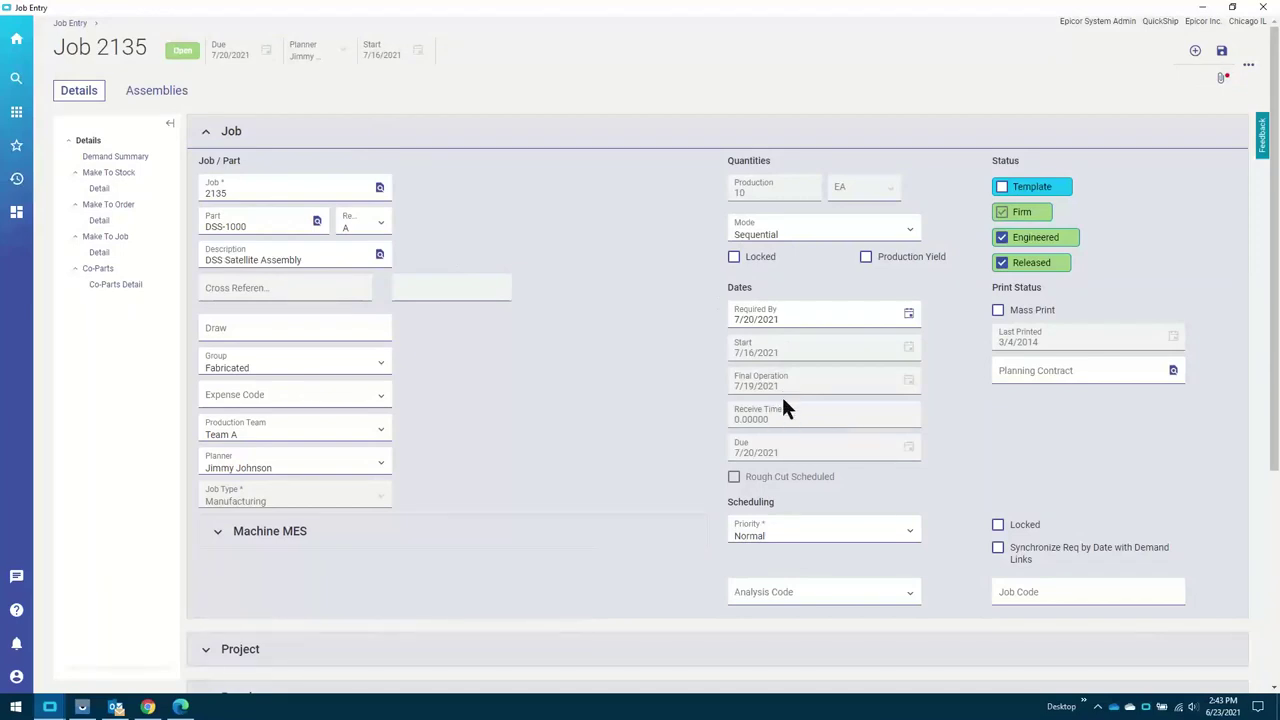
# Step: Review job 2135's details and the sales order it is made to fill
pyautogui.click(204, 137)
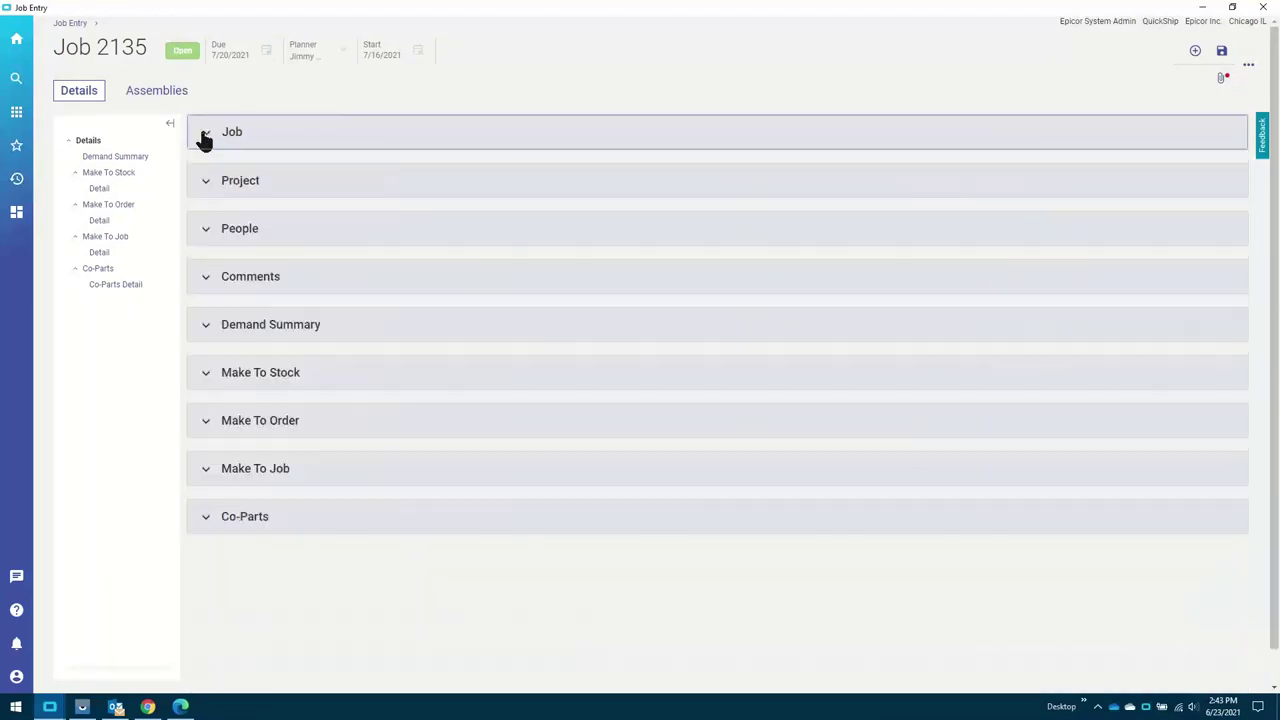
pyautogui.click(204, 137)
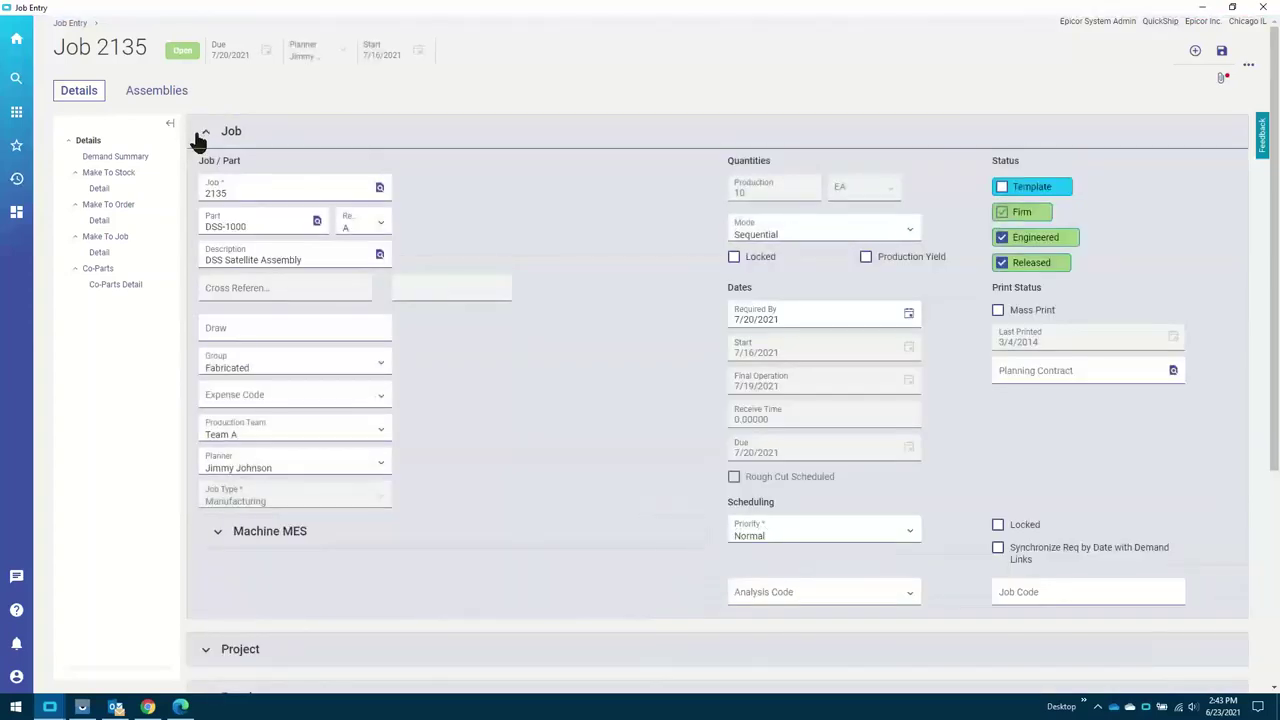
pyautogui.click(118, 206)
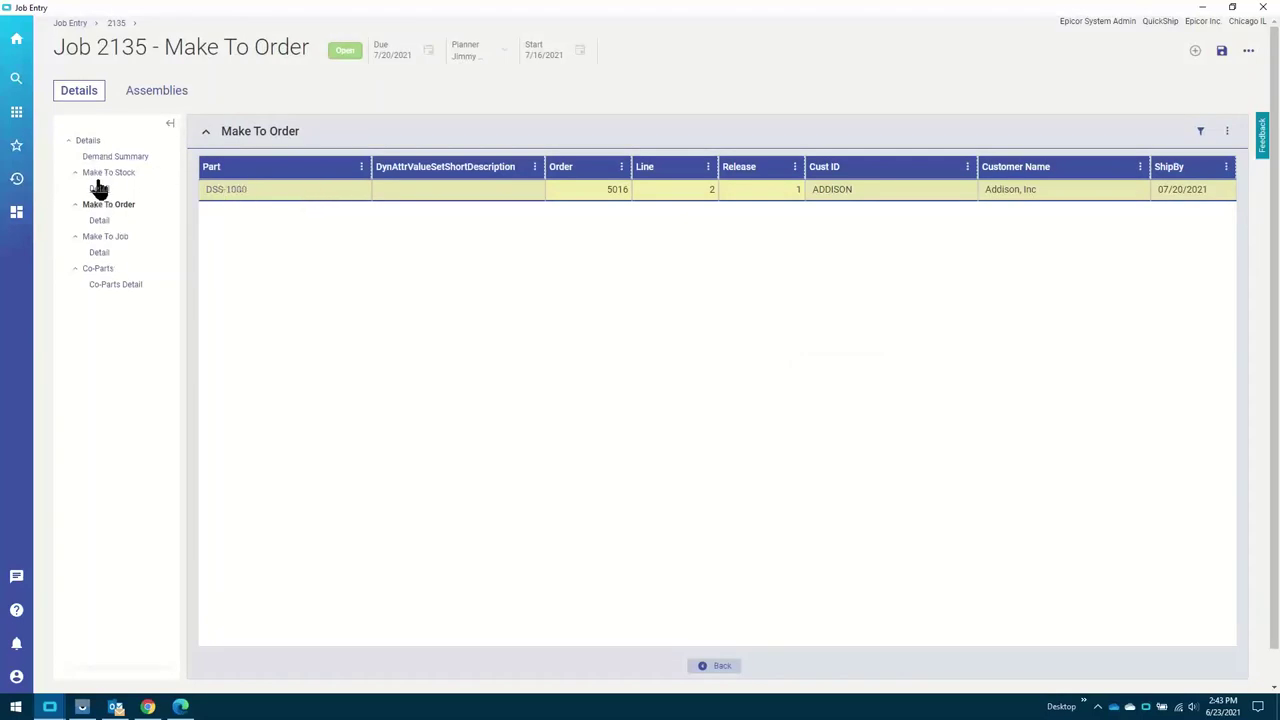
pyautogui.click(100, 140)
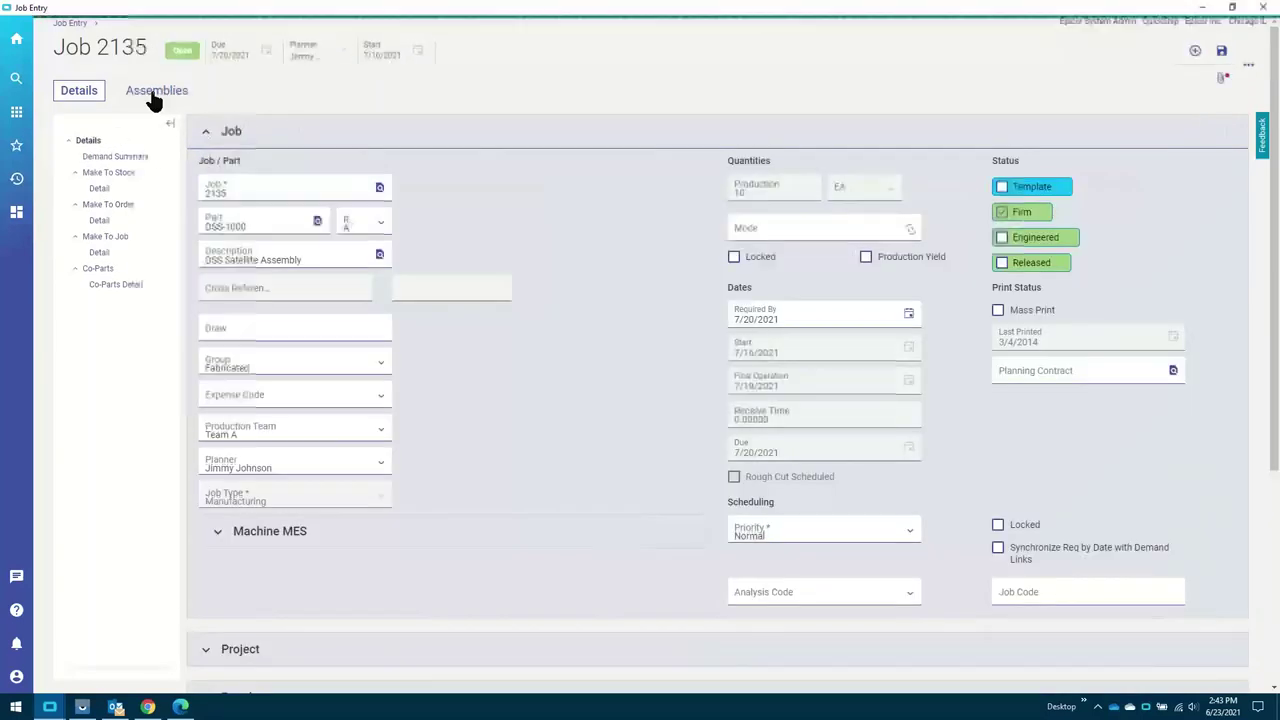
# Step: Inspect the assembly's operations and materials, then close Job Entry
pyautogui.click(153, 96)
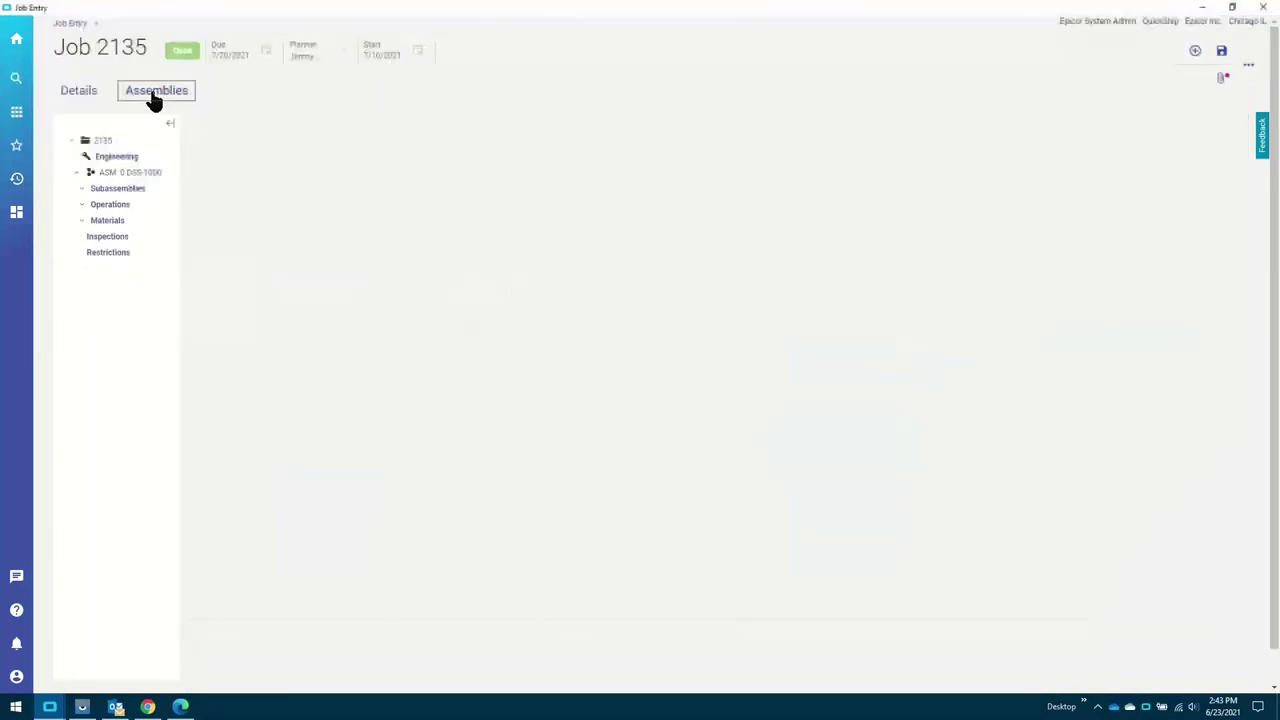
pyautogui.click(83, 205)
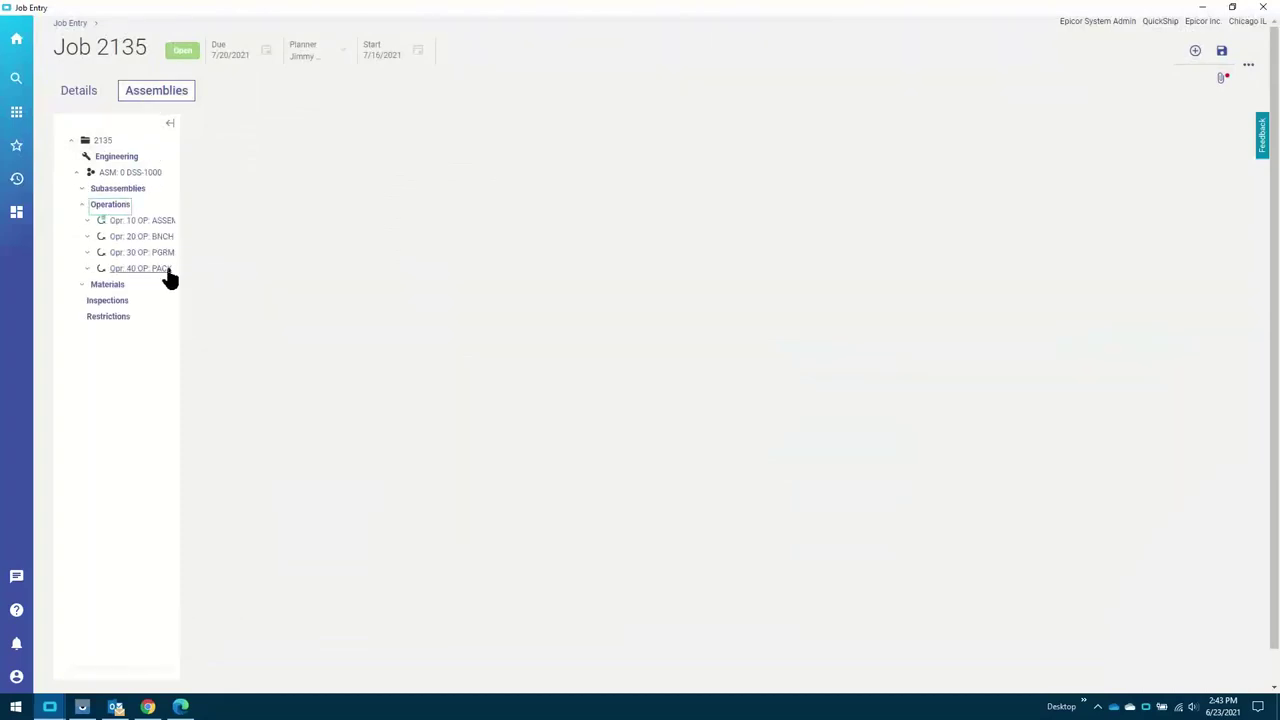
pyautogui.click(83, 284)
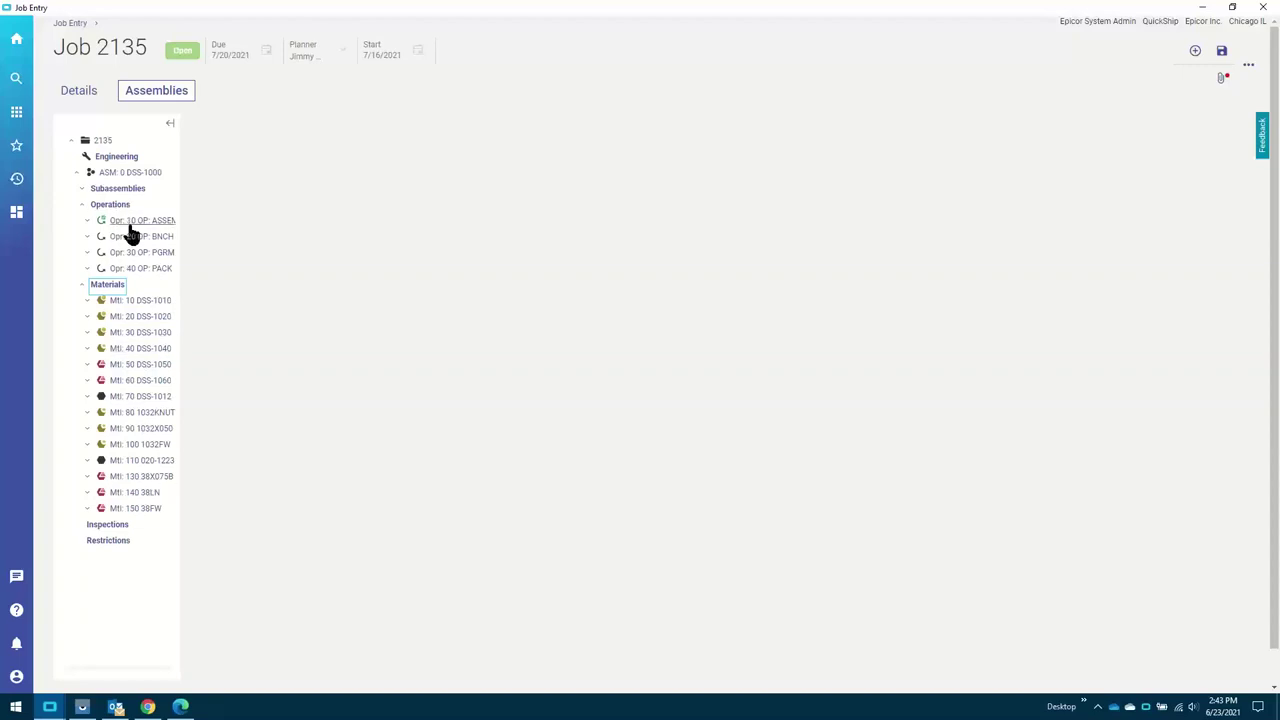
pyautogui.click(80, 100)
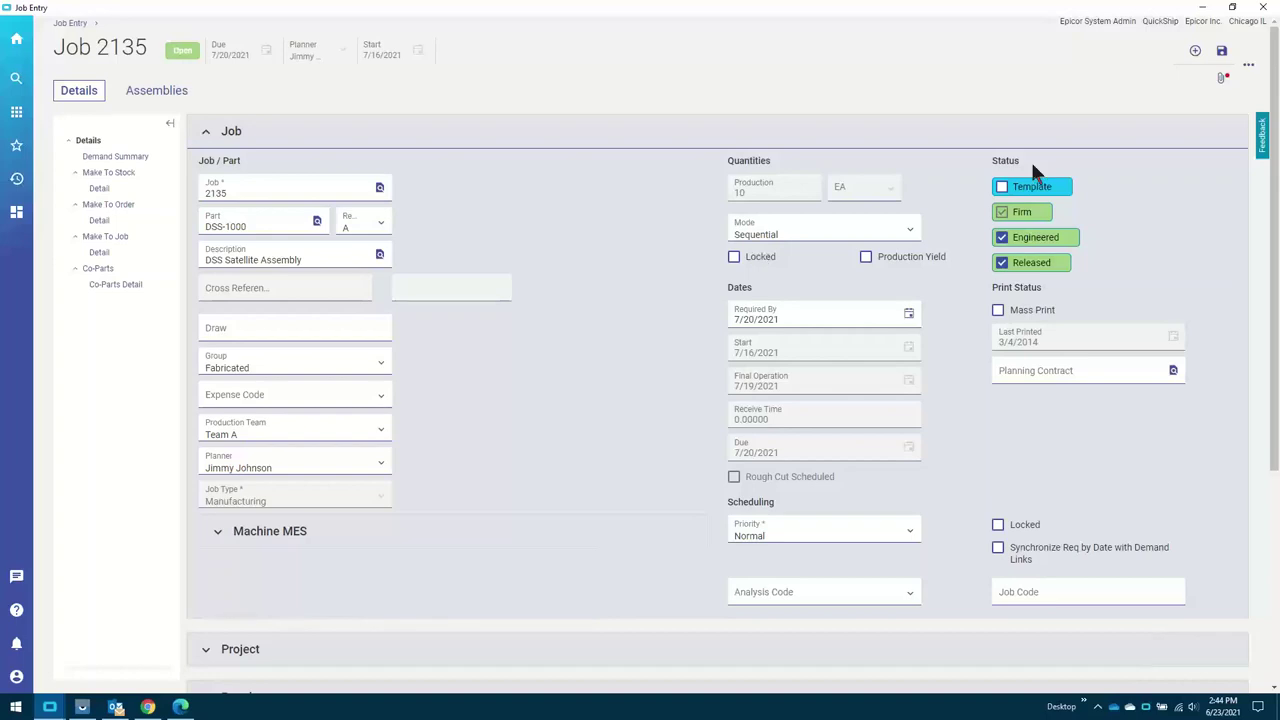
pyautogui.click(1263, 7)
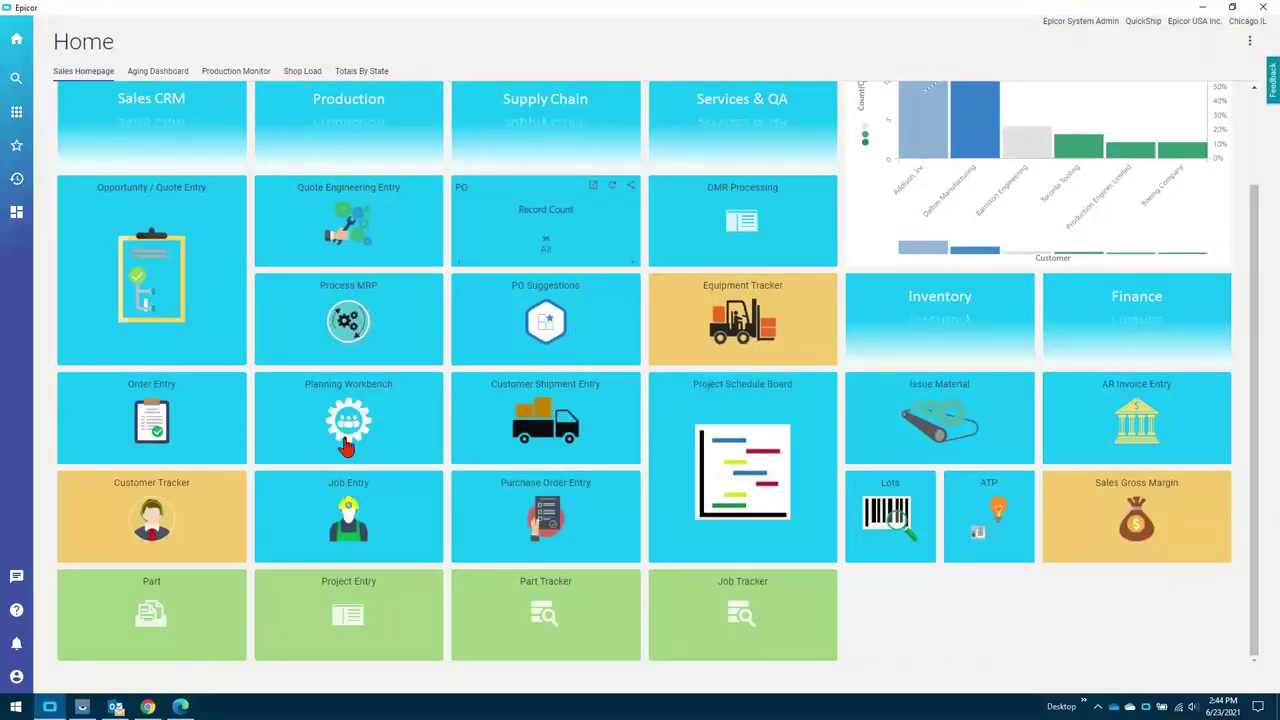
pyautogui.click(350, 324)
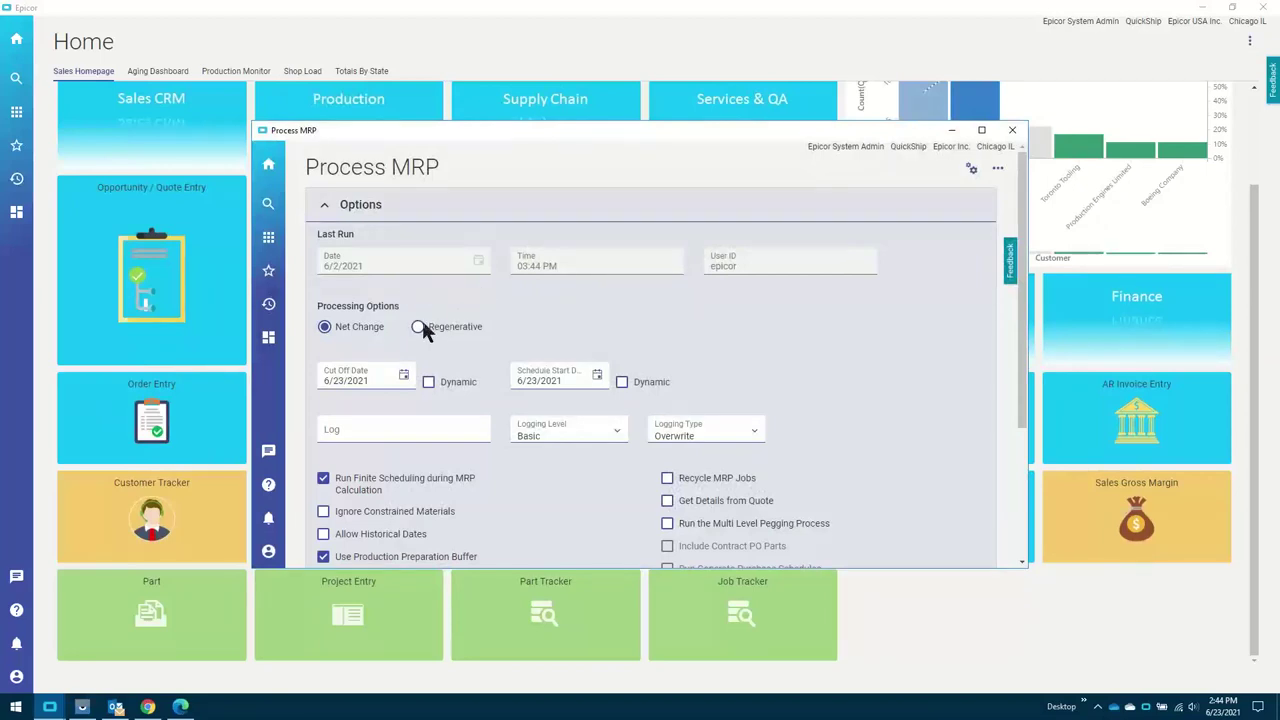
pyautogui.click(979, 130)
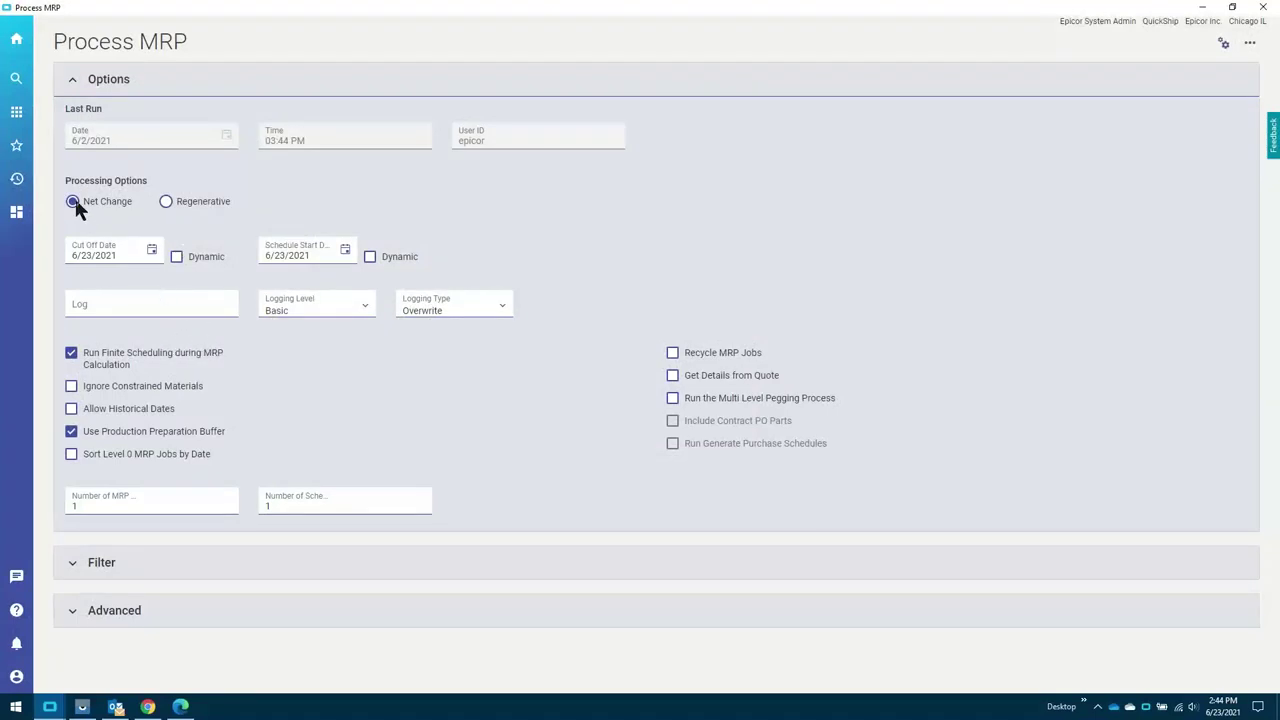
pyautogui.click(71, 85)
pyautogui.click(67, 140)
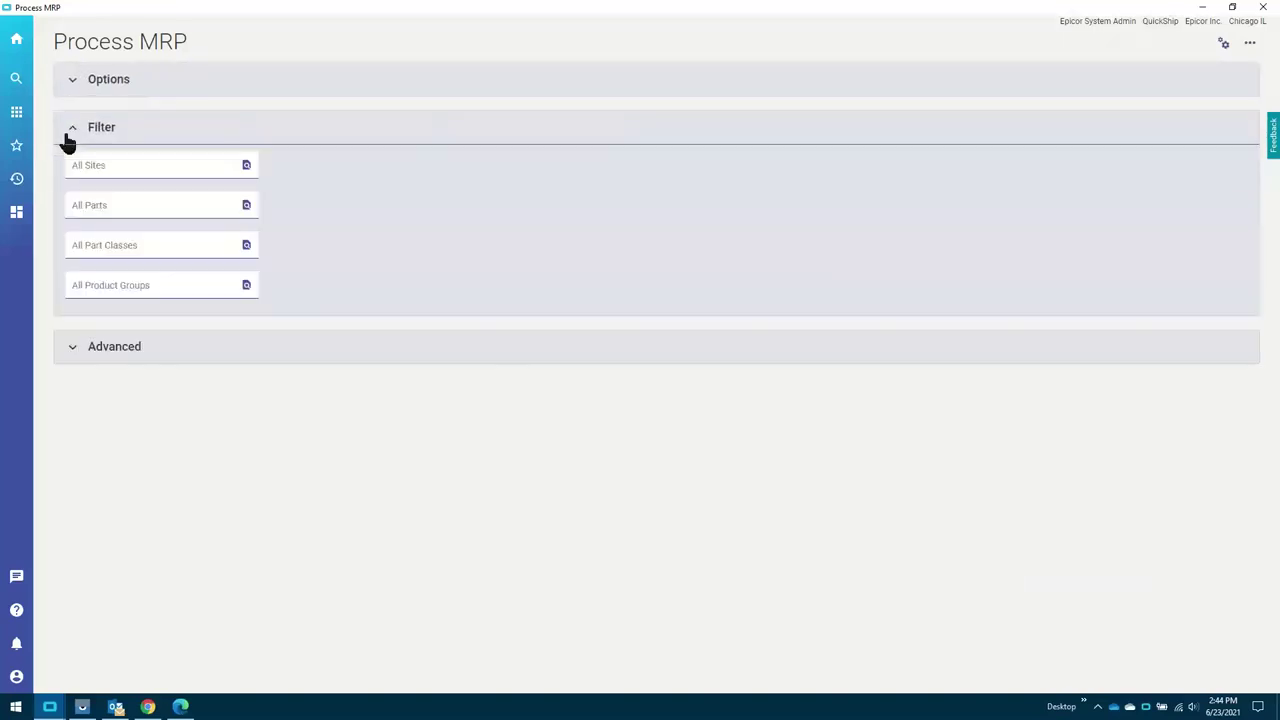
pyautogui.click(103, 213)
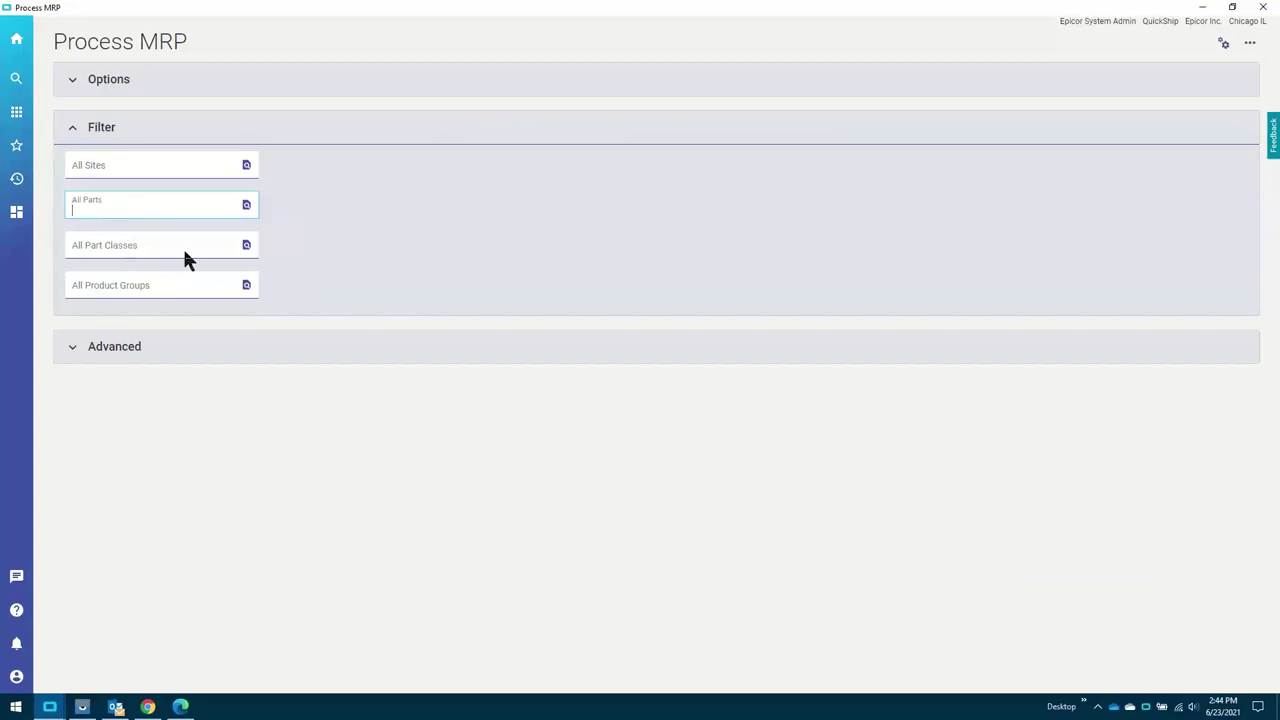
pyautogui.click(74, 140)
pyautogui.click(74, 88)
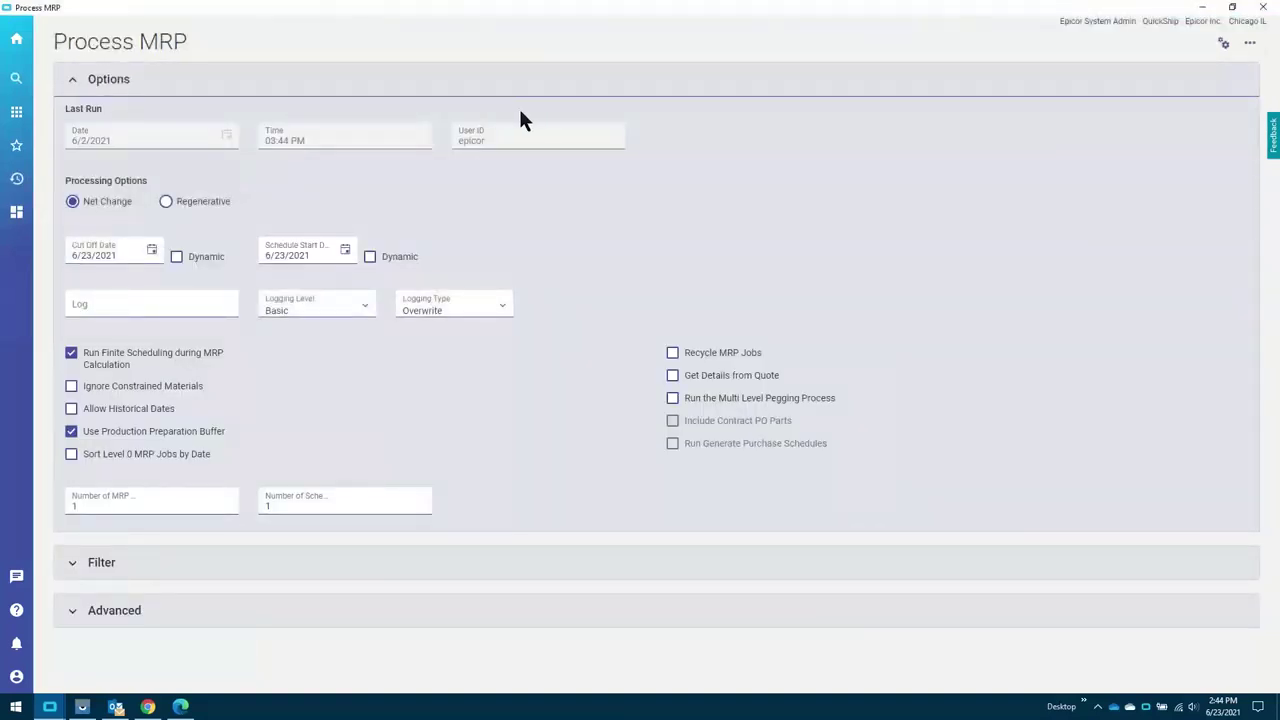
pyautogui.click(1263, 9)
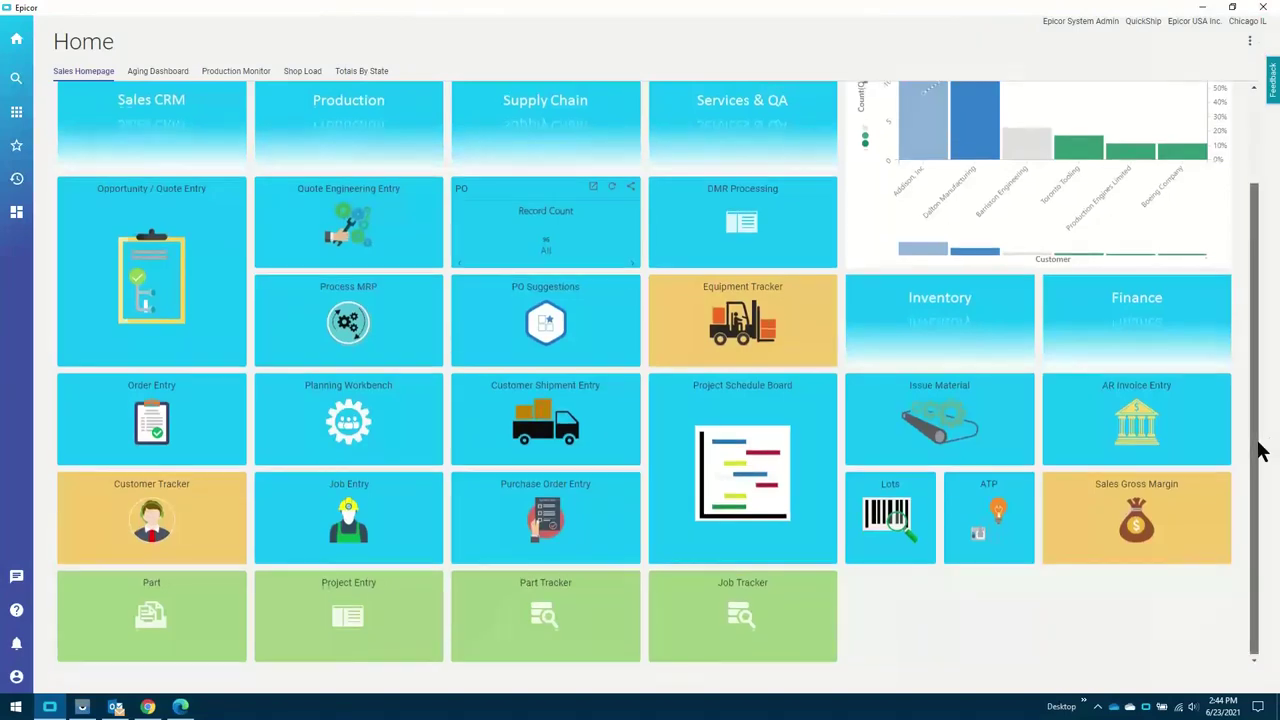
pyautogui.scroll(2, 1262, 275)
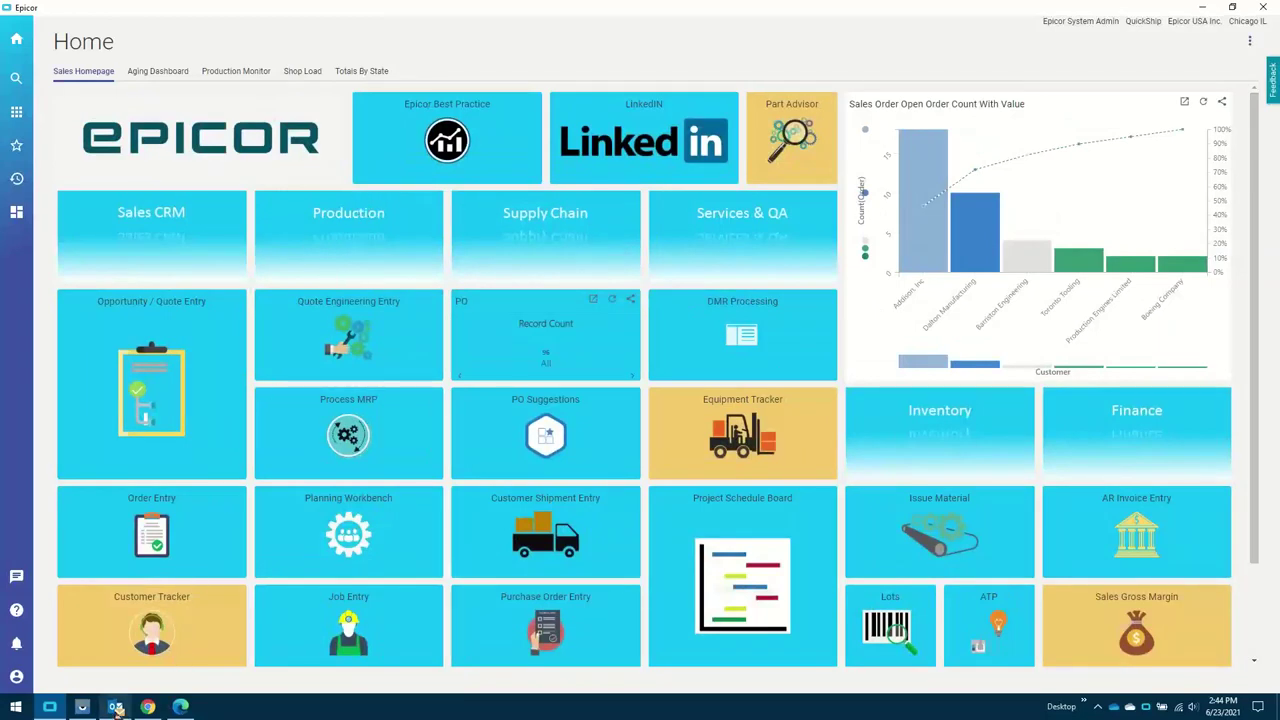
pyautogui.click(148, 706)
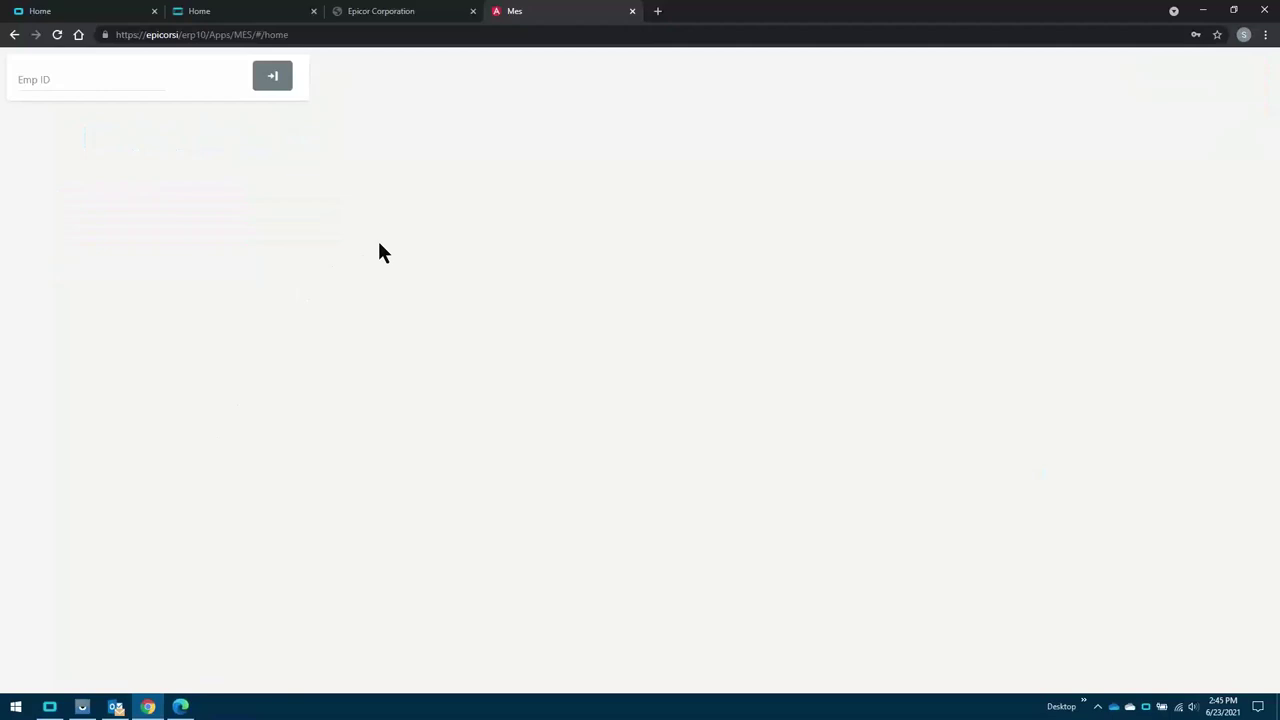
# Step: Switch to the second Home tab listing the Epicor analytics dashboards
pyautogui.click(278, 14)
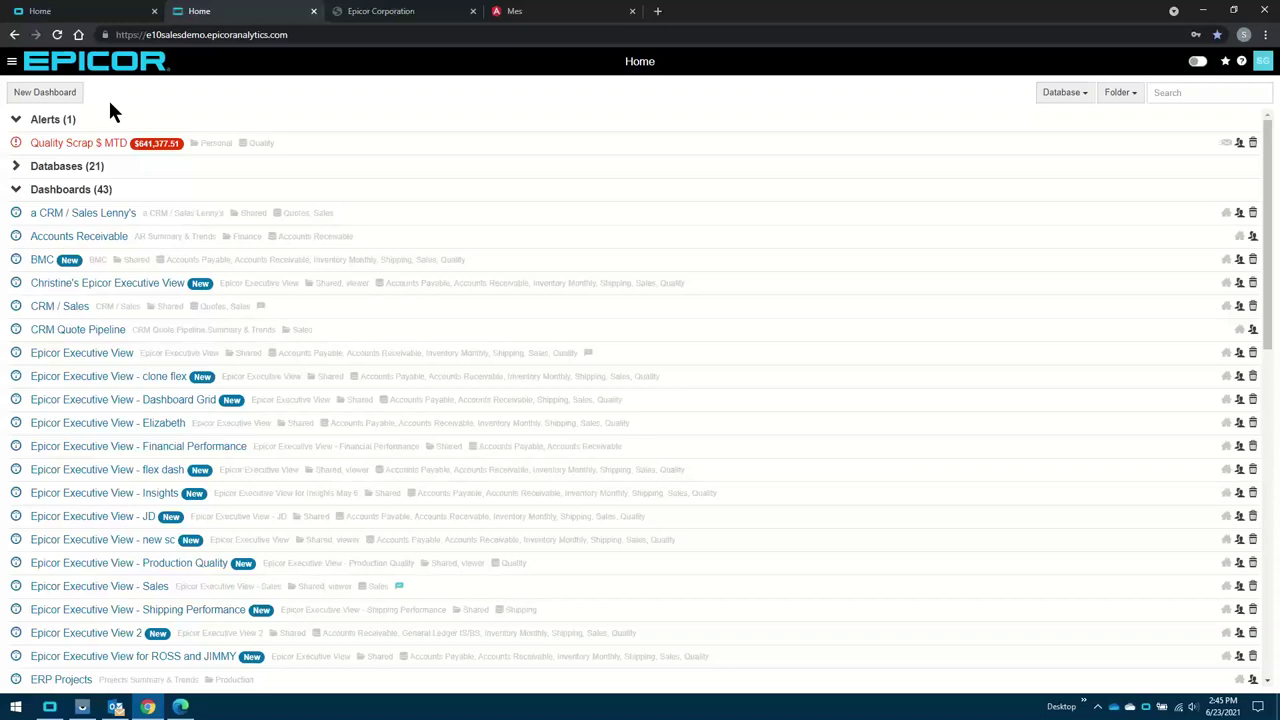
# Step: Open the Epicor Executive View dashboard and close its Comments panel to widen the widgets
pyautogui.click(112, 364)
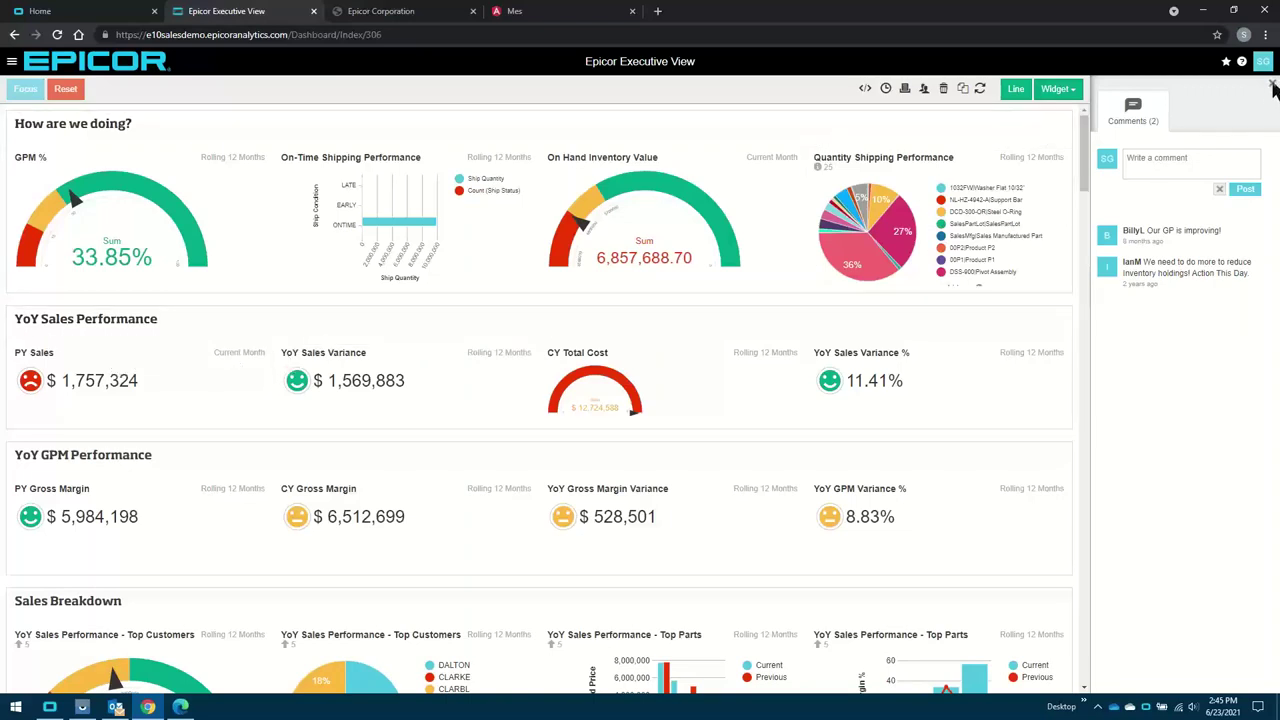
pyautogui.click(1272, 86)
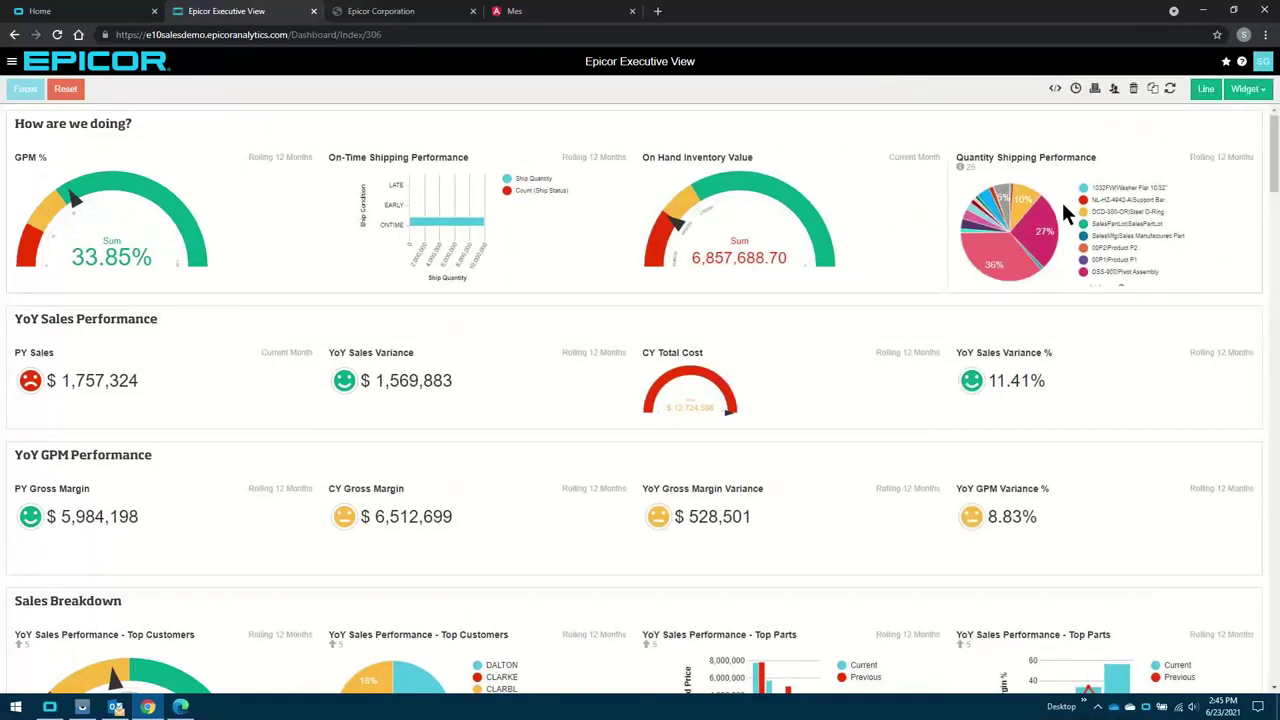
pyautogui.moveTo(1061, 199)
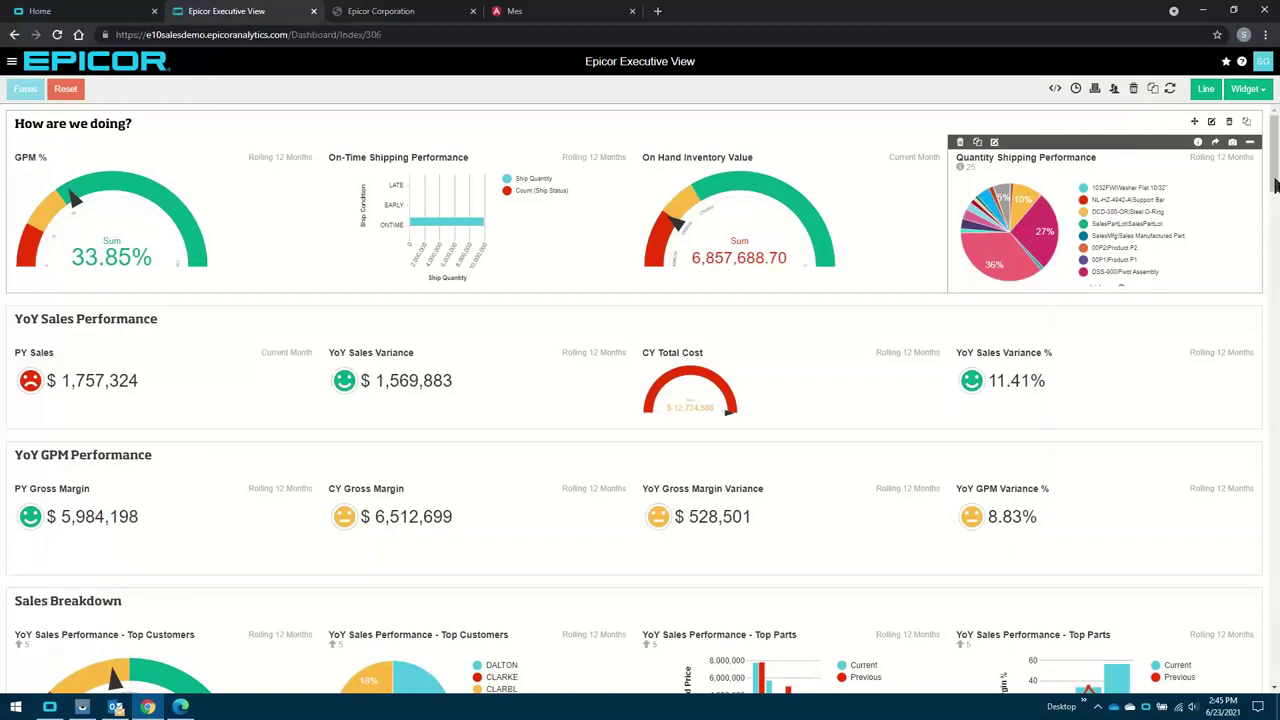
pyautogui.moveTo(1275, 187); pyautogui.dragTo(1275, 213)
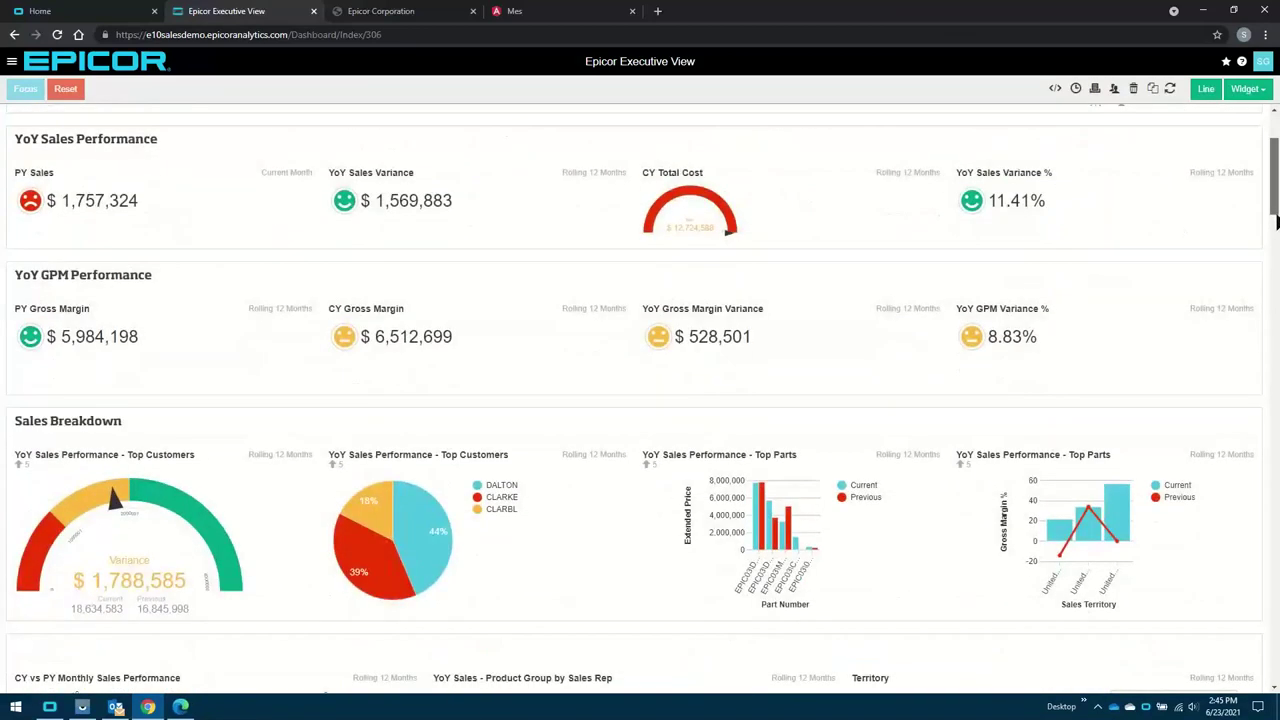
pyautogui.scroll(-1, 1276, 222)
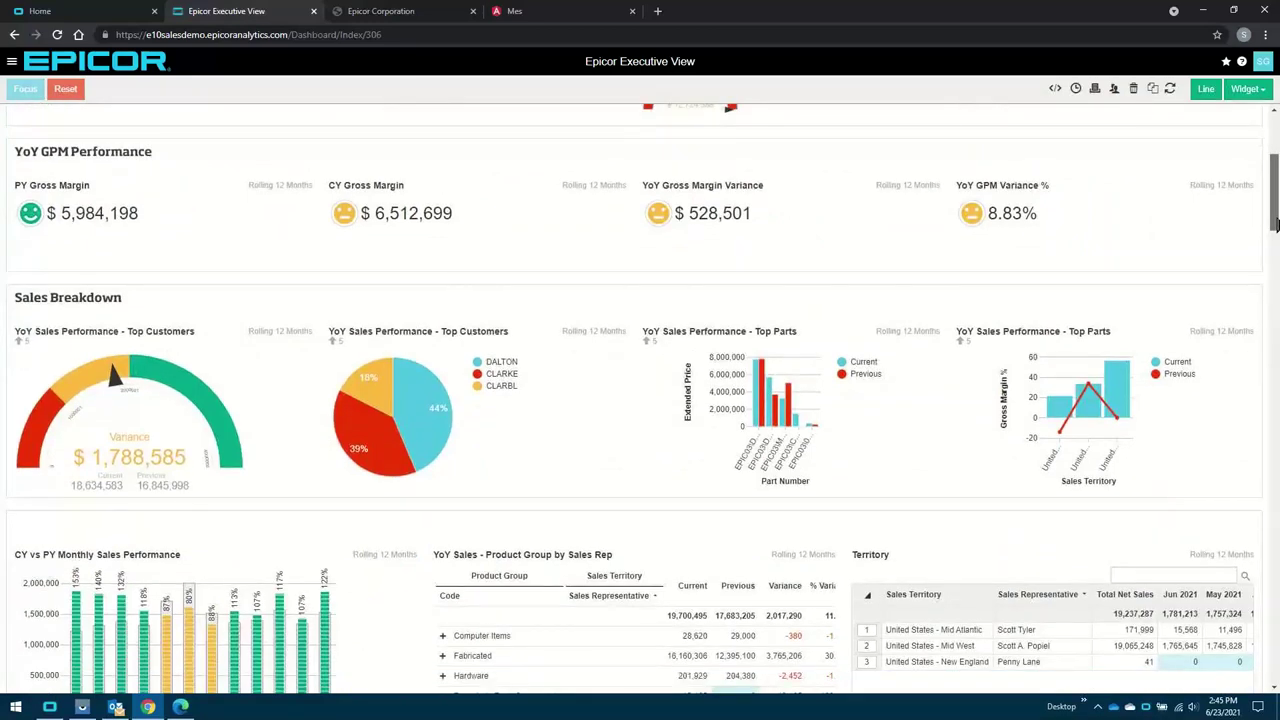
pyautogui.scroll(-1, 1276, 235)
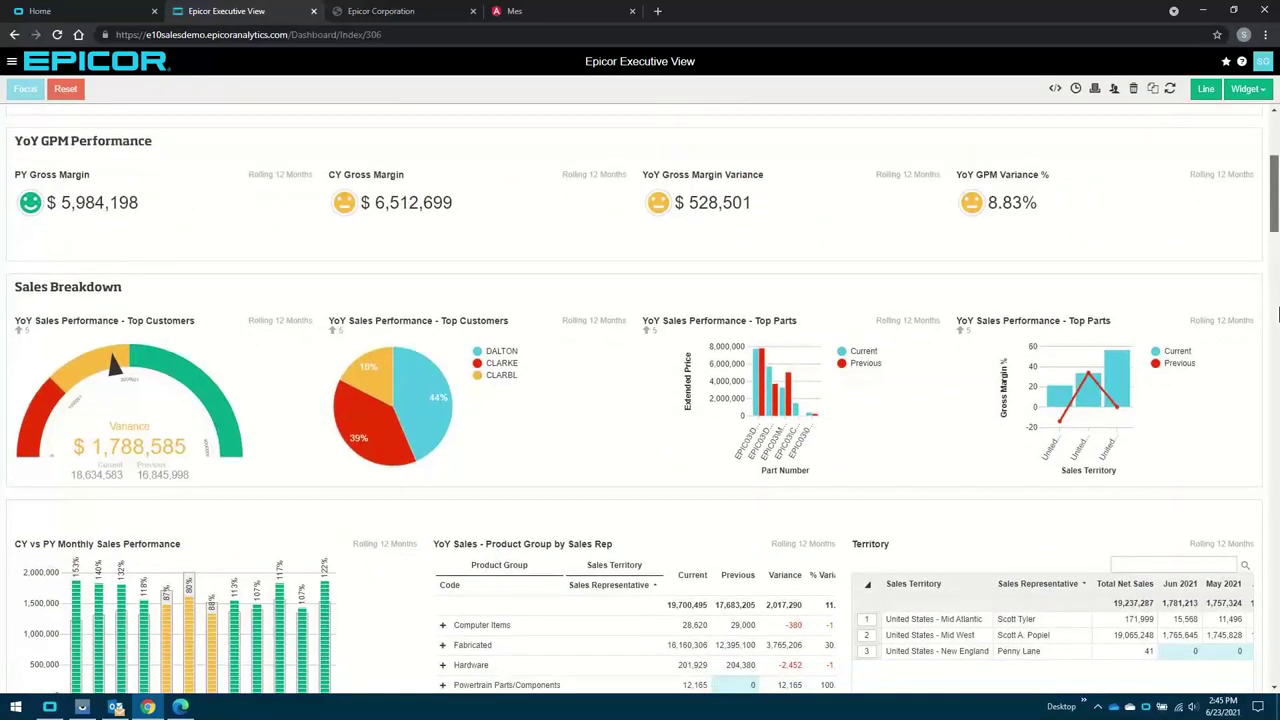
pyautogui.scroll(-8, 1277, 360)
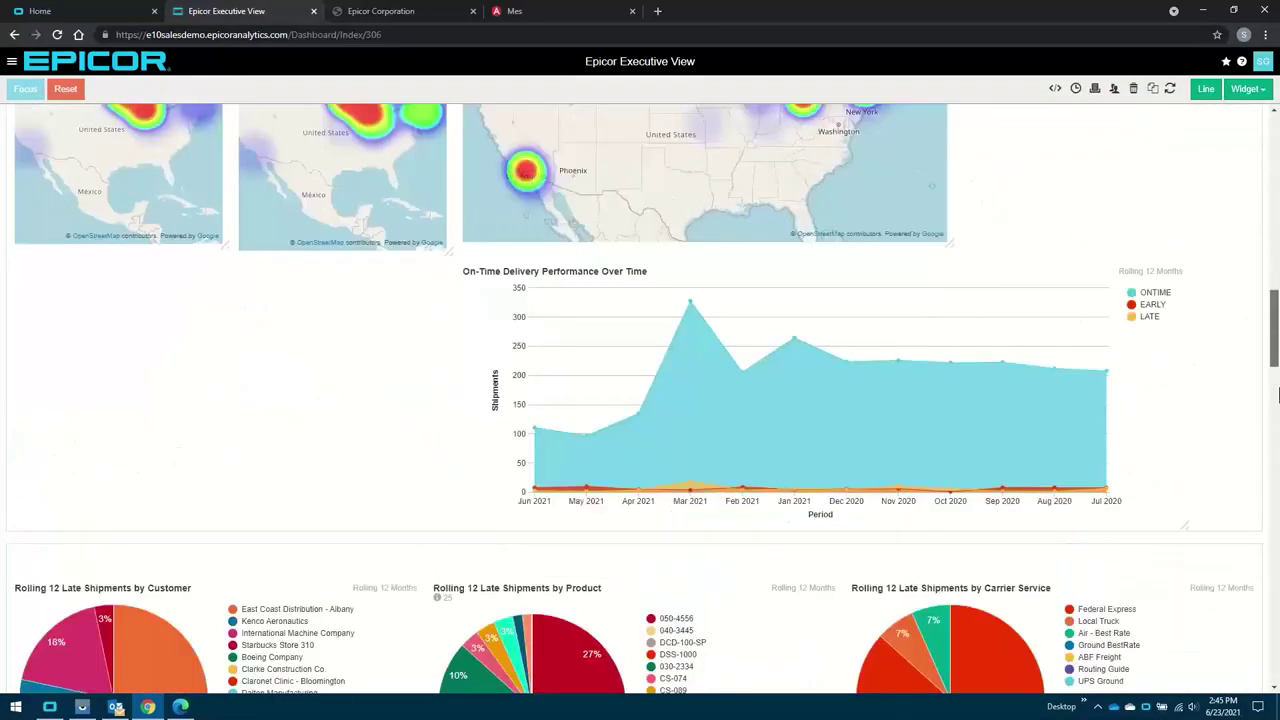
pyautogui.scroll(-3, 1277, 395)
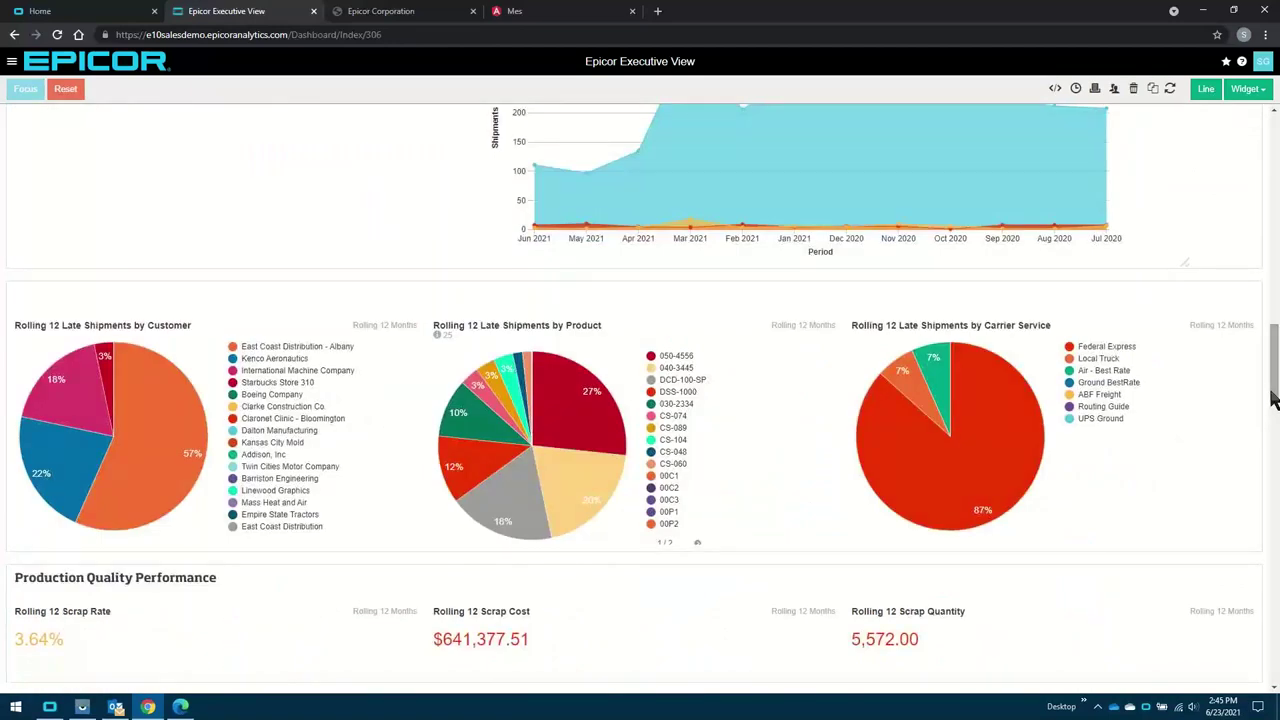
pyautogui.scroll(-12, 1272, 398)
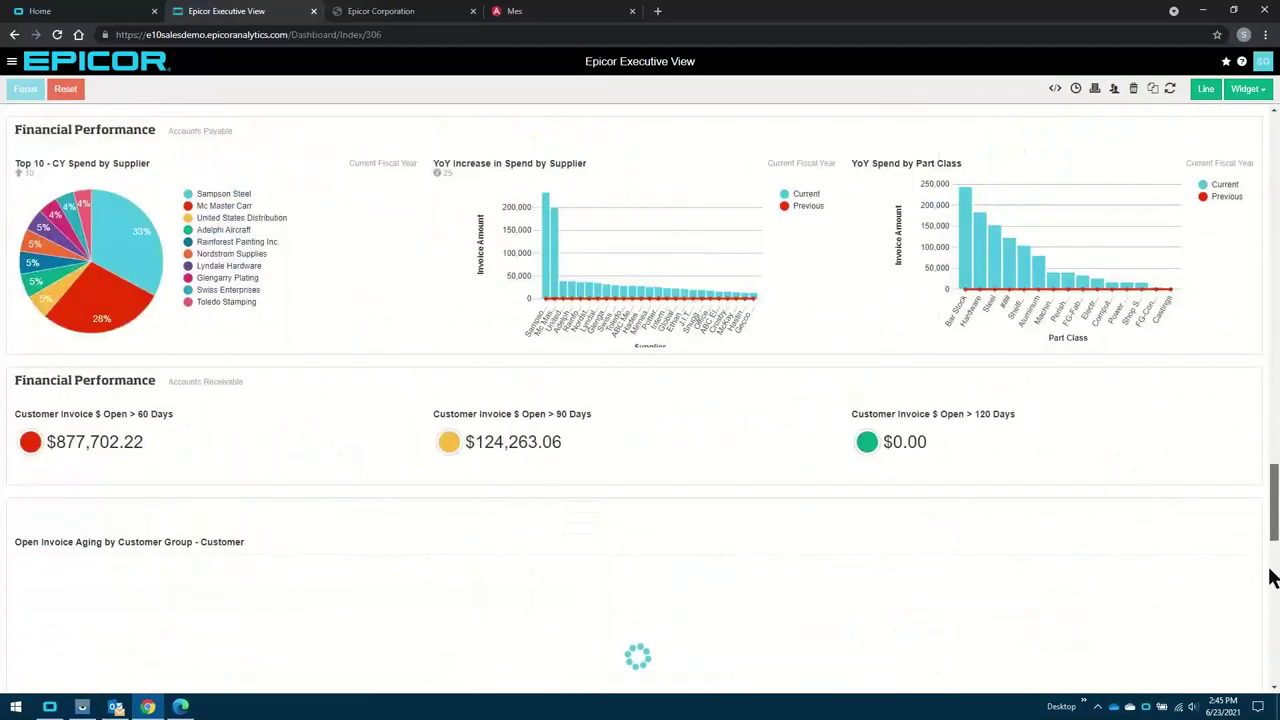
pyautogui.scroll(-4, 1272, 578)
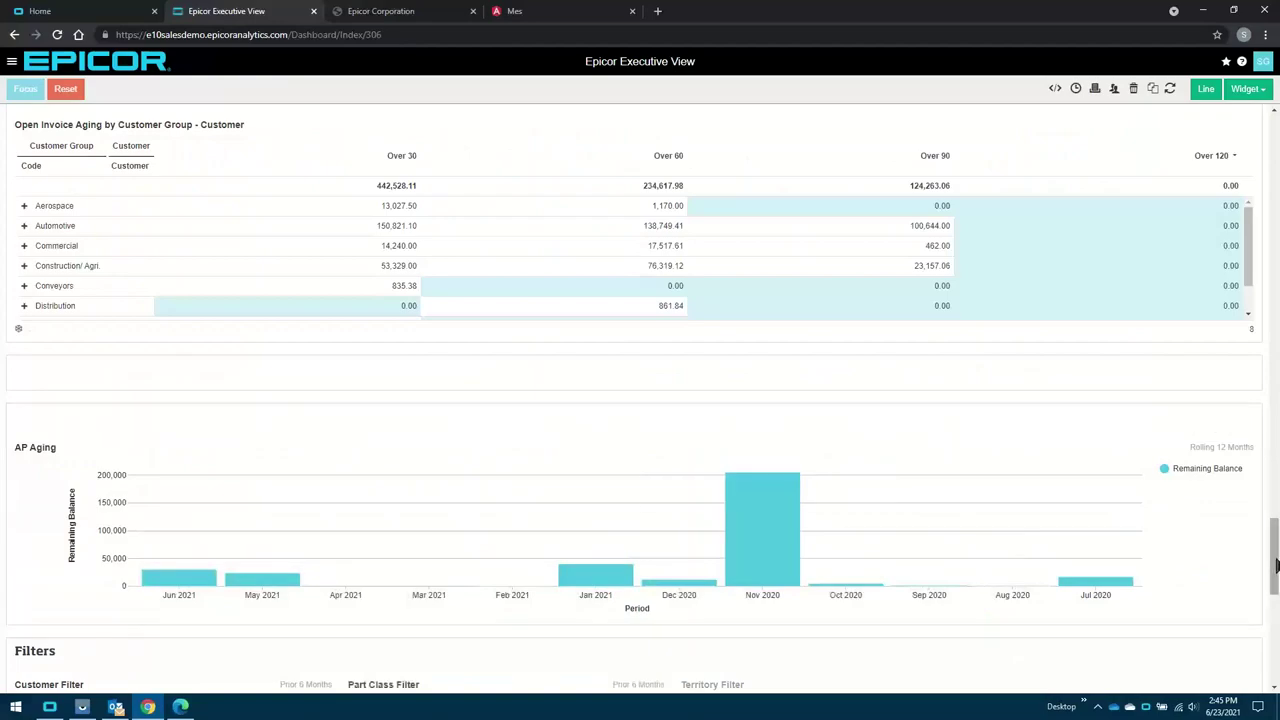
pyautogui.moveTo(1276, 566); pyautogui.dragTo(1276, 297)
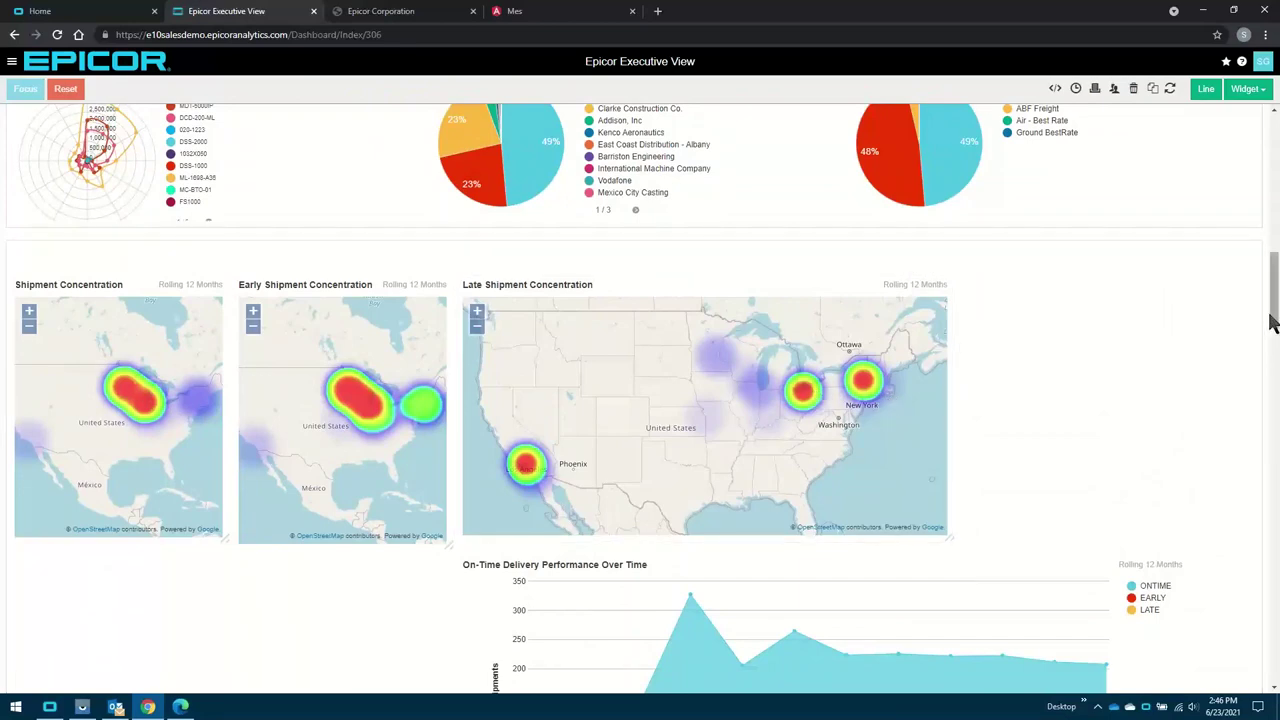
pyautogui.moveTo(1274, 318); pyautogui.dragTo(1272, 222)
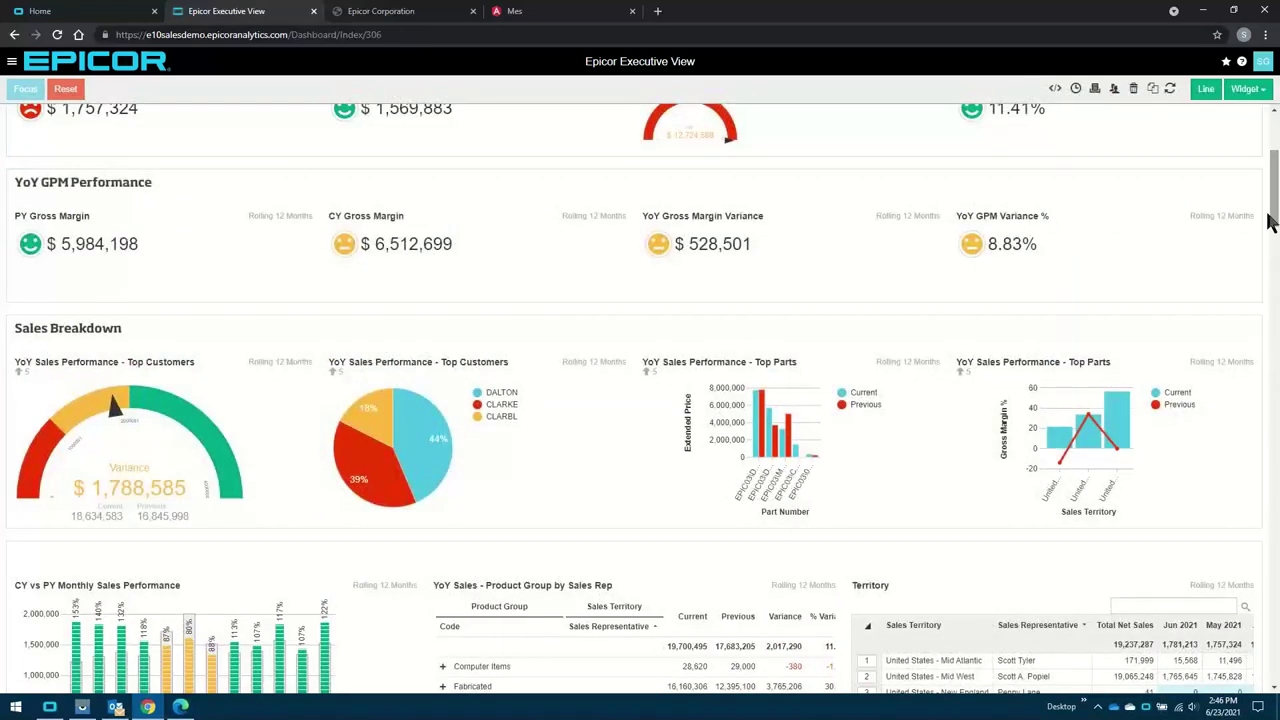
pyautogui.click(484, 393)
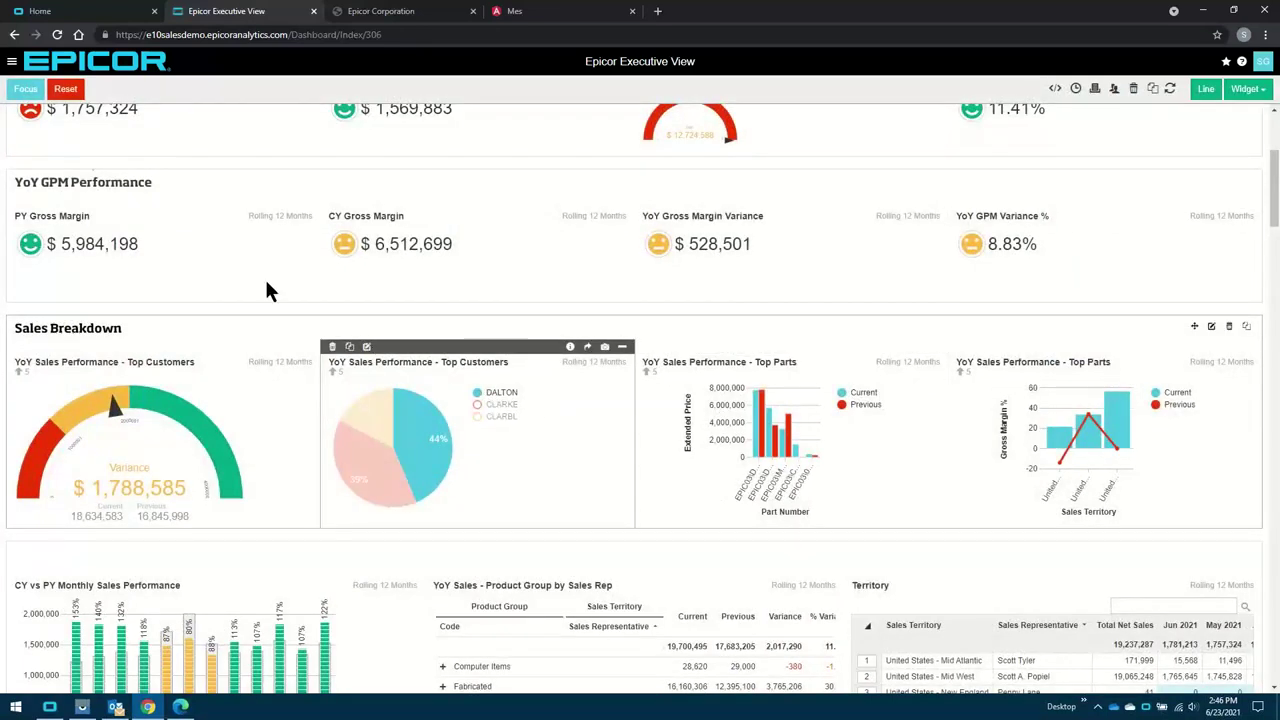
pyautogui.click(25, 89)
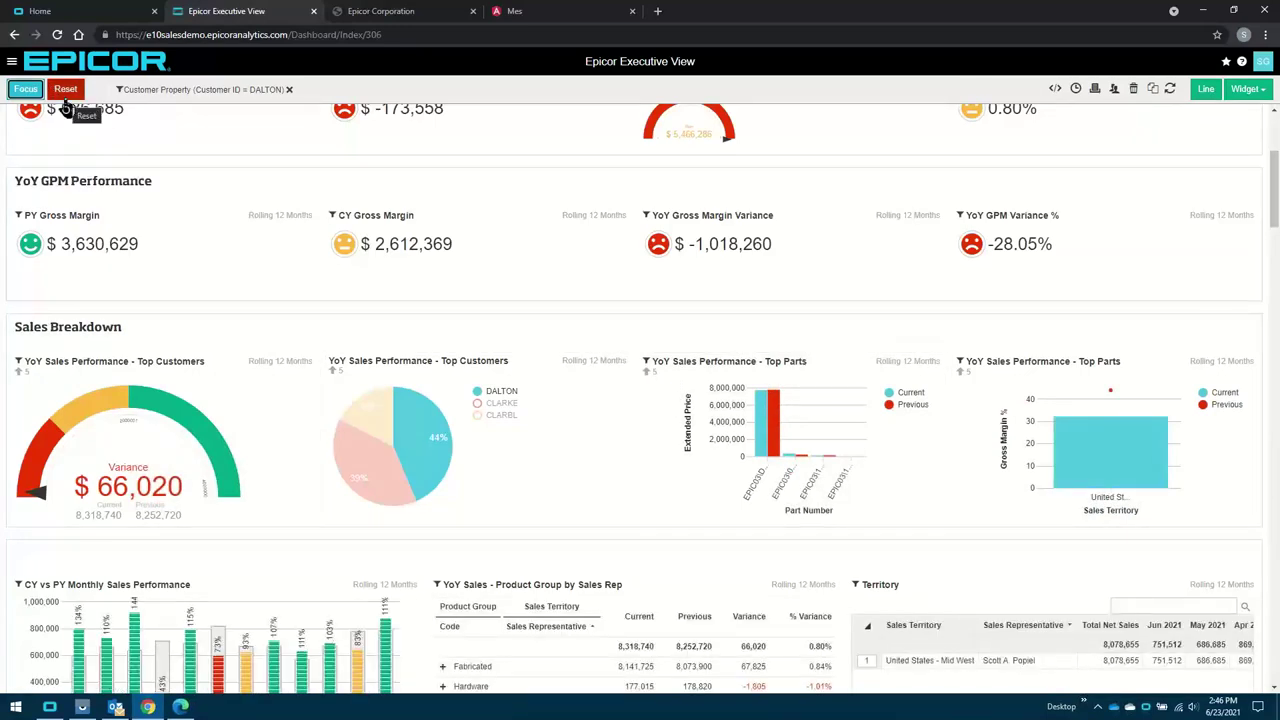
pyautogui.click(65, 93)
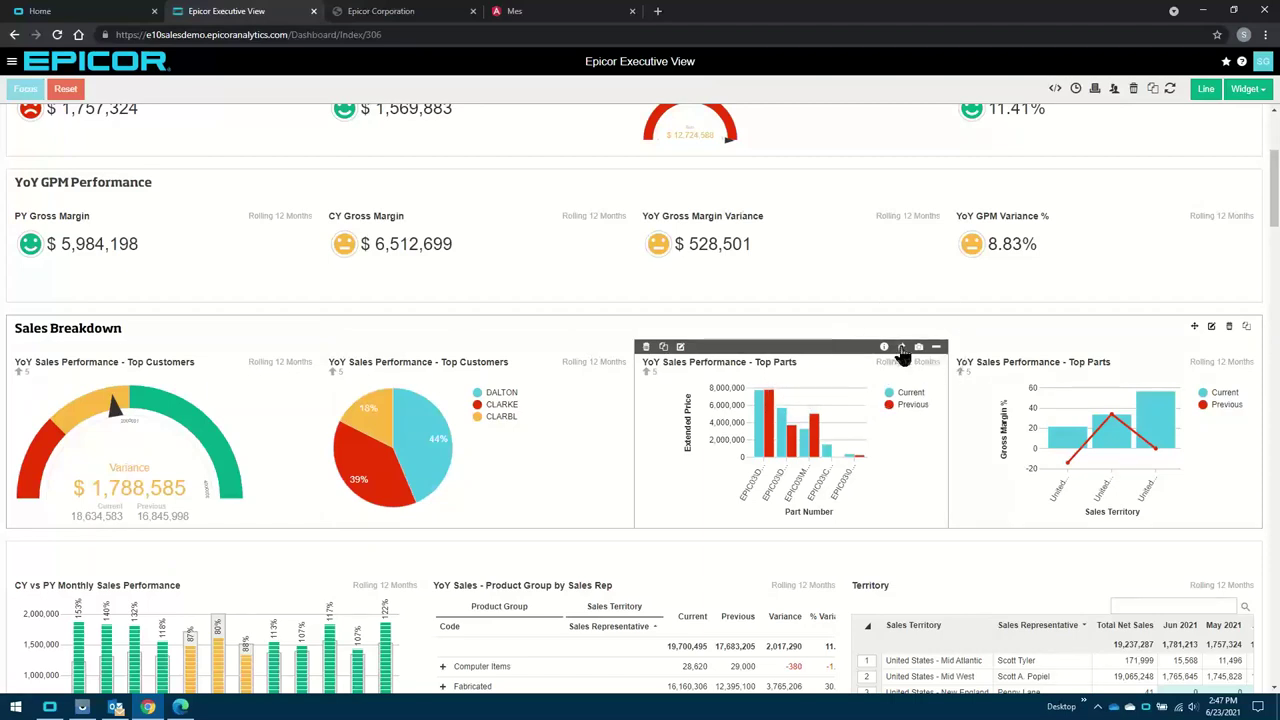
# Step: Open the Top Parts widget as a Sales query grouped by Customer
pyautogui.click(900, 346)
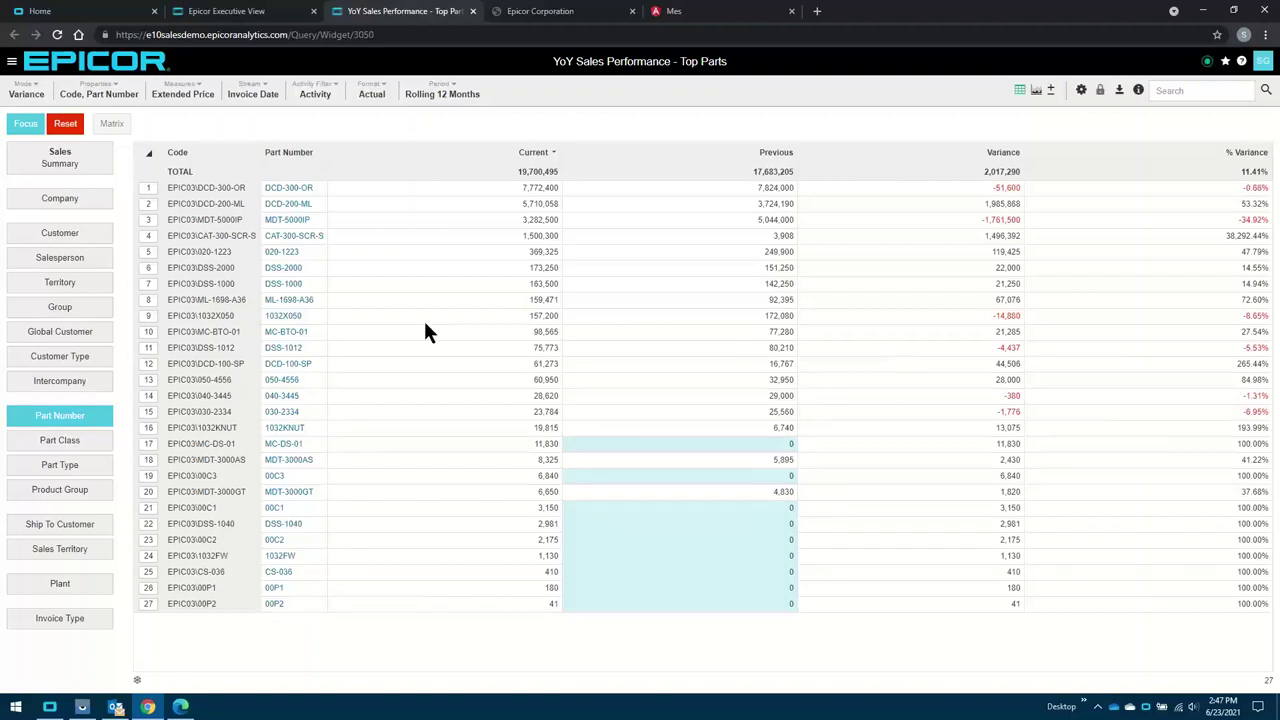
pyautogui.click(78, 489)
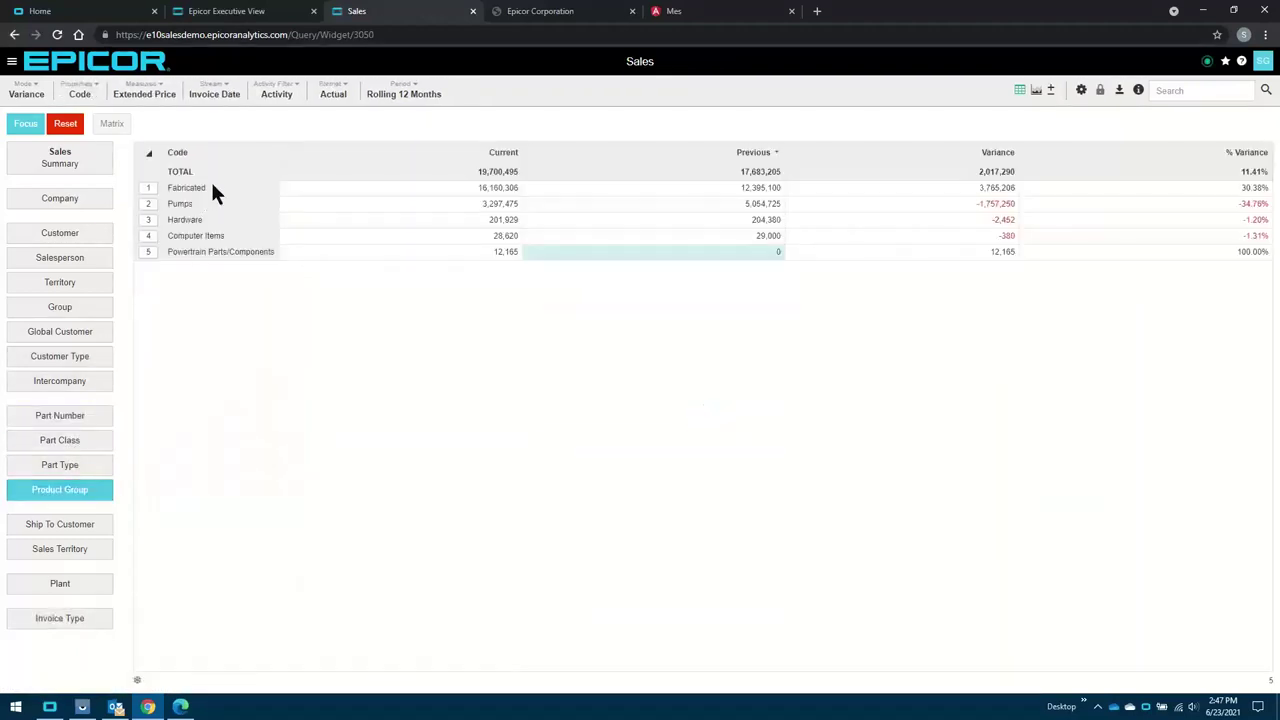
pyautogui.click(79, 238)
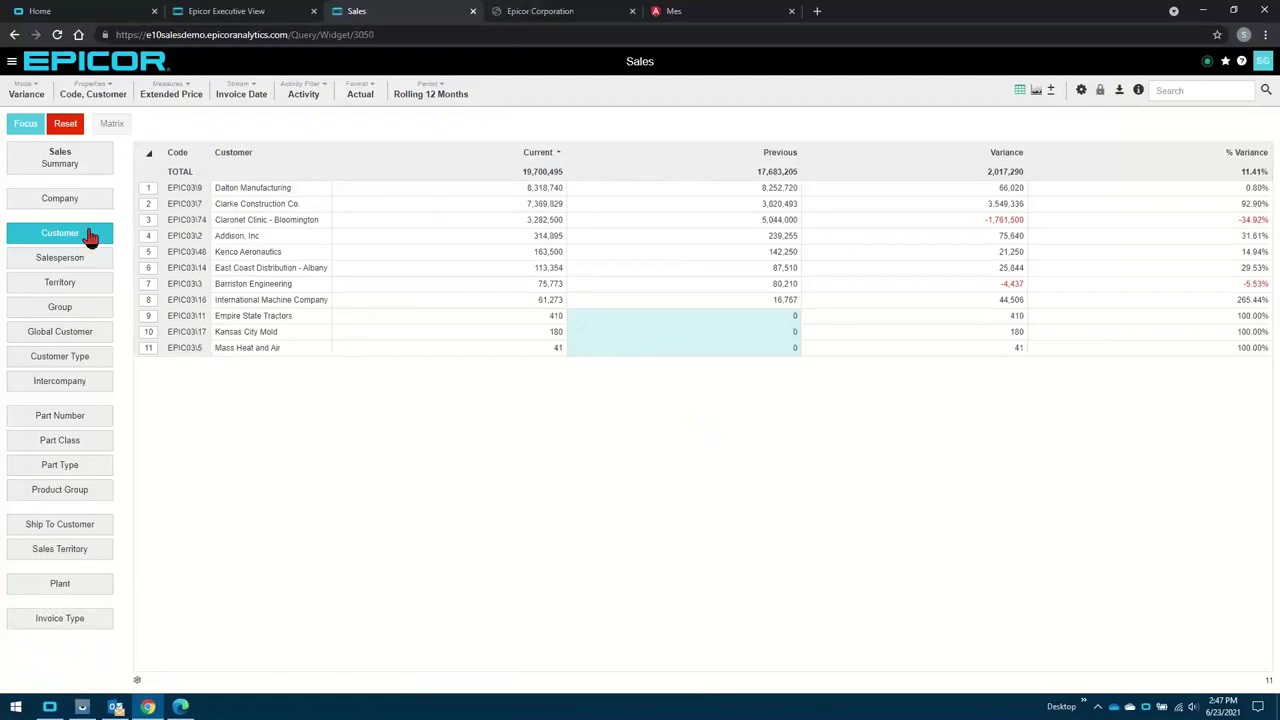
# Step: Add Total Cost and Gross Margin % measures alongside Extended Price
pyautogui.click(189, 100)
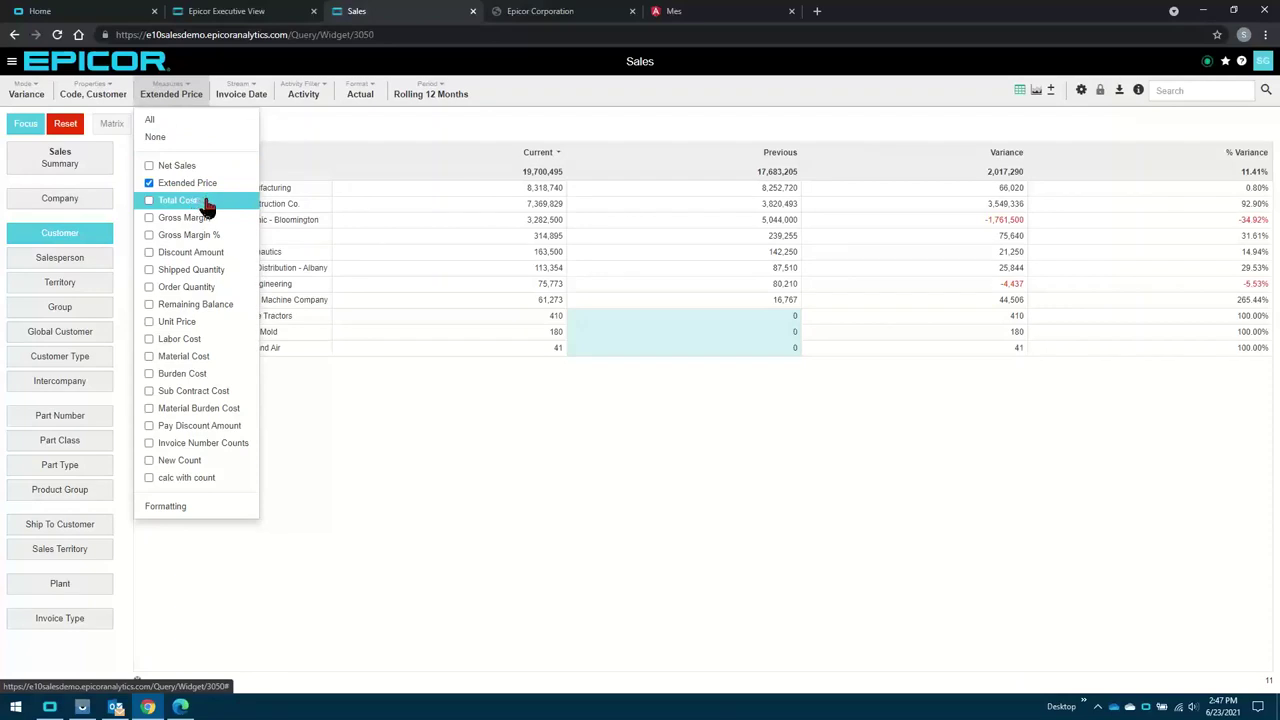
pyautogui.click(150, 204)
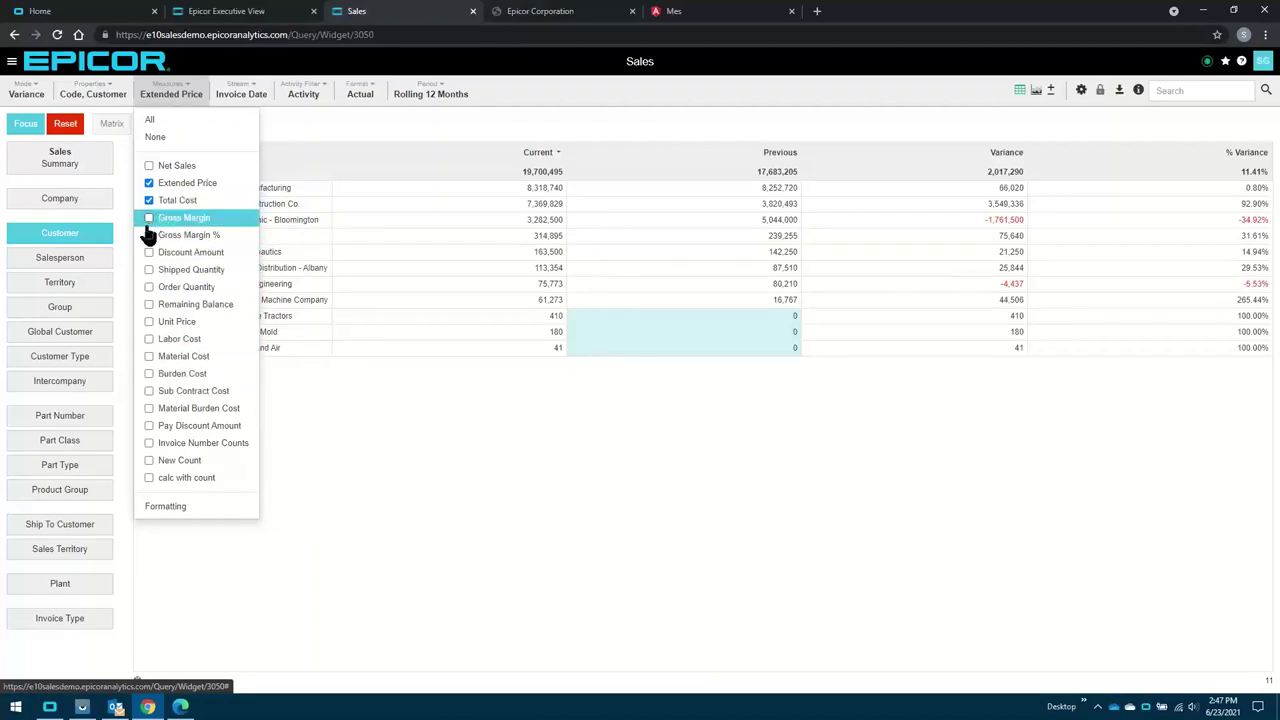
pyautogui.click(148, 235)
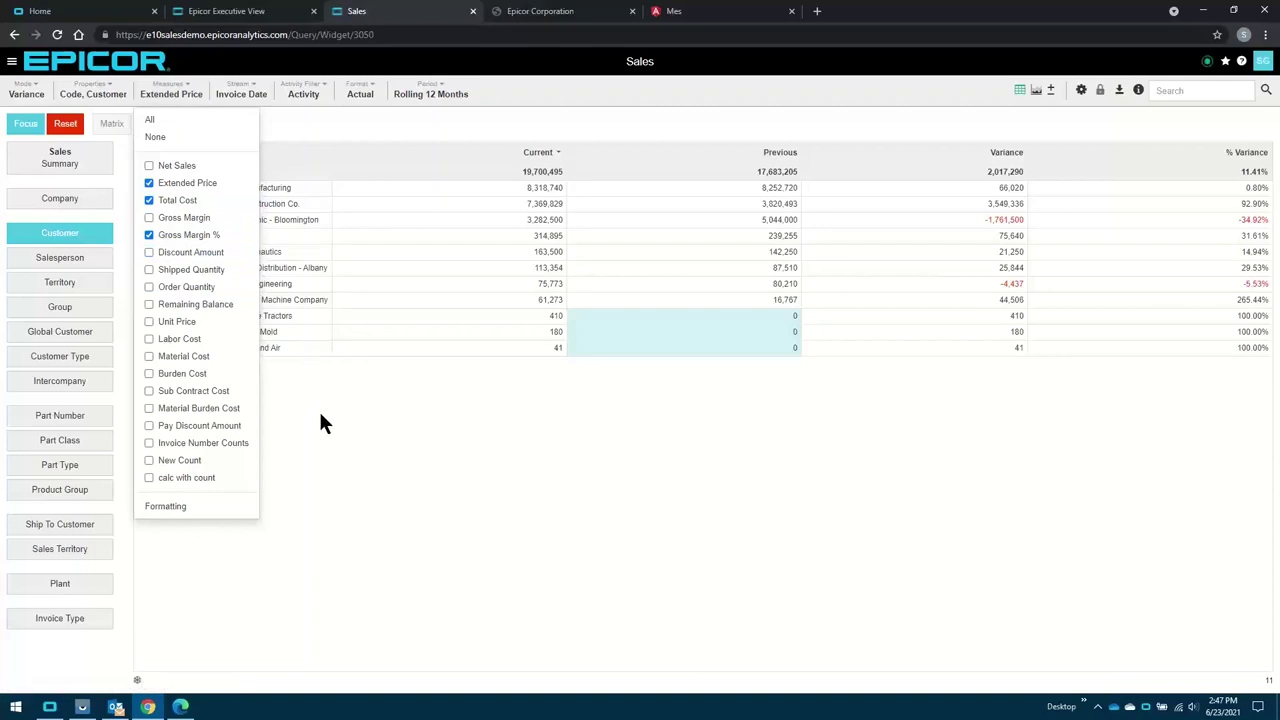
pyautogui.click(321, 419)
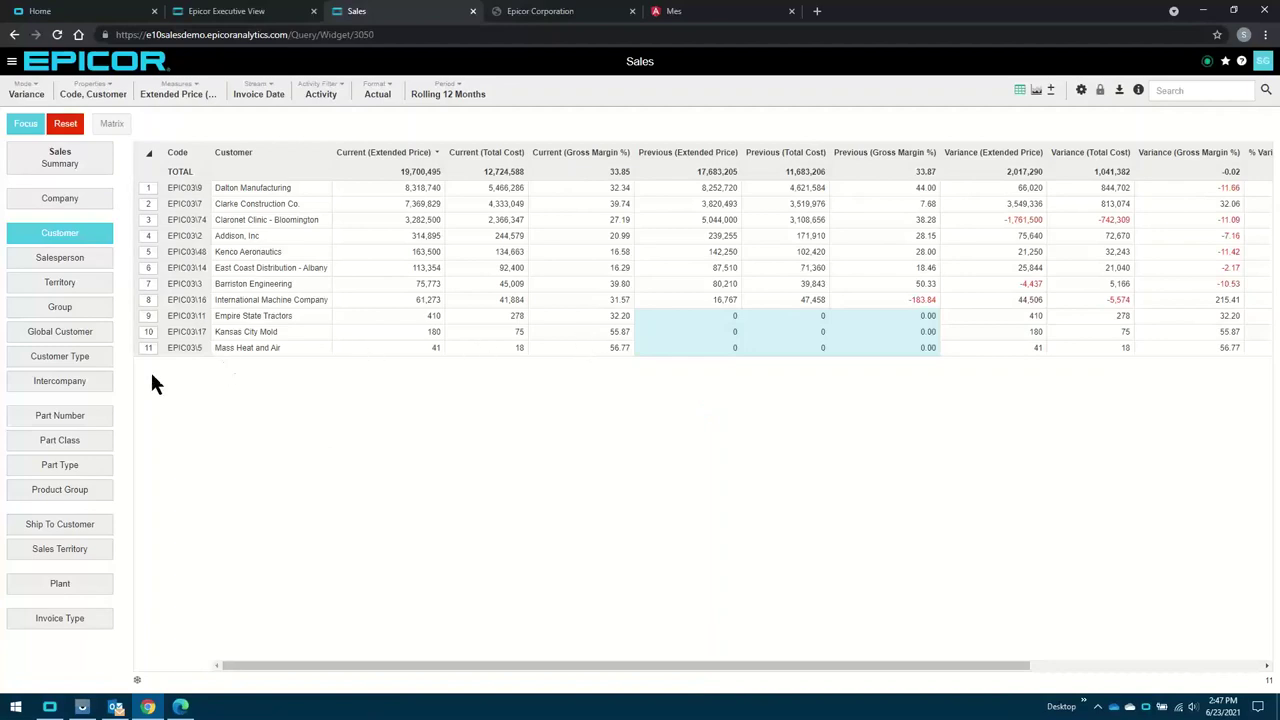
# Step: Reset to Net Sales by Part Number, select DCD-200-ML and DCD-300-OR, and matrix them by Customer
pyautogui.click(81, 422)
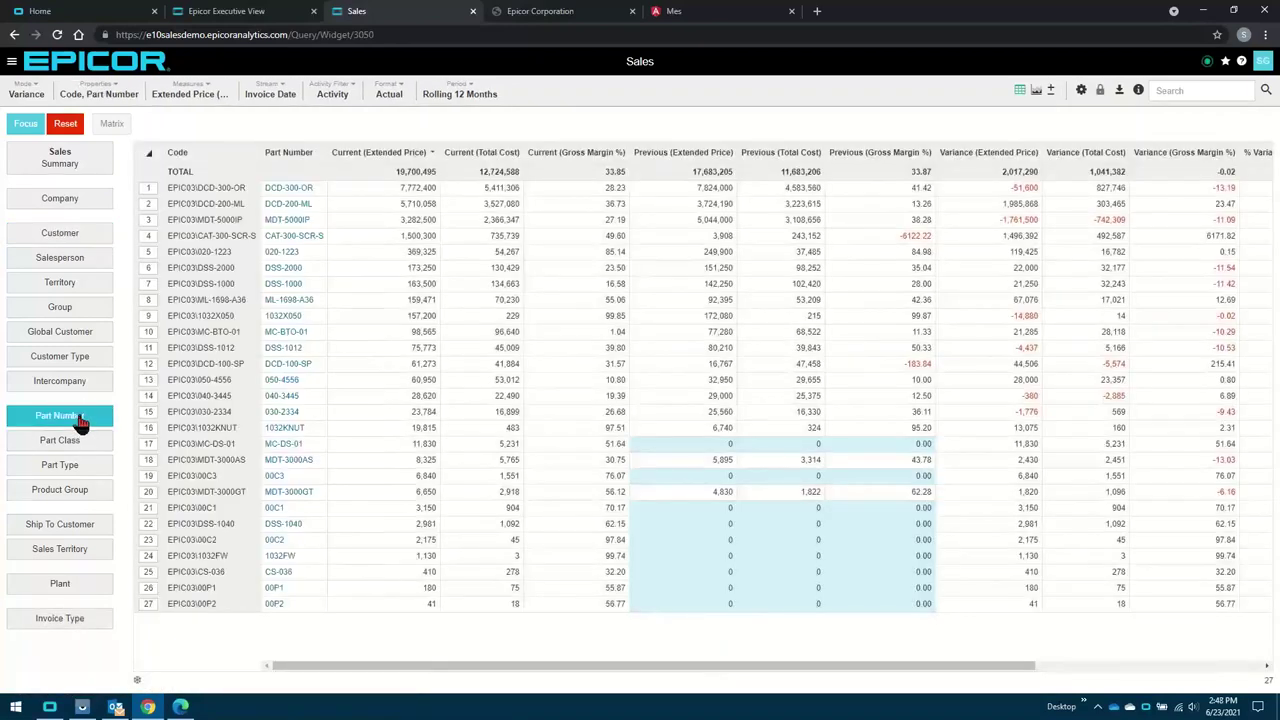
pyautogui.click(65, 126)
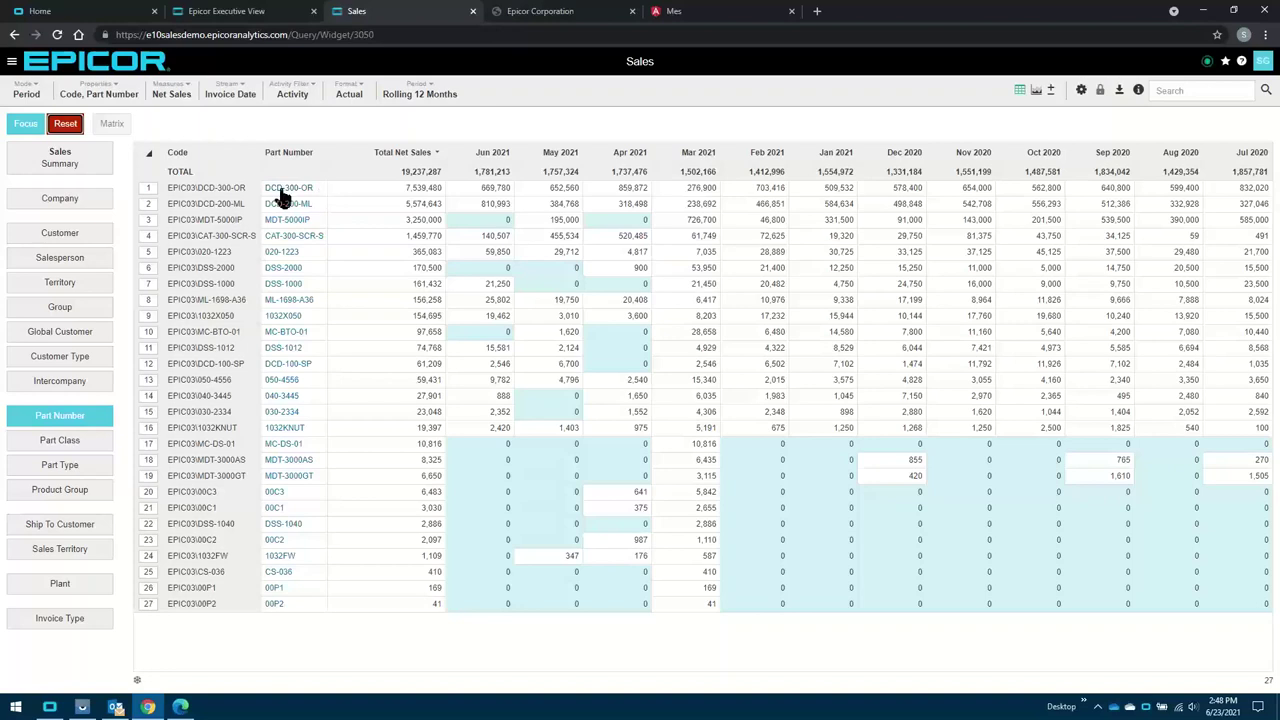
pyautogui.click(150, 200)
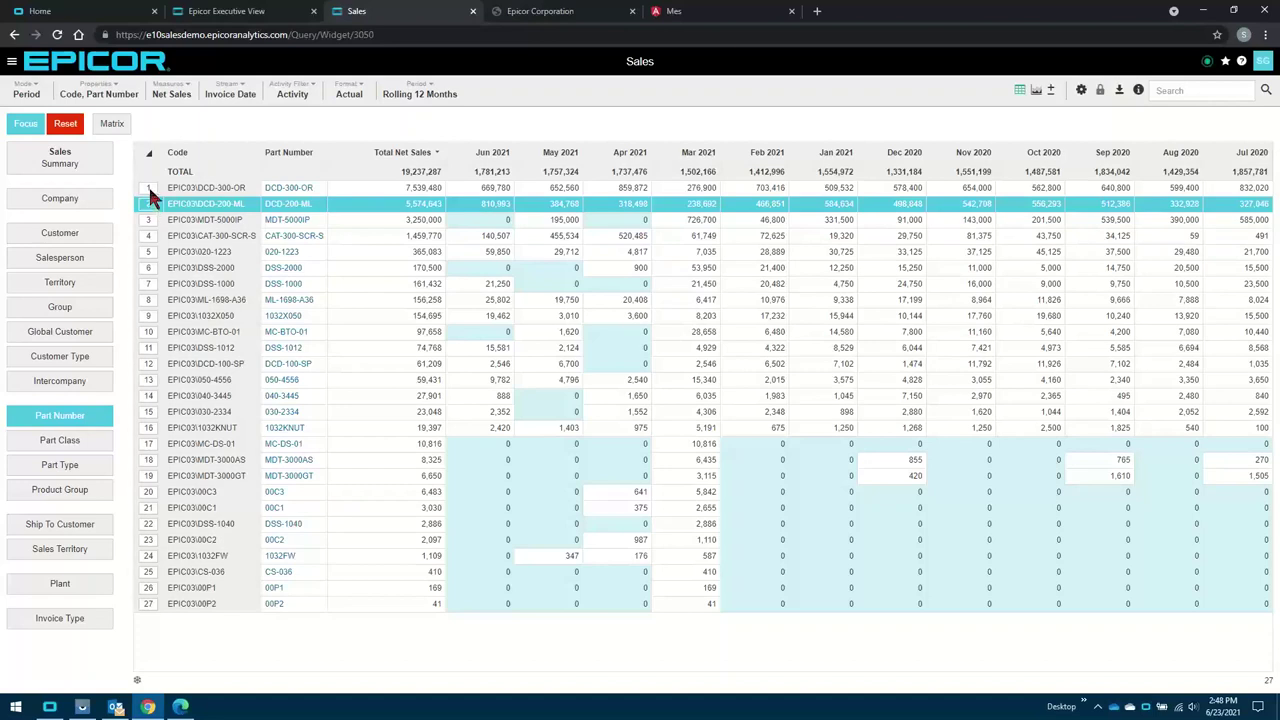
pyautogui.keyDown('ctrl'); pyautogui.click(148, 188); pyautogui.keyUp('ctrl')
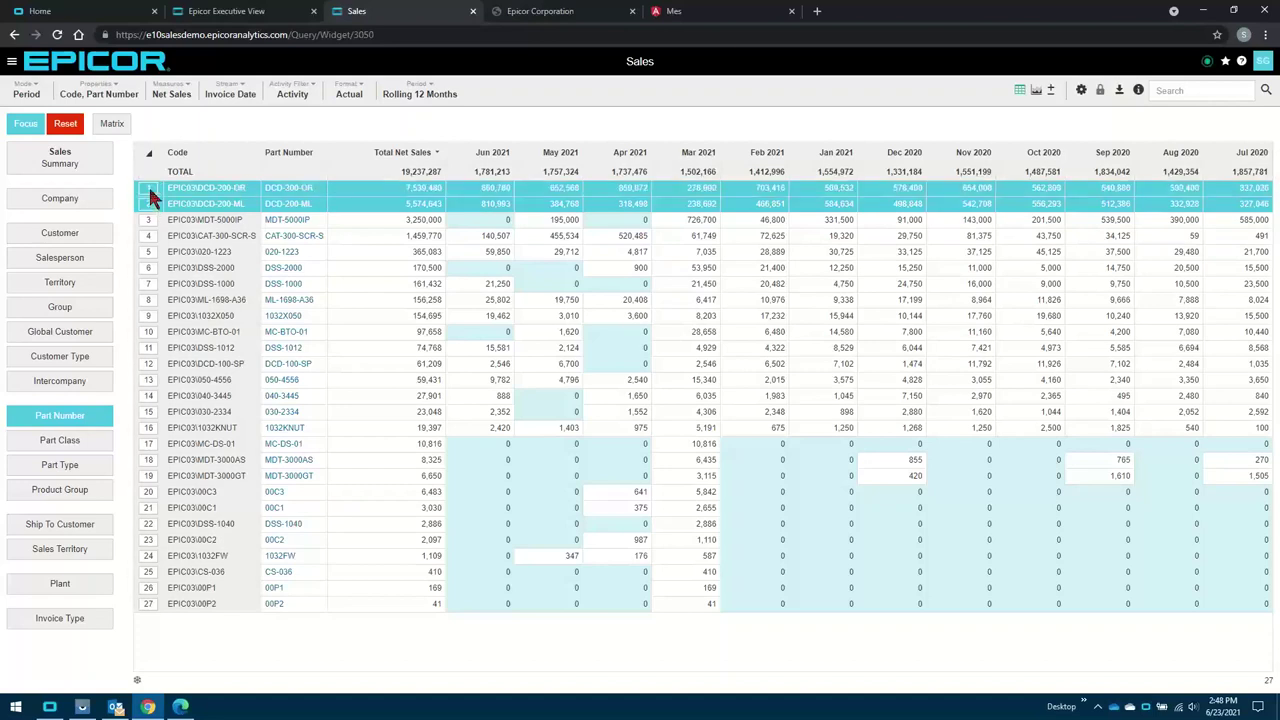
pyautogui.click(116, 129)
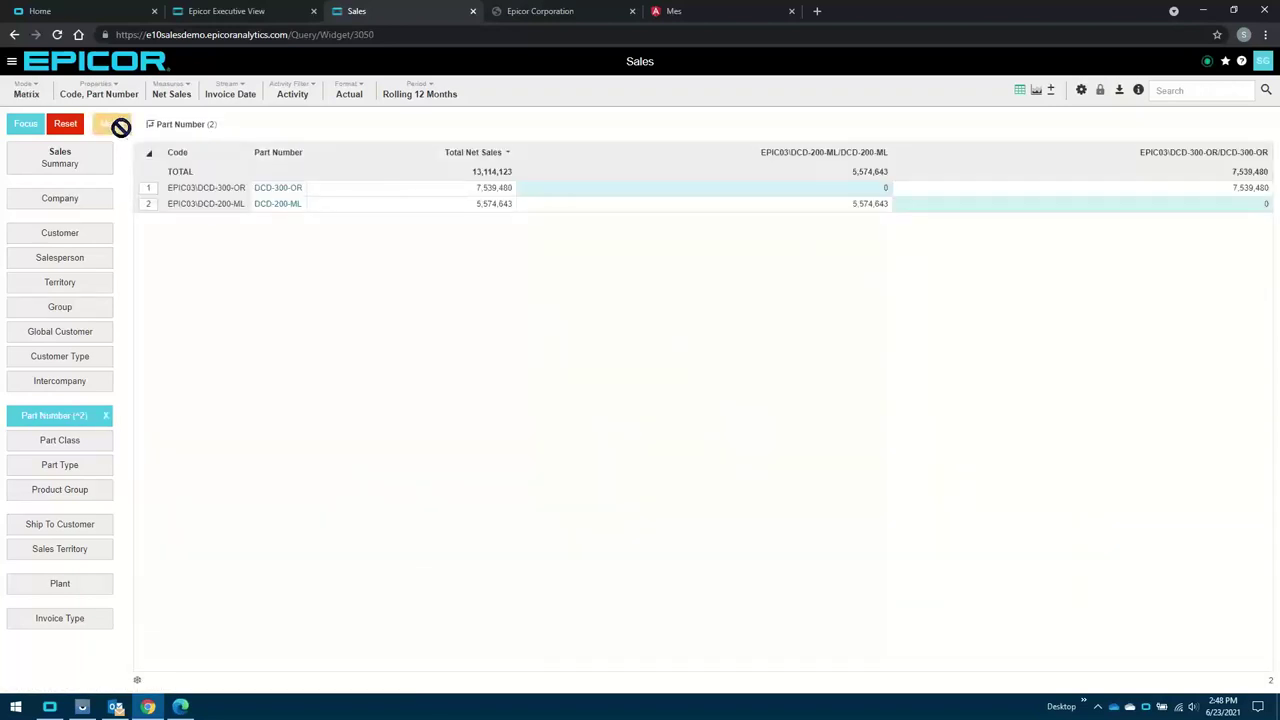
pyautogui.click(49, 234)
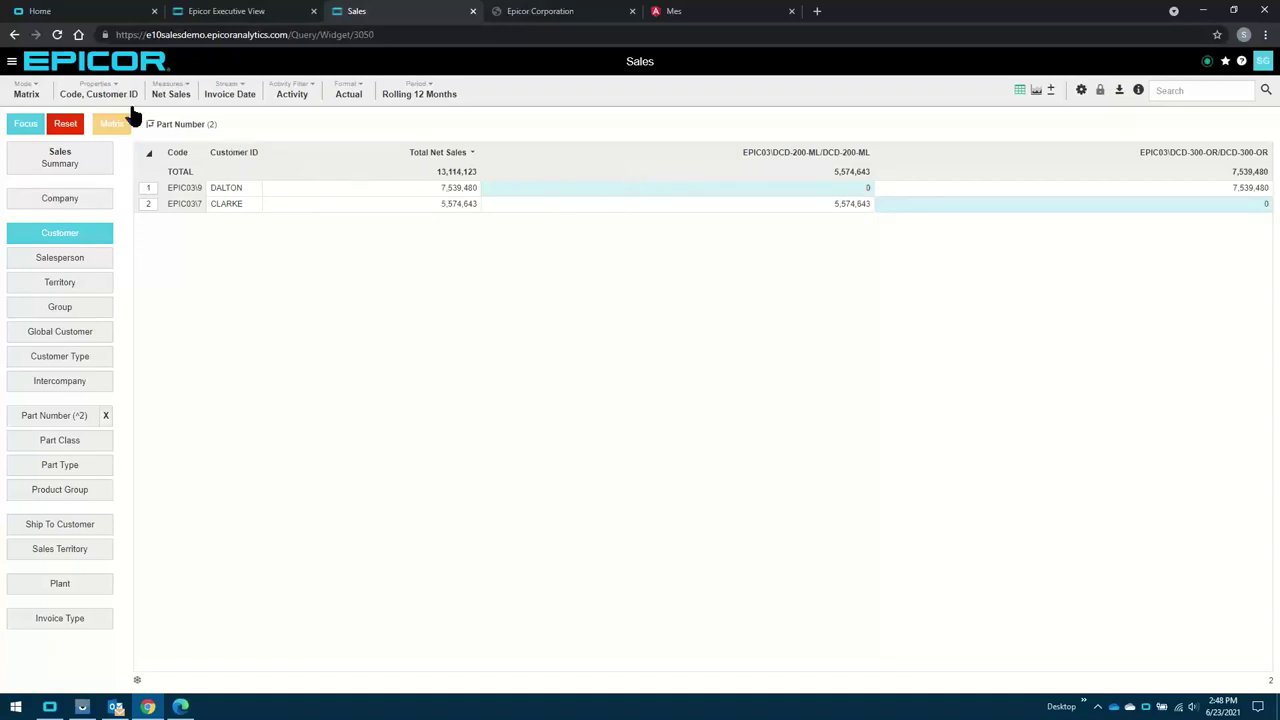
# Step: Open the Financial Statements database from the Databases list to show Profit and Loss
pyautogui.click(12, 62)
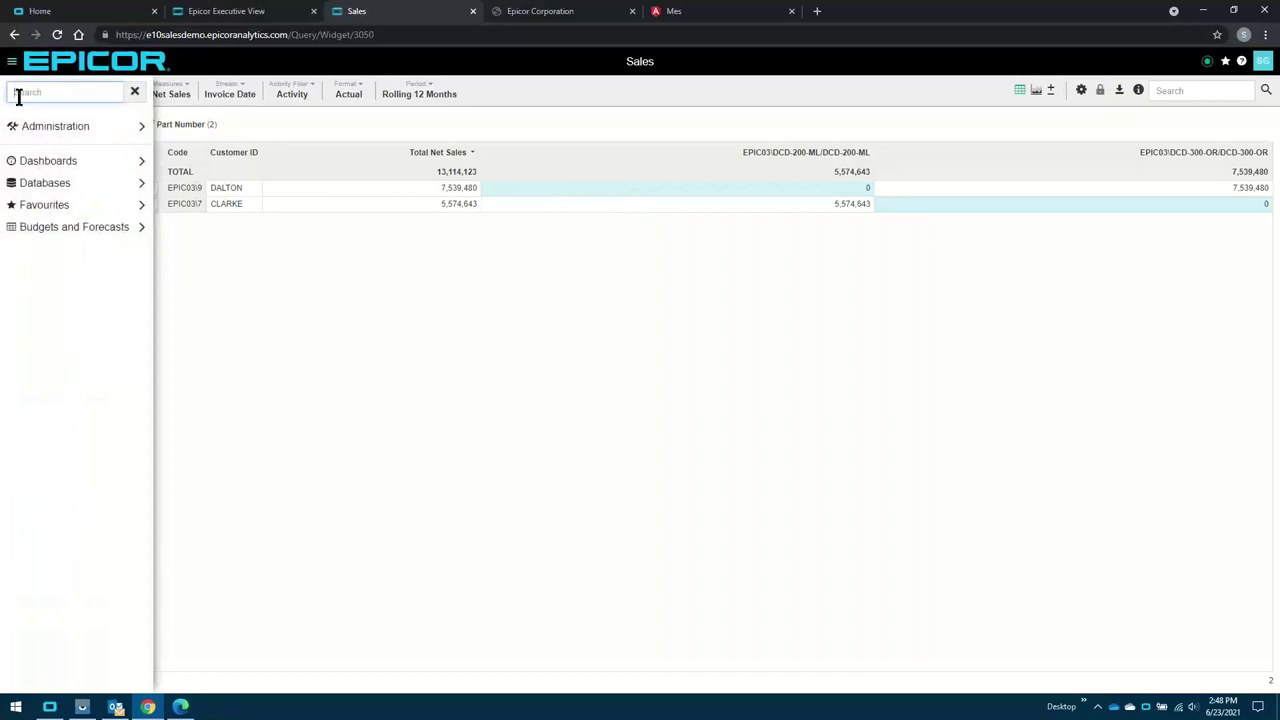
pyautogui.click(40, 182)
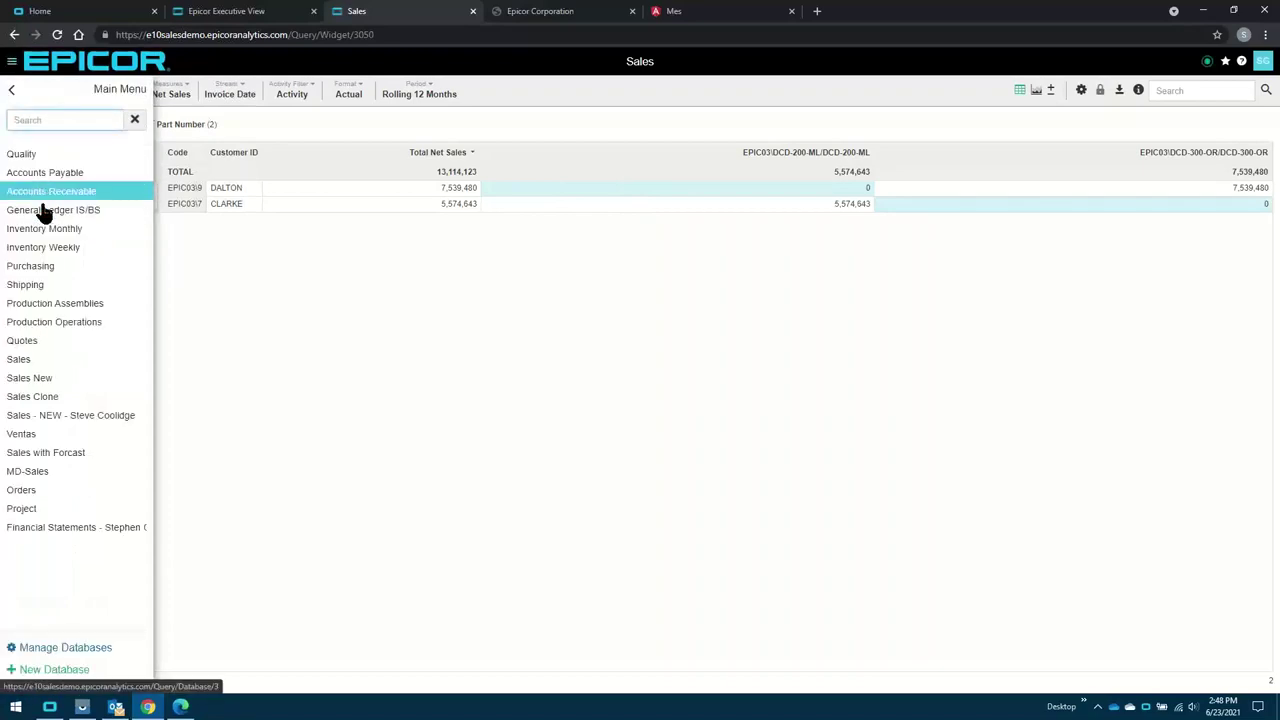
pyautogui.click(74, 530)
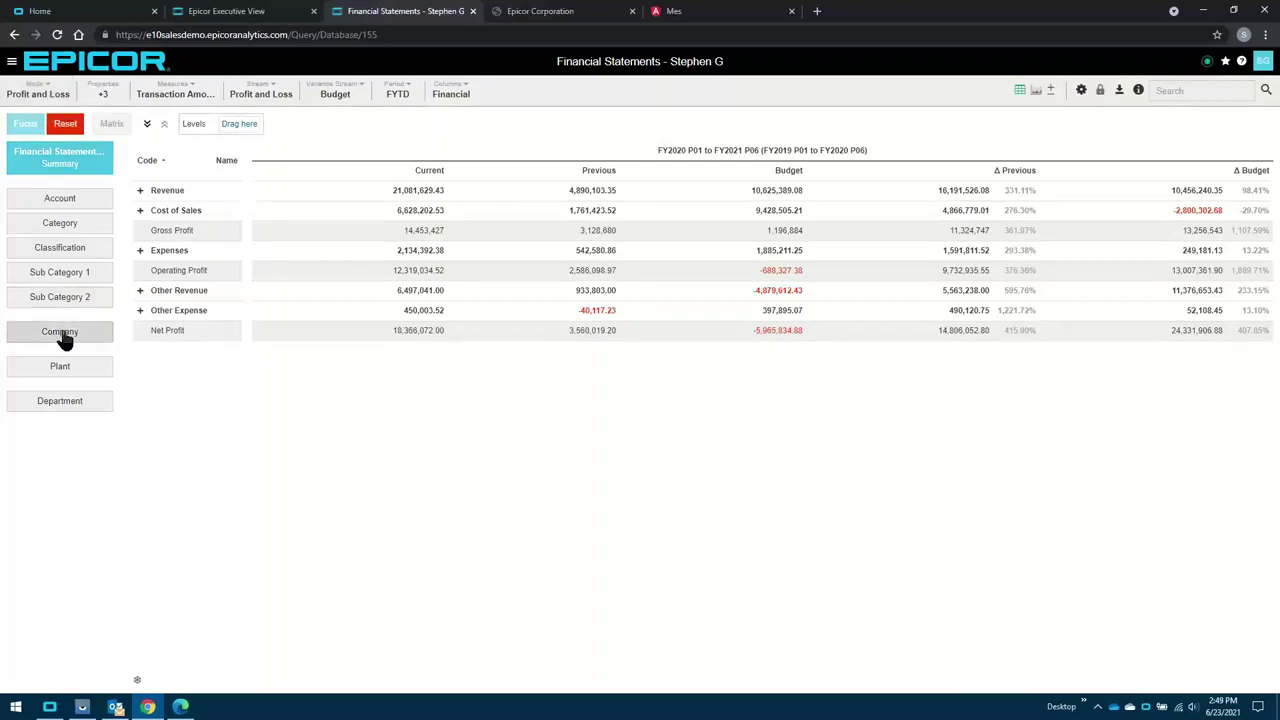
pyautogui.moveTo(62, 340); pyautogui.dragTo(234, 134)
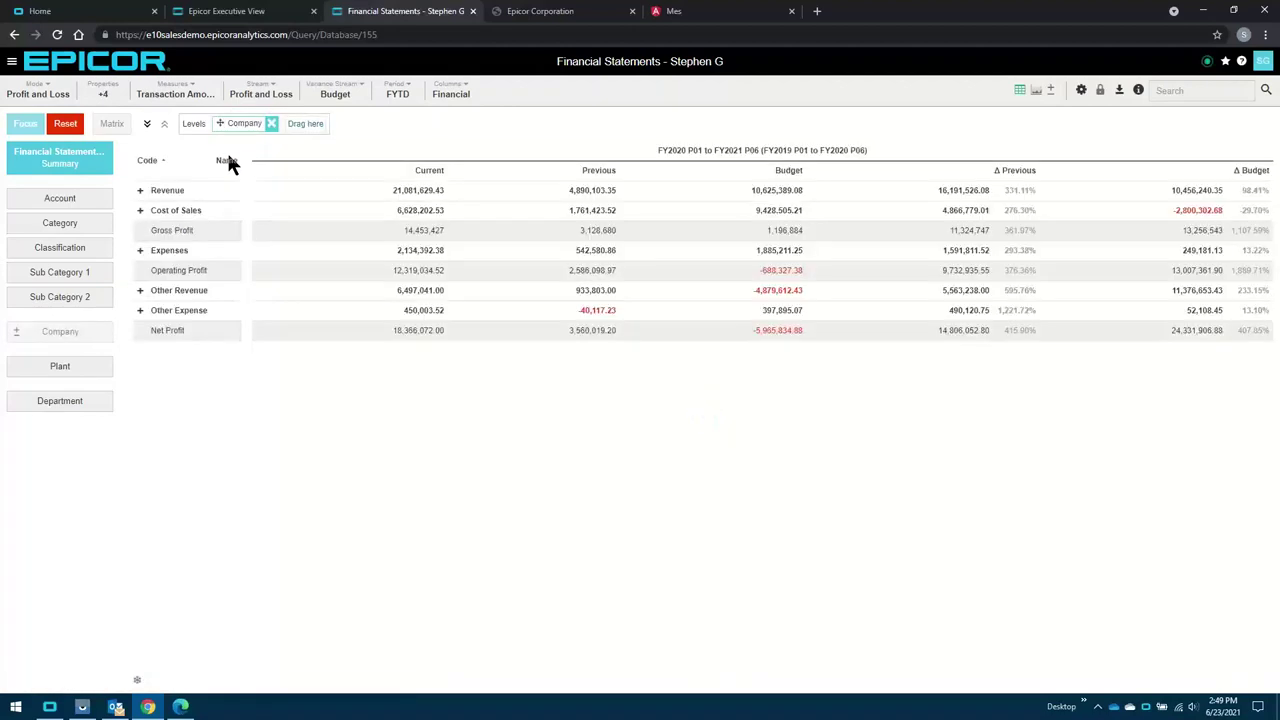
pyautogui.click(140, 191)
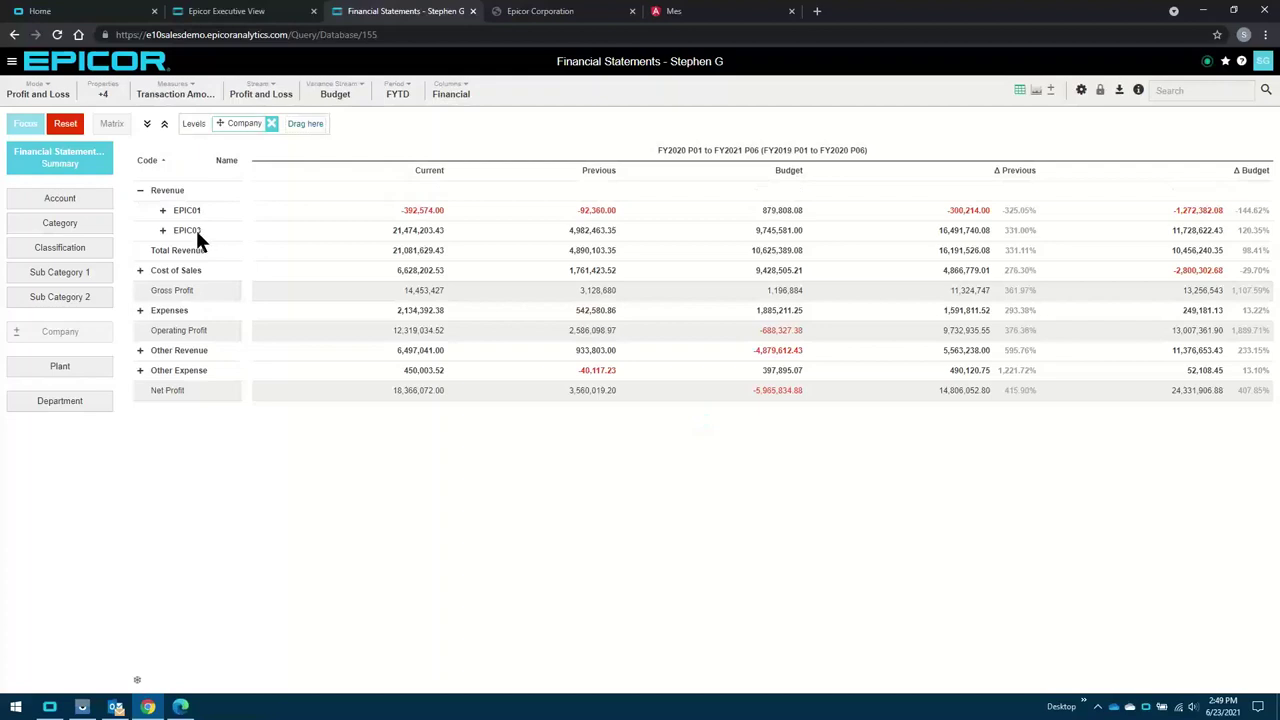
pyautogui.click(162, 232)
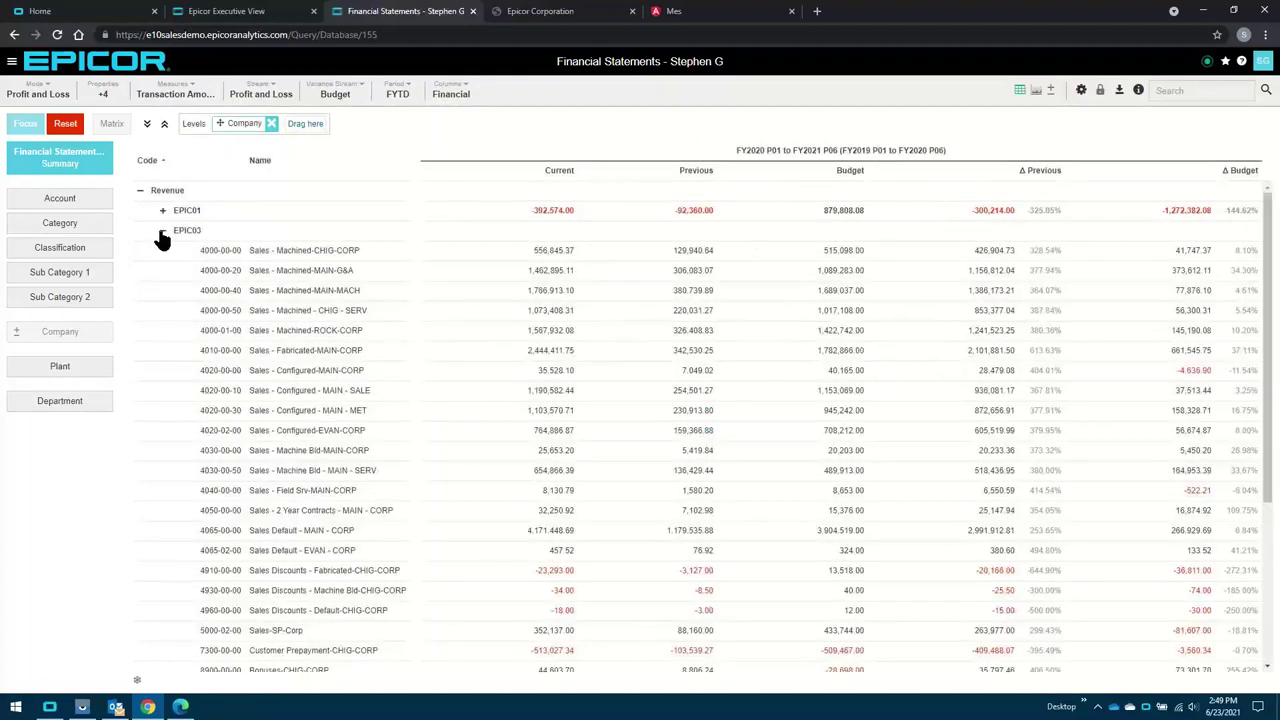
pyautogui.click(161, 234)
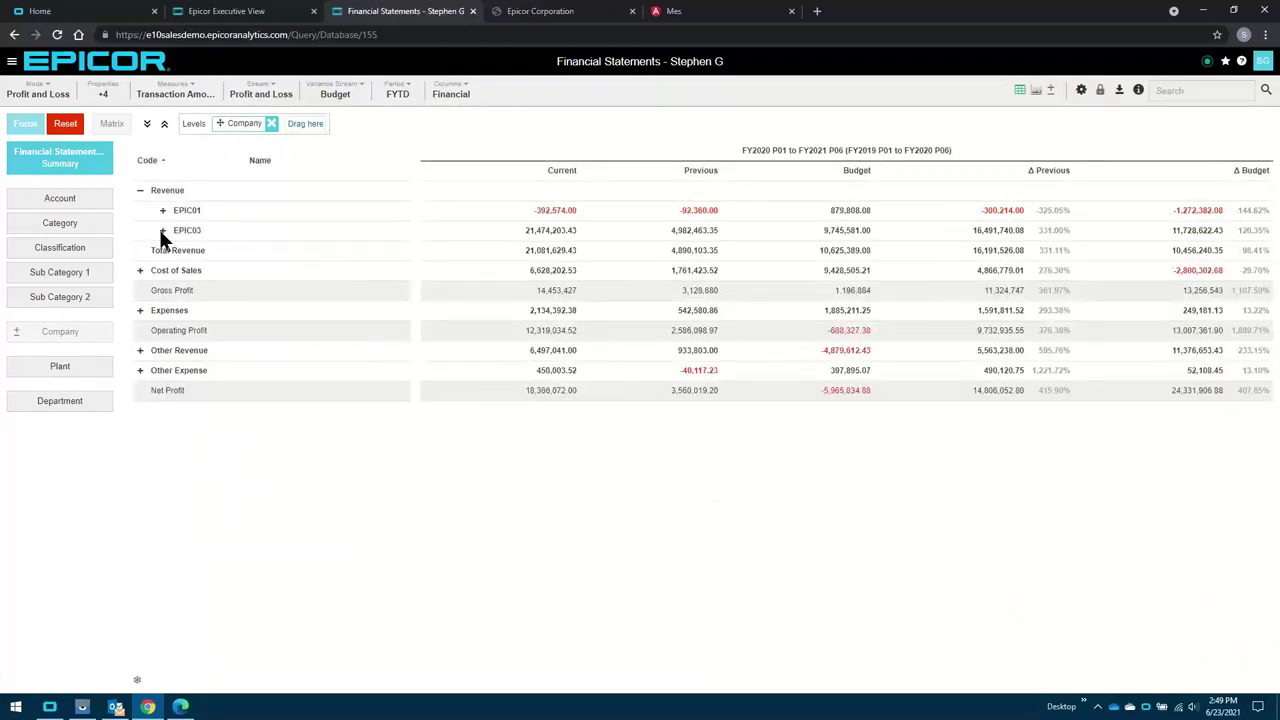
pyautogui.moveTo(108, 366); pyautogui.dragTo(296, 191)
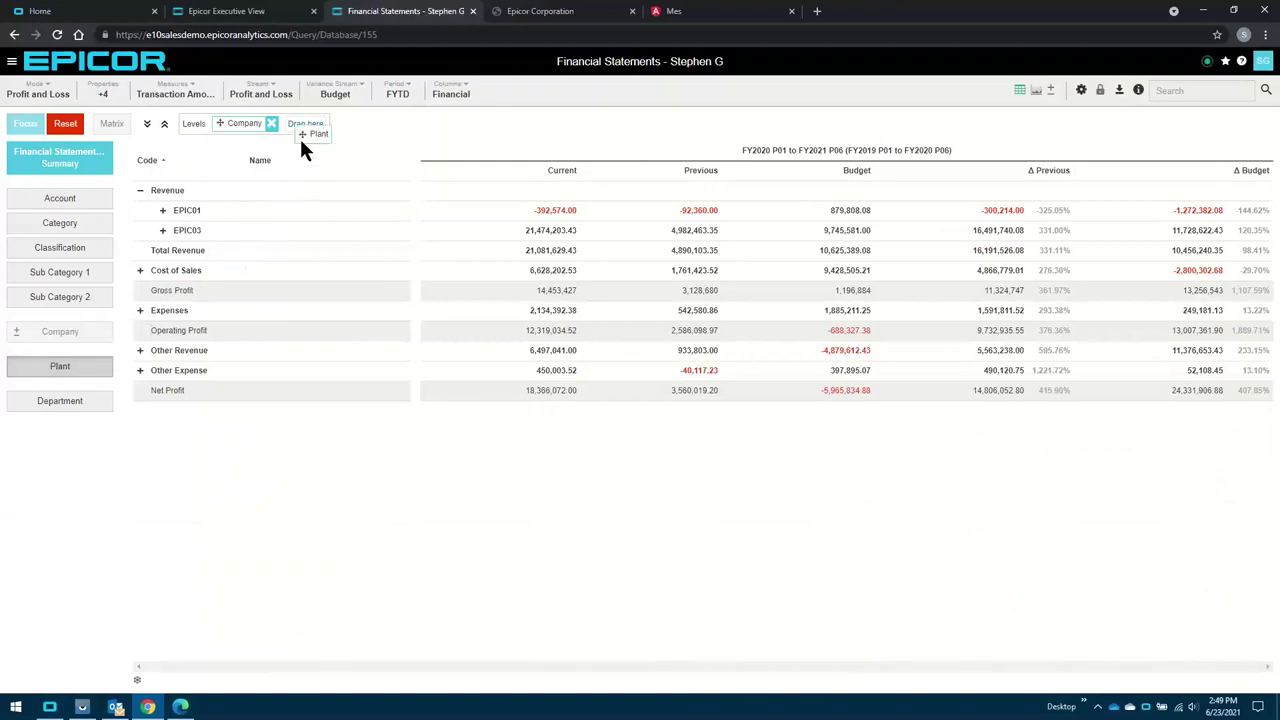
pyautogui.moveTo(298, 126); pyautogui.dragTo(297, 126)
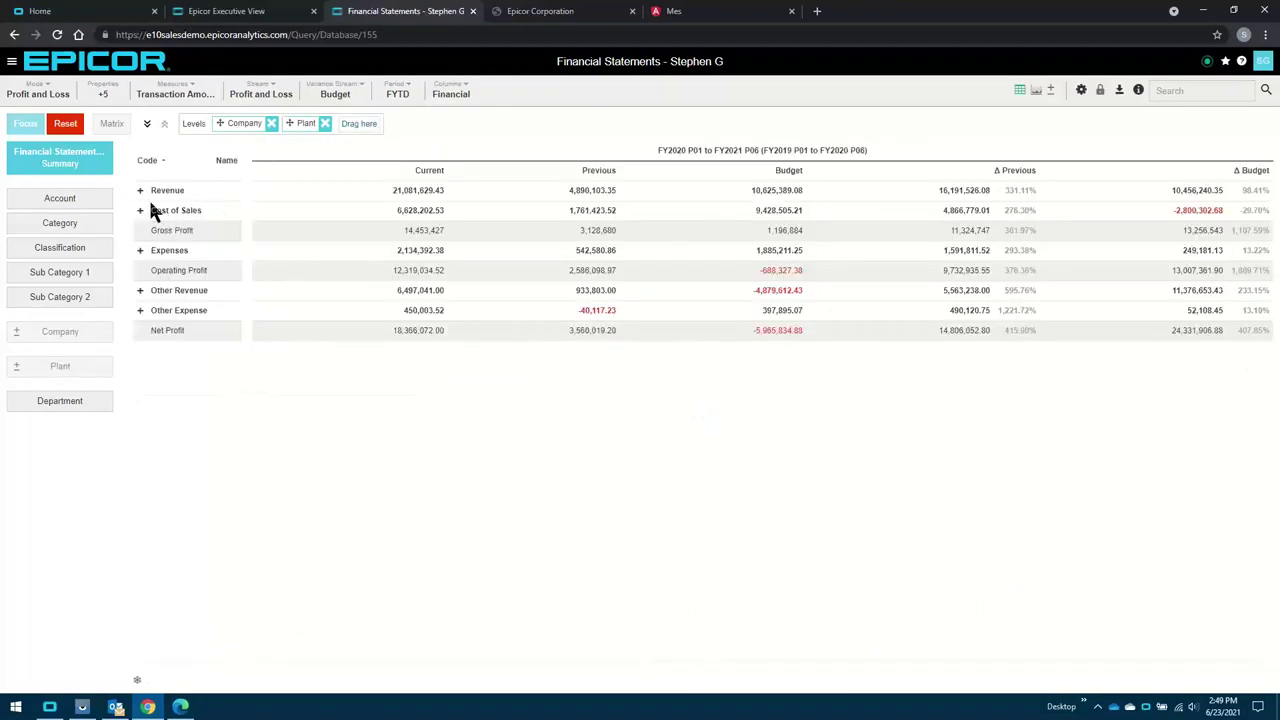
pyautogui.click(140, 190)
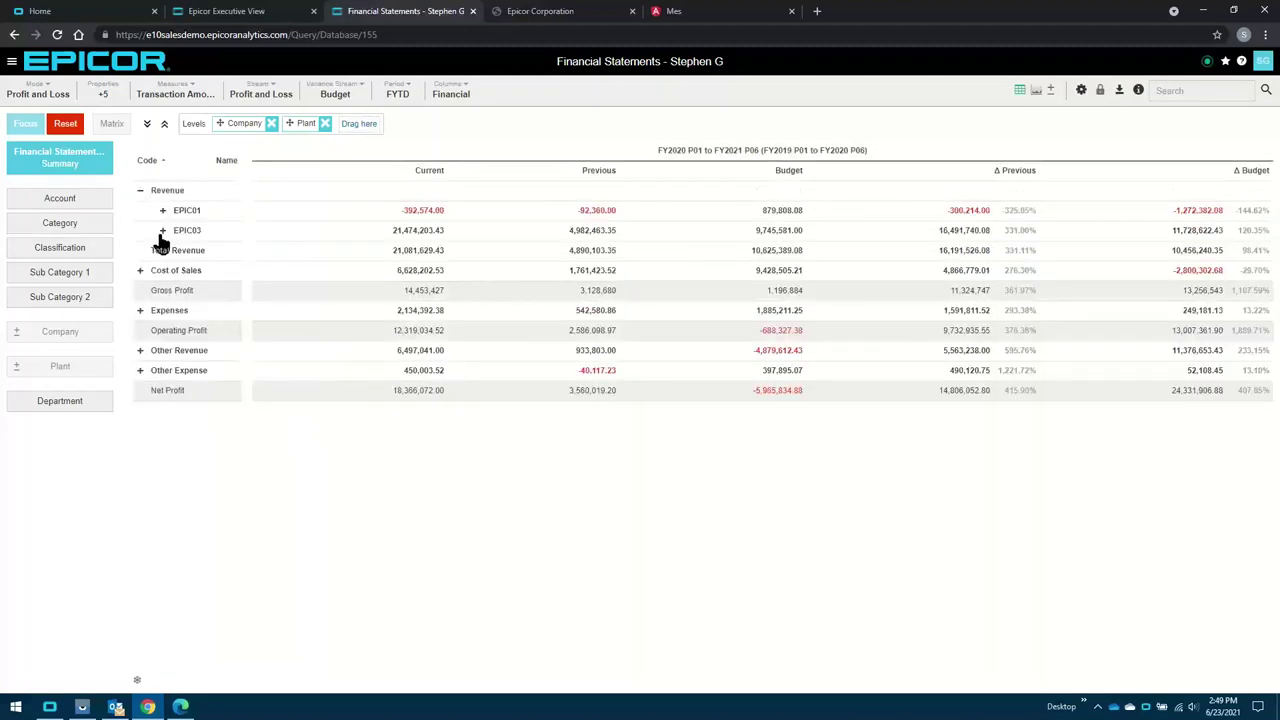
pyautogui.click(162, 231)
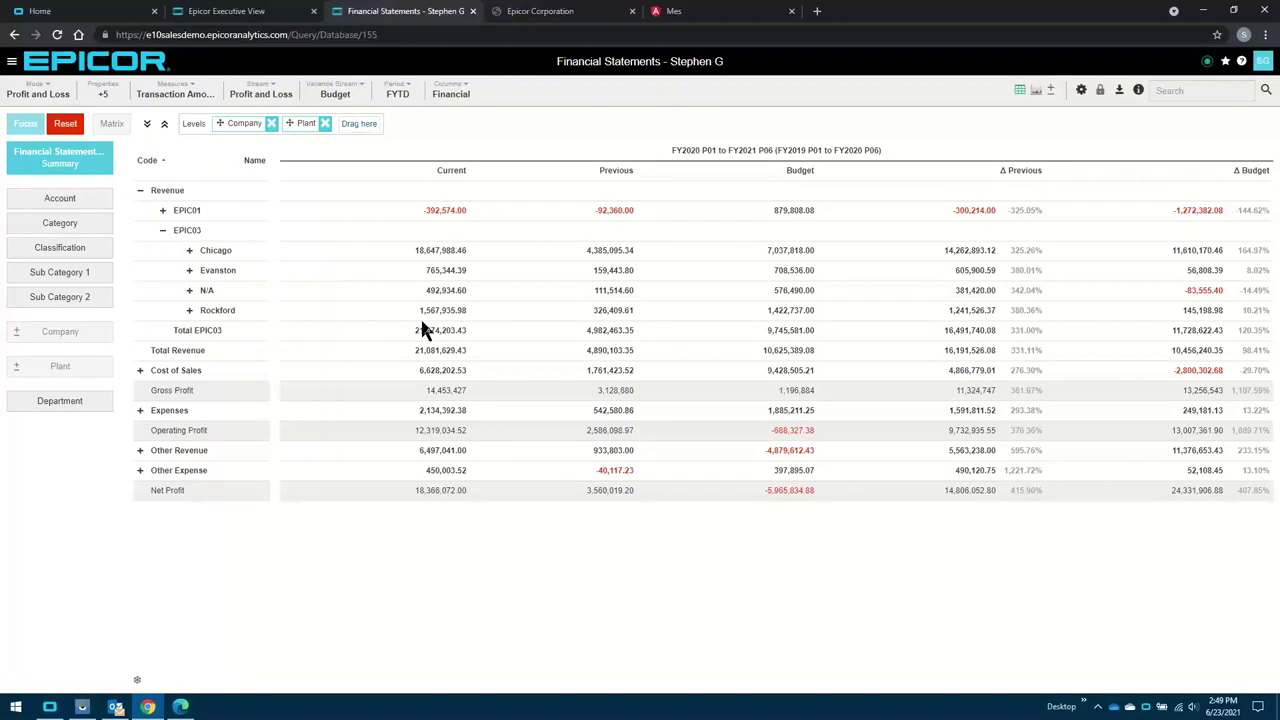
pyautogui.click(324, 124)
pyautogui.click(271, 123)
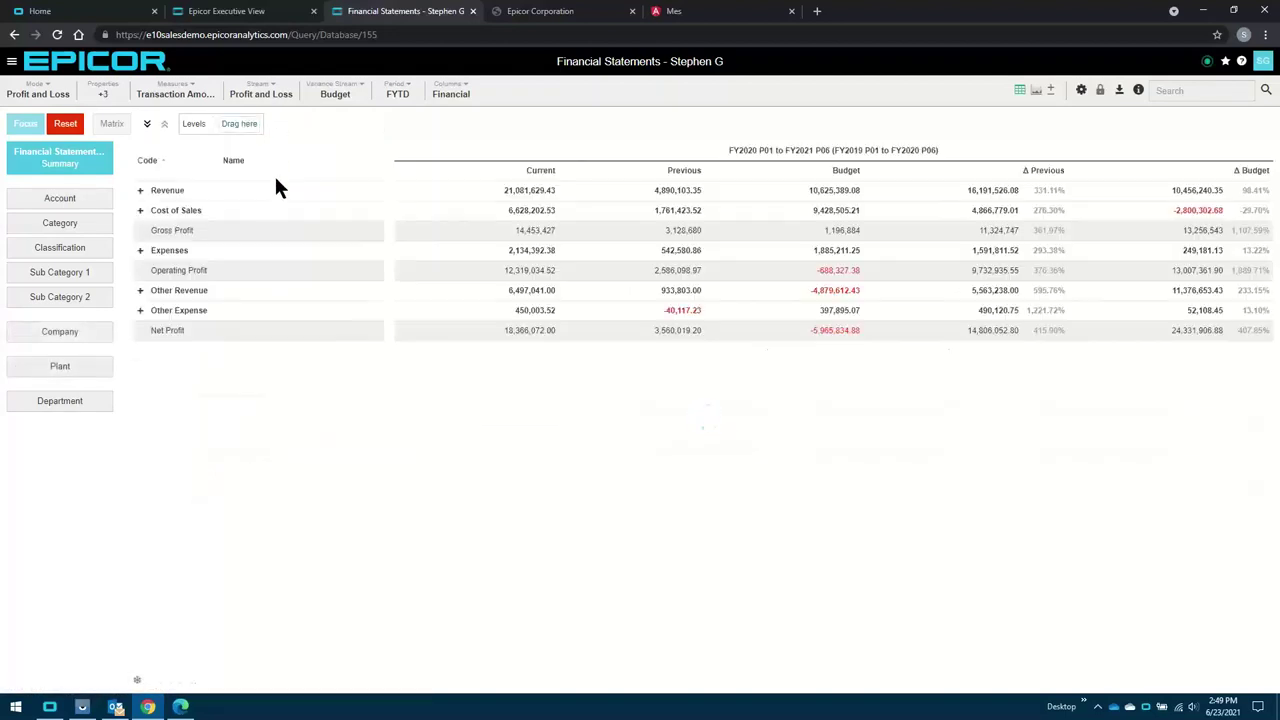
# Step: Show the figures by account and set the period to Rolling 12 Months
pyautogui.click(85, 200)
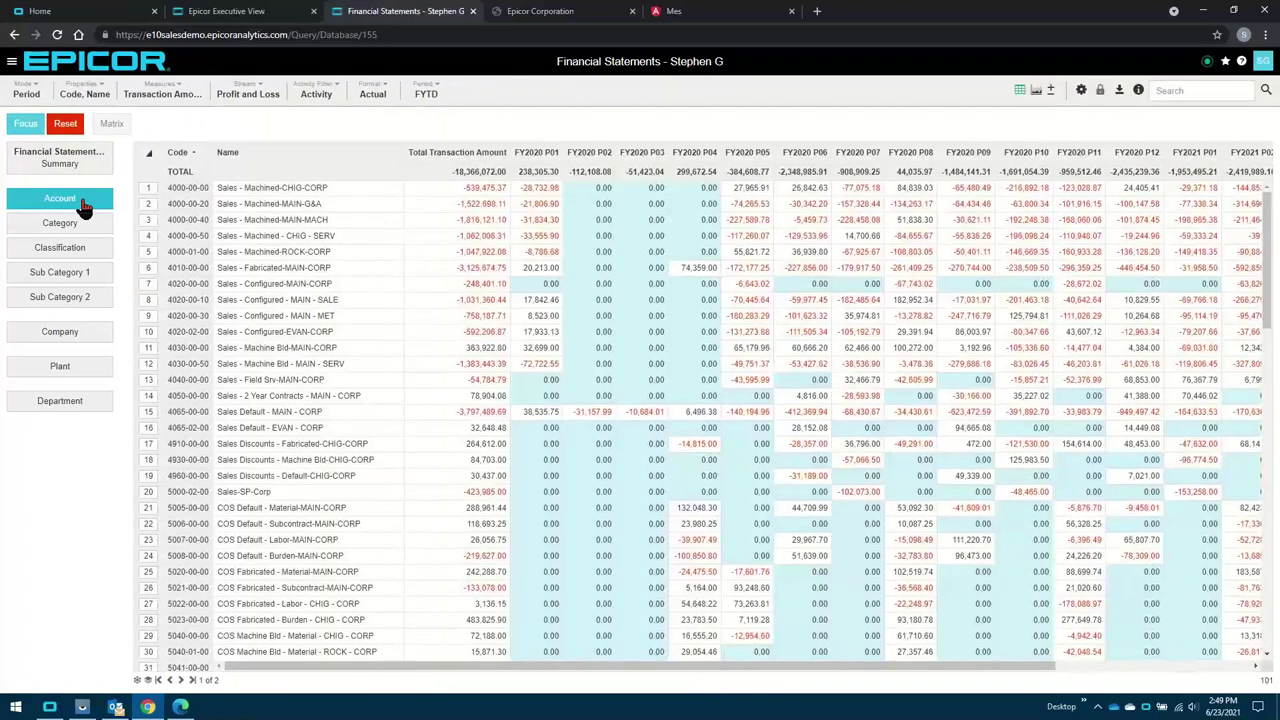
pyautogui.click(60, 223)
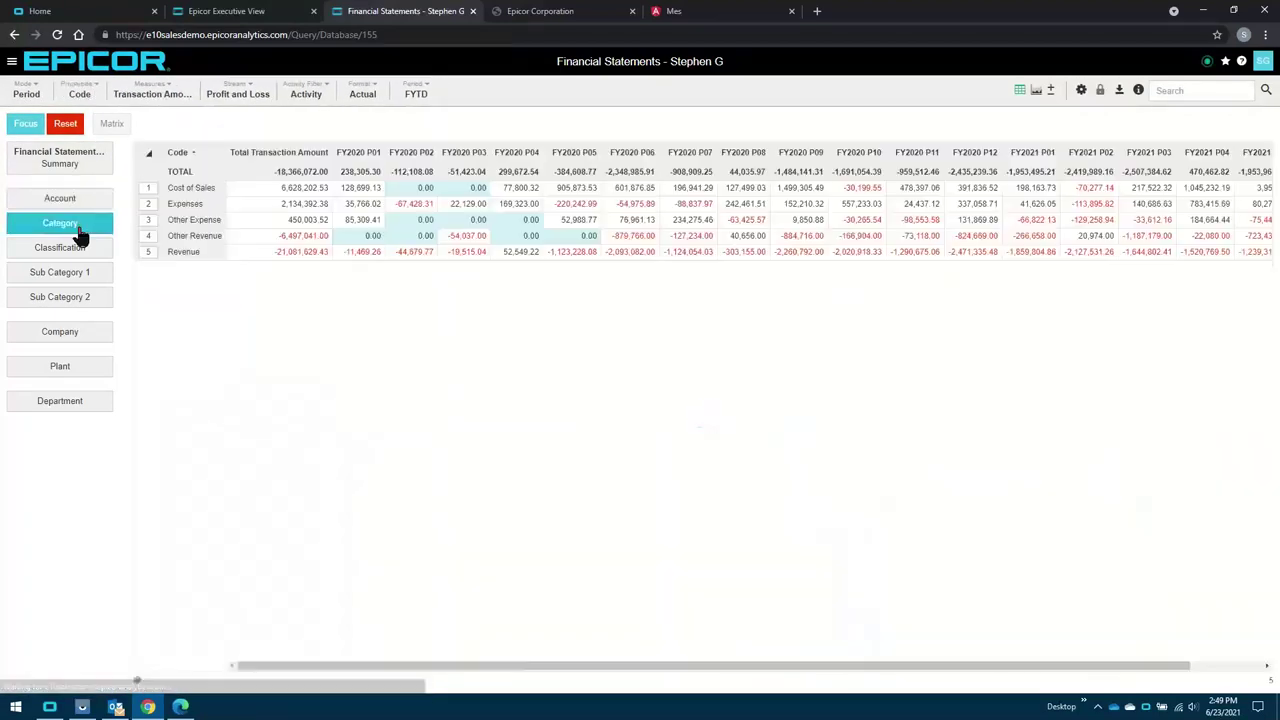
pyautogui.click(98, 198)
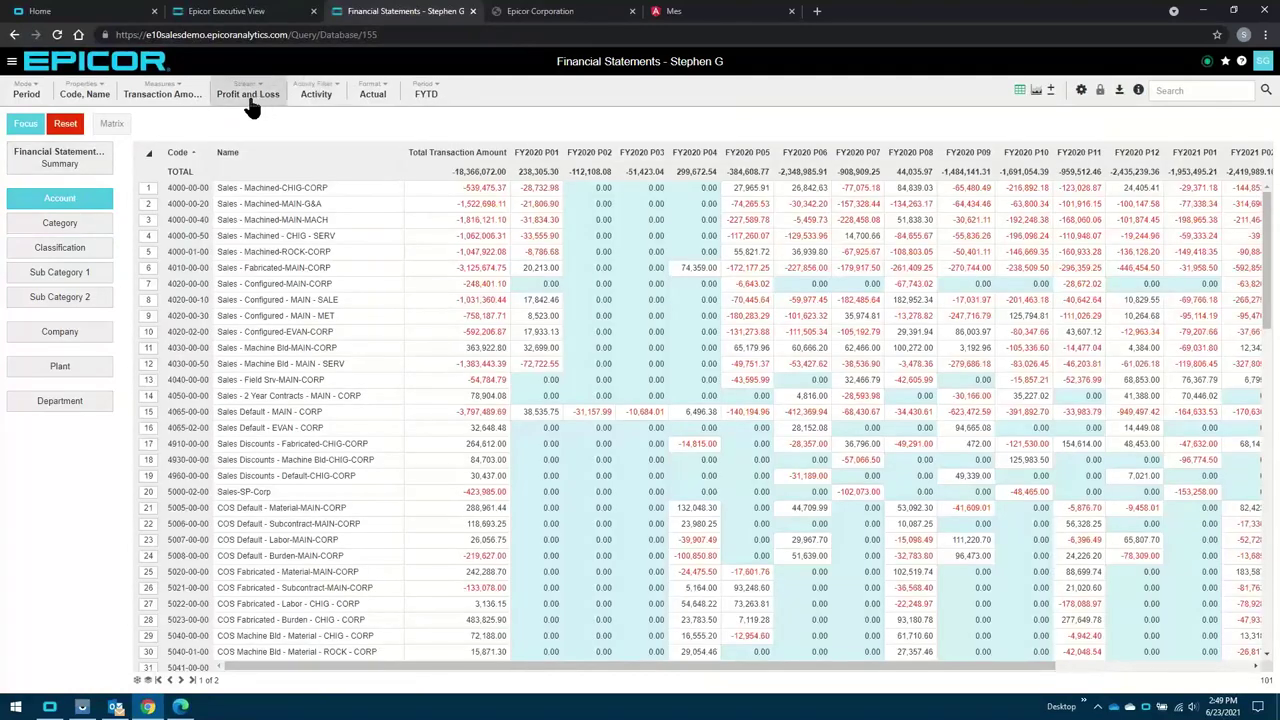
pyautogui.click(381, 97)
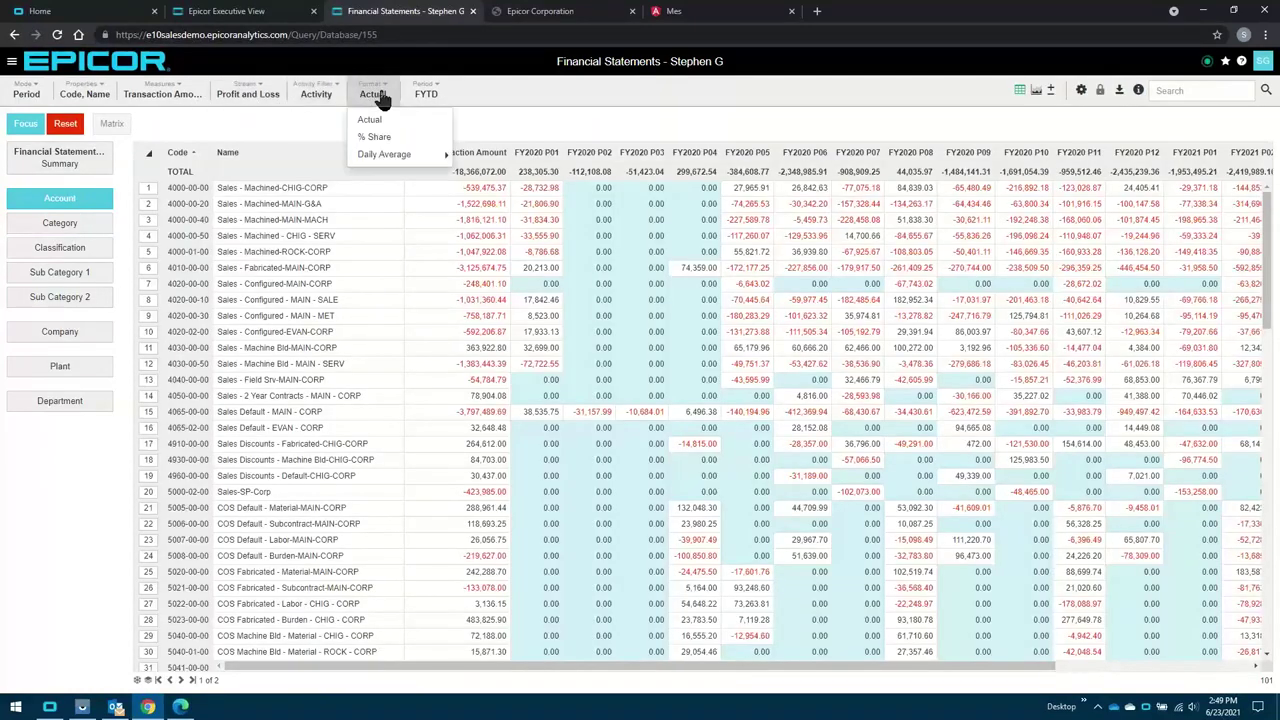
pyautogui.click(332, 97)
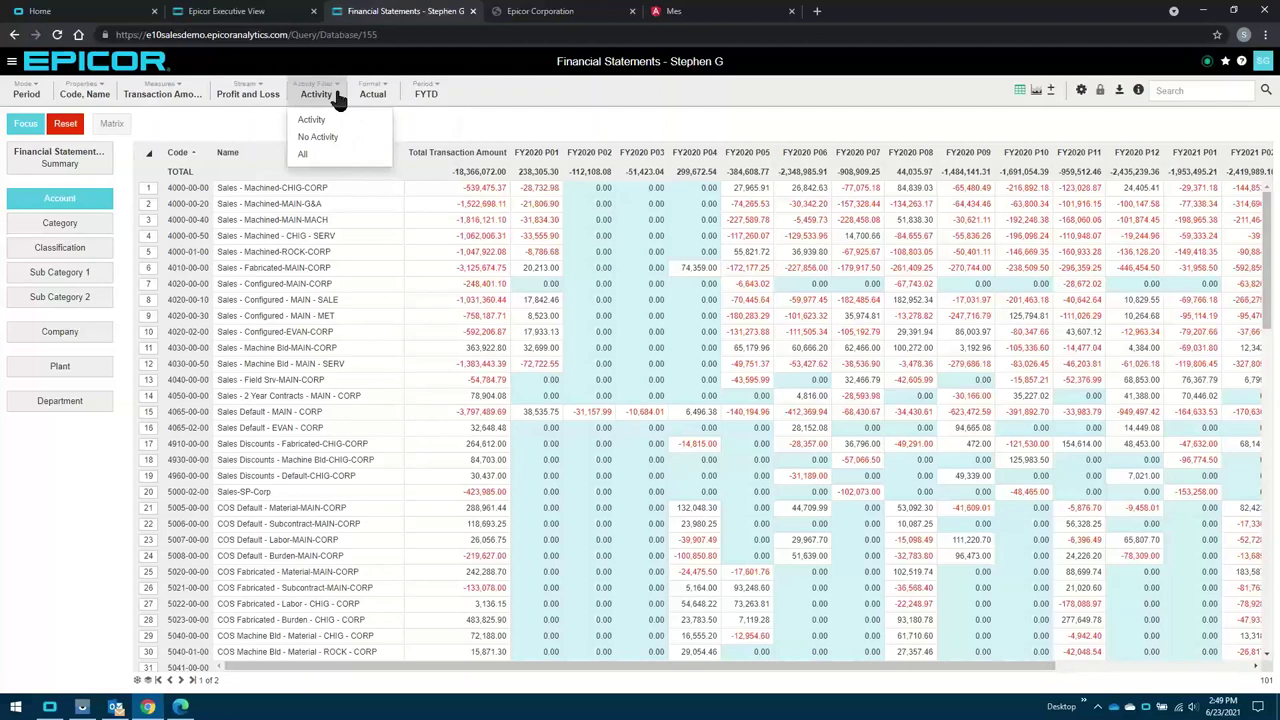
pyautogui.click(425, 97)
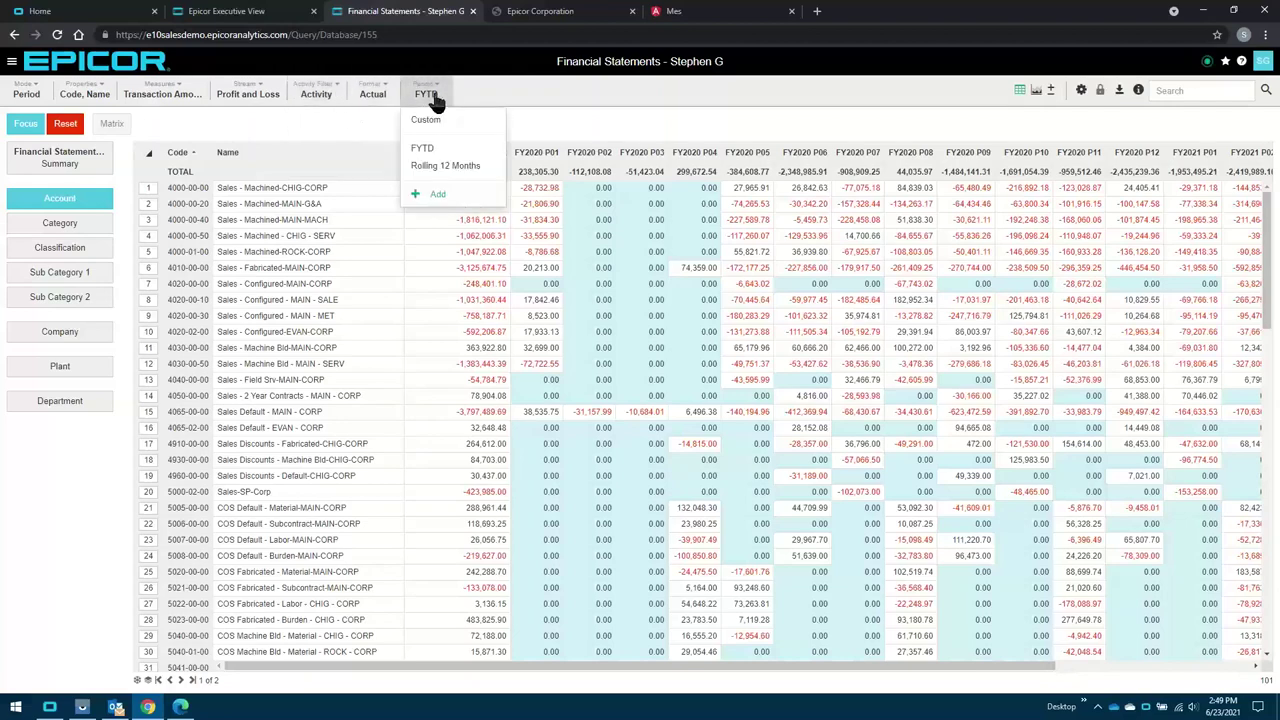
pyautogui.click(447, 166)
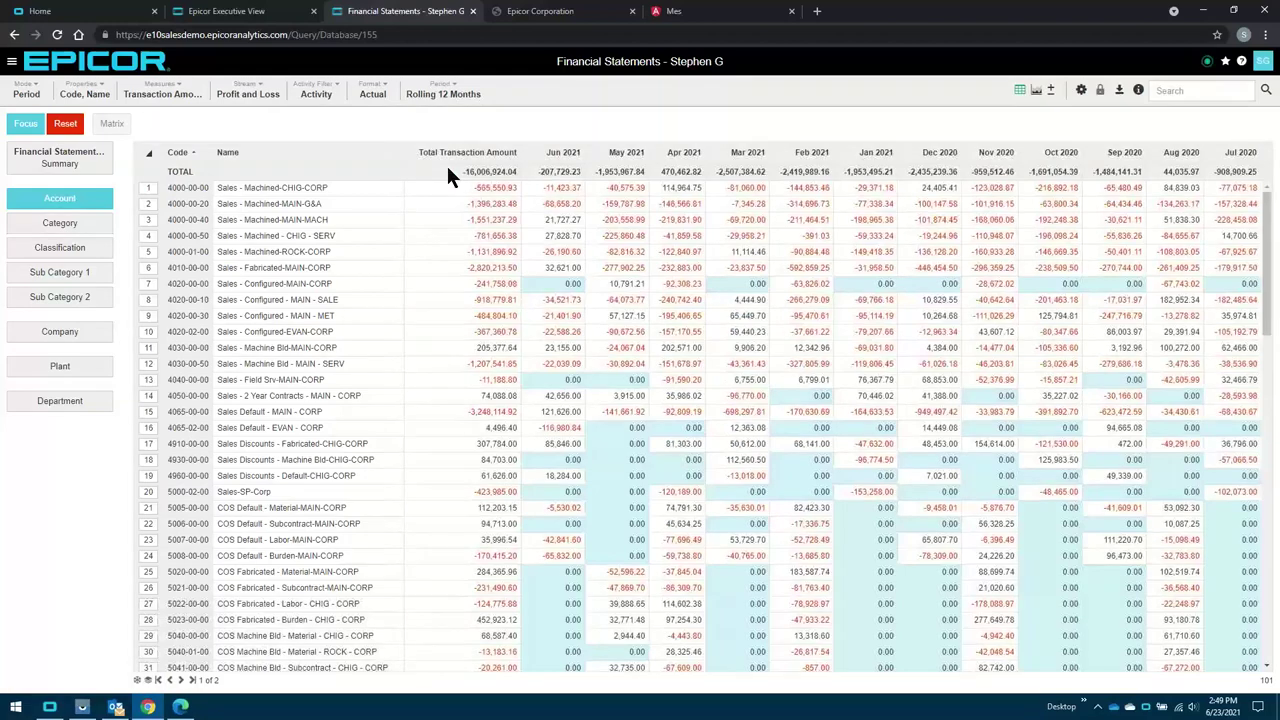
# Step: Reset the view, switch the statement to Balance Sheet, then go to the Epicor Home page
pyautogui.click(65, 124)
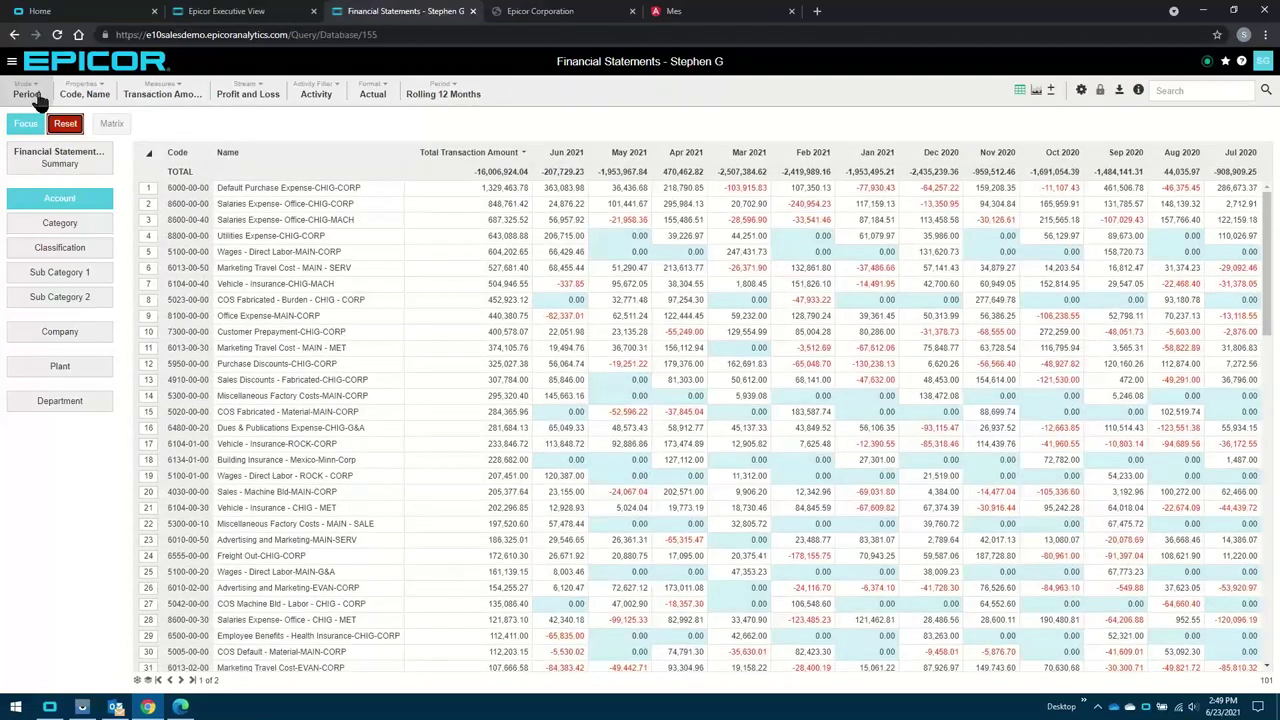
pyautogui.click(27, 95)
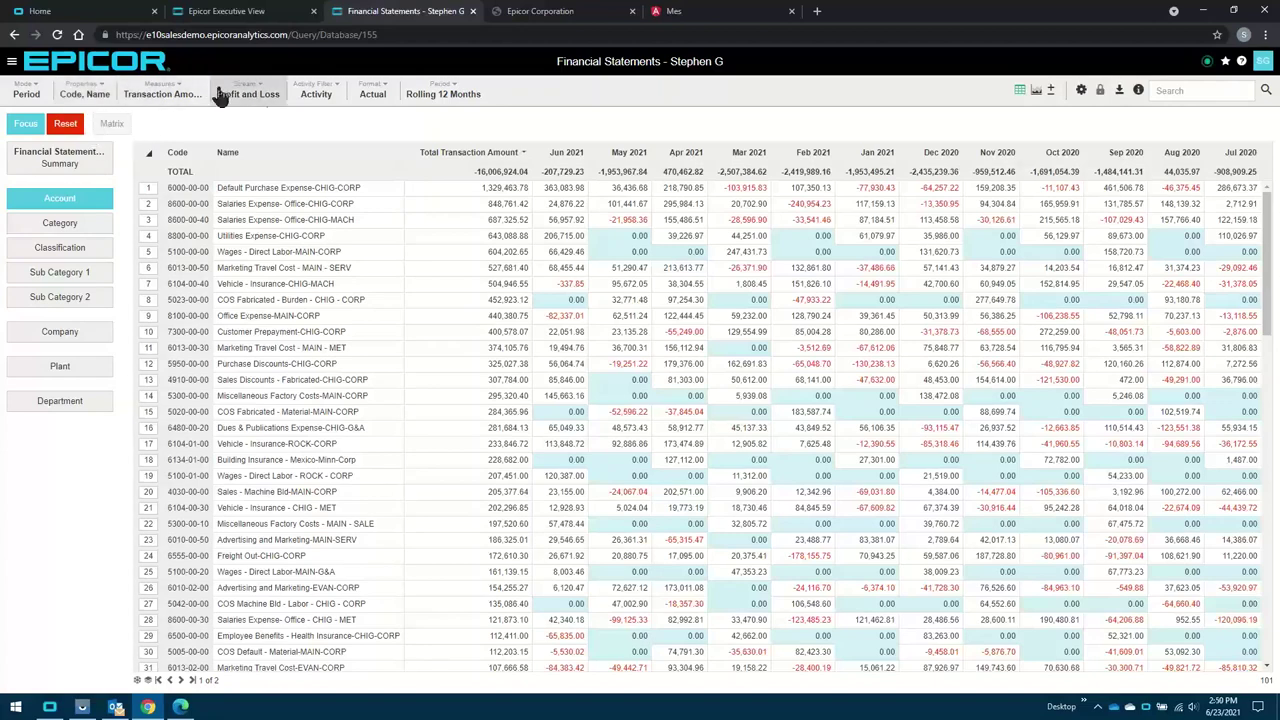
pyautogui.click(262, 94)
pyautogui.click(262, 140)
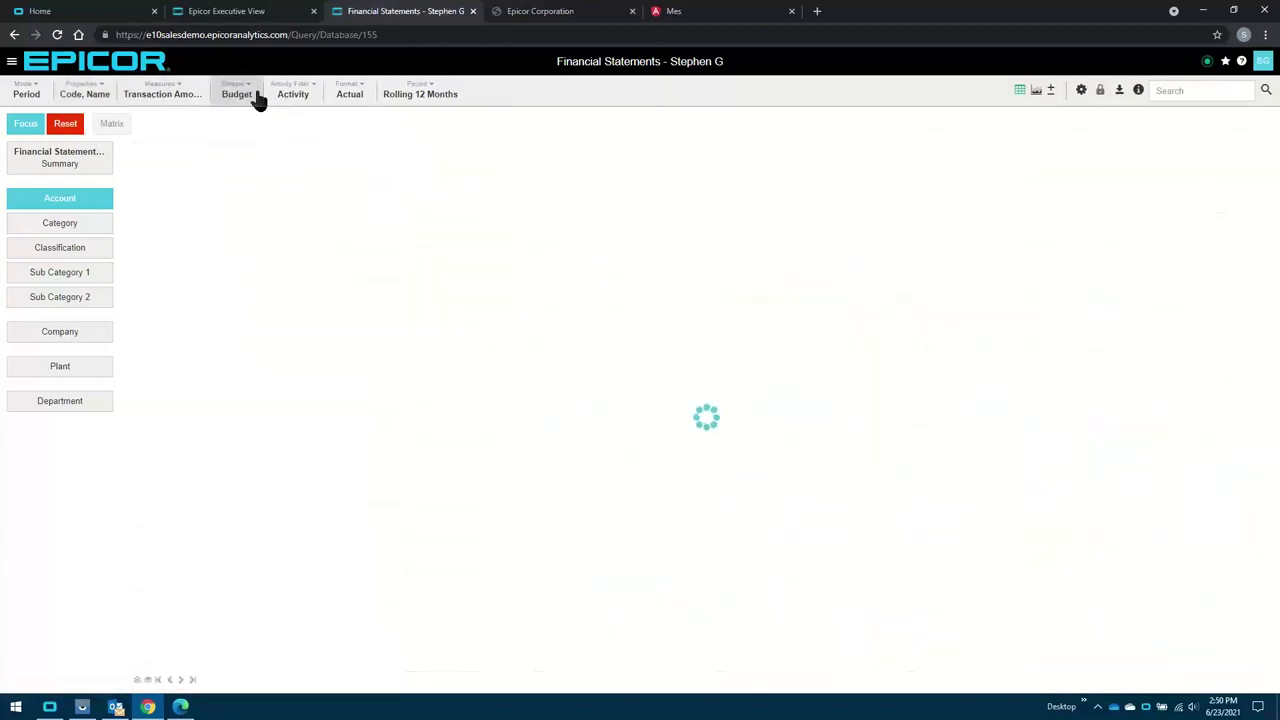
pyautogui.click(257, 94)
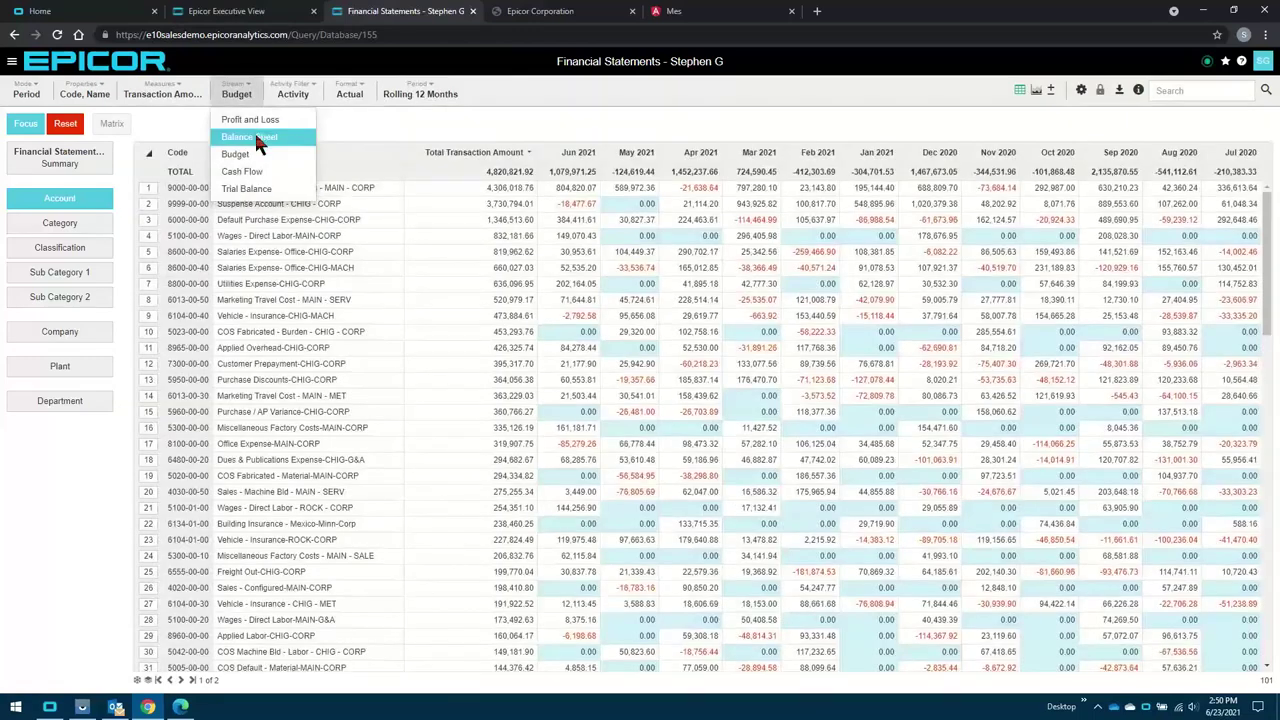
pyautogui.click(255, 135)
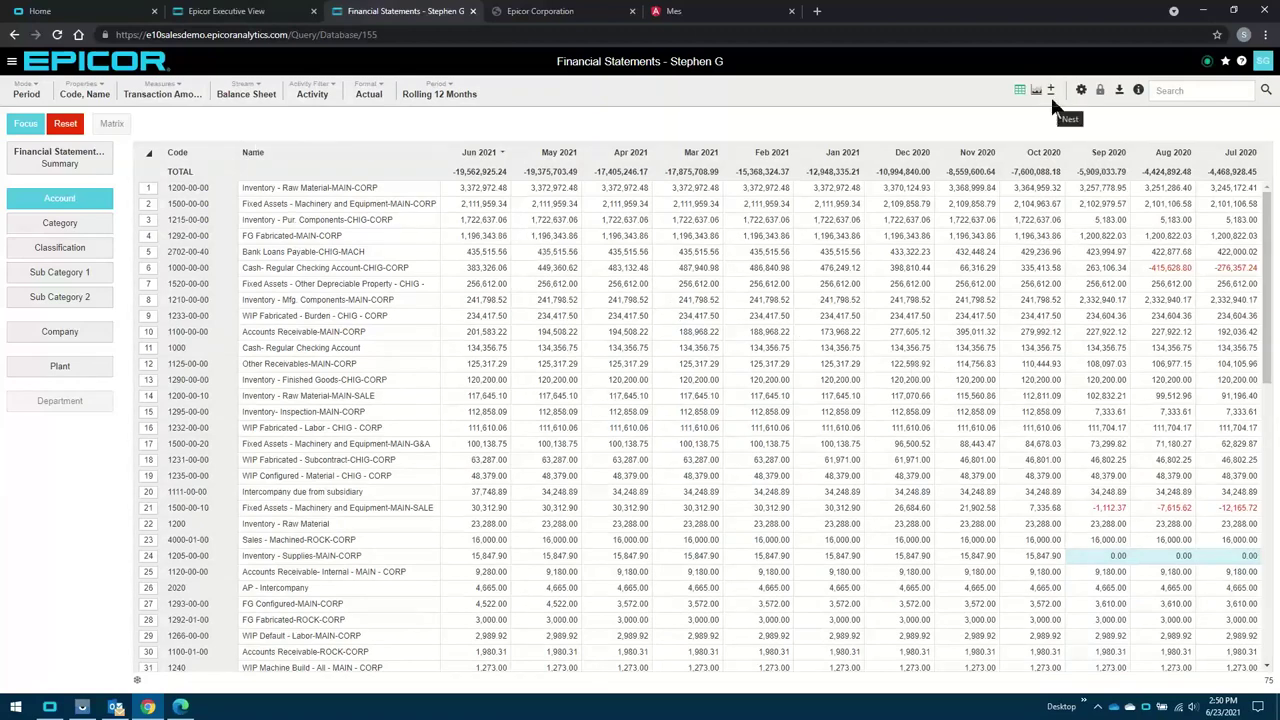
pyautogui.click(1119, 92)
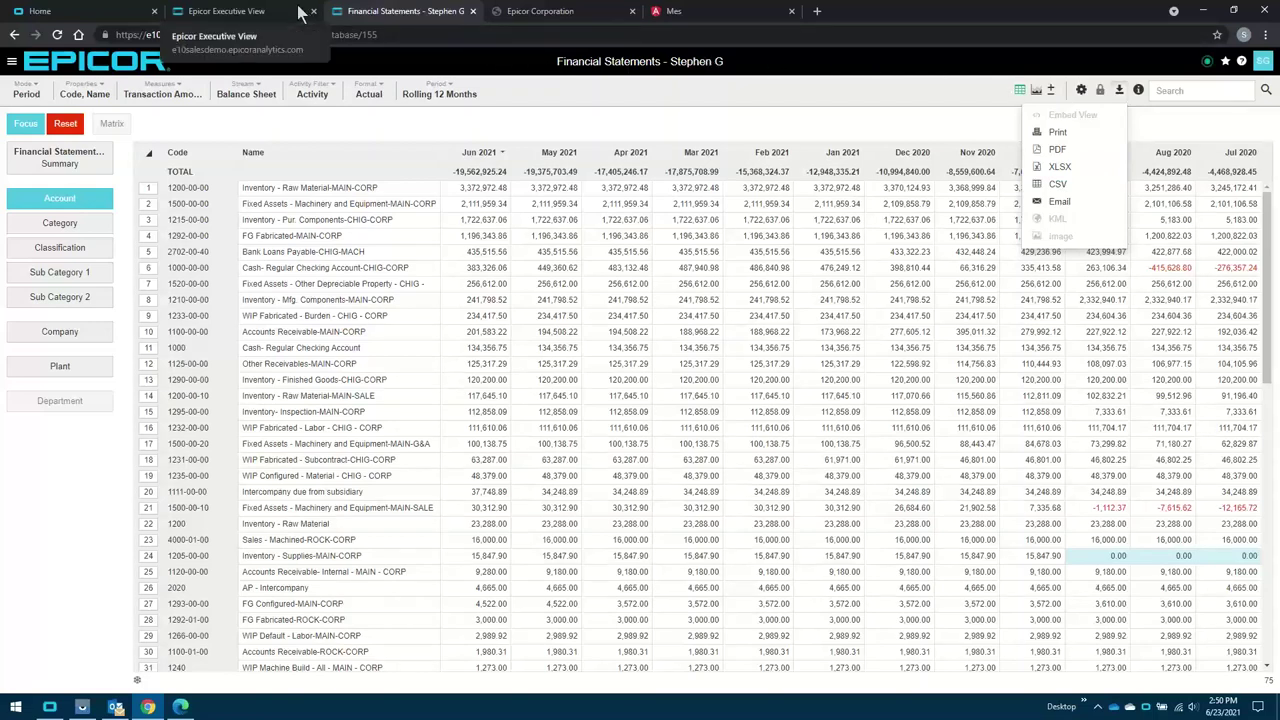
pyautogui.click(140, 14)
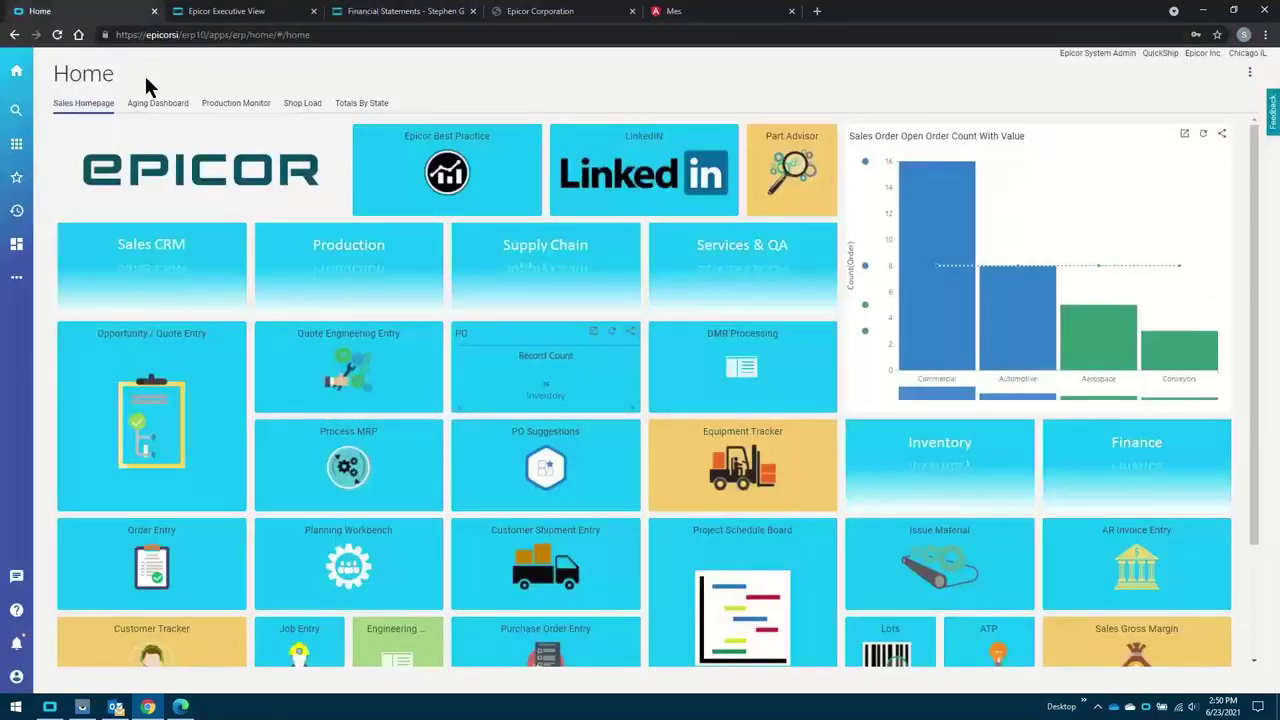
# Step: Navigate Epicor Best Practice > Sales Management > Order Mangement to the Customer Order flow
pyautogui.click(536, 14)
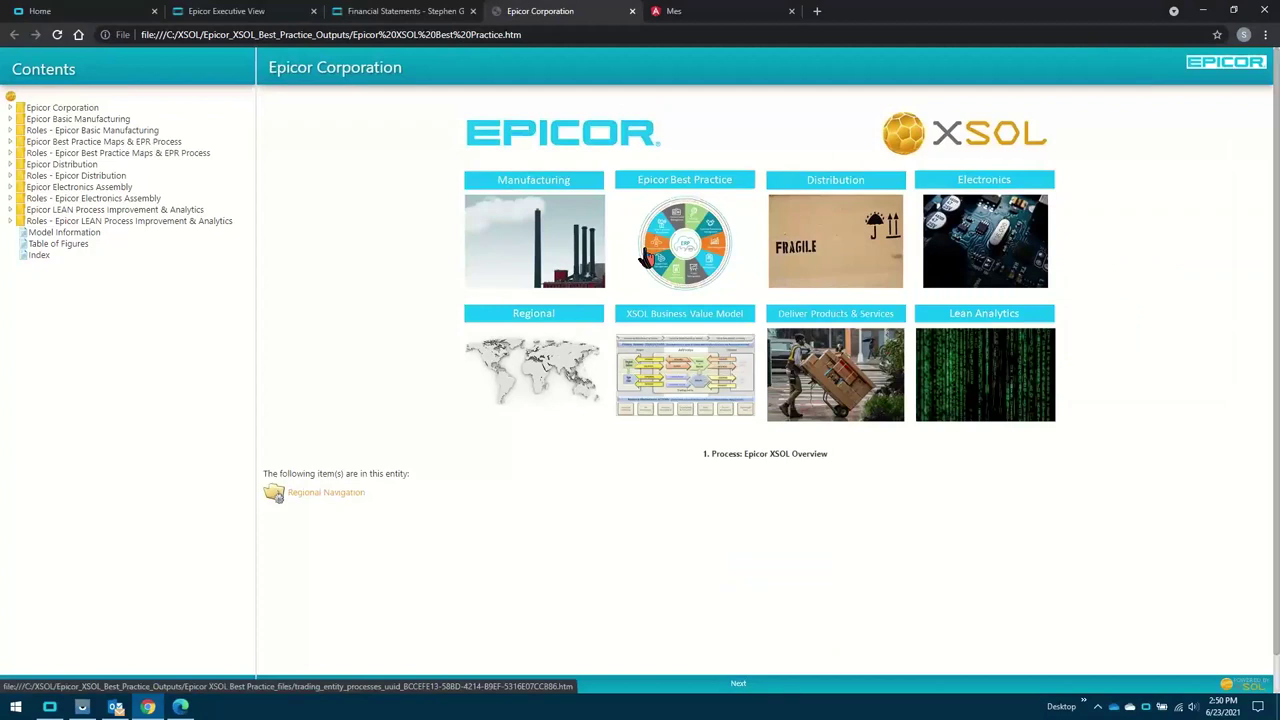
pyautogui.click(697, 247)
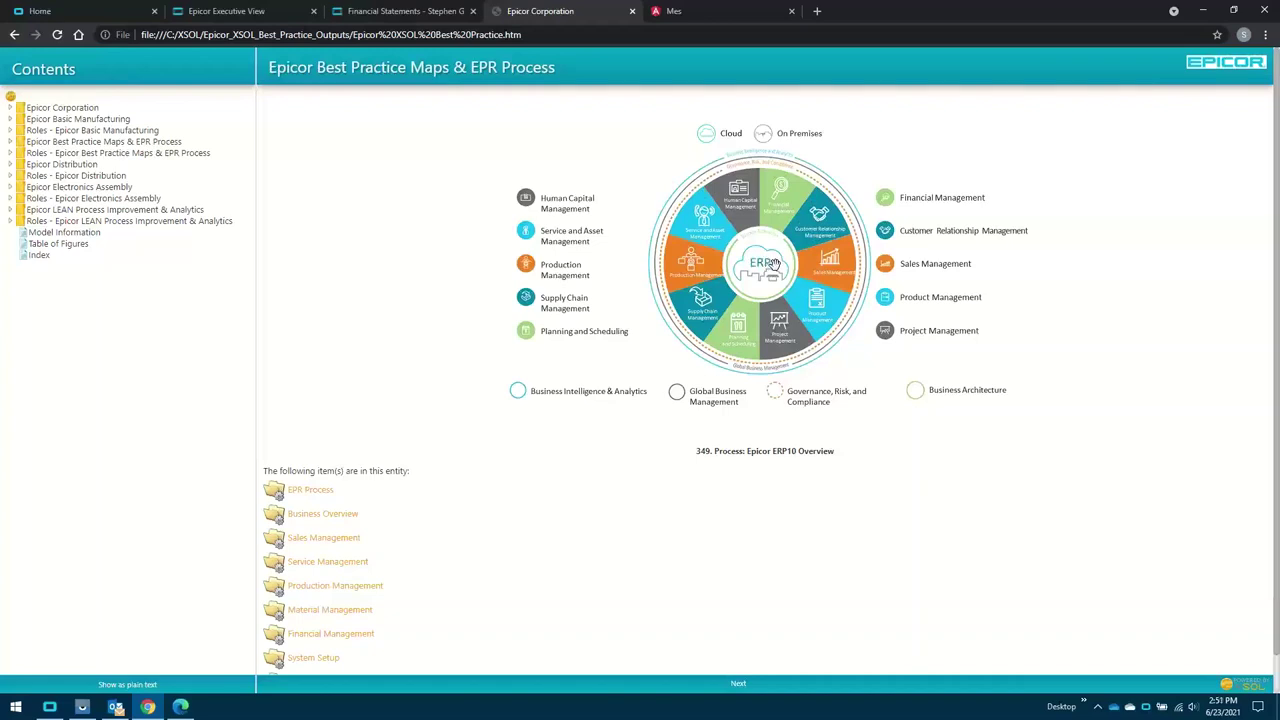
pyautogui.click(937, 268)
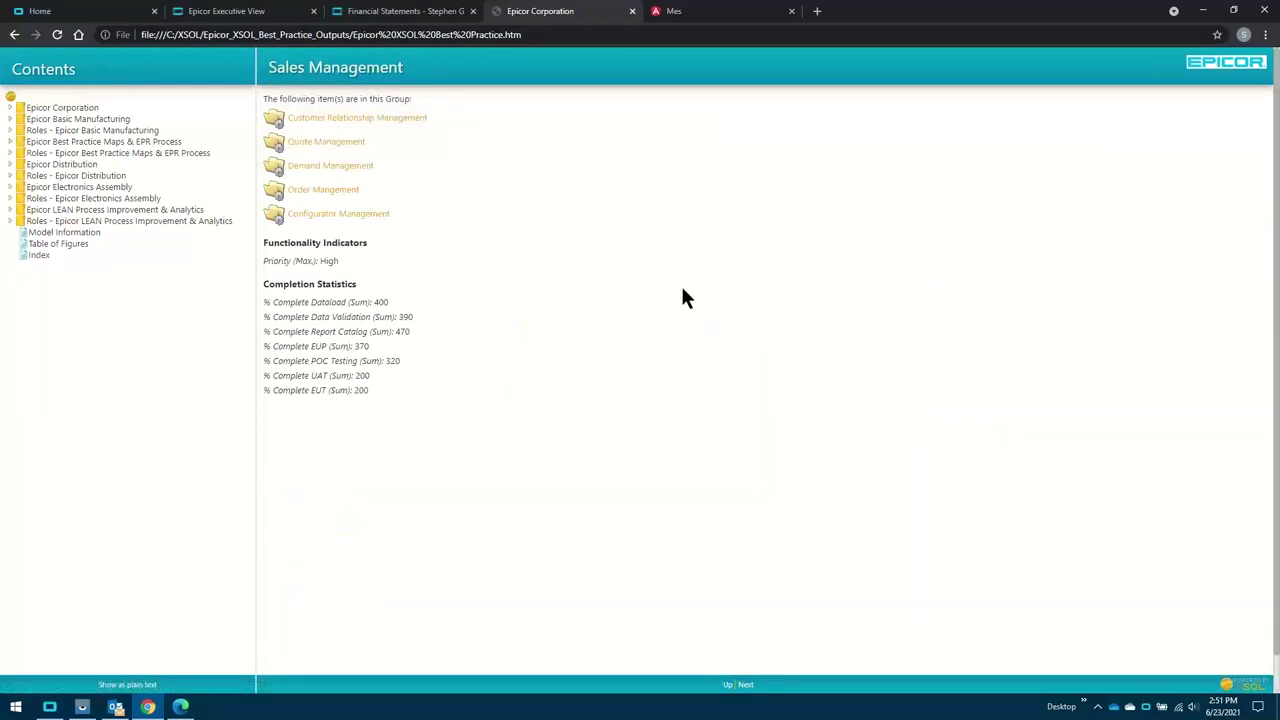
pyautogui.click(340, 189)
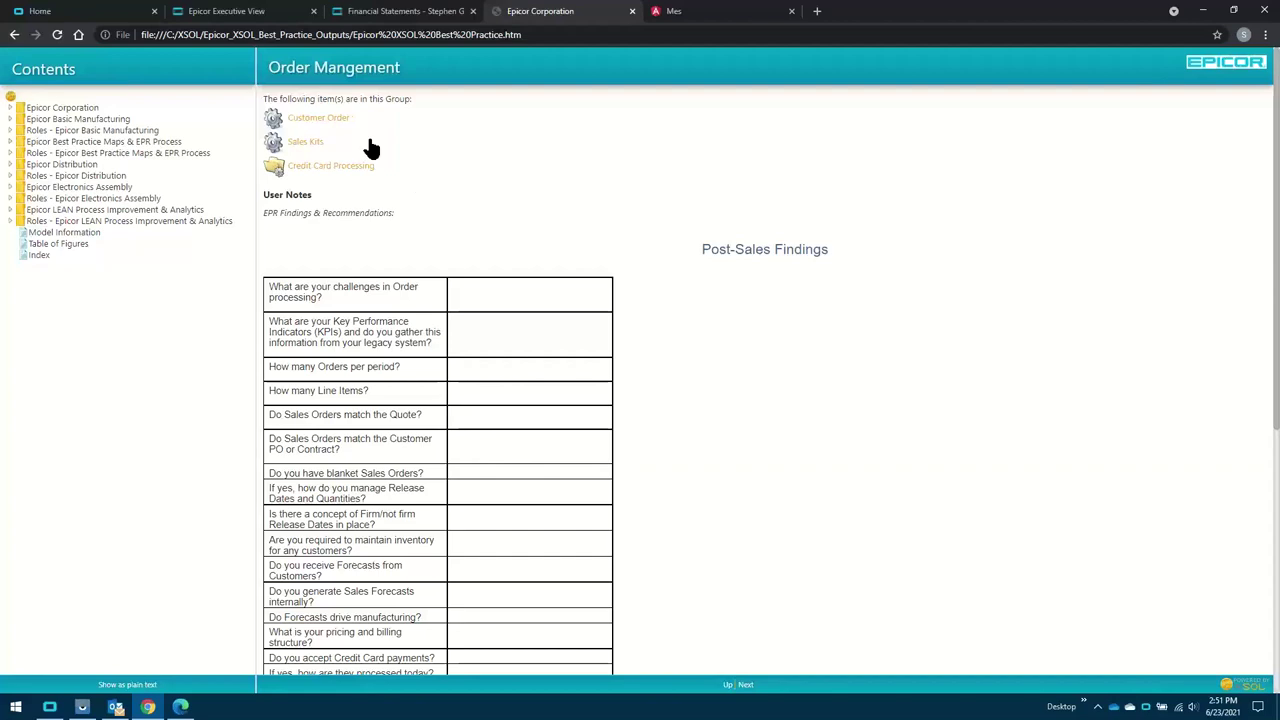
pyautogui.click(336, 119)
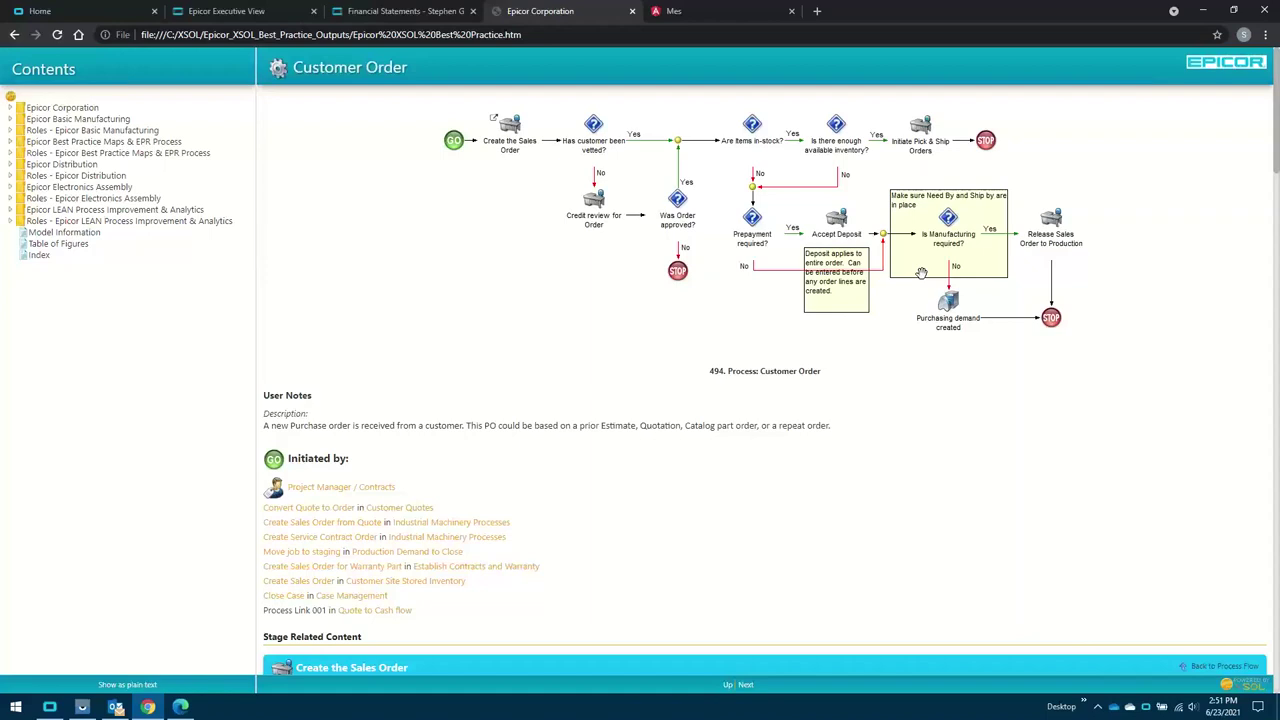
# Step: Download the Create the Sales Order end-user procedure as Order_Entry (1).exe and open it
pyautogui.click(524, 131)
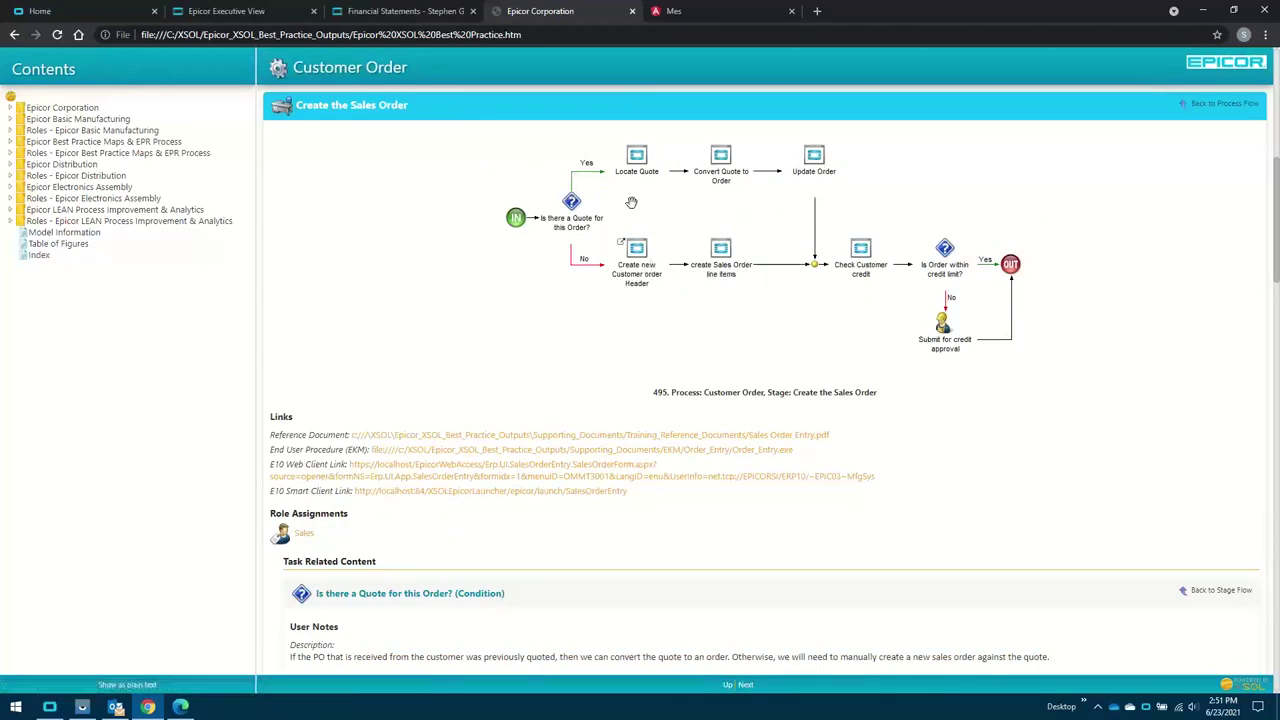
pyautogui.click(14, 36)
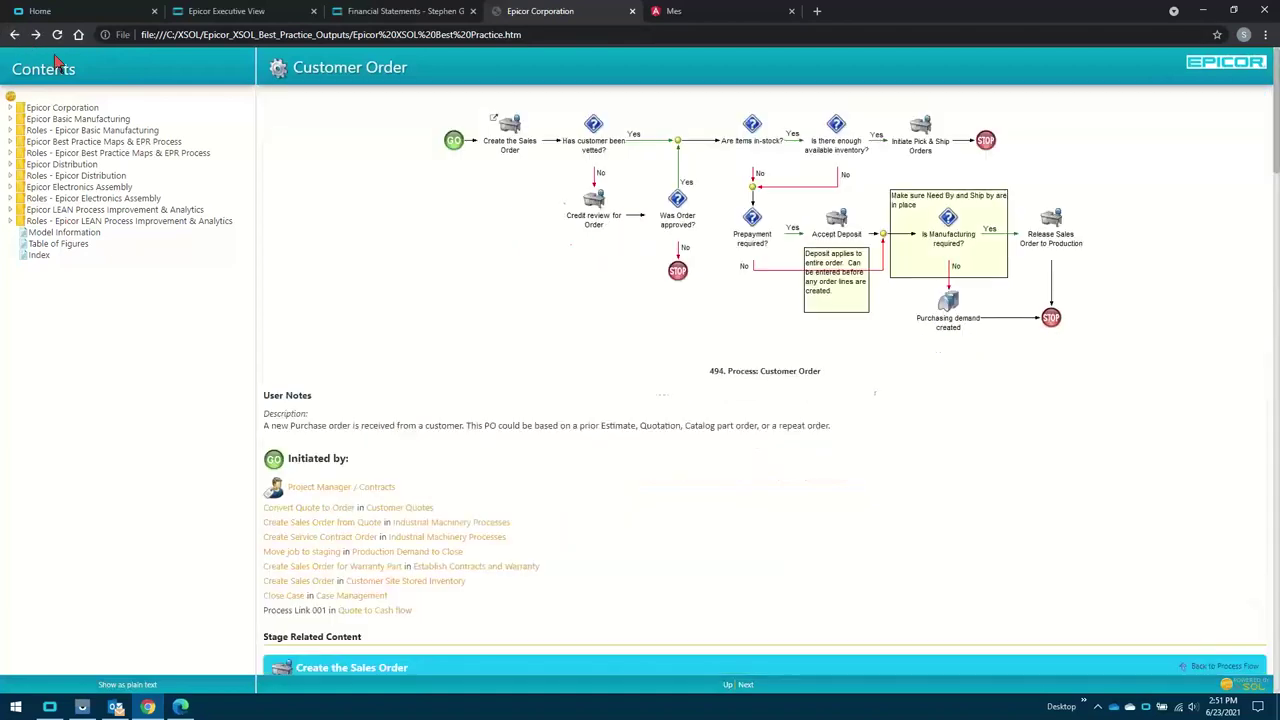
pyautogui.click(492, 124)
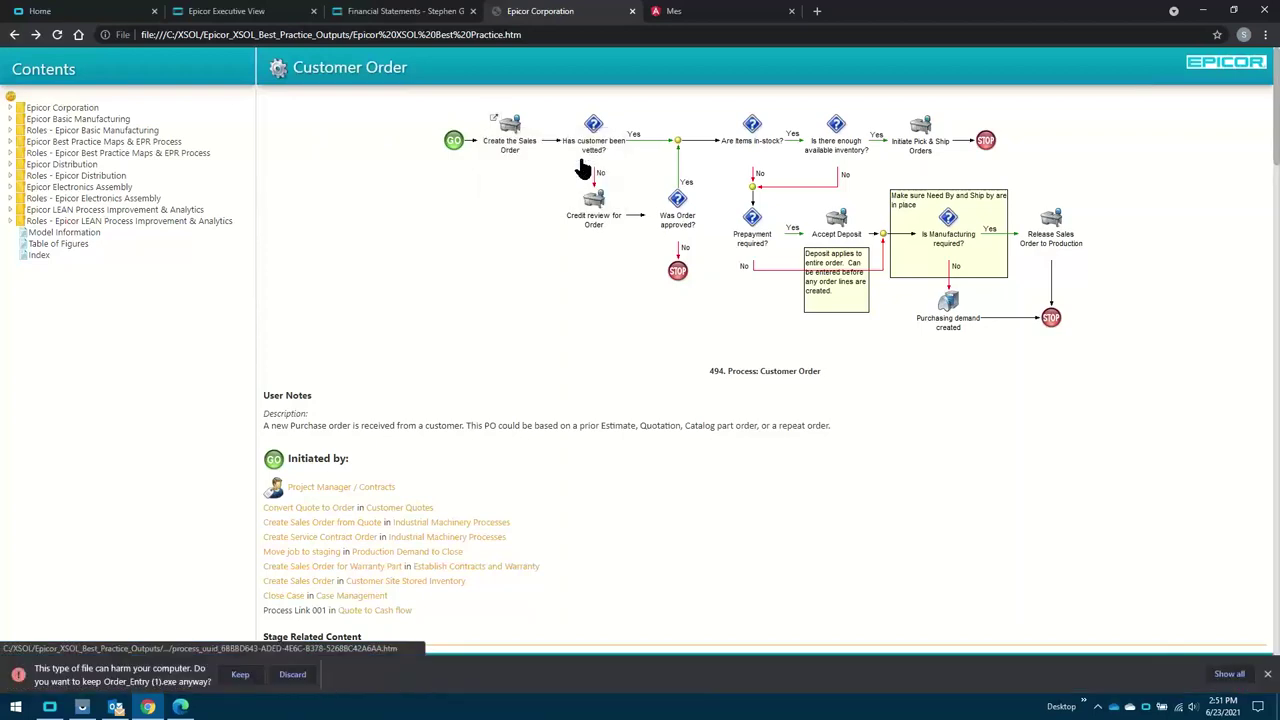
pyautogui.click(240, 674)
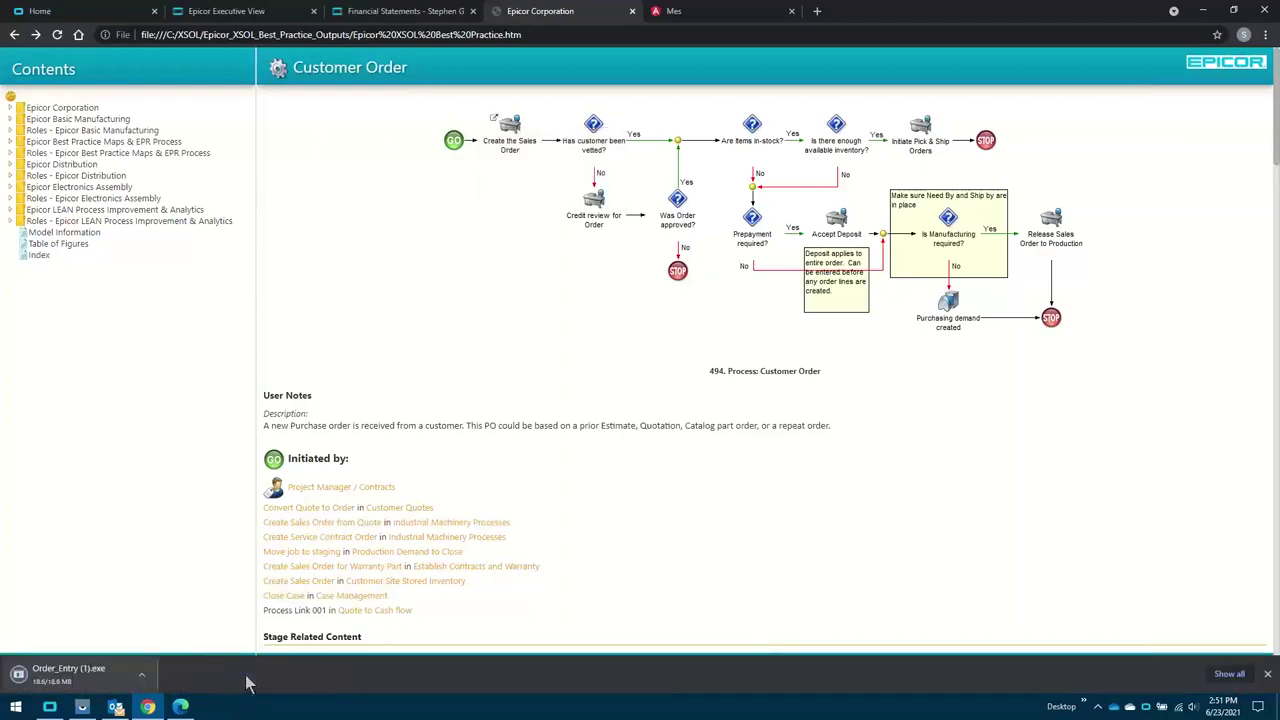
pyautogui.click(145, 676)
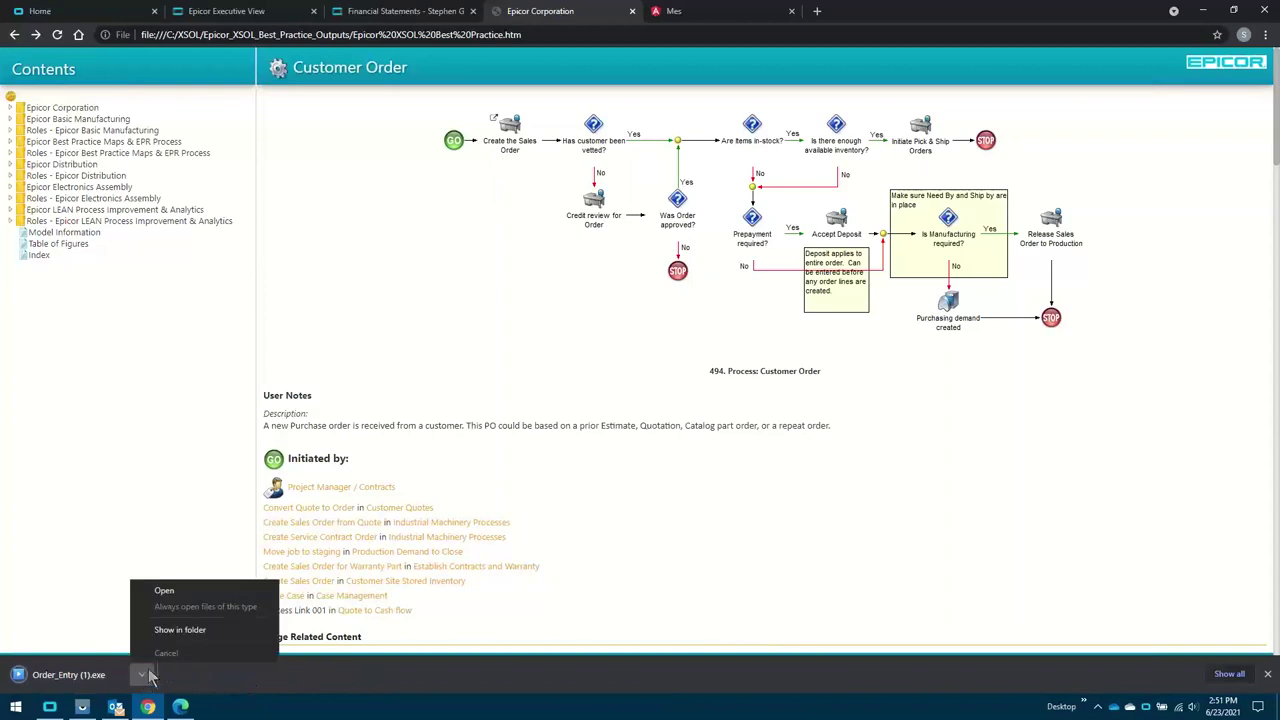
pyautogui.click(166, 590)
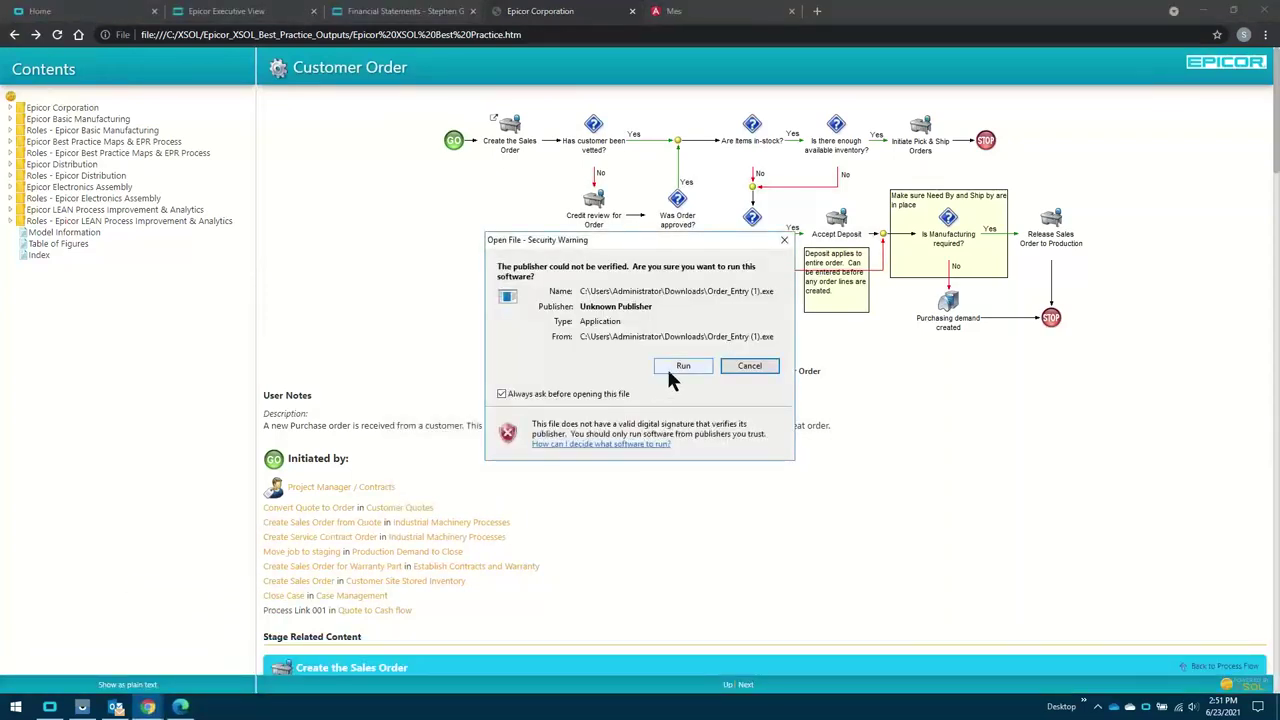
# Step: Run the Order Entry procedure playback despite the publisher warning, then close the playback window
pyautogui.click(680, 366)
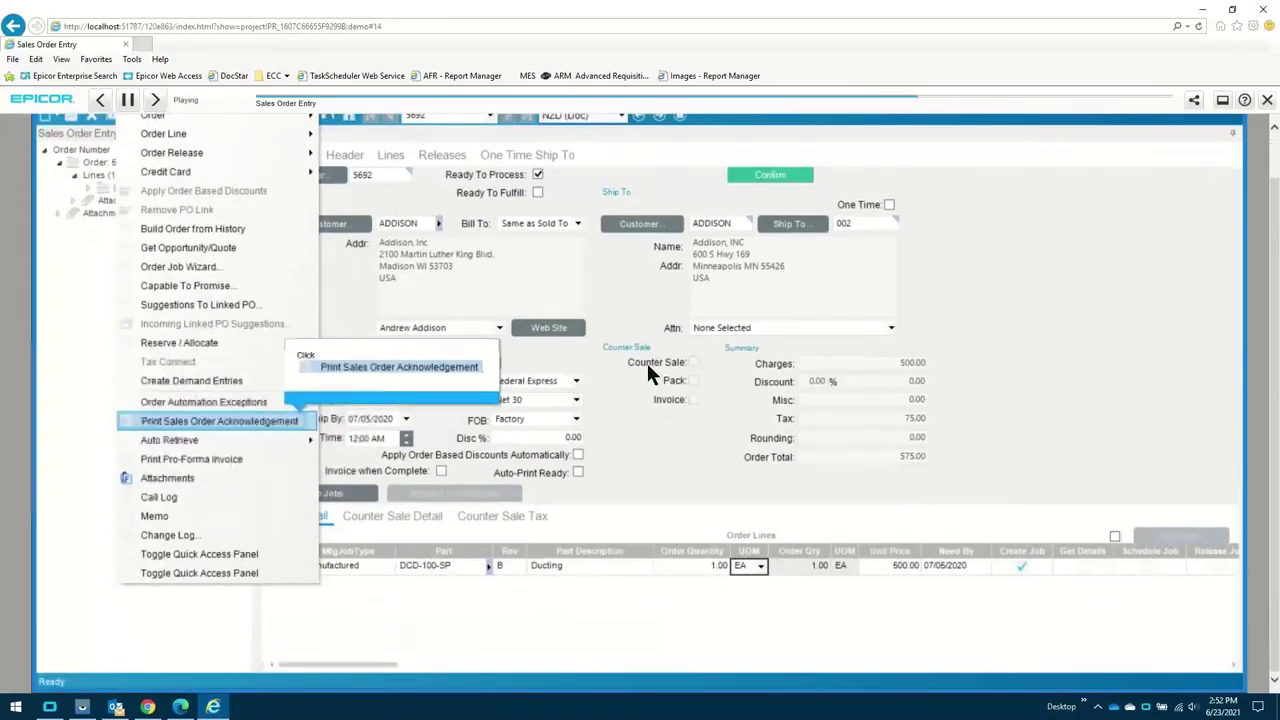
pyautogui.click(1264, 11)
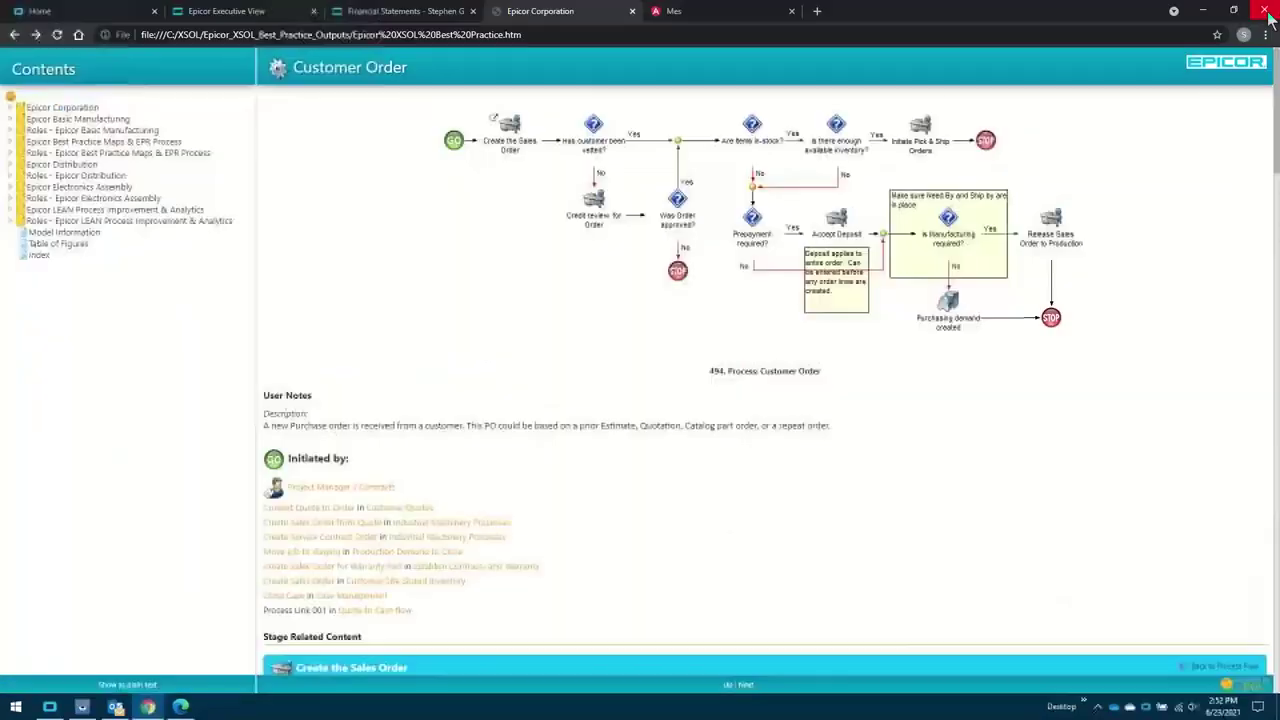
# Step: Close the best-practice page and open sales order 5632 in a maximized Order Entry window
pyautogui.click(632, 11)
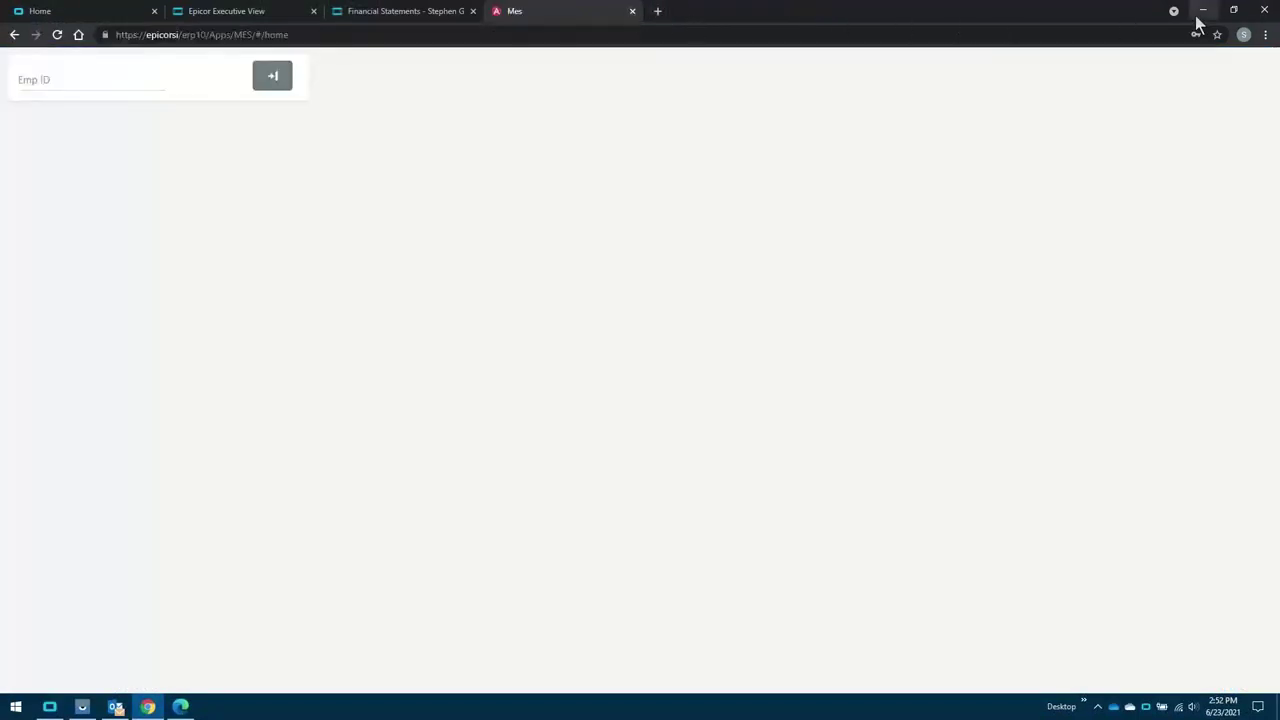
pyautogui.click(1202, 10)
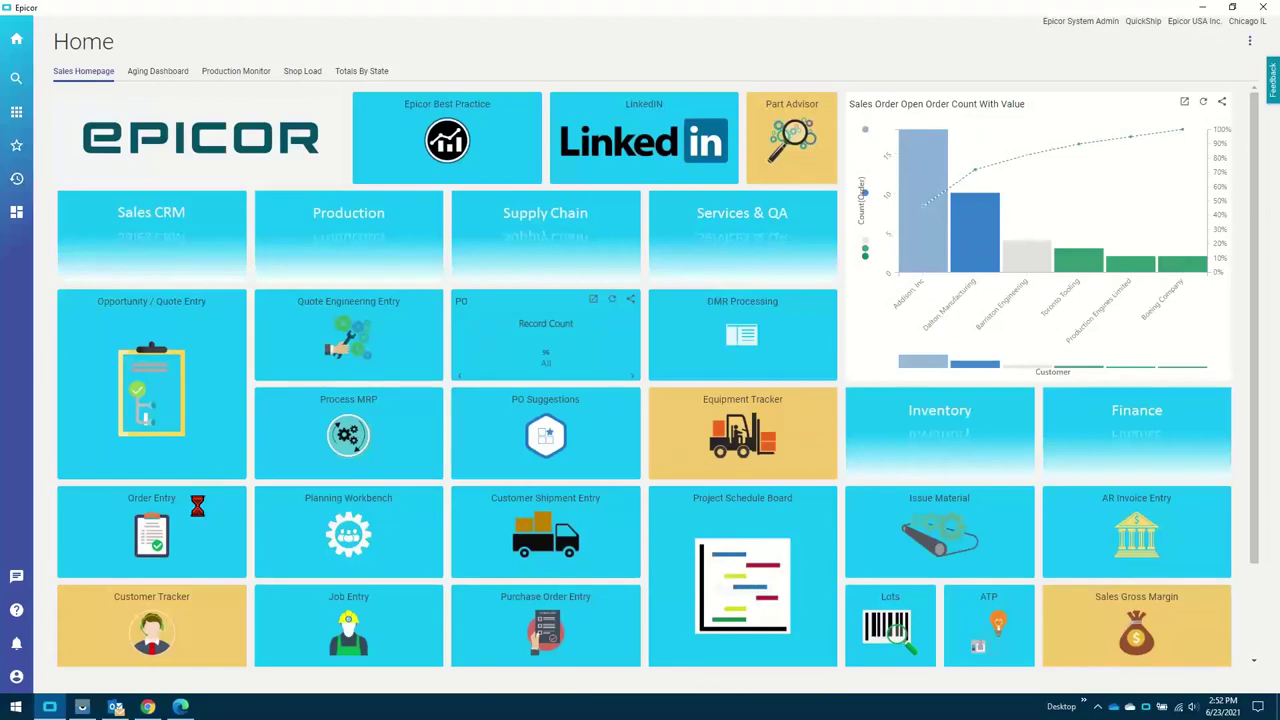
pyautogui.click(205, 503)
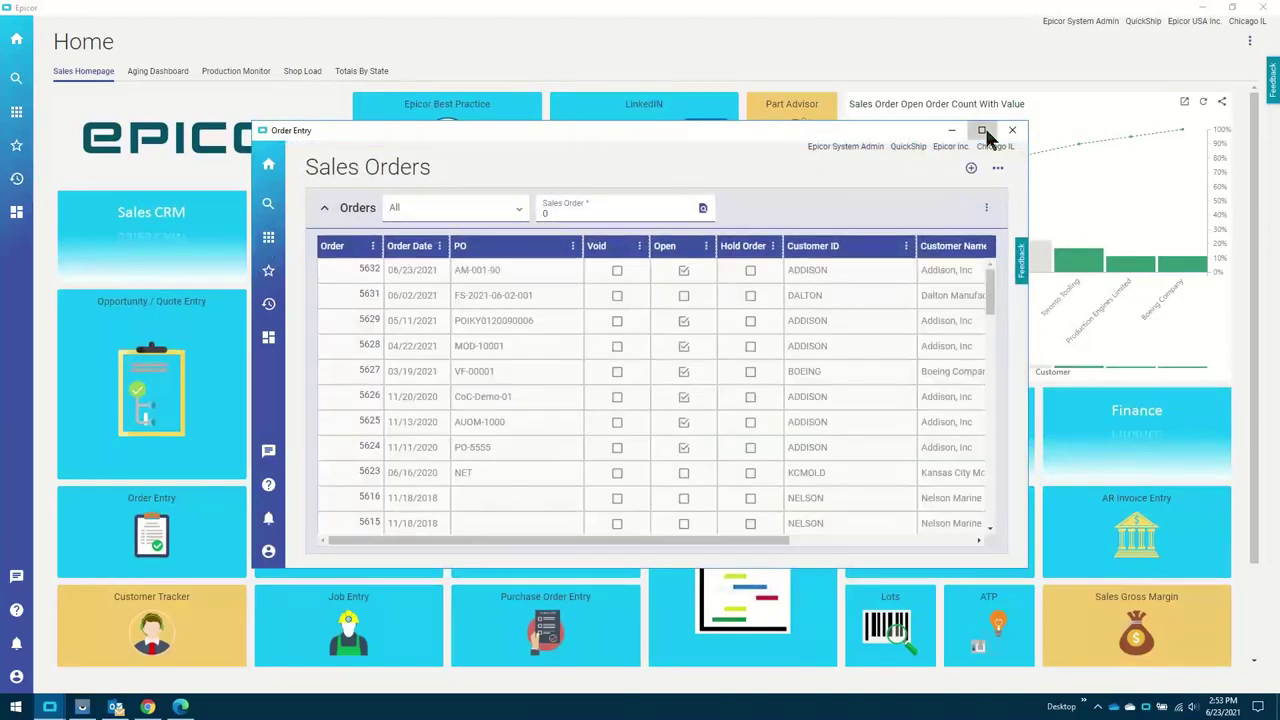
pyautogui.click(982, 131)
pyautogui.click(131, 146)
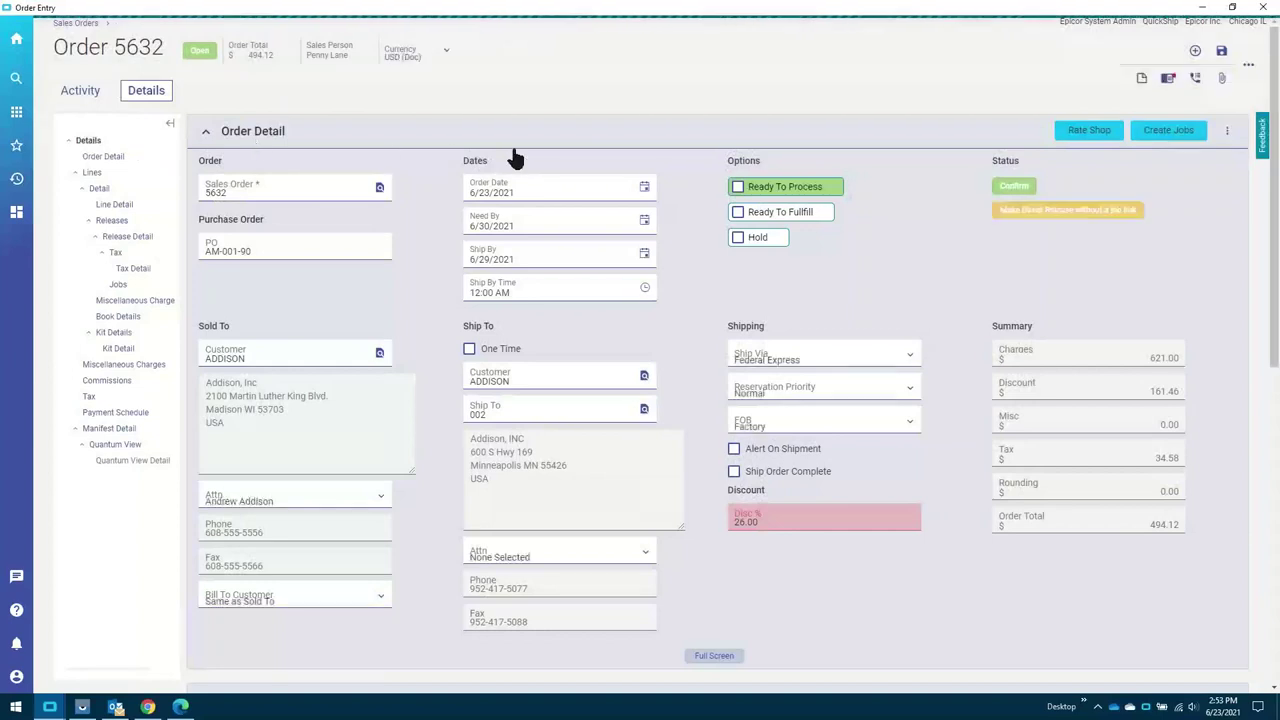
# Step: Launch Application Studio for Order Entry from the overflow menu and confirm the prompt
pyautogui.click(1247, 72)
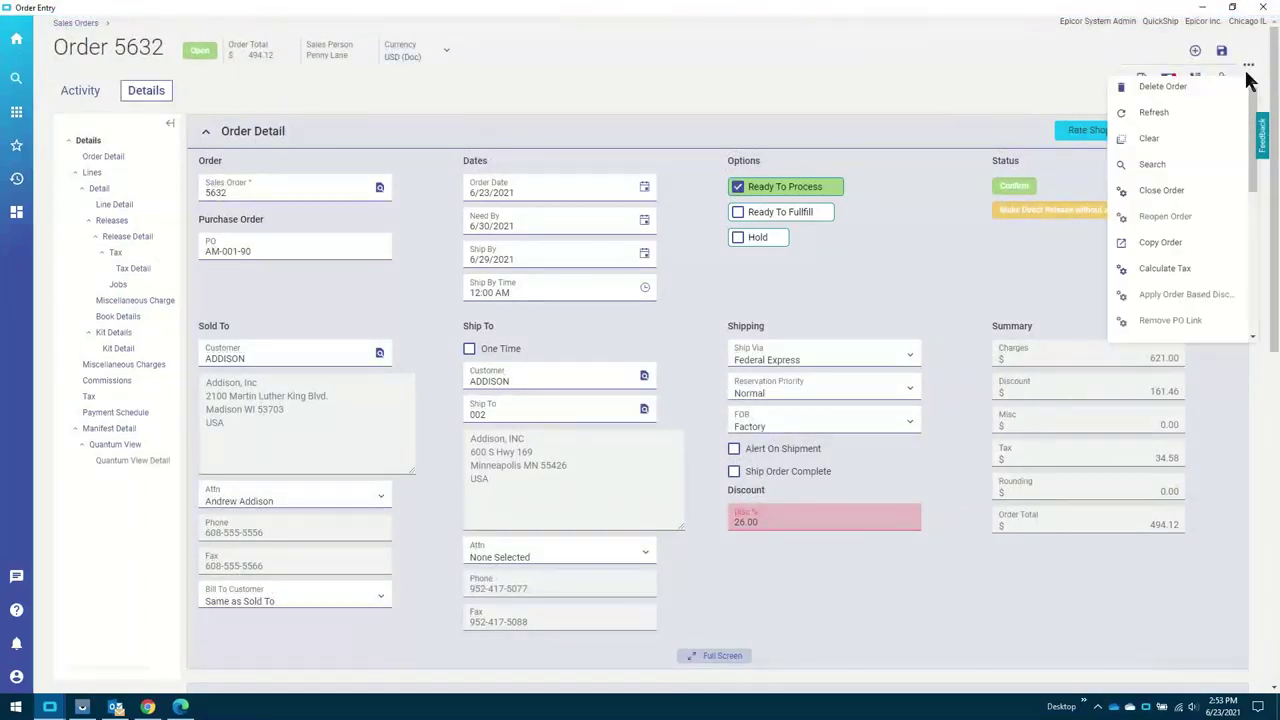
pyautogui.moveTo(1252, 150); pyautogui.dragTo(1262, 328)
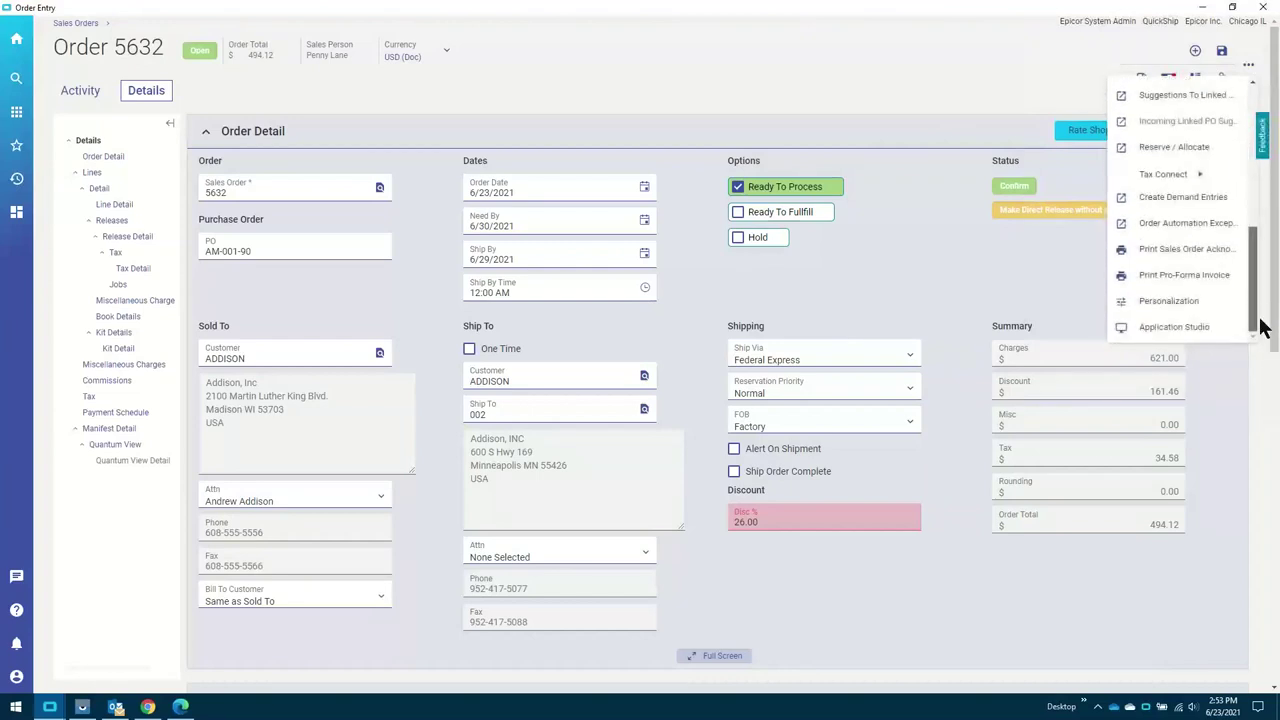
pyautogui.click(1198, 327)
pyautogui.click(549, 366)
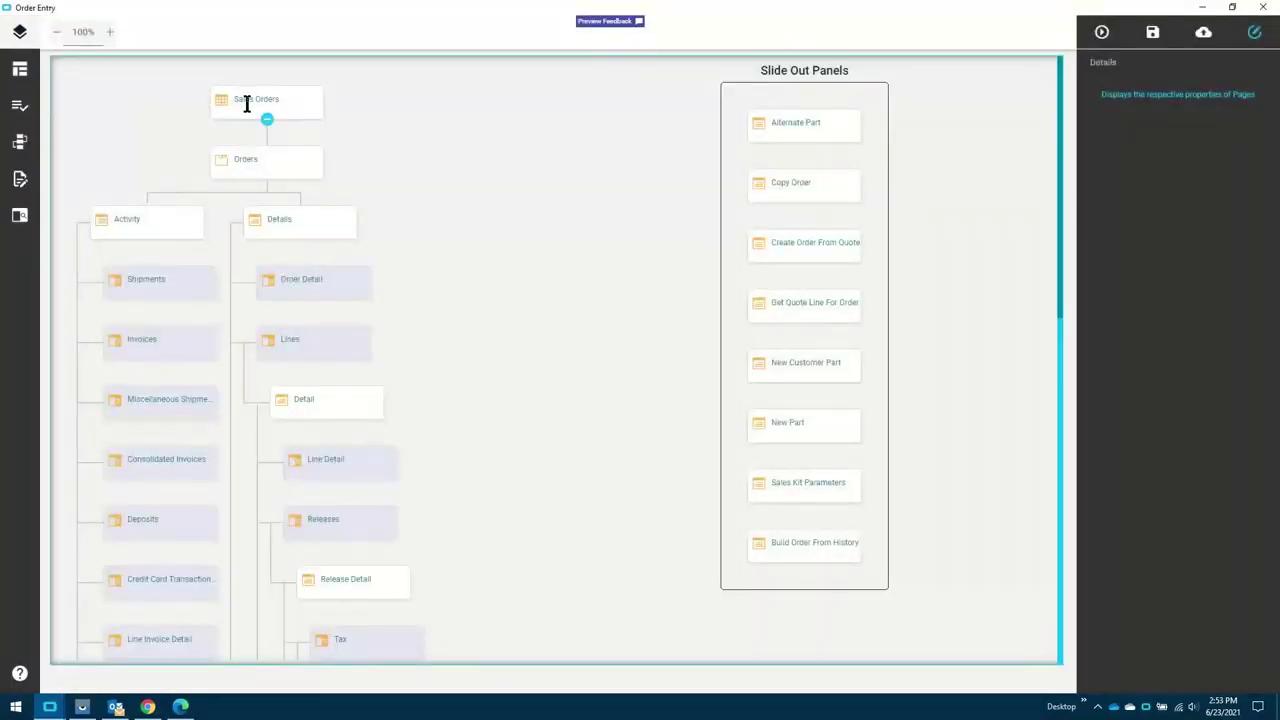
# Step: Open the Details page layout and drop a new checkbox into the Counter Sale group
pyautogui.click(288, 221)
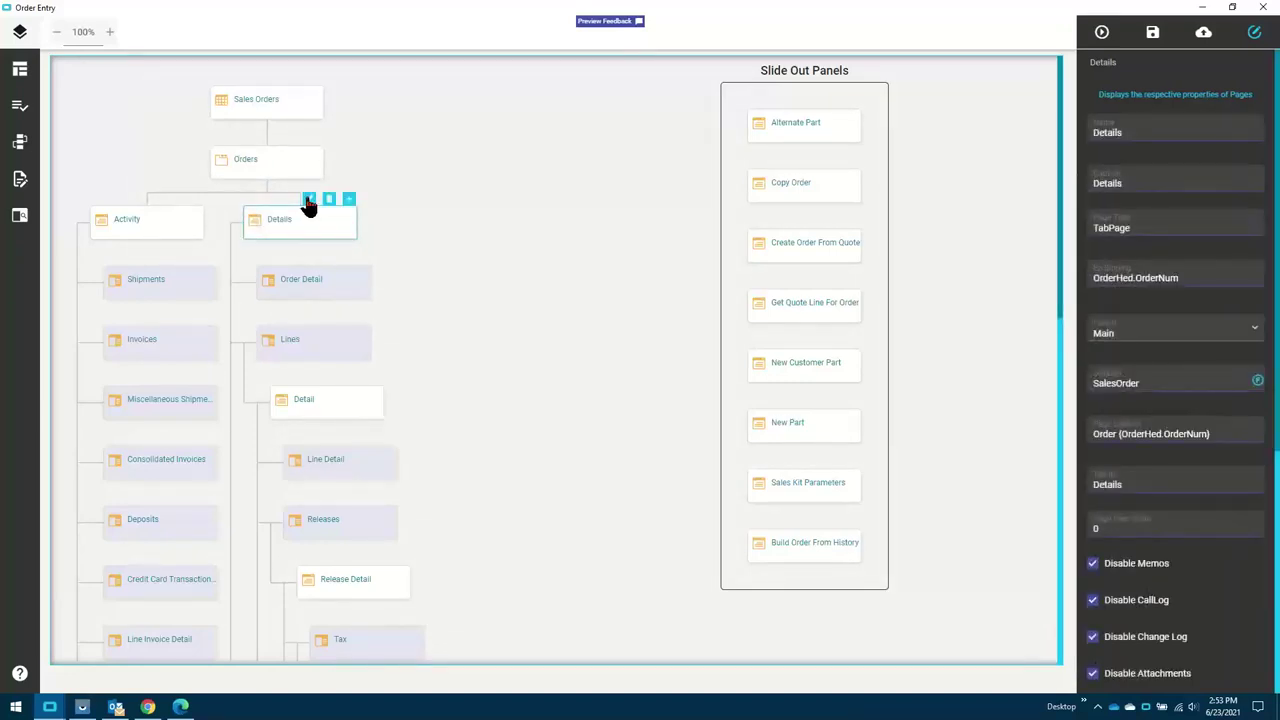
pyautogui.click(309, 199)
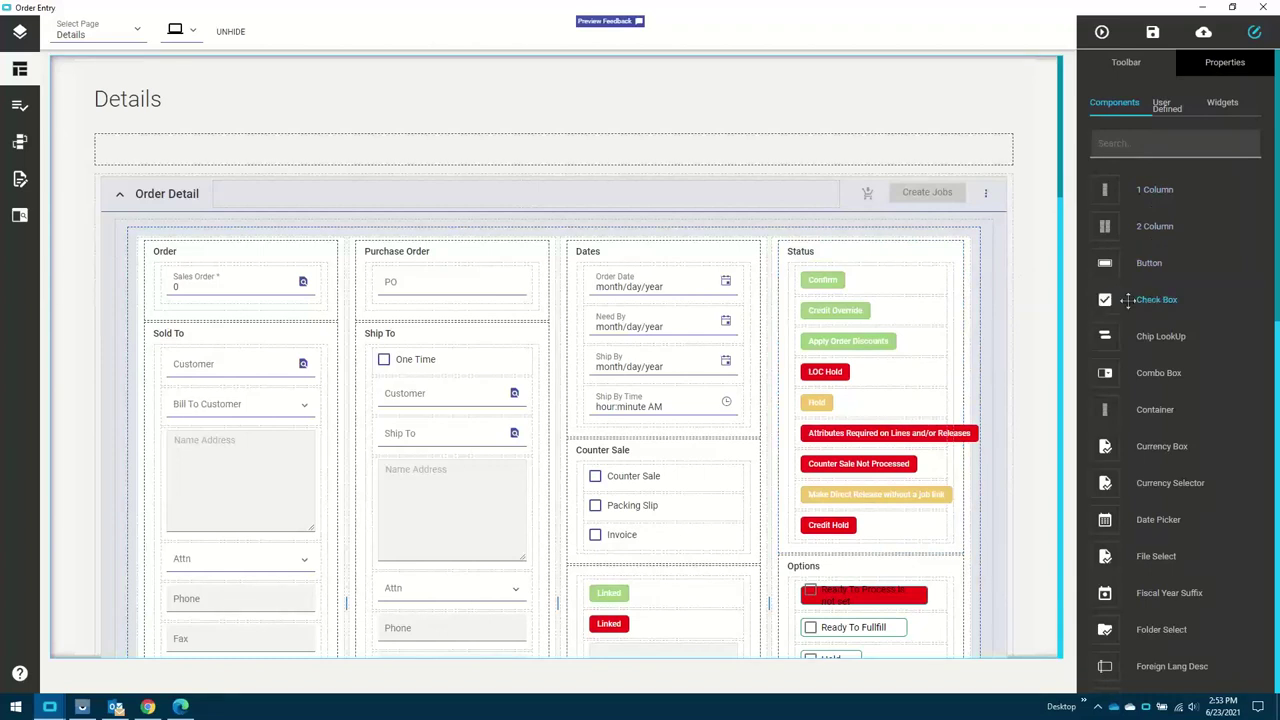
pyautogui.moveTo(1114, 313); pyautogui.dragTo(656, 511)
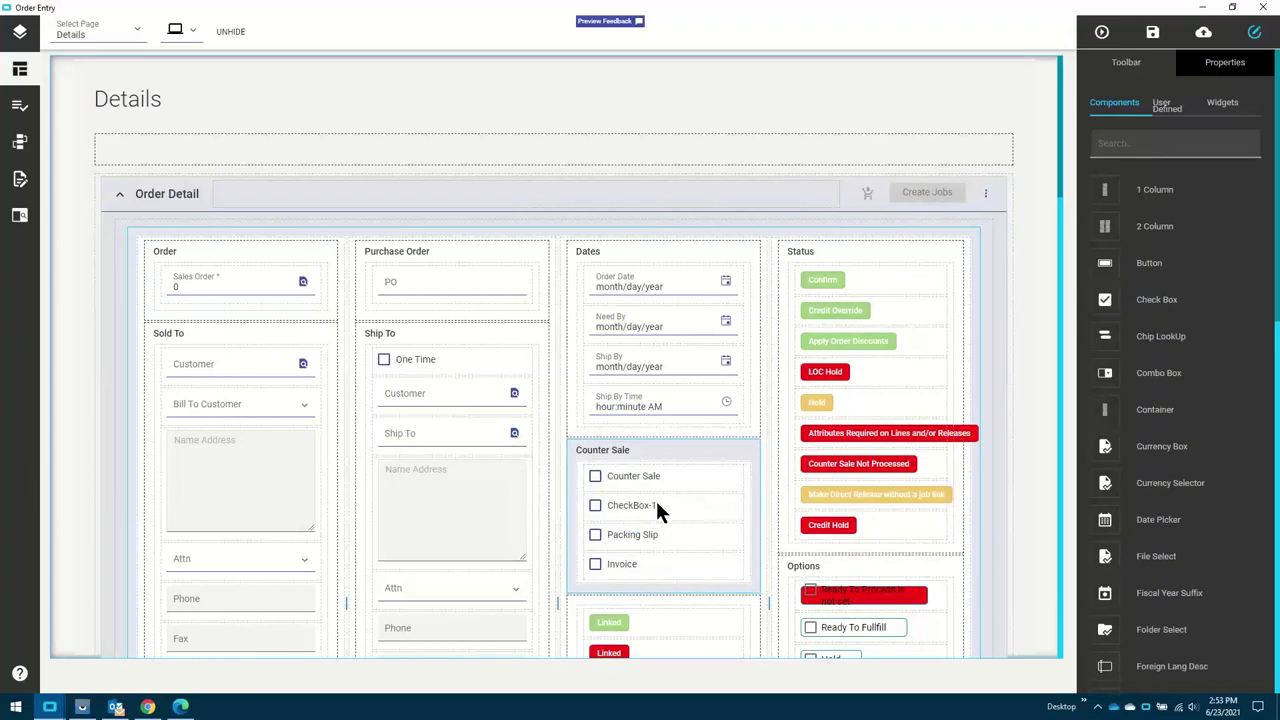
pyautogui.click(699, 512)
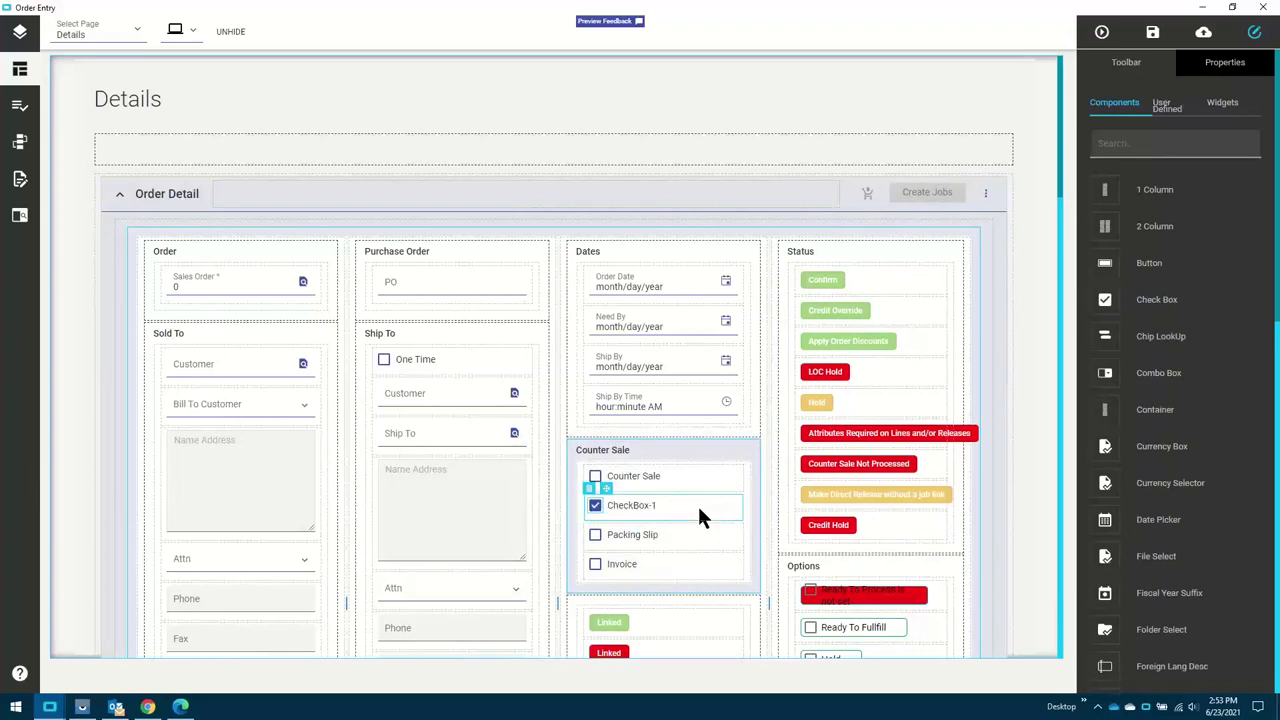
# Step: Set the new checkbox's Label Text to 'Rush Order'
pyautogui.click(1165, 108)
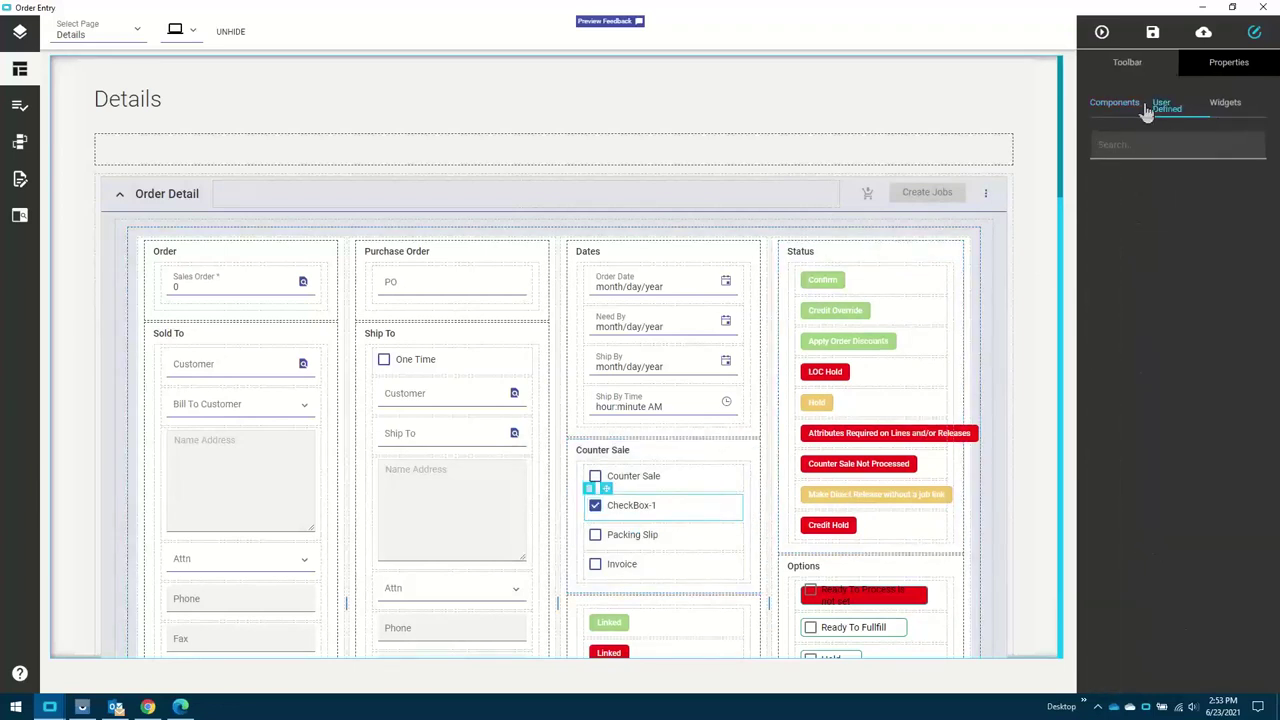
pyautogui.click(1215, 78)
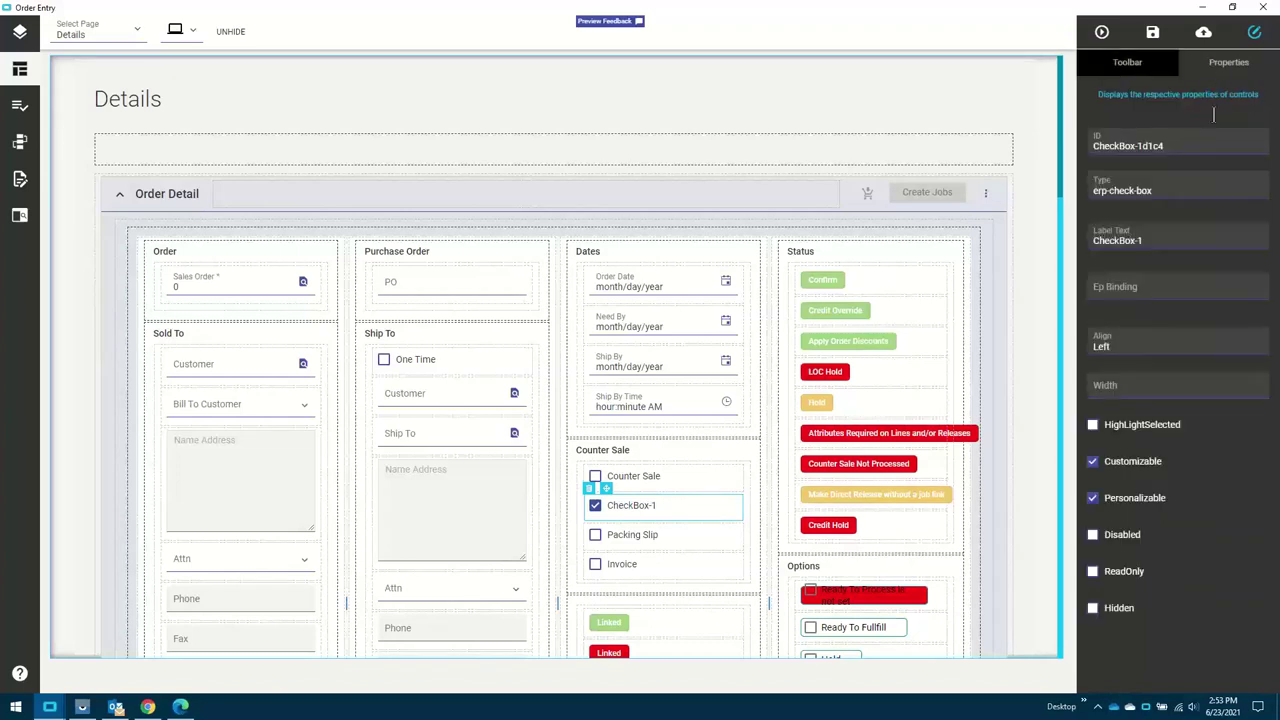
pyautogui.click(1149, 242)
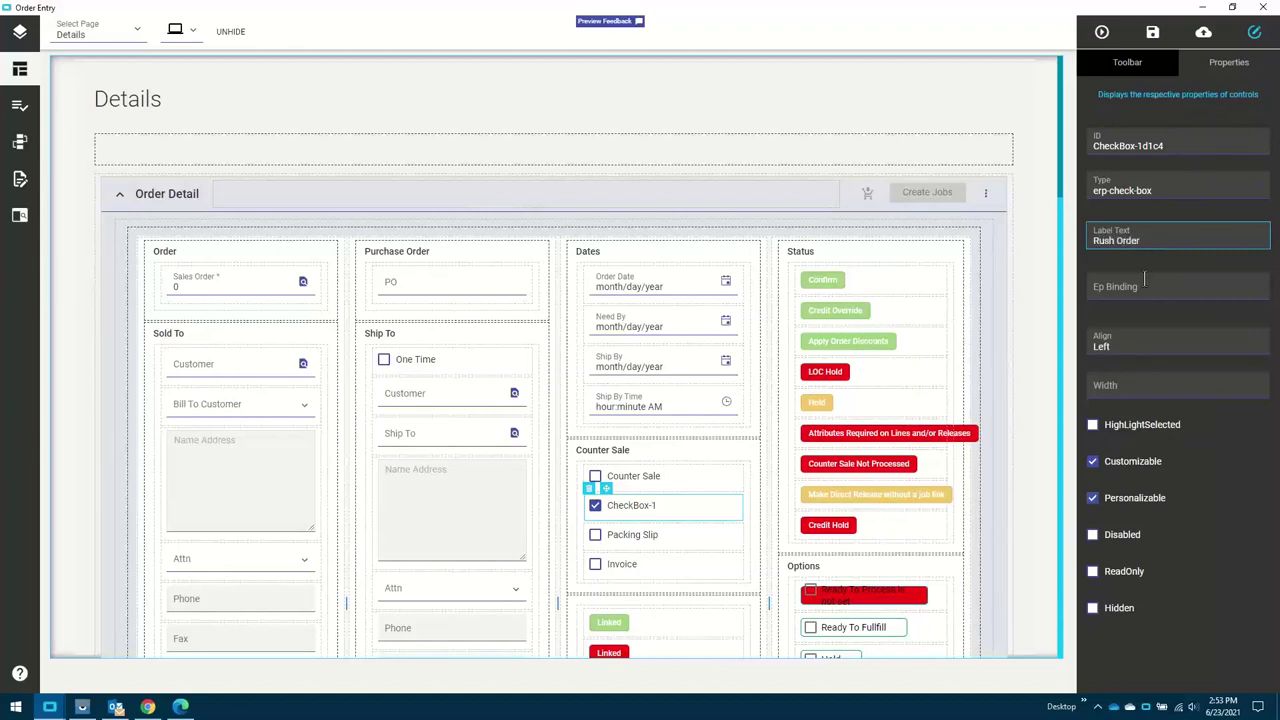
# Step: Start binding the checkbox to OrderHed, typing and correcting the field name
pyautogui.click(1143, 288)
pyautogui.write('Ord')
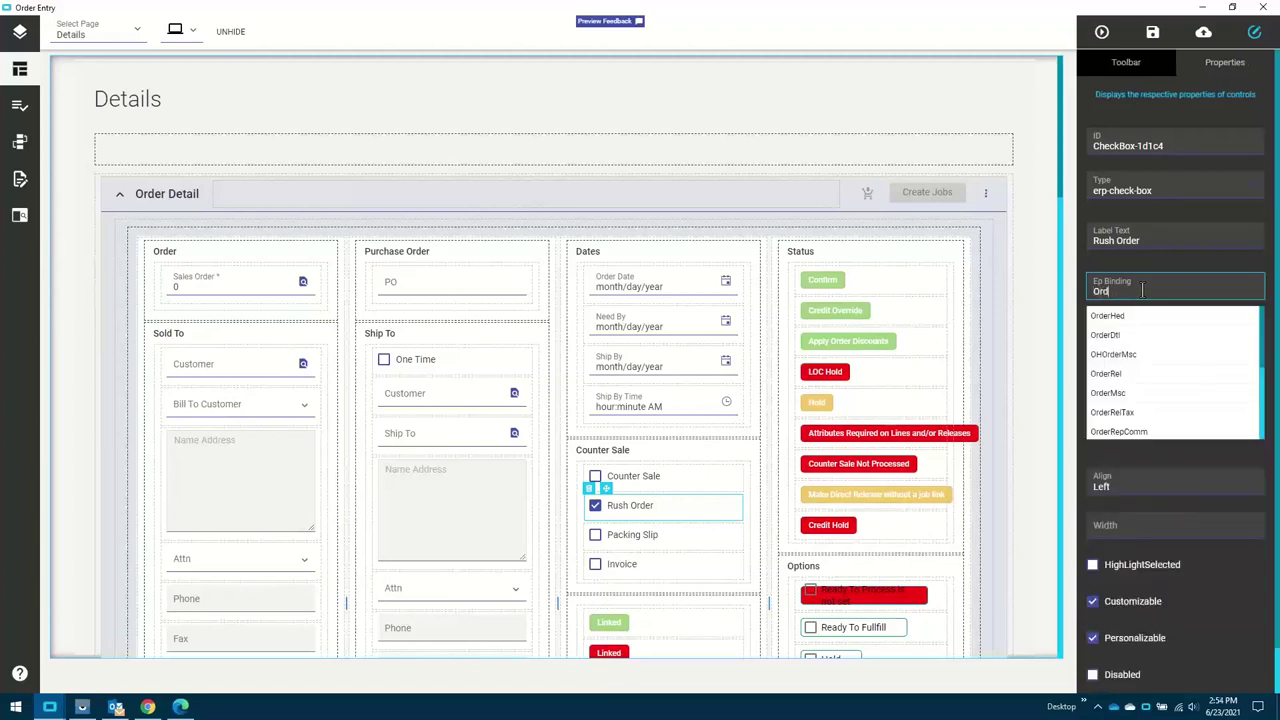
pyautogui.click(1112, 316)
pyautogui.write('.')
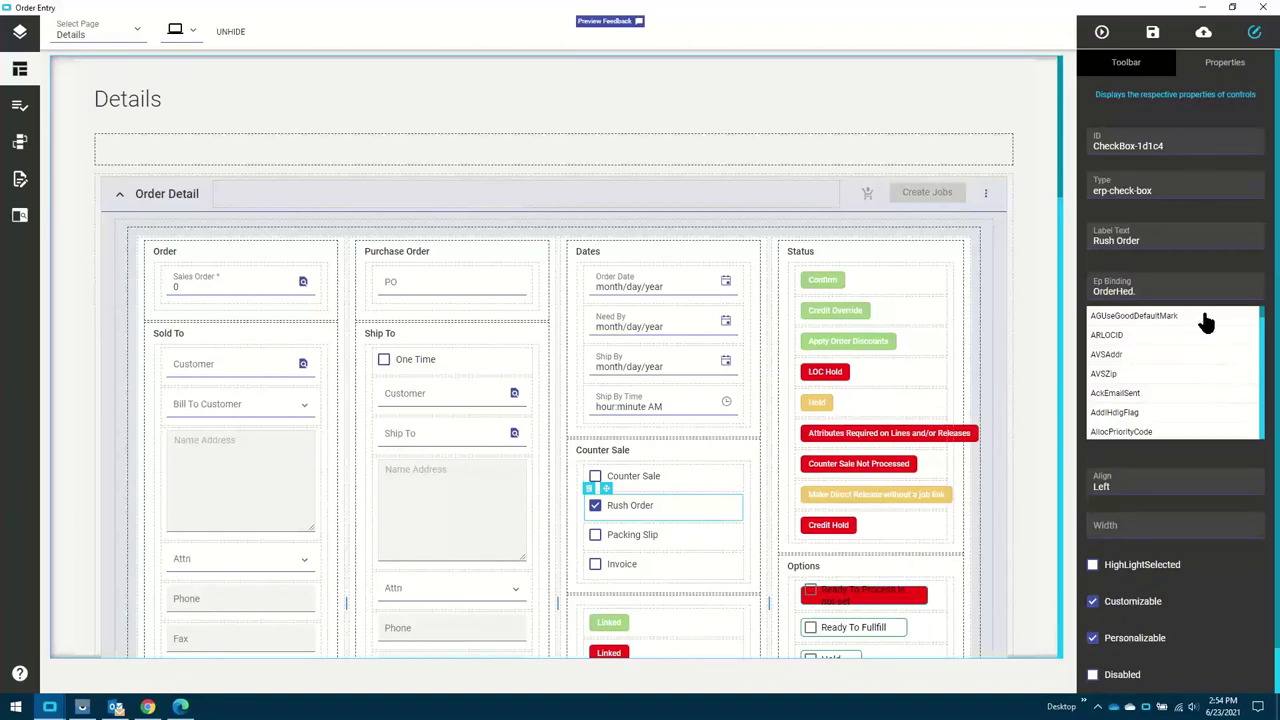
pyautogui.click(1178, 292)
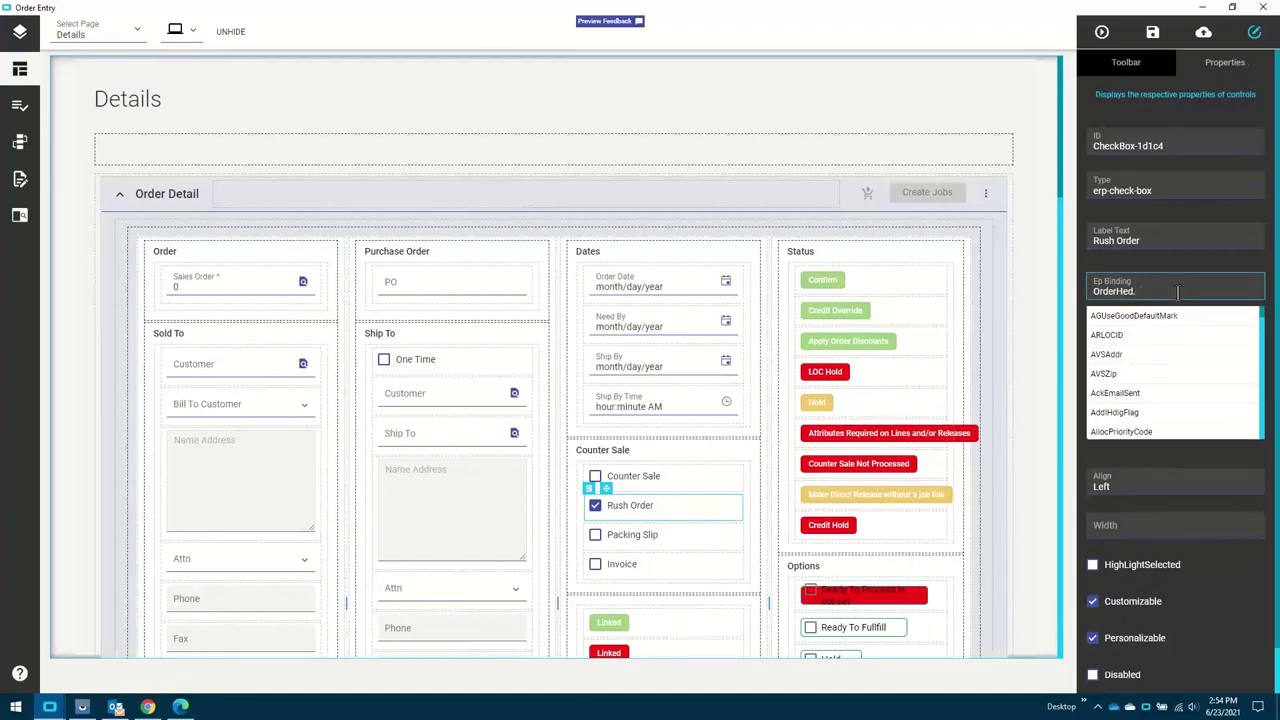
pyautogui.write('ch')
pyautogui.press('BackSpace')
pyautogui.write('u')
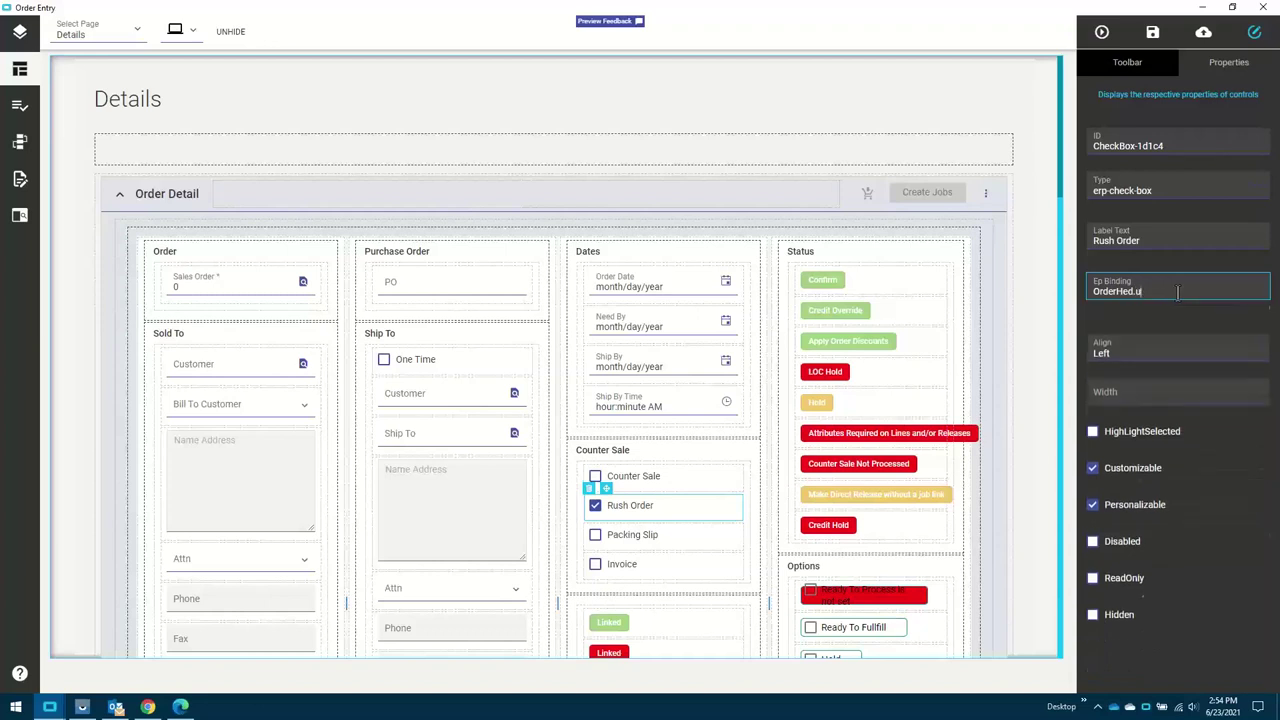
pyautogui.press('BackSpace')
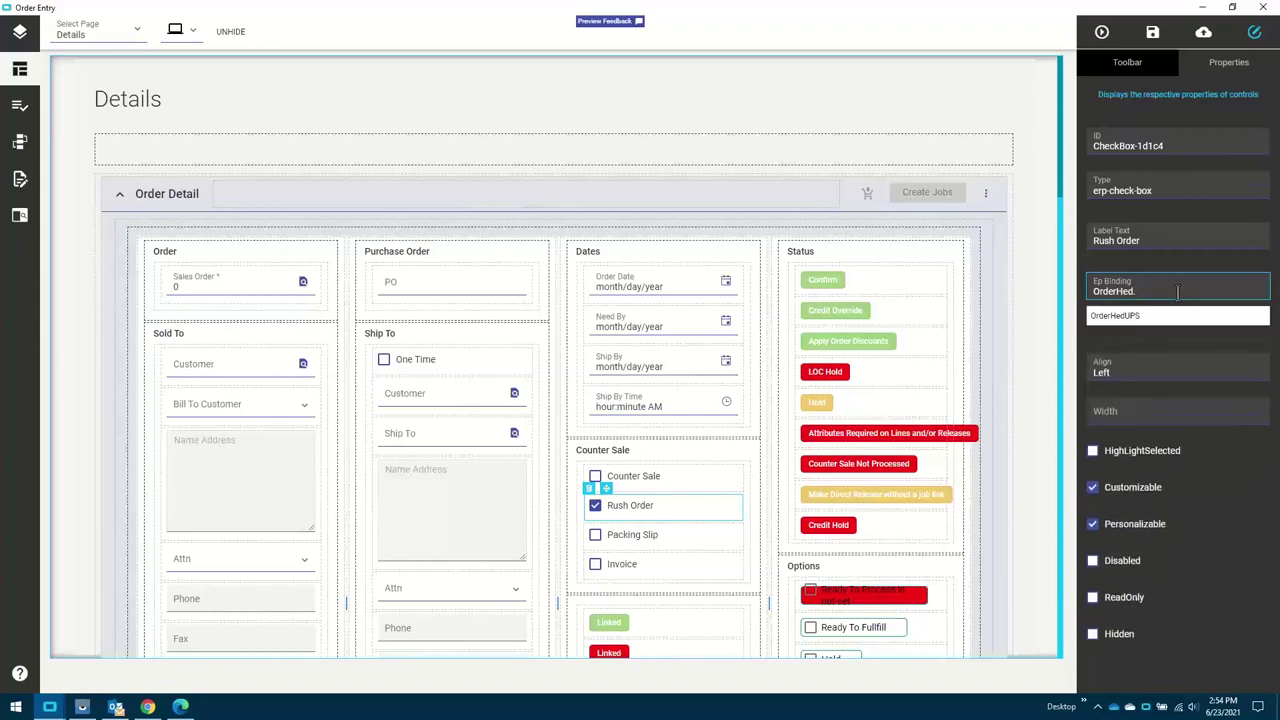
pyautogui.press('BackSpace')
pyautogui.press('BackSpace')
pyautogui.press('BackSpace')
pyautogui.press('BackSpace')
pyautogui.press('BackSpace')
pyautogui.press('BackSpace')
pyautogui.press('BackSpace')
pyautogui.press('BackSpace')
pyautogui.press('BackSpace')
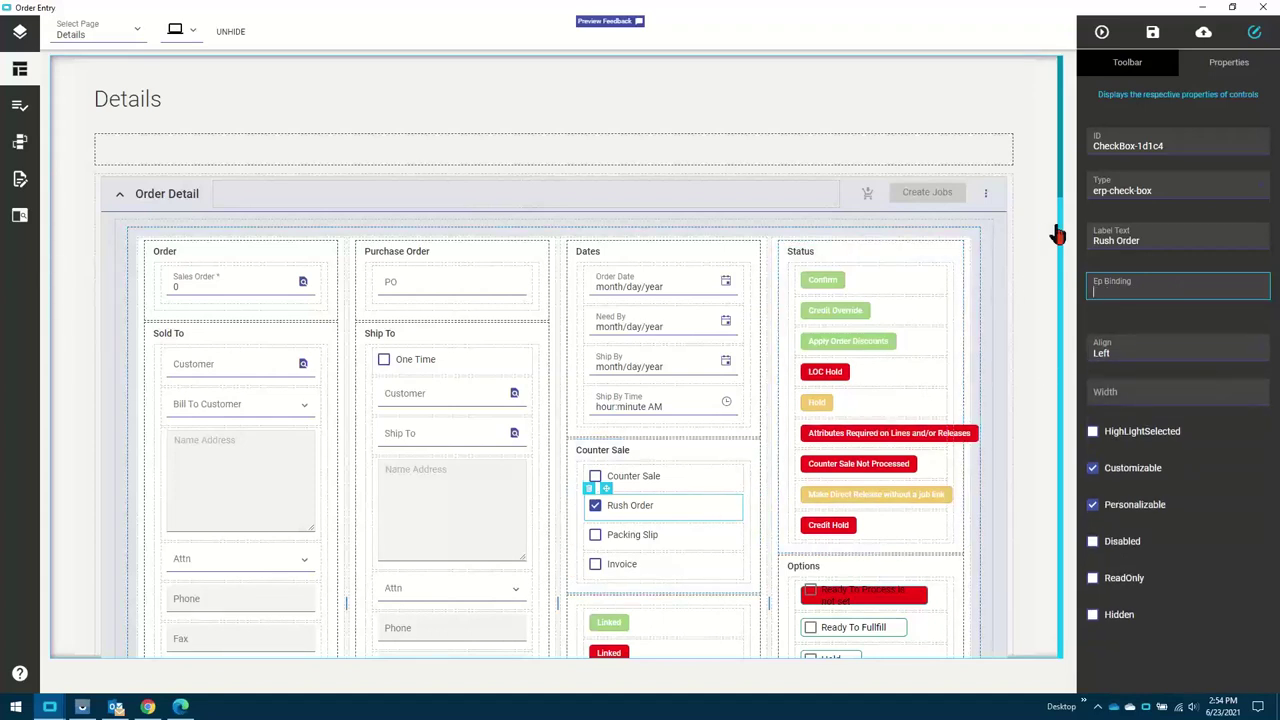
pyautogui.click(1101, 35)
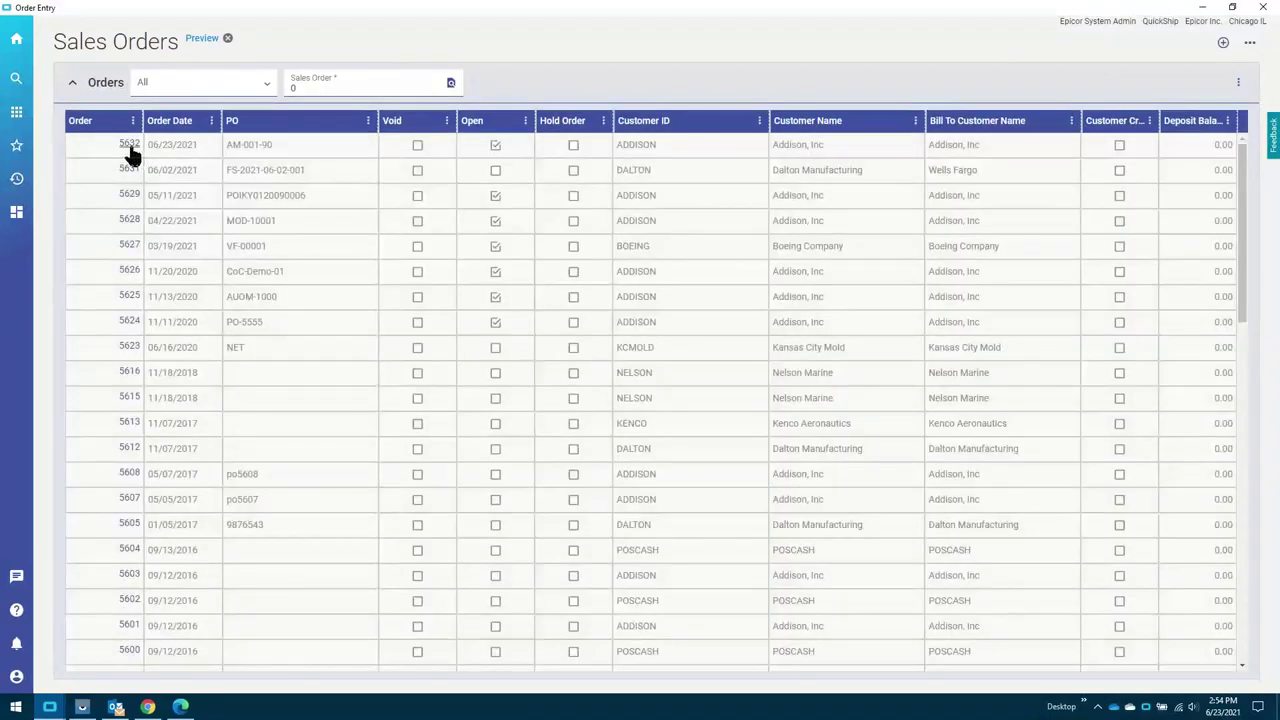
pyautogui.click(135, 142)
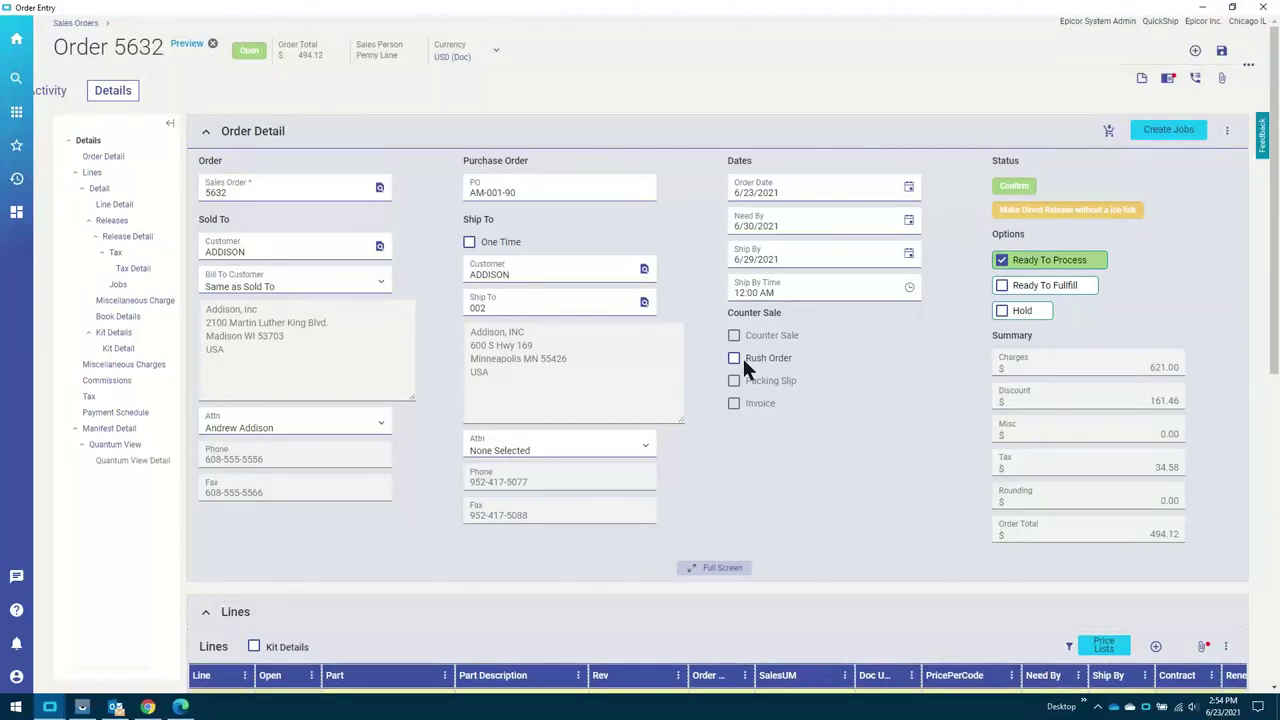
pyautogui.click(212, 46)
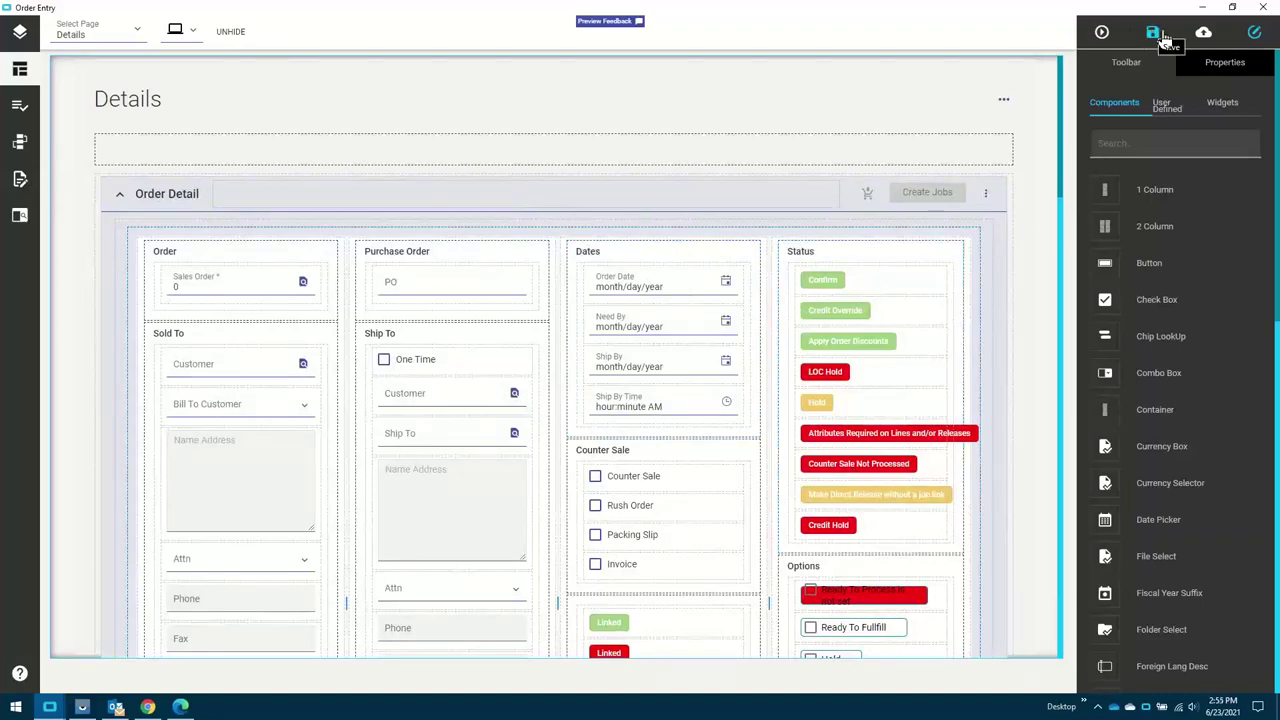
# Step: Save the customised Details layout, exit Application Studio and reopen order 5632
pyautogui.click(1256, 38)
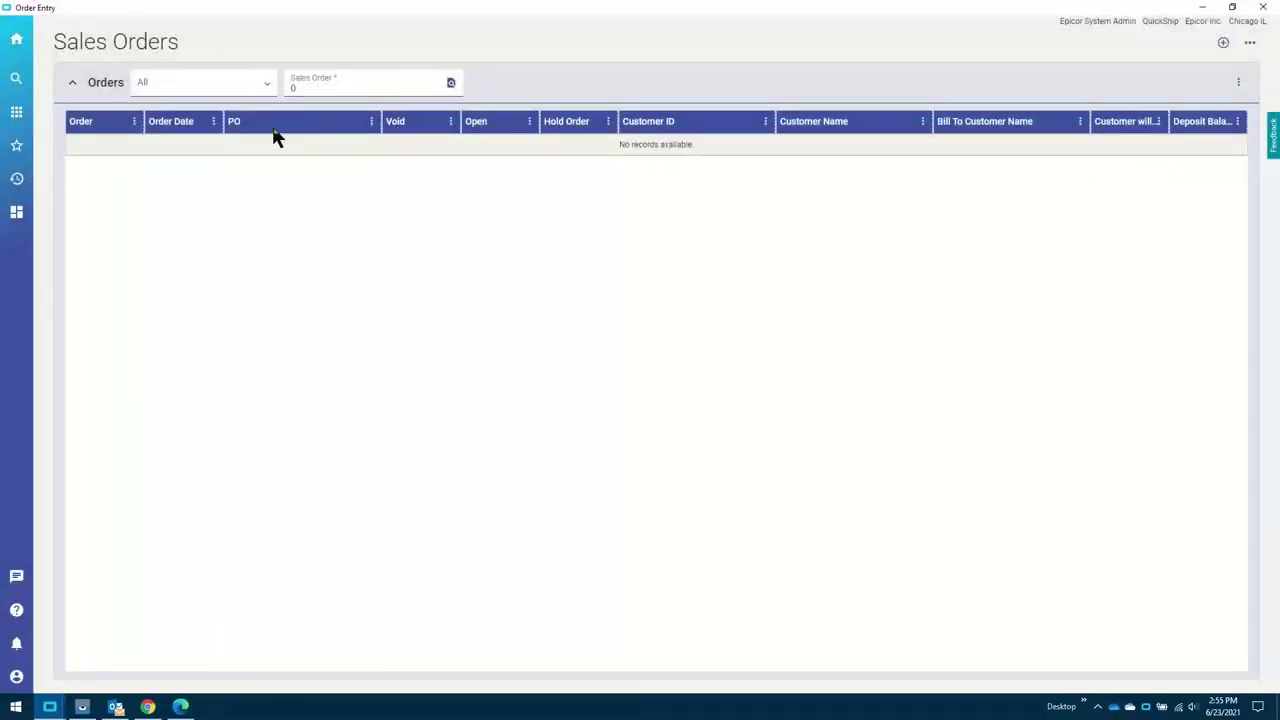
pyautogui.click(127, 150)
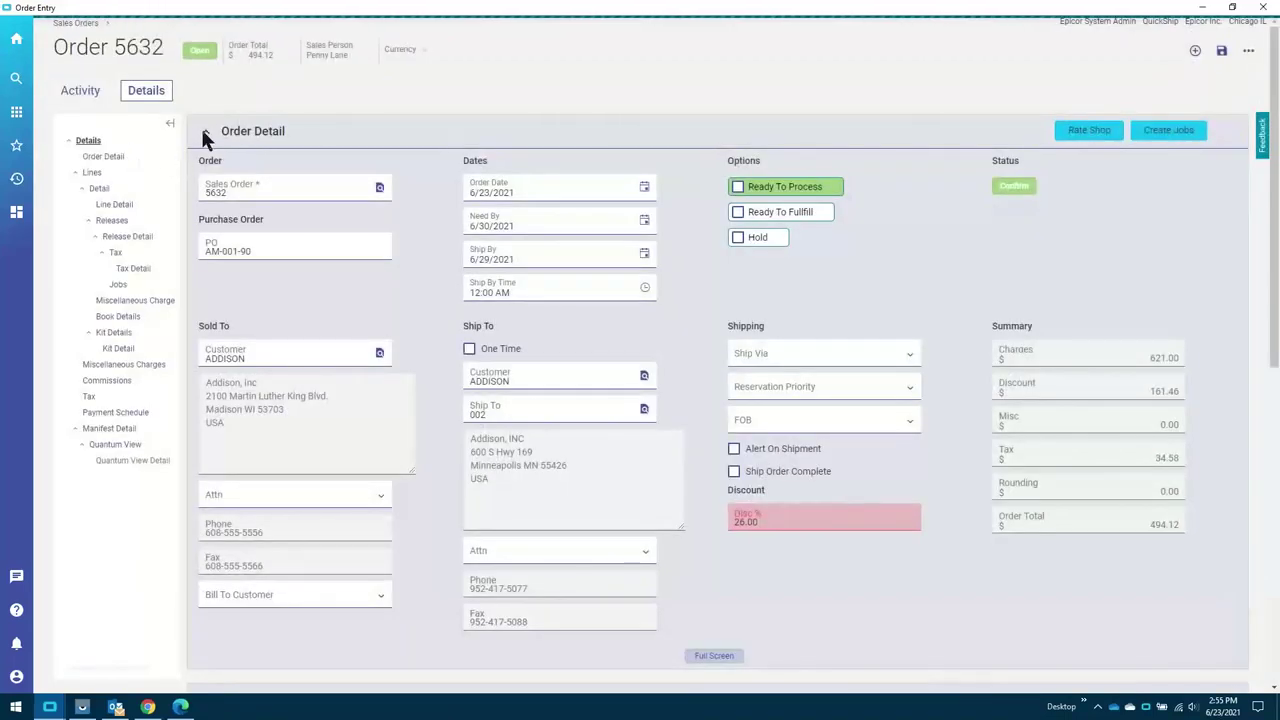
# Step: In order 5632's Lines grid, turn off Rev, move PO Line below Part Description, save, and close
pyautogui.click(205, 133)
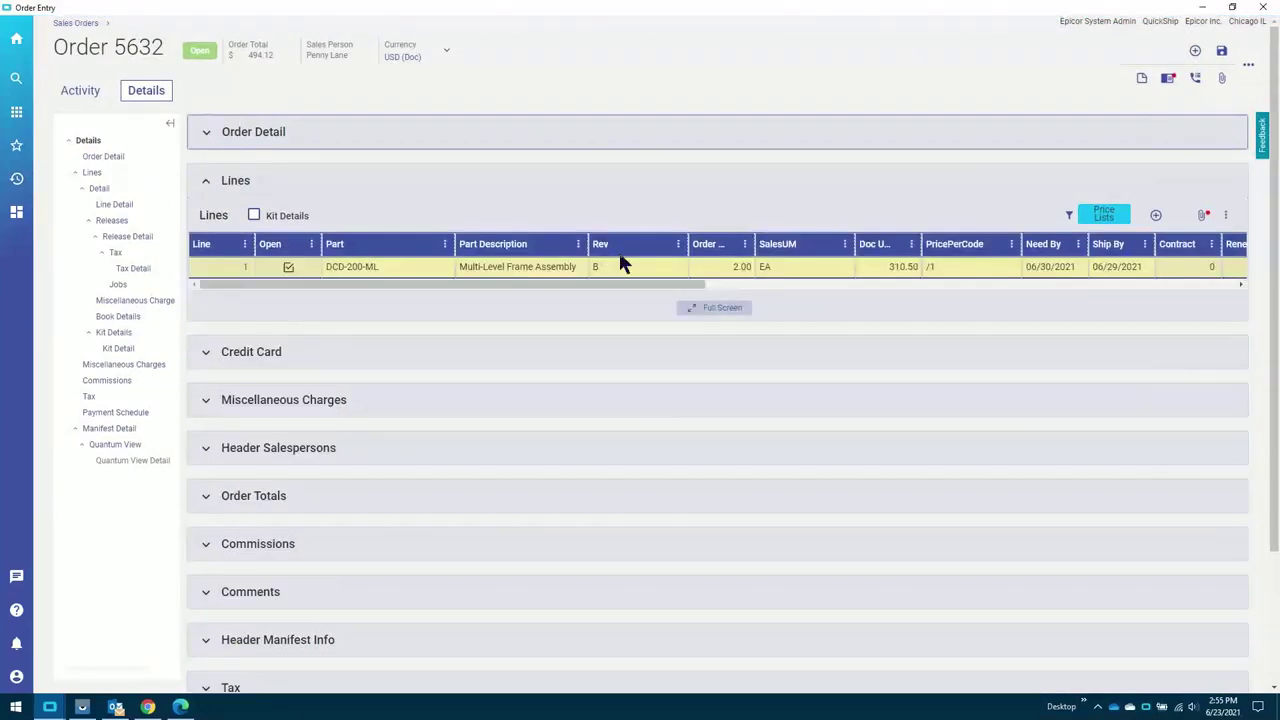
pyautogui.click(1227, 216)
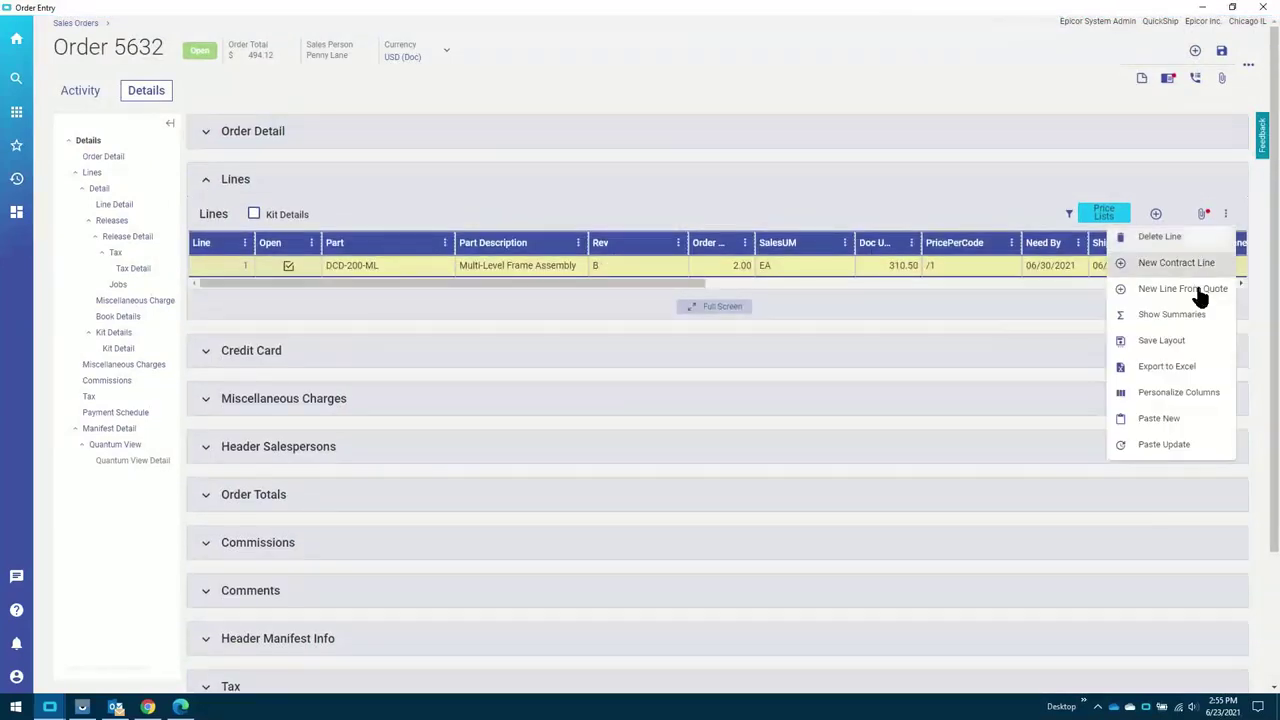
pyautogui.click(1194, 400)
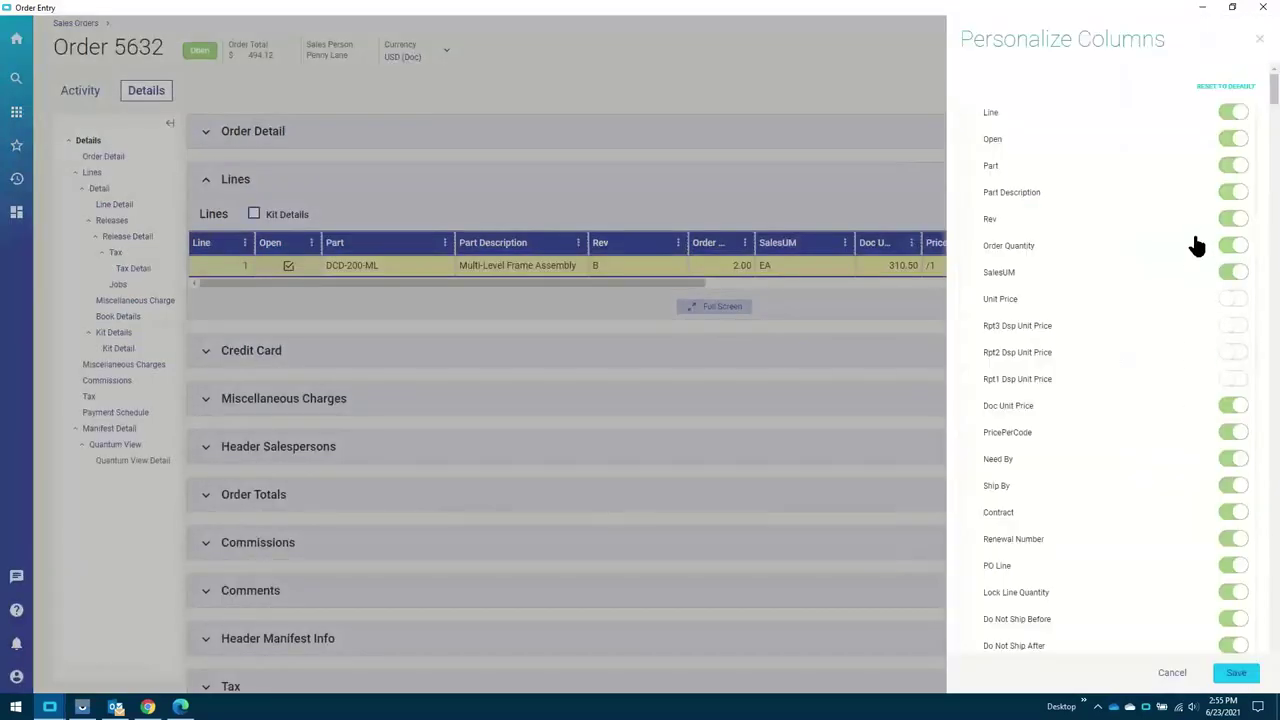
pyautogui.click(1220, 221)
pyautogui.click(1228, 217)
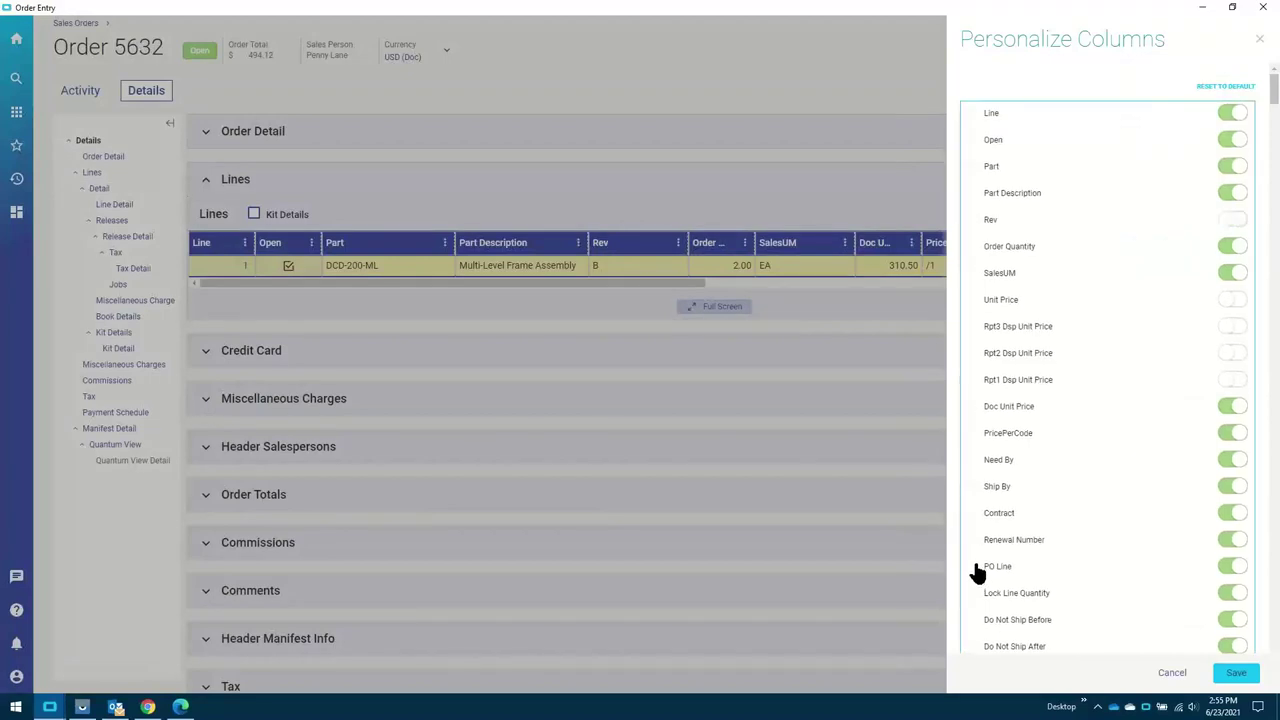
pyautogui.moveTo(973, 570); pyautogui.dragTo(983, 237)
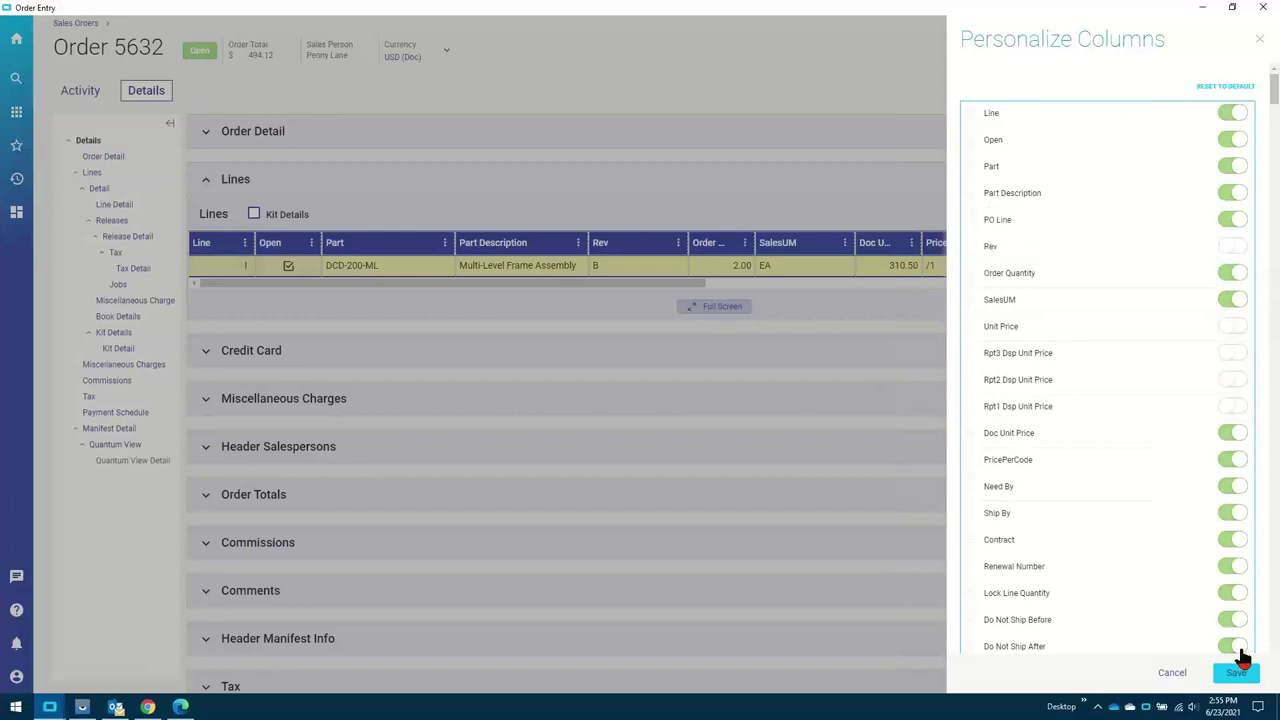
pyautogui.click(1240, 677)
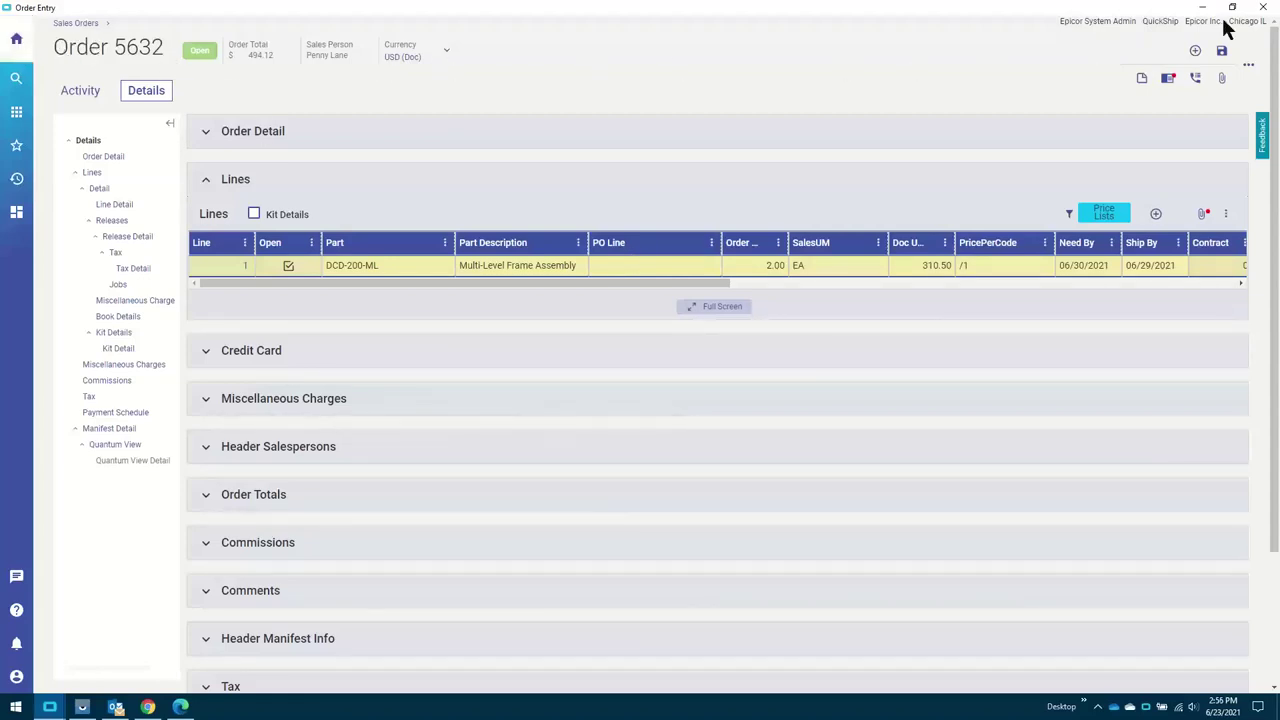
pyautogui.click(1262, 8)
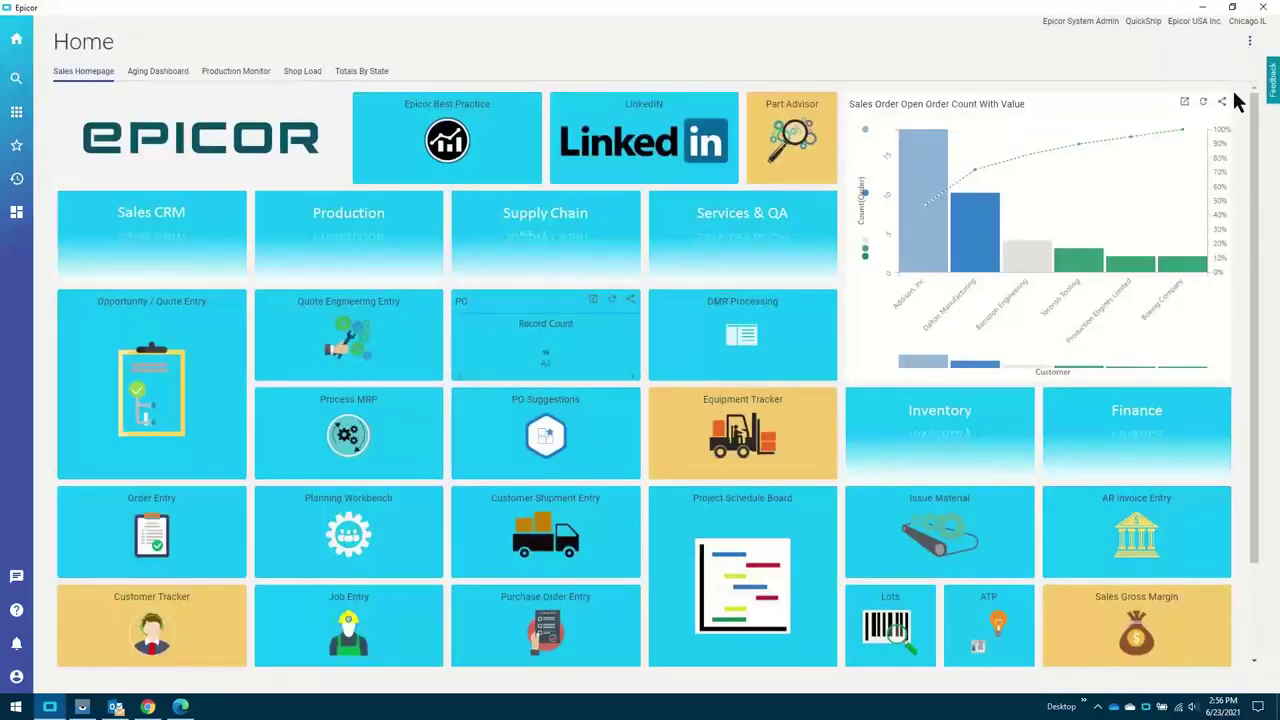